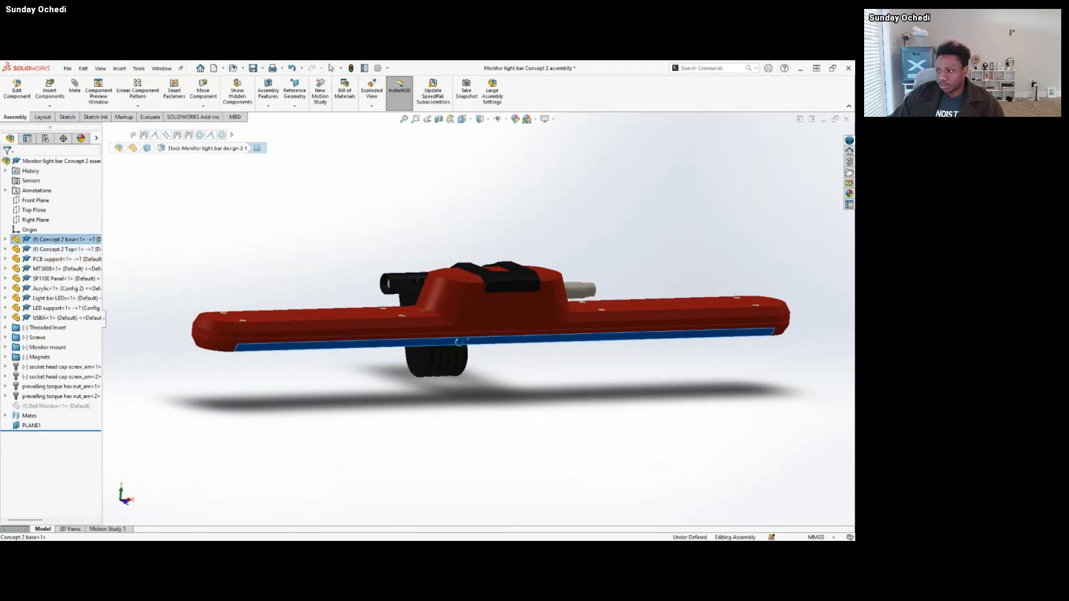
# Inspect the light bar's underside and highlight the Acrylic component covering the LED slot.
pyautogui.moveTo(469, 343); pyautogui.dragTo(436, 256, button='middle')
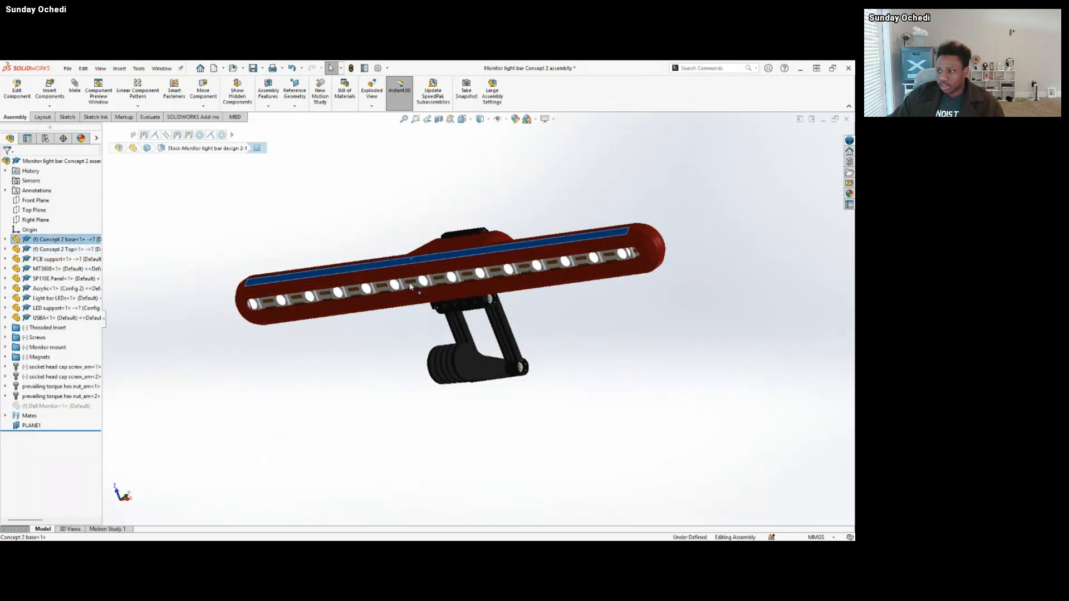
pyautogui.scroll(-2, 290, 317)
pyautogui.scroll(-3, 288, 317)
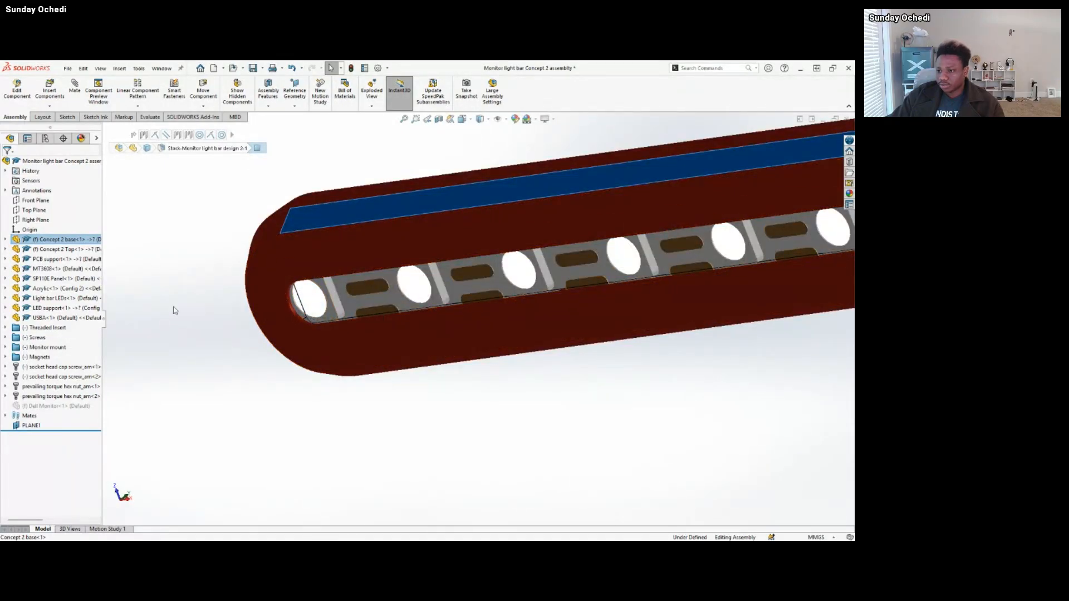
pyautogui.click(58, 290)
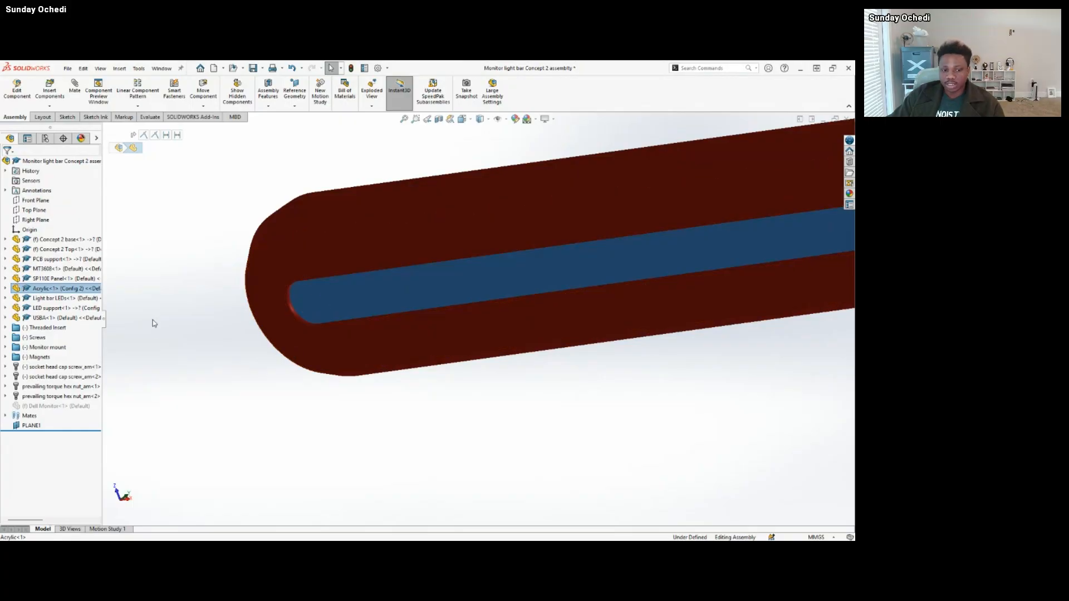
pyautogui.click(157, 279)
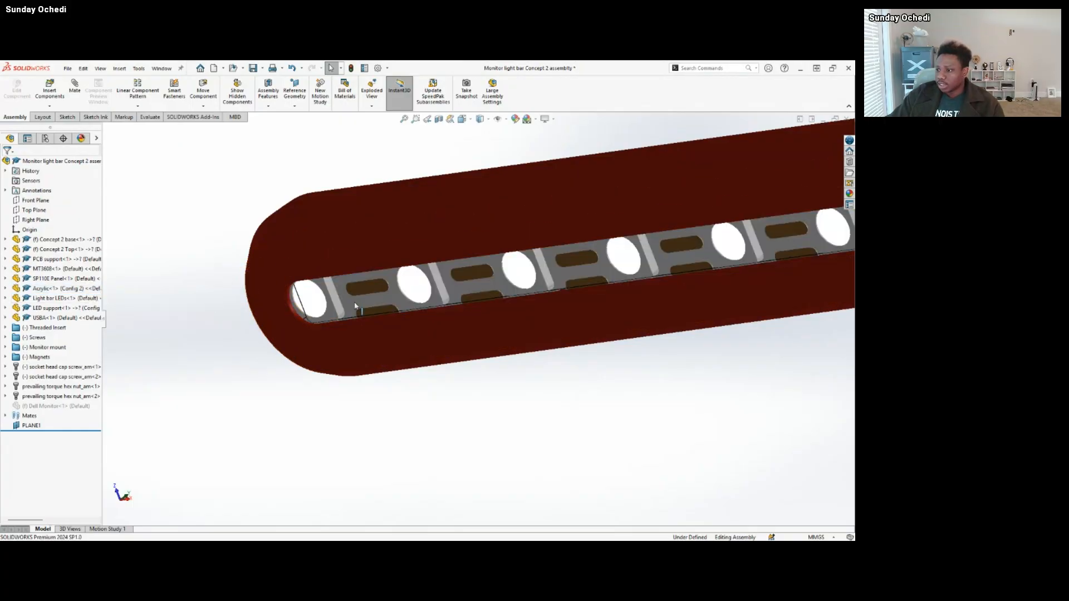
# Hide the Concept 2 Top component to expose the electronics inside the light bar.
pyautogui.scroll(2, 349, 290)
pyautogui.moveTo(349, 289); pyautogui.dragTo(475, 374, button='middle')
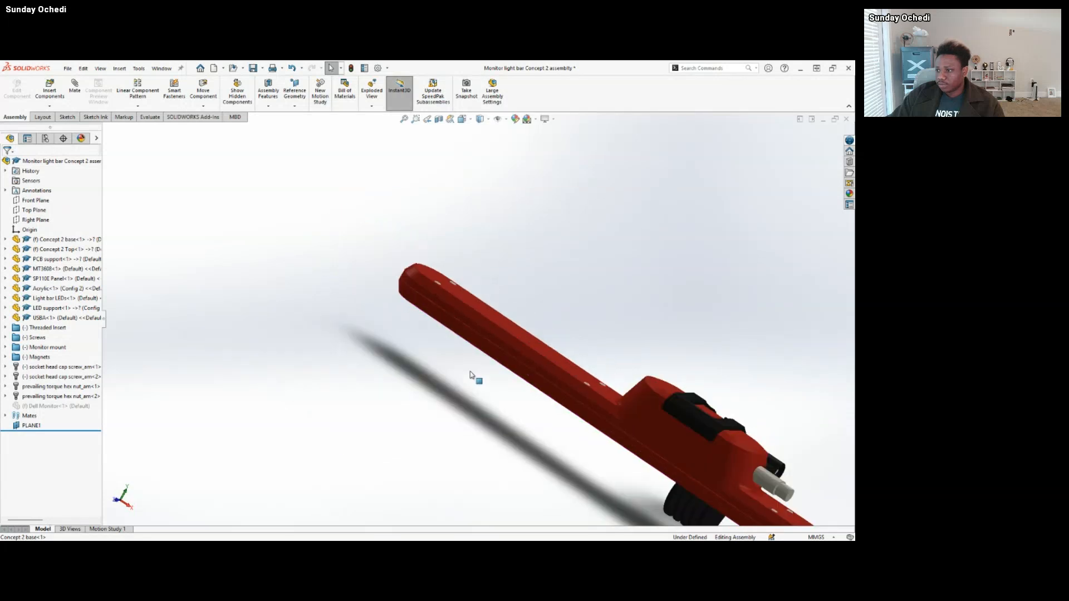
pyautogui.click(441, 292)
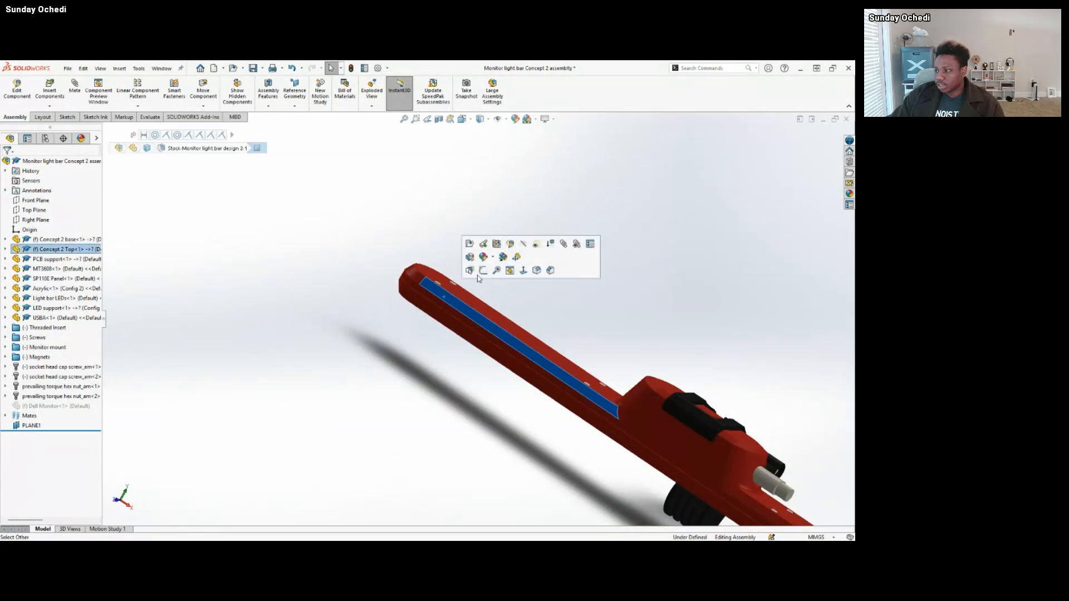
pyautogui.moveTo(546, 313); pyautogui.dragTo(739, 382, button='middle')
pyautogui.scroll(-3, 554, 398)
pyautogui.scroll(-1, 645, 373)
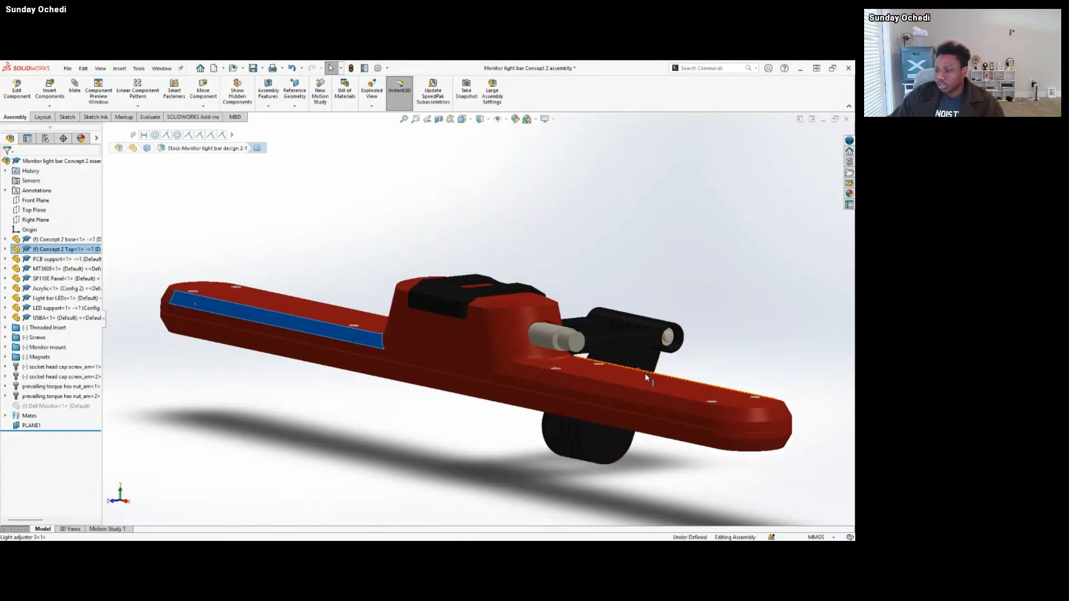
pyautogui.scroll(-3, 484, 343)
pyautogui.scroll(3, 483, 342)
pyautogui.moveTo(483, 342); pyautogui.dragTo(513, 359, button='middle')
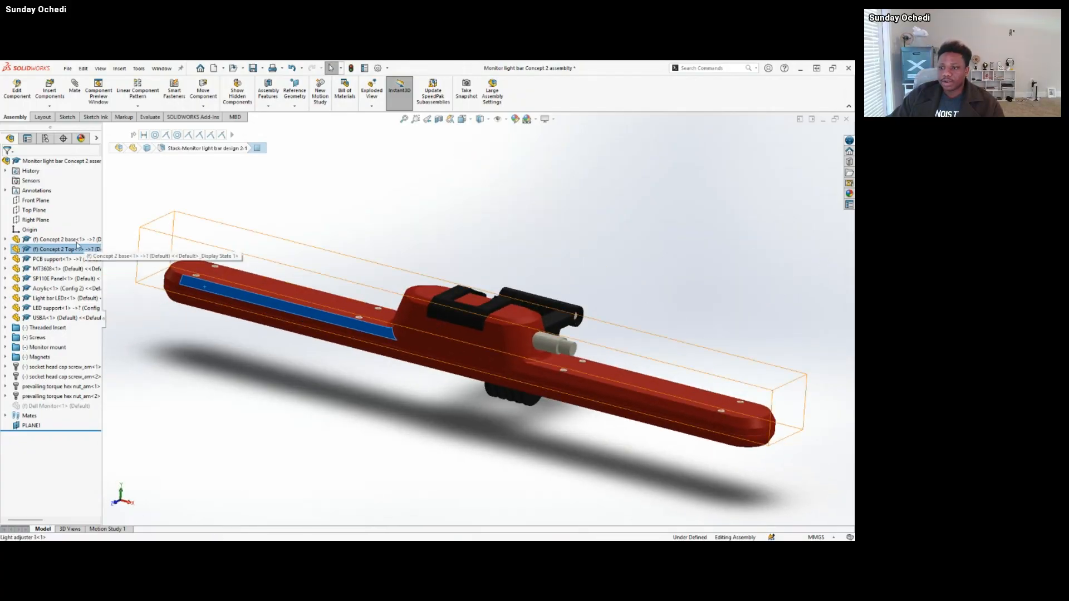
pyautogui.click(259, 276)
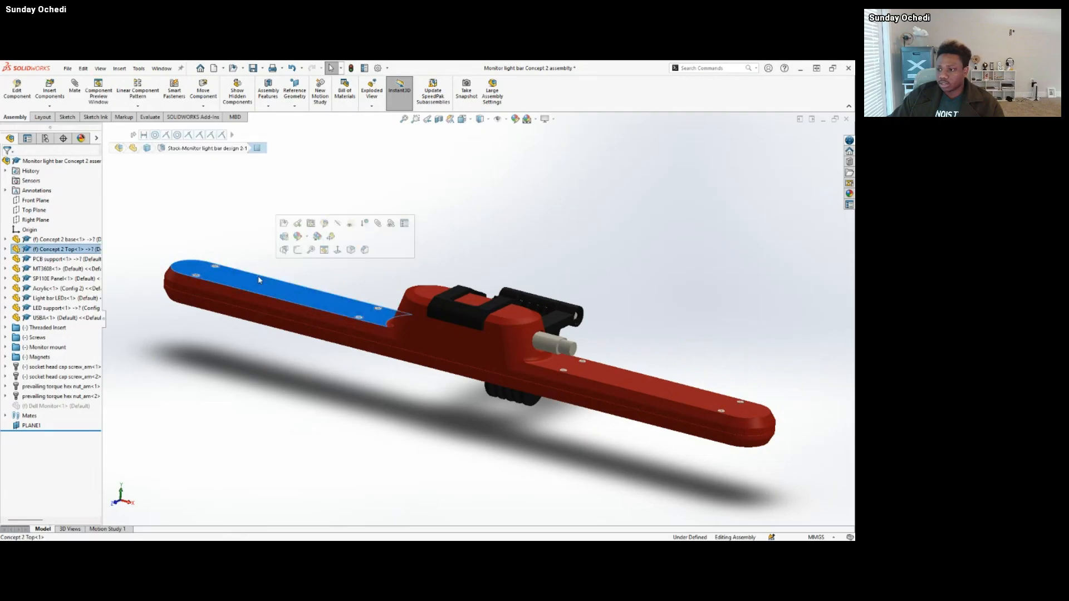
pyautogui.click(338, 224)
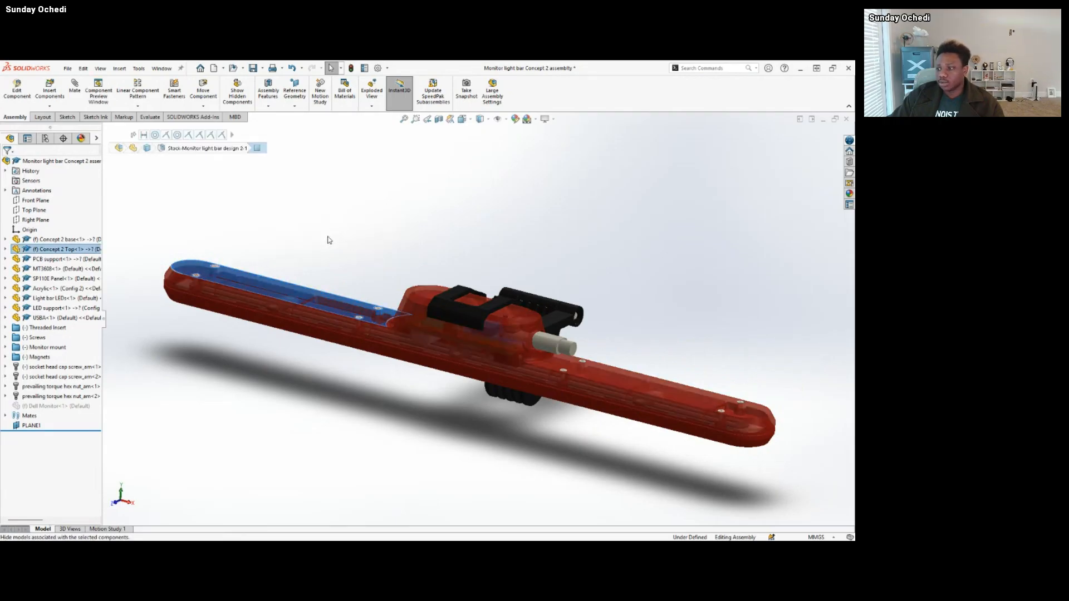
# Examine the exposed electronics, PCB support and screw posts up close, along with the whole open base.
pyautogui.scroll(-3, 488, 348)
pyautogui.scroll(-3, 496, 341)
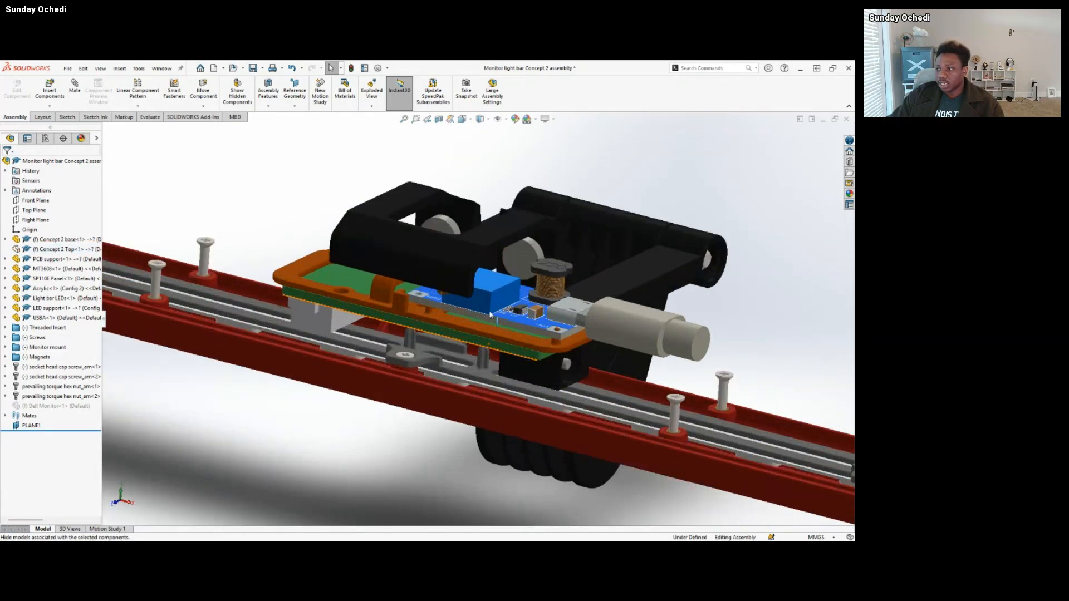
pyautogui.moveTo(526, 304); pyautogui.dragTo(497, 301, button='middle')
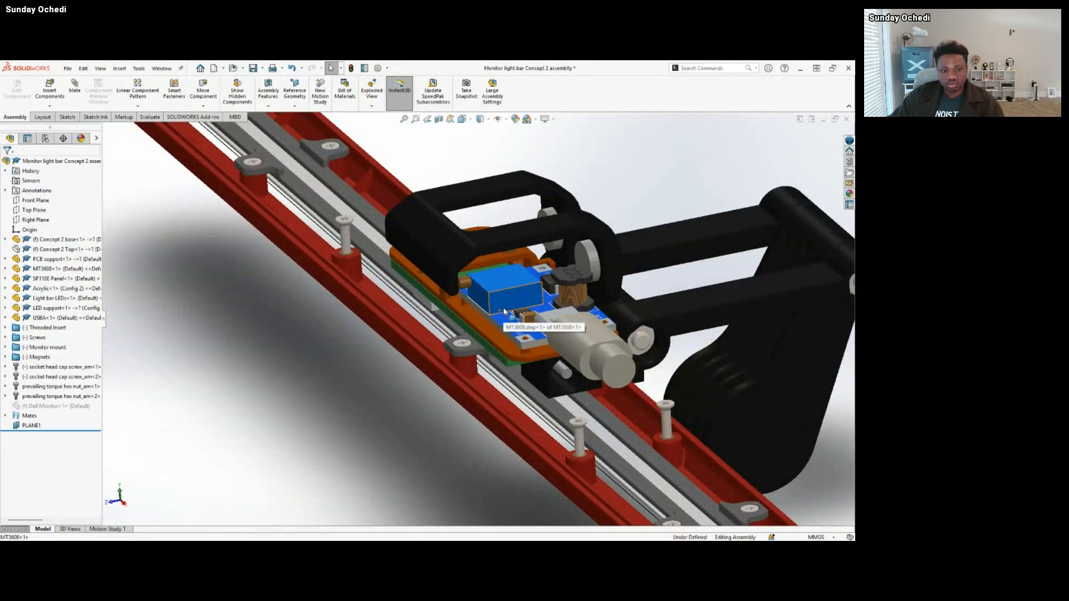
pyautogui.scroll(-2, 501, 305)
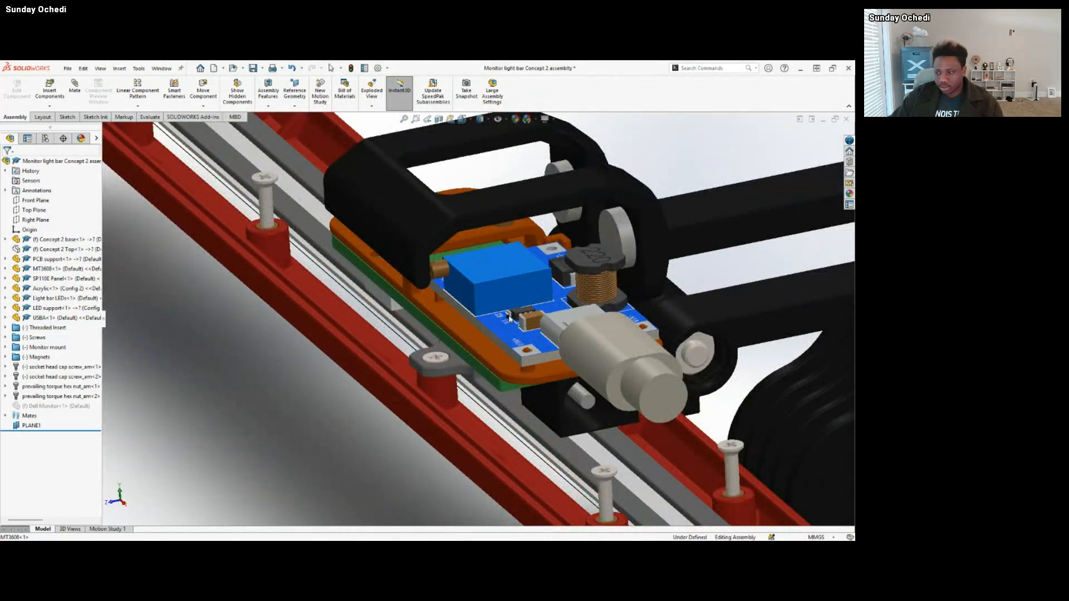
pyautogui.moveTo(544, 308); pyautogui.dragTo(530, 382, button='middle')
pyautogui.scroll(-2, 530, 381)
pyautogui.moveTo(512, 332); pyautogui.dragTo(423, 379, button='middle')
pyautogui.scroll(5, 446, 405)
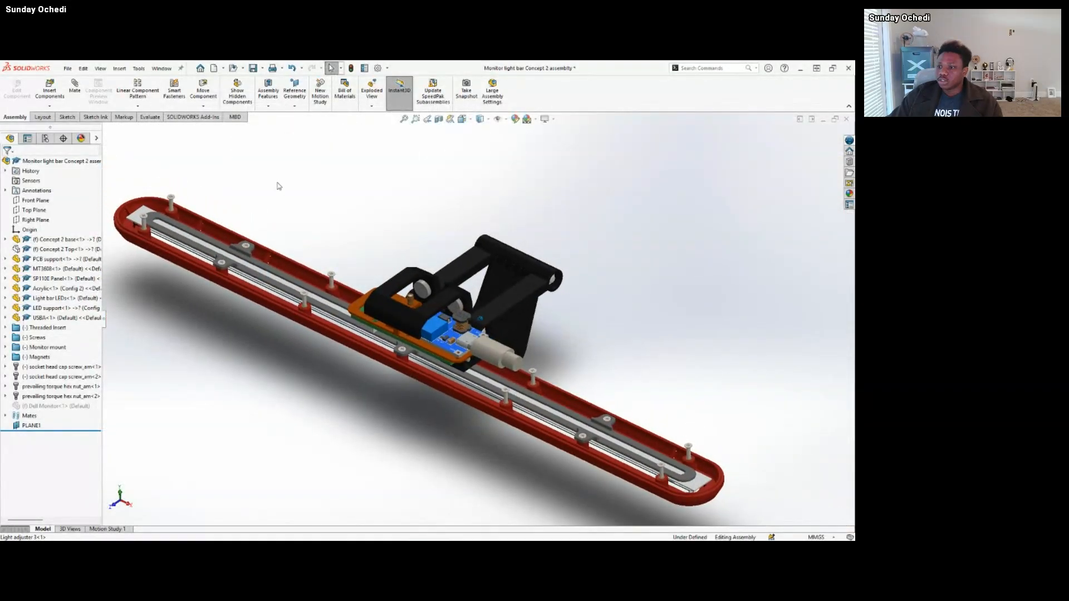
pyautogui.moveTo(279, 187); pyautogui.dragTo(295, 200, button='middle')
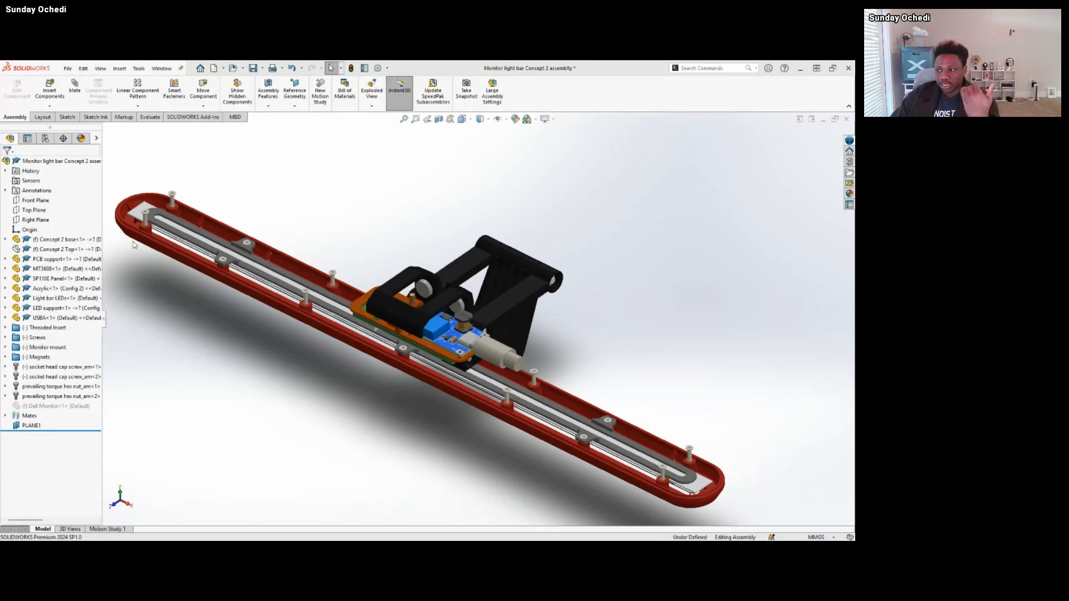
# Highlight the MT3608 board and inspect how it sits on the PCB support above the LED strip.
pyautogui.scroll(-3, 518, 342)
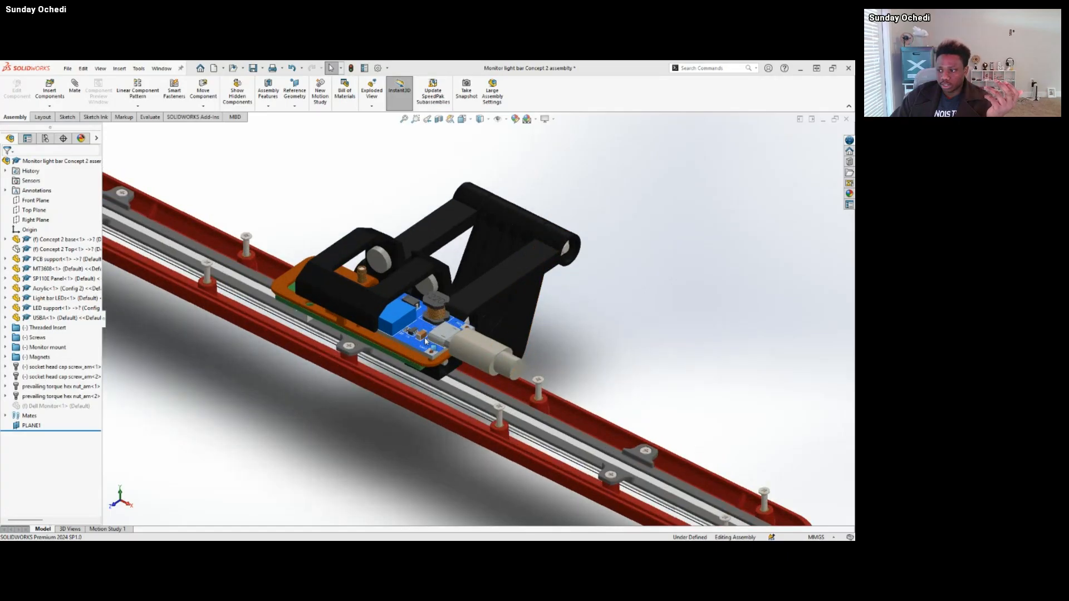
pyautogui.scroll(-3, 425, 338)
pyautogui.moveTo(425, 338); pyautogui.dragTo(412, 313, button='middle')
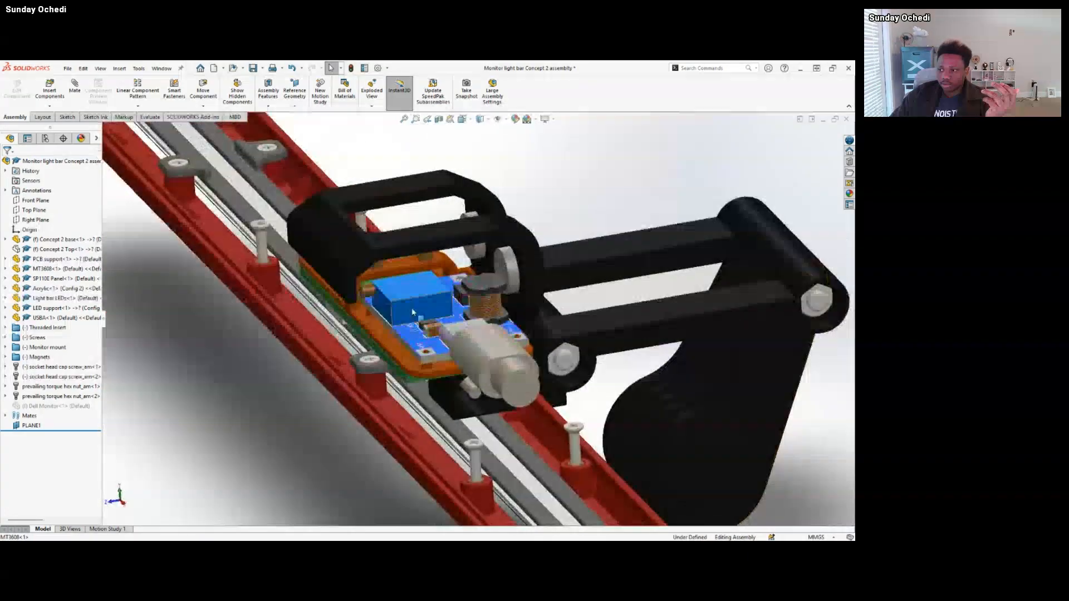
pyautogui.click(407, 341)
pyautogui.click(59, 269)
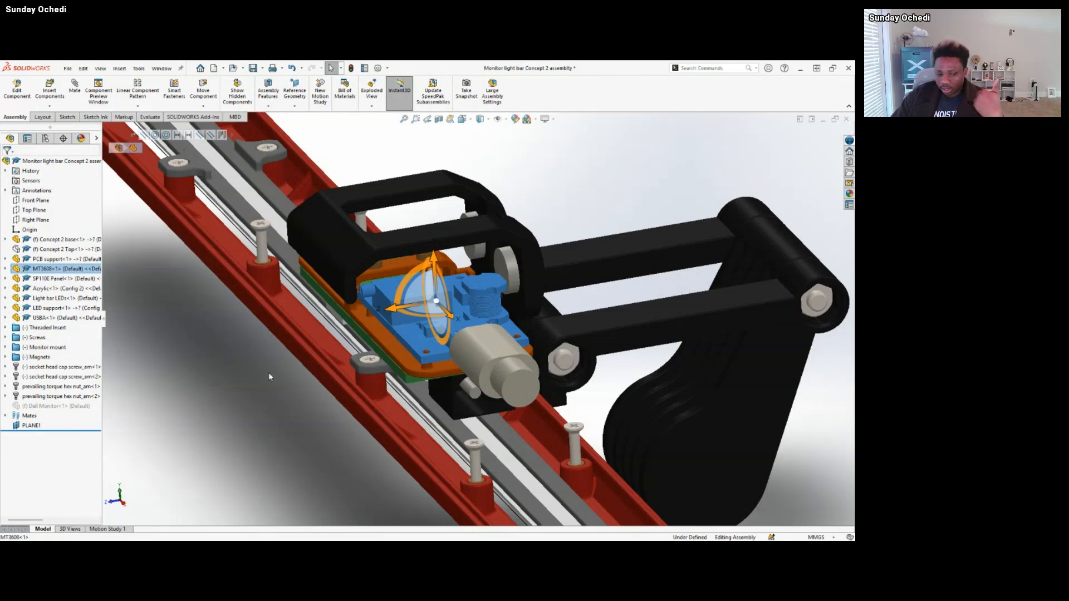
pyautogui.moveTo(421, 354); pyautogui.dragTo(322, 368, button='middle')
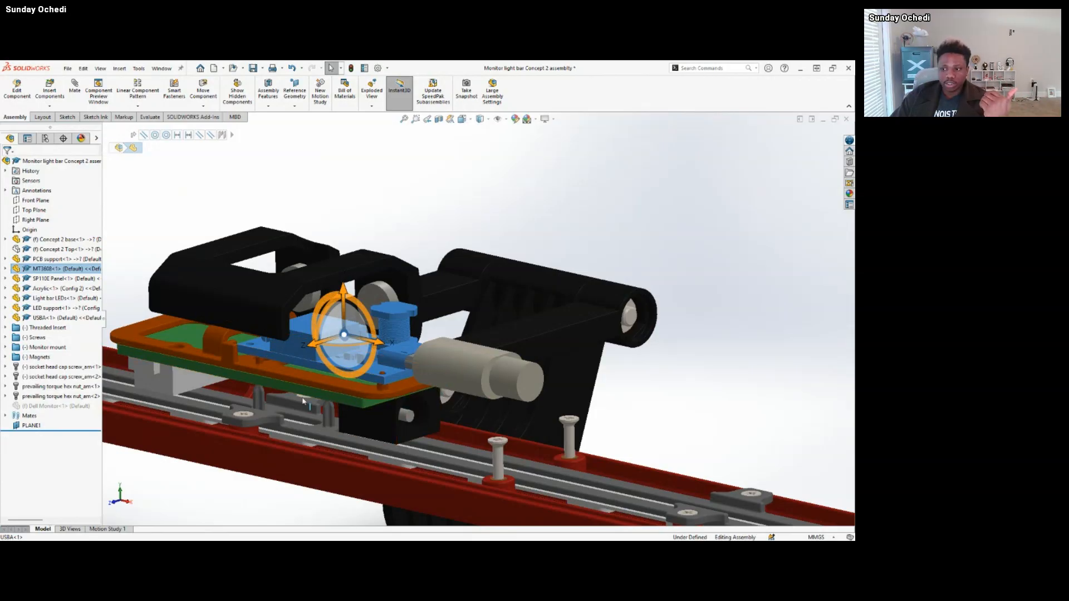
pyautogui.scroll(3, 334, 391)
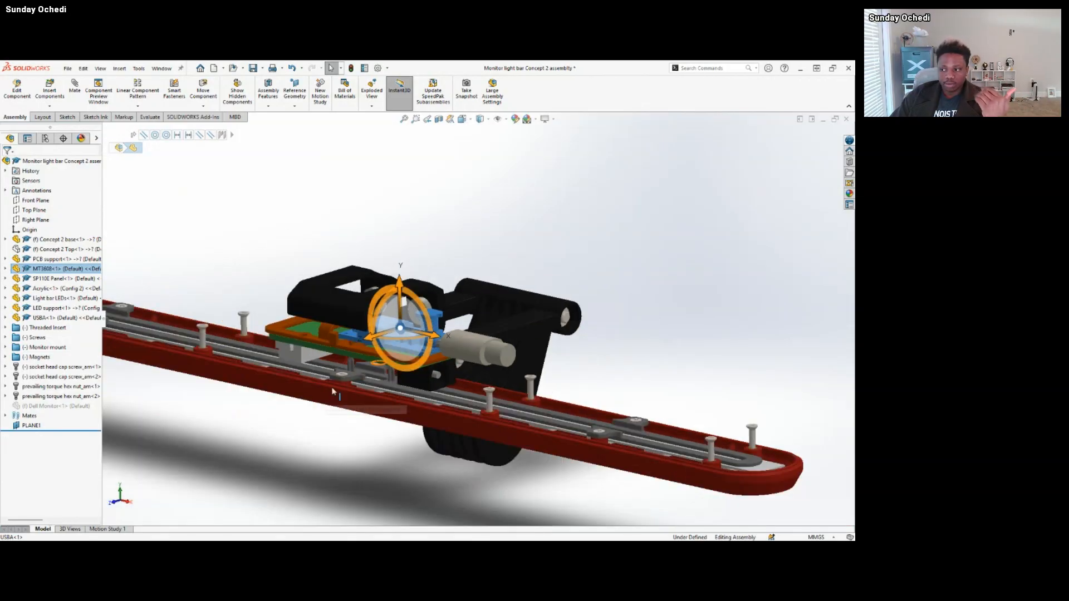
pyautogui.click(312, 438)
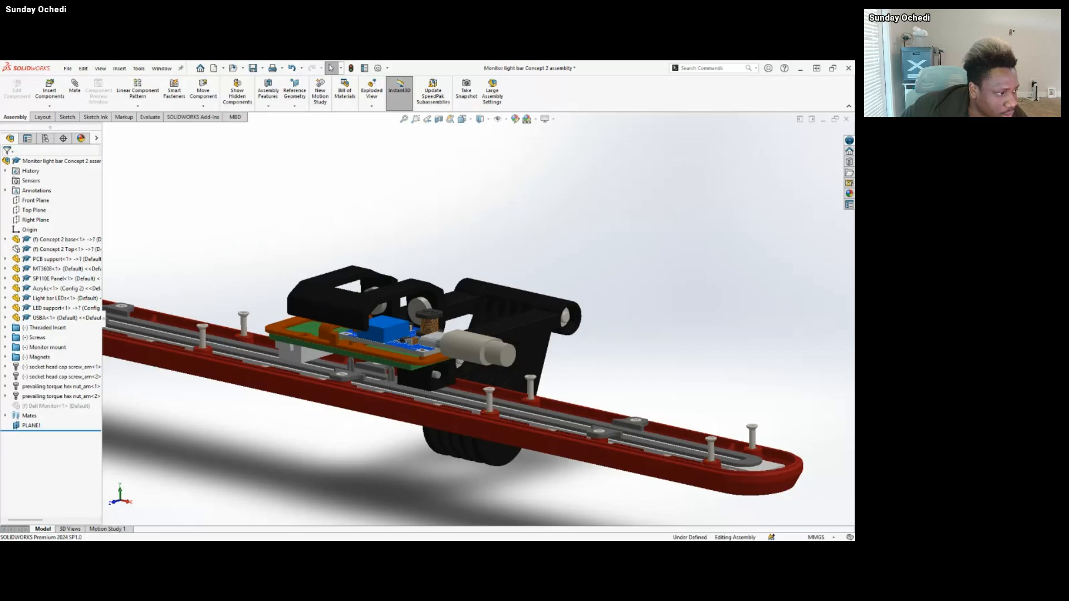
# Open the Concept 2 base component as a part in its own window.
pyautogui.click(70, 239)
pyautogui.click(75, 209)
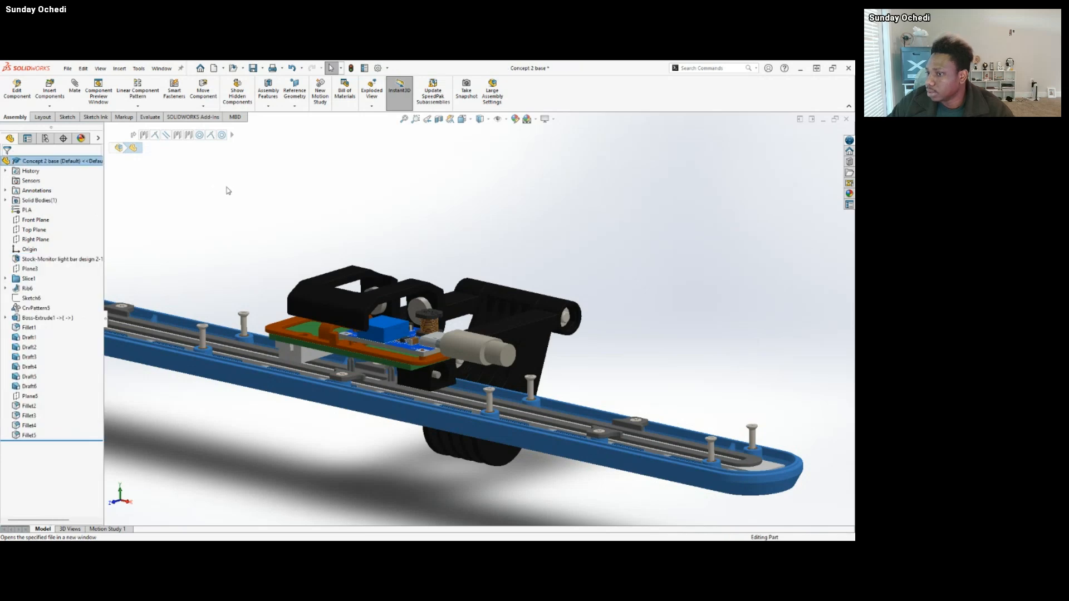
pyautogui.click(99, 259)
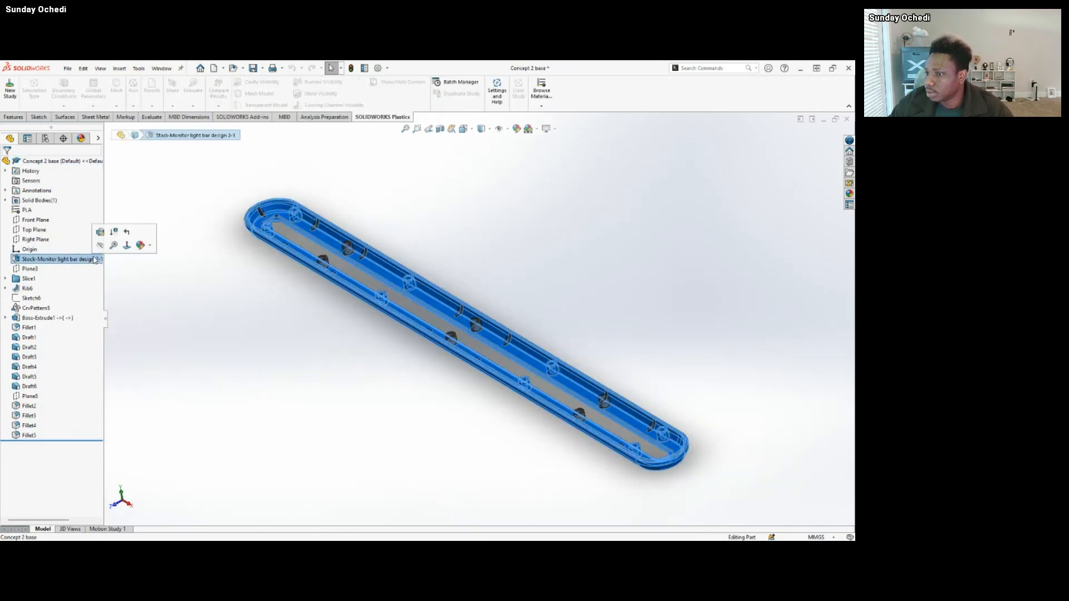
pyautogui.click(102, 231)
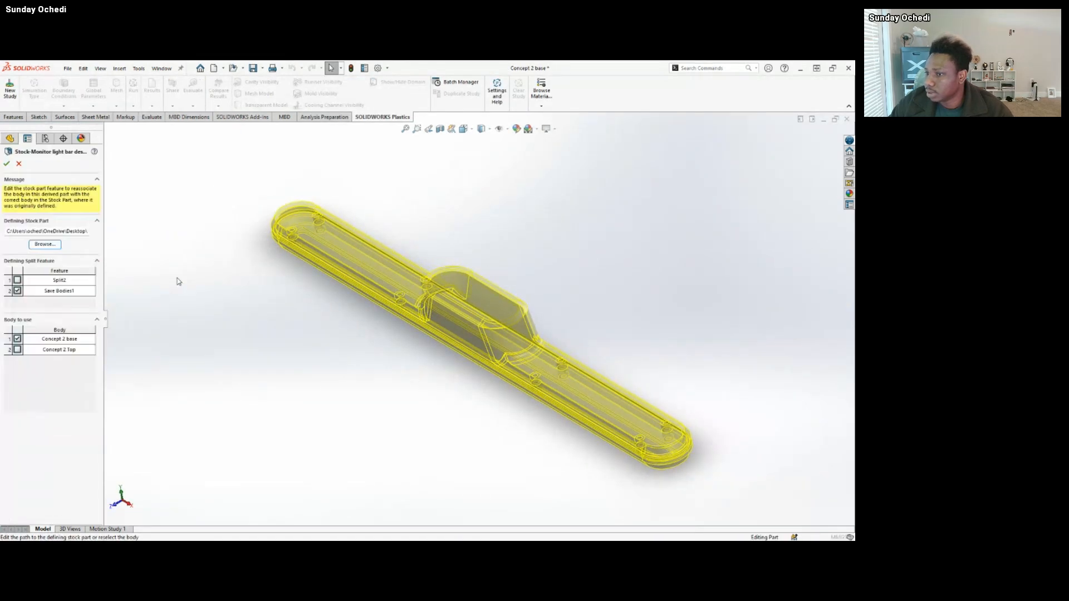
pyautogui.click(19, 163)
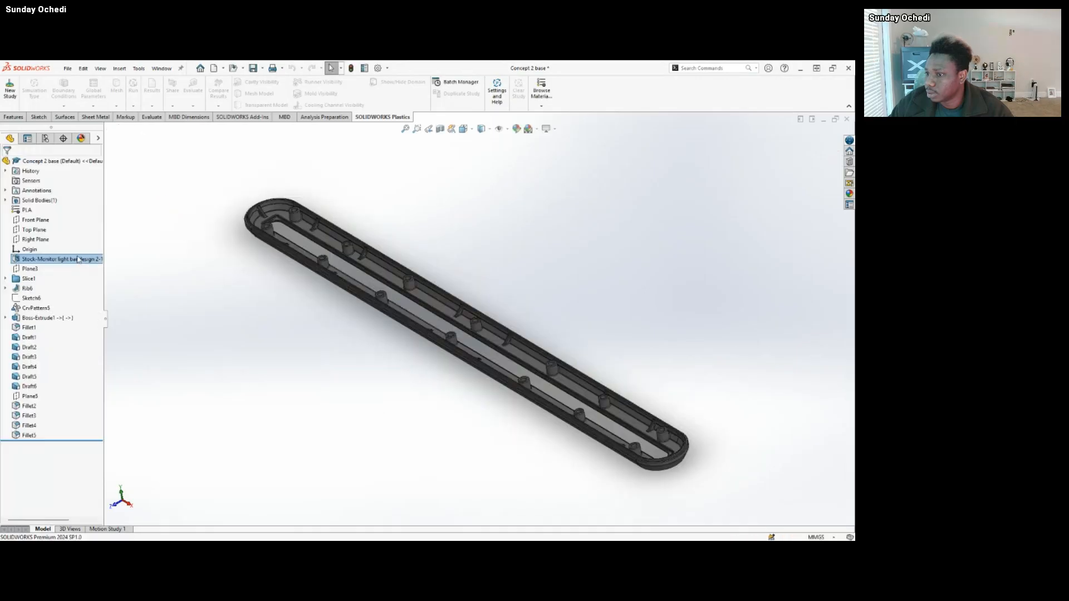
# Open the source part, Monitor light bar design 2, from the base's stock feature using Edit In Context.
pyautogui.rightClick(78, 259)
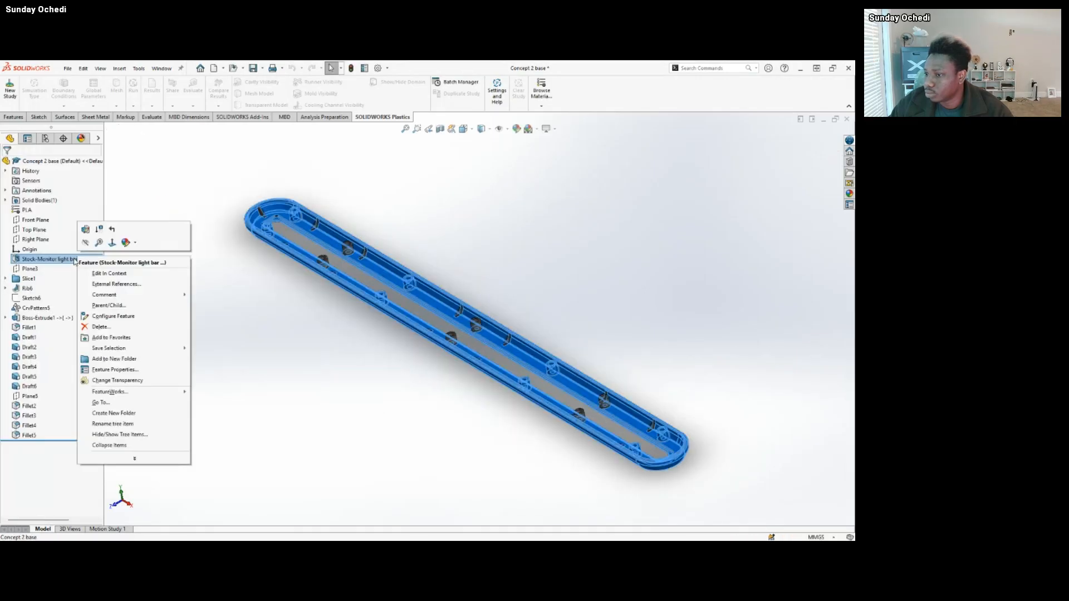
pyautogui.click(123, 274)
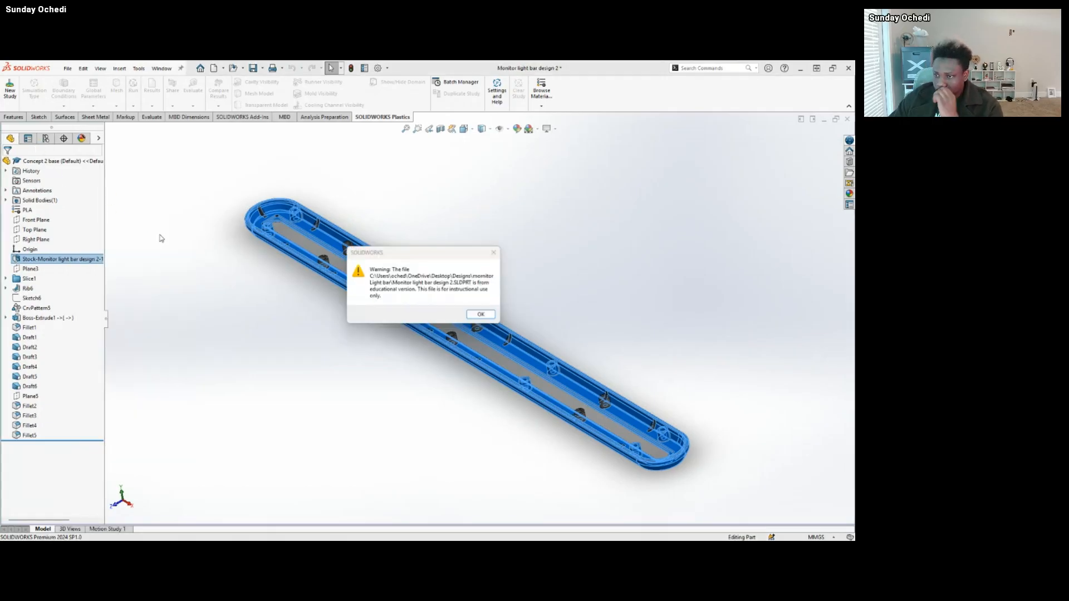
pyautogui.click(473, 316)
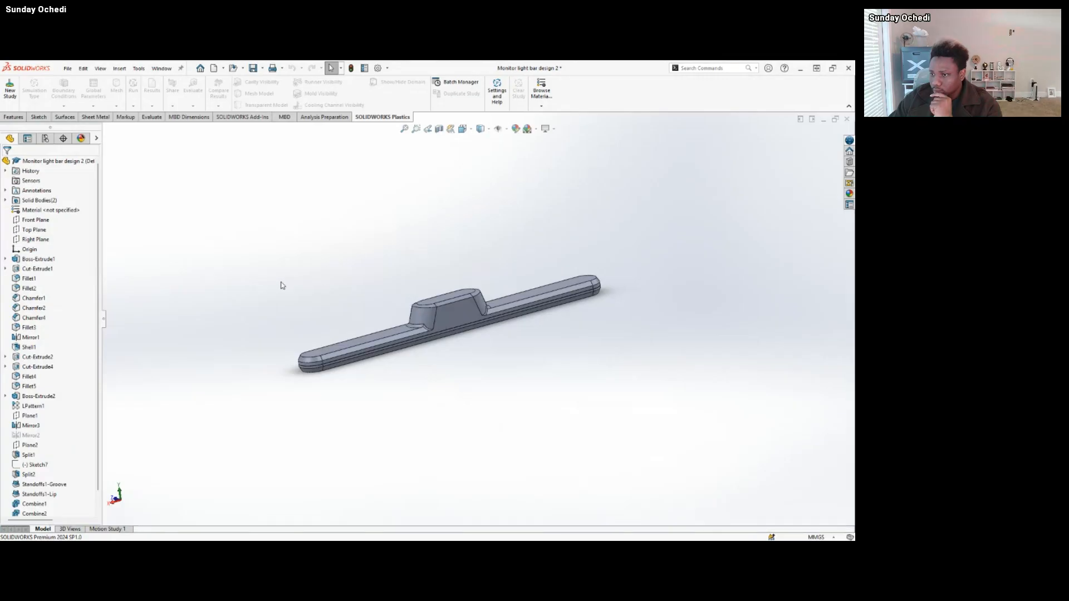
# Roll the light bar's feature history back to just after the Origin, before Boss-Extrude1.
pyautogui.moveTo(512, 255); pyautogui.dragTo(506, 304, button='middle')
pyautogui.scroll(-3, 506, 305)
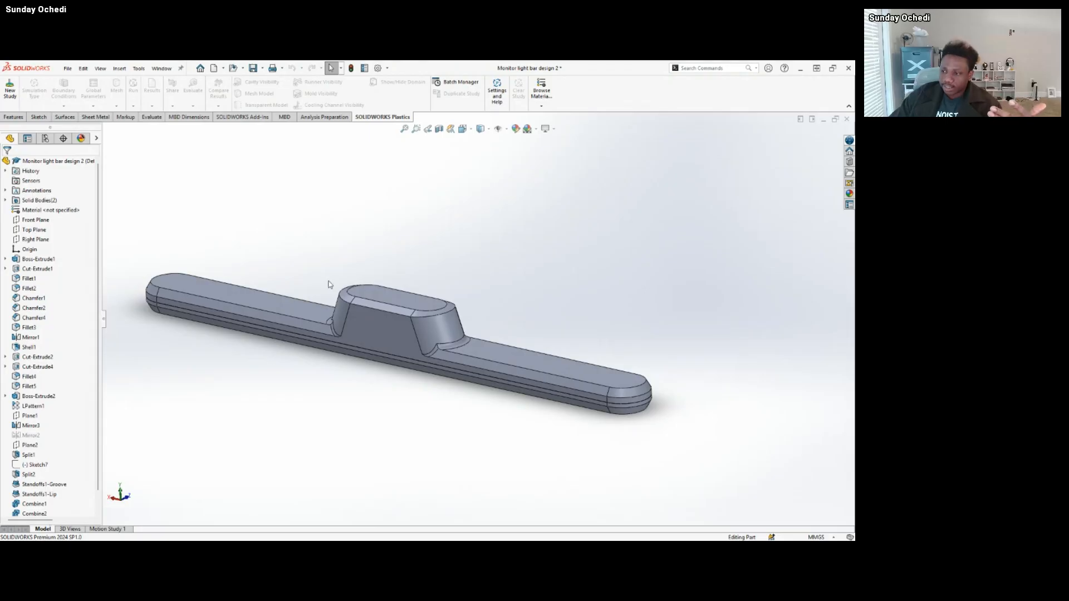
pyautogui.moveTo(416, 386); pyautogui.dragTo(419, 330, button='middle')
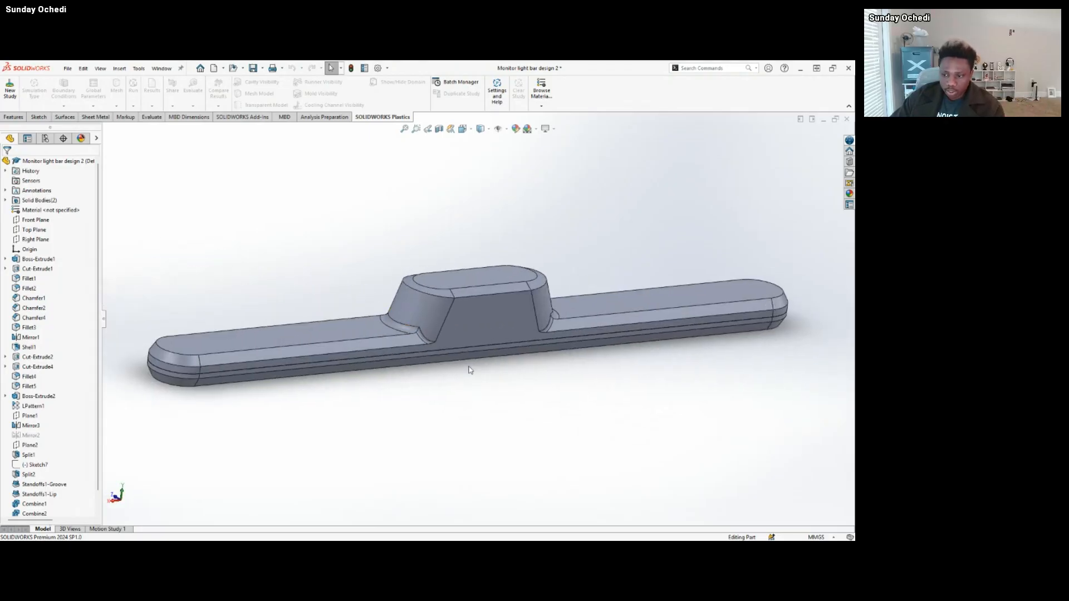
pyautogui.scroll(-1, 50, 418)
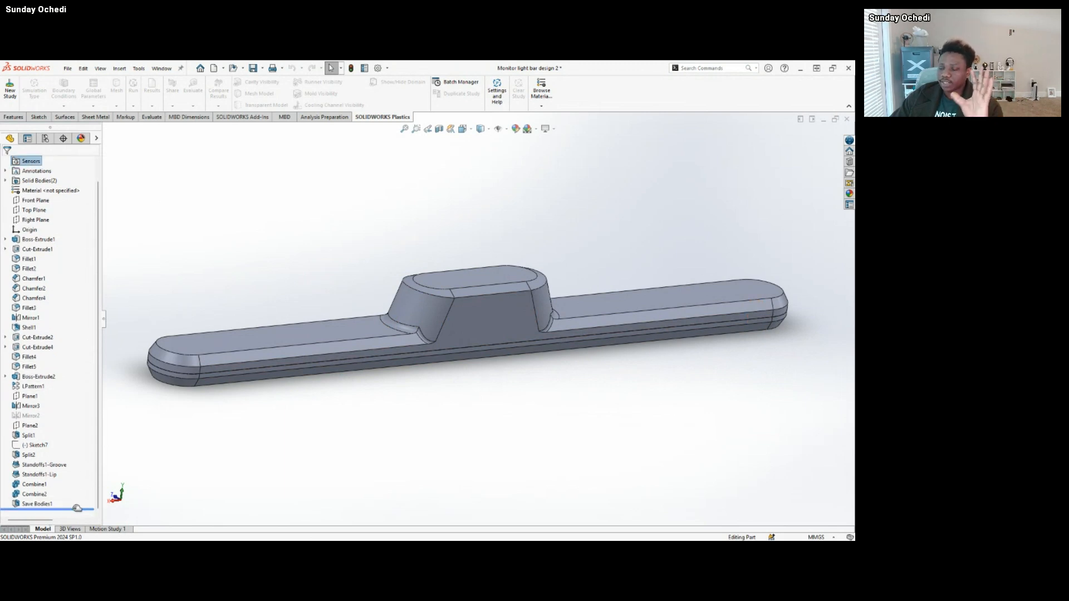
pyautogui.moveTo(77, 508); pyautogui.dragTo(53, 229)
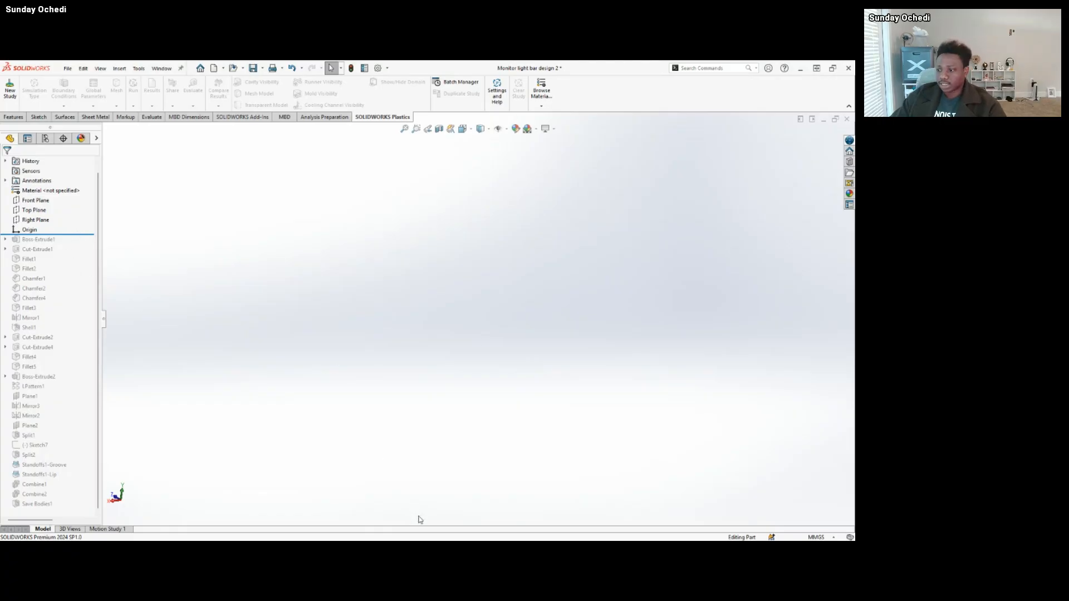
# Switch to the Monitor Light bar presentation in PowerPoint and show the "Sketches Exploring Concepts" slide.
pyautogui.click(506, 530)
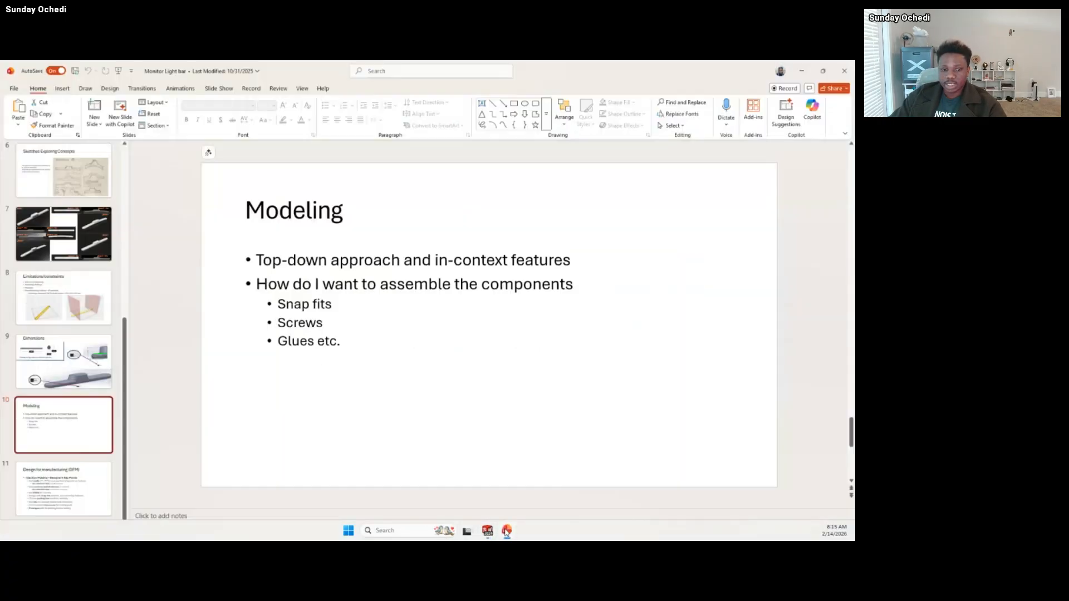
pyautogui.scroll(5, 76, 361)
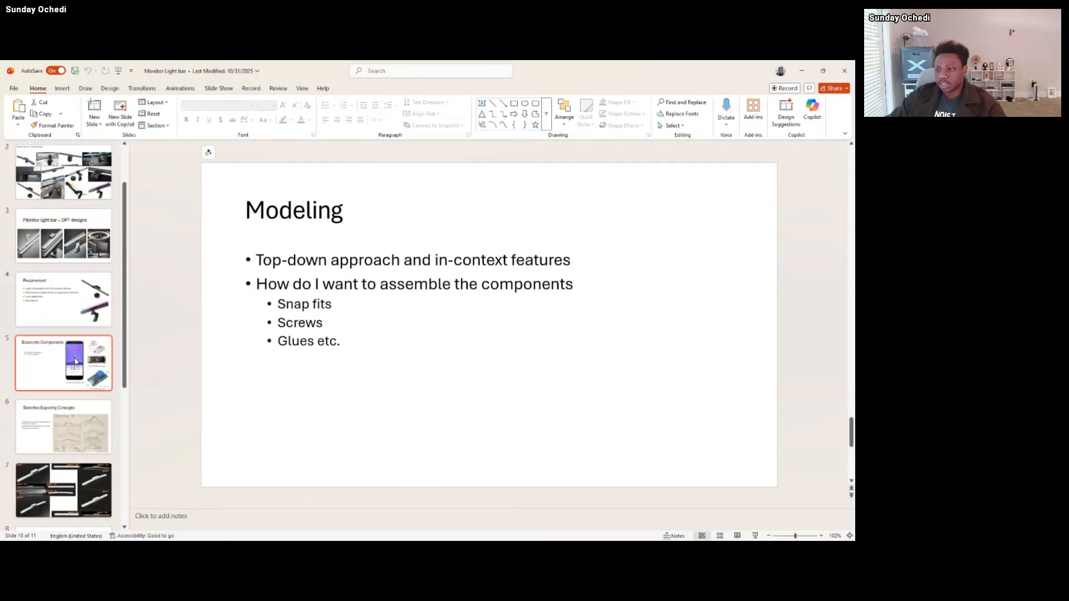
pyautogui.click(72, 423)
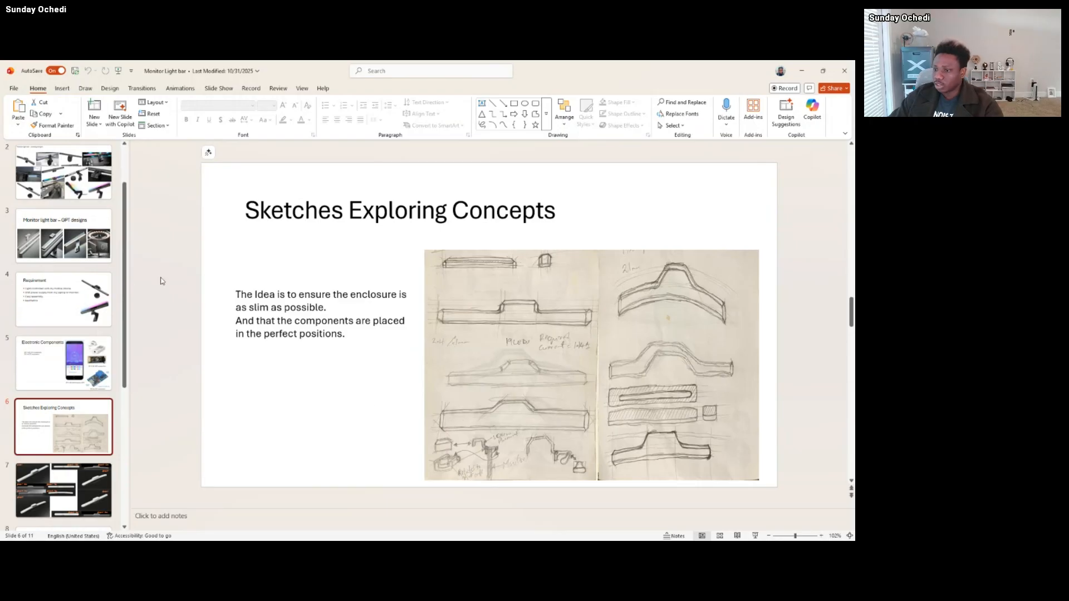
# Return to Monitor light bar design 2 in SOLIDWORKS and roll the feature history forward to just after Boss-Extrude1.
pyautogui.click(803, 70)
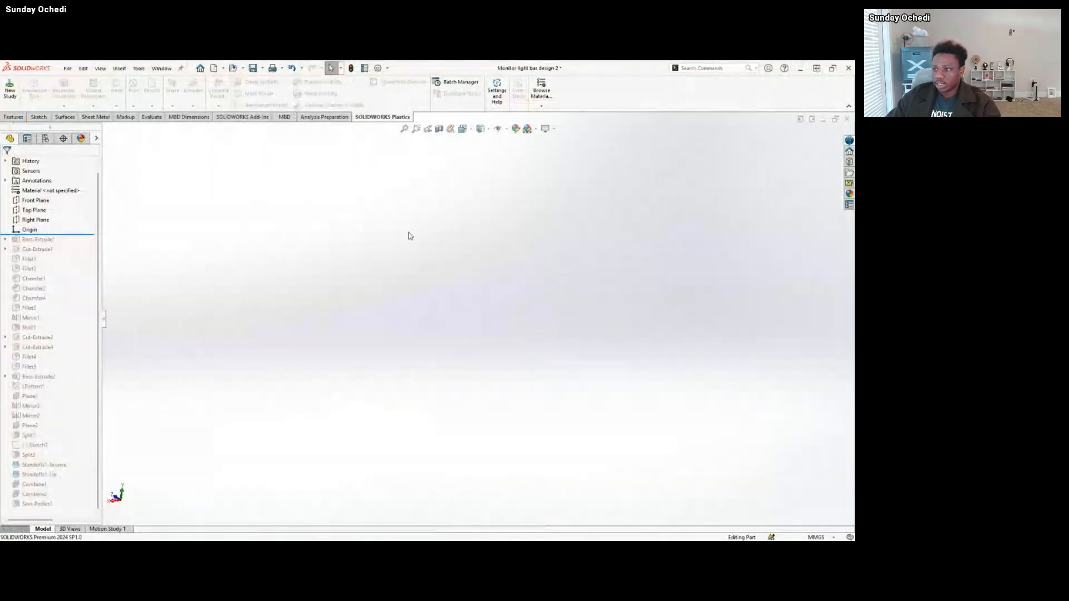
pyautogui.moveTo(87, 234); pyautogui.dragTo(76, 243)
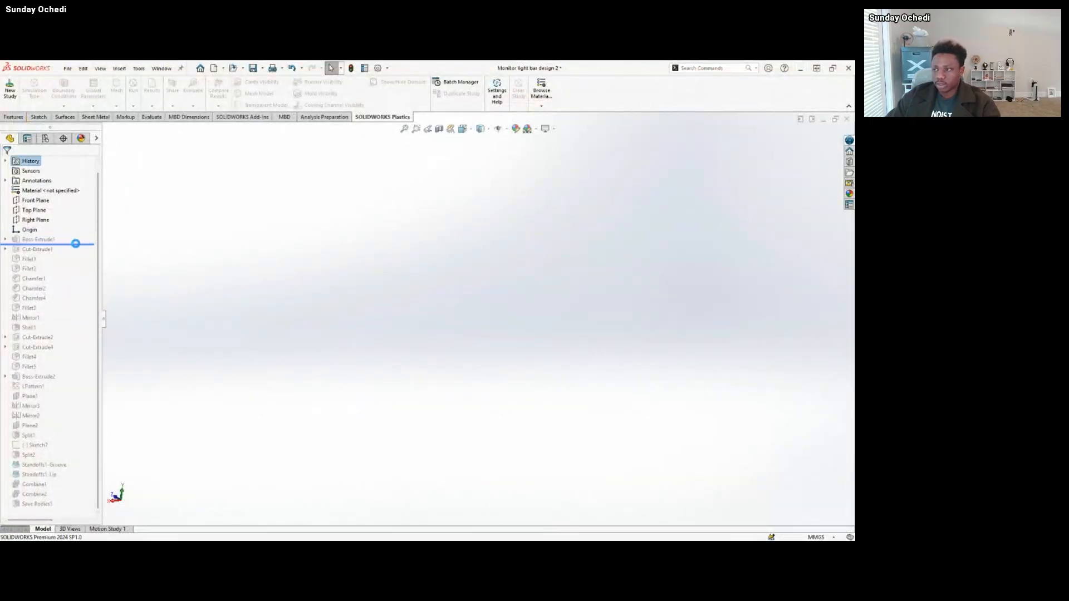
pyautogui.scroll(3, 338, 329)
pyautogui.moveTo(339, 329); pyautogui.dragTo(345, 291, button='middle')
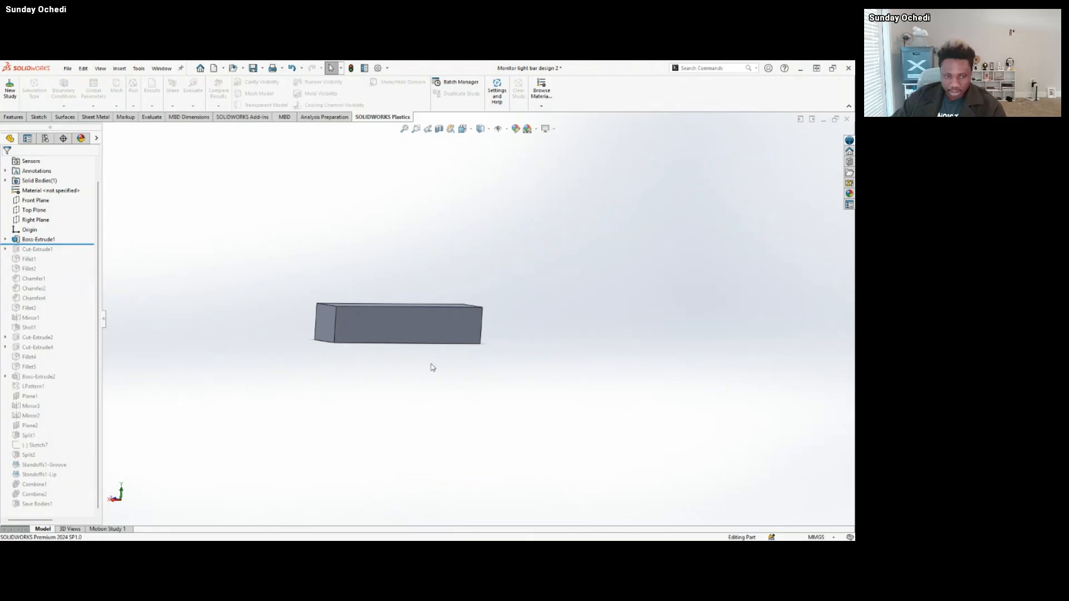
# Examine Sketch1 under Boss-Extrude1, with its width and height dimensions on the end face of the block.
pyautogui.click(5, 239)
pyautogui.click(39, 249)
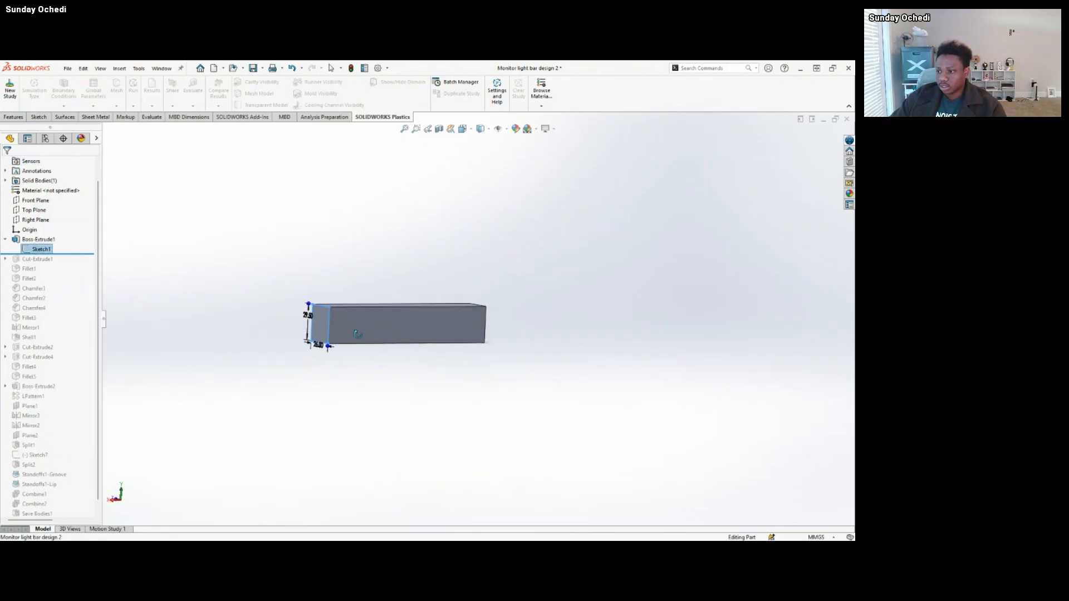
pyautogui.scroll(-5, 357, 334)
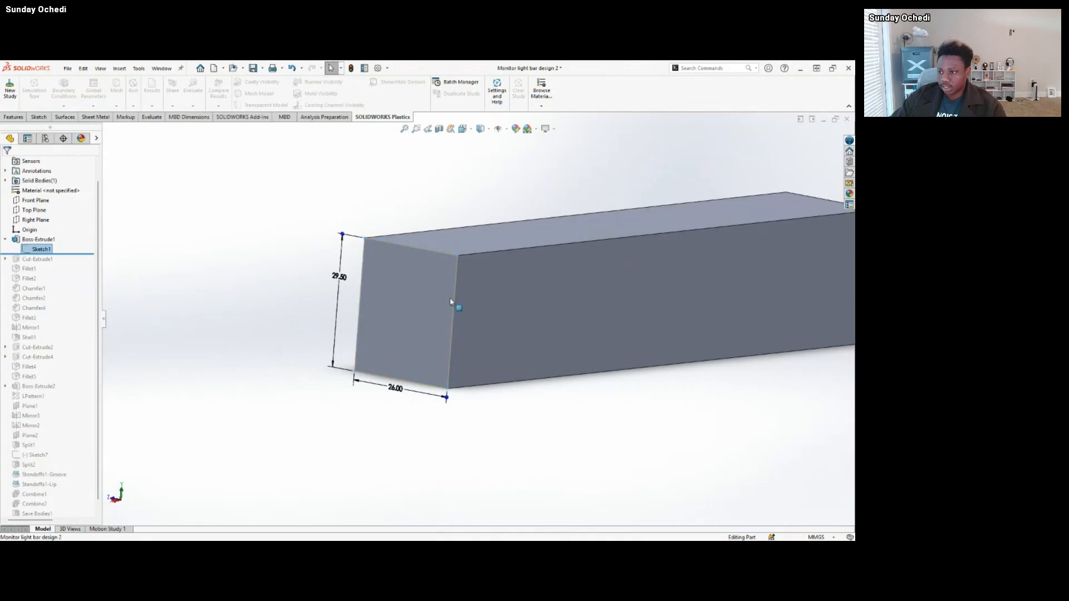
pyautogui.moveTo(450, 301); pyautogui.dragTo(472, 306, button='middle')
pyautogui.moveTo(535, 368); pyautogui.dragTo(513, 375, button='middle')
pyautogui.scroll(2, 585, 285)
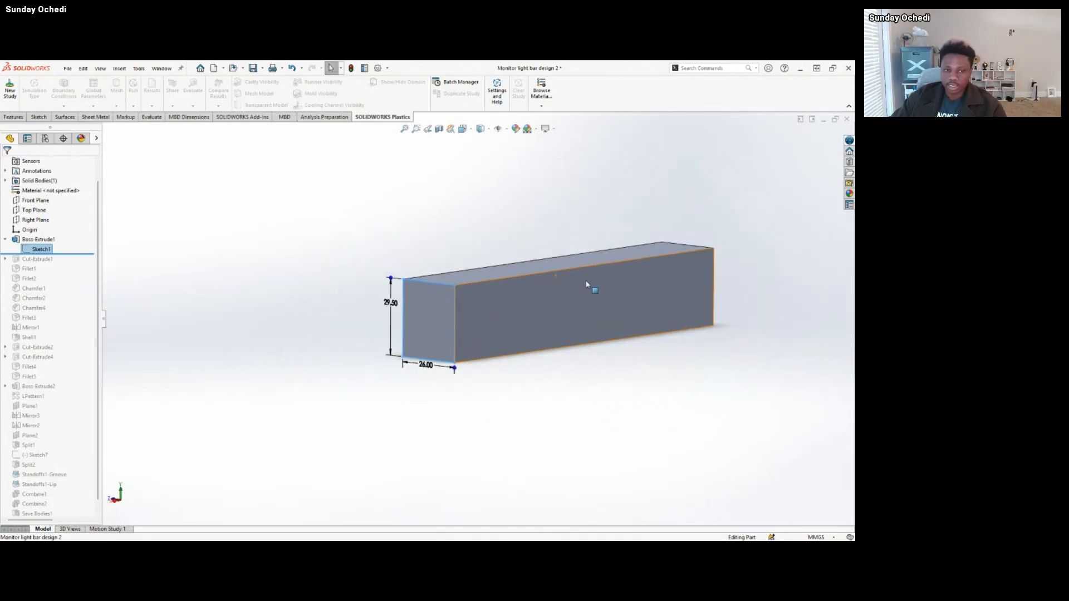
pyautogui.scroll(-3, 622, 273)
pyautogui.moveTo(624, 275); pyautogui.dragTo(594, 279, button='middle')
pyautogui.scroll(2, 593, 279)
pyautogui.click(332, 231)
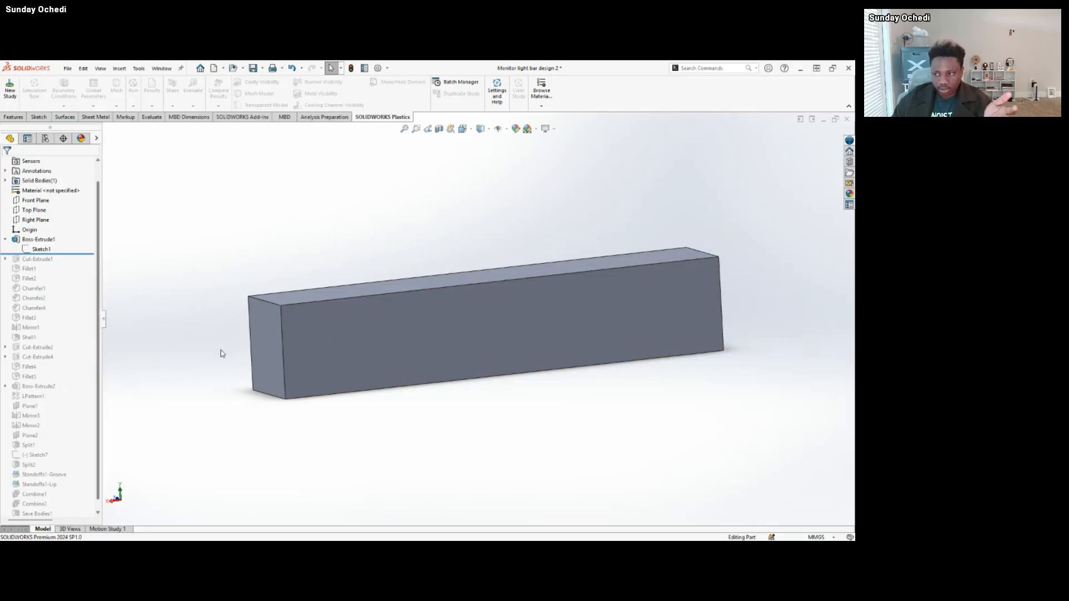
# Roll the feature history forward to just after Cut-Extrude1.
pyautogui.scroll(2, 455, 333)
pyautogui.moveTo(454, 333)
pyautogui.mouseDown(button='middle')
pyautogui.moveTo(447, 318)
pyautogui.moveTo(475, 332)
pyautogui.mouseUp(button='middle')
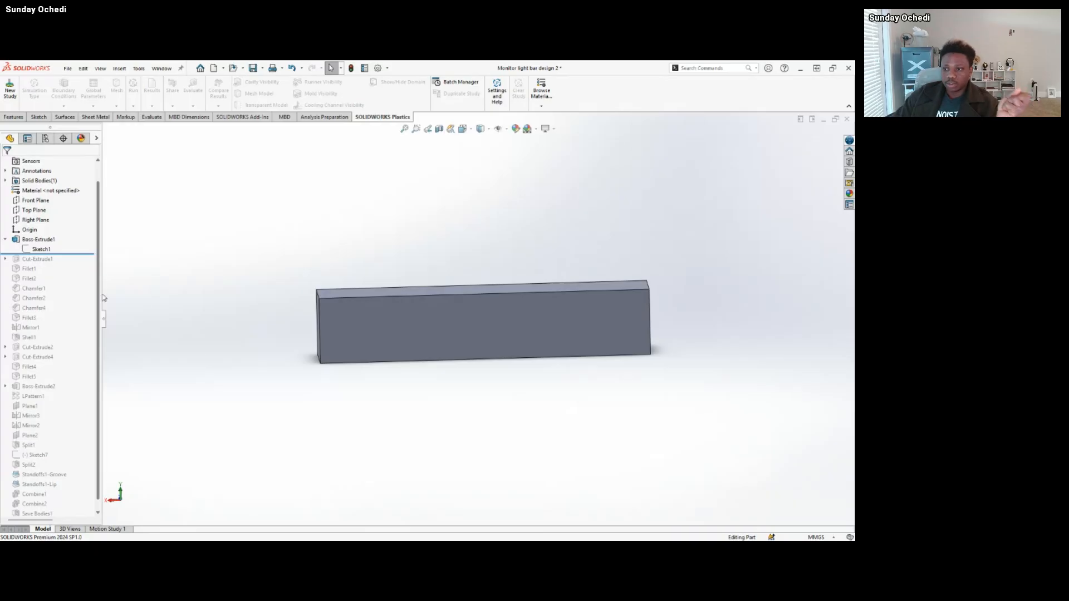
pyautogui.scroll(-2, 518, 330)
pyautogui.scroll(-1, 517, 329)
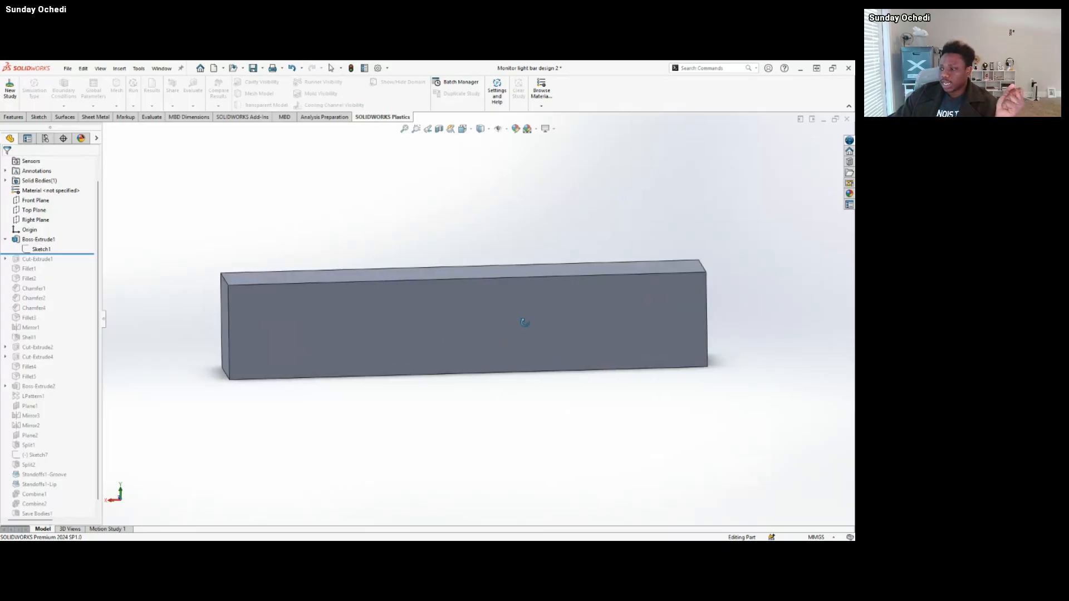
pyautogui.click(560, 315)
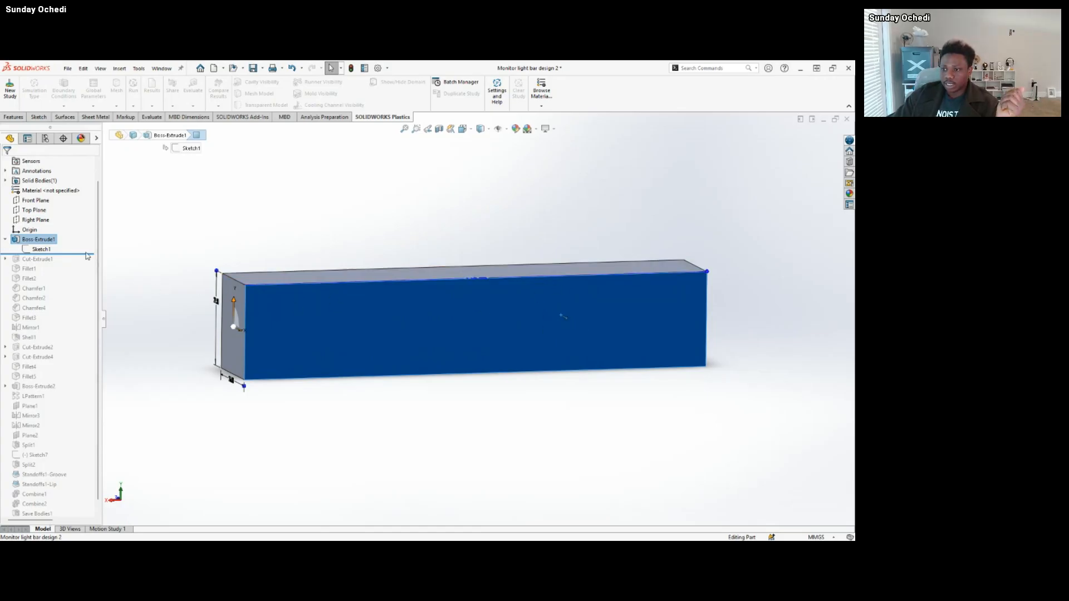
pyautogui.moveTo(88, 254); pyautogui.dragTo(86, 263)
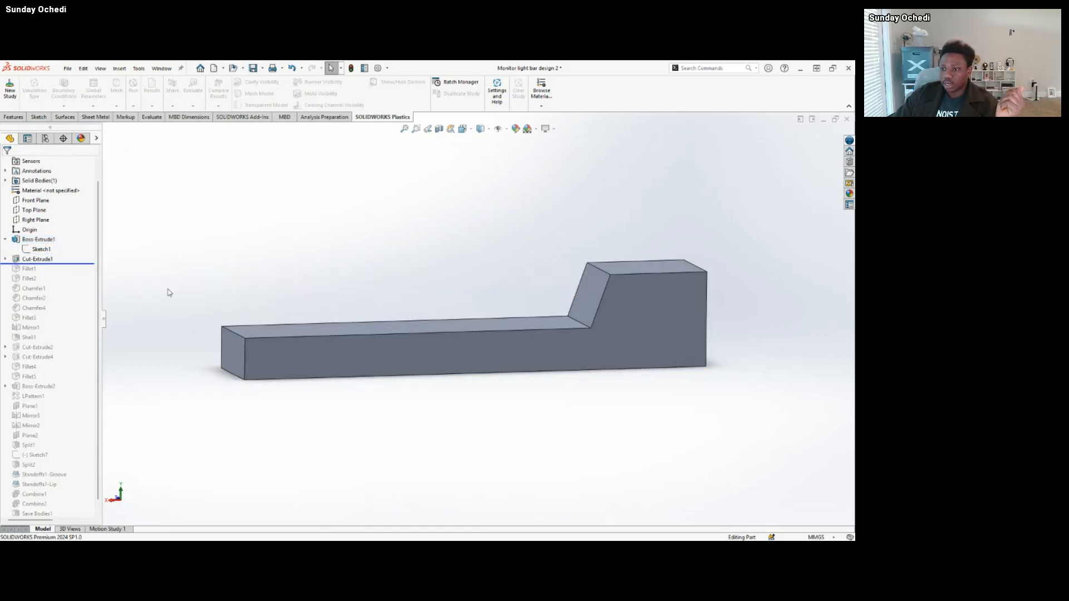
# Examine Sketch2 under Cut-Extrude1 with its length, height and angle dimensions, and collapse the feature again.
pyautogui.click(5, 259)
pyautogui.click(42, 269)
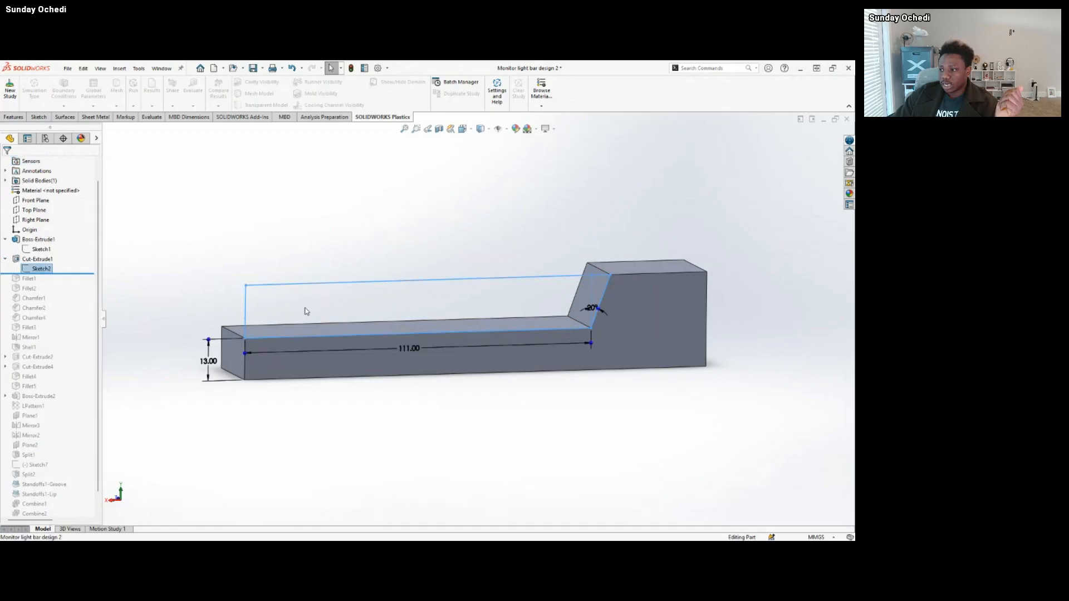
pyautogui.moveTo(303, 308); pyautogui.dragTo(381, 315, button='middle')
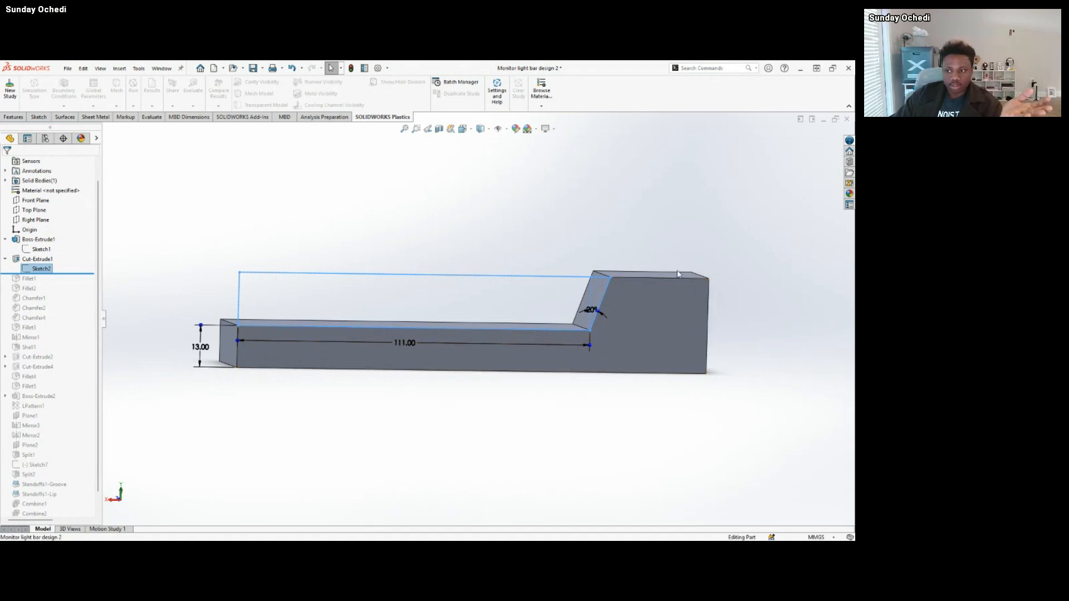
pyautogui.click(5, 260)
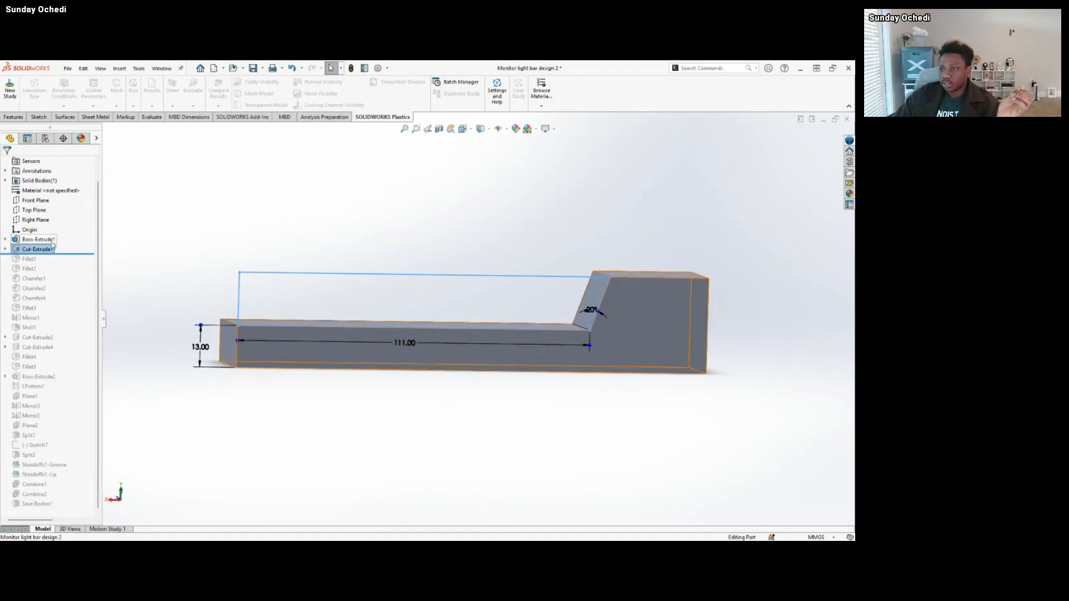
pyautogui.click(200, 217)
# Roll the history forward past Fillet1 and Fillet2 and inspect the rounded faces on the bar's end and raised block.
pyautogui.moveTo(87, 254); pyautogui.dragTo(87, 273)
pyautogui.moveTo(633, 305); pyautogui.dragTo(657, 320, button='middle')
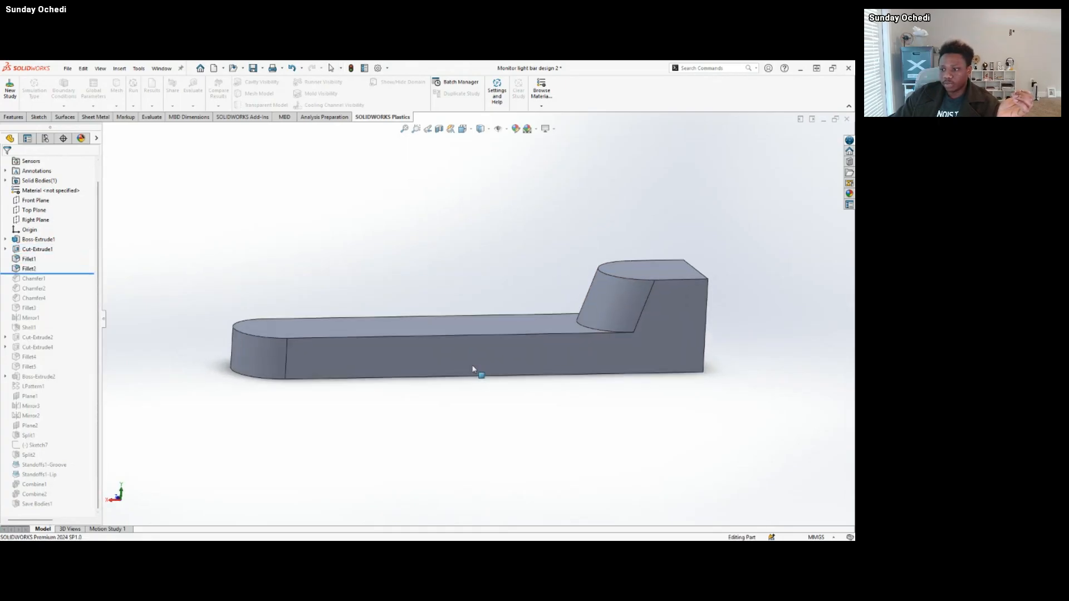
pyautogui.click(265, 355)
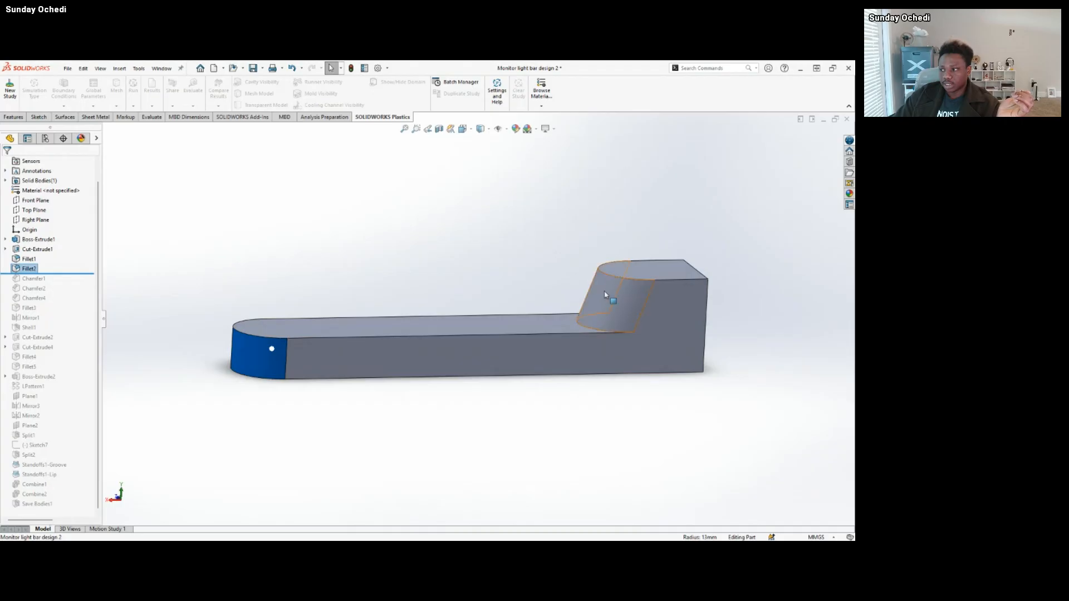
pyautogui.click(615, 299)
pyautogui.click(360, 272)
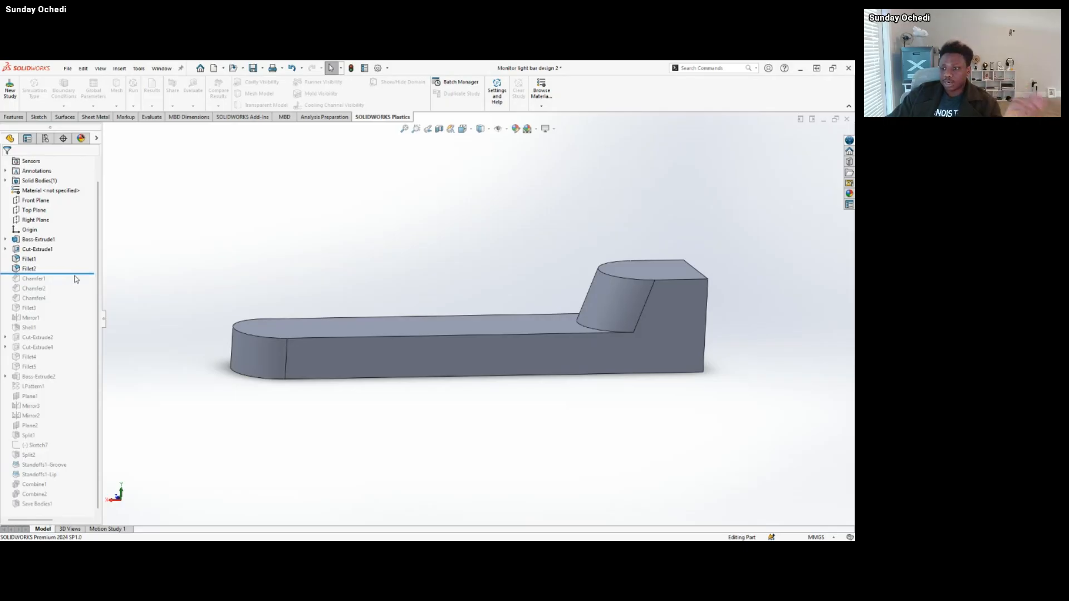
# Roll the history forward past Chamfer1 and Chamfer2, one at a time, to bring back the bar's upper and lower edge chamfers.
pyautogui.moveTo(76, 279); pyautogui.dragTo(79, 284)
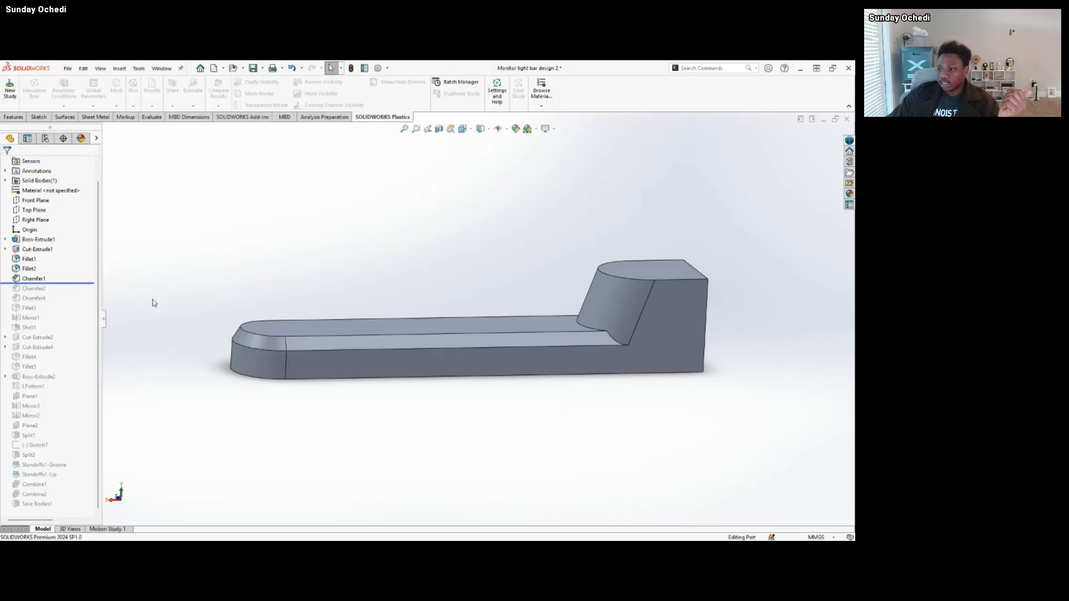
pyautogui.moveTo(300, 357)
pyautogui.mouseDown(button='middle')
pyautogui.moveTo(382, 375)
pyautogui.moveTo(311, 367)
pyautogui.mouseUp(button='middle')
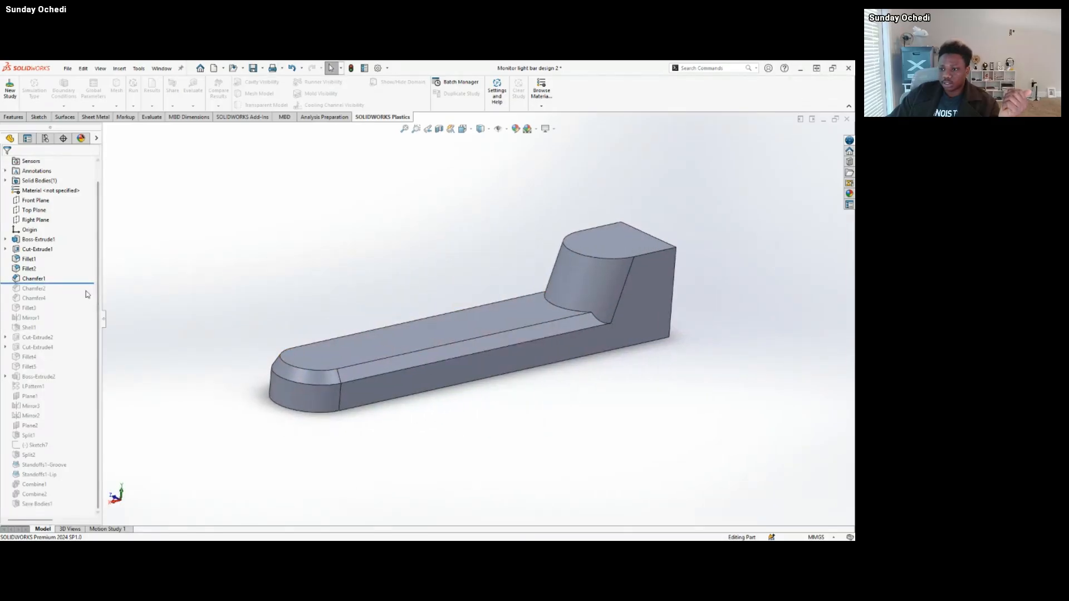
pyautogui.moveTo(89, 284); pyautogui.dragTo(89, 293)
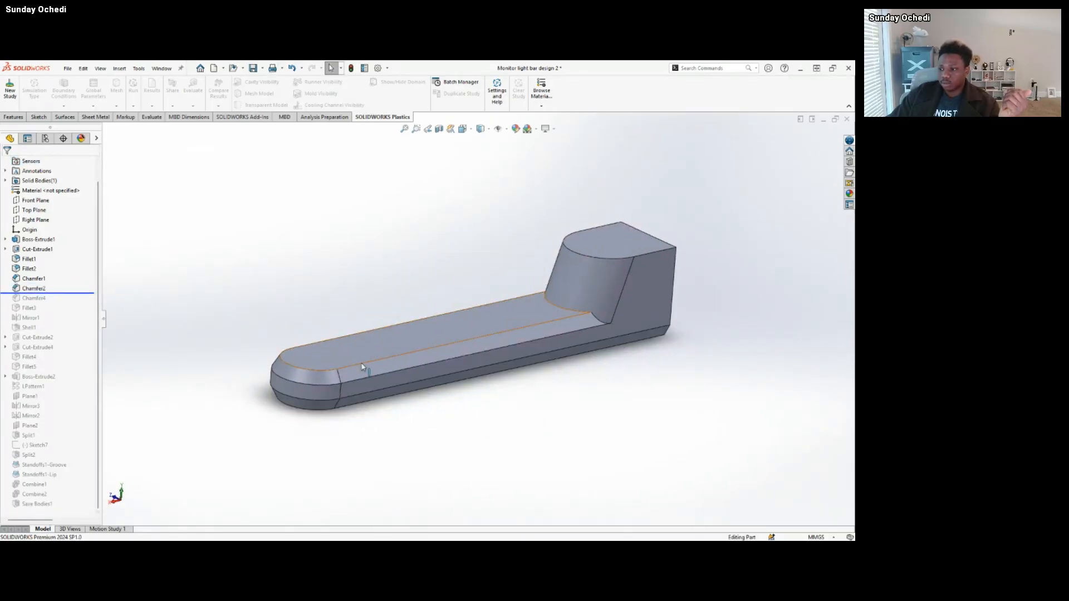
pyautogui.moveTo(364, 369); pyautogui.dragTo(340, 323, button='middle')
pyautogui.moveTo(299, 368)
pyautogui.mouseDown(button='middle')
pyautogui.moveTo(299, 322)
pyautogui.moveTo(305, 374)
pyautogui.mouseUp(button='middle')
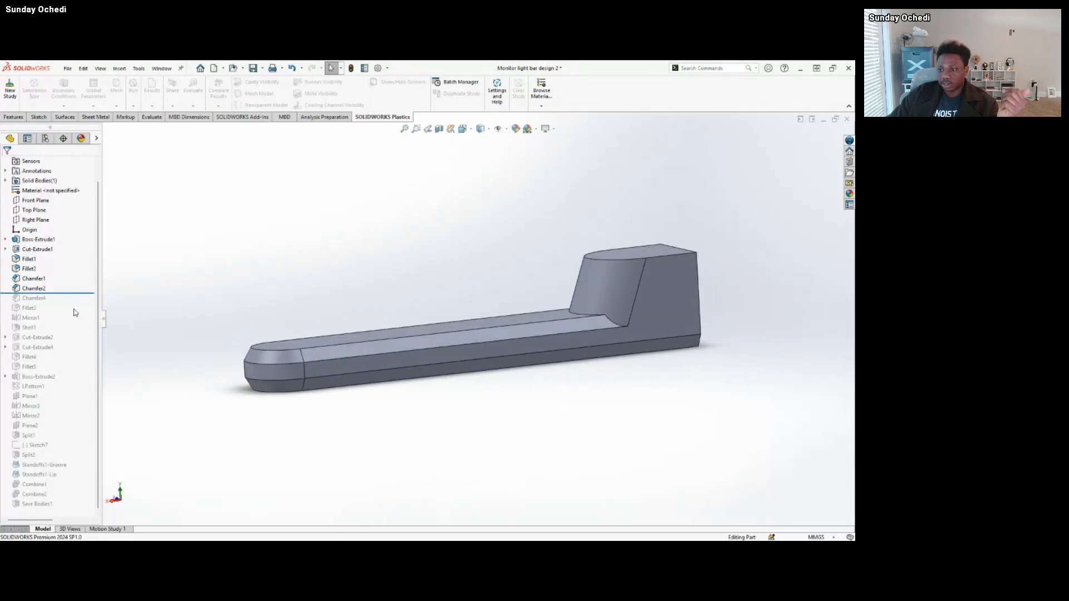
# Roll the history forward past Chamfer4 and inspect the chamfered upper edge of the raised block.
pyautogui.moveTo(76, 294); pyautogui.dragTo(77, 303)
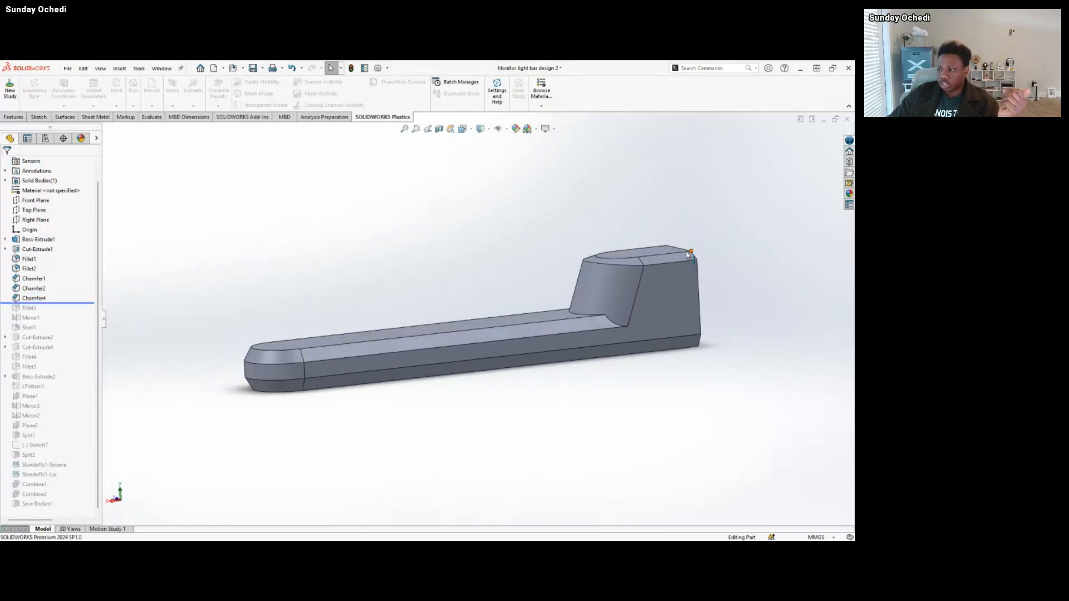
pyautogui.scroll(-5, 637, 273)
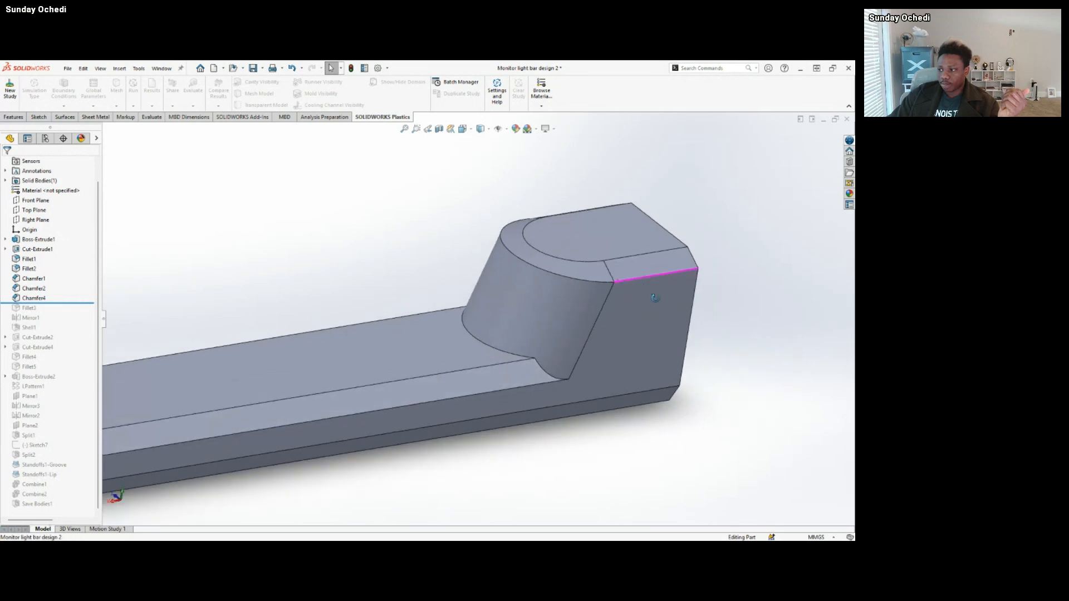
pyautogui.scroll(8, 544, 280)
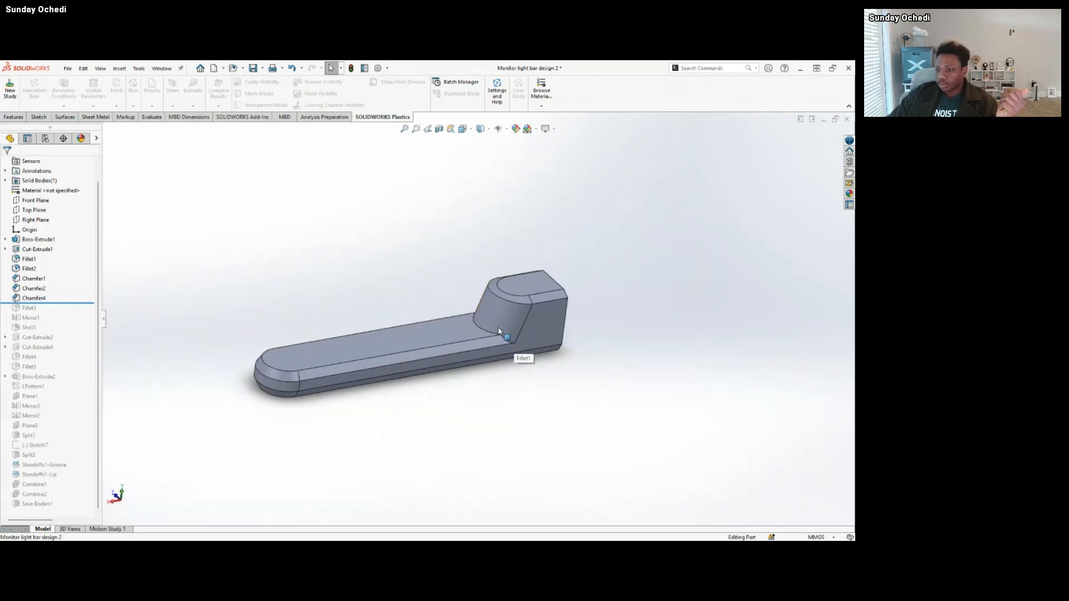
pyautogui.moveTo(497, 292); pyautogui.dragTo(459, 322, button='middle')
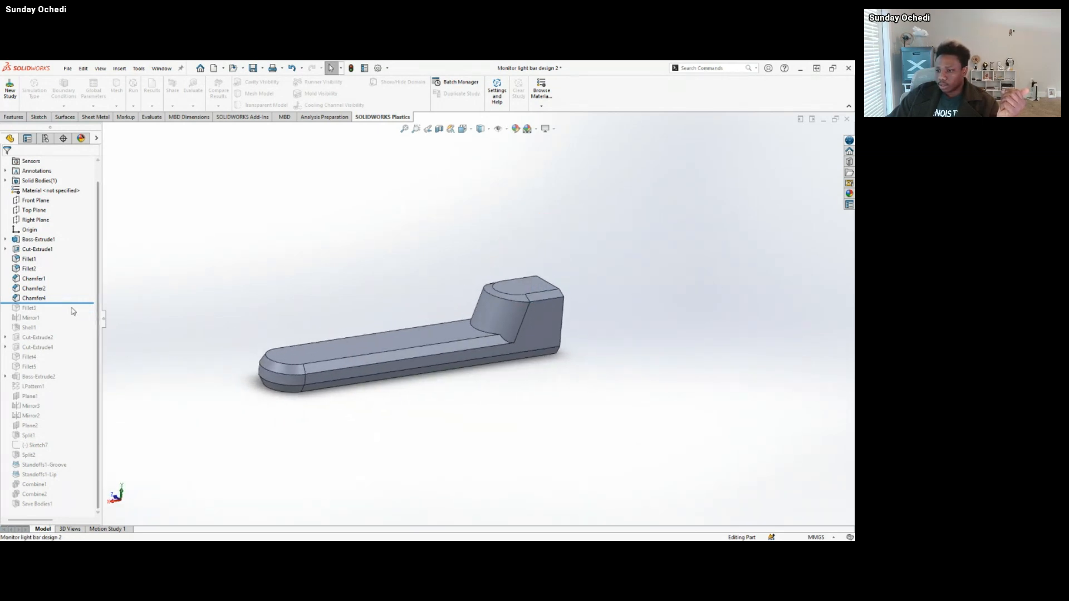
# Roll the history forward past Fillet3 and inspect the rounded junction between the raised block and the bar.
pyautogui.moveTo(69, 306); pyautogui.dragTo(67, 313)
pyautogui.scroll(-5, 510, 323)
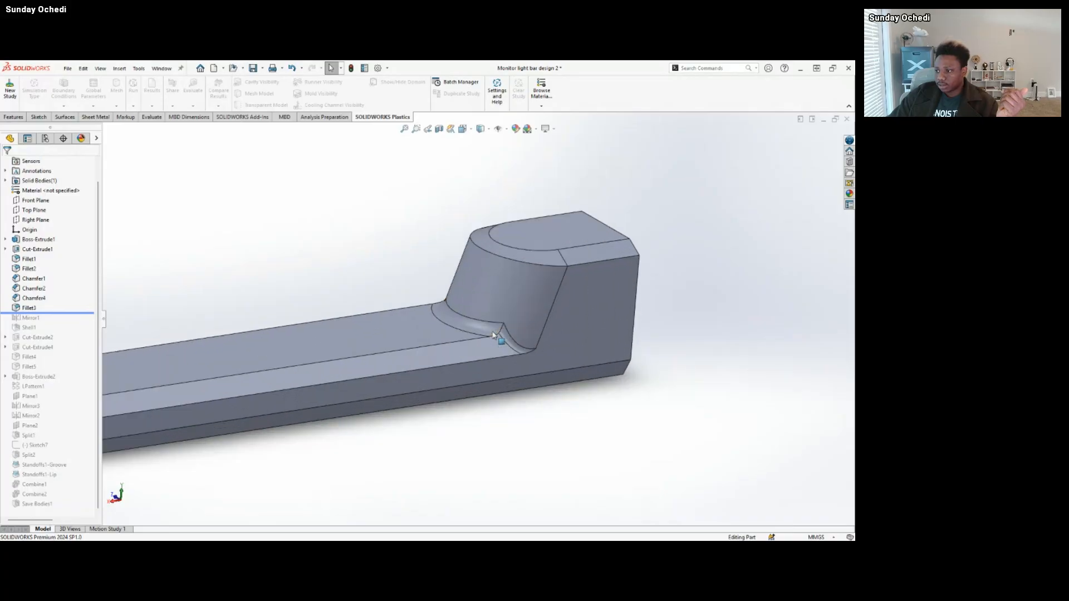
pyautogui.moveTo(510, 323); pyautogui.dragTo(454, 295, button='middle')
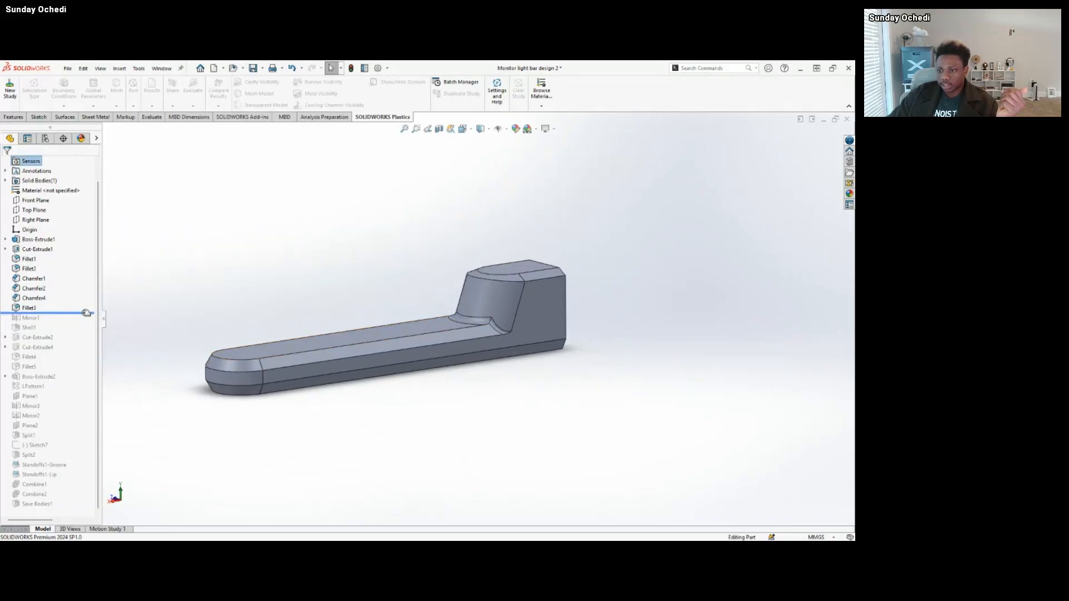
# Roll the history forward to just after Mirror1, bringing back the full-length symmetrical light bar.
pyautogui.moveTo(85, 312); pyautogui.dragTo(85, 321)
pyautogui.scroll(3, 690, 295)
pyautogui.scroll(-2, 694, 296)
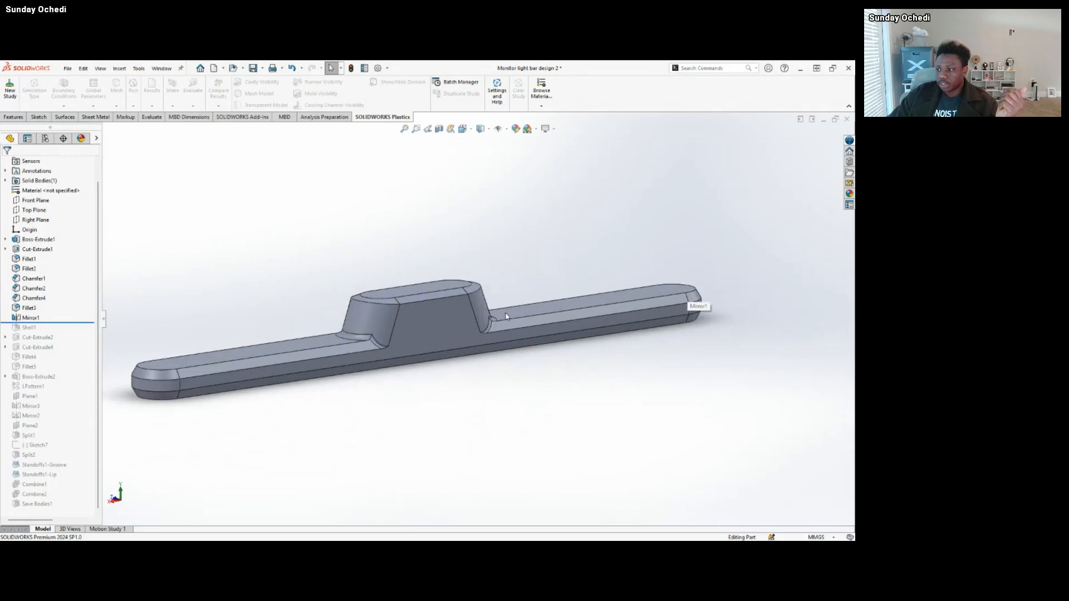
pyautogui.moveTo(597, 323); pyautogui.dragTo(524, 354, button='middle')
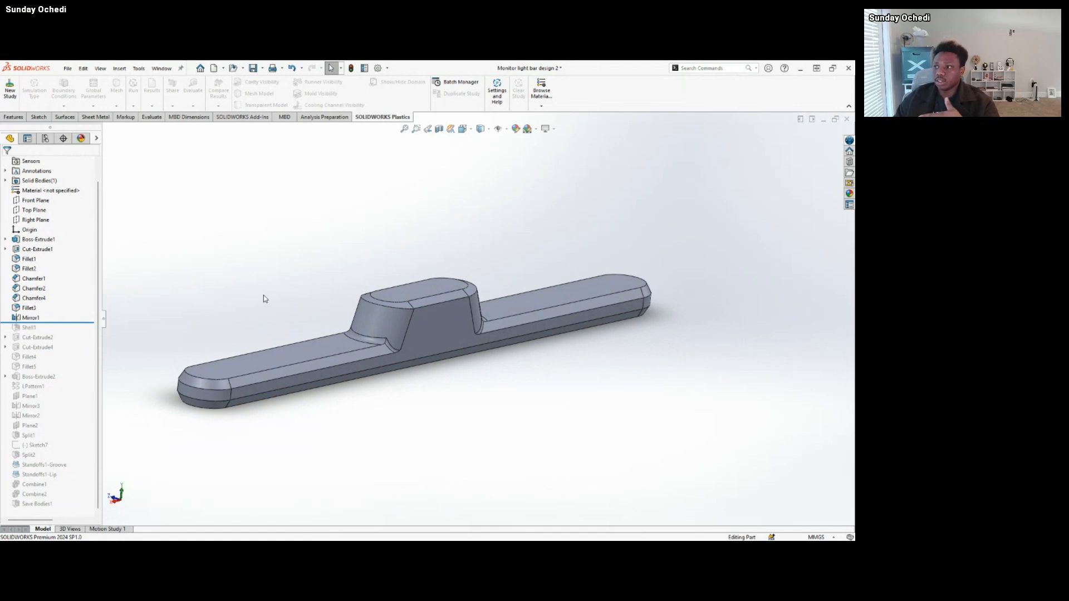
# Apply a planar section view to the light bar on the Front Plane at a -17.00 mm offset and inspect the cut body.
pyautogui.click(13, 116)
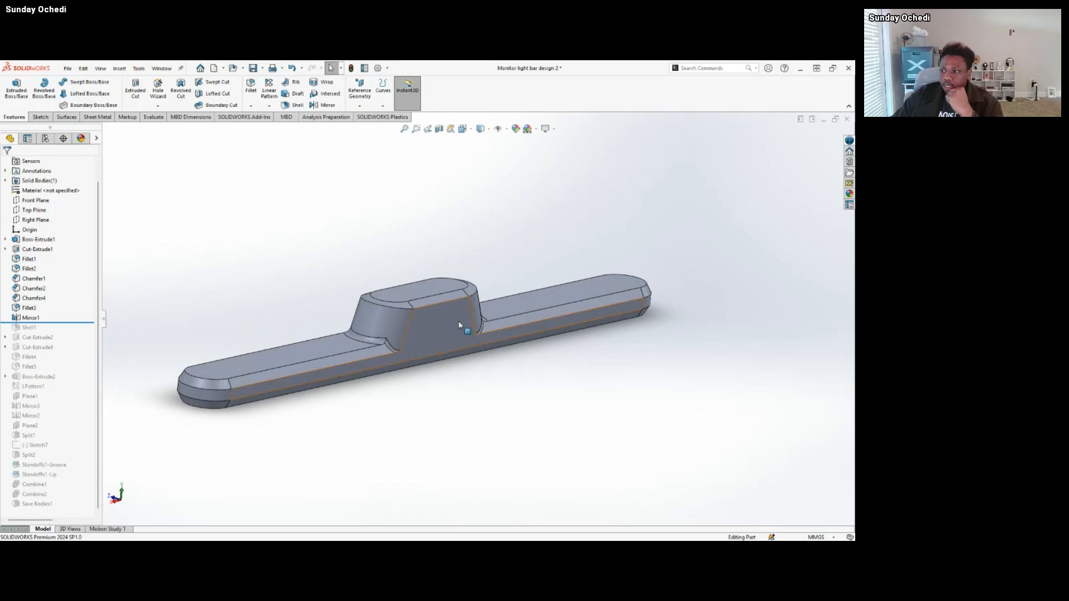
pyautogui.moveTo(462, 328)
pyautogui.mouseDown(button='middle')
pyautogui.moveTo(411, 312)
pyautogui.moveTo(447, 334)
pyautogui.mouseUp(button='middle')
pyautogui.click(429, 338)
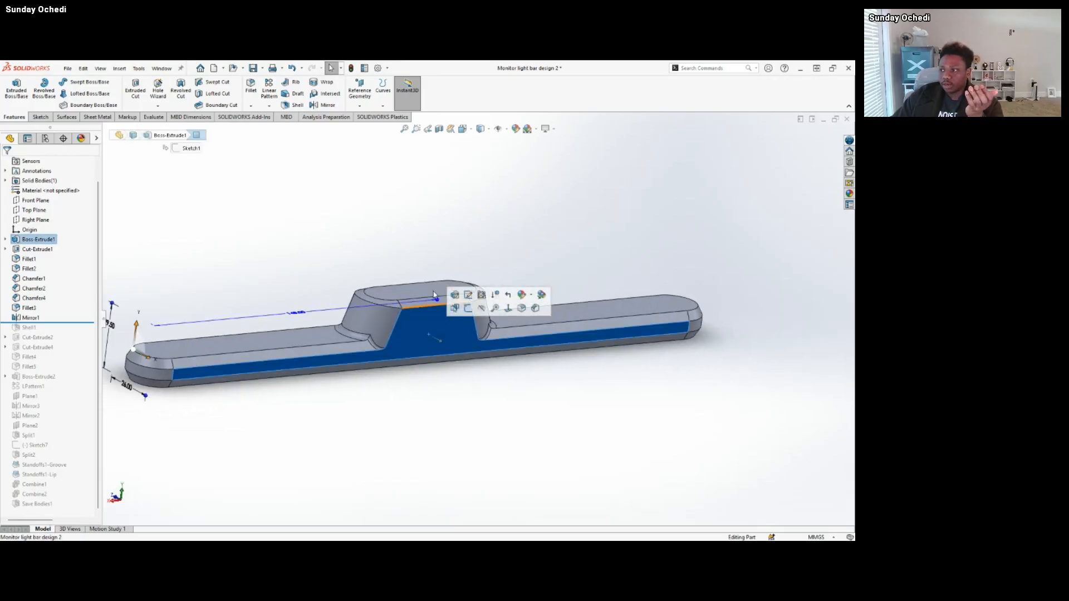
pyautogui.click(407, 194)
pyautogui.click(438, 129)
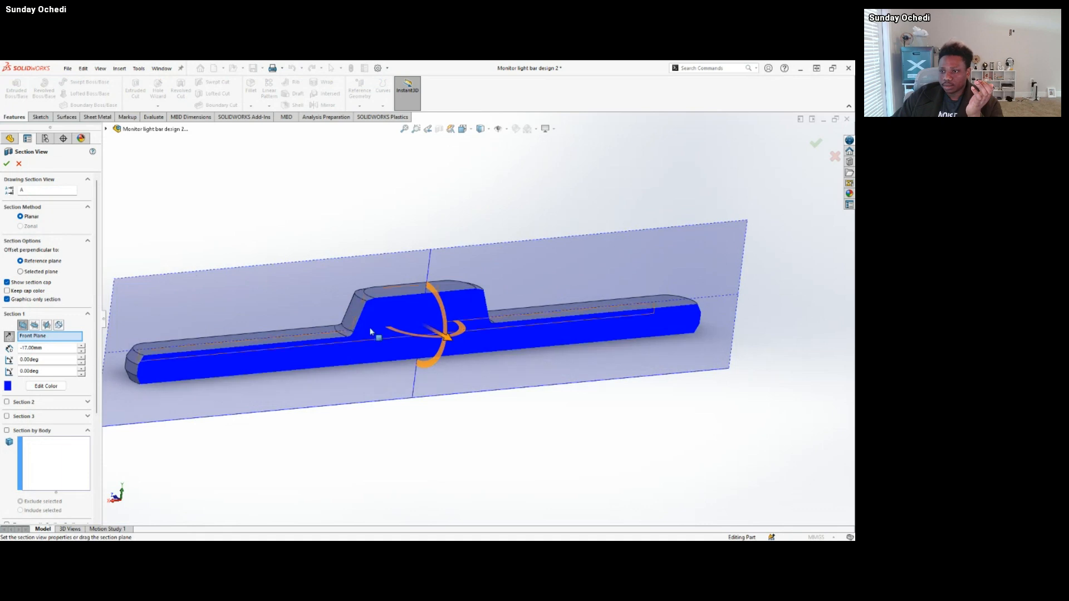
pyautogui.click(7, 163)
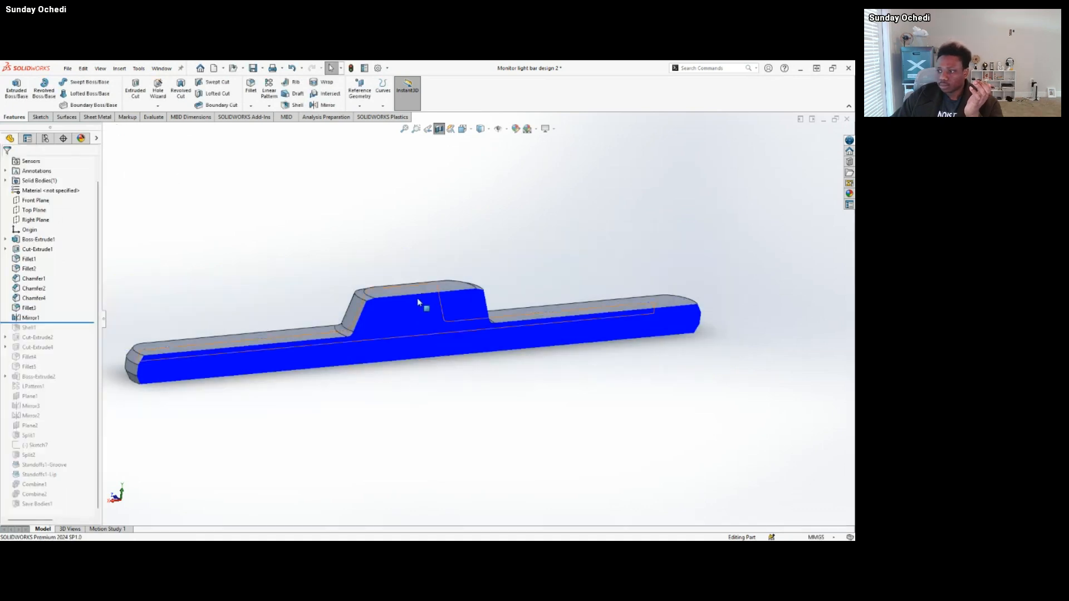
pyautogui.moveTo(422, 303); pyautogui.dragTo(496, 323, button='middle')
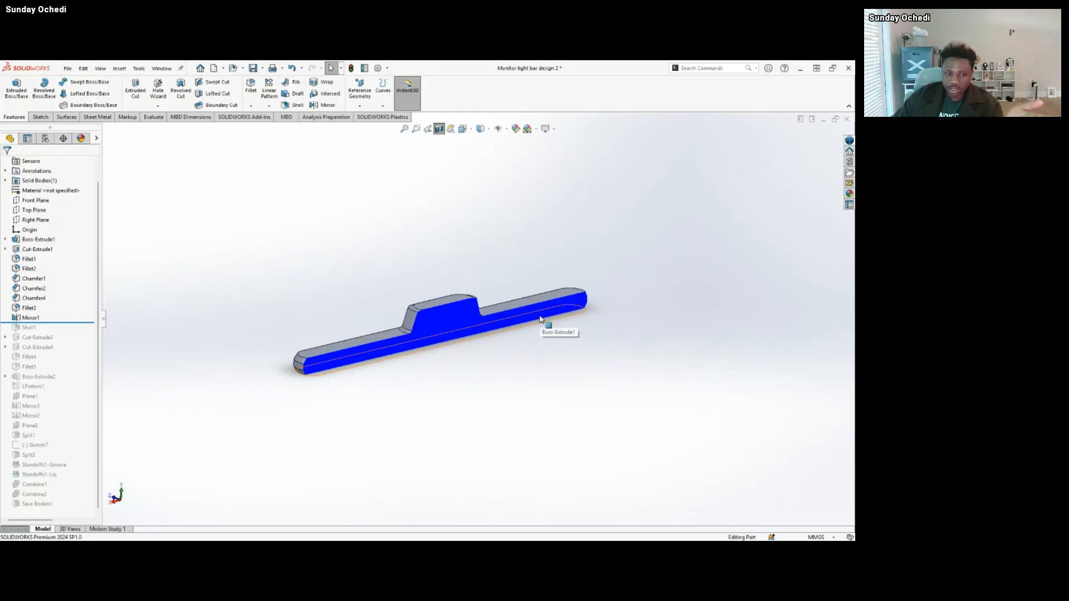
pyautogui.scroll(-2, 420, 342)
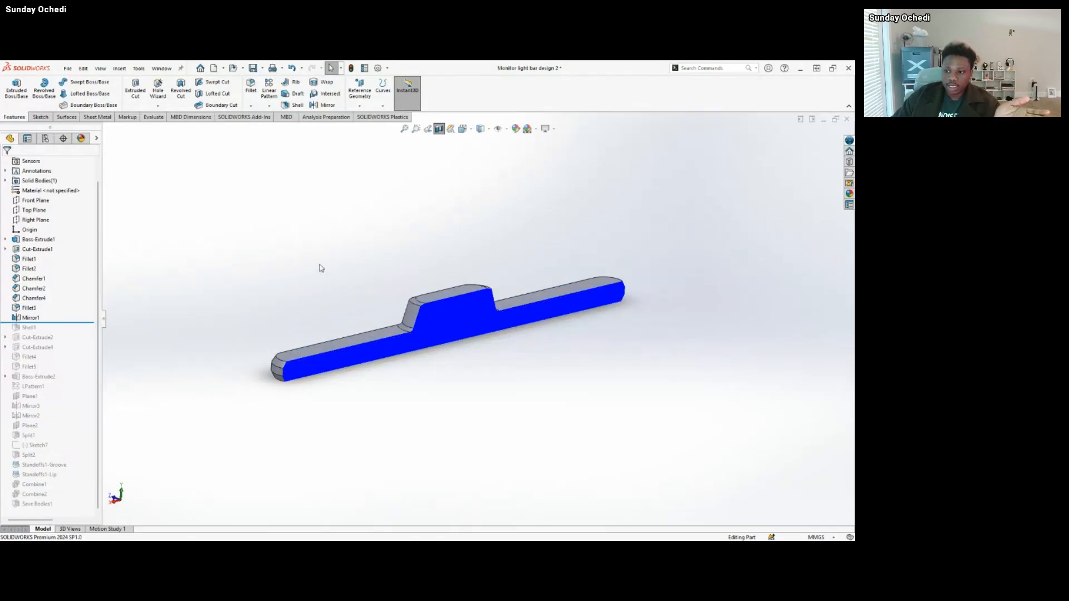
# Roll the history forward past Shell1 and inspect the hollow interior and walls along the bar, its end and the raised block.
pyautogui.scroll(-2, 481, 311)
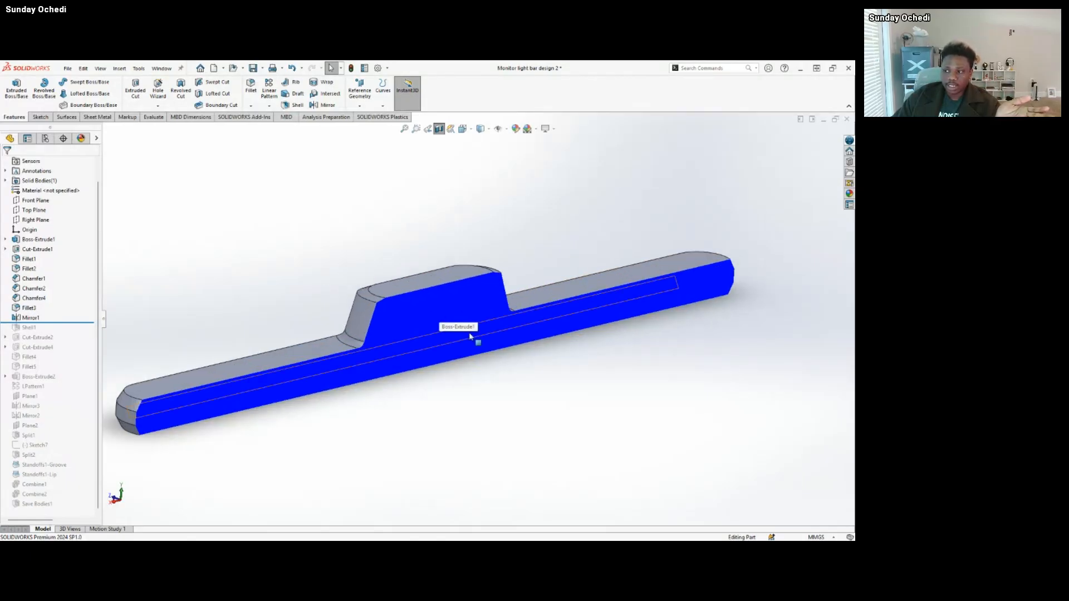
pyautogui.scroll(1, 467, 334)
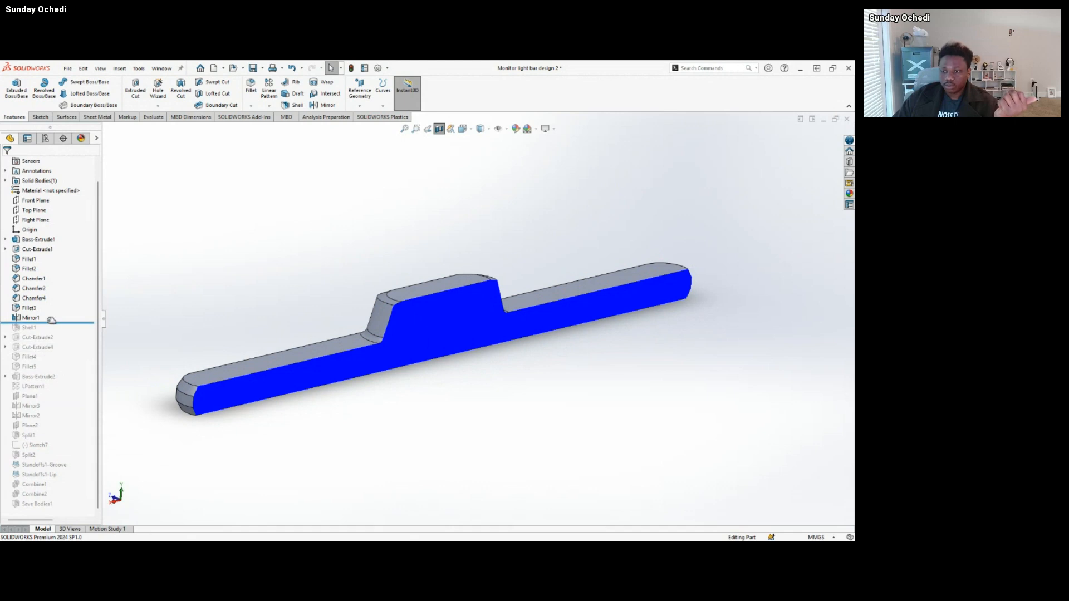
pyautogui.moveTo(50, 323); pyautogui.dragTo(51, 332)
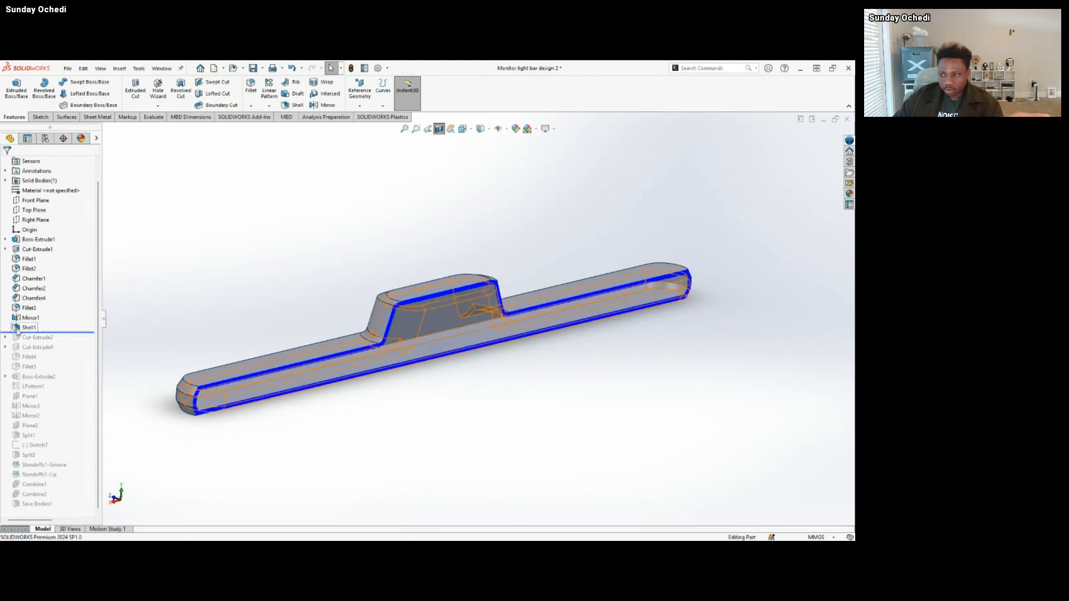
pyautogui.scroll(-3, 233, 382)
pyautogui.scroll(3, 519, 315)
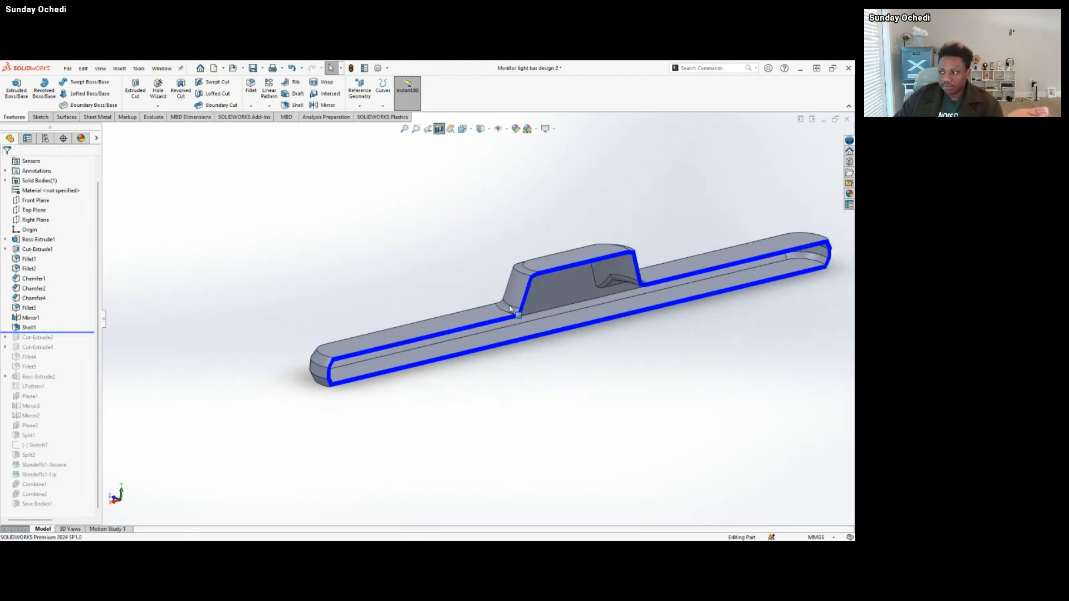
pyautogui.scroll(-2, 566, 290)
pyautogui.moveTo(544, 296); pyautogui.dragTo(466, 278, button='middle')
pyautogui.scroll(3, 445, 311)
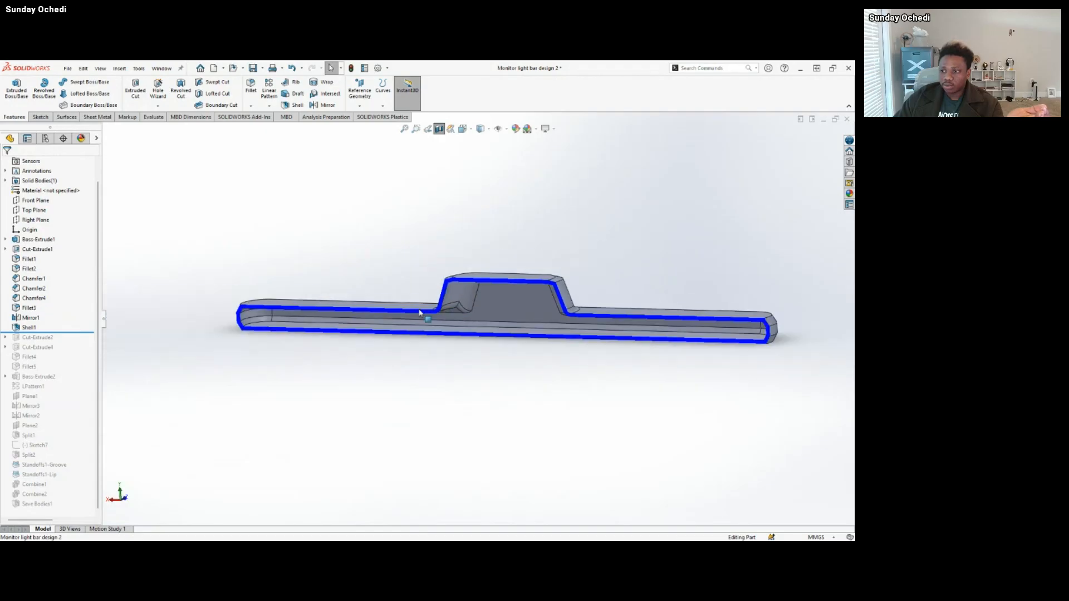
pyautogui.moveTo(386, 309); pyautogui.dragTo(401, 300, button='middle')
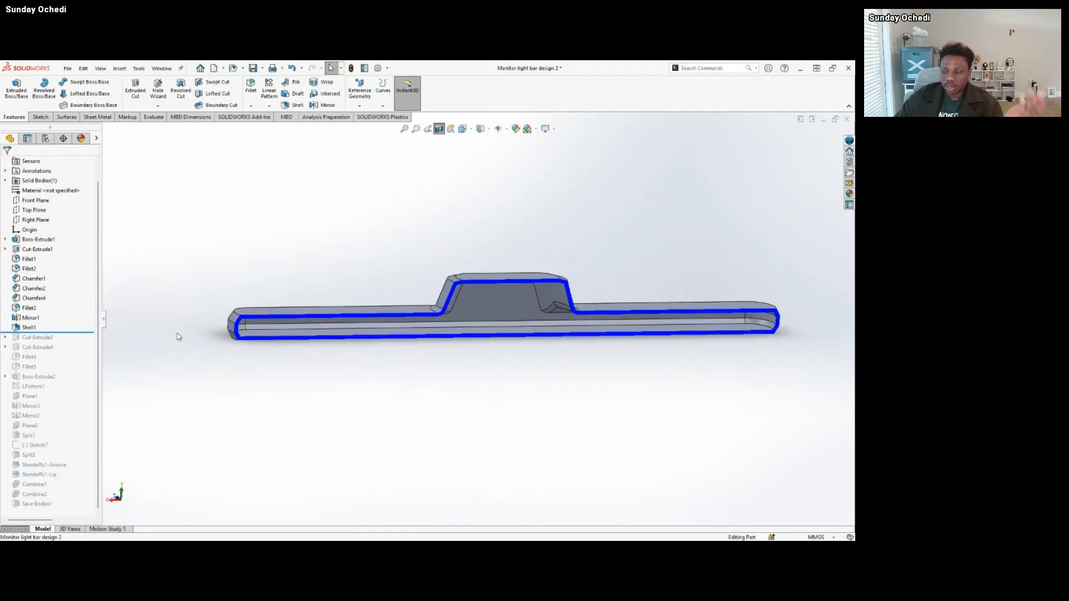
pyautogui.scroll(-1, 298, 310)
pyautogui.scroll(-3, 294, 328)
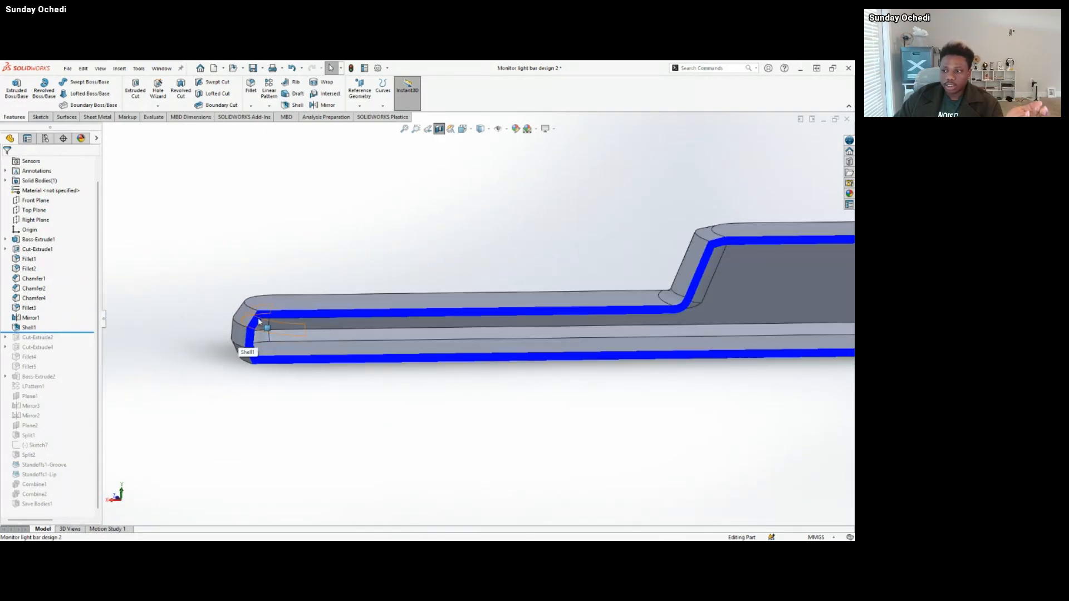
pyautogui.scroll(4, 446, 310)
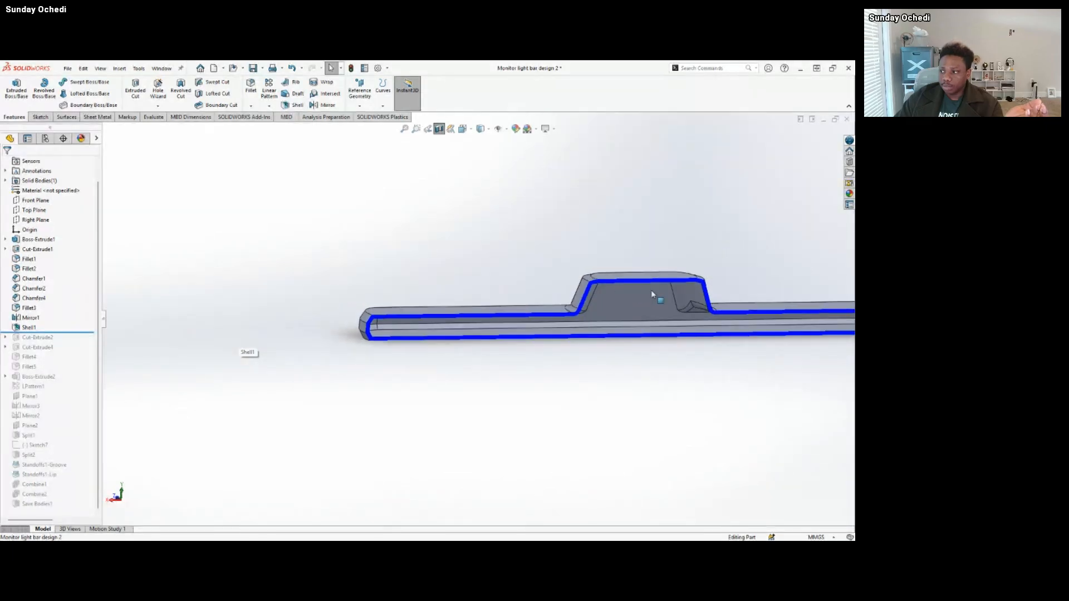
pyautogui.scroll(-3, 640, 304)
pyautogui.moveTo(601, 317); pyautogui.dragTo(615, 353, button='middle')
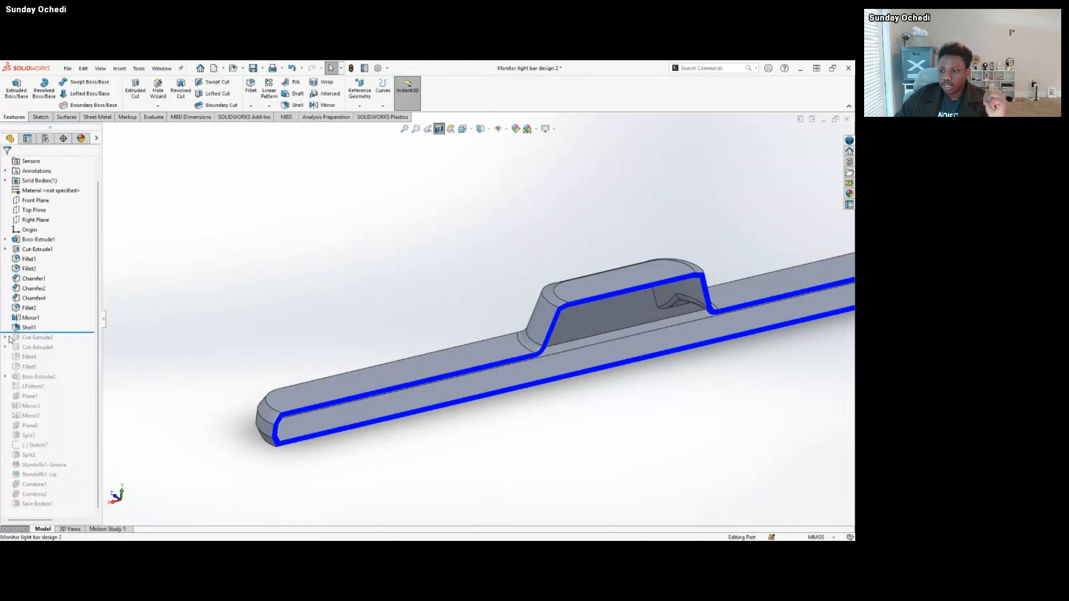
# Open the Shell1 feature's definition and review its thickness setting against the sectioned solid body.
pyautogui.click(28, 328)
pyautogui.click(25, 309)
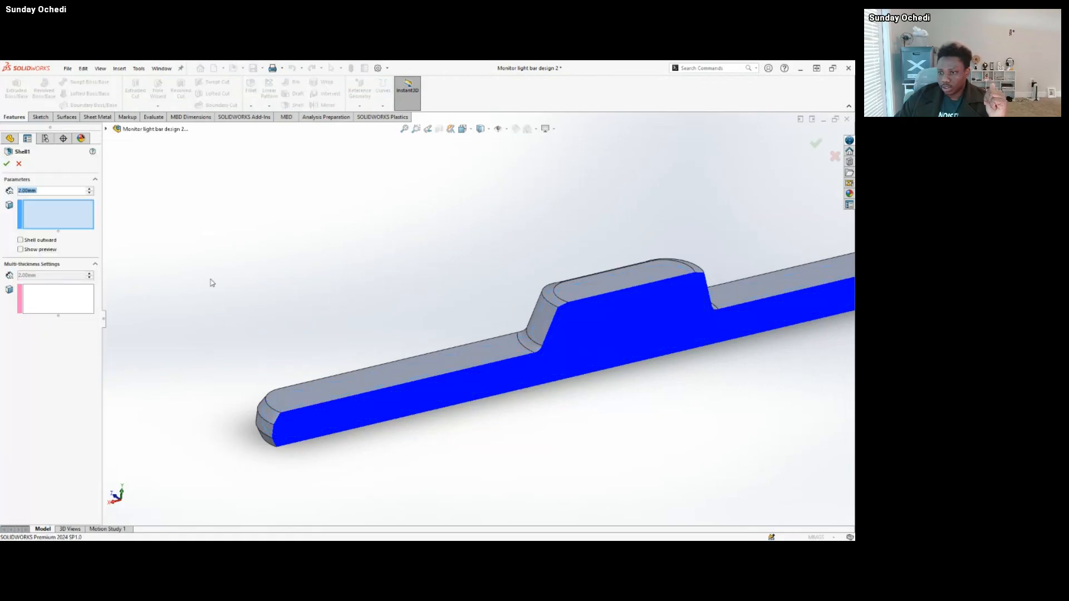
pyautogui.scroll(2, 691, 317)
pyautogui.scroll(-3, 691, 316)
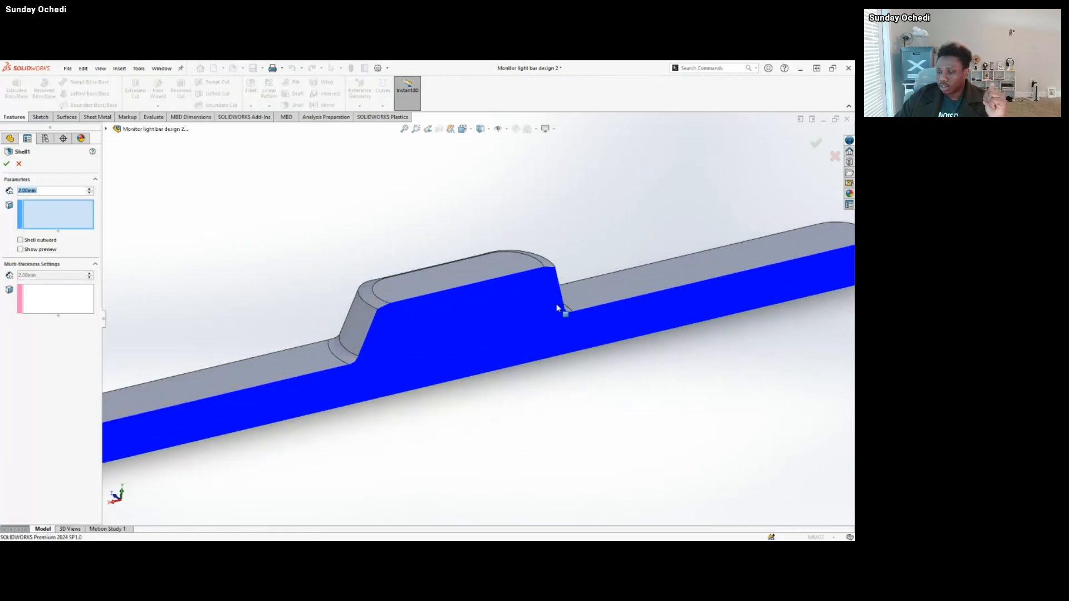
pyautogui.moveTo(558, 305); pyautogui.dragTo(570, 275, button='middle')
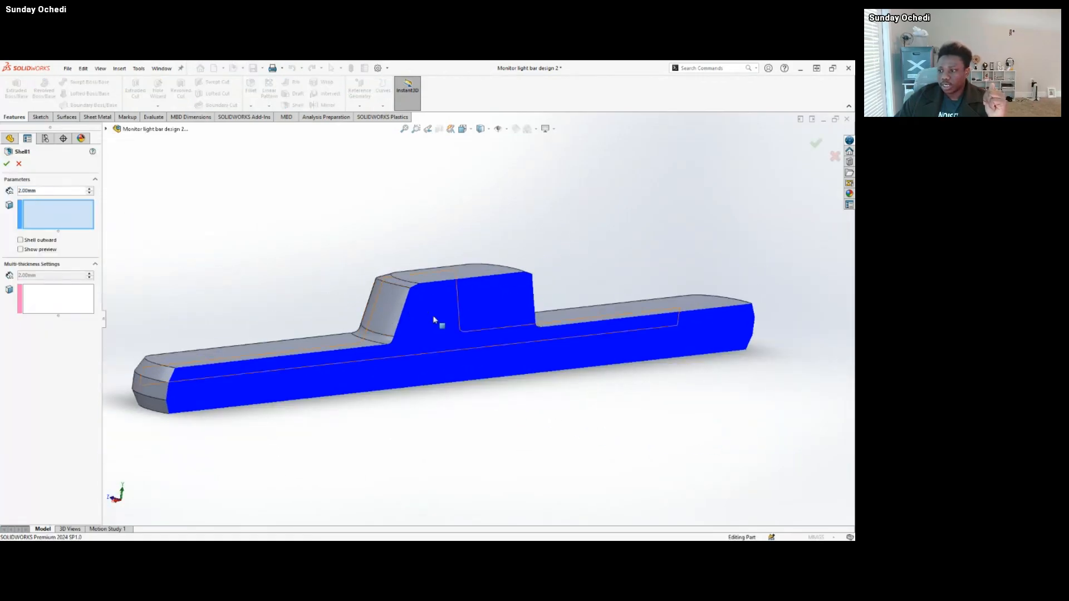
pyautogui.scroll(3, 434, 318)
pyautogui.moveTo(433, 319); pyautogui.dragTo(428, 341, button='middle')
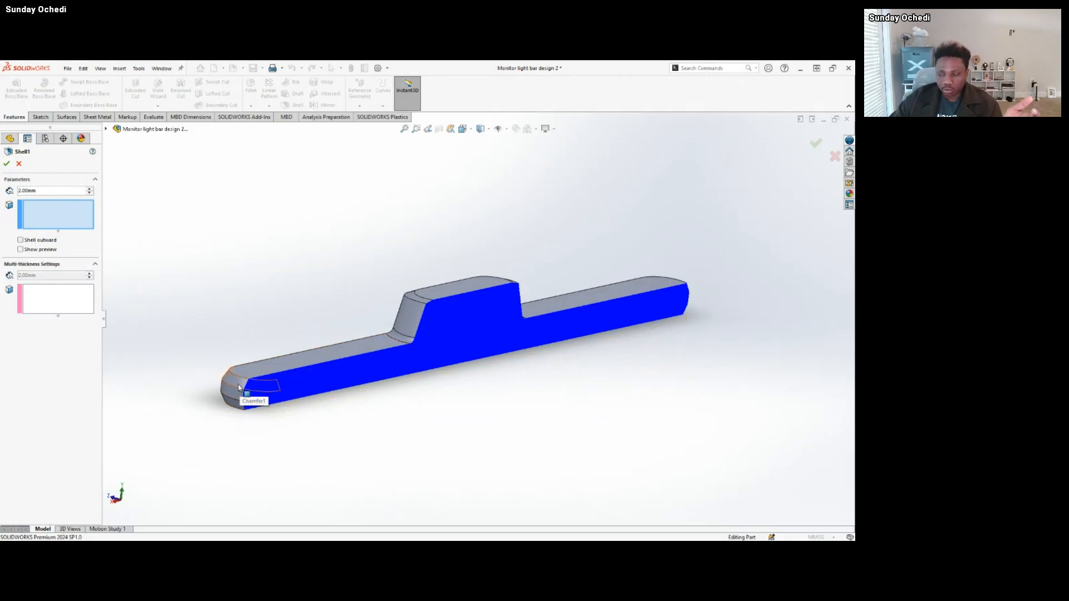
# Examine the chamfered and filleted end of the solid bar, and close the Shell1 definition without changes.
pyautogui.scroll(-5, 243, 388)
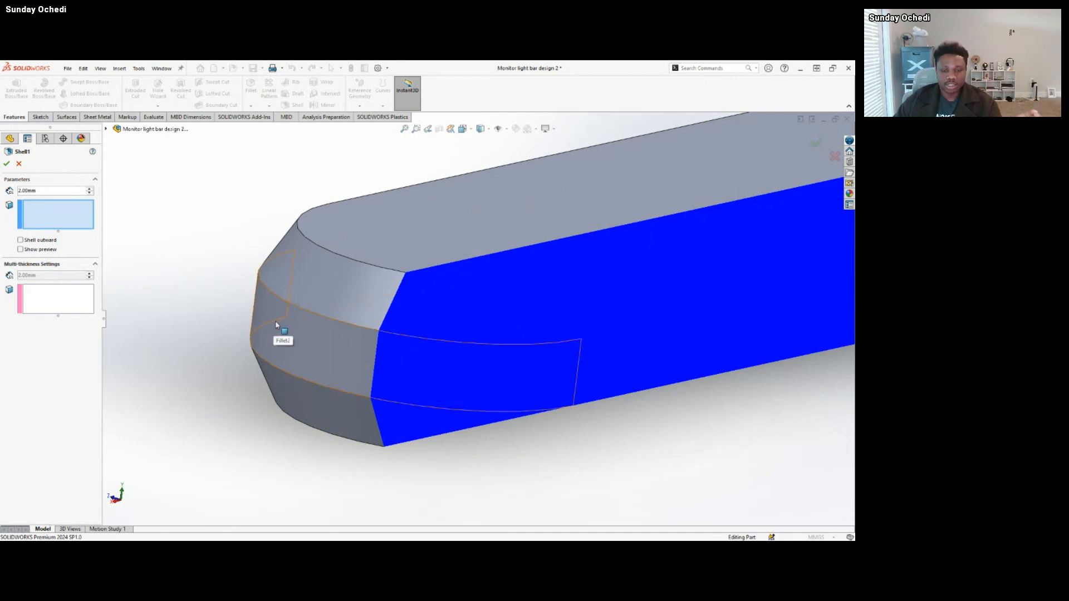
pyautogui.scroll(8, 530, 352)
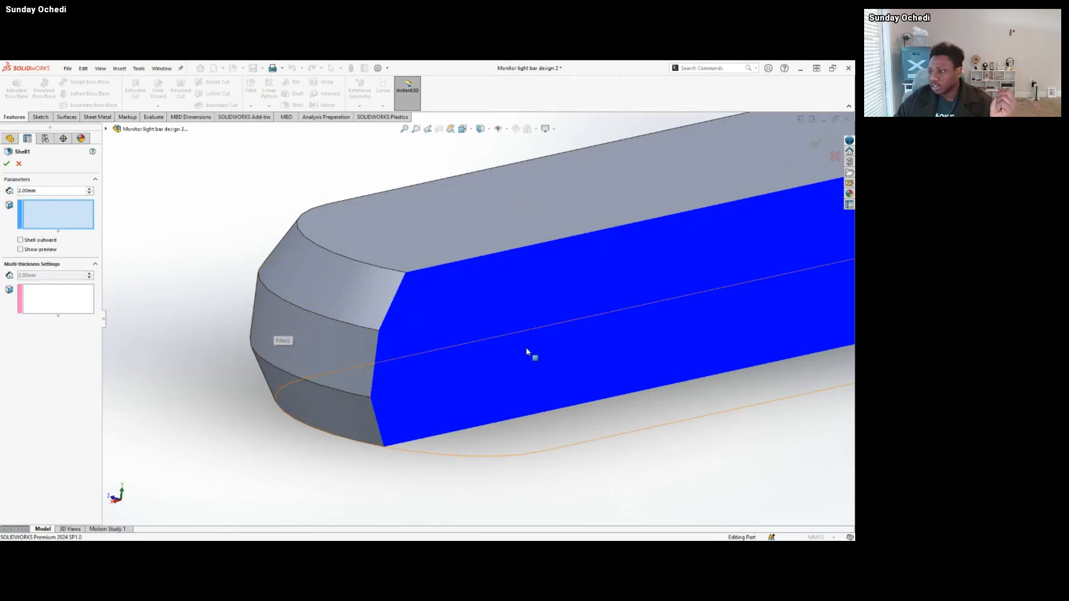
pyautogui.scroll(3, 496, 322)
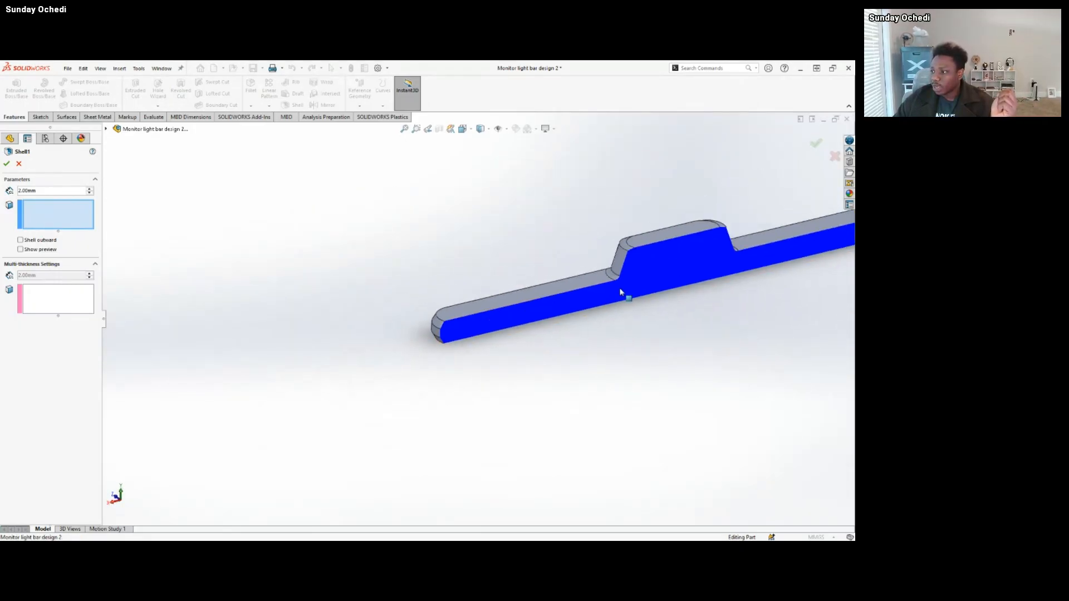
pyautogui.scroll(-6, 621, 291)
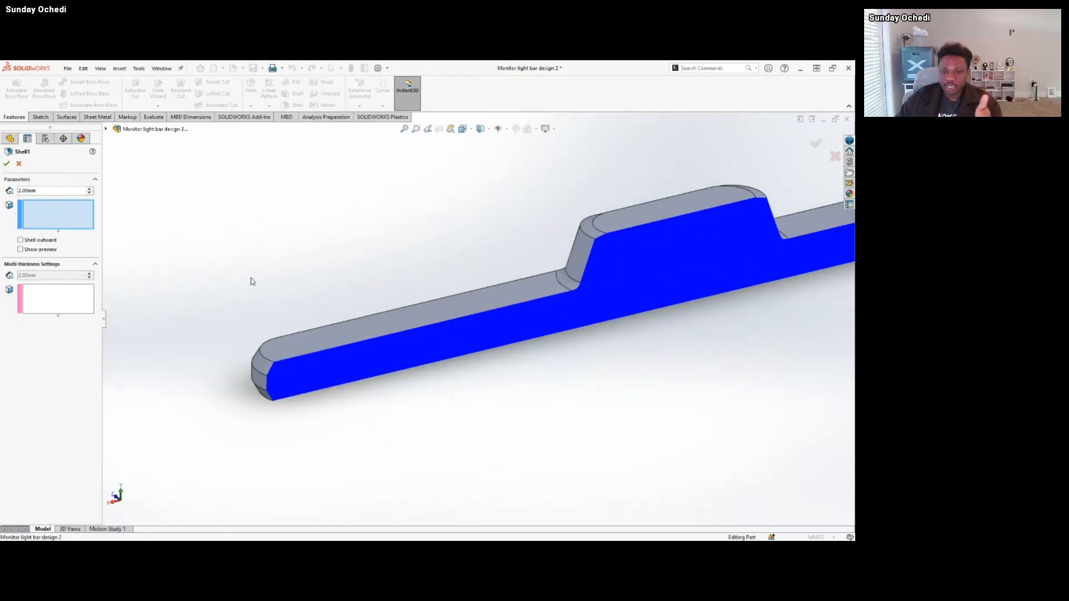
pyautogui.moveTo(553, 336); pyautogui.dragTo(332, 374, button='middle')
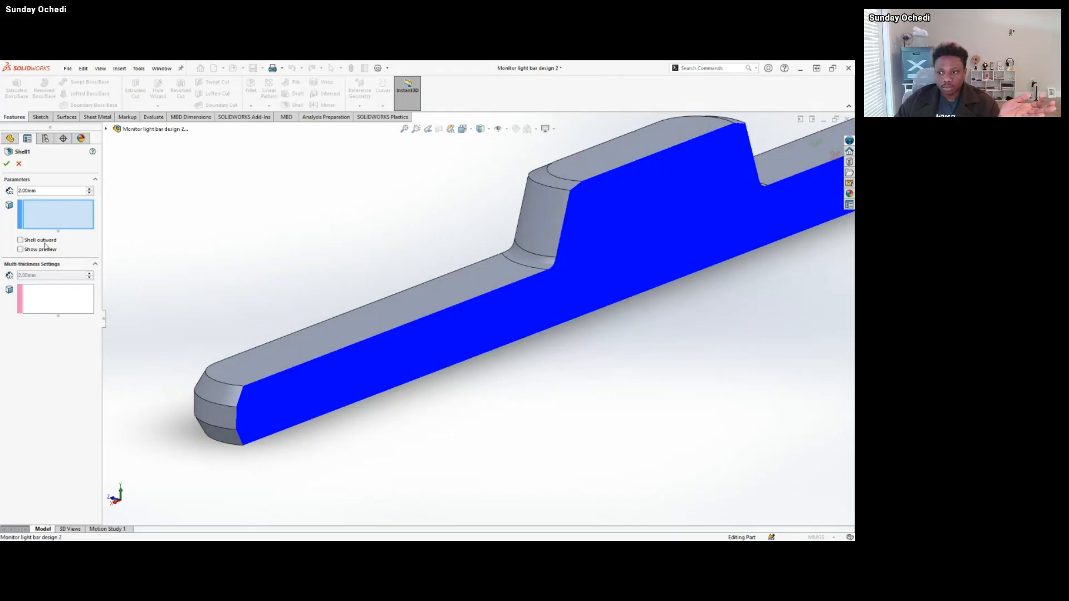
pyautogui.click(19, 164)
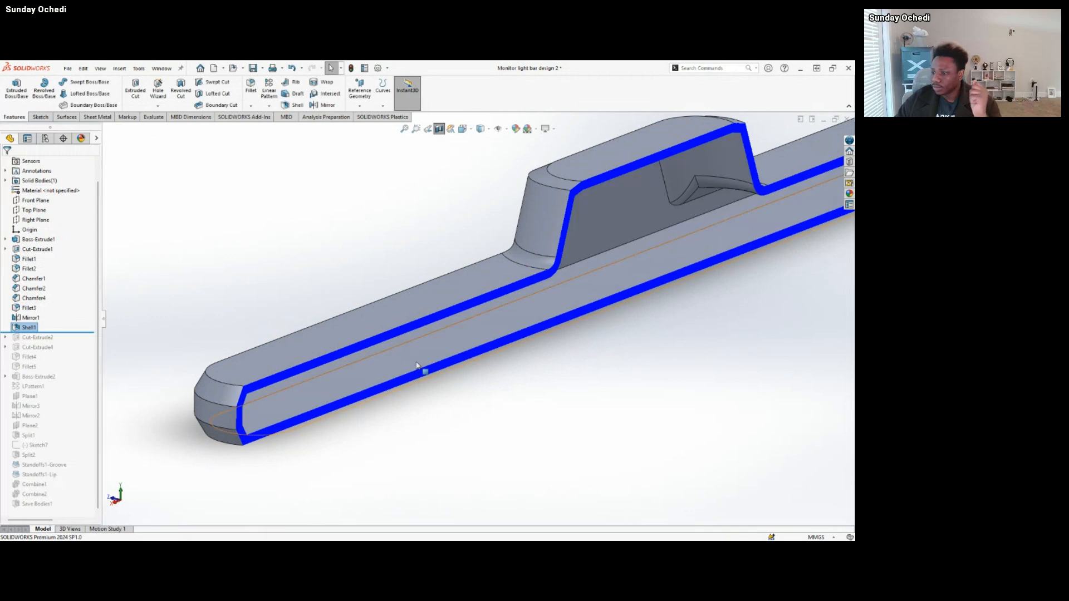
# Roll the history forward past Cut-Extrude2 and inspect the long slot cut through the bar's underside from below and inside.
pyautogui.scroll(5, 440, 367)
pyautogui.moveTo(601, 267); pyautogui.dragTo(565, 268, button='middle')
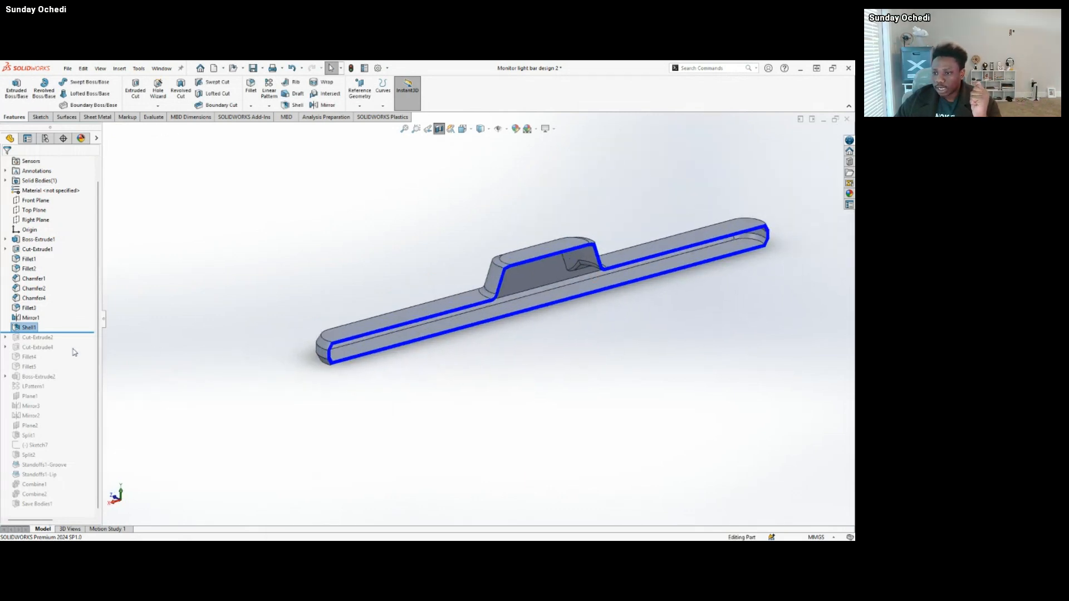
pyautogui.moveTo(69, 333); pyautogui.dragTo(74, 341)
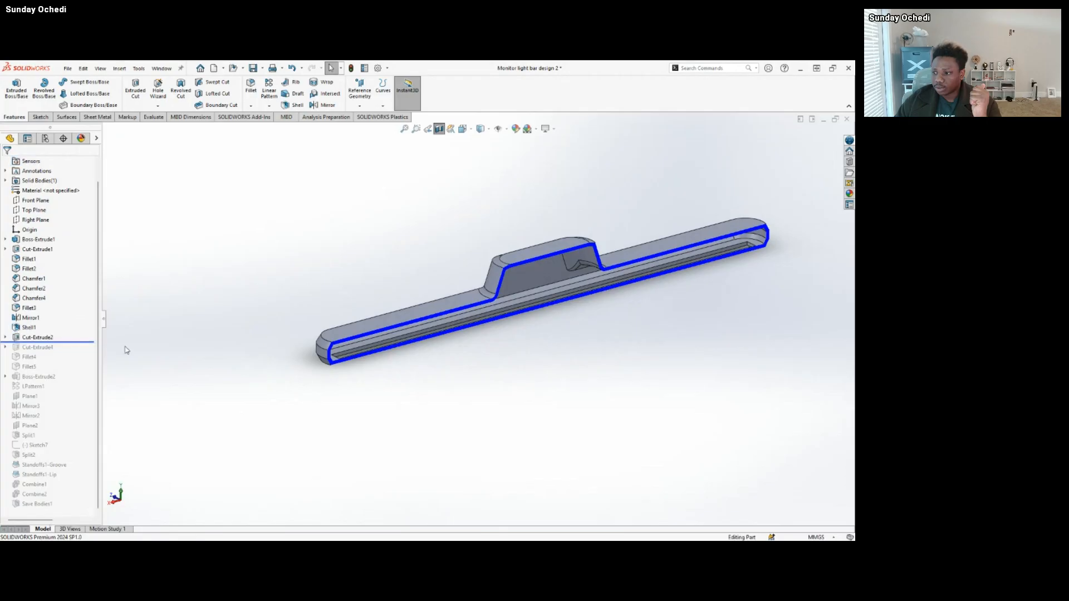
pyautogui.scroll(-5, 408, 353)
pyautogui.moveTo(400, 351); pyautogui.dragTo(337, 348, button='middle')
pyautogui.moveTo(414, 365); pyautogui.dragTo(530, 278, button='middle')
pyautogui.scroll(4, 735, 250)
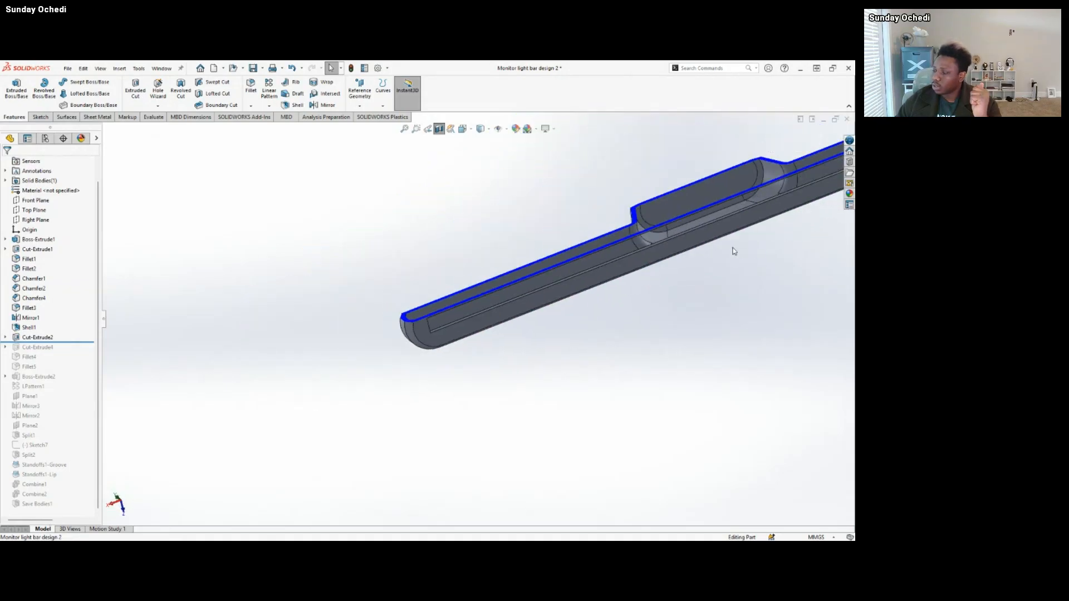
pyautogui.scroll(-3, 677, 236)
pyautogui.scroll(2, 487, 327)
pyautogui.scroll(-2, 348, 374)
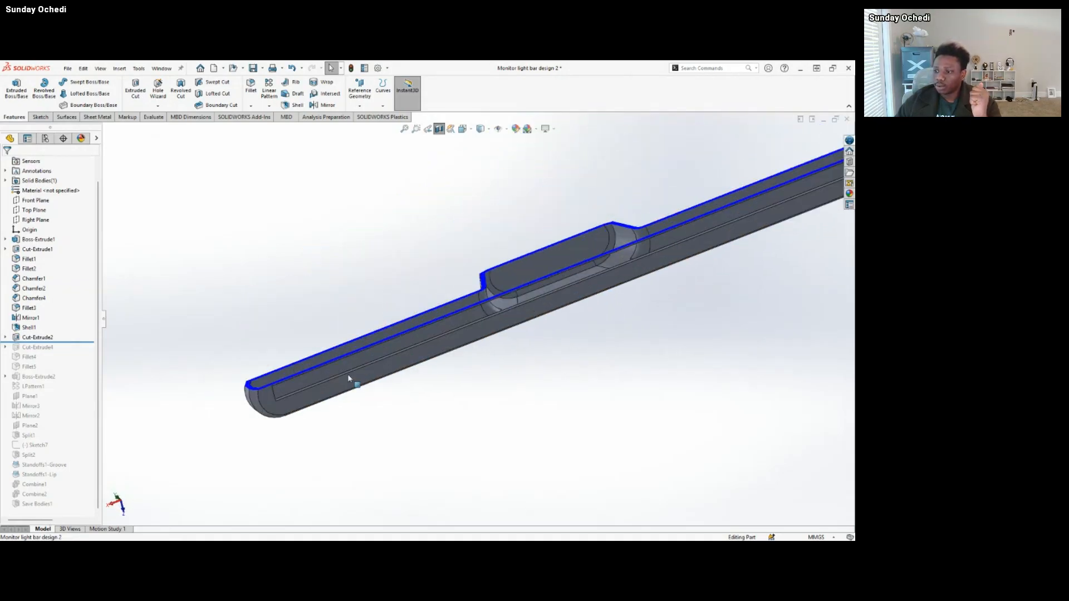
pyautogui.moveTo(348, 374); pyautogui.dragTo(396, 504, button='middle')
pyautogui.scroll(-4, 380, 359)
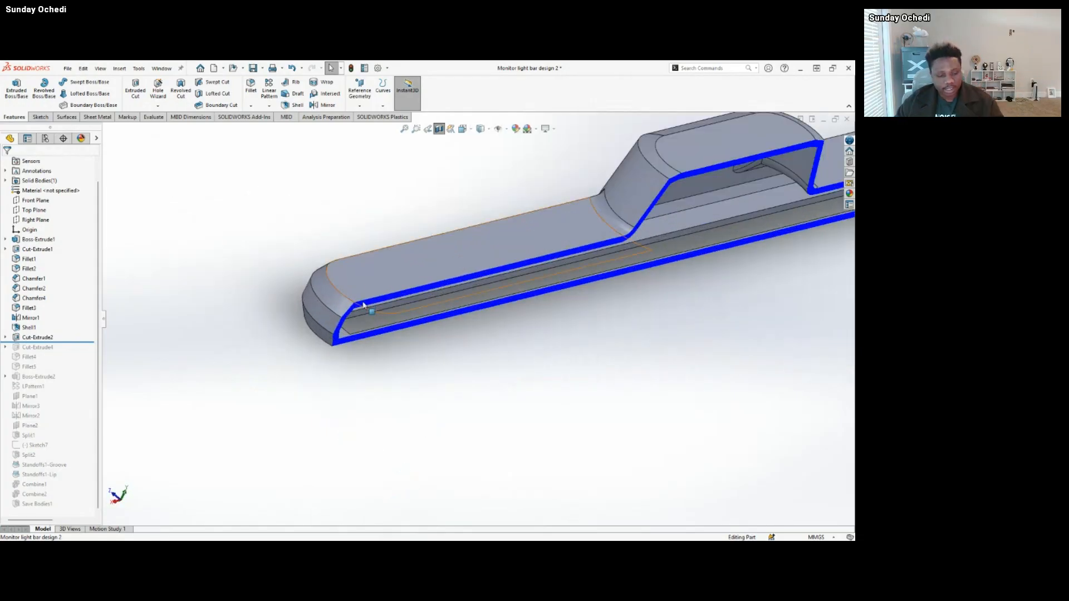
pyautogui.moveTo(406, 327); pyautogui.dragTo(454, 381, button='middle')
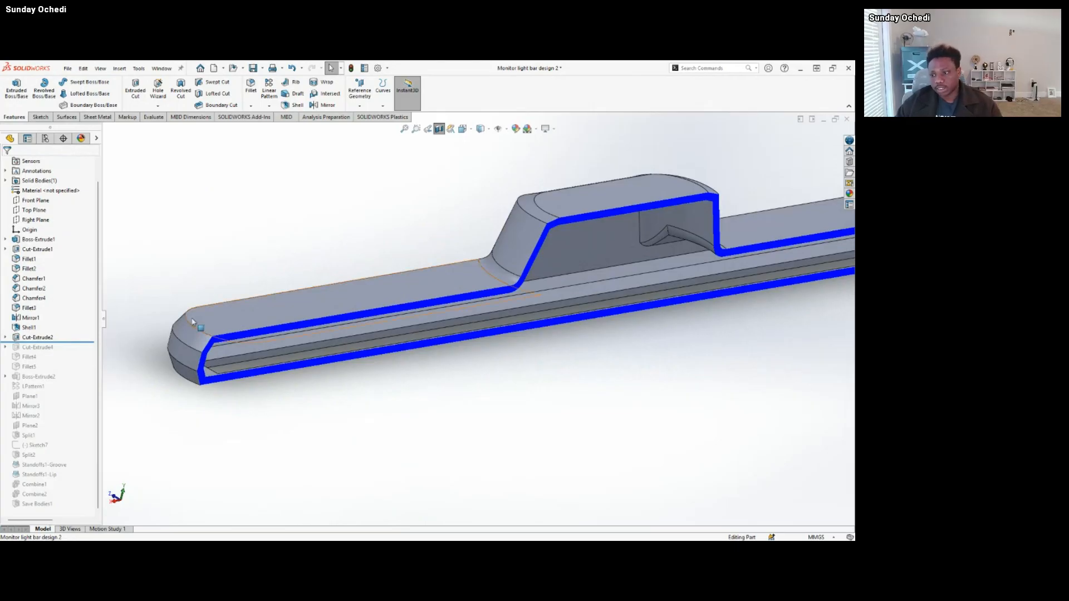
# Roll the history forward past Cut-Extrude4, highlight that cut, and inspect the recessed ledge around the slot inside the bar.
pyautogui.moveTo(79, 342); pyautogui.dragTo(79, 351)
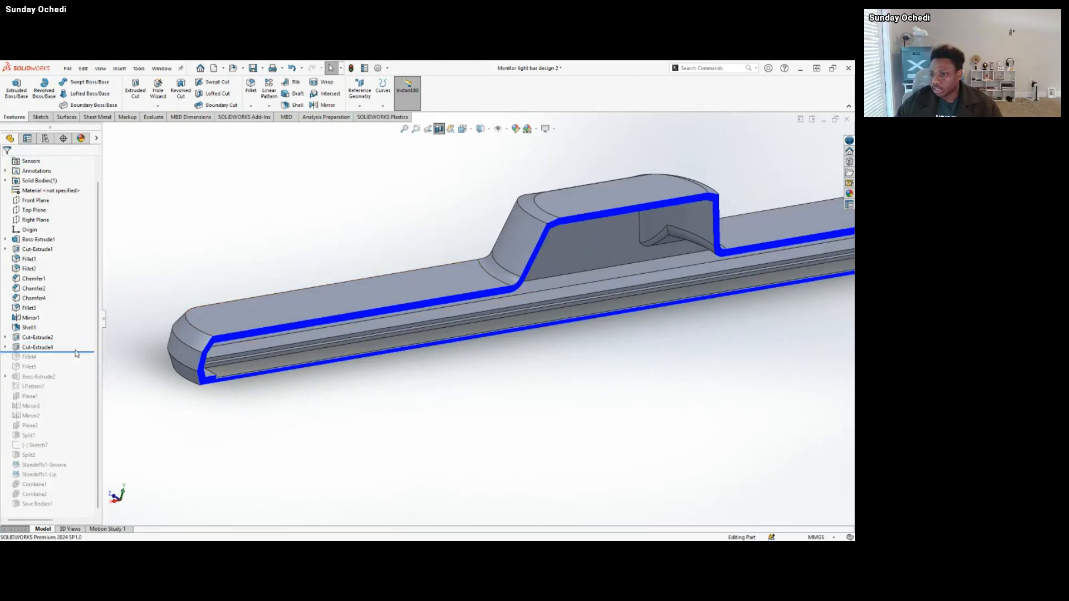
pyautogui.click(43, 349)
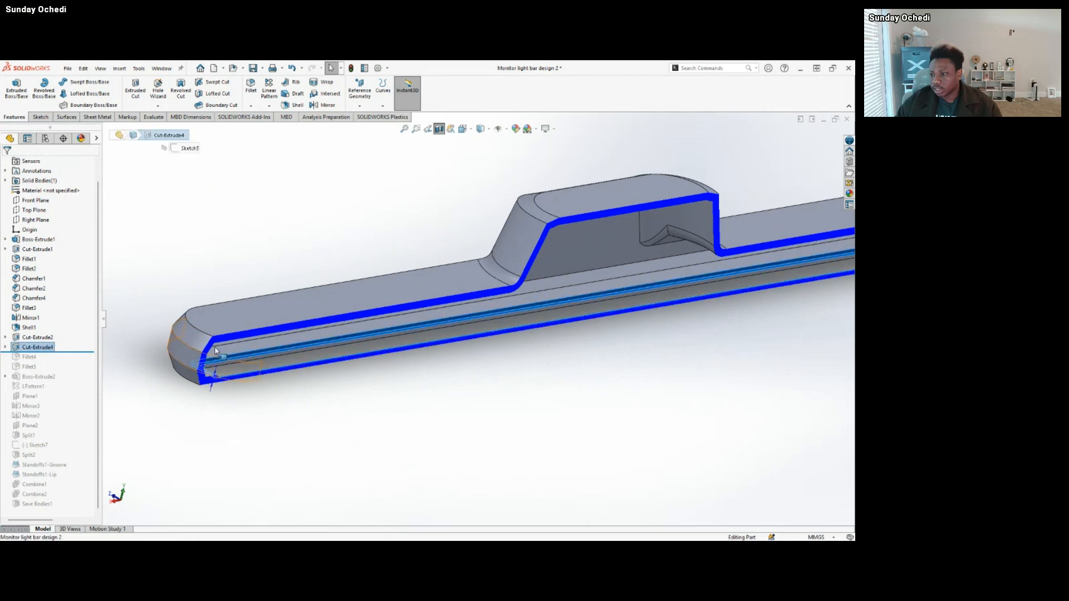
pyautogui.moveTo(295, 381); pyautogui.dragTo(152, 346, button='middle')
pyautogui.scroll(-3, 155, 317)
pyautogui.scroll(-2, 189, 285)
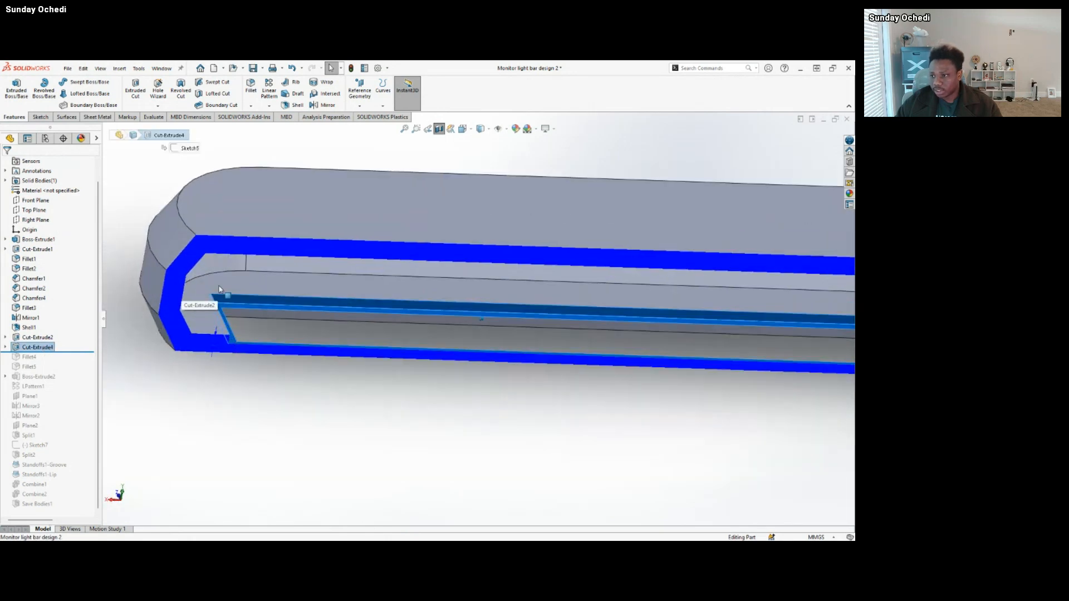
pyautogui.moveTo(221, 296); pyautogui.dragTo(265, 306, button='middle')
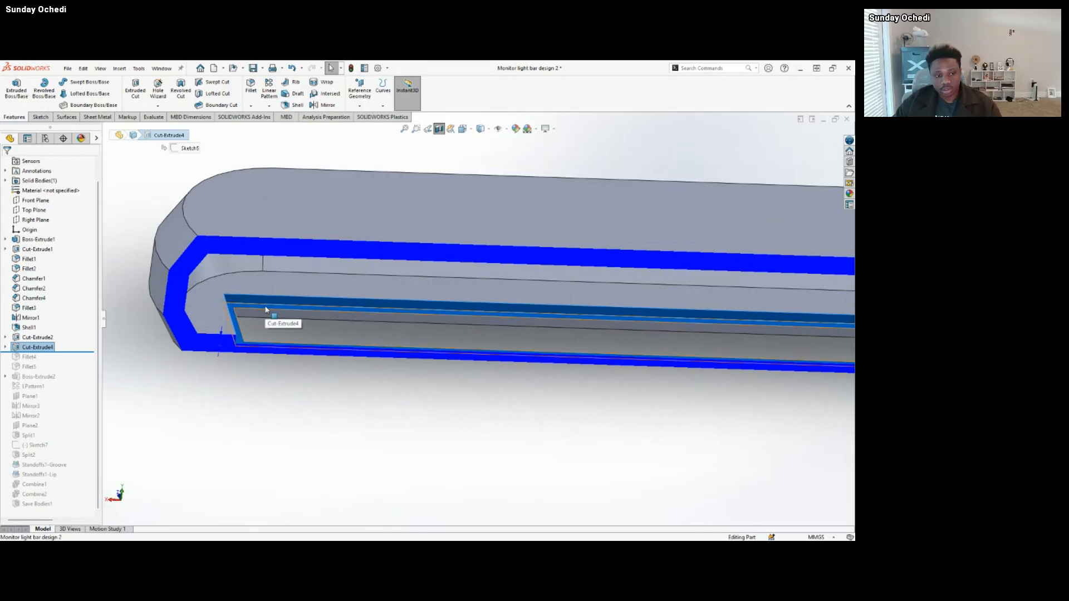
pyautogui.scroll(3, 265, 312)
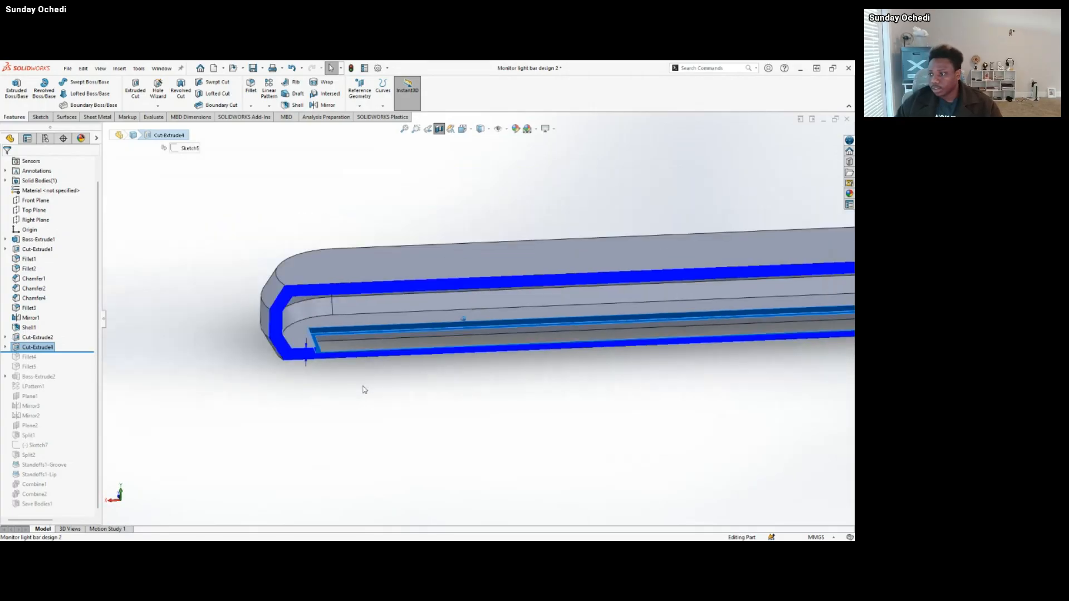
pyautogui.scroll(1, 365, 390)
pyautogui.moveTo(364, 390); pyautogui.dragTo(234, 385, button='middle')
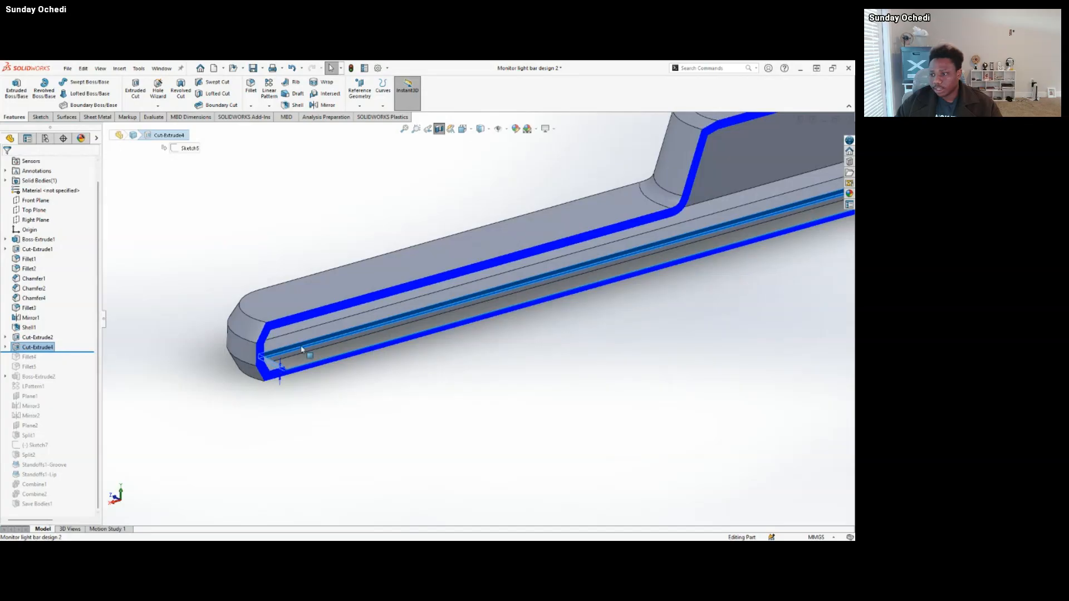
pyautogui.click(142, 377)
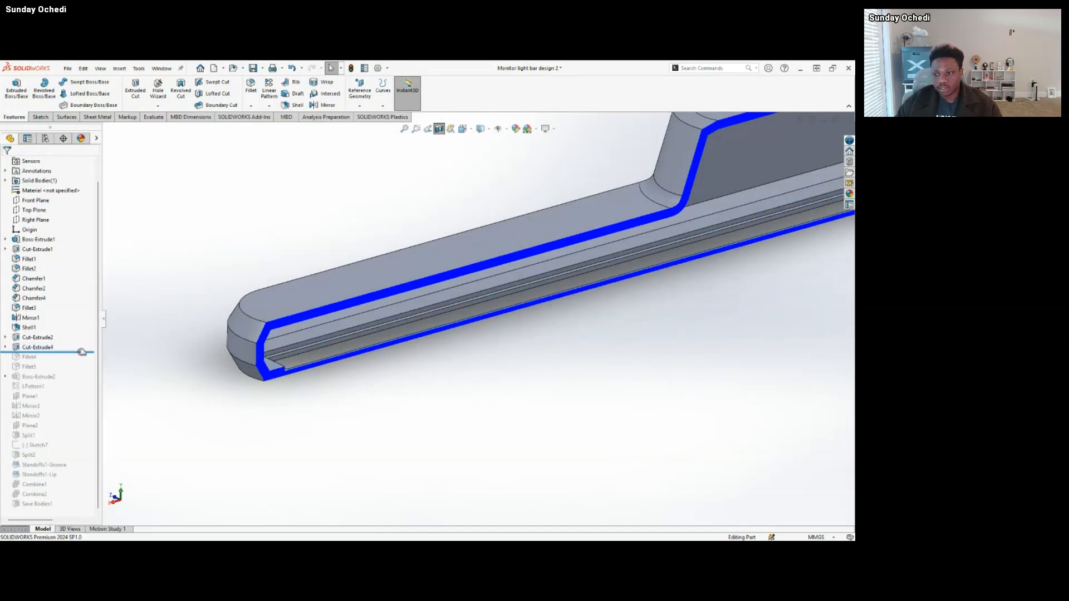
# Roll the history forward past Fillet4, highlight that fillet, and inspect the rounded slot corner at the bar's far end.
pyautogui.moveTo(82, 351); pyautogui.dragTo(83, 368)
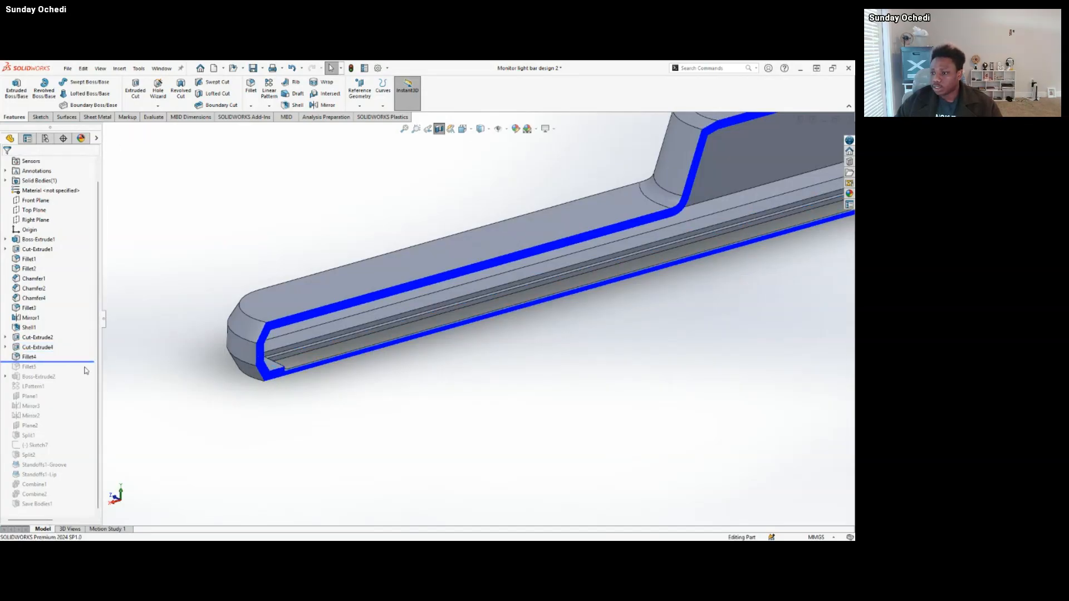
pyautogui.click(37, 359)
pyautogui.scroll(4, 403, 288)
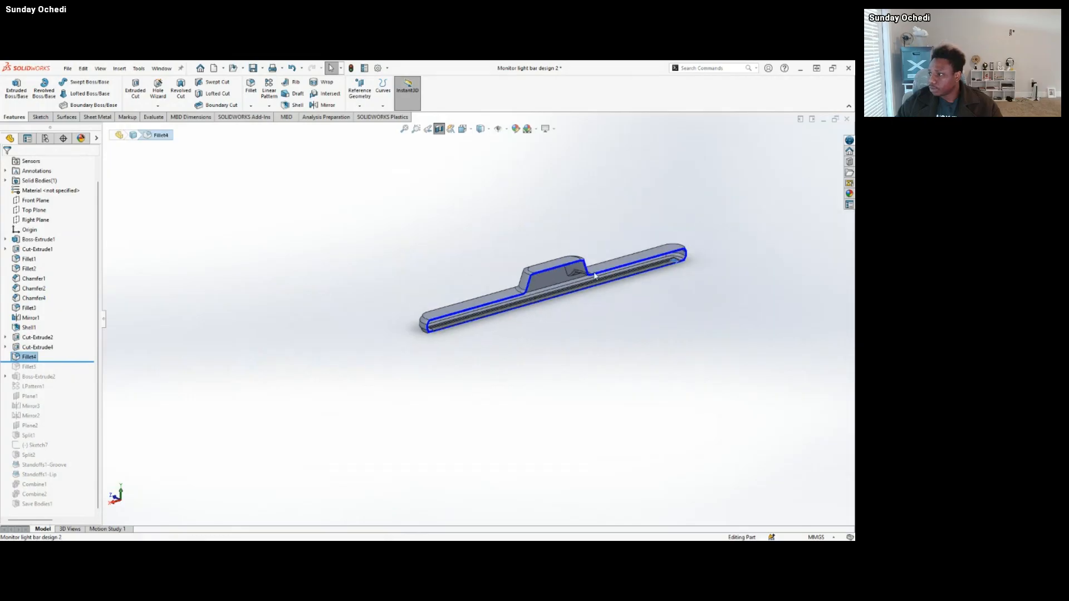
pyautogui.scroll(-2, 620, 288)
pyautogui.scroll(-4, 683, 275)
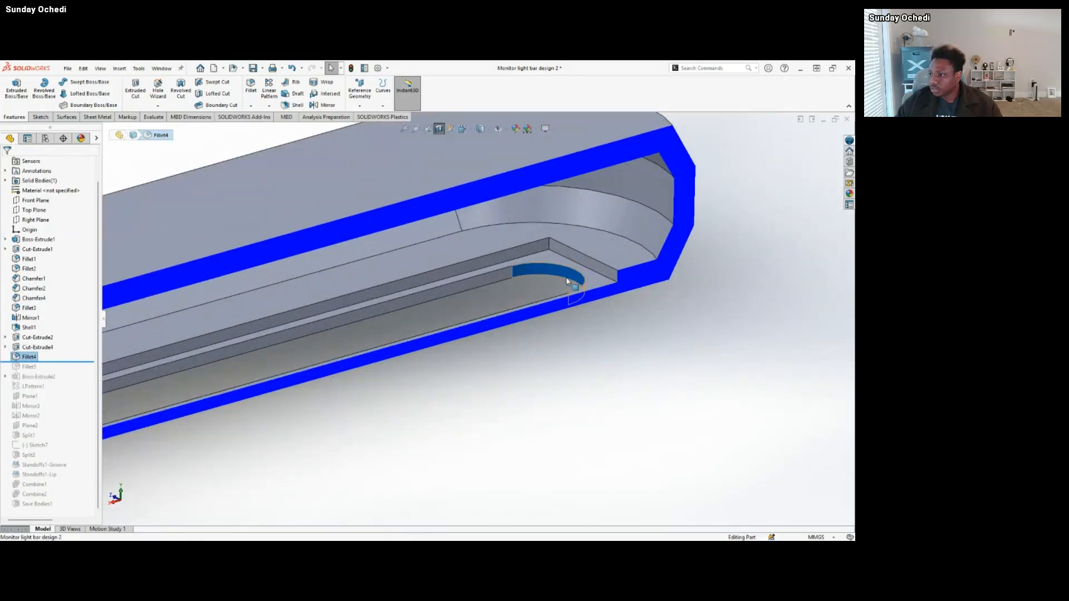
# View the slot end opposite Fillet4 inside the bar and roll the history forward past Fillet5.
pyautogui.scroll(5, 232, 429)
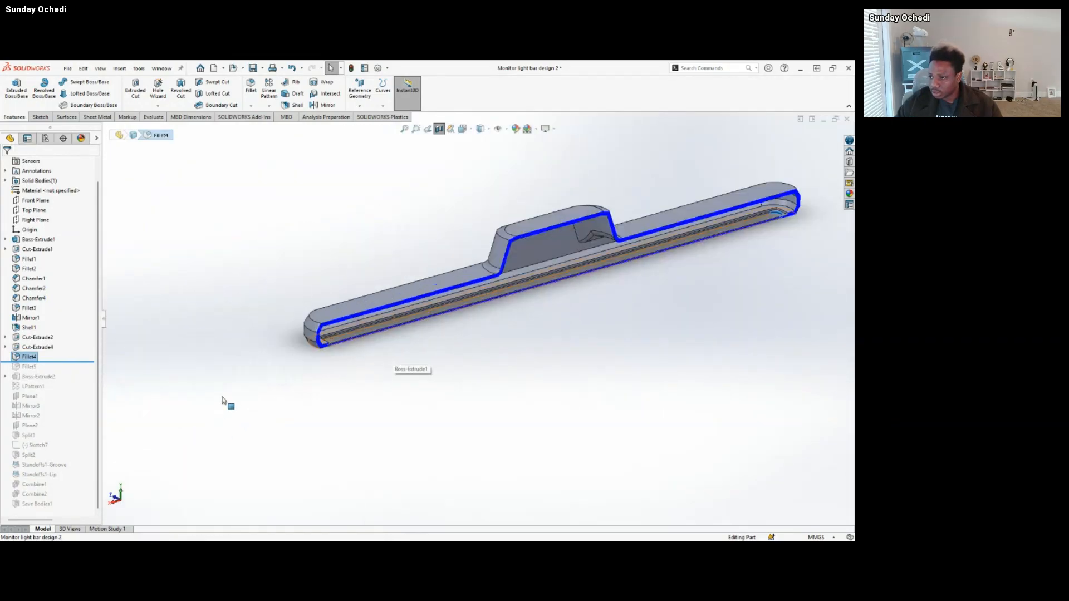
pyautogui.scroll(-6, 452, 287)
pyautogui.moveTo(452, 288); pyautogui.dragTo(216, 365, button='middle')
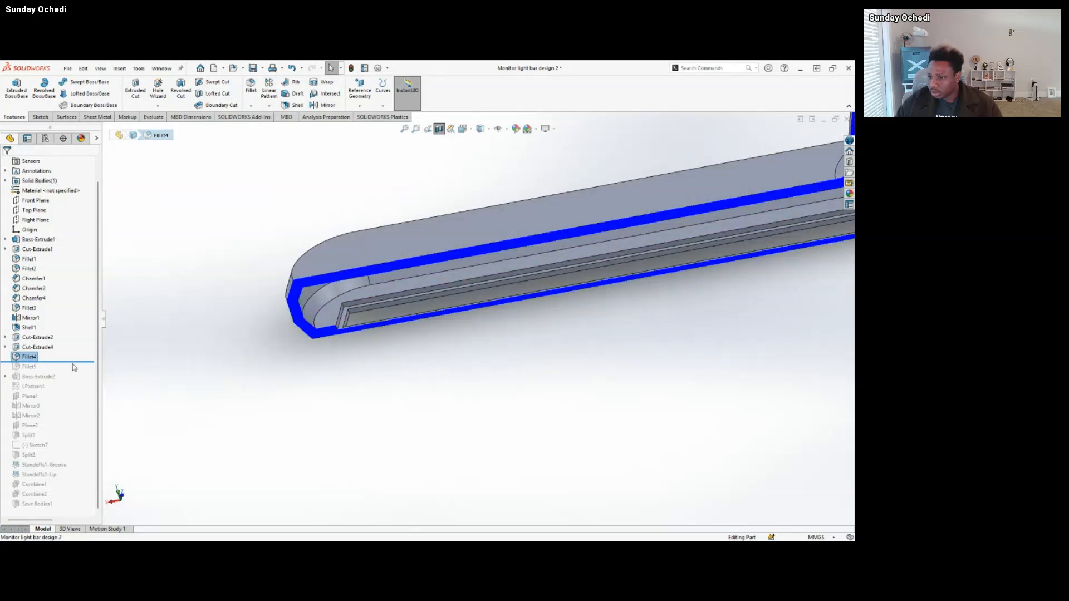
pyautogui.moveTo(73, 368); pyautogui.dragTo(73, 372)
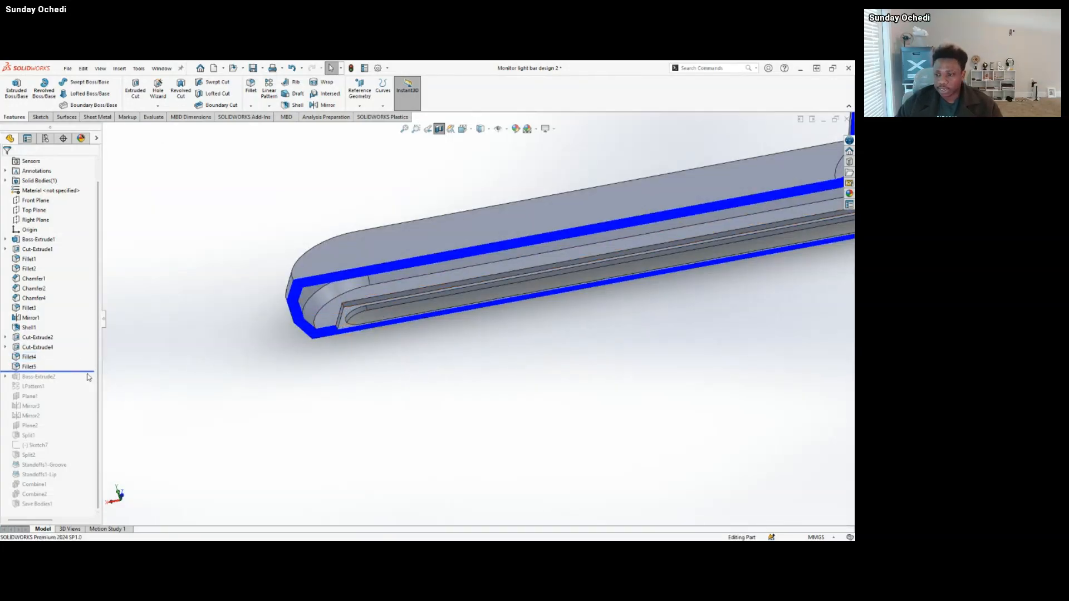
# Roll the history forward past Boss-Extrude2, highlight that feature, and locate it at the far end of the sectioned bar.
pyautogui.moveTo(91, 372); pyautogui.dragTo(83, 381)
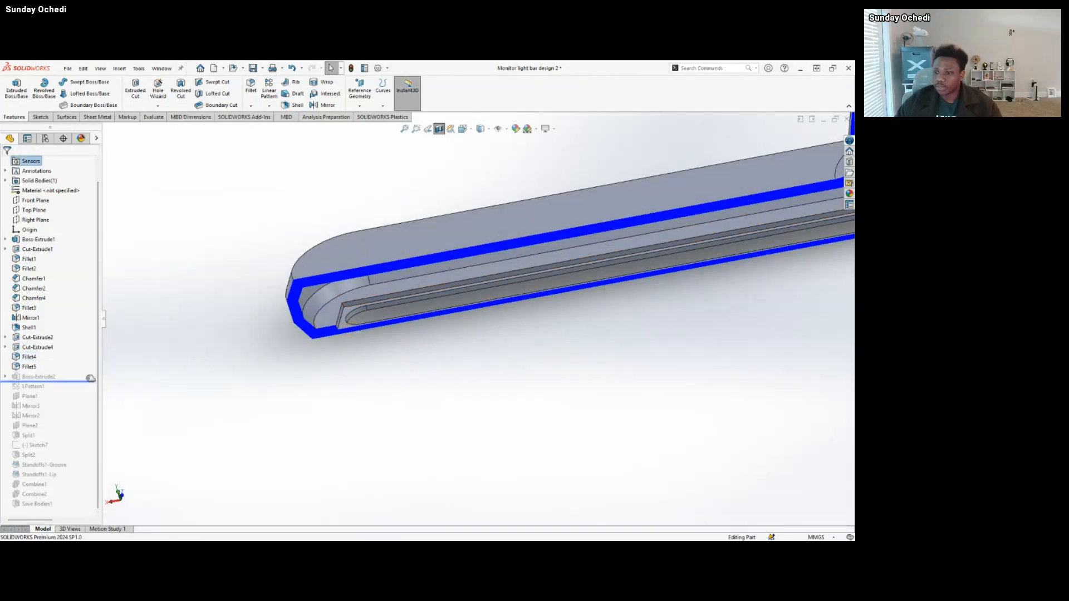
pyautogui.click(46, 380)
pyautogui.scroll(5, 477, 353)
pyautogui.scroll(-5, 639, 279)
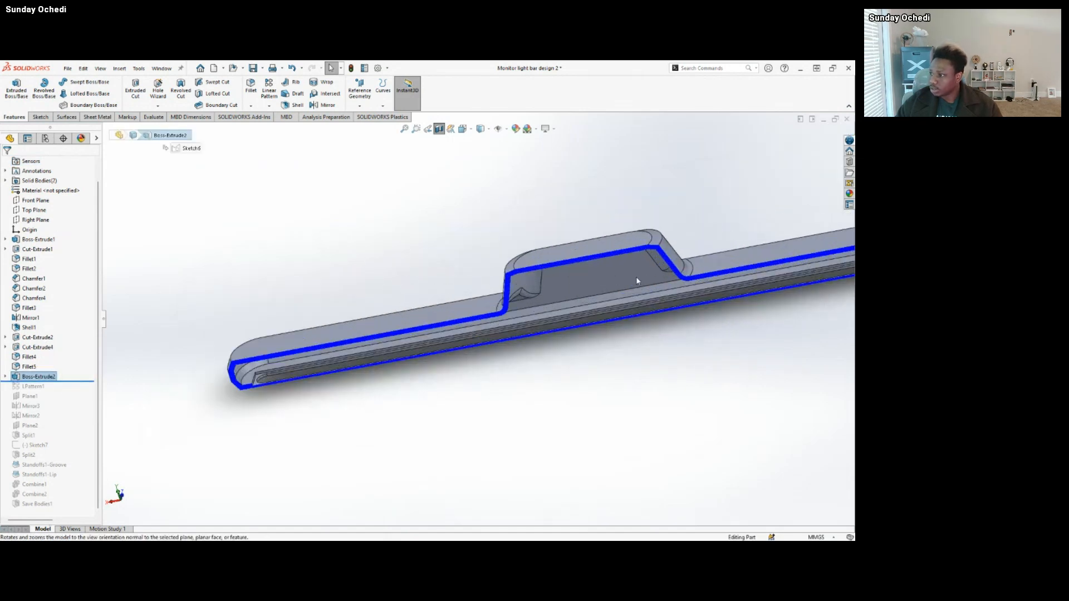
pyautogui.scroll(3, 727, 282)
pyautogui.scroll(-8, 731, 281)
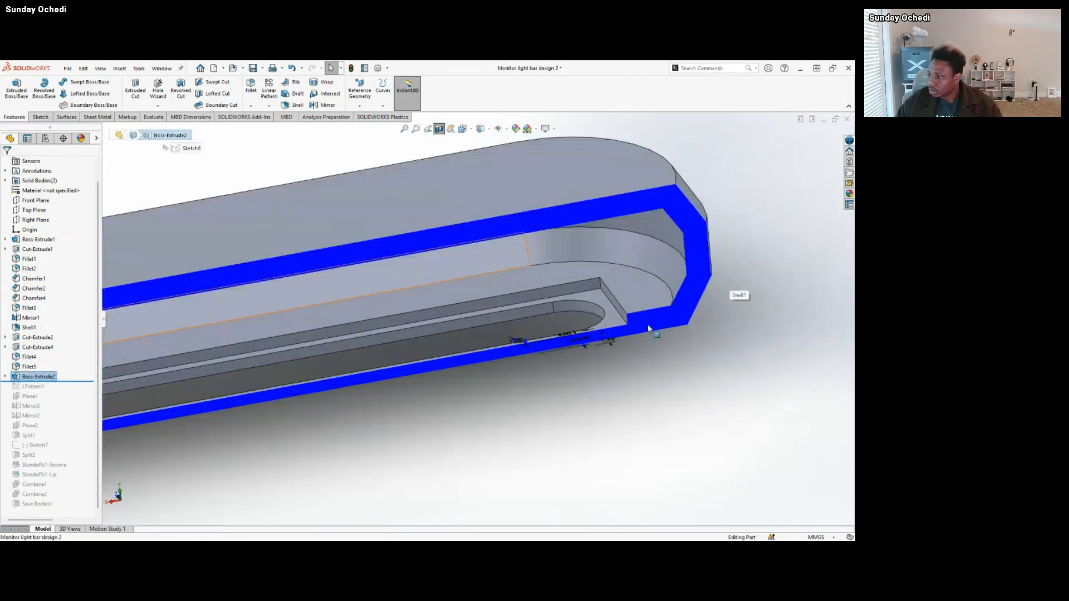
pyautogui.scroll(3, 556, 393)
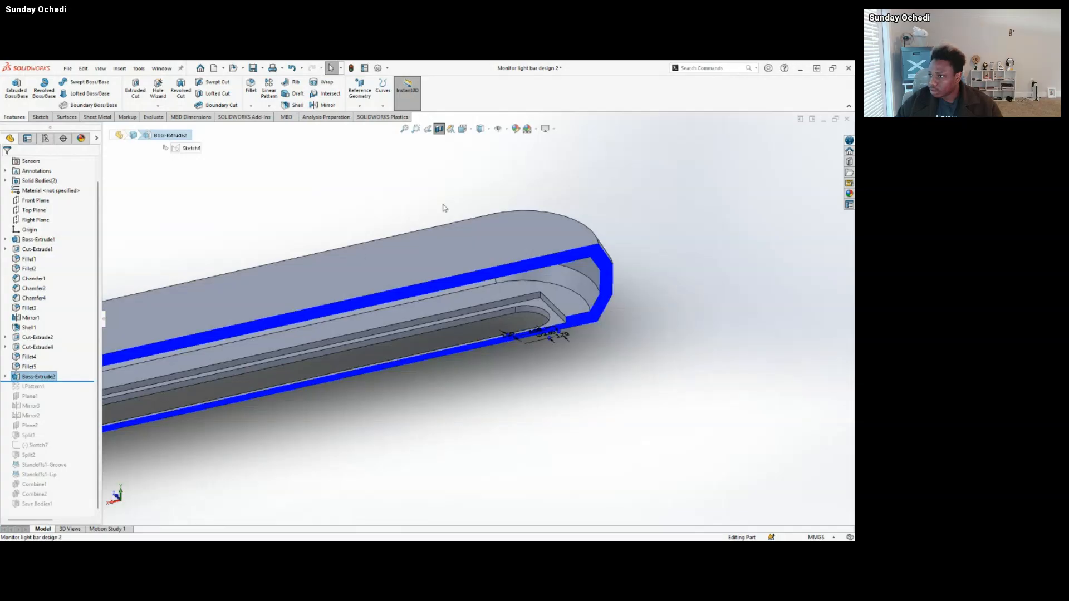
# Replace the lengthwise Front Plane section with a Top Plane section, moving the cutting plane upward to expose the bar's interior.
pyautogui.click(439, 129)
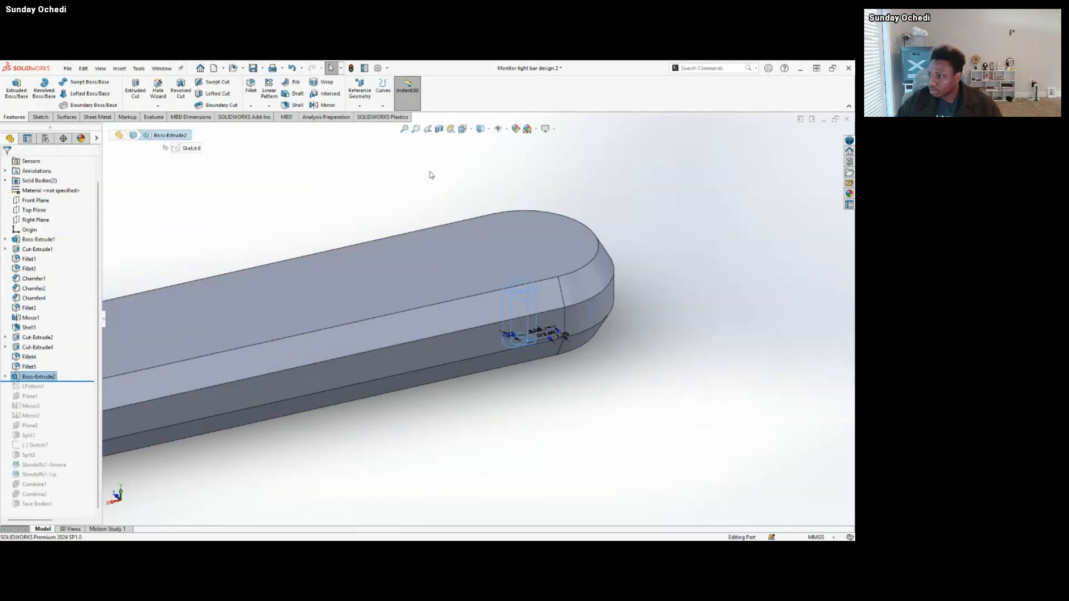
pyautogui.click(439, 129)
pyautogui.scroll(3, 431, 269)
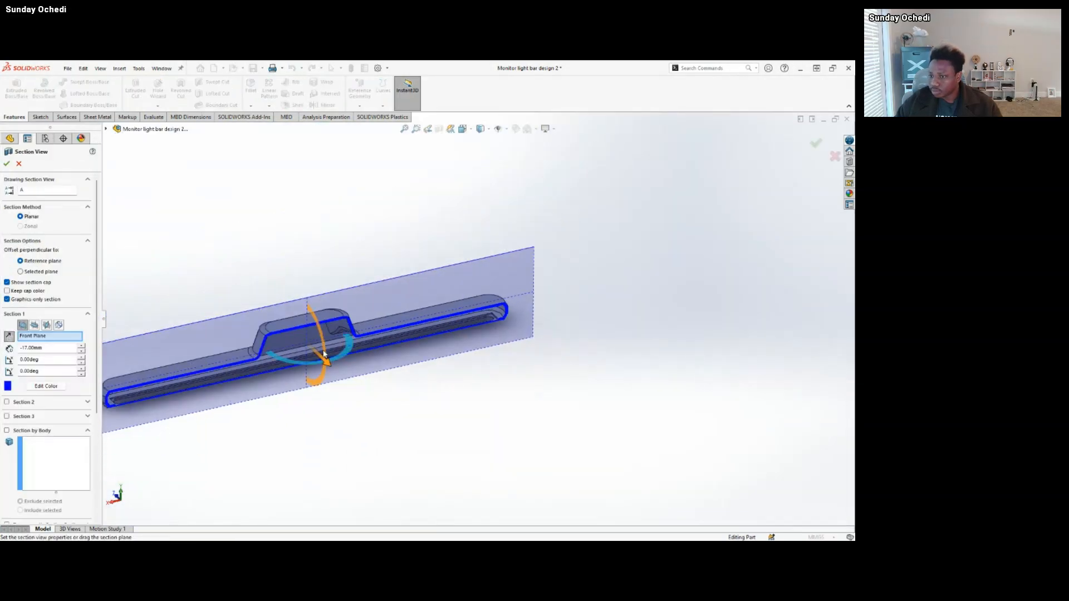
pyautogui.click(34, 325)
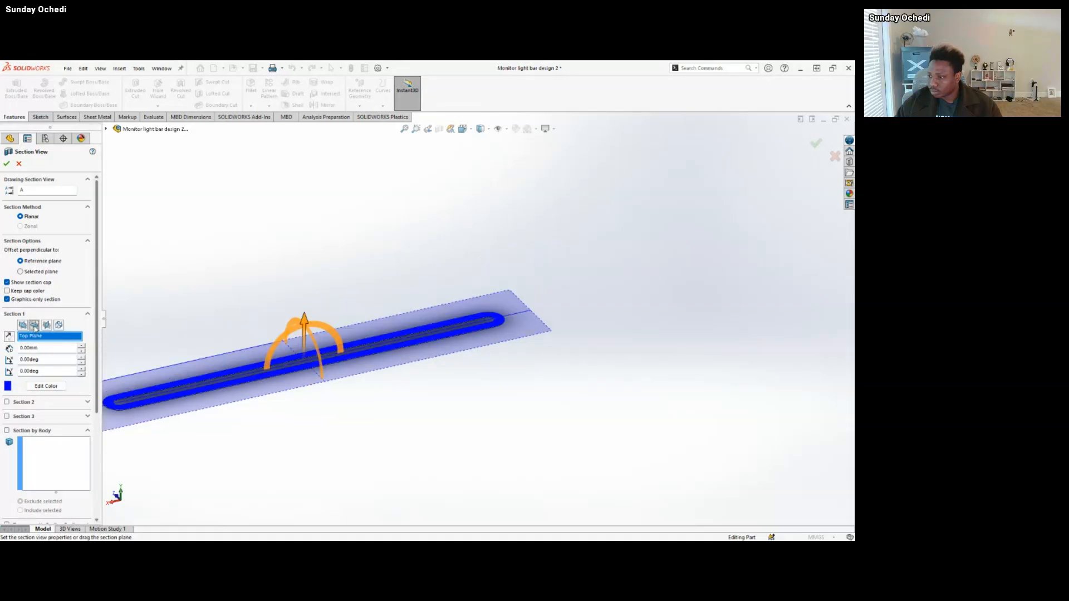
pyautogui.moveTo(303, 320); pyautogui.dragTo(304, 312)
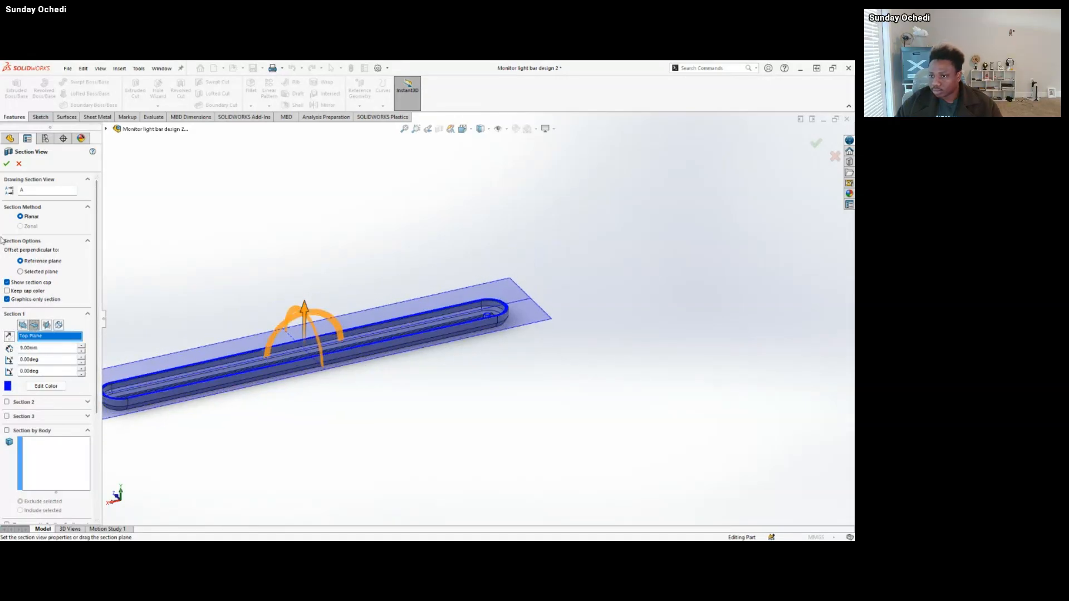
pyautogui.click(6, 163)
# Examine the opened bar from above and look closely at the hollow standoff beside the slot's far end.
pyautogui.scroll(2, 482, 327)
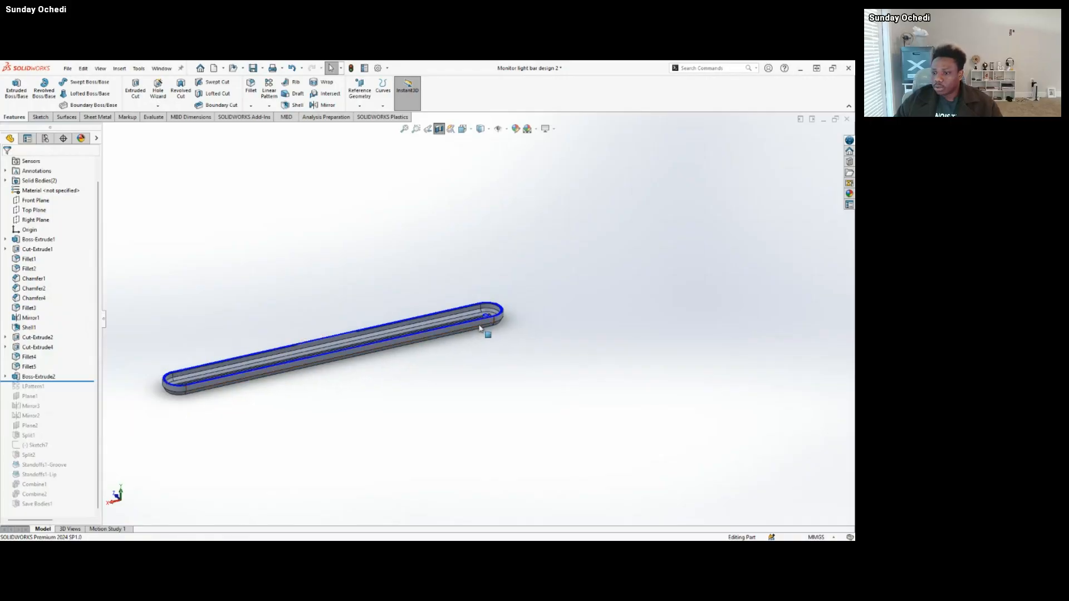
pyautogui.moveTo(482, 328); pyautogui.dragTo(518, 326, button='middle')
pyautogui.scroll(-2, 529, 322)
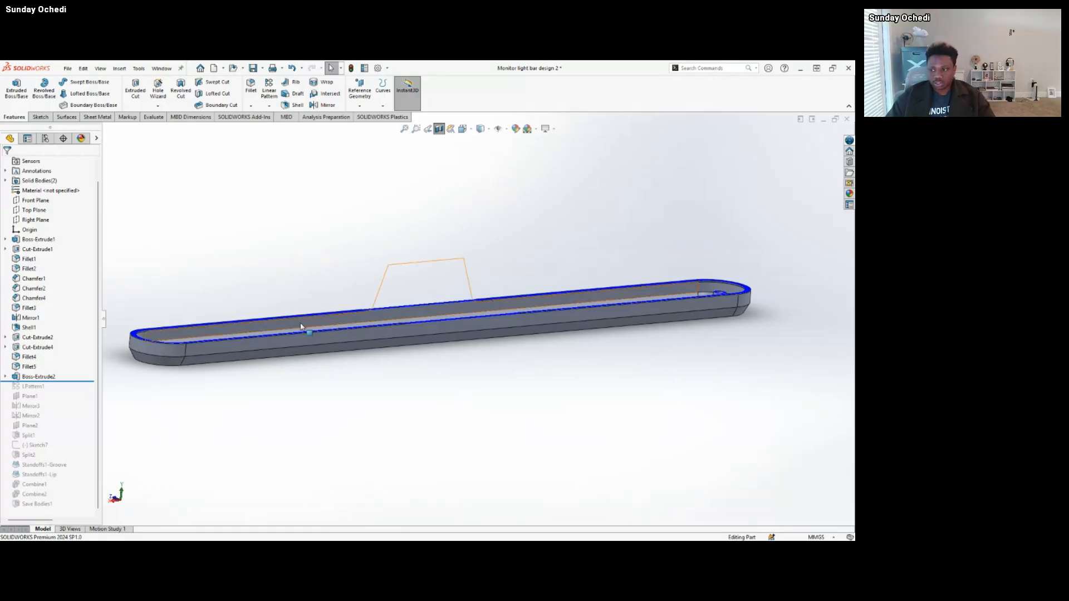
pyautogui.moveTo(303, 325); pyautogui.dragTo(608, 302, button='middle')
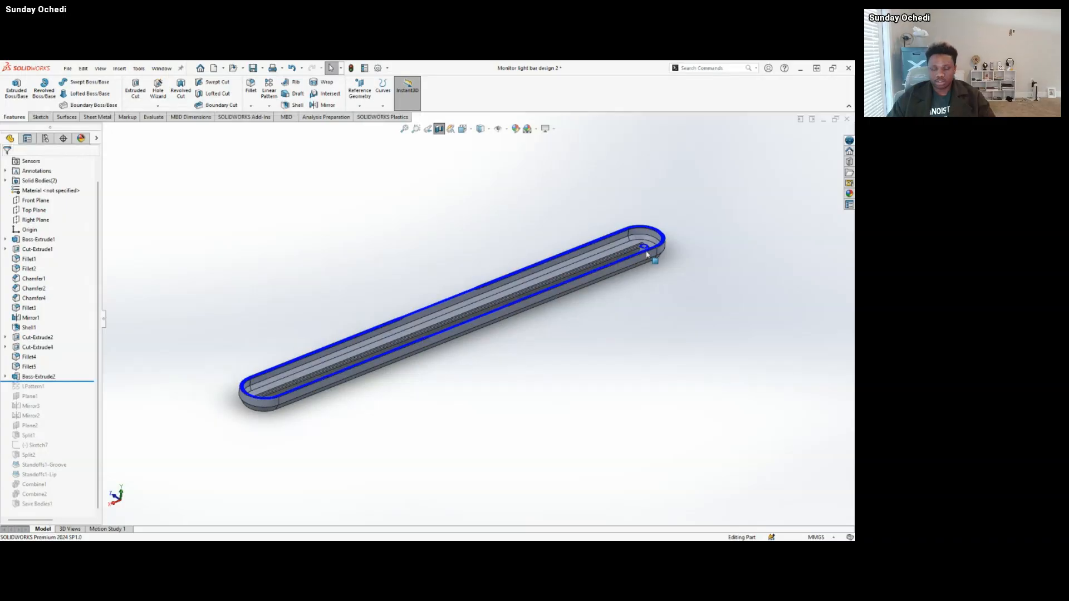
pyautogui.scroll(-5, 641, 250)
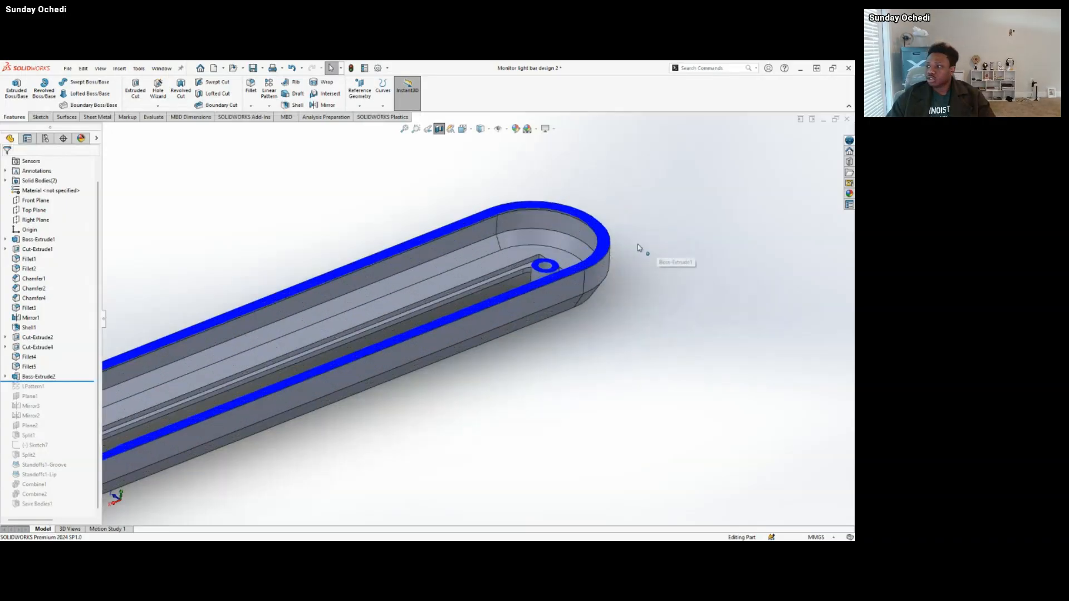
pyautogui.scroll(-3, 489, 285)
pyautogui.scroll(-3, 488, 281)
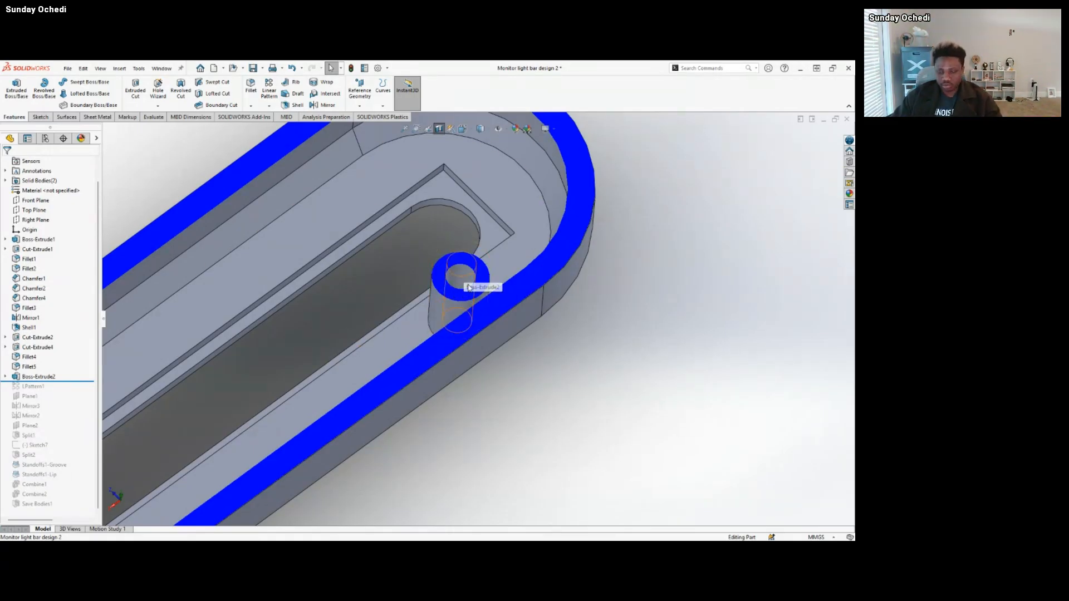
# Highlight the outer face of the Boss-Extrude2 standoff and examine its height and position against the bar's wall.
pyautogui.scroll(3, 467, 306)
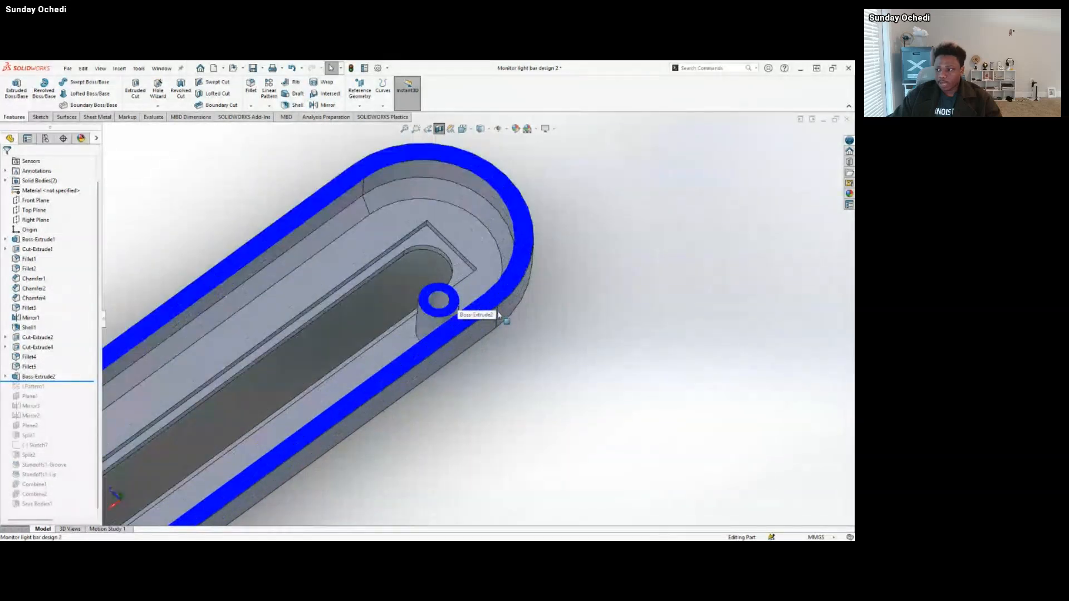
pyautogui.scroll(-5, 466, 306)
pyautogui.moveTo(480, 302); pyautogui.dragTo(449, 326, button='middle')
pyautogui.scroll(3, 439, 340)
pyautogui.click(447, 327)
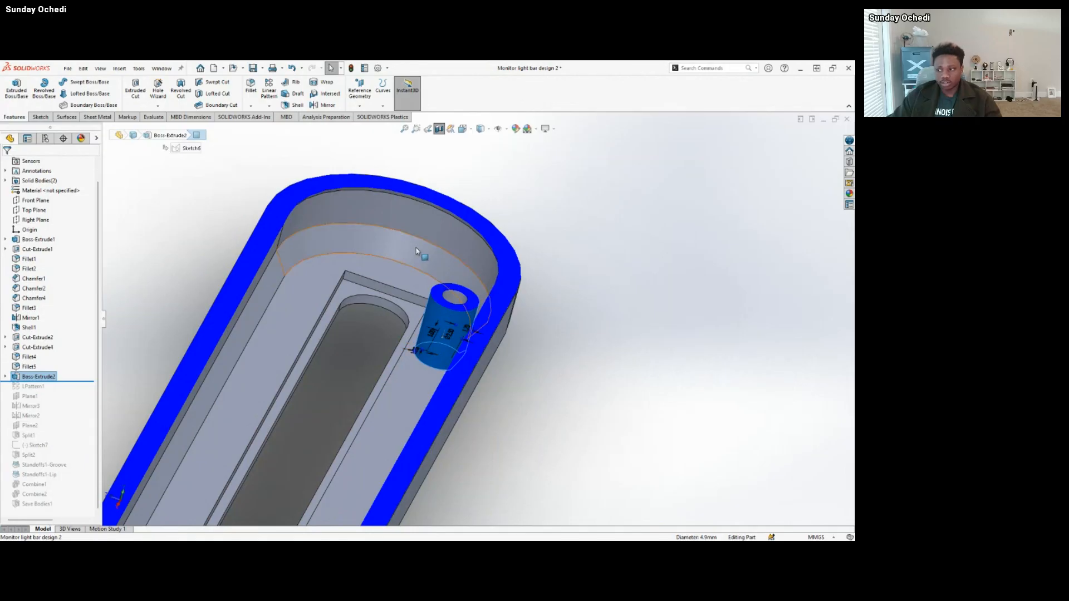
pyautogui.scroll(5, 449, 358)
pyautogui.moveTo(448, 358); pyautogui.dragTo(413, 334, button='middle')
# Roll the history forward past LPattern1 and inspect the row of standoffs along one side of the slot.
pyautogui.moveTo(86, 382); pyautogui.dragTo(86, 392)
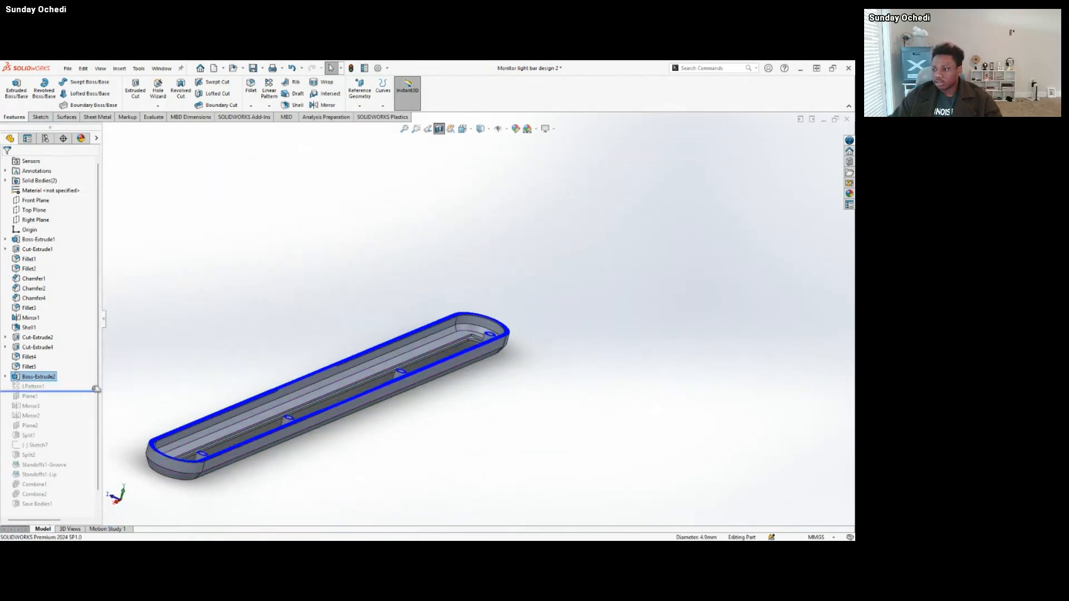
pyautogui.moveTo(429, 369); pyautogui.dragTo(428, 430, button='middle')
pyautogui.scroll(3, 423, 426)
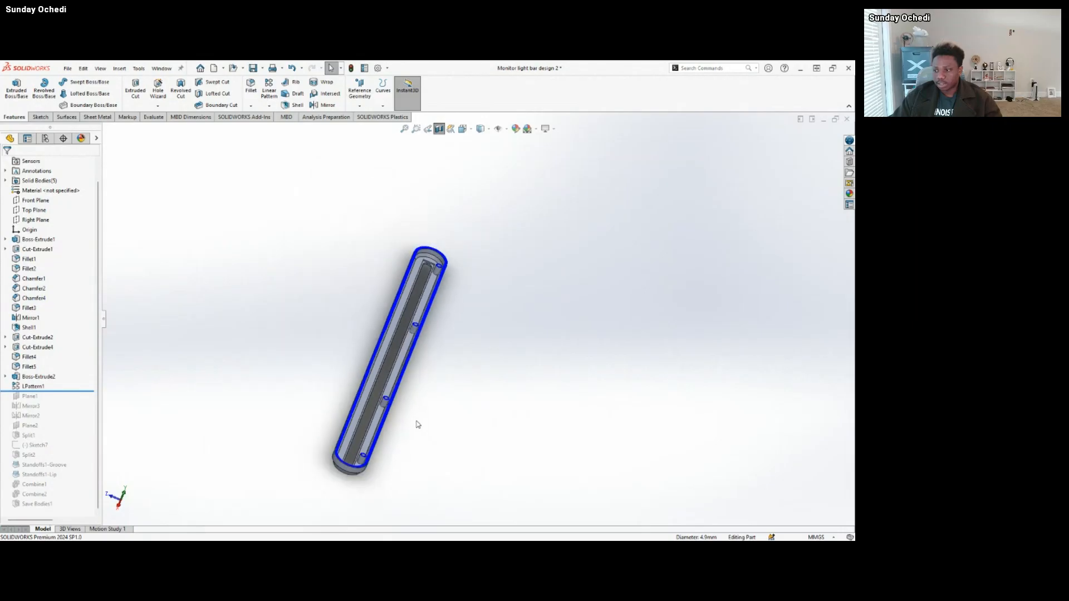
pyautogui.scroll(-5, 429, 310)
pyautogui.scroll(2, 399, 401)
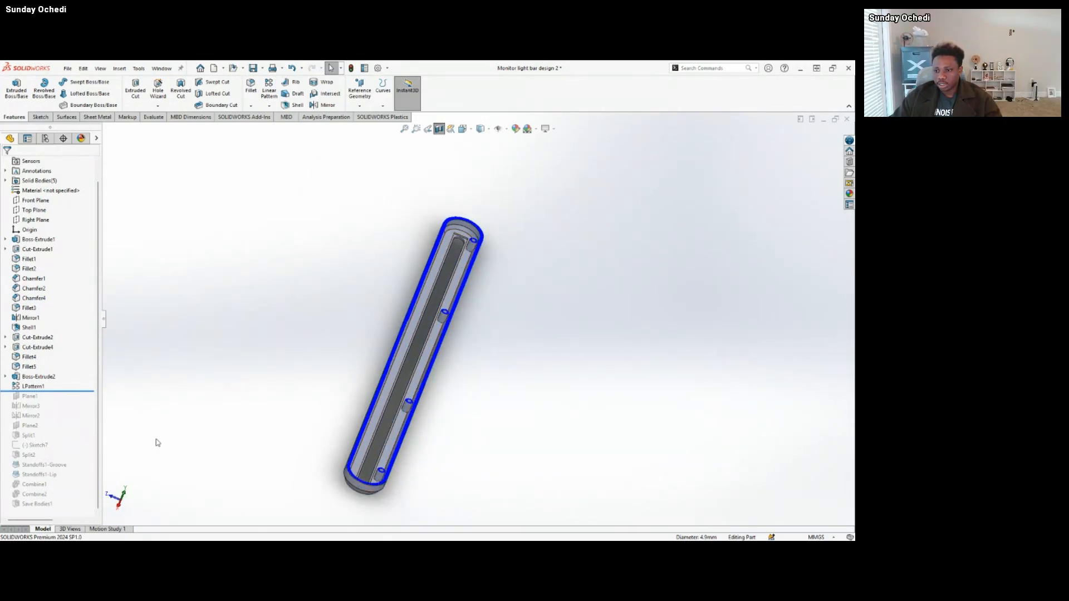
# Roll the history forward past Plane1, highlight the plane, and inspect its position lengthwise through the middle of the bar.
pyautogui.moveTo(83, 391); pyautogui.dragTo(79, 400)
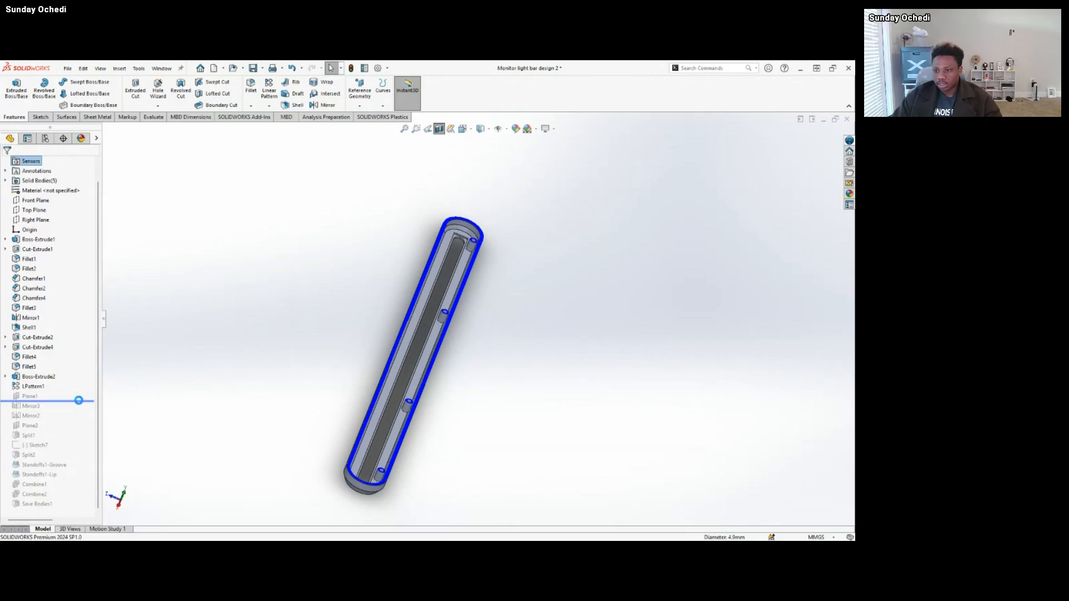
pyautogui.click(34, 396)
pyautogui.scroll(-4, 405, 428)
pyautogui.moveTo(415, 418); pyautogui.dragTo(394, 317, button='middle')
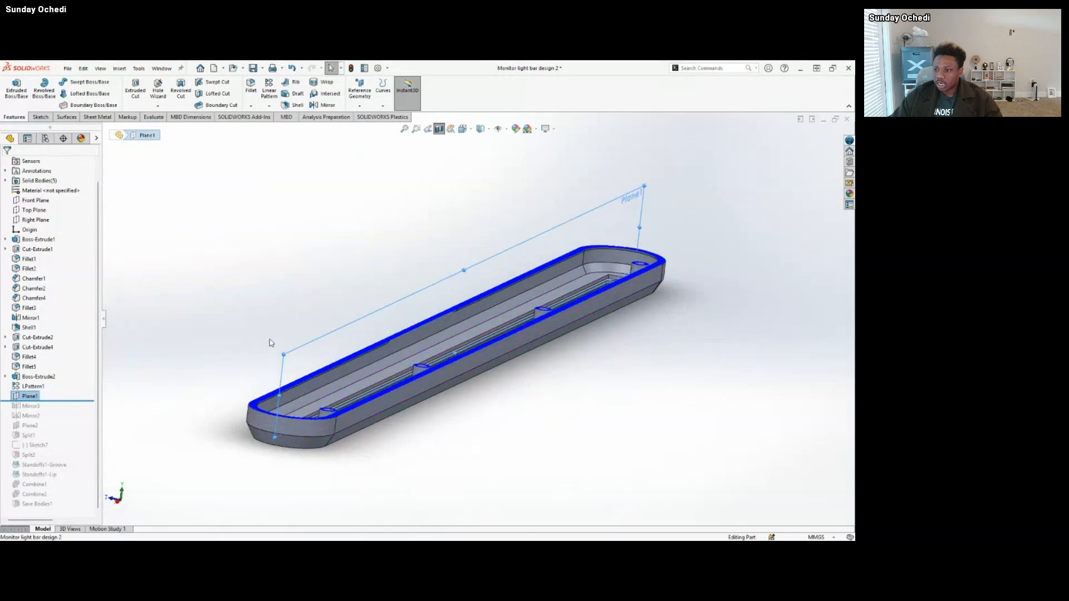
pyautogui.click(212, 329)
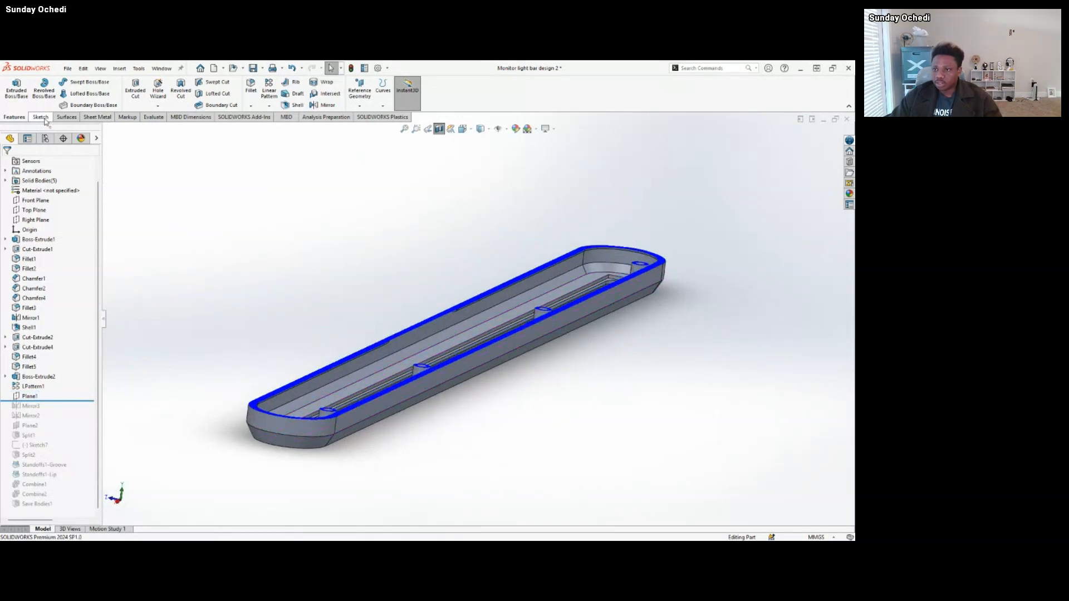
# Preview a mid plane between the bar's two opposite long outer side faces, and cancel the Plane command.
pyautogui.click(359, 90)
pyautogui.click(367, 115)
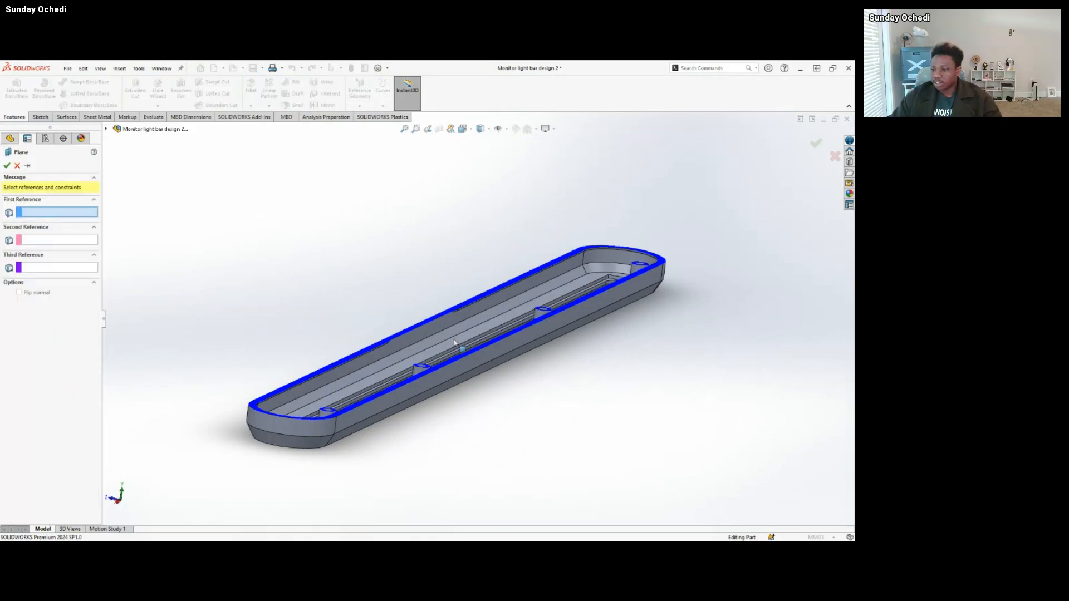
pyautogui.click(442, 394)
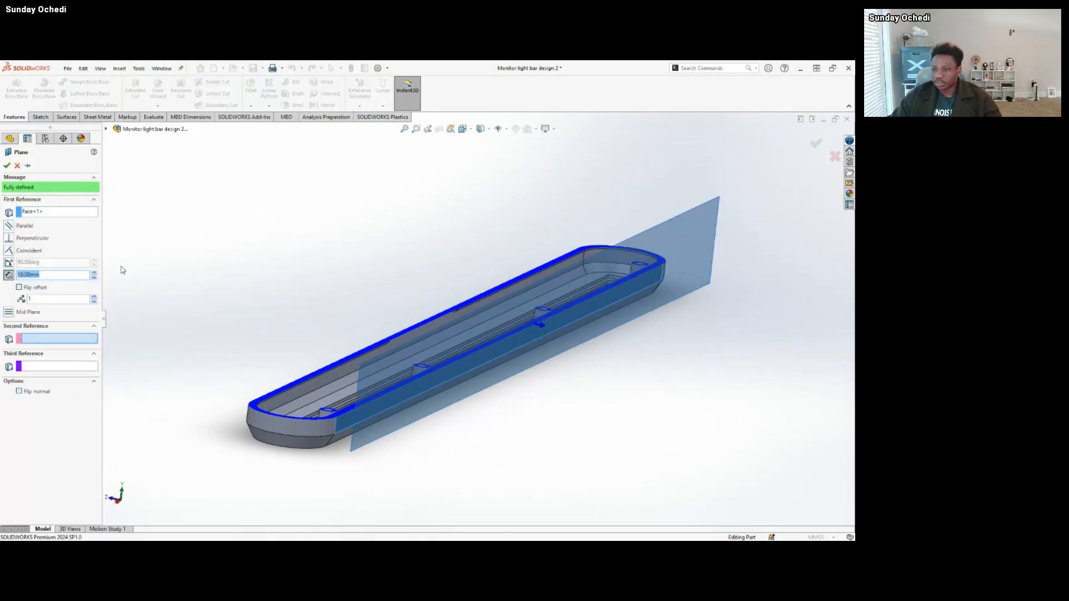
pyautogui.moveTo(273, 365); pyautogui.dragTo(311, 370, button='middle')
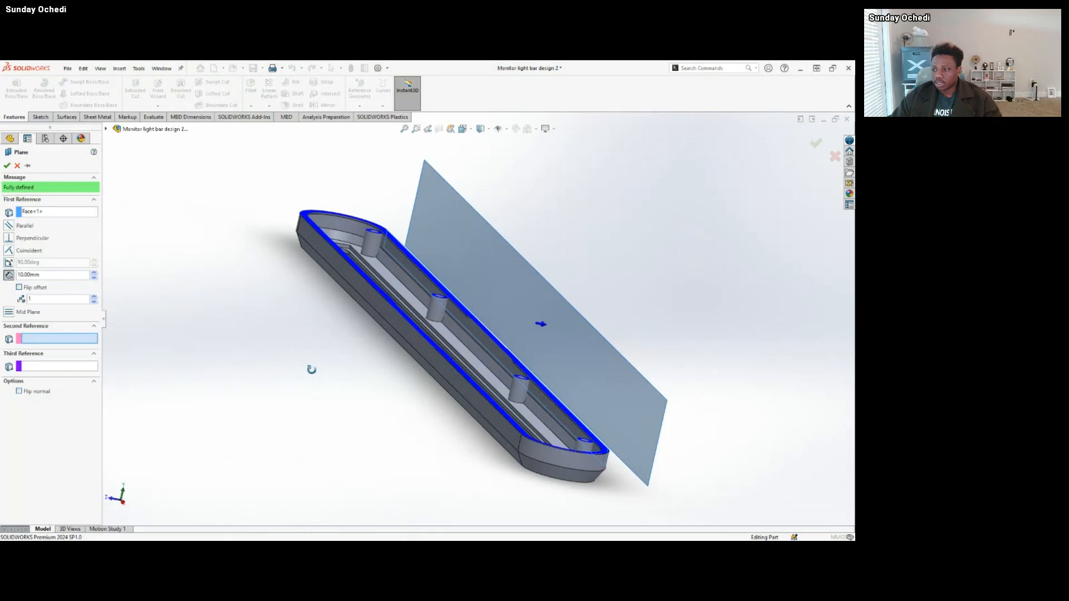
pyautogui.click(421, 351)
pyautogui.moveTo(421, 351); pyautogui.dragTo(396, 383, button='middle')
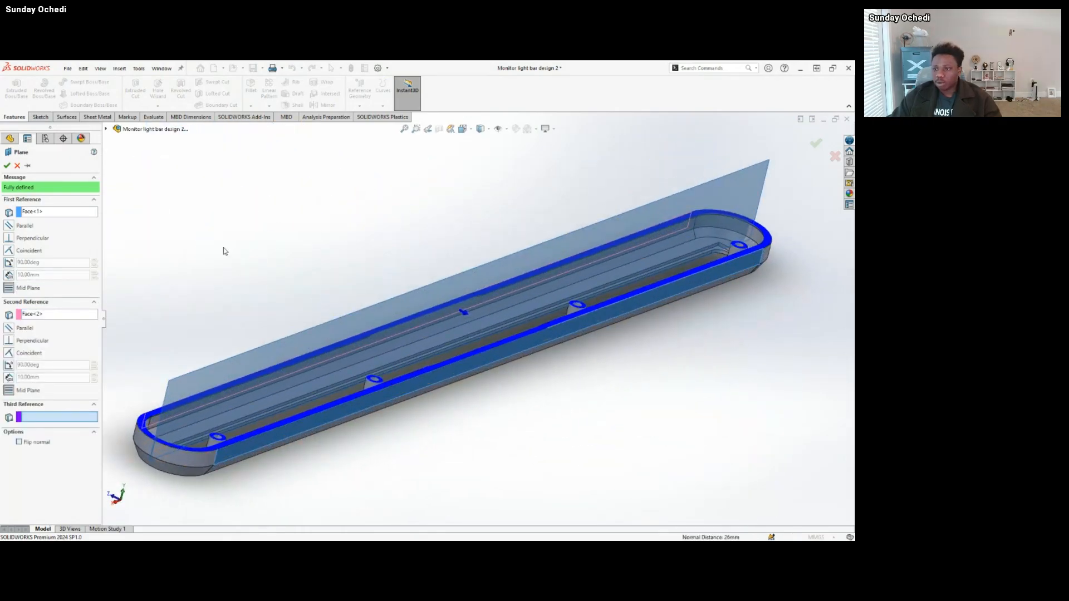
pyautogui.click(16, 166)
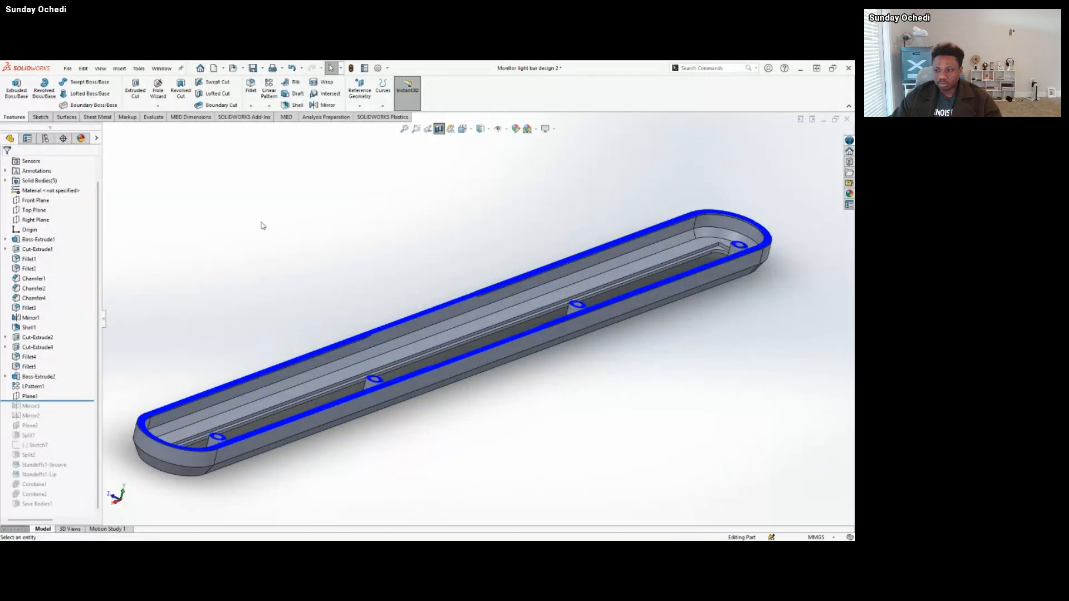
# Highlight one long outer side face of the bar, view the bar from both sides, and clear the selection.
pyautogui.moveTo(269, 241); pyautogui.dragTo(514, 375, button='middle')
pyautogui.scroll(3, 513, 376)
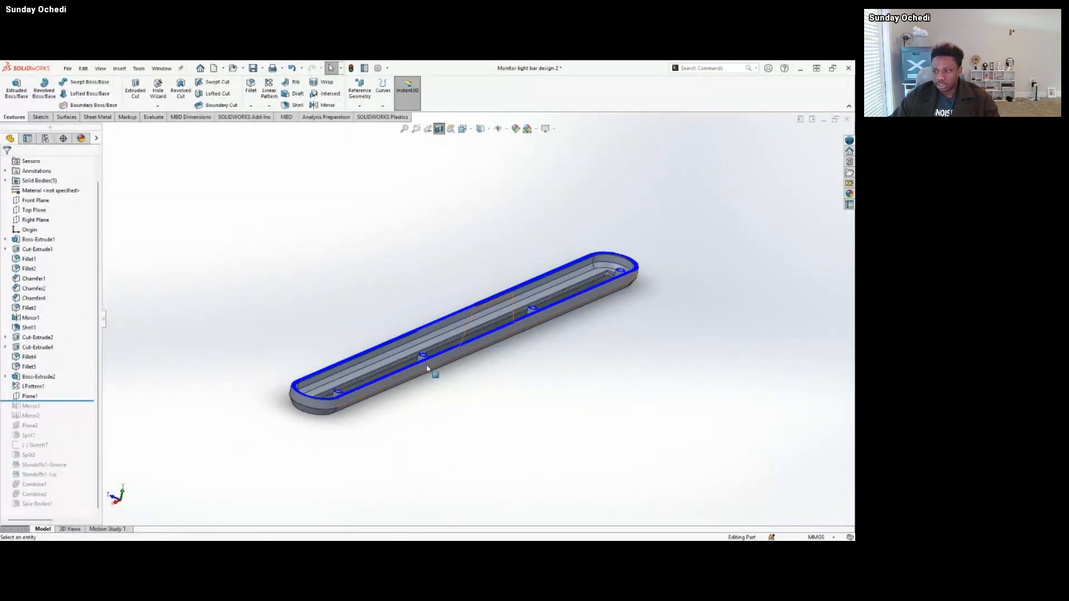
pyautogui.scroll(-3, 405, 385)
pyautogui.click(331, 392)
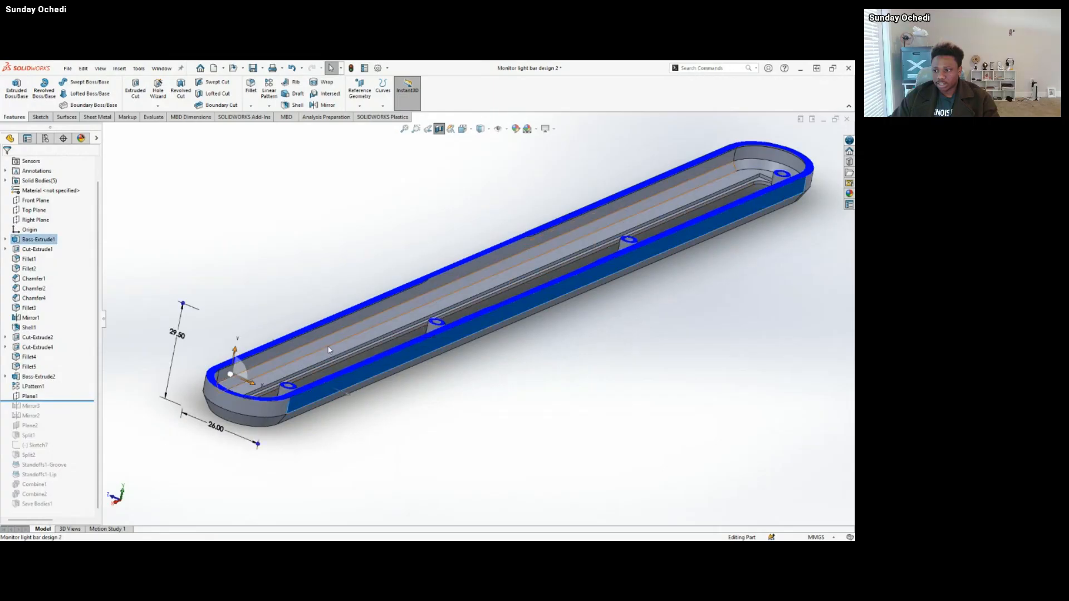
pyautogui.moveTo(327, 349); pyautogui.dragTo(373, 355, button='middle')
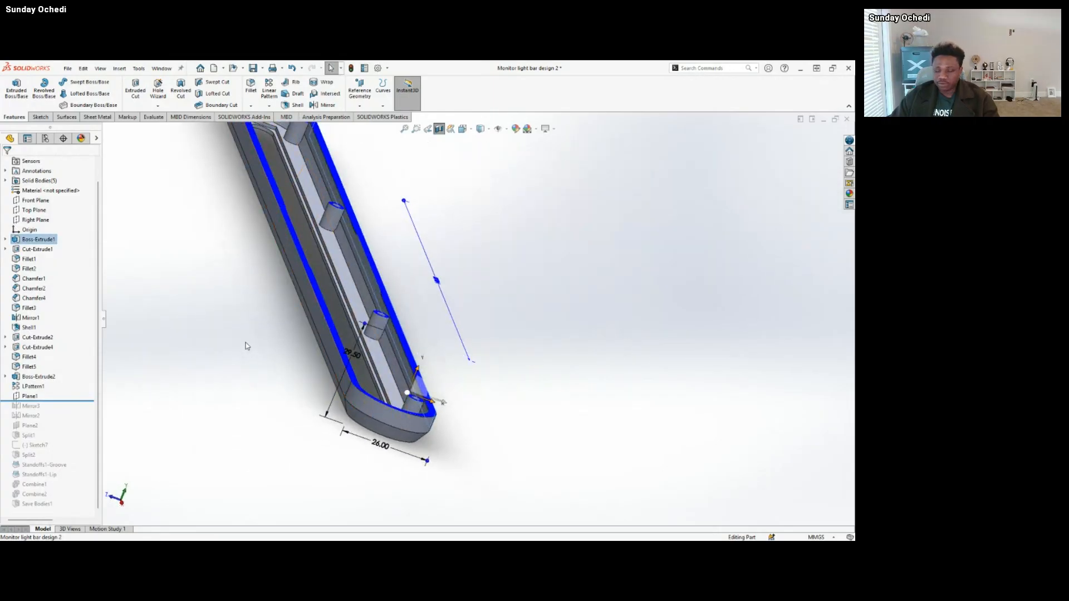
pyautogui.moveTo(245, 349); pyautogui.dragTo(391, 383, button='middle')
pyautogui.click(391, 383)
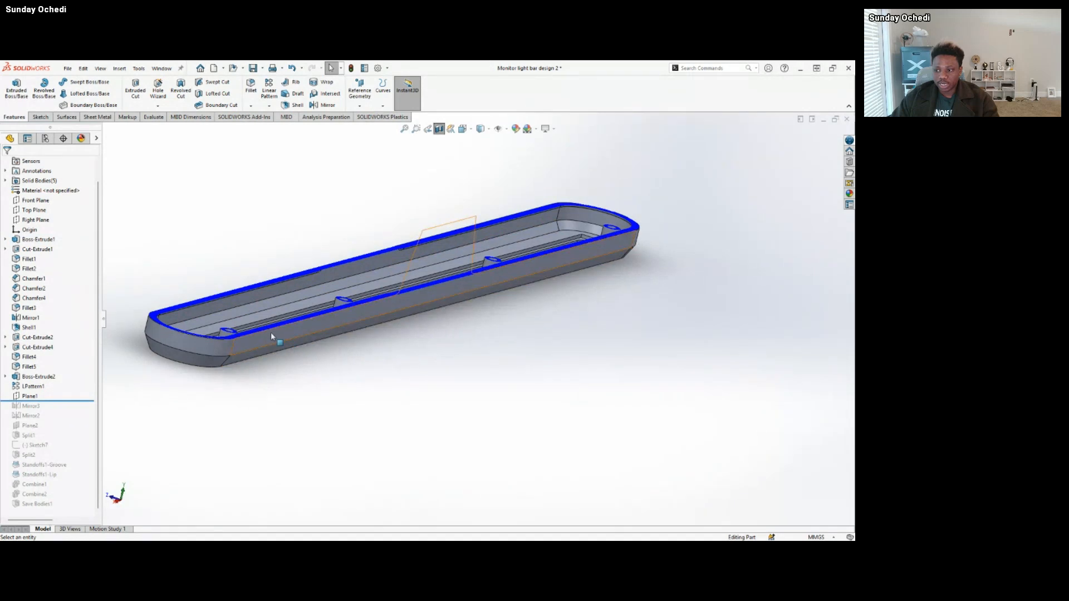
# Select the two opposite long outer side faces to check the distance between them.
pyautogui.click(271, 332)
pyautogui.moveTo(271, 332); pyautogui.dragTo(456, 359, button='middle')
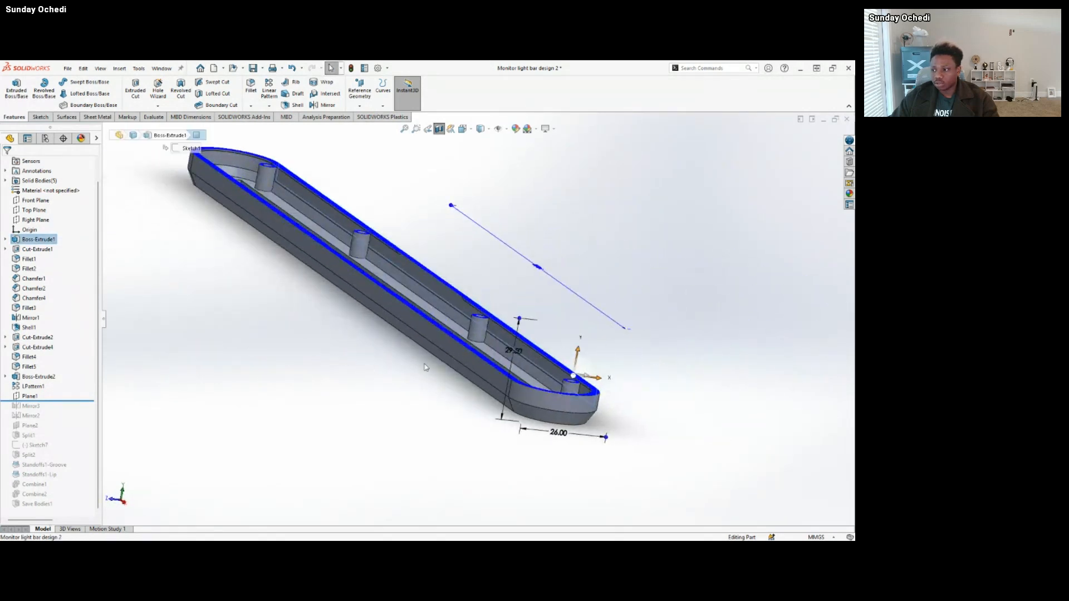
pyautogui.click(462, 356)
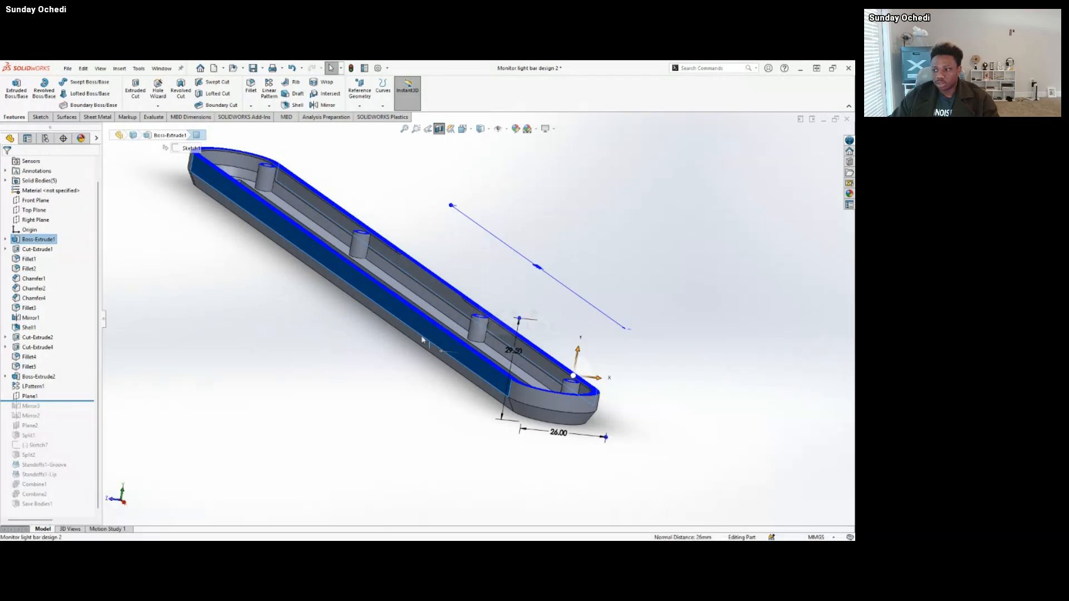
# Preview a reference plane midway between the two selected outer side faces, view it from both sides, and cancel it.
pyautogui.click(360, 106)
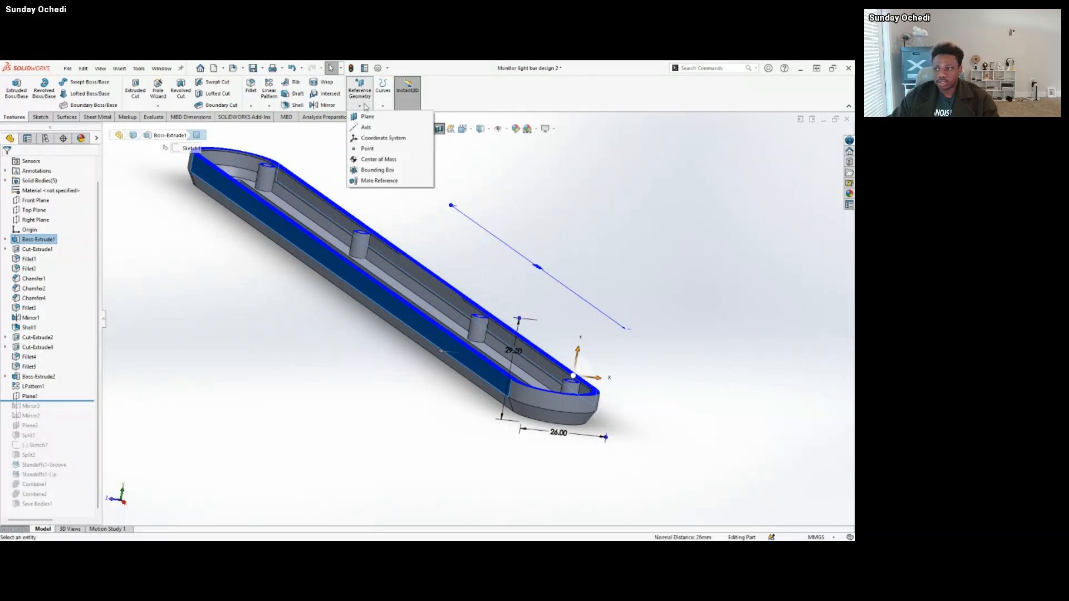
pyautogui.click(367, 117)
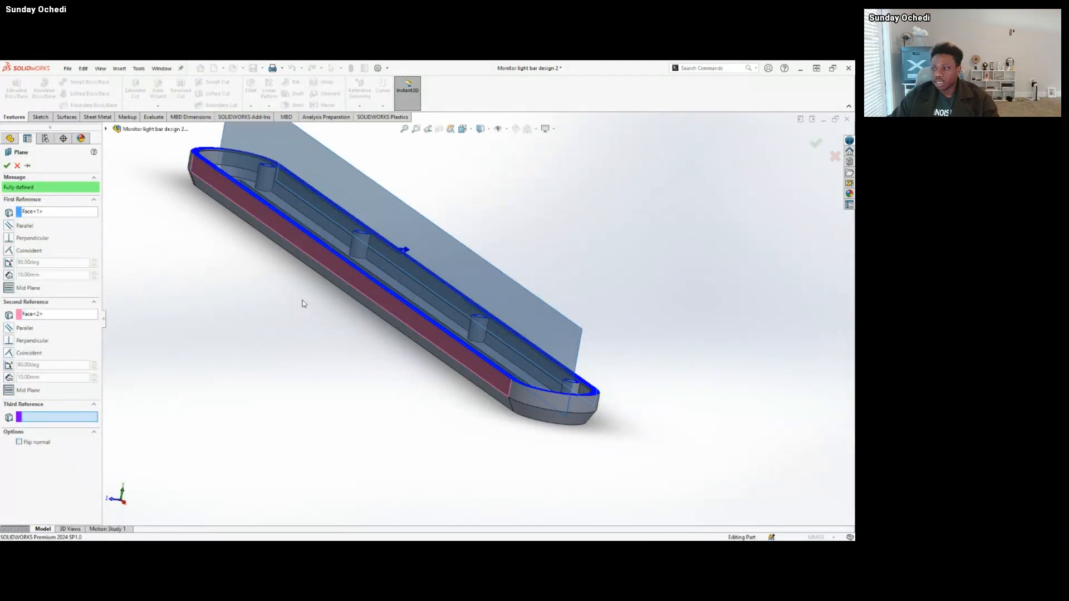
pyautogui.moveTo(301, 303); pyautogui.dragTo(280, 299, button='middle')
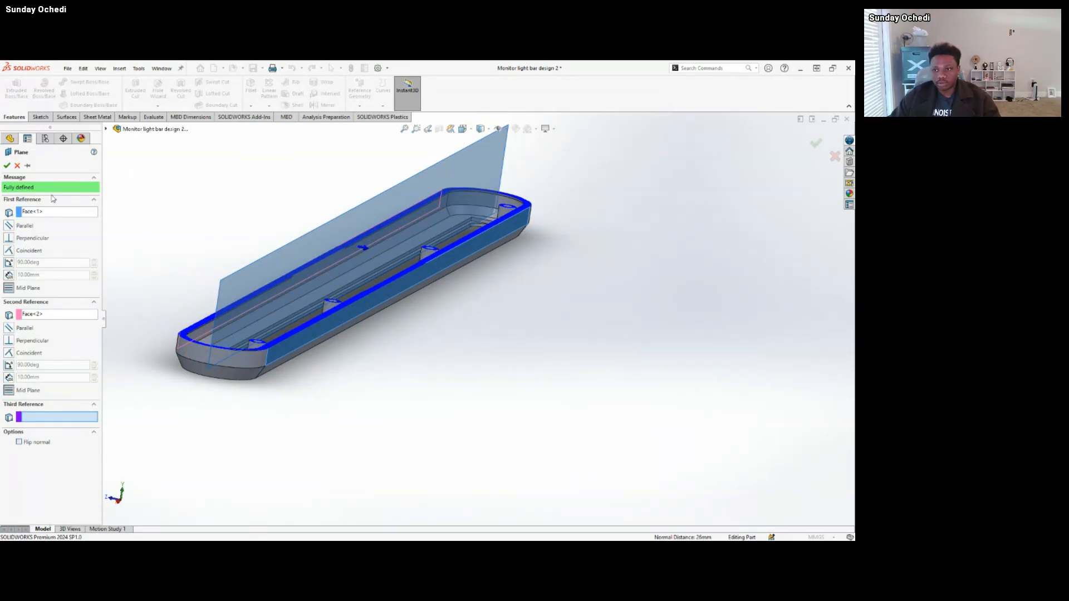
pyautogui.click(7, 165)
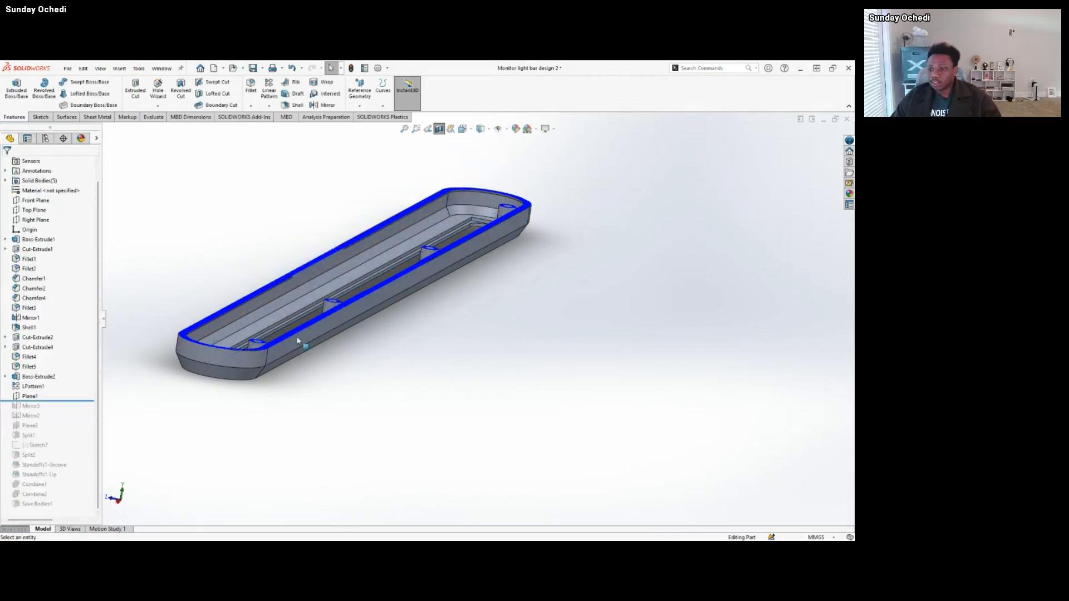
# Roll the history forward past Mirror3 and inspect both rows of standoffs inside the bar.
pyautogui.moveTo(76, 402); pyautogui.dragTo(76, 410)
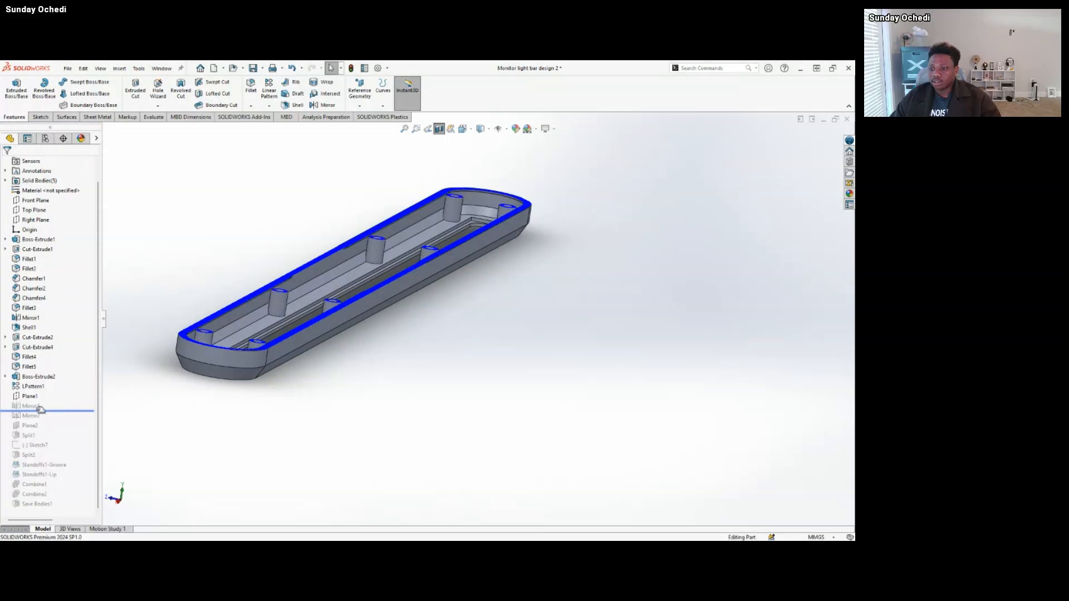
pyautogui.moveTo(321, 303); pyautogui.dragTo(347, 357, button='middle')
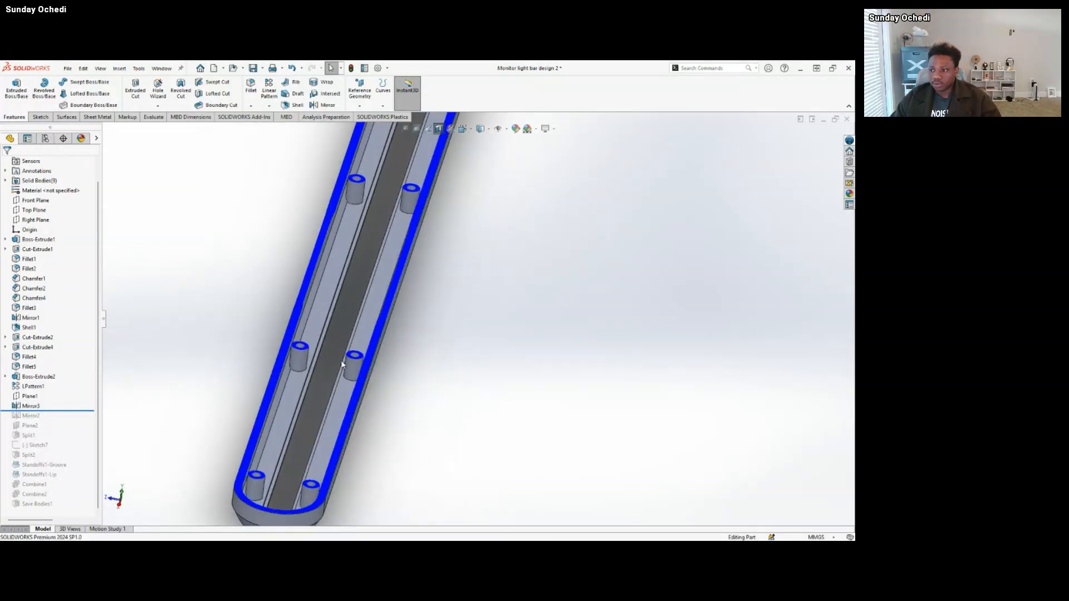
pyautogui.scroll(3, 366, 341)
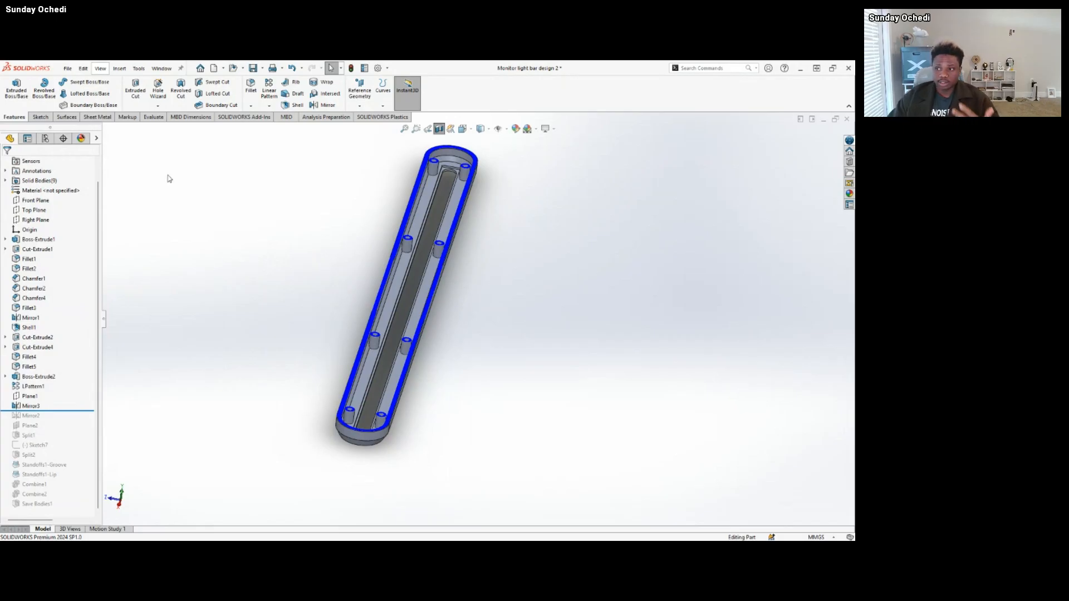
# Browse the available fastening features, including Mounting Boss, Snap Hook and Snap Hook Groove, without choosing one.
pyautogui.click(120, 71)
pyautogui.click(121, 71)
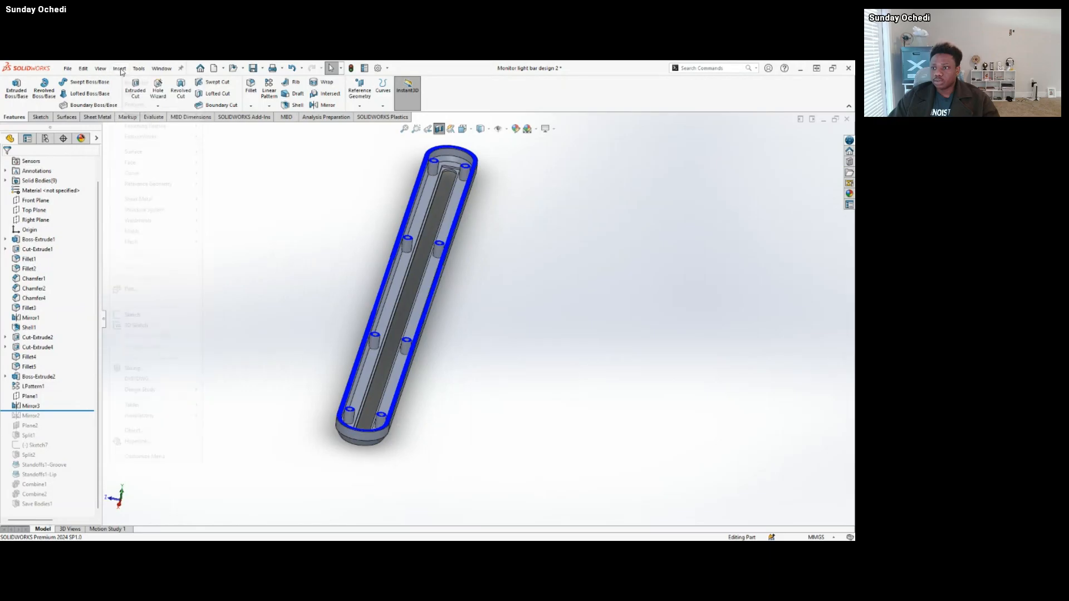
pyautogui.click(121, 72)
pyautogui.moveTo(165, 117)
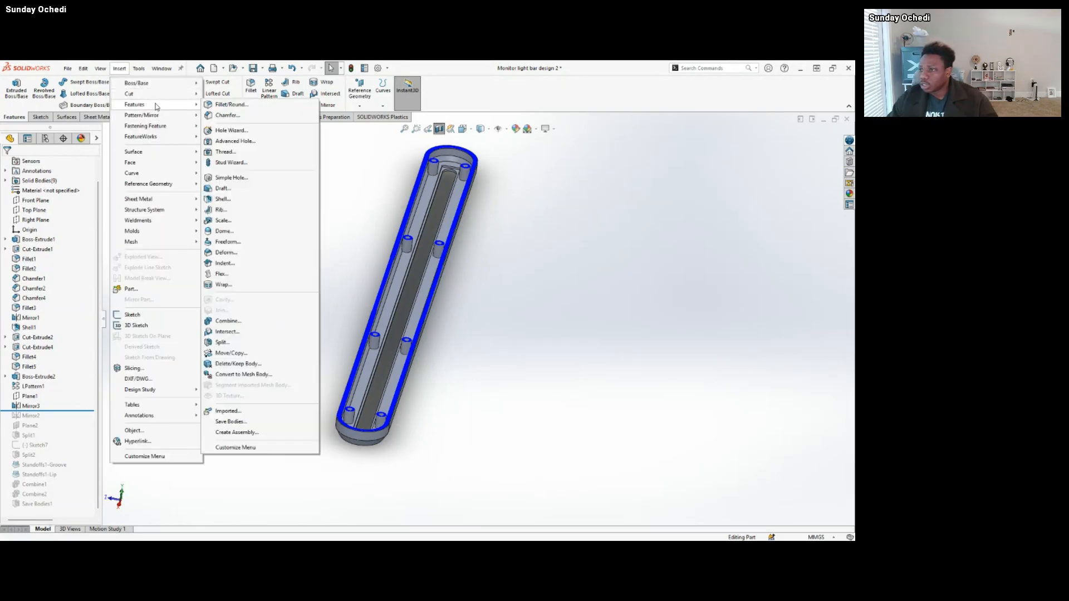
pyautogui.moveTo(139, 68)
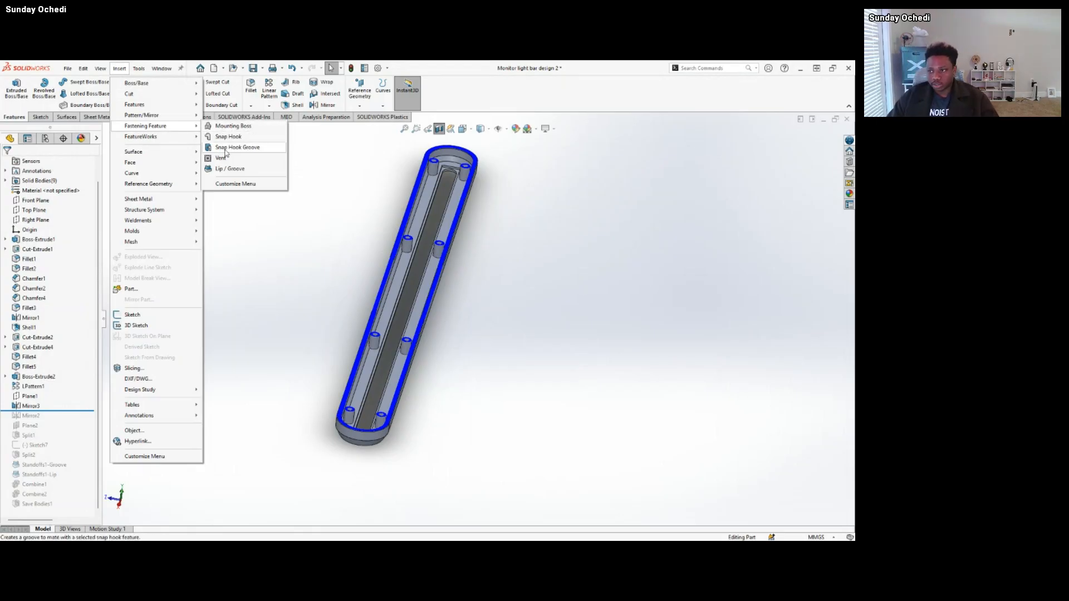
pyautogui.click(356, 167)
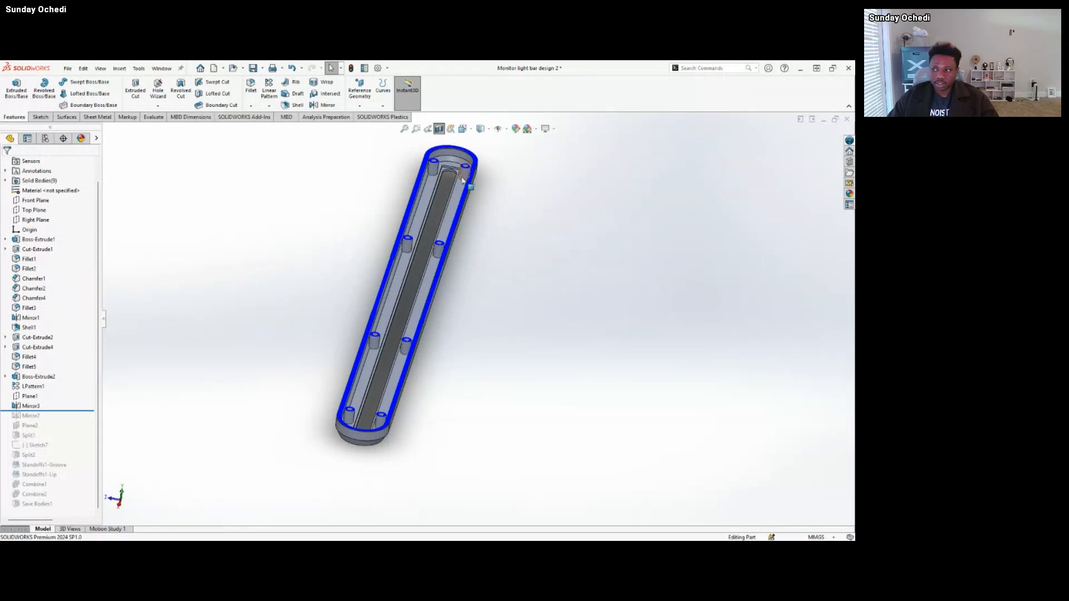
# Inspect the mirrored standoffs from an angle and roll the history forward past the suppressed Mirror2 and Plane2.
pyautogui.moveTo(438, 305); pyautogui.dragTo(472, 306, button='middle')
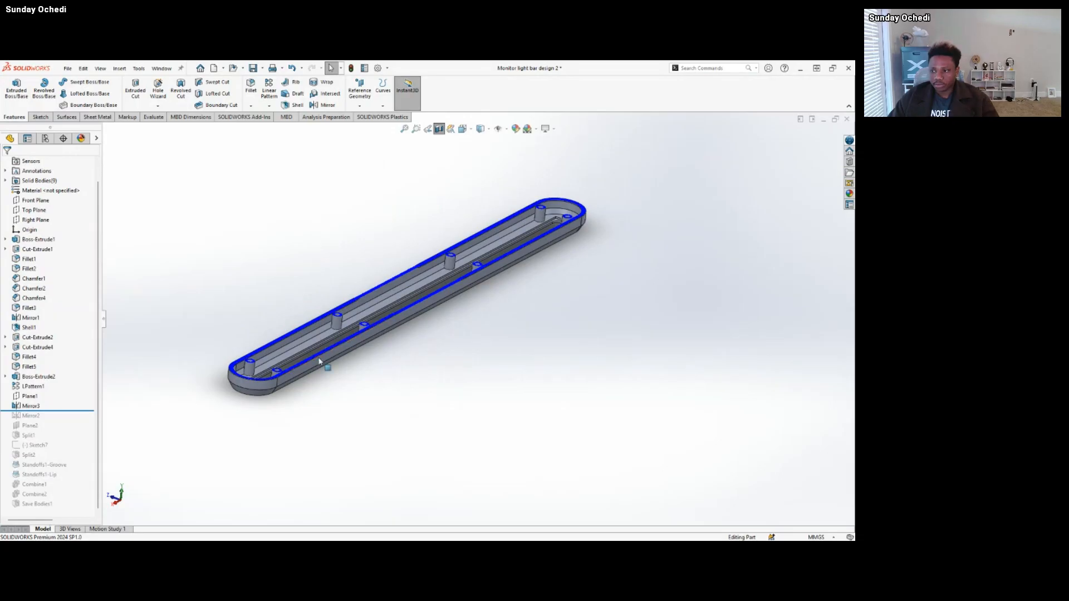
pyautogui.scroll(-3, 315, 365)
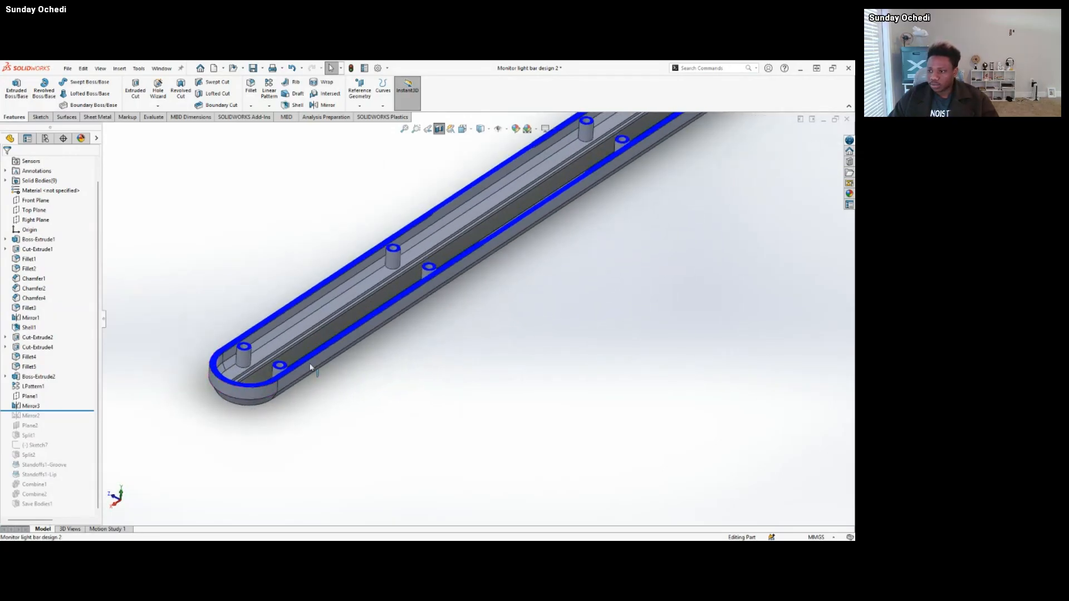
pyautogui.scroll(2, 310, 367)
pyautogui.scroll(-1, 511, 263)
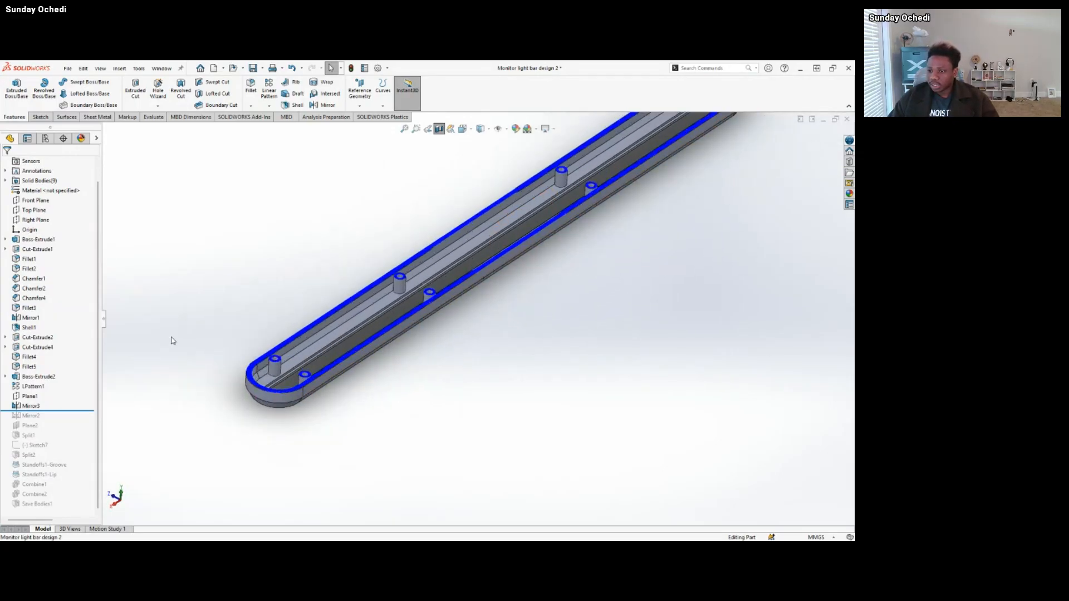
pyautogui.moveTo(76, 416); pyautogui.dragTo(78, 426)
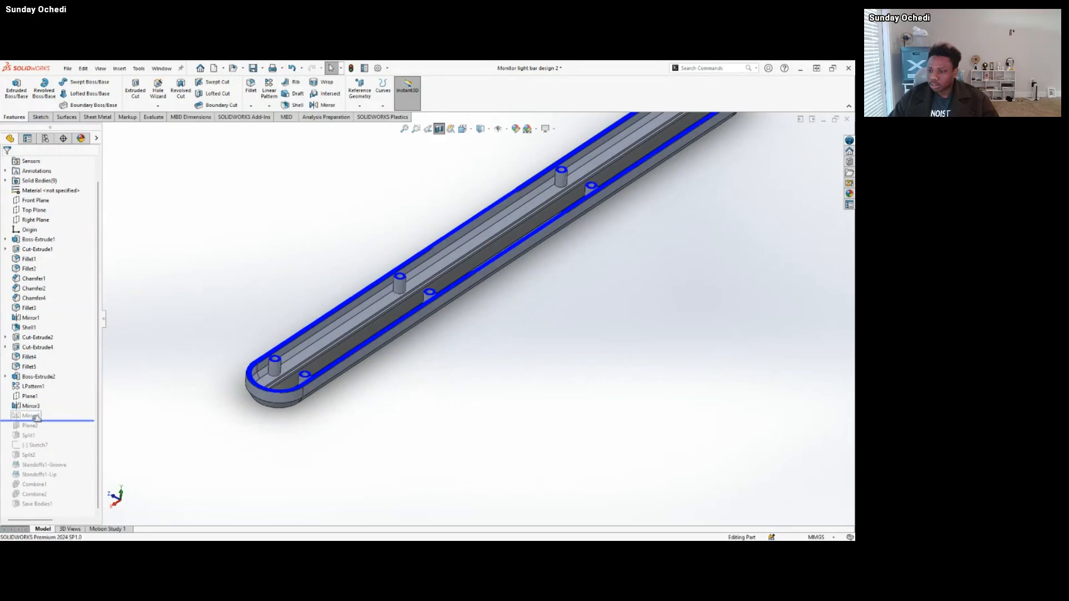
pyautogui.scroll(1, 470, 267)
pyautogui.scroll(1, 470, 263)
pyautogui.scroll(-1, 516, 240)
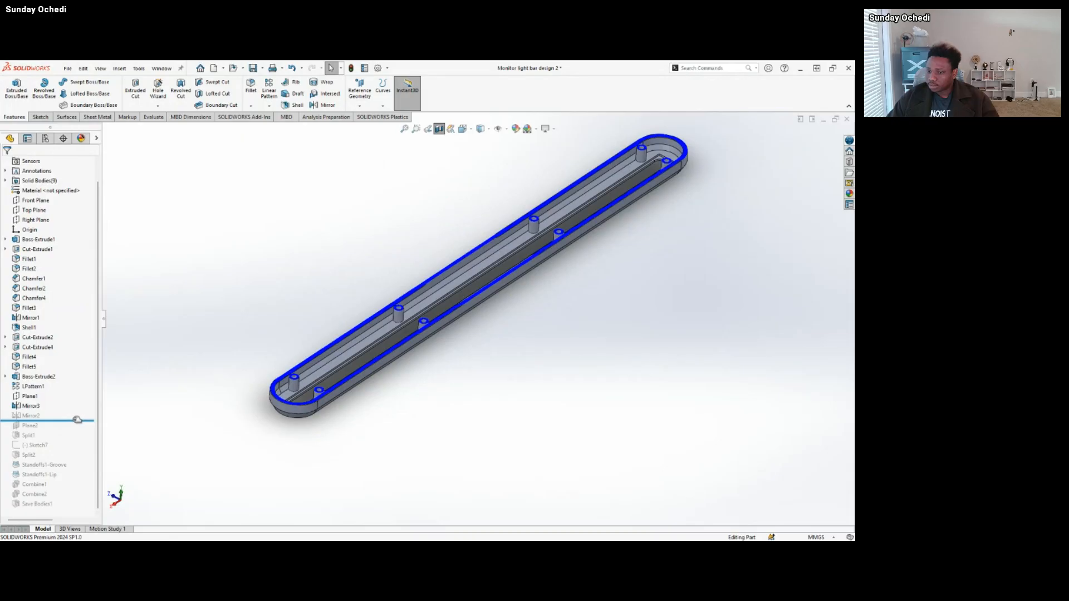
pyautogui.moveTo(77, 421)
pyautogui.mouseDown()
pyautogui.moveTo(75, 440)
pyautogui.moveTo(70, 431)
pyautogui.mouseUp()
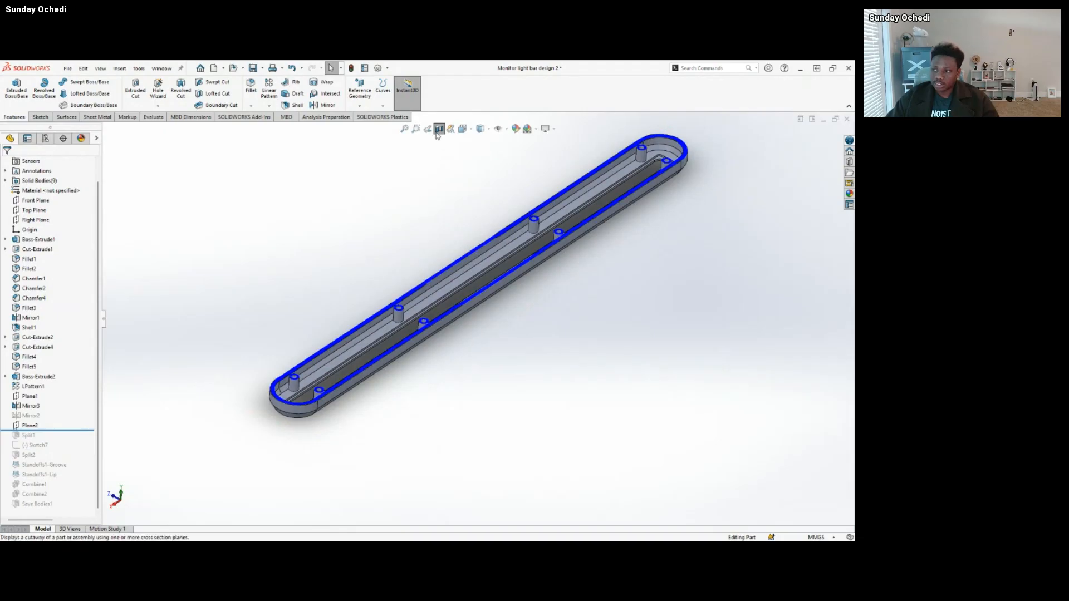
# Turn off the section view and inspect the outside of the complete light bar, including its rounded end.
pyautogui.moveTo(440, 161); pyautogui.dragTo(319, 296, button='middle')
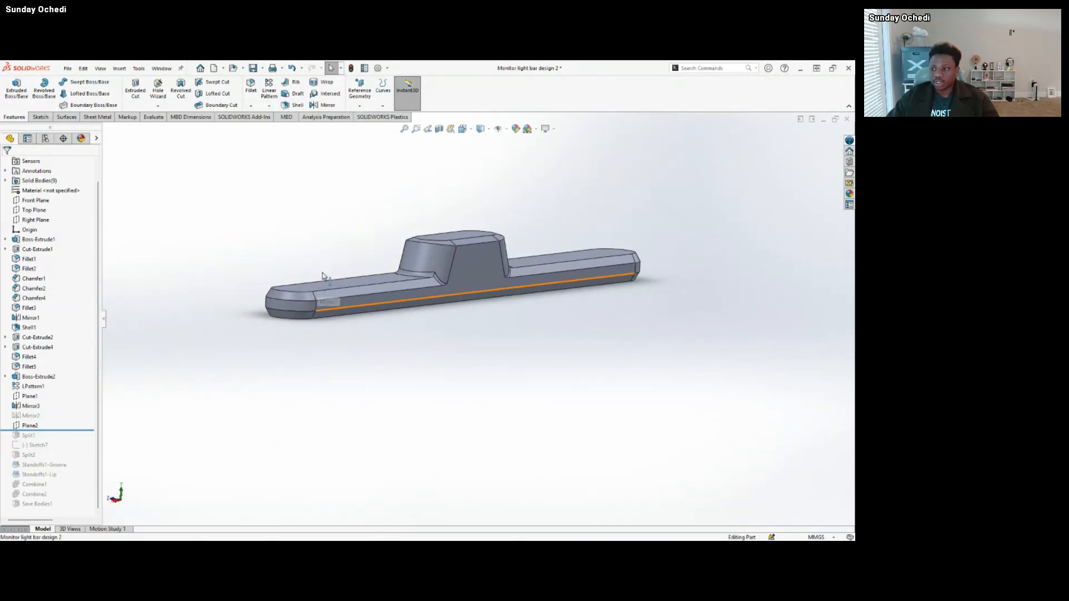
pyautogui.scroll(-3, 334, 278)
pyautogui.scroll(-2, 213, 292)
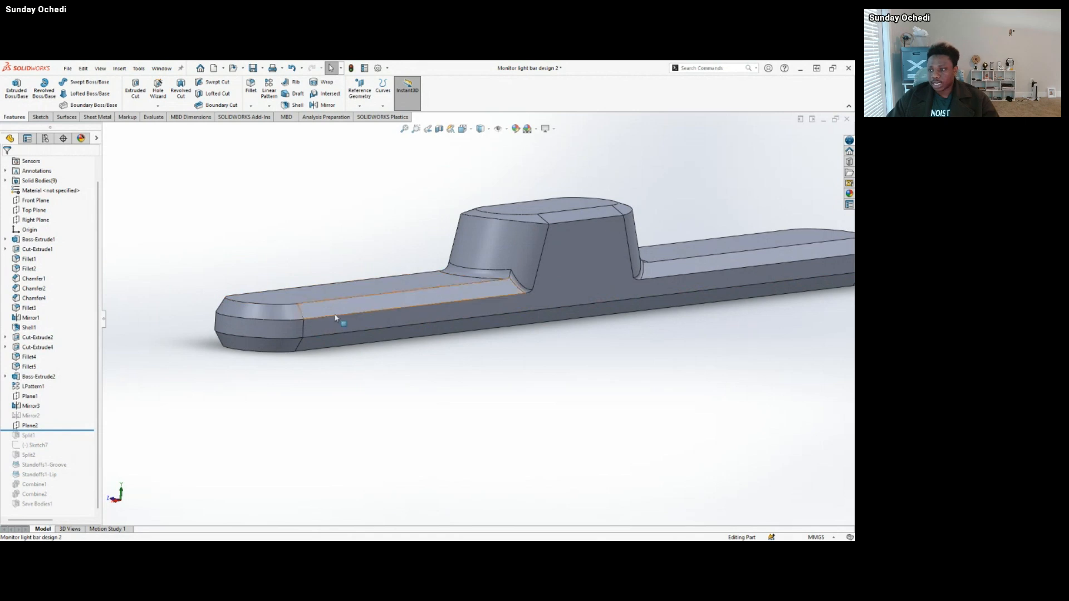
pyautogui.scroll(3, 633, 275)
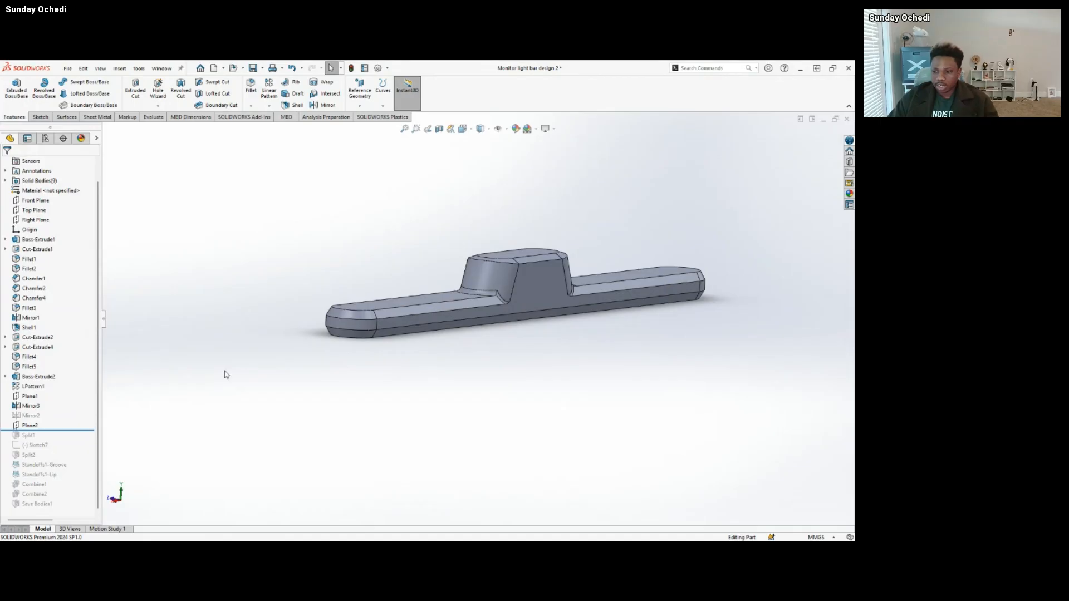
# Roll the history forward past Split1, highlight Plane2 to inspect where it cuts the bar's end, and clear the selection.
pyautogui.moveTo(83, 429); pyautogui.dragTo(82, 440)
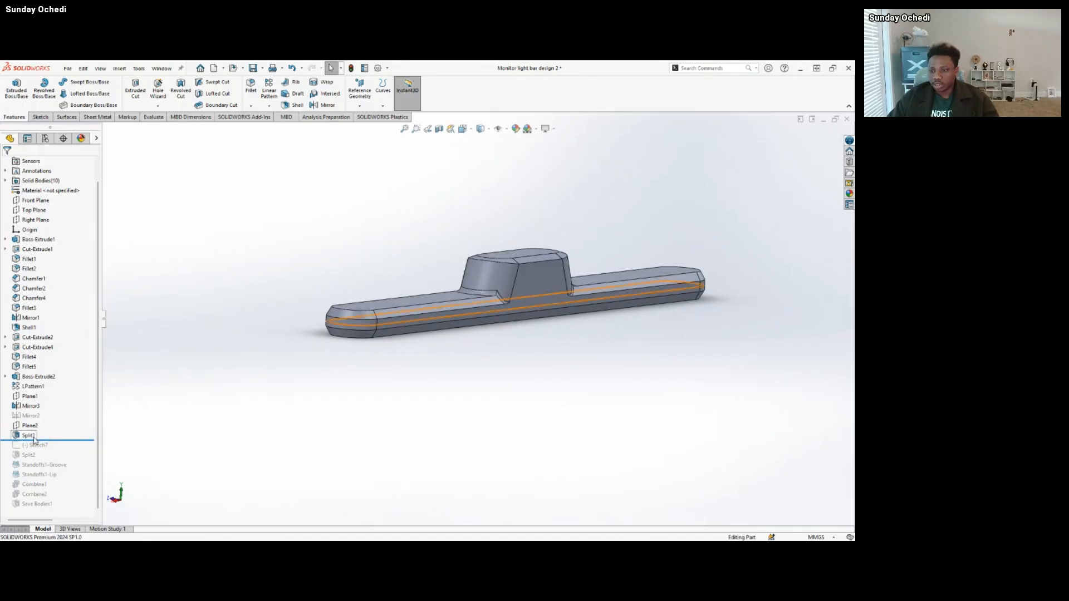
pyautogui.click(34, 427)
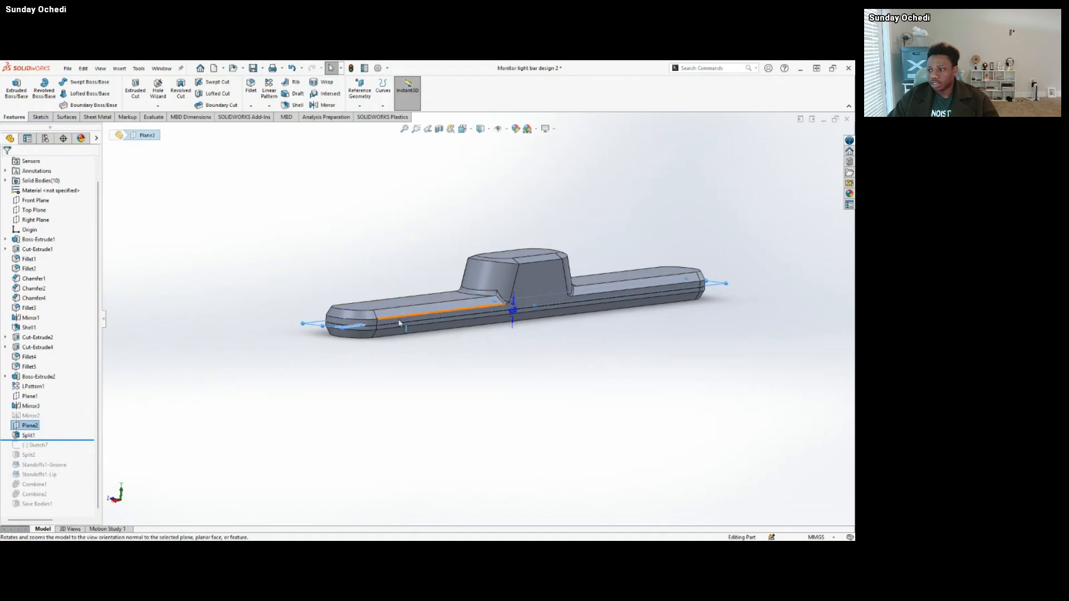
pyautogui.scroll(-6, 374, 321)
pyautogui.moveTo(350, 333); pyautogui.dragTo(313, 345, button='middle')
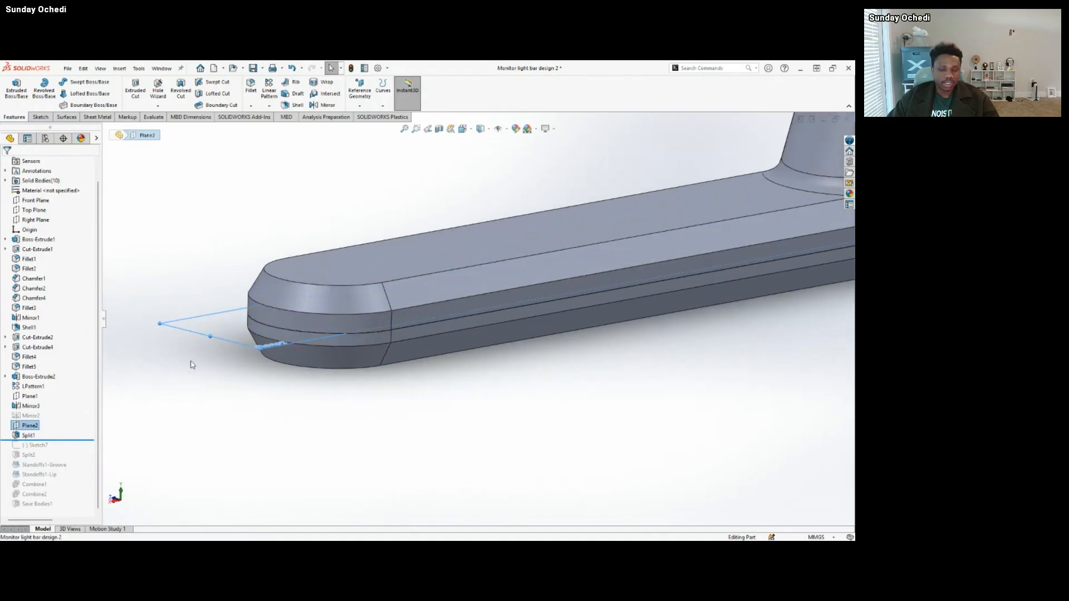
pyautogui.click(220, 394)
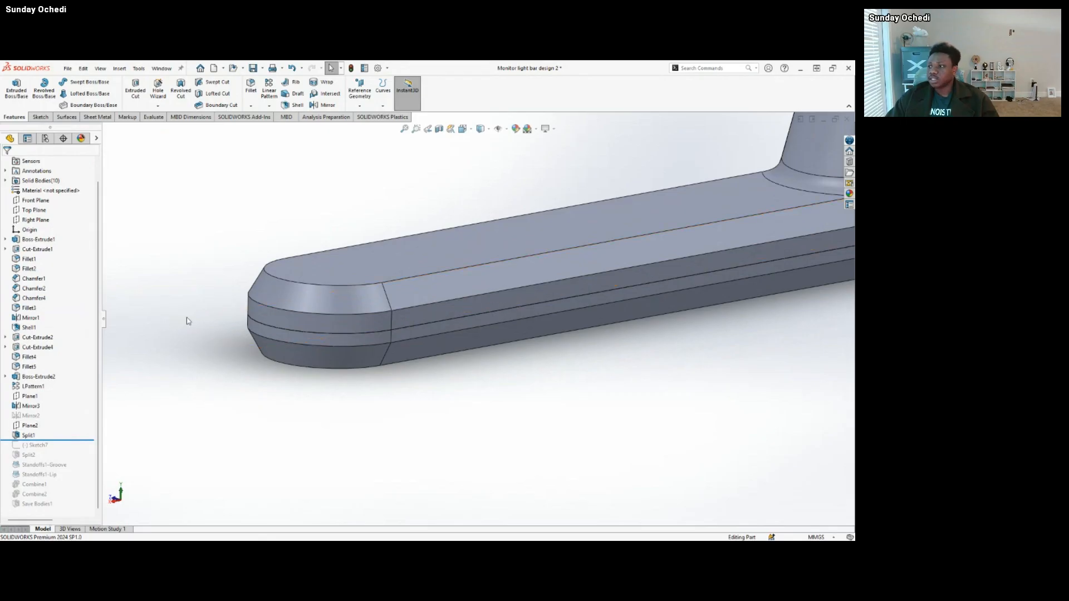
# Search the commands for "split", and open the Split1 feature's definition to inspect its body callouts.
pyautogui.click(695, 68)
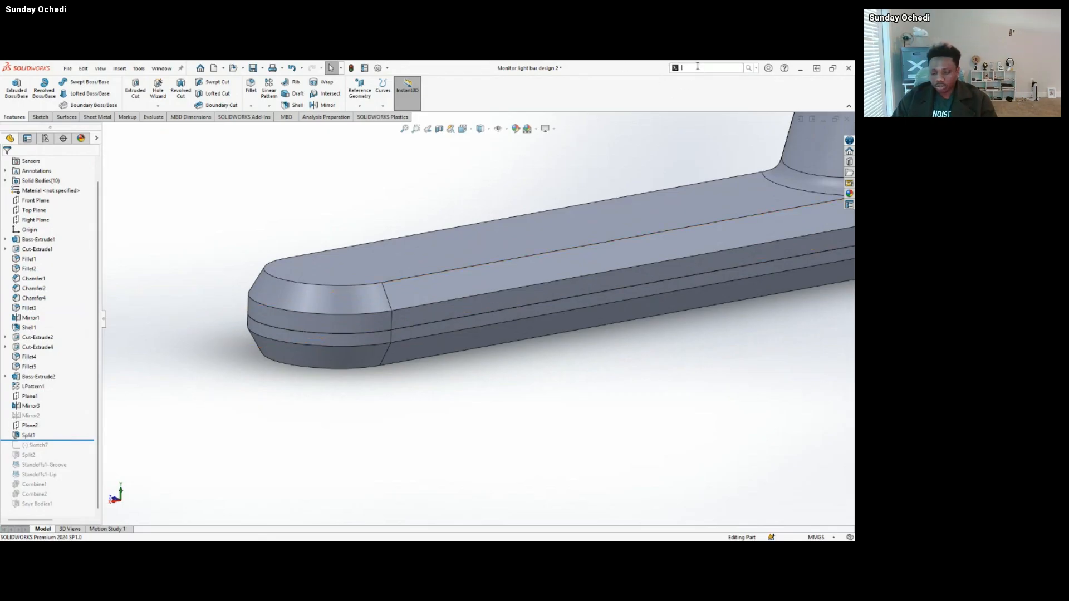
pyautogui.write('split')
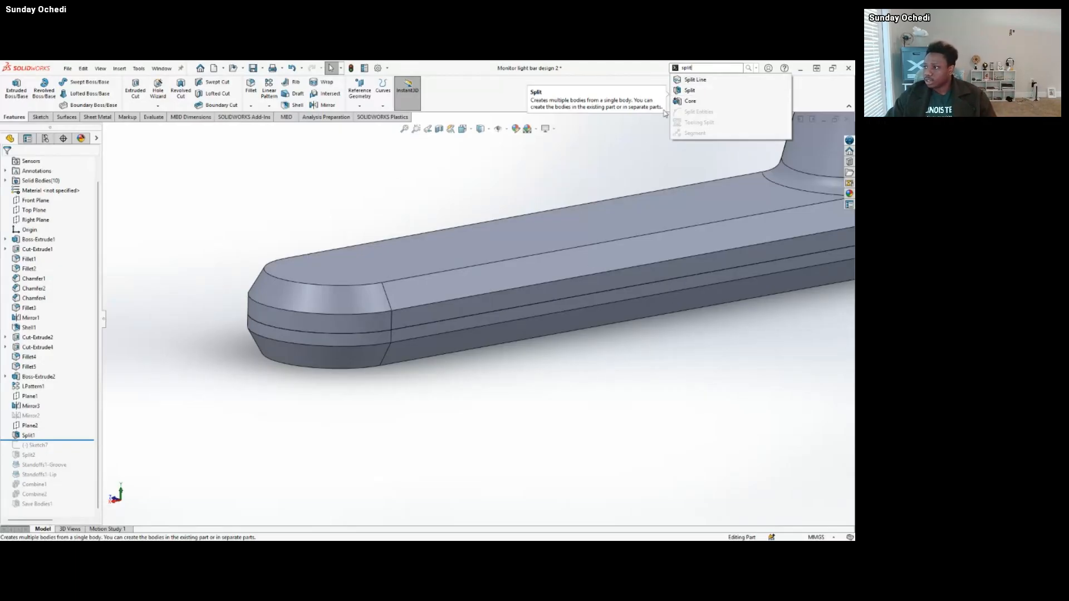
pyautogui.click(26, 436)
pyautogui.click(26, 410)
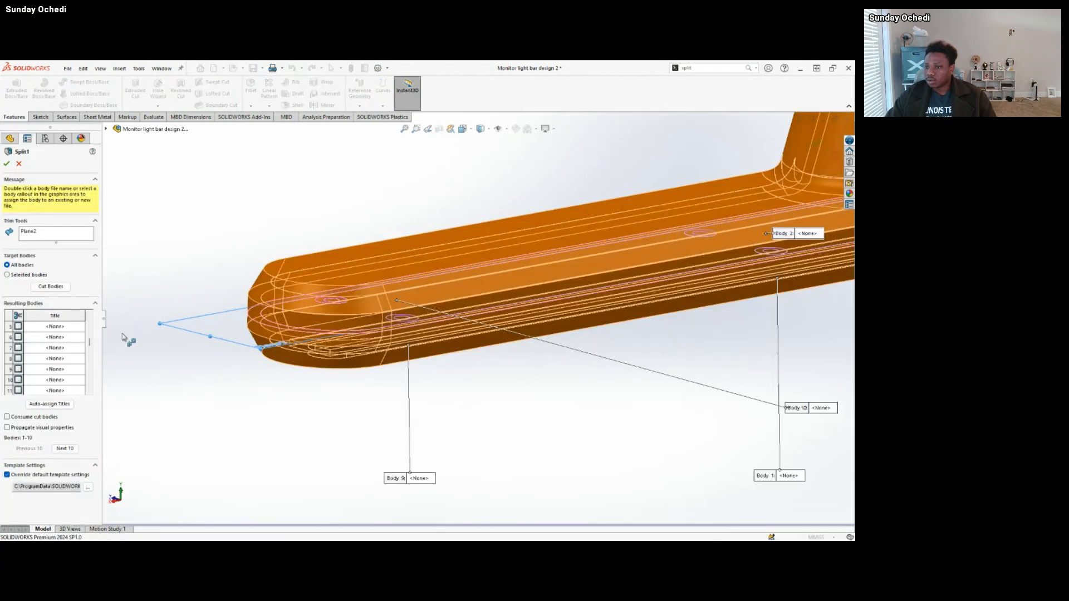
pyautogui.scroll(5, 483, 314)
pyautogui.scroll(-2, 618, 316)
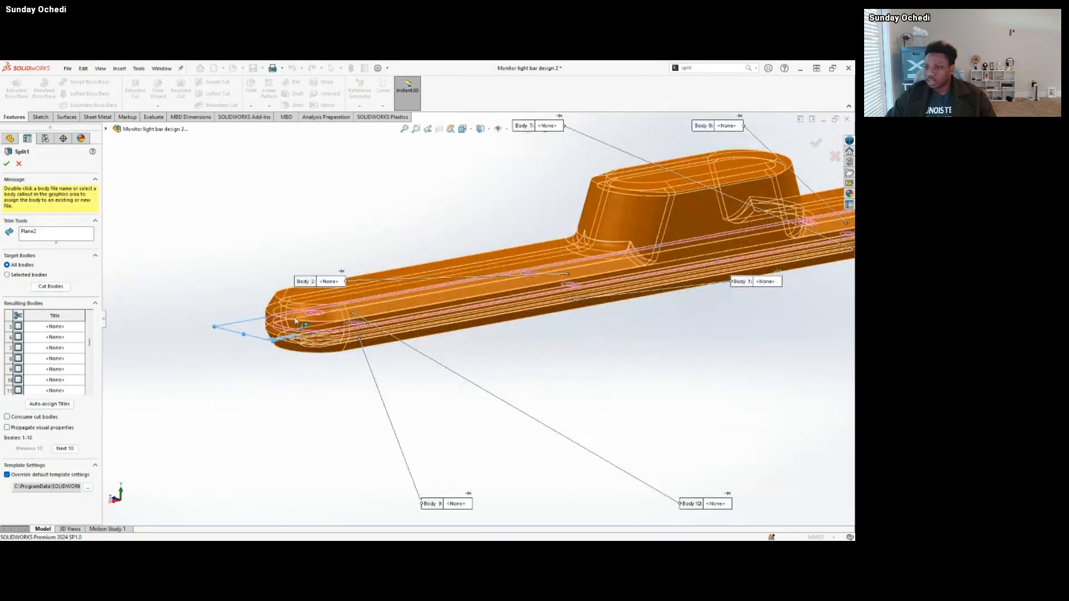
# Check Split1's Plane2 trim tool and its list of resulting bodies, and cancel the feature edit.
pyautogui.click(28, 232)
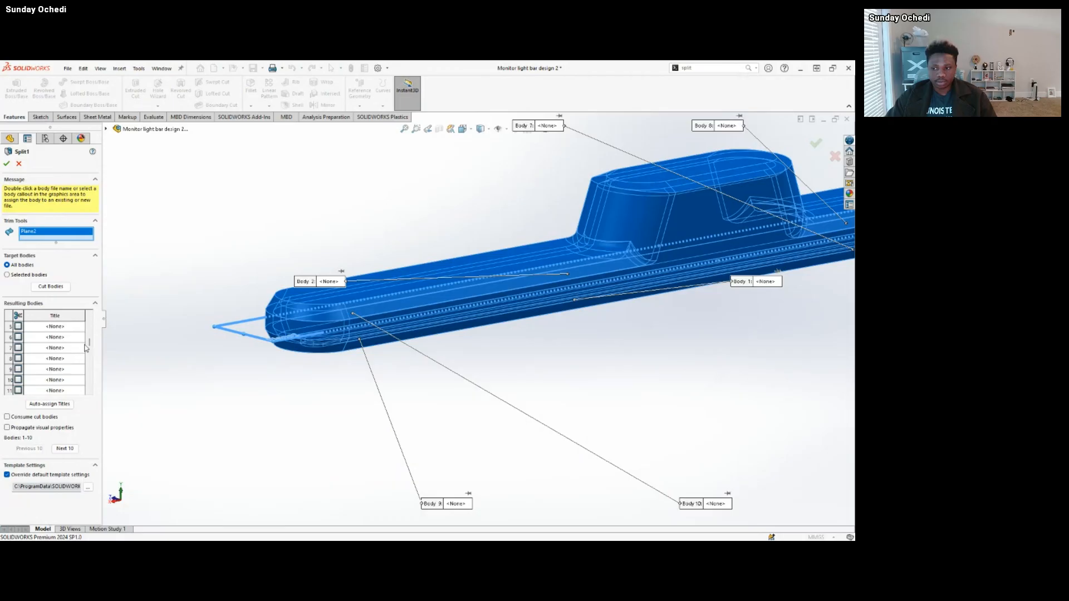
pyautogui.scroll(2, 81, 369)
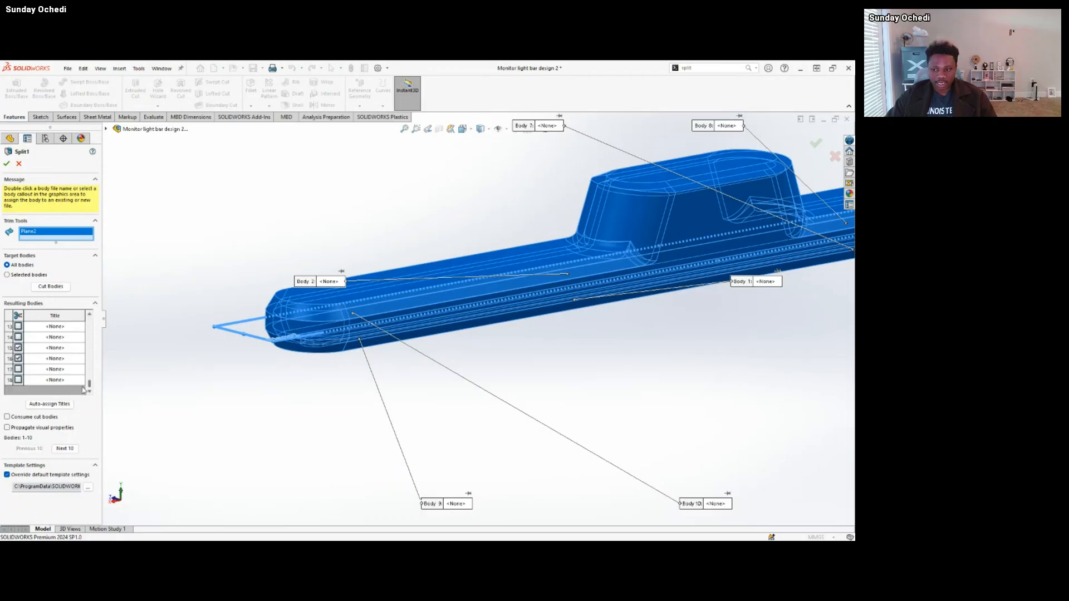
pyautogui.moveTo(90, 332); pyautogui.dragTo(88, 317)
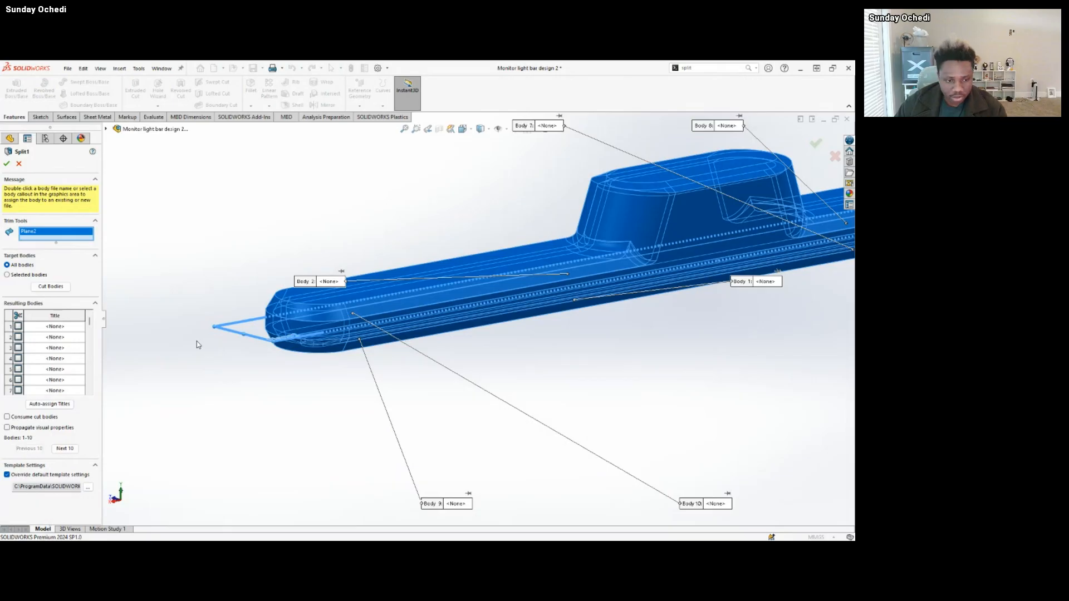
pyautogui.click(18, 164)
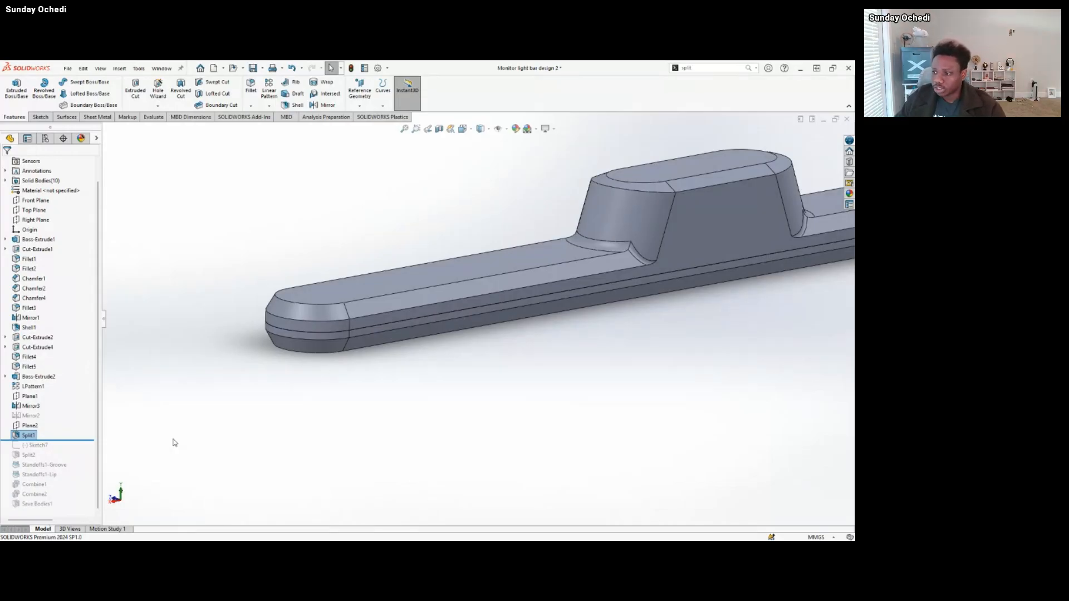
# Roll the history forward past Sketch7 and Split2, and select Split2 to highlight its location on the bar.
pyautogui.scroll(3, 640, 329)
pyautogui.scroll(-2, 699, 272)
pyautogui.scroll(2, 562, 310)
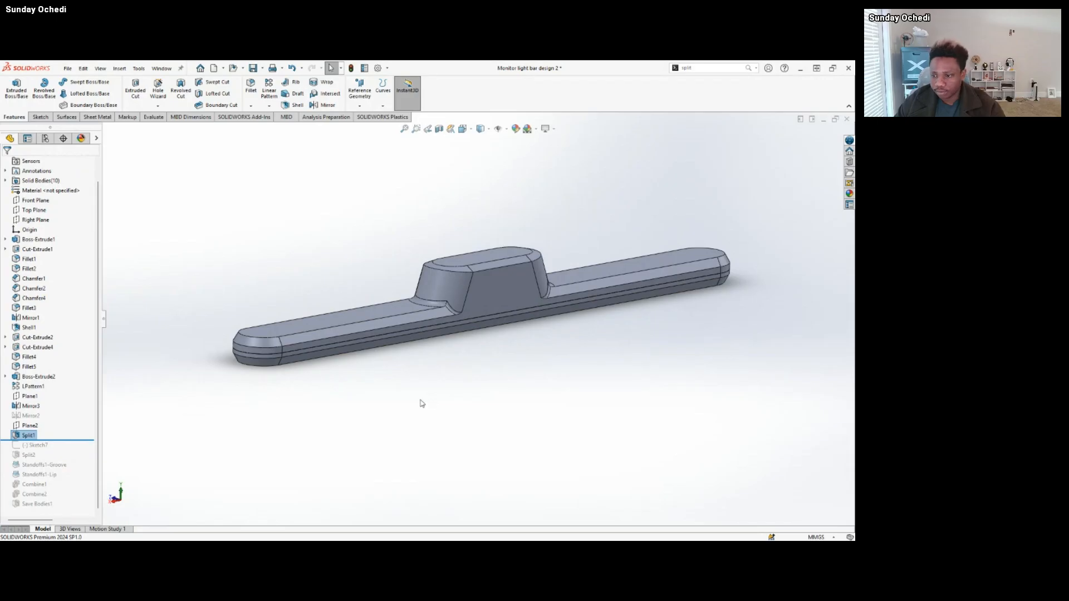
pyautogui.moveTo(84, 440); pyautogui.dragTo(79, 459)
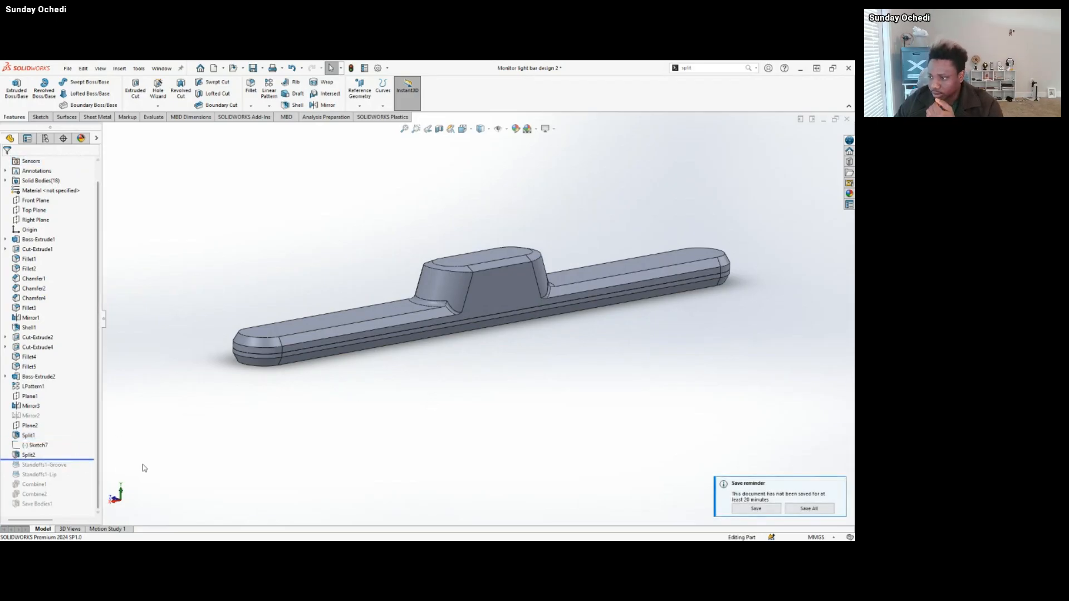
pyautogui.click(43, 455)
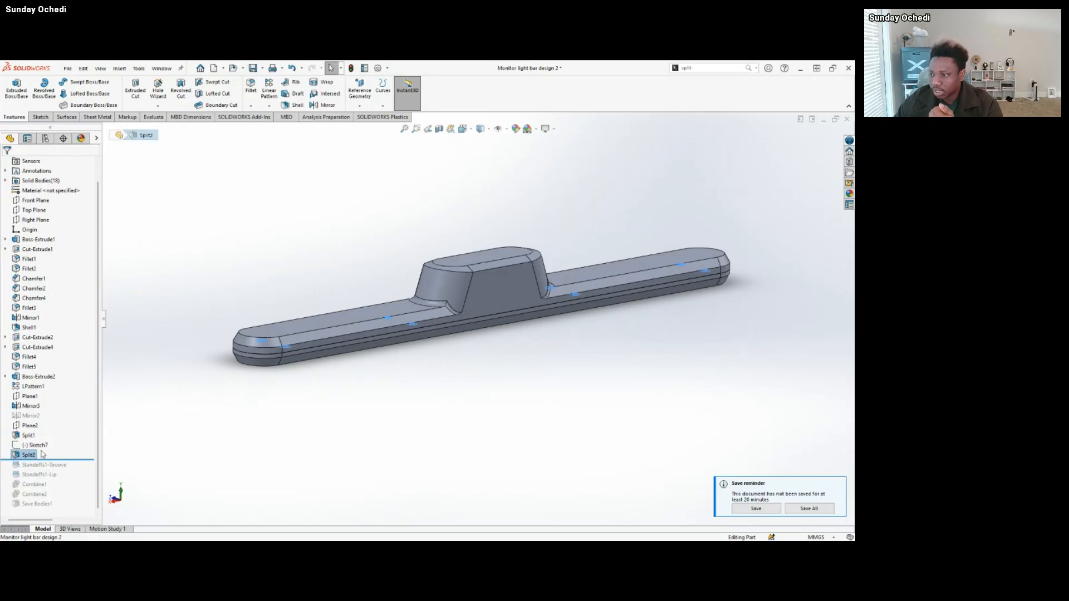
# Hide the upper housing body of the light bar to expose the standoffs inside the lower body.
pyautogui.scroll(-3, 363, 346)
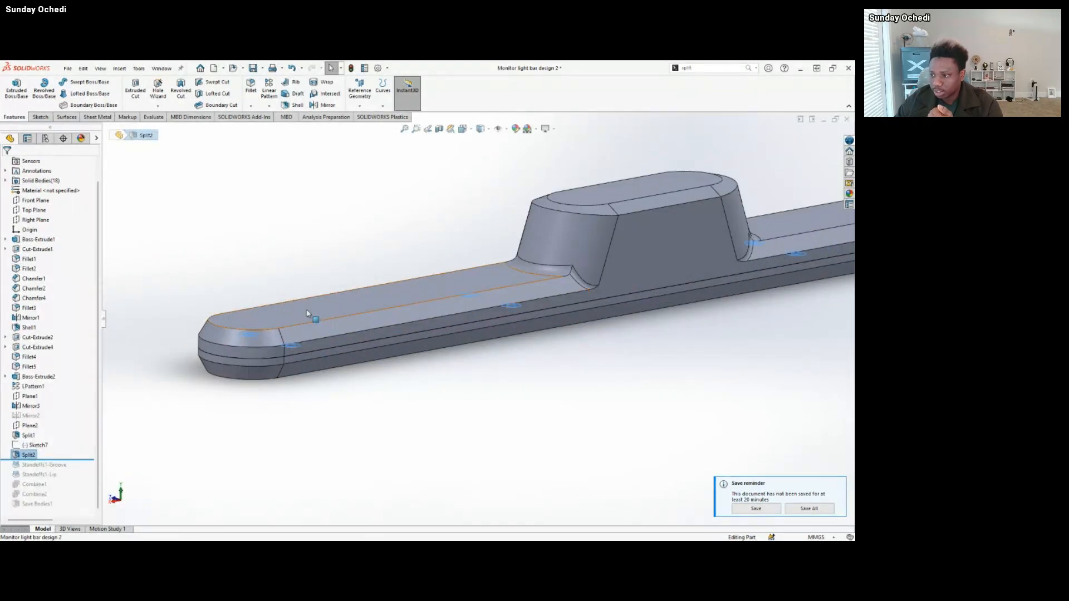
pyautogui.click(345, 298)
pyautogui.click(361, 283)
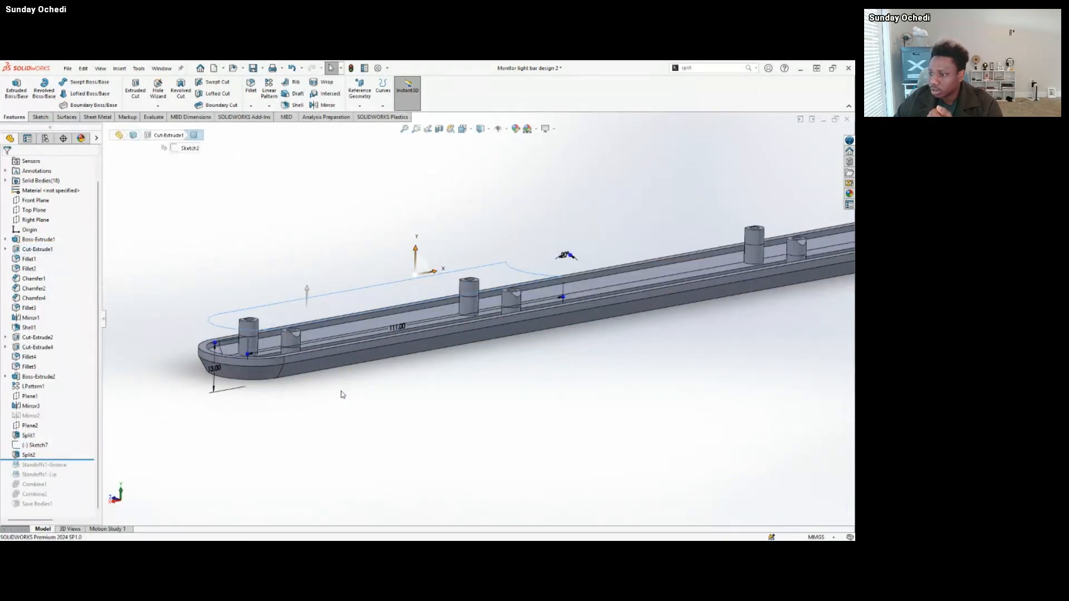
# Highlight the upper portions of the standoffs at the bar's near end and middle to inspect the split, and clear the selection.
pyautogui.scroll(-2, 299, 339)
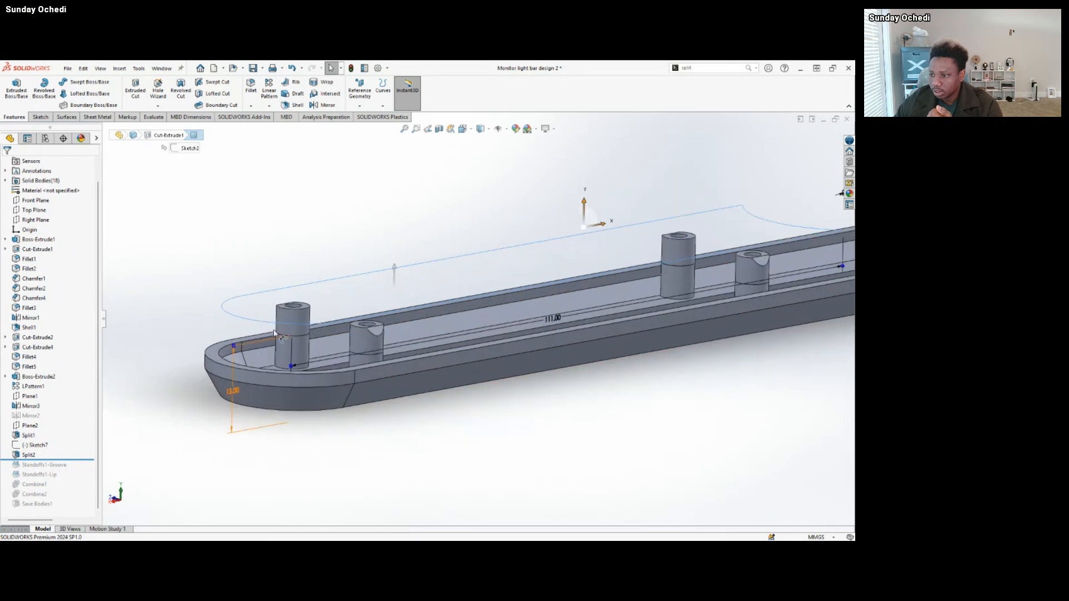
pyautogui.click(295, 327)
pyautogui.click(368, 336)
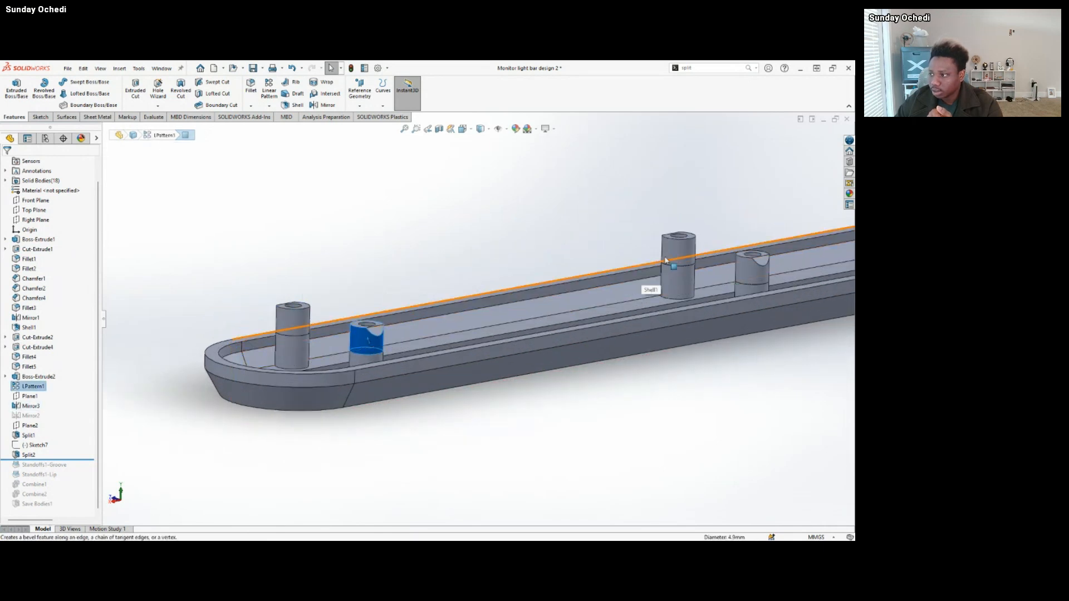
pyautogui.click(686, 252)
pyautogui.click(754, 266)
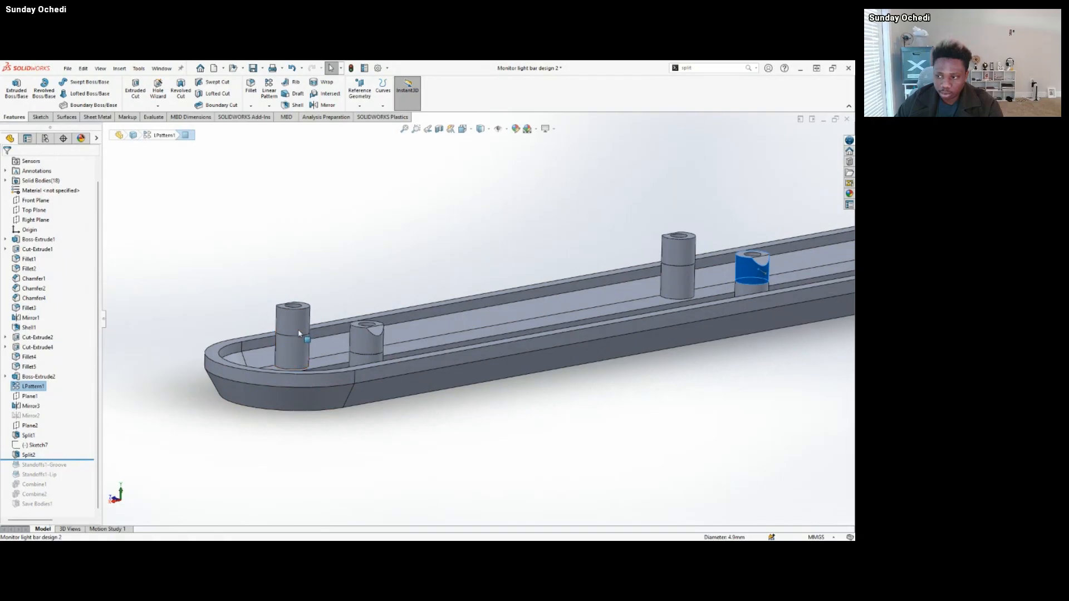
pyautogui.scroll(2, 356, 437)
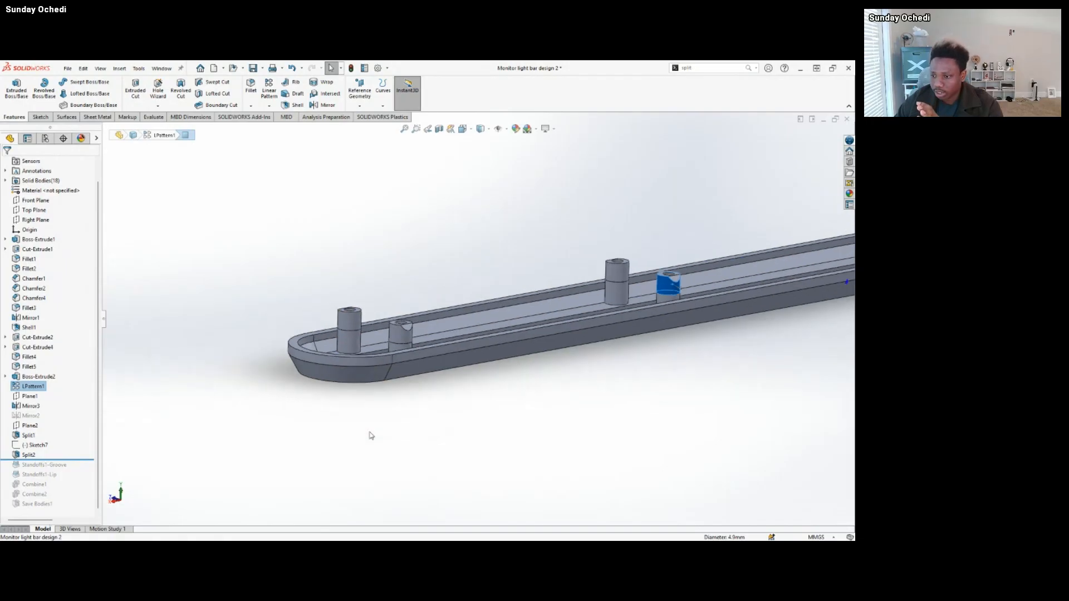
pyautogui.scroll(2, 497, 347)
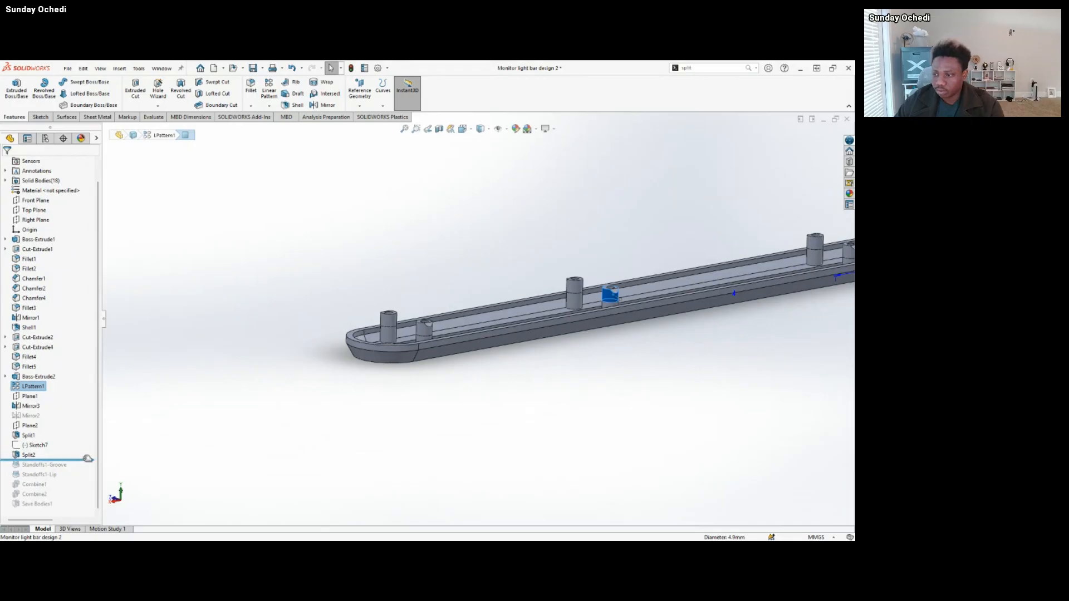
pyautogui.click(233, 390)
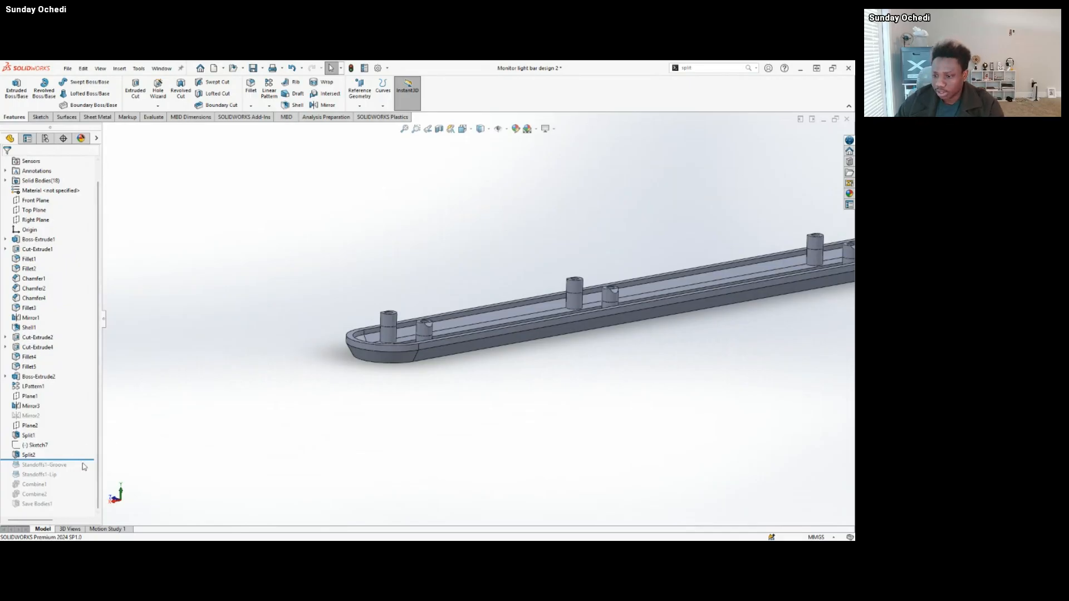
# Roll the history forward past Standoffs1-Groove and Standoffs1-Lip.
pyautogui.scroll(4, 579, 361)
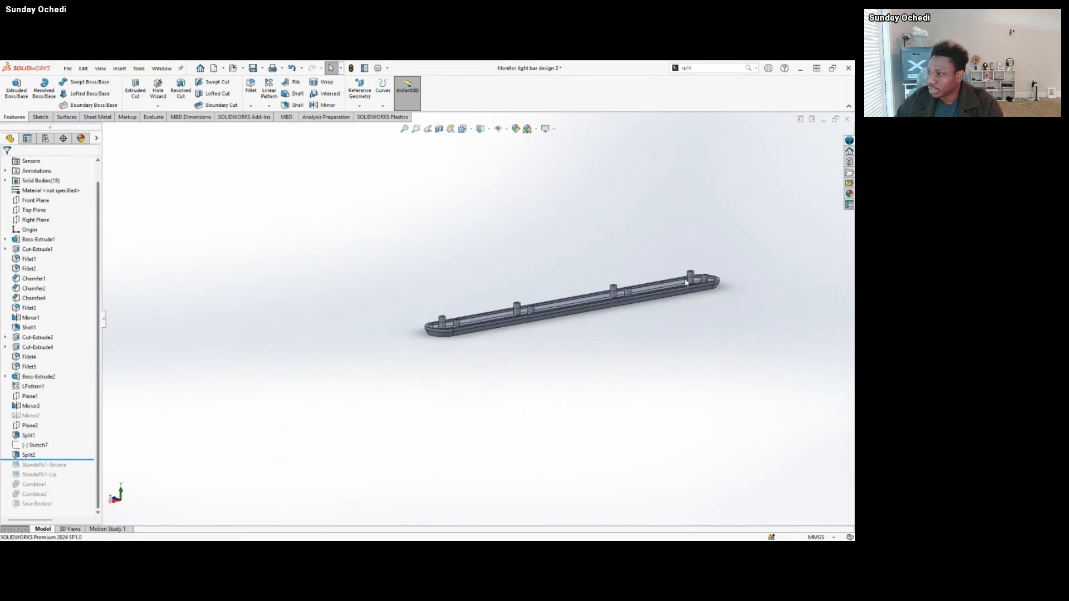
pyautogui.scroll(-3, 581, 310)
pyautogui.moveTo(343, 359); pyautogui.dragTo(353, 370, button='middle')
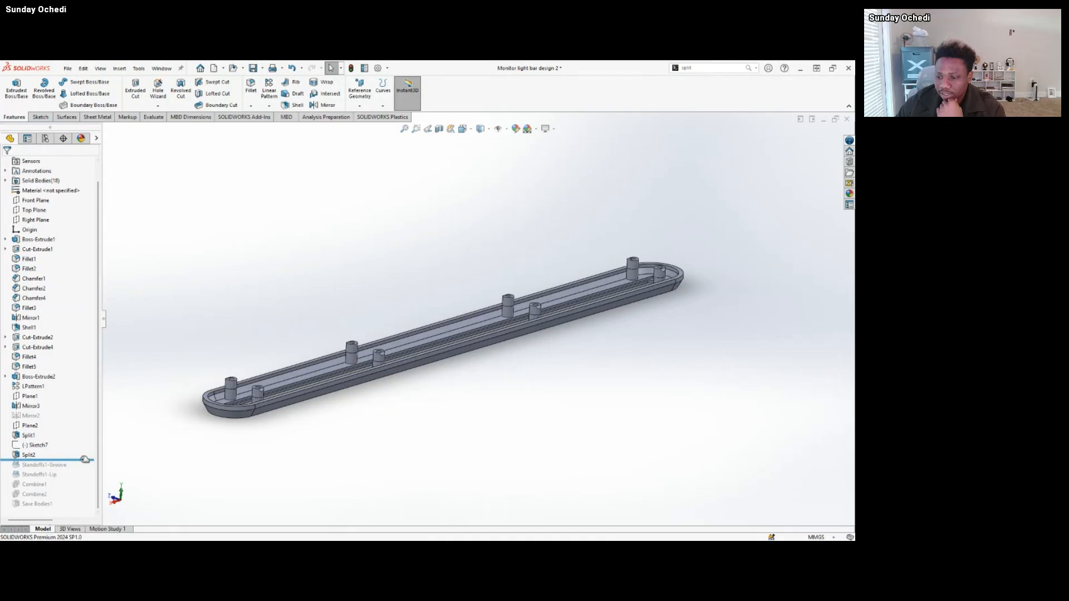
pyautogui.moveTo(86, 460); pyautogui.dragTo(73, 480)
pyautogui.scroll(-5, 210, 362)
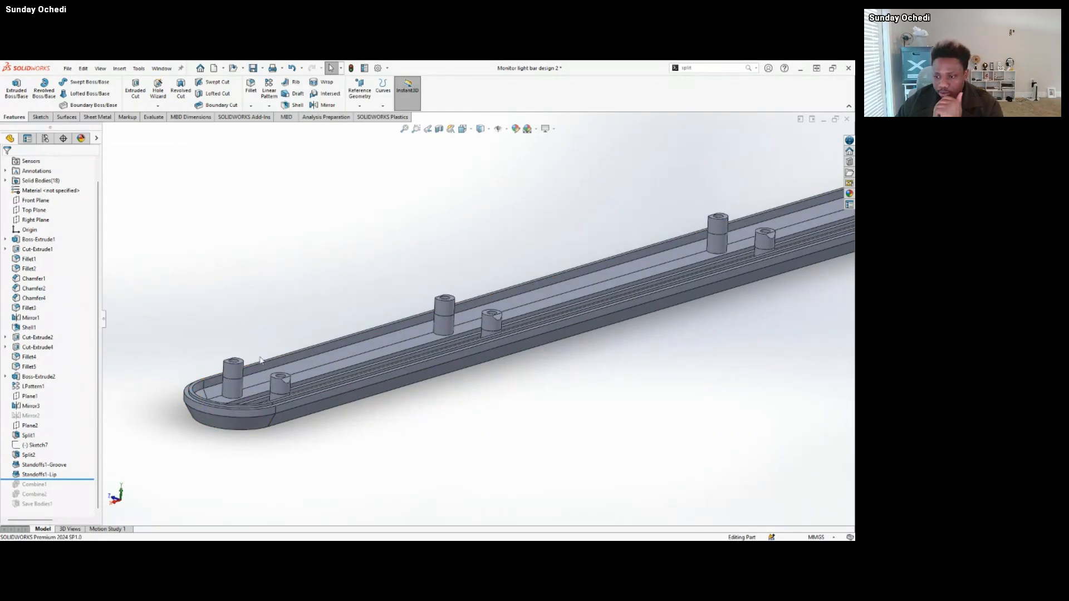
# Highlight the separate upper standoff bodies one by one, and examine them along the lipped lower body.
pyautogui.click(235, 377)
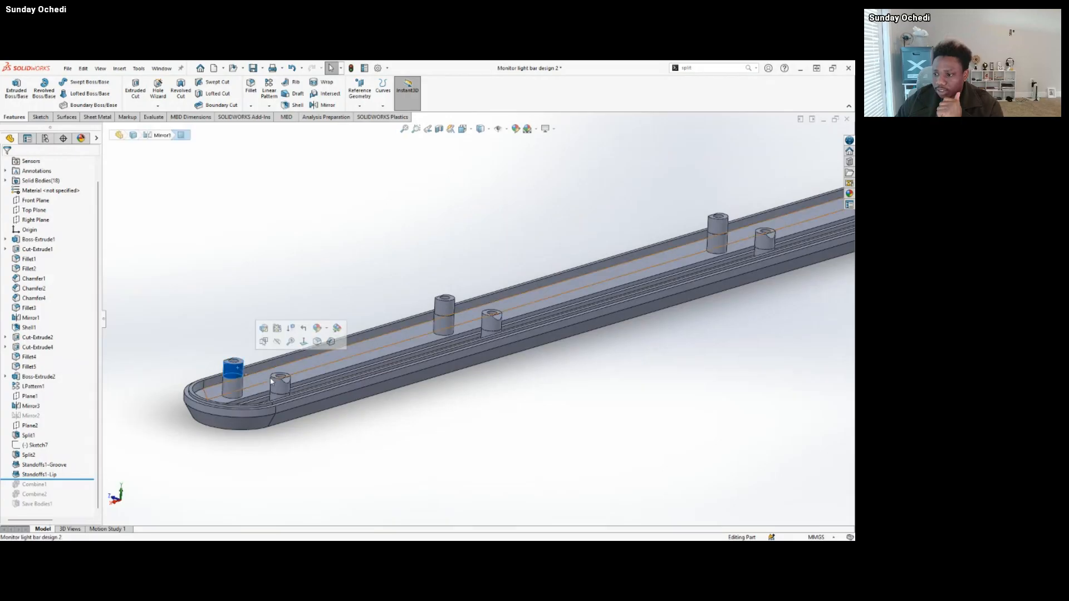
pyautogui.click(278, 383)
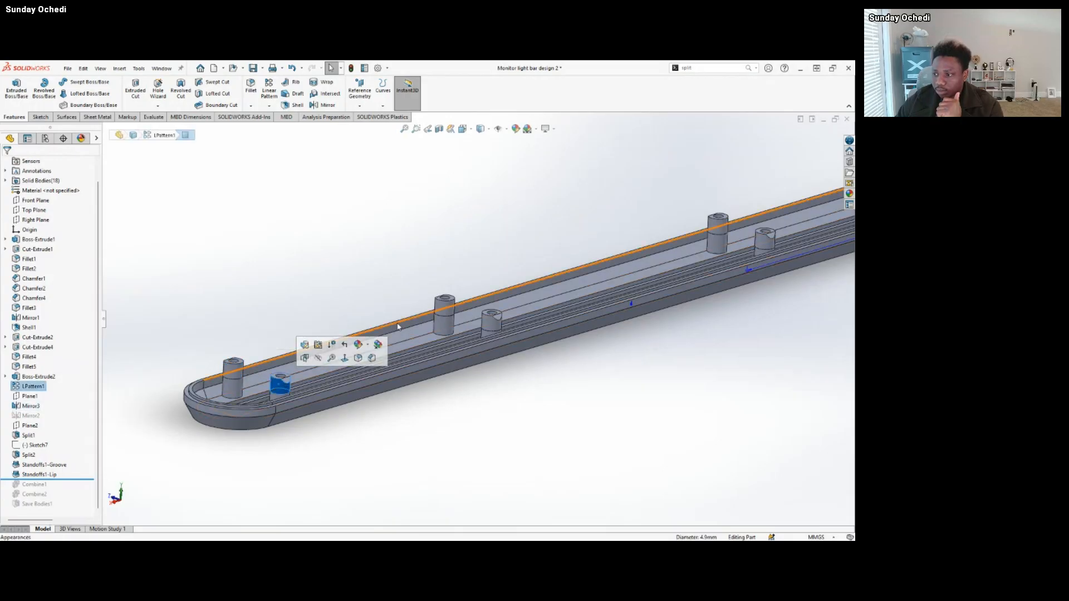
pyautogui.click(444, 308)
pyautogui.click(491, 323)
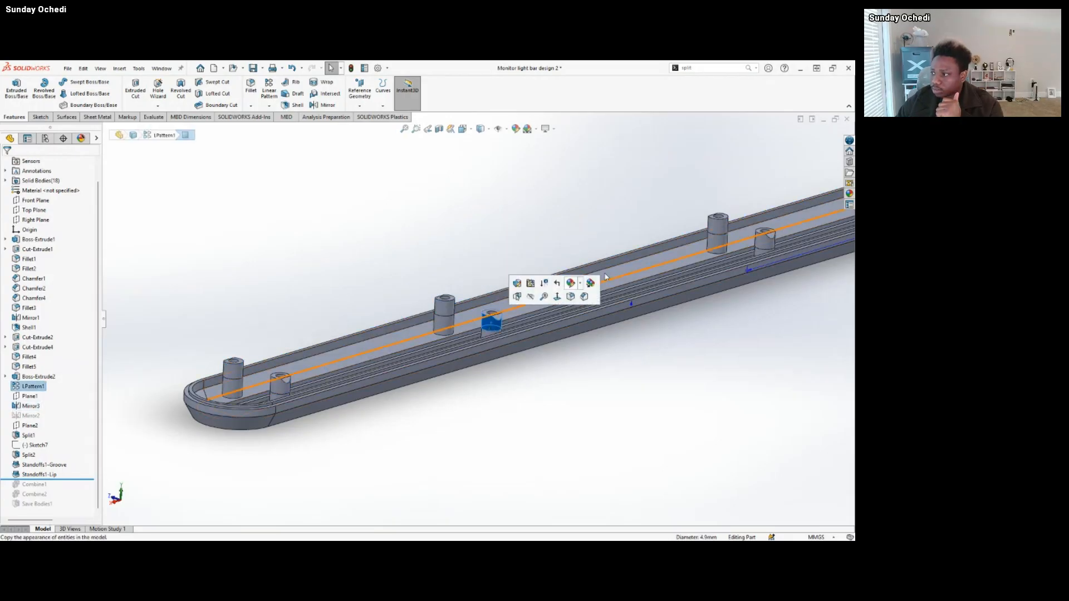
pyautogui.click(722, 226)
pyautogui.scroll(5, 445, 413)
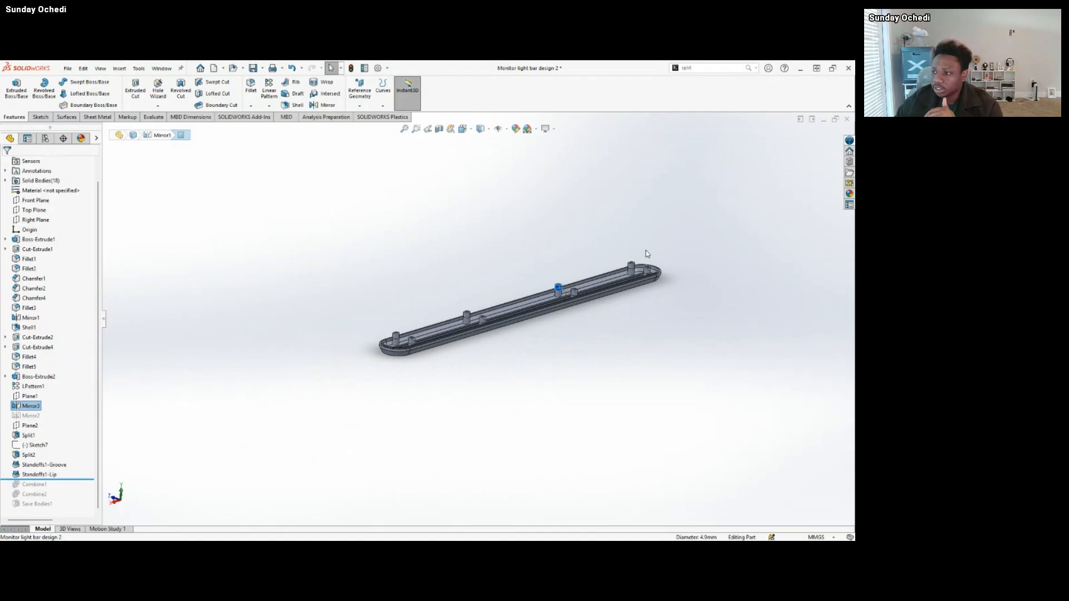
pyautogui.scroll(-5, 593, 292)
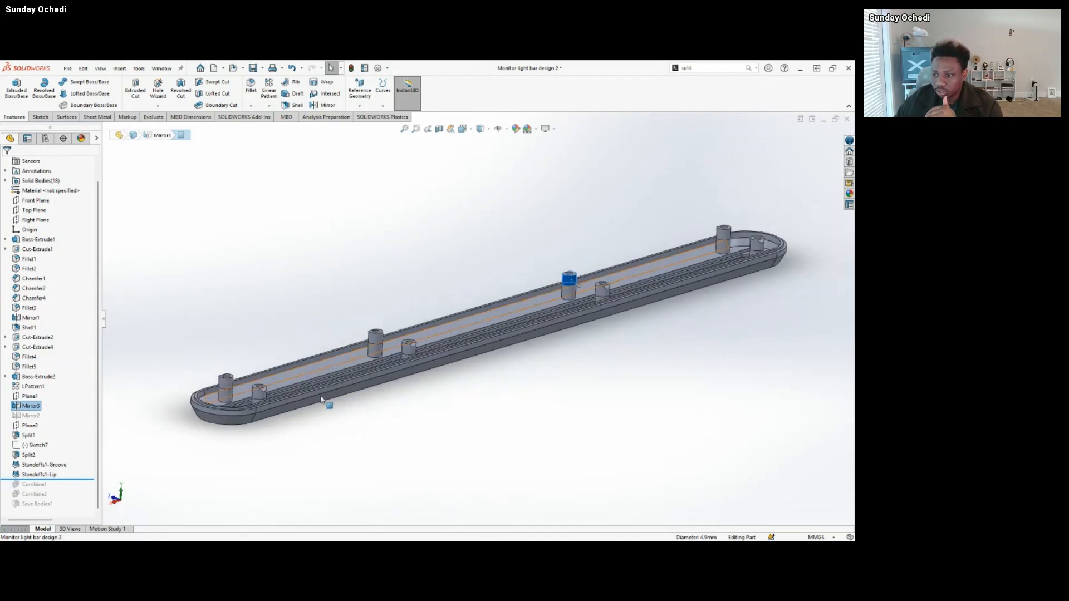
pyautogui.scroll(-4, 244, 406)
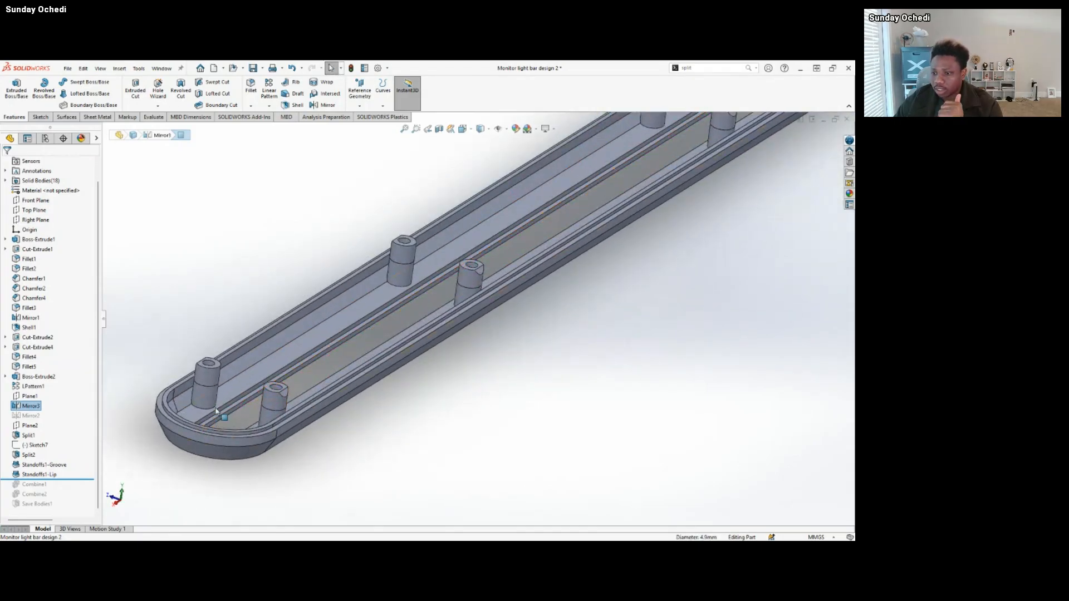
# Roll the history forward past Combine1, and open its definition to inspect the bodies it joins.
pyautogui.moveTo(71, 480); pyautogui.dragTo(60, 488)
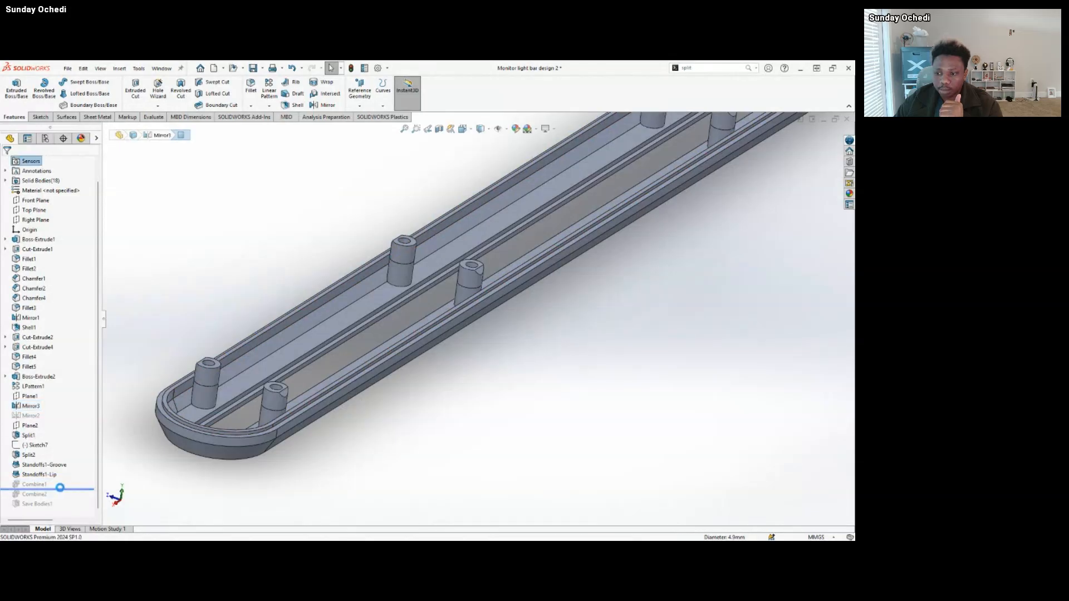
pyautogui.click(38, 488)
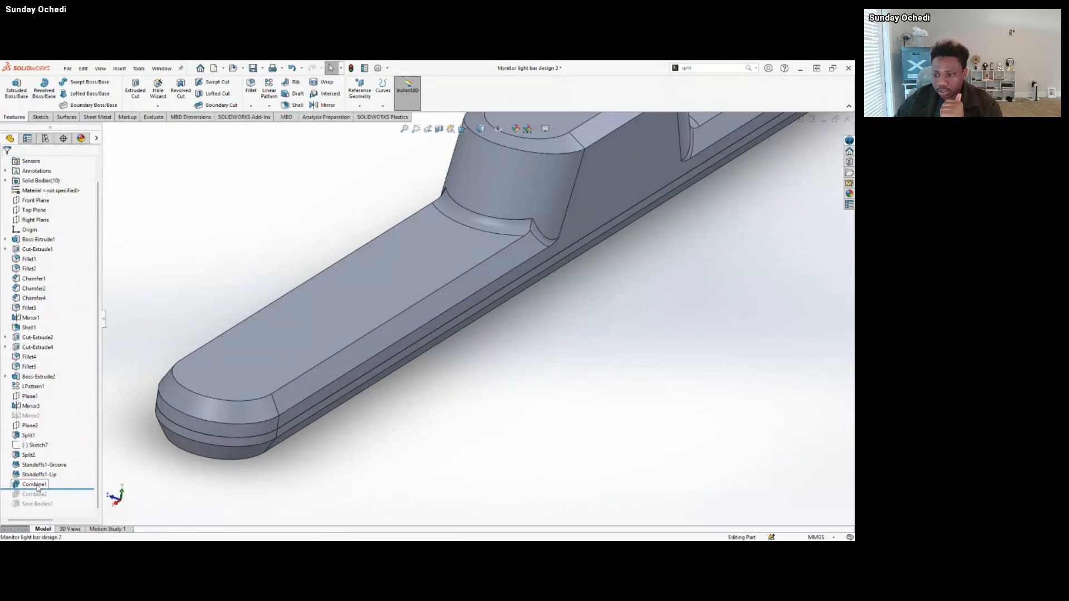
pyautogui.click(45, 467)
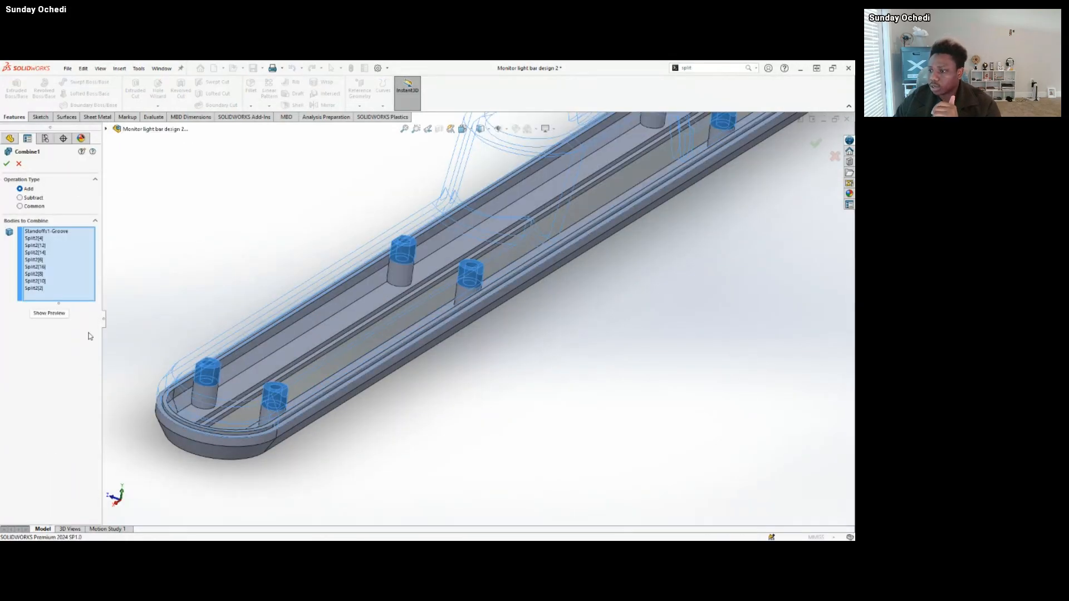
pyautogui.scroll(5, 368, 334)
pyautogui.moveTo(367, 378); pyautogui.dragTo(343, 341, button='middle')
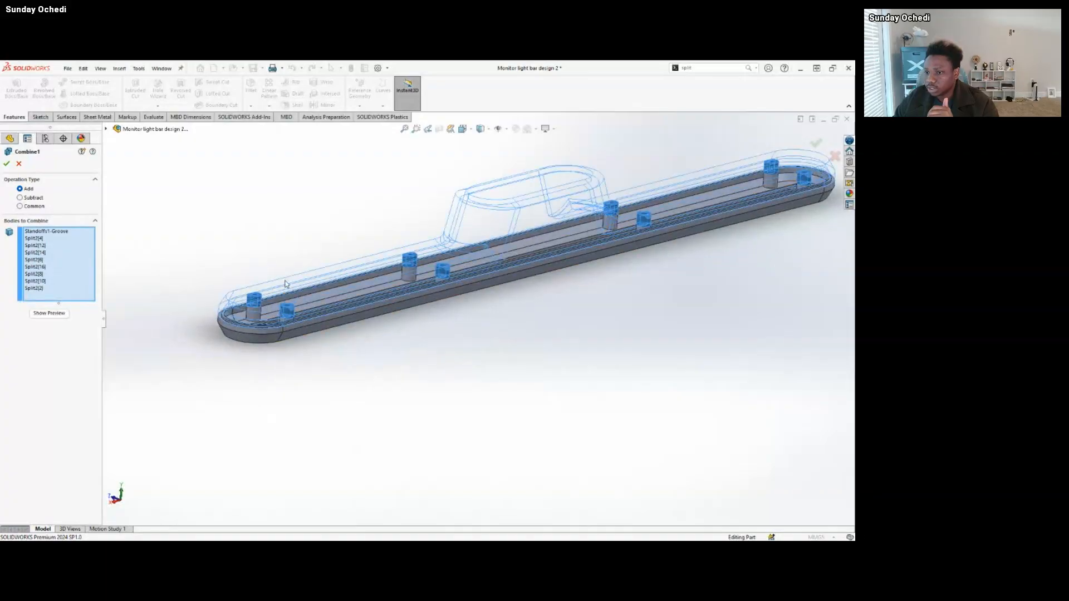
pyautogui.scroll(-3, 286, 293)
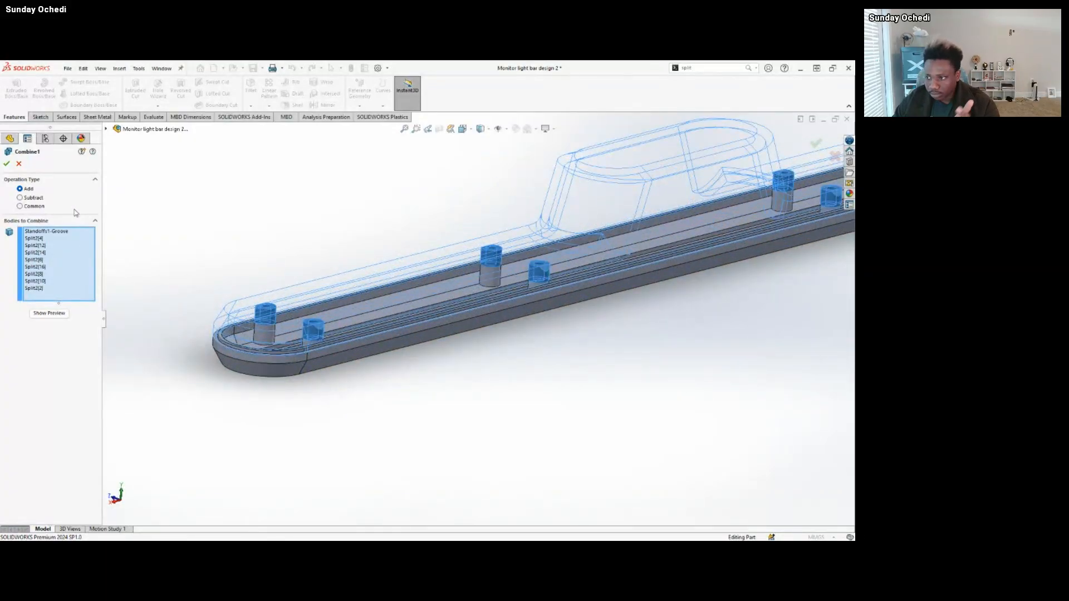
pyautogui.scroll(-3, 372, 285)
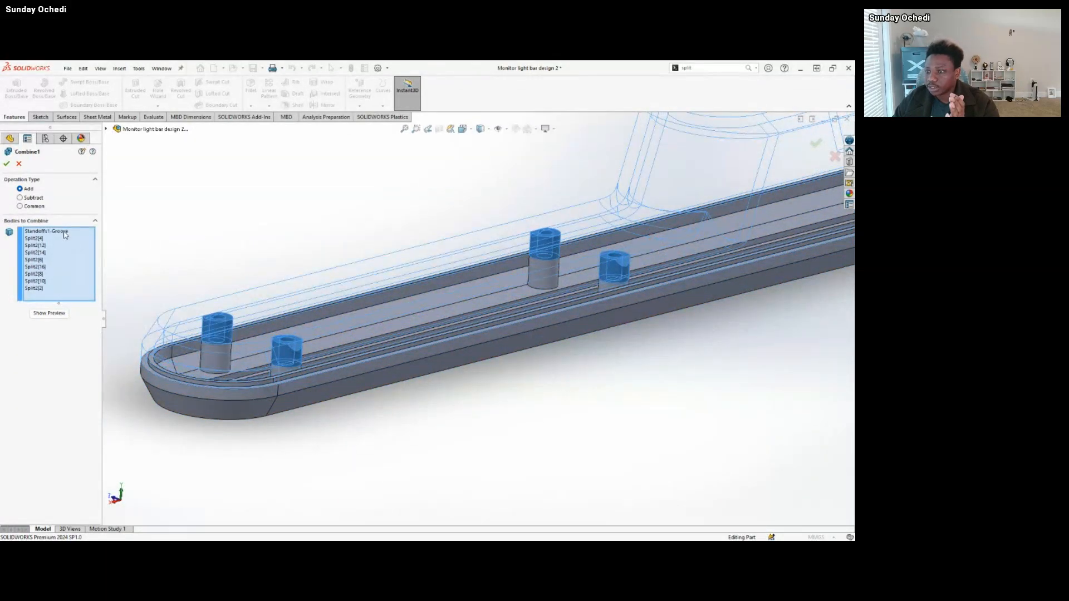
# Check the Standoffs1-Groove and Split2 bodies listed under Combine1's Add operation, and accept the feature.
pyautogui.click(64, 235)
pyautogui.click(39, 240)
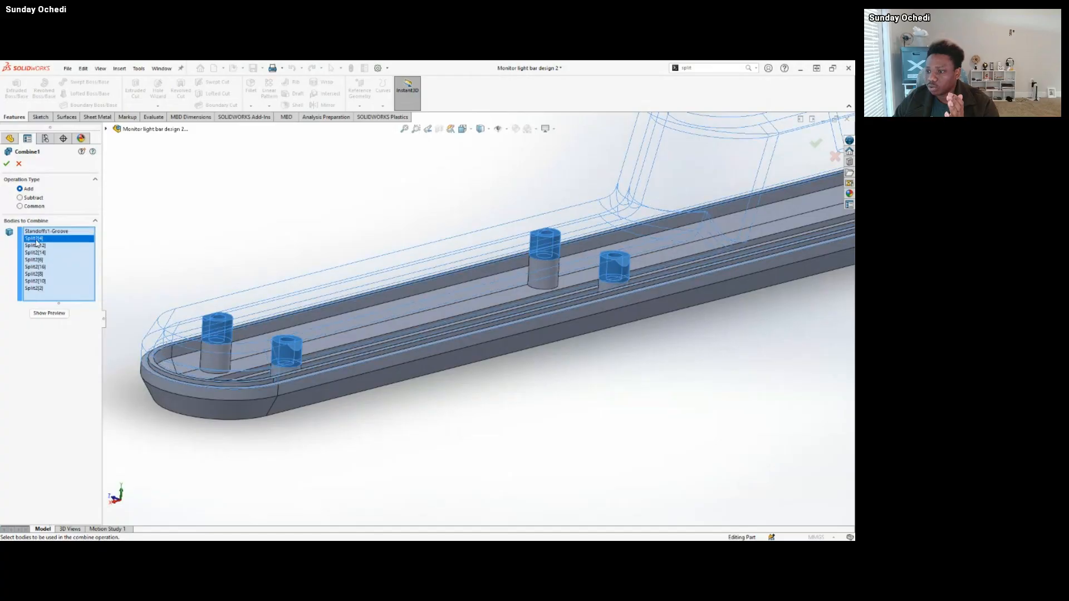
pyautogui.click(39, 246)
pyautogui.click(40, 253)
pyautogui.click(44, 268)
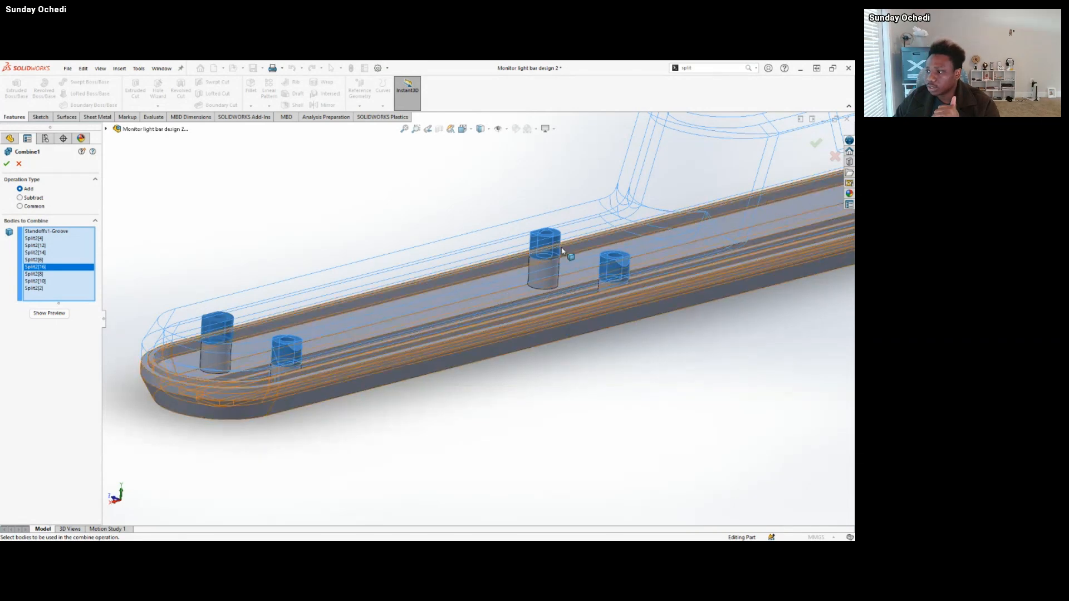
pyautogui.scroll(3, 633, 254)
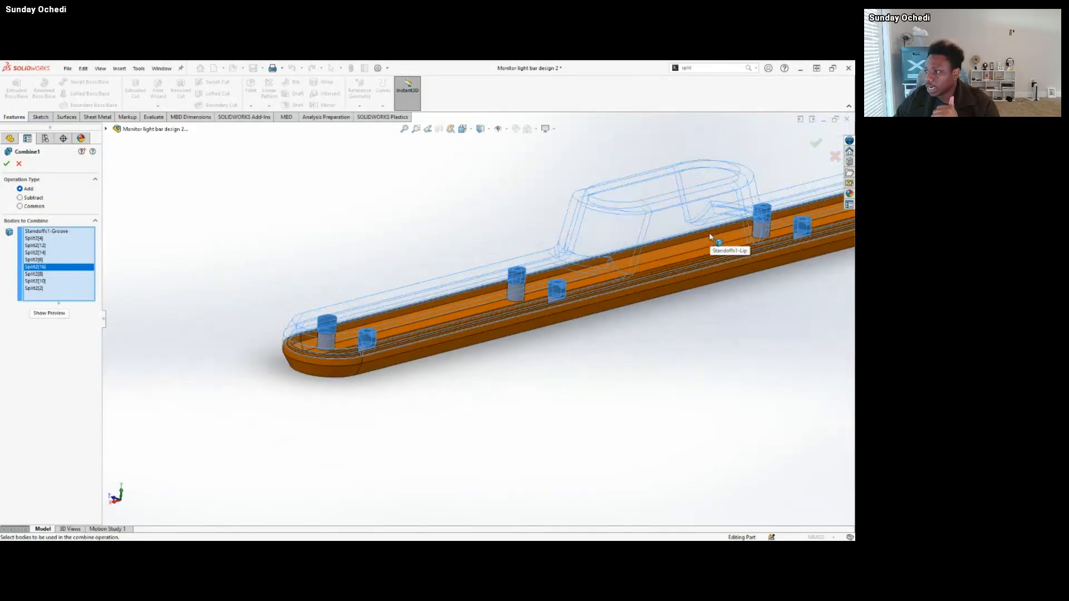
pyautogui.scroll(3, 710, 235)
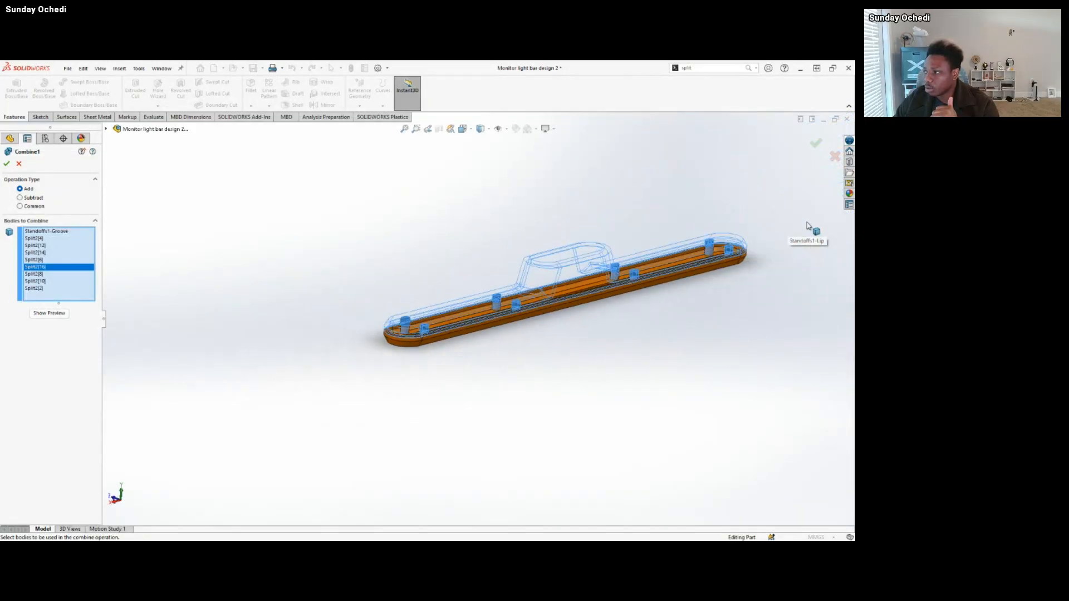
pyautogui.scroll(-3, 685, 245)
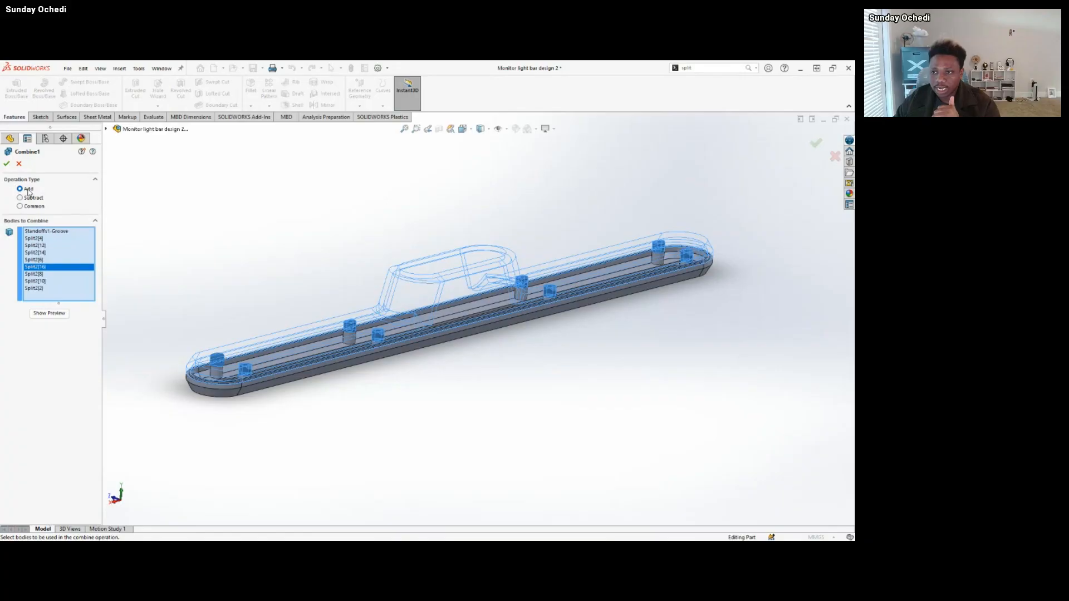
pyautogui.click(7, 164)
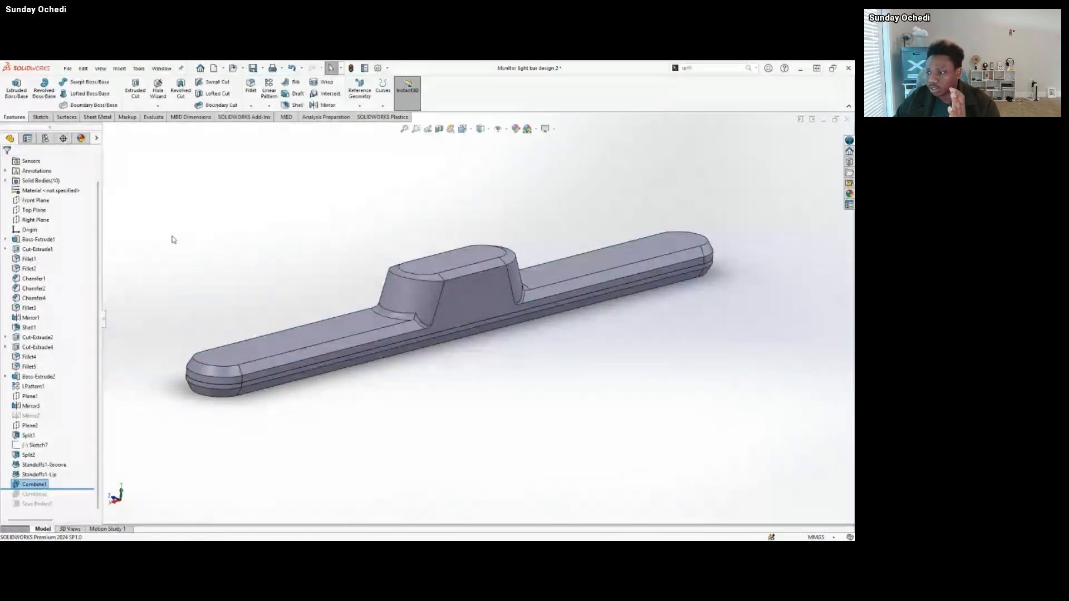
# Roll the history forward past Combine2, and open that feature's definition.
pyautogui.click(35, 484)
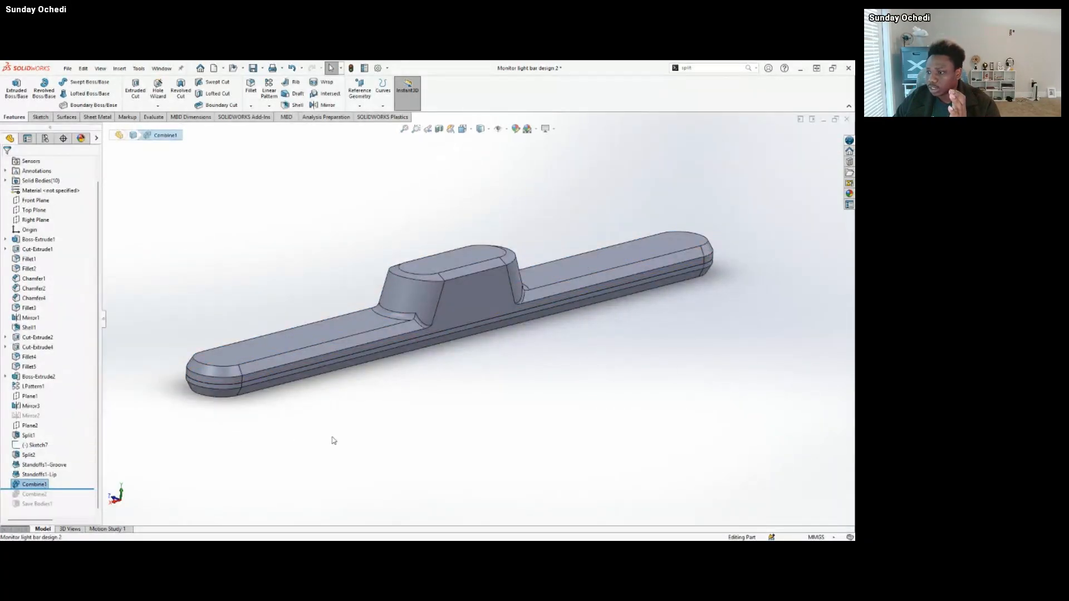
pyautogui.scroll(1, 336, 426)
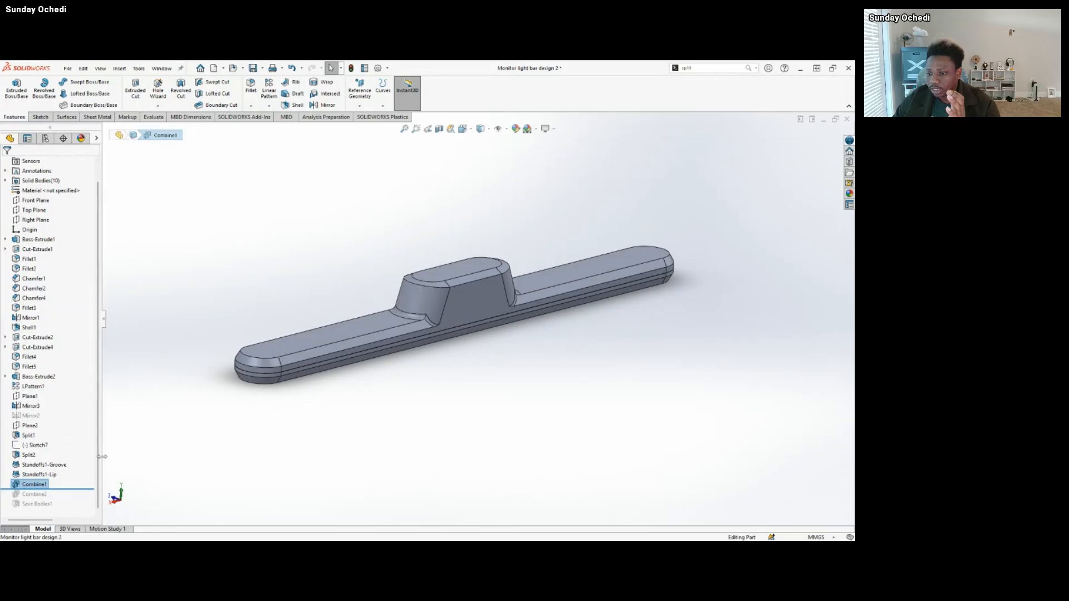
pyautogui.moveTo(45, 490); pyautogui.dragTo(45, 499)
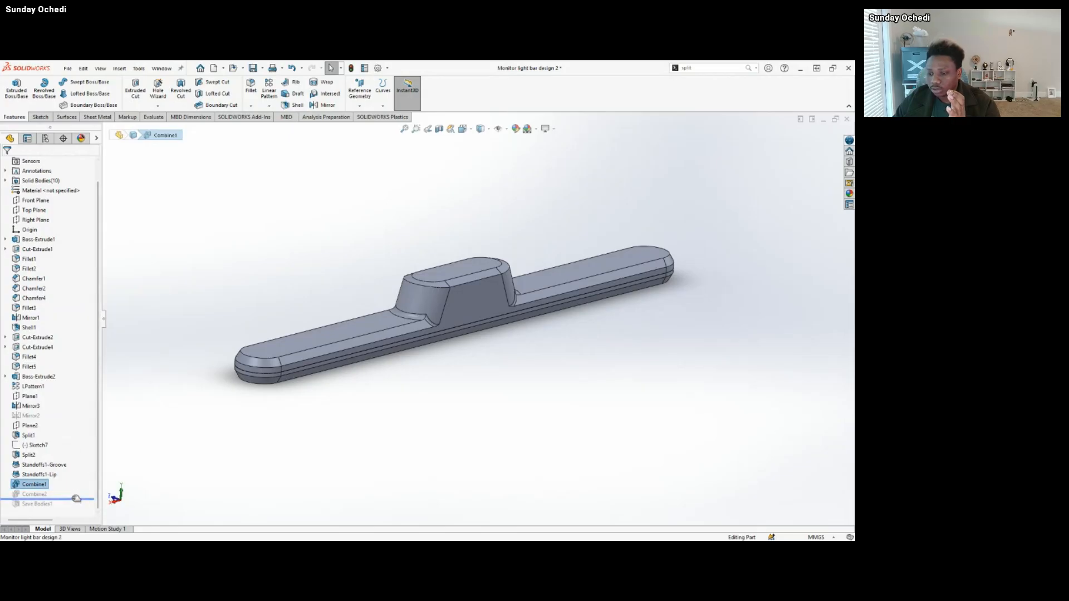
pyautogui.click(44, 495)
pyautogui.click(52, 470)
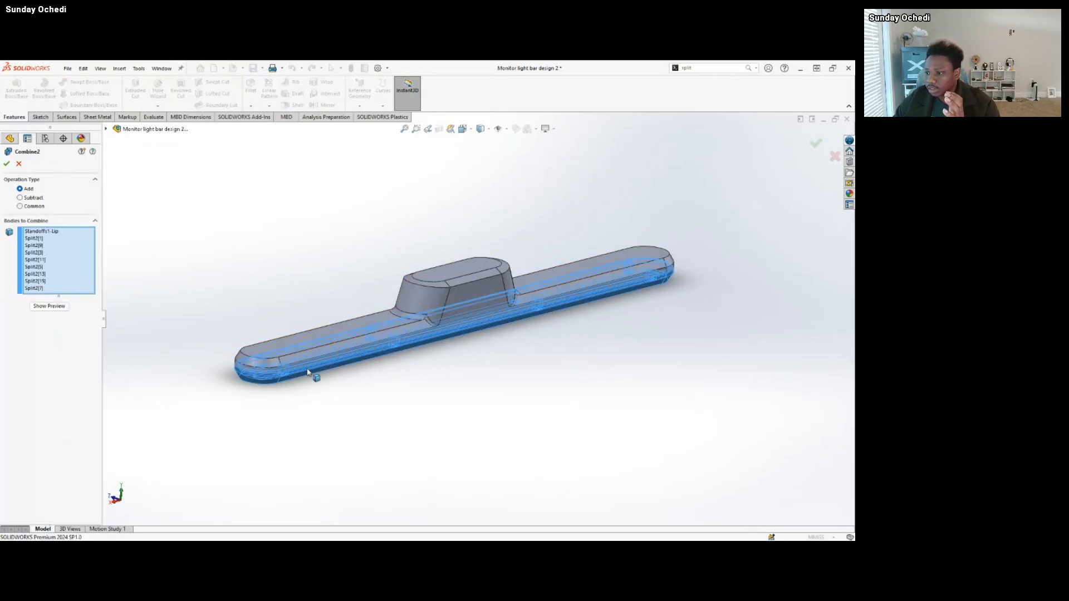
# Examine from below the lipped lower body and standoff bodies joined by Combine2's Add operation, and accept the feature.
pyautogui.scroll(-3, 308, 375)
pyautogui.moveTo(309, 397); pyautogui.dragTo(256, 294, button='middle')
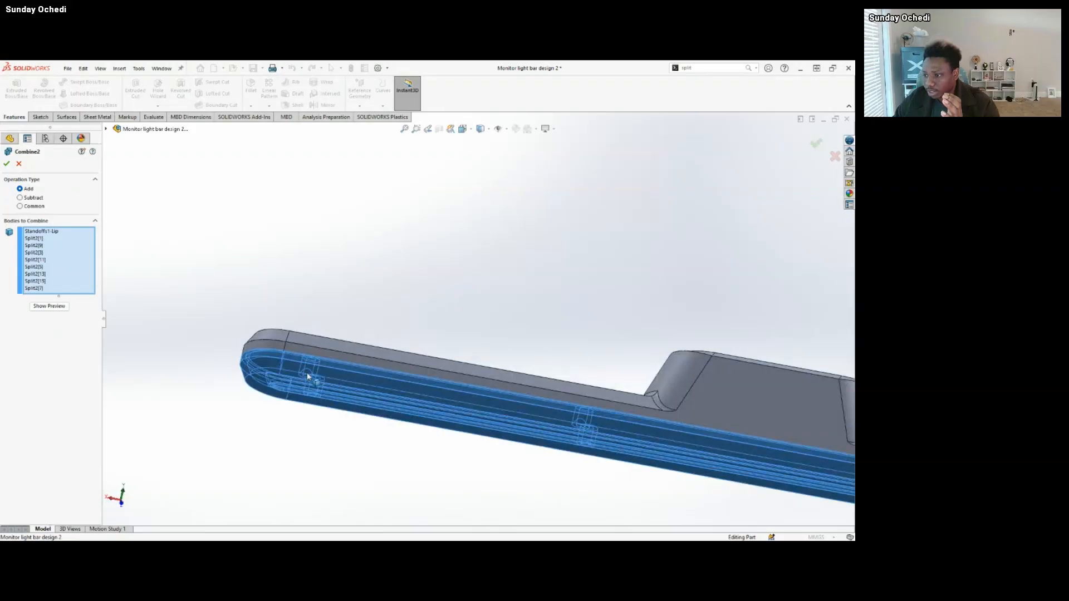
pyautogui.moveTo(308, 376); pyautogui.dragTo(294, 320, button='middle')
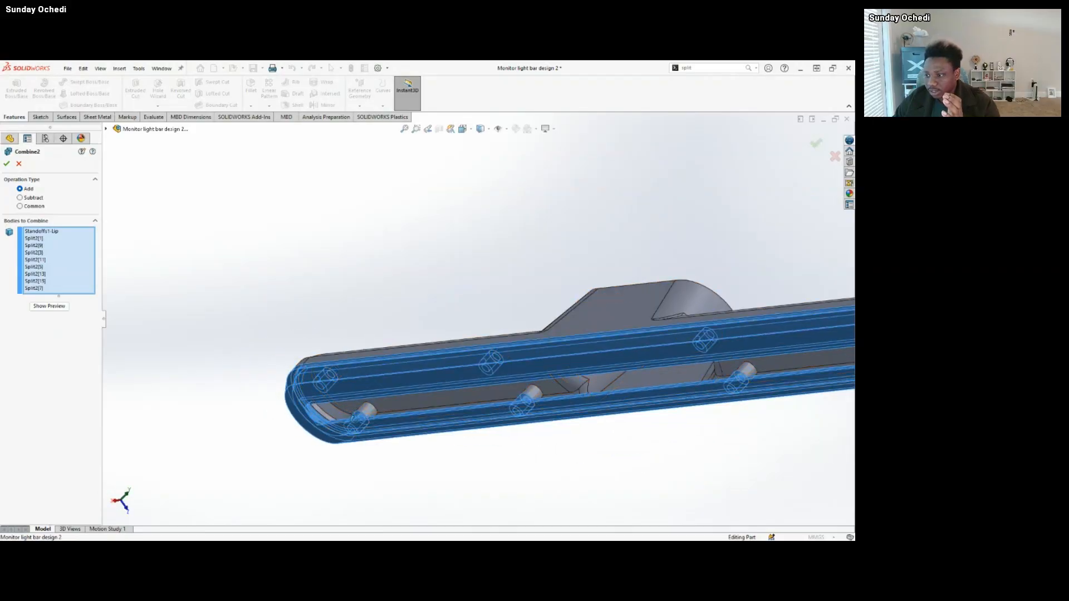
pyautogui.moveTo(353, 417); pyautogui.dragTo(362, 427, button='middle')
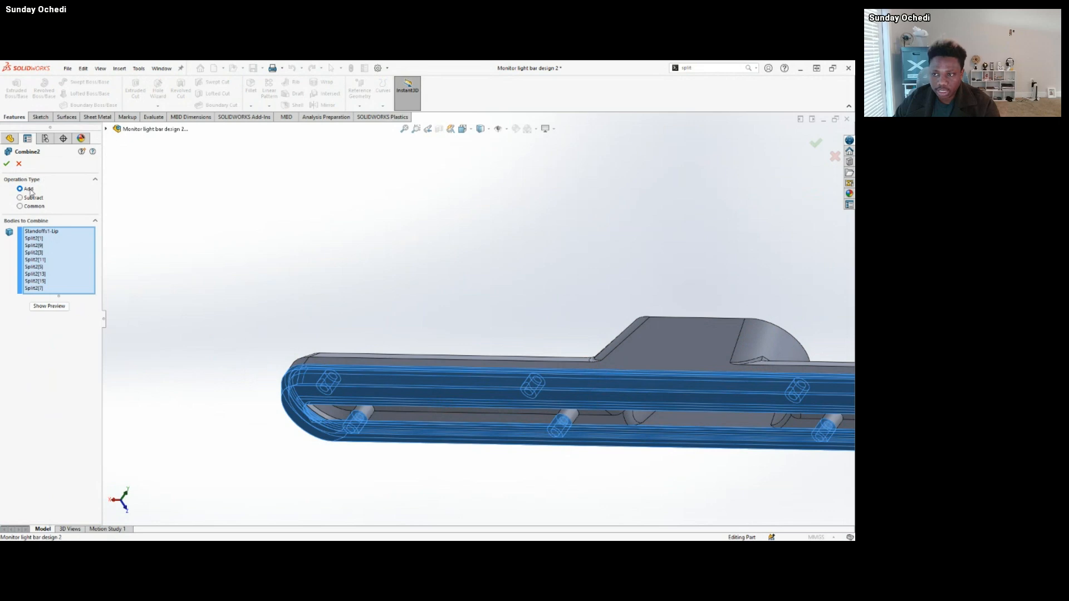
pyautogui.click(7, 163)
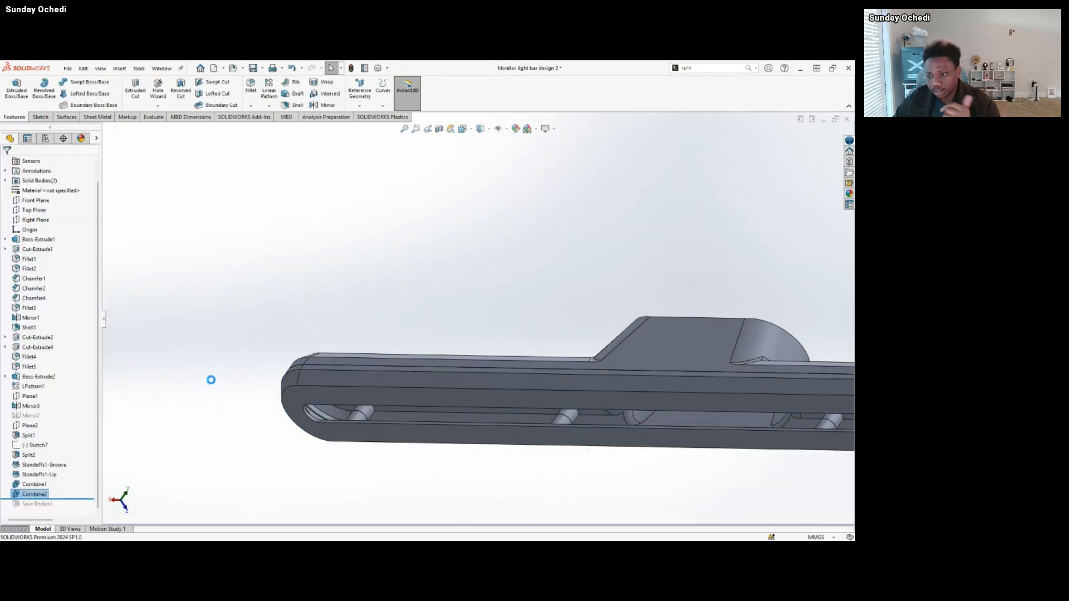
# List the part's solid bodies and highlight the Combine1 and Combine2 bodies in turn to identify the upper and lower housings.
pyautogui.moveTo(210, 377); pyautogui.dragTo(621, 375, button='middle')
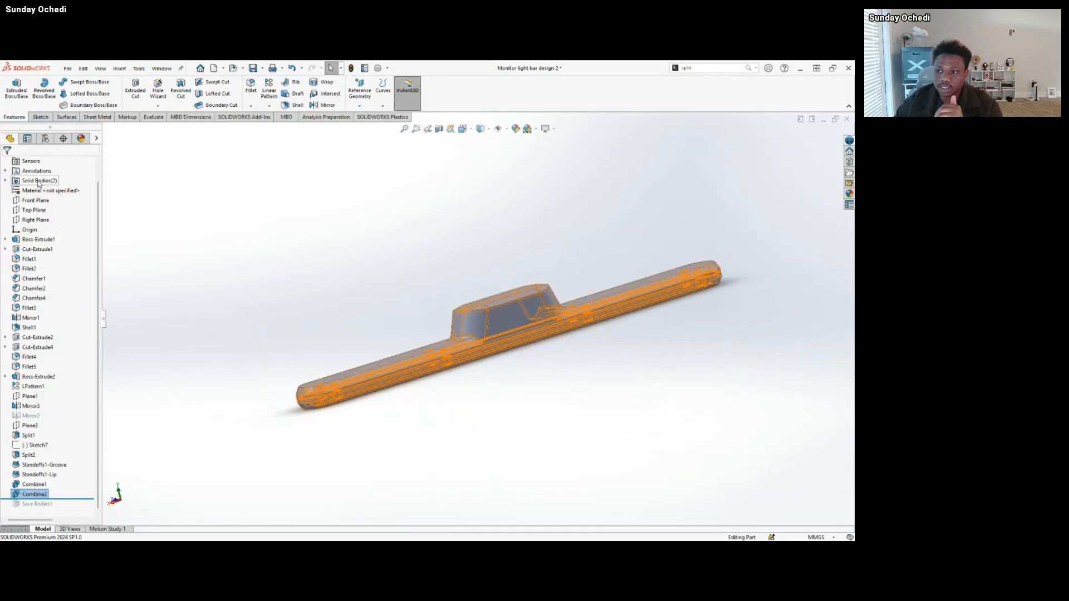
pyautogui.click(15, 182)
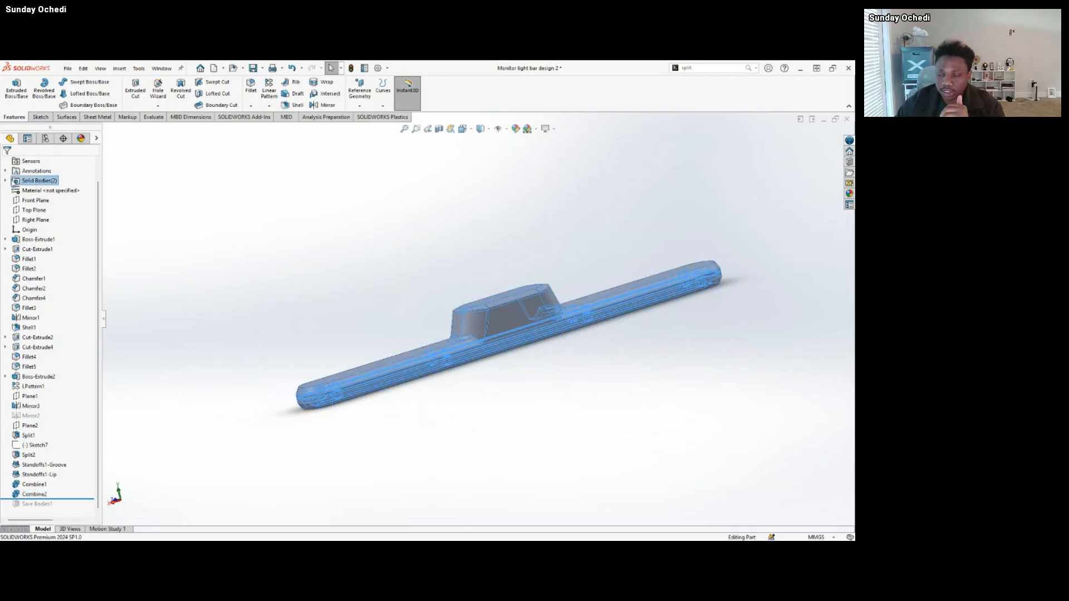
pyautogui.click(6, 181)
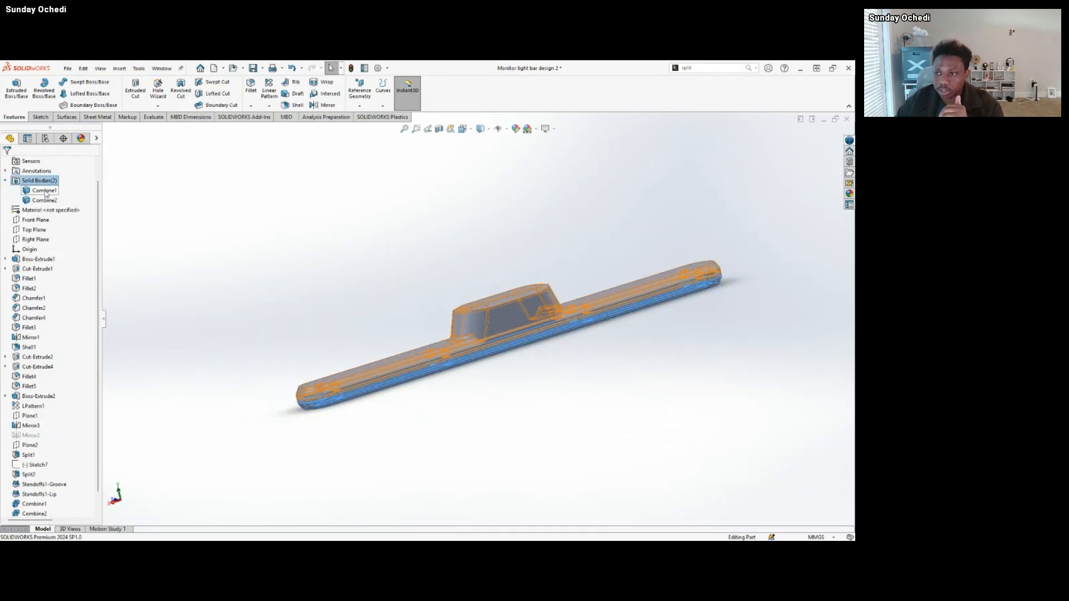
pyautogui.rightClick(46, 191)
pyautogui.click(46, 191)
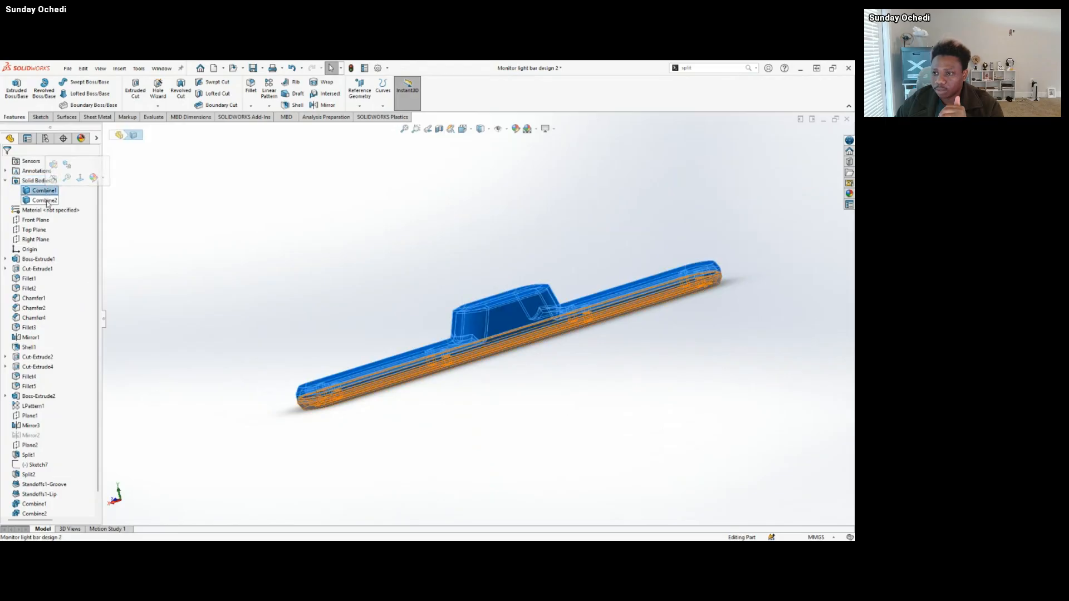
pyautogui.click(45, 200)
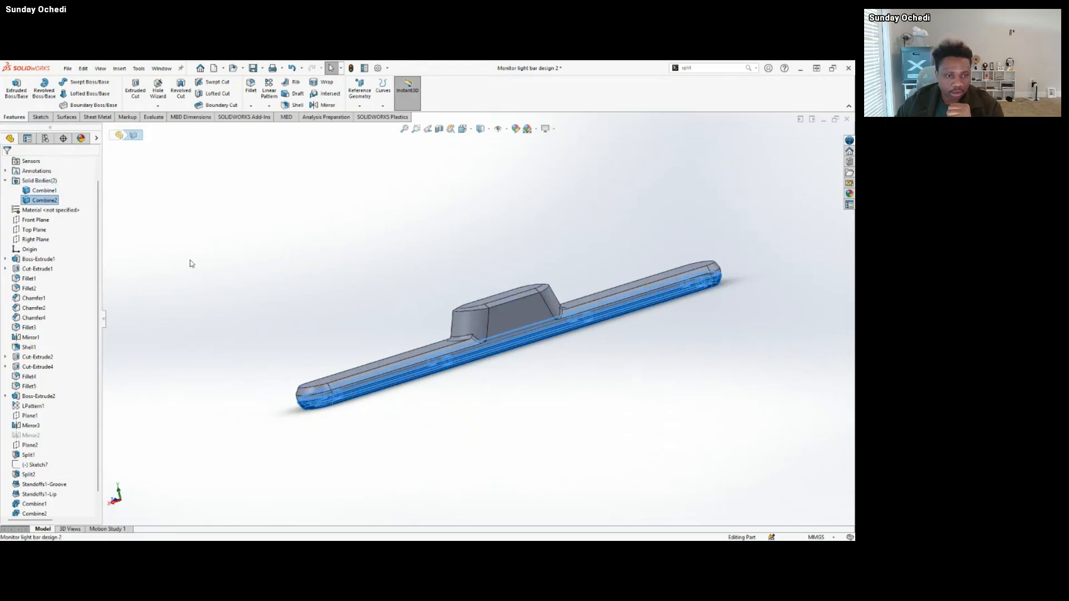
pyautogui.click(7, 182)
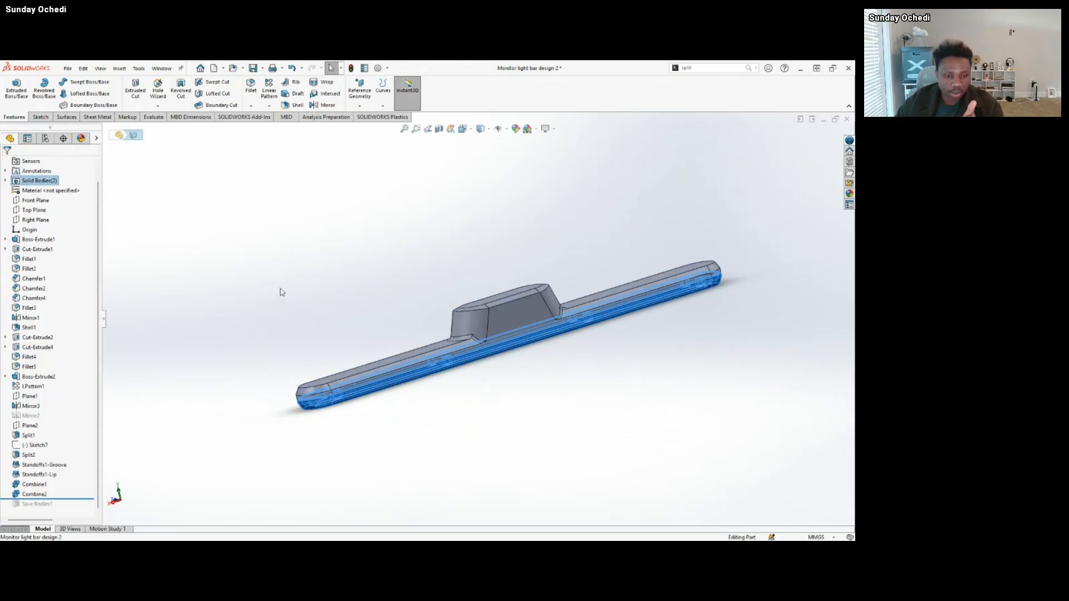
# Clear the body selection and roll the history forward past Save Bodies1.
pyautogui.scroll(2, 601, 337)
pyautogui.scroll(-2, 600, 338)
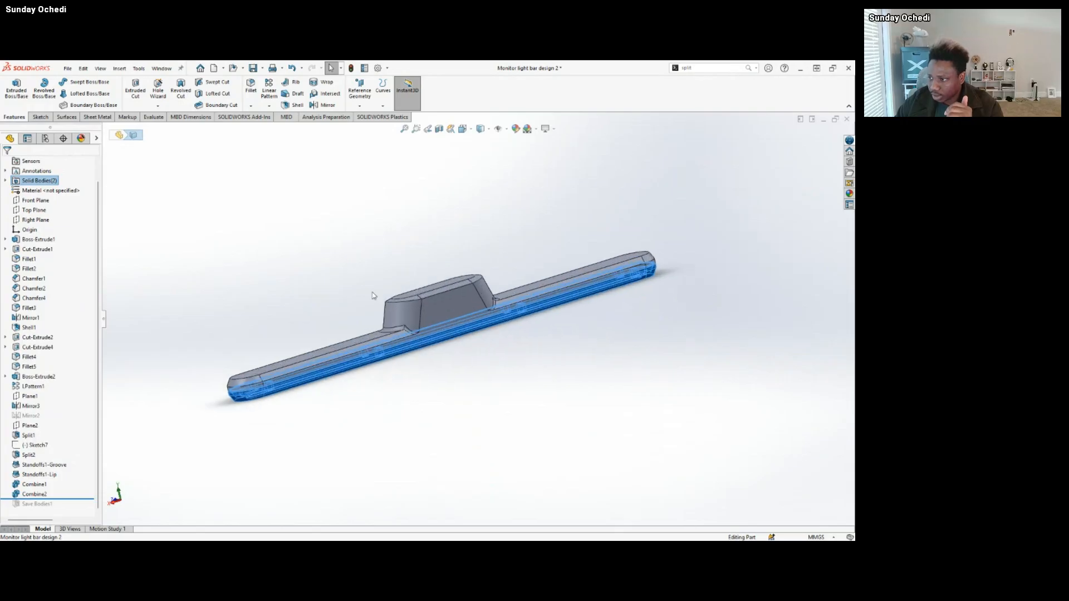
pyautogui.moveTo(374, 296); pyautogui.dragTo(379, 326, button='middle')
pyautogui.click(304, 285)
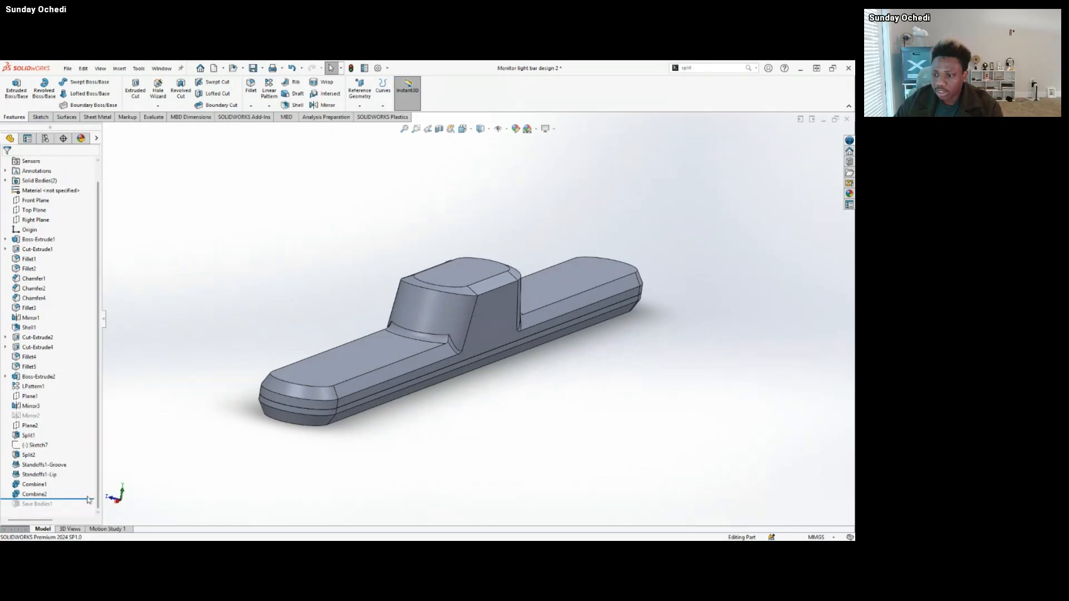
pyautogui.moveTo(85, 499); pyautogui.dragTo(83, 509)
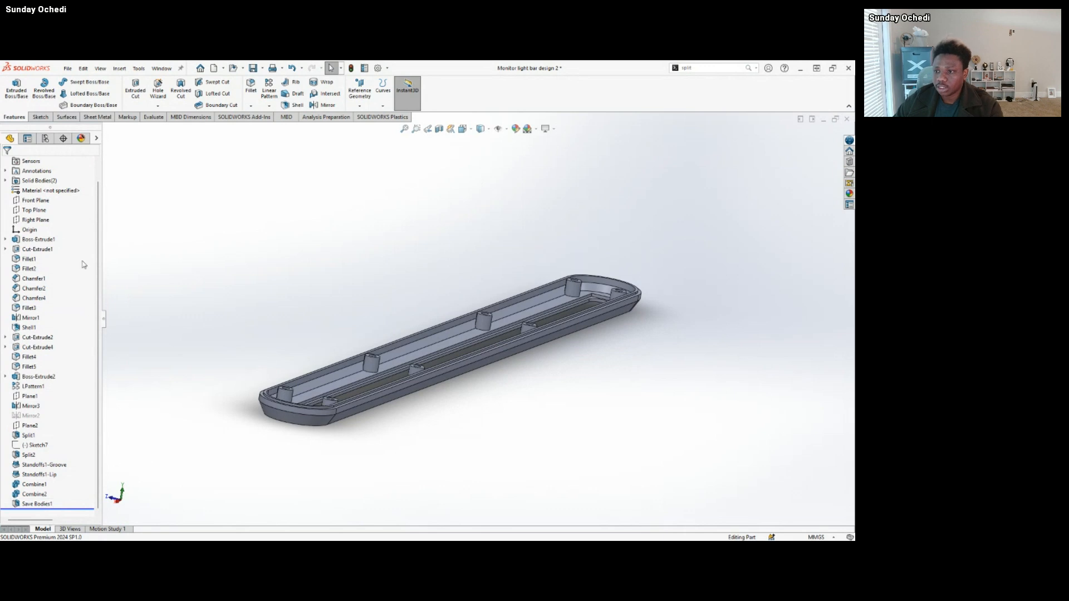
# Inspect the saved bodies in the solid bodies list and point out the Save Bodies command without running it.
pyautogui.scroll(2, 11, 192)
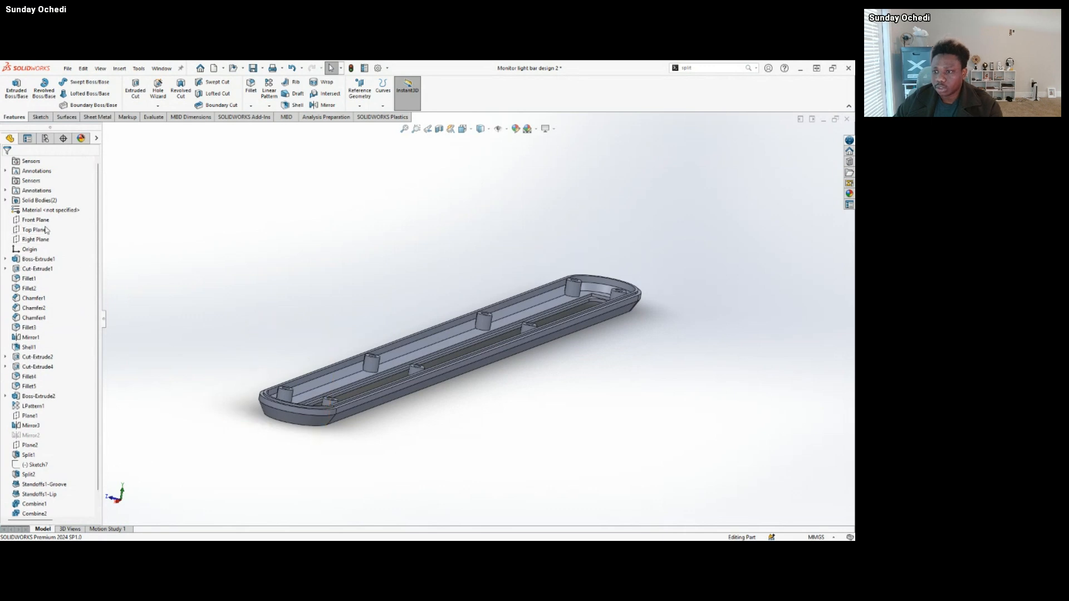
pyautogui.click(5, 200)
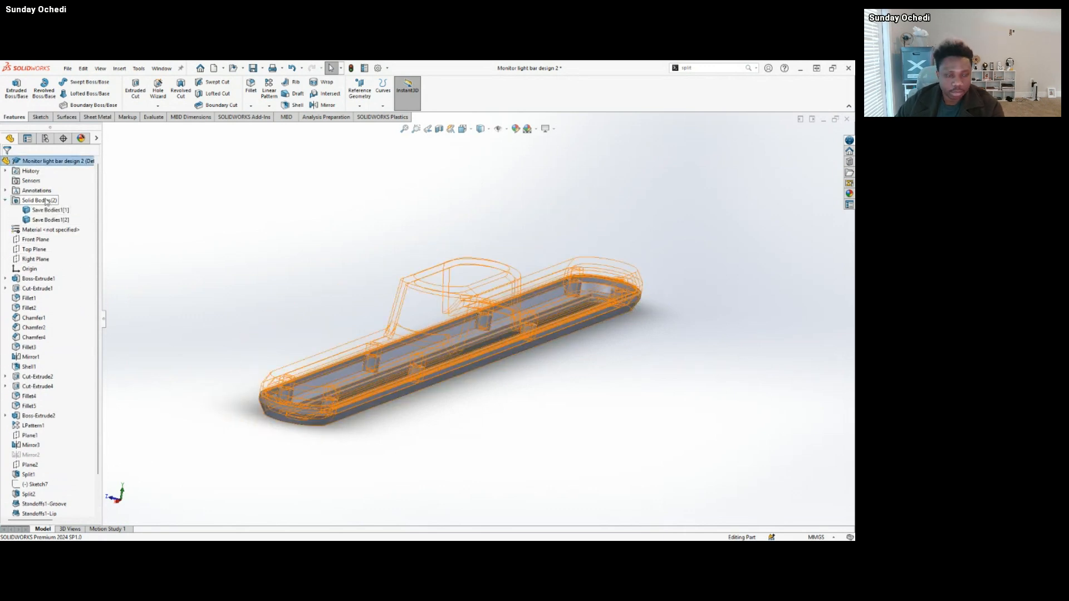
pyautogui.rightClick(47, 202)
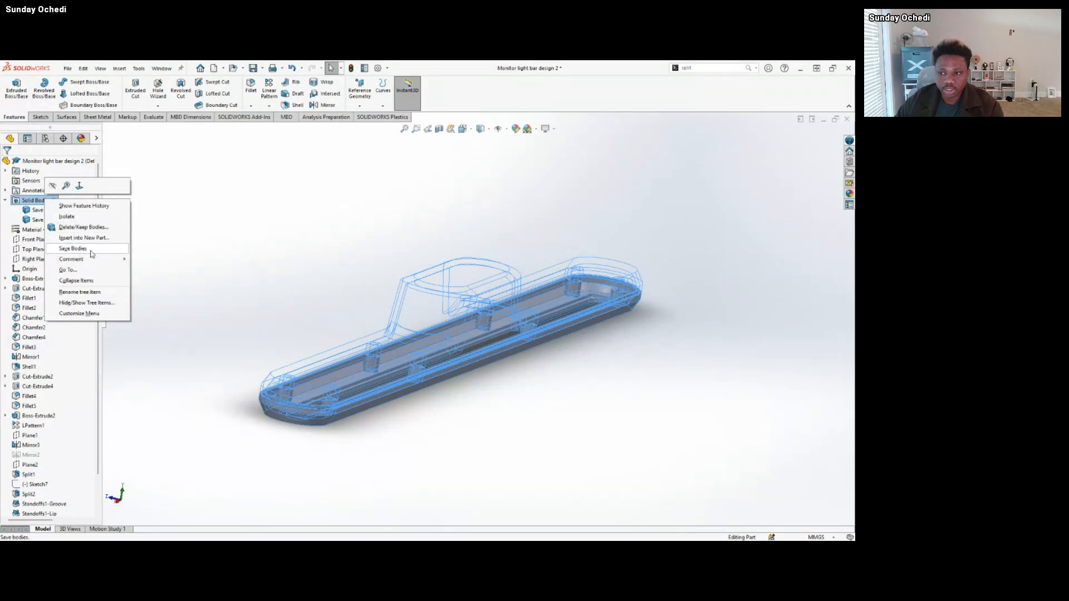
pyautogui.click(217, 220)
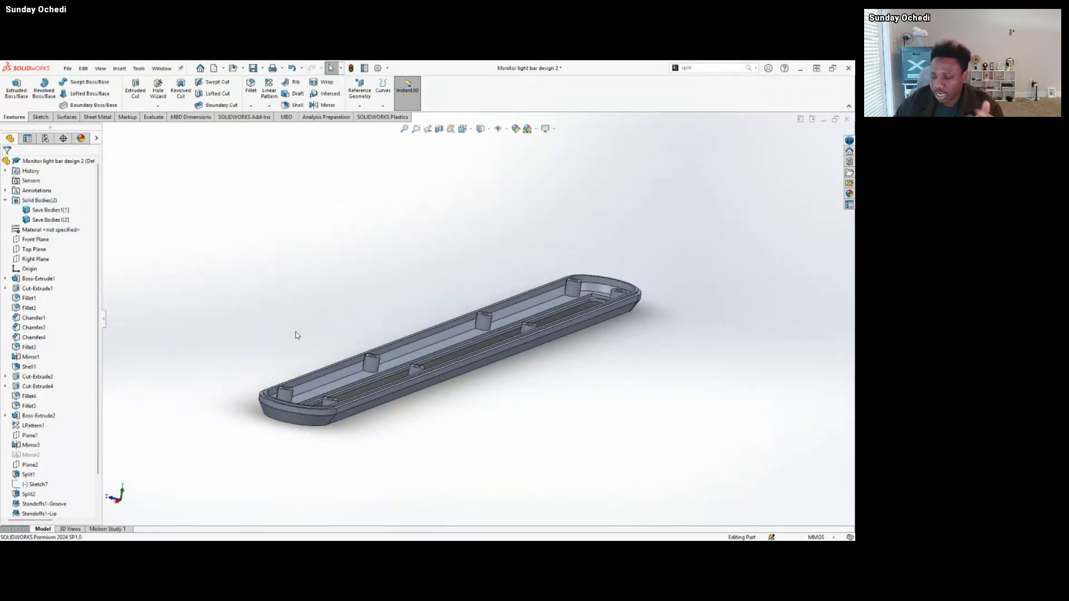
pyautogui.click(5, 201)
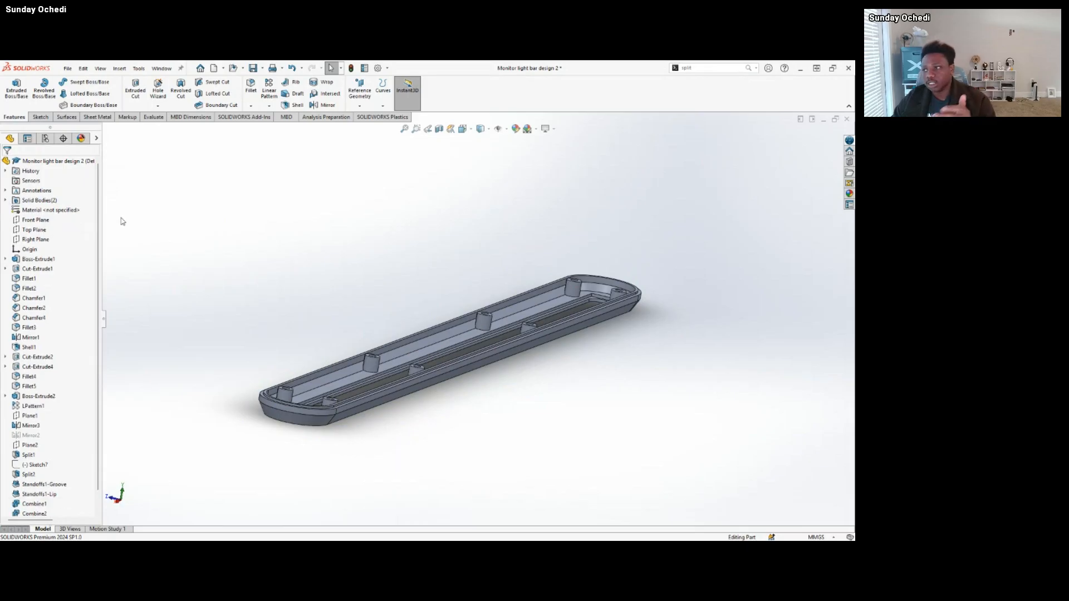
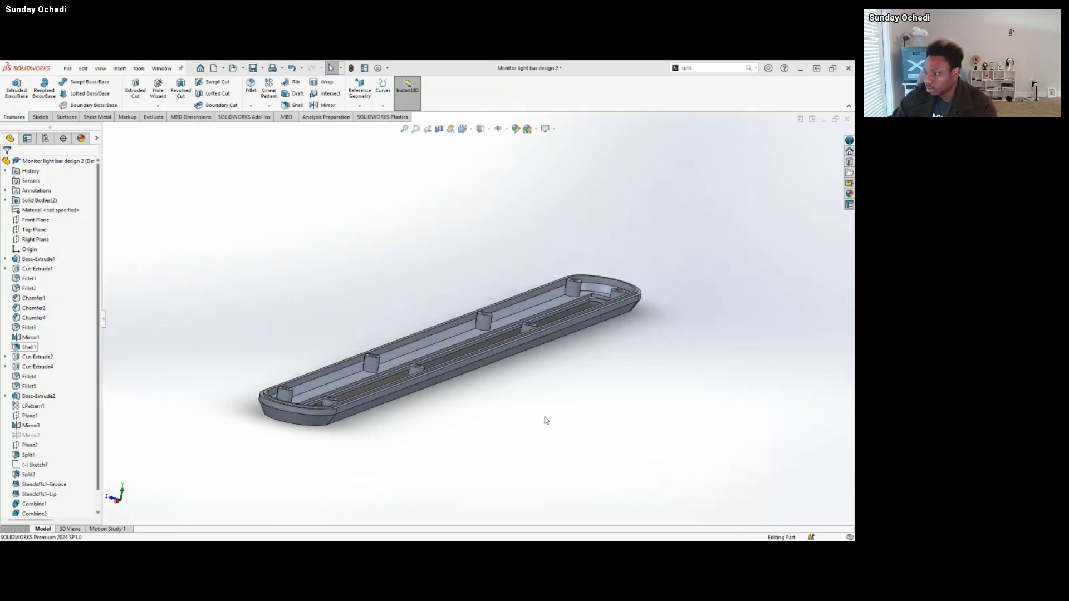
# Switch to the Concept 2 base part and examine its finished inside with ribs and standoffs.
pyautogui.moveTo(503, 533)
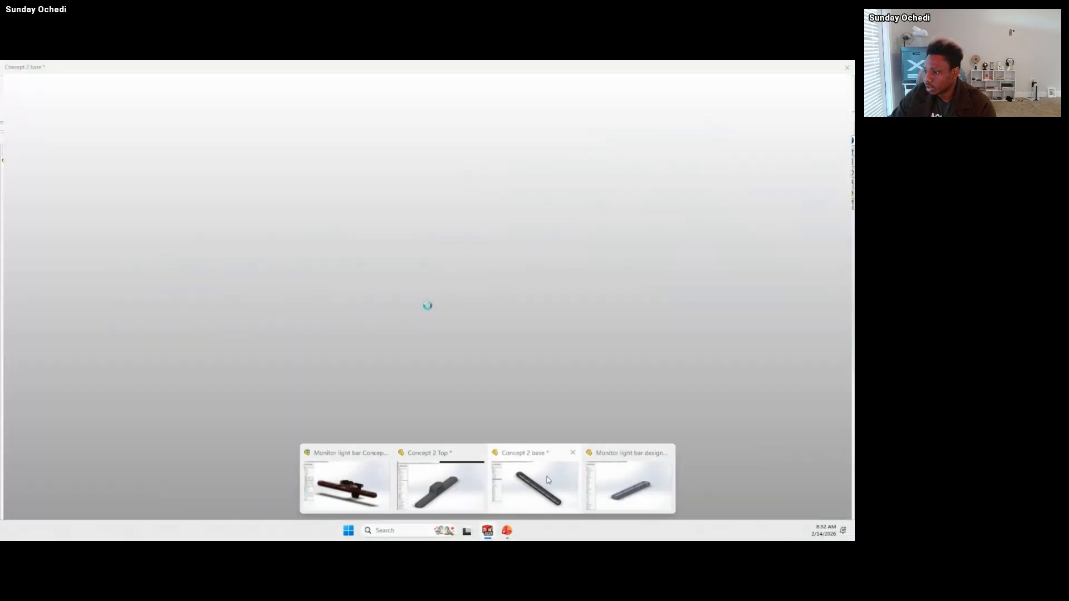
pyautogui.click(547, 476)
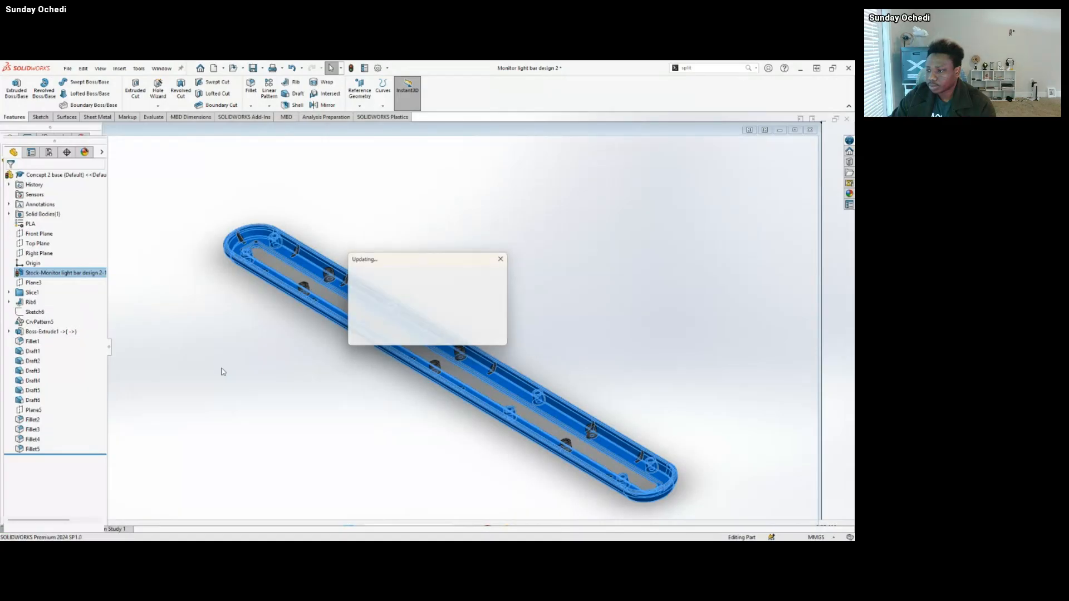
pyautogui.scroll(1, 515, 397)
pyautogui.scroll(-2, 443, 288)
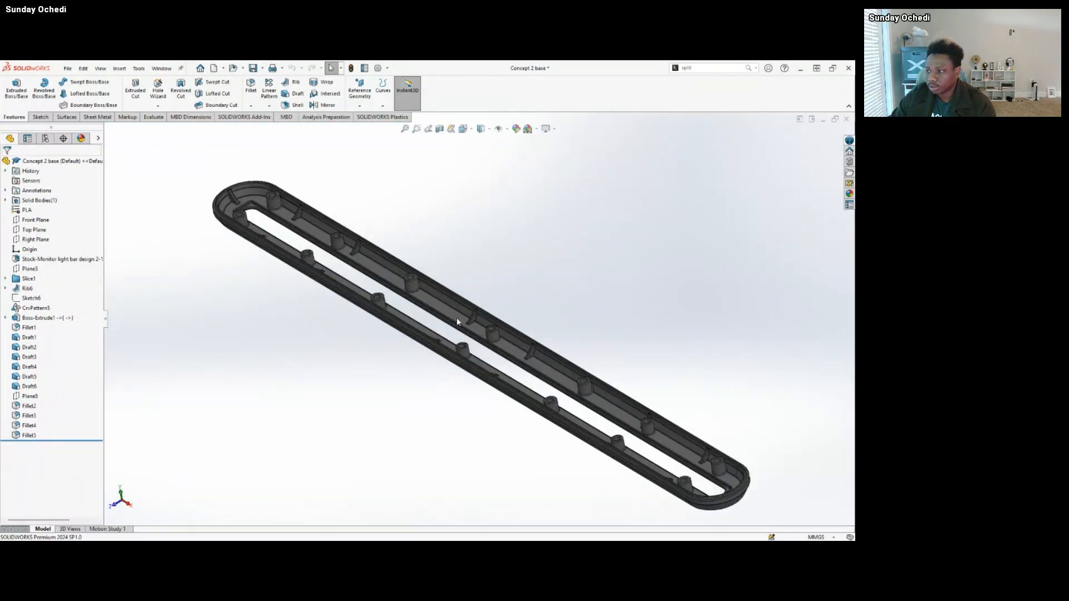
pyautogui.moveTo(457, 322); pyautogui.dragTo(438, 348, button='middle')
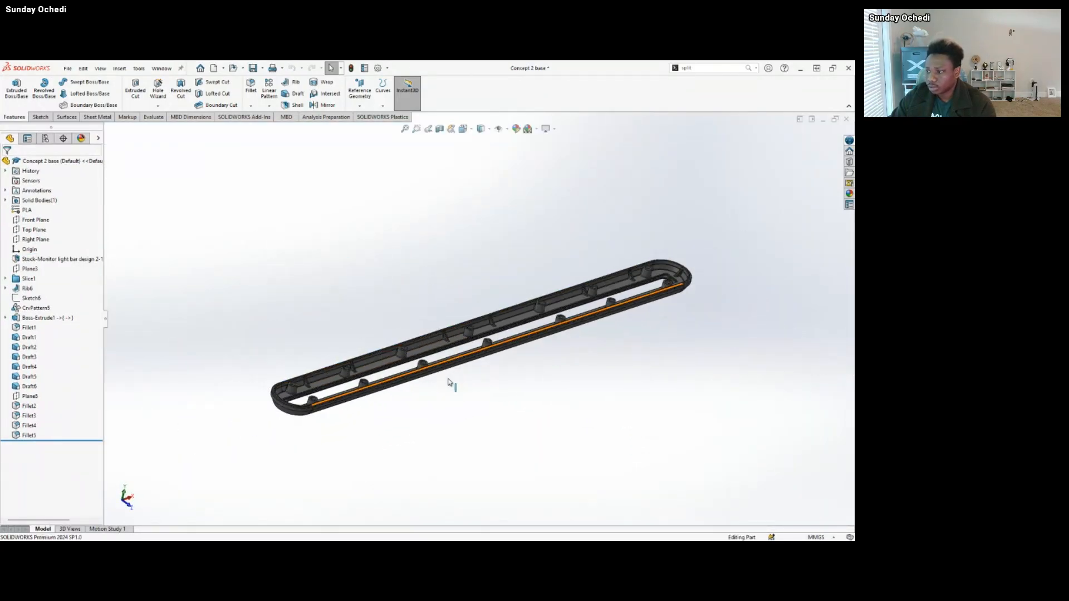
pyautogui.scroll(-3, 448, 383)
pyautogui.moveTo(278, 347); pyautogui.dragTo(307, 345, button='middle')
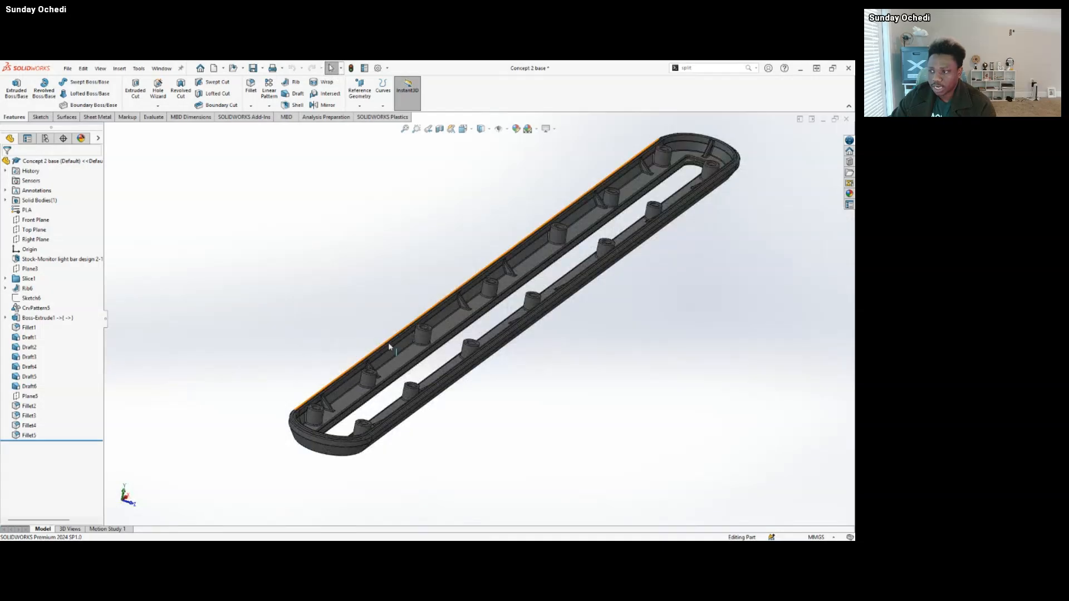
# Roll the history of Concept 2 base back to just after the Stock-Monitor light bar design 2 feature and highlight that inserted body.
pyautogui.moveTo(96, 442); pyautogui.dragTo(104, 277)
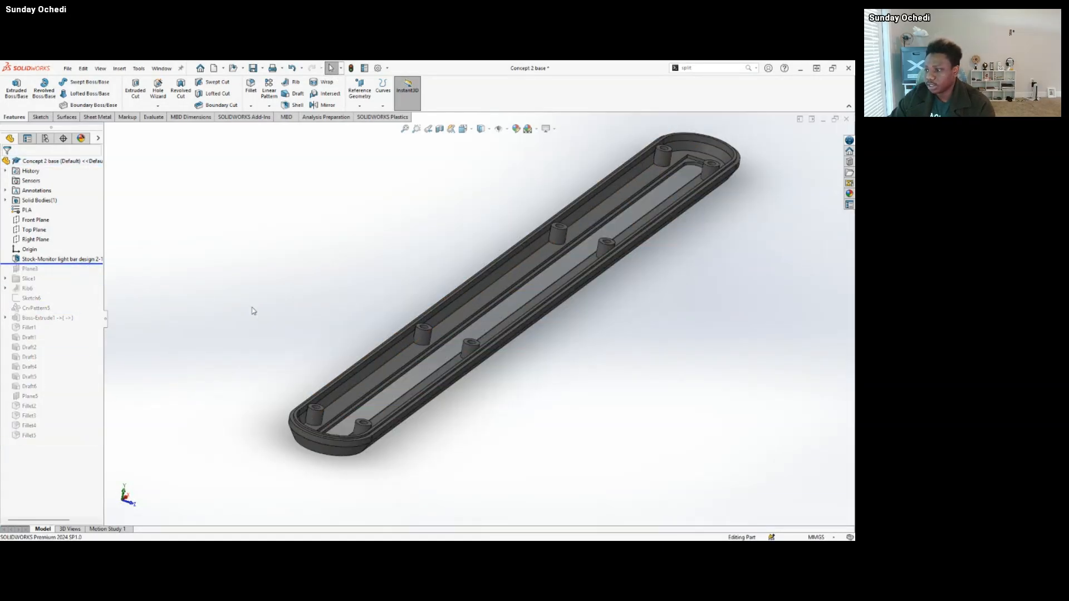
pyautogui.moveTo(497, 340); pyautogui.dragTo(472, 365, button='middle')
pyautogui.scroll(-3, 460, 368)
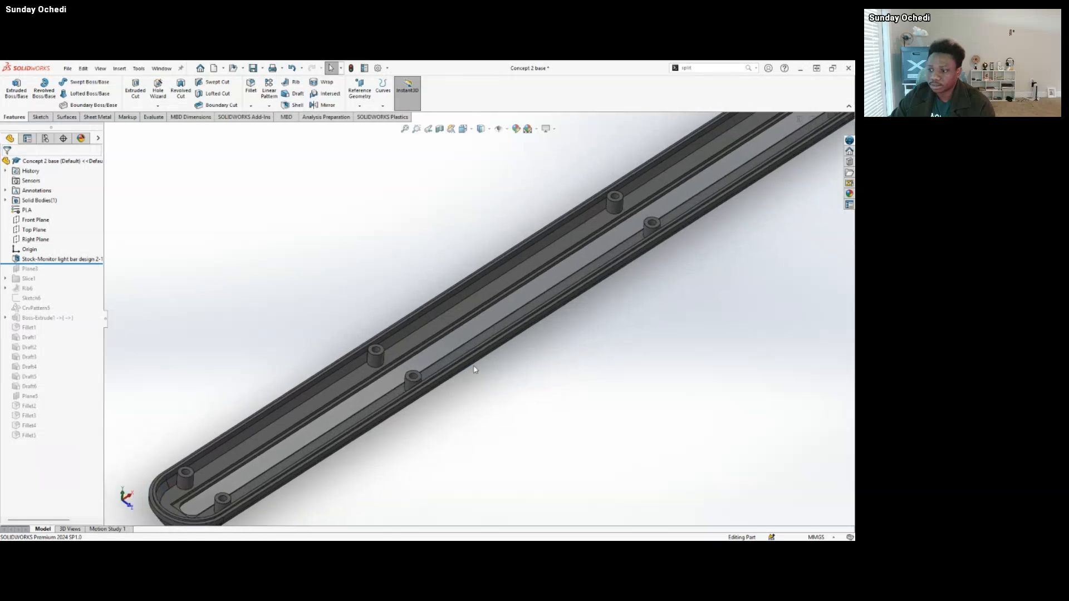
pyautogui.scroll(2, 468, 369)
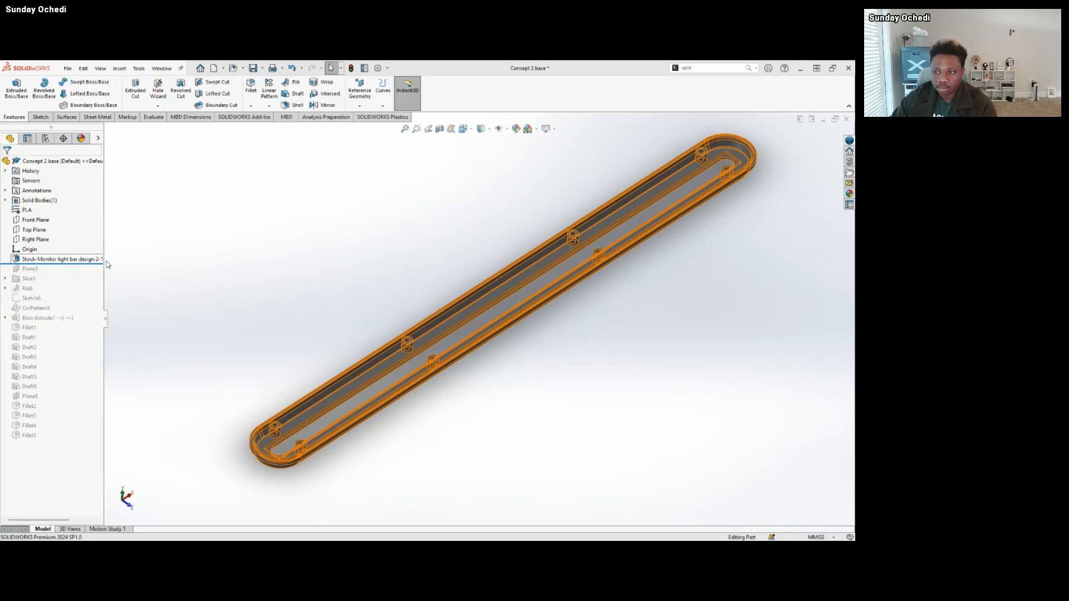
pyautogui.click(44, 260)
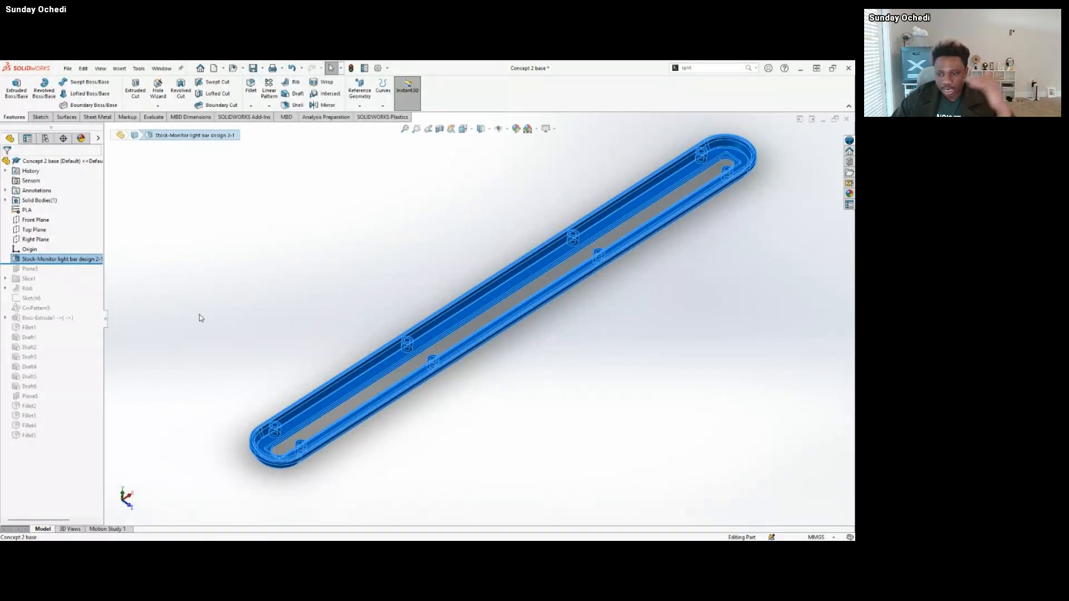
pyautogui.click(193, 299)
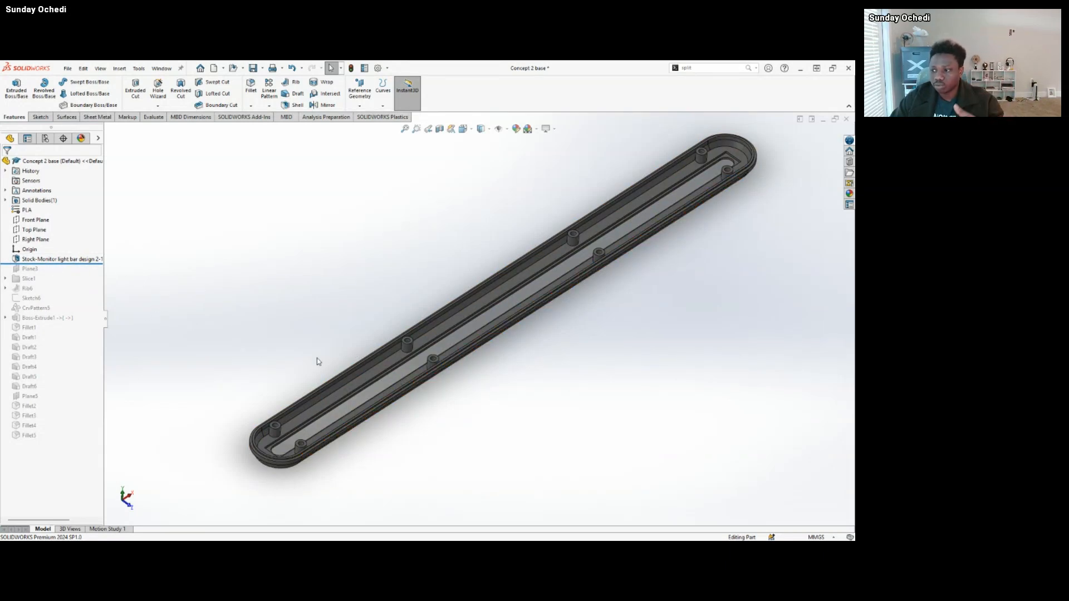
# Return to the Monitor light bar design 2 part and roll its history back to just before Save Bodies1.
pyautogui.moveTo(488, 532)
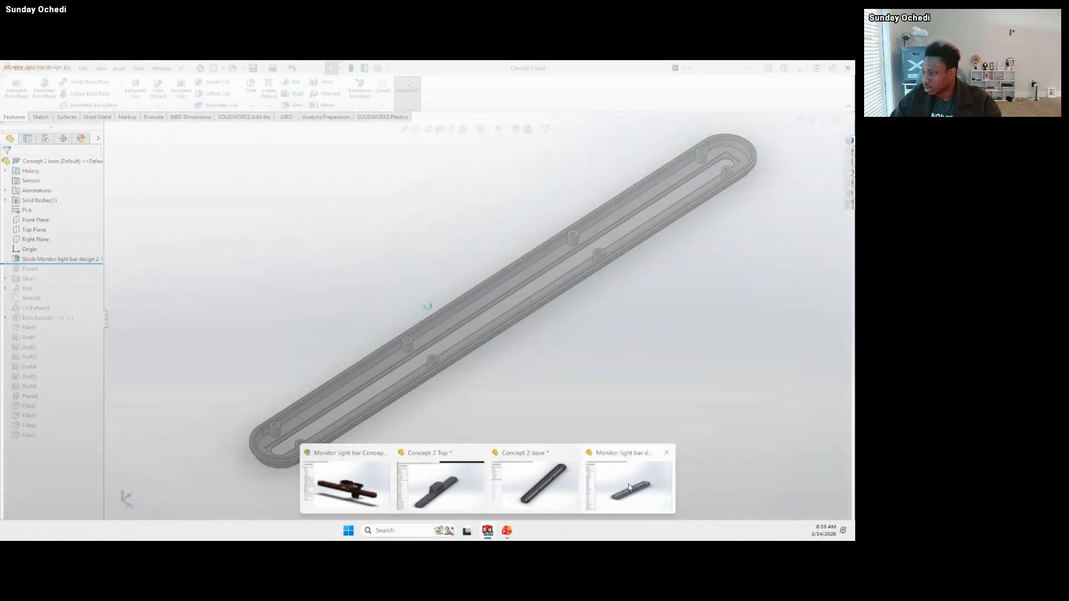
pyautogui.click(629, 484)
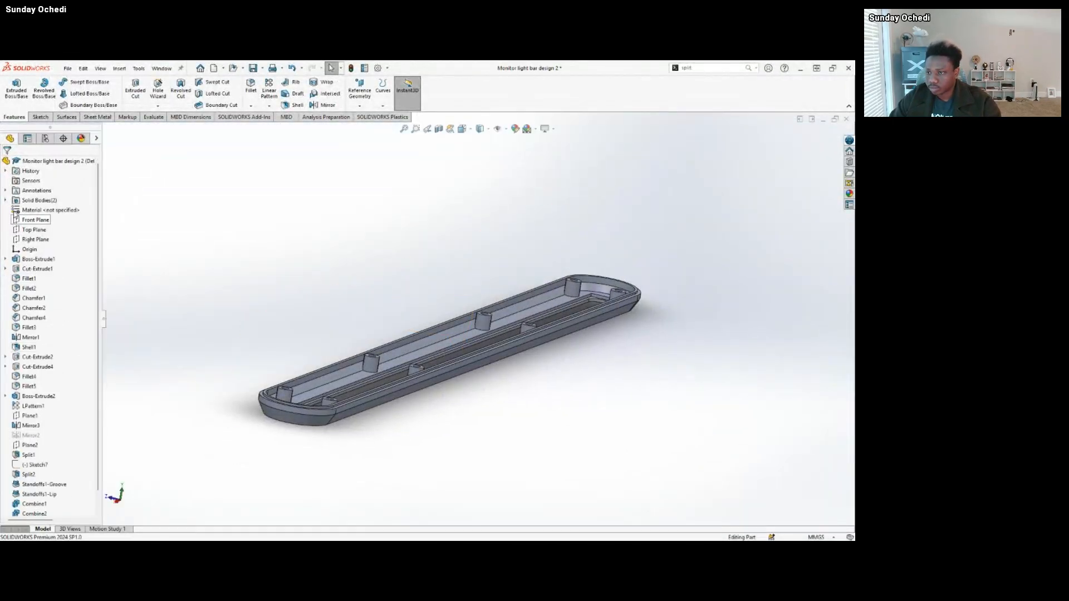
pyautogui.scroll(-1, 80, 422)
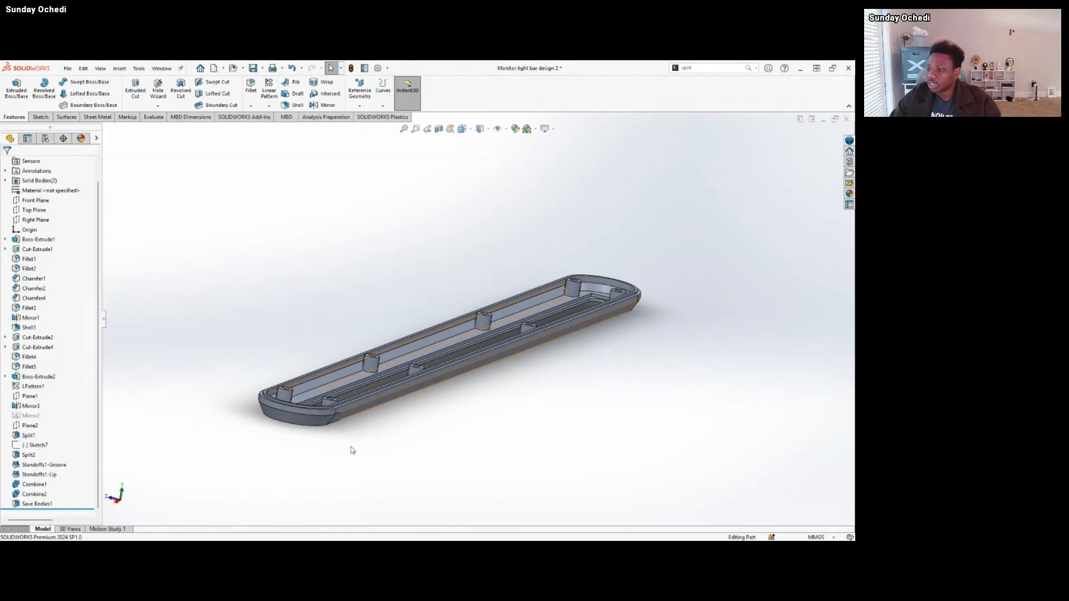
pyautogui.moveTo(352, 450); pyautogui.dragTo(359, 367, button='middle')
pyautogui.moveTo(62, 508); pyautogui.dragTo(59, 502)
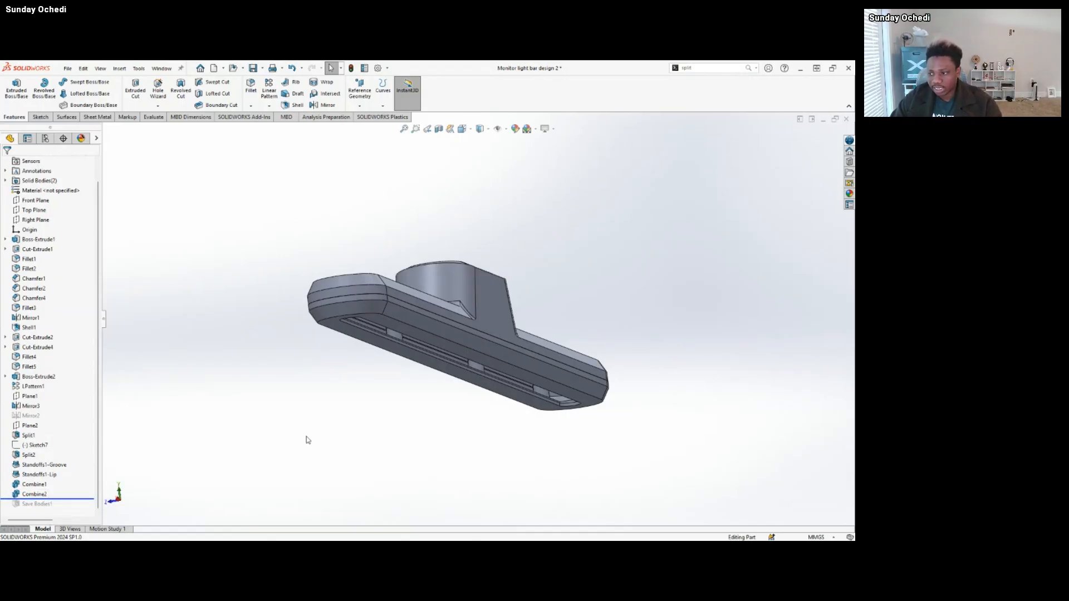
# On the underside face of the lower housing, sketch a circle of about 3.7 mm radius near one rounded end.
pyautogui.scroll(-5, 490, 375)
pyautogui.click(471, 275)
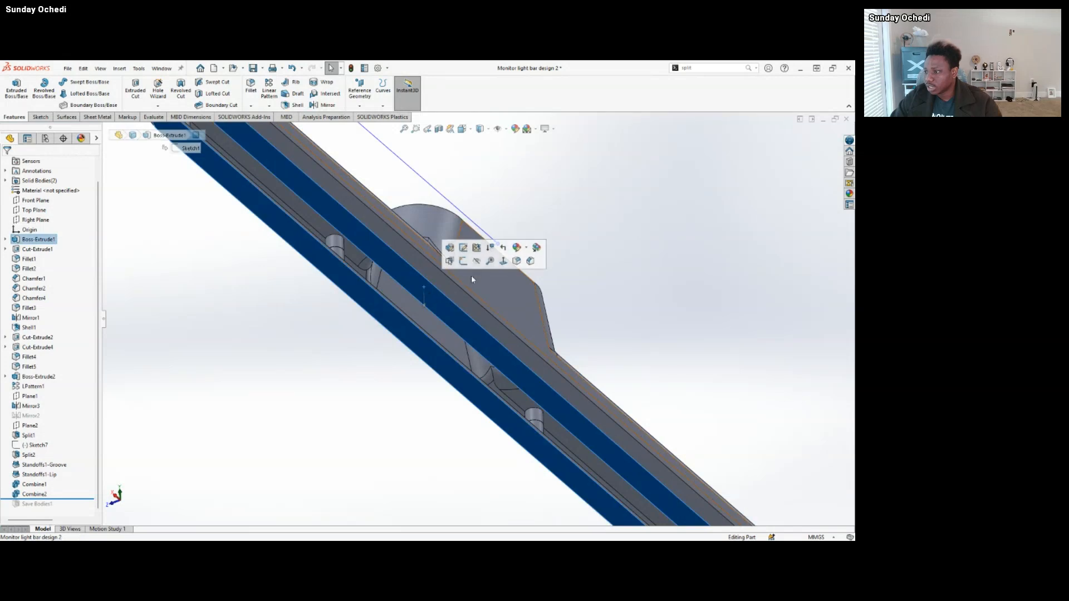
pyautogui.click(463, 261)
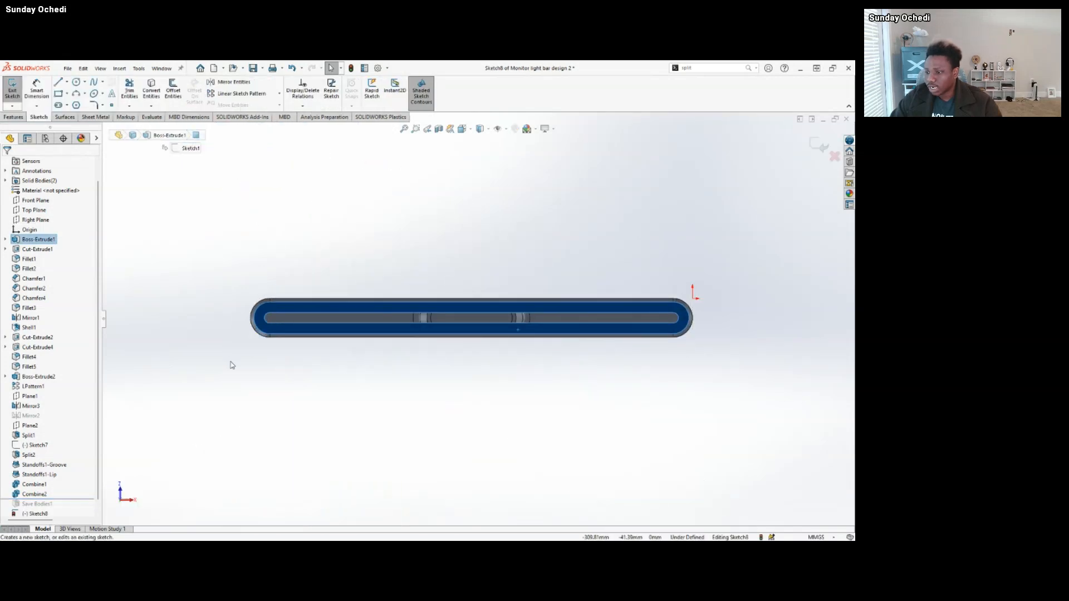
pyautogui.moveTo(232, 365); pyautogui.dragTo(310, 382, button='right')
pyautogui.scroll(-4, 320, 340)
pyautogui.click(241, 315)
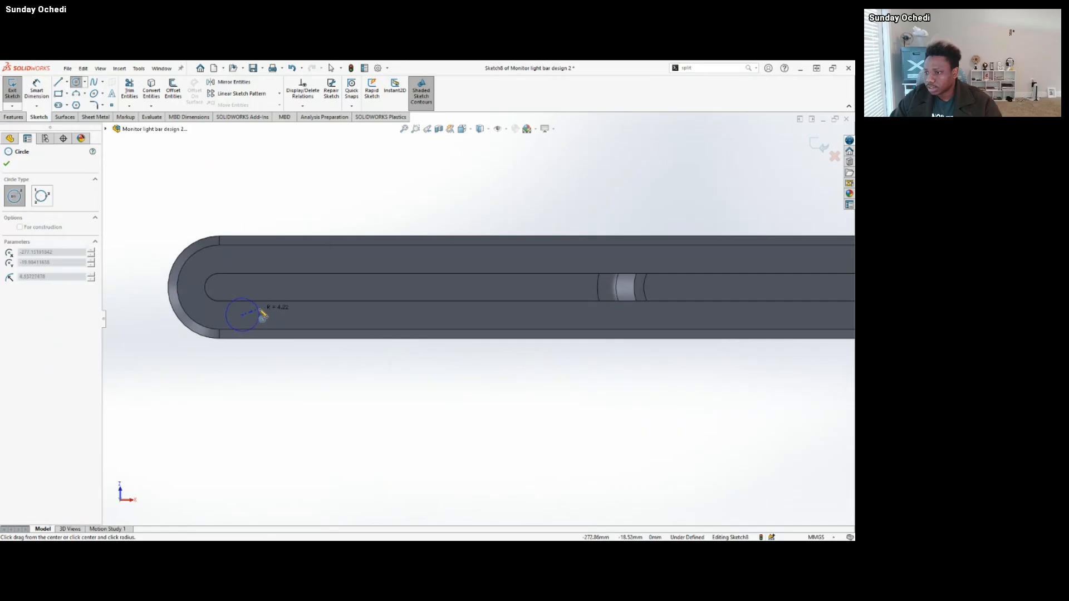
pyautogui.click(254, 317)
pyautogui.moveTo(255, 317); pyautogui.dragTo(205, 382, button='middle')
# Extrude the circle 50 mm away from the housing's underside as a blind boss with Merge result on.
pyautogui.click(14, 117)
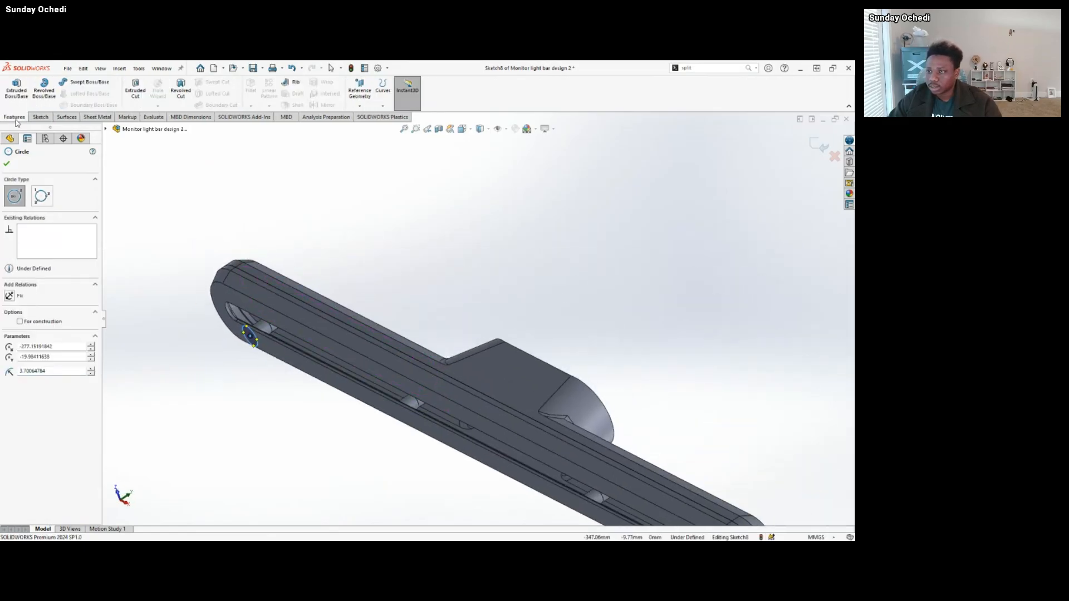
pyautogui.click(16, 88)
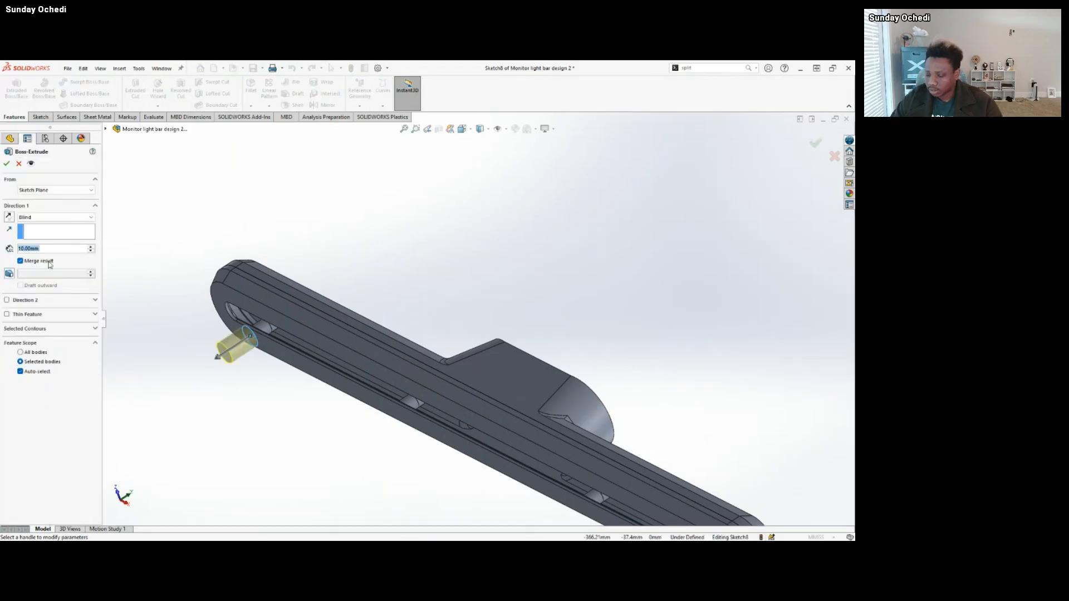
pyautogui.write('50')
pyautogui.press('Return')
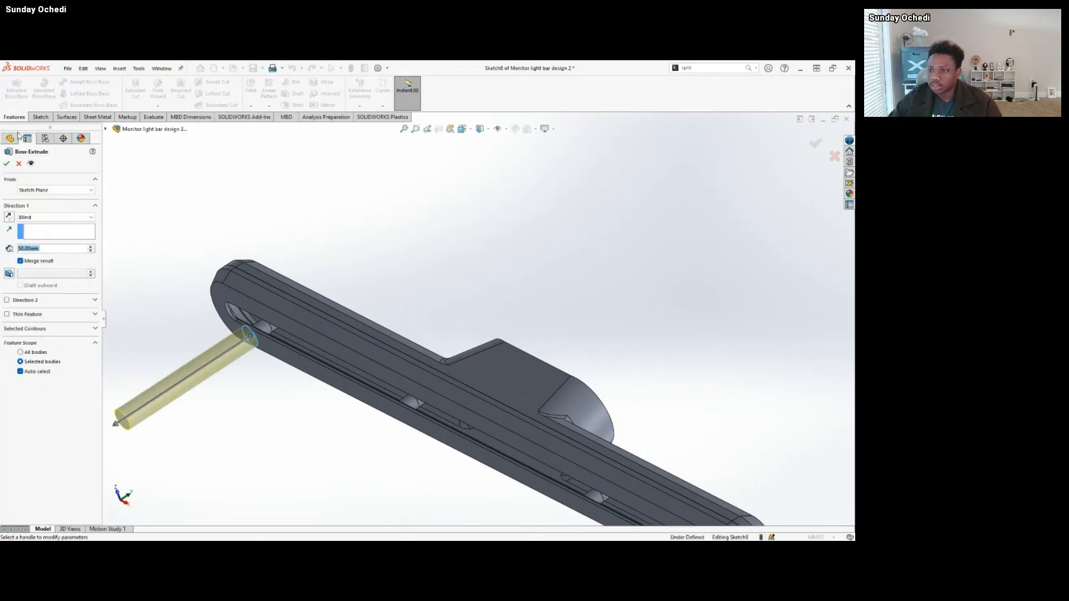
pyautogui.click(6, 164)
pyautogui.press('f')
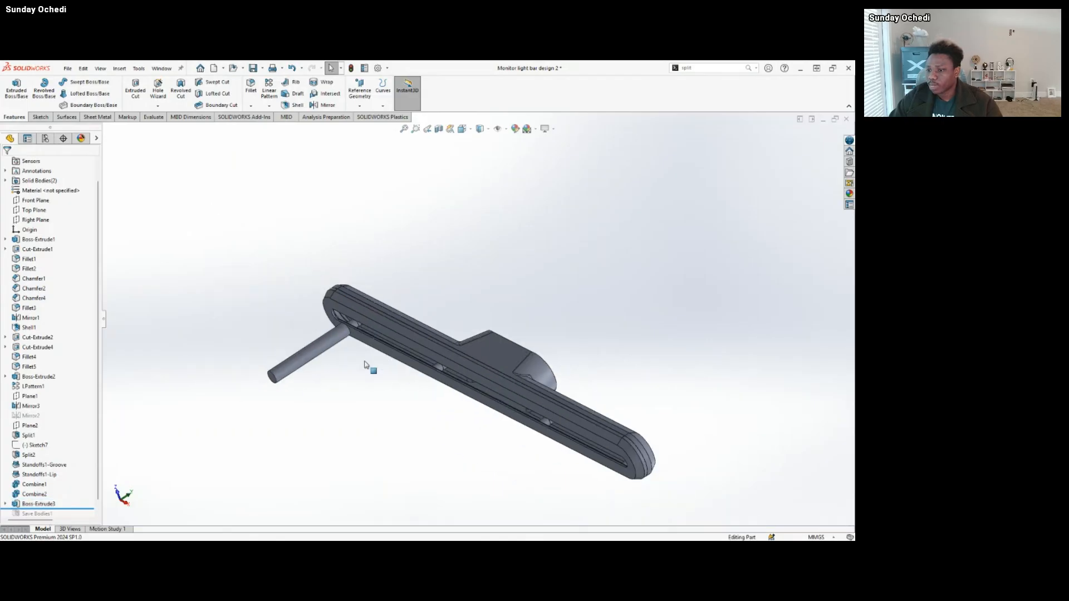
# Roll the history forward past Save Bodies1 to include the new post in the saved bodies.
pyautogui.scroll(-1, 54, 441)
pyautogui.moveTo(89, 503); pyautogui.dragTo(89, 509)
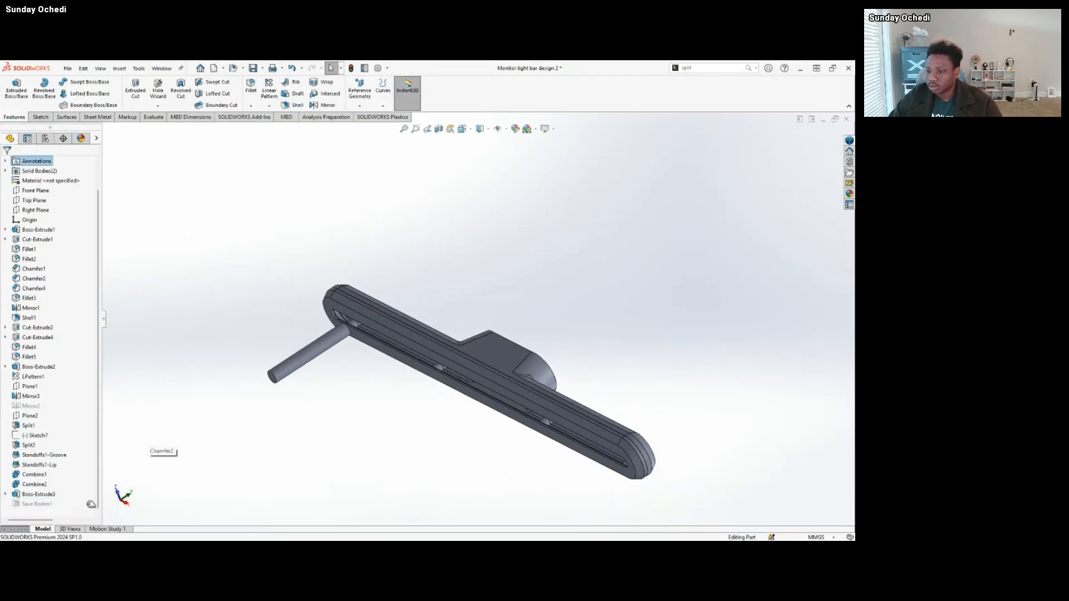
pyautogui.moveTo(356, 318); pyautogui.dragTo(416, 469, button='middle')
pyautogui.scroll(3, 418, 467)
# Switch to the Concept 2 base part and inspect the post on its underside to check the update from the master part.
pyautogui.moveTo(450, 535)
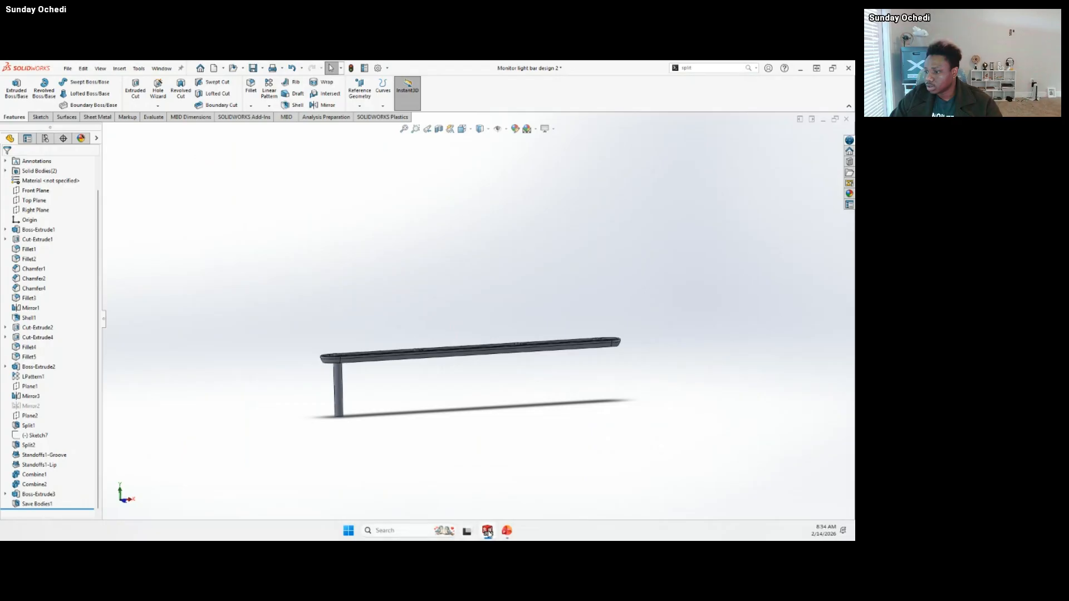
pyautogui.moveTo(488, 533)
pyautogui.moveTo(553, 486)
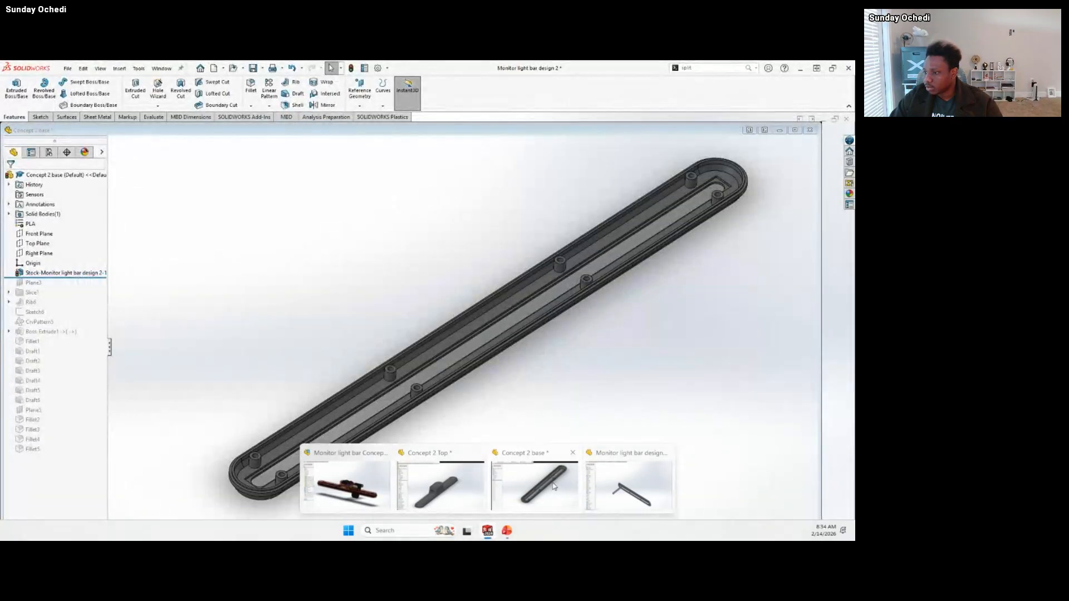
pyautogui.click(548, 478)
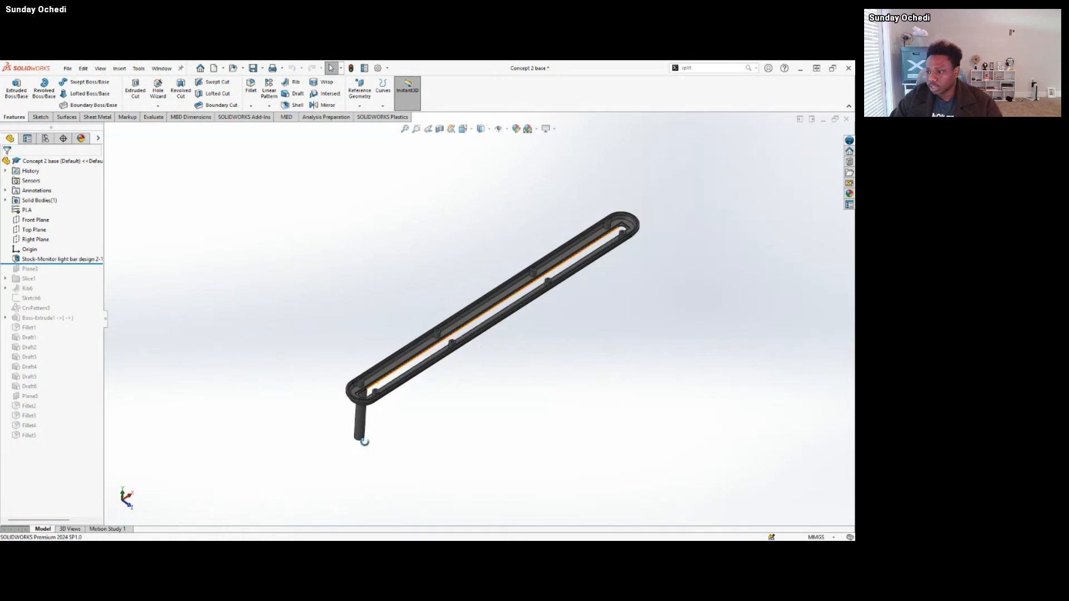
pyautogui.moveTo(365, 442); pyautogui.dragTo(351, 279, button='middle')
pyautogui.scroll(-6, 351, 276)
pyautogui.moveTo(412, 289); pyautogui.dragTo(352, 250, button='middle')
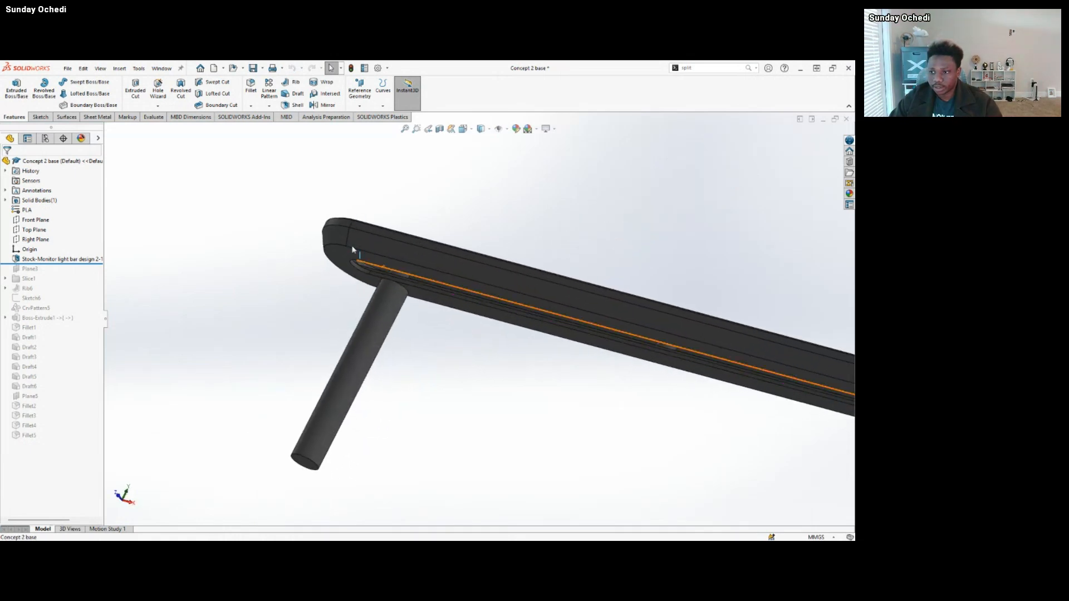
pyautogui.scroll(-7, 413, 294)
pyautogui.moveTo(426, 288); pyautogui.dragTo(408, 263, button='middle')
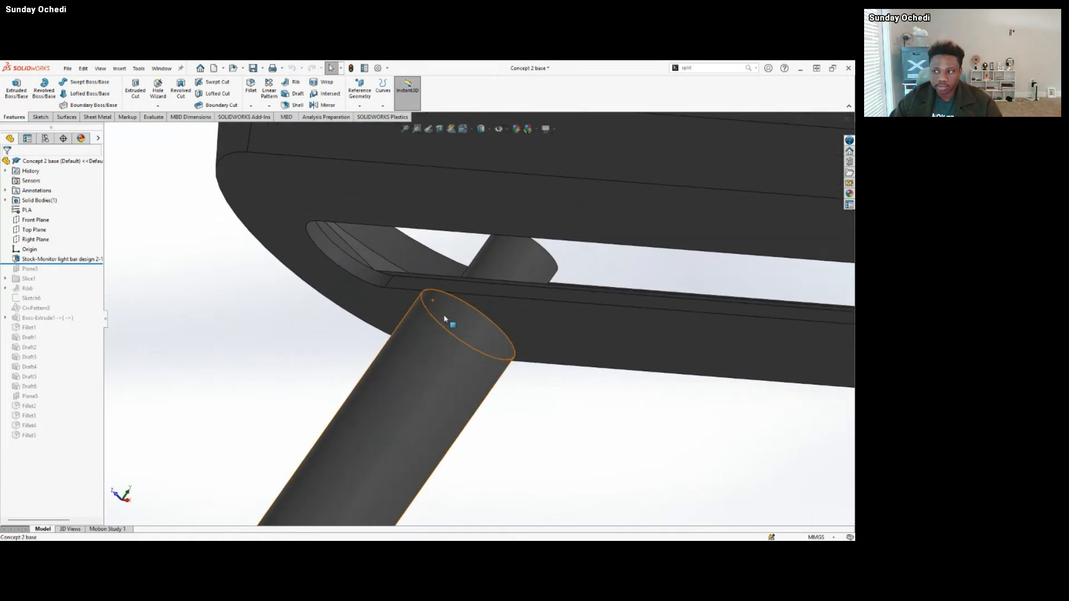
# Return to Monitor light bar design 2, list its solid bodies and highlight the saved lower housing body with the post.
pyautogui.moveTo(503, 537)
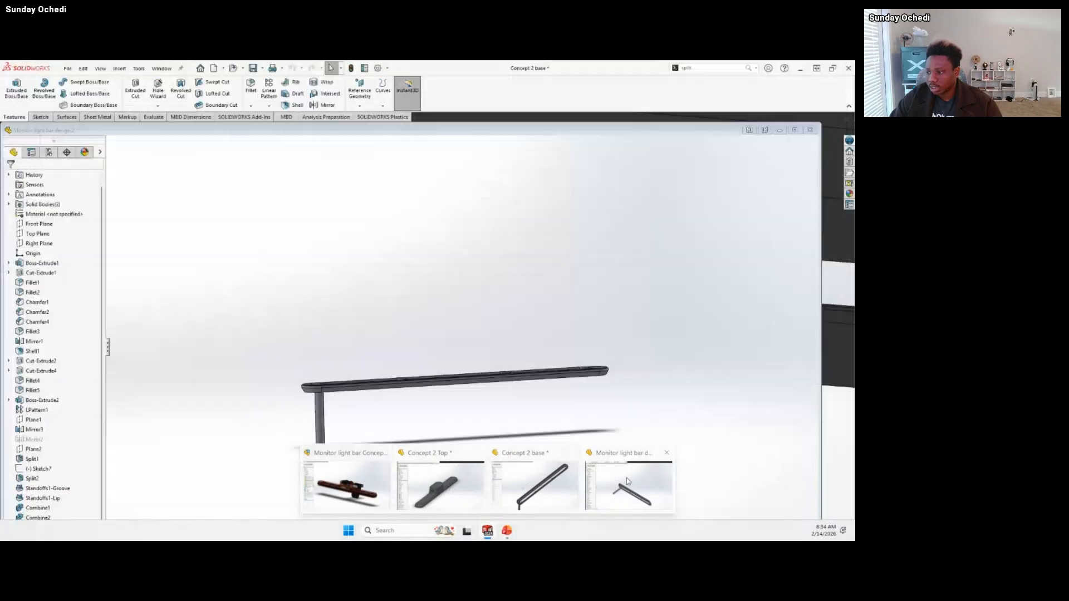
pyautogui.click(627, 480)
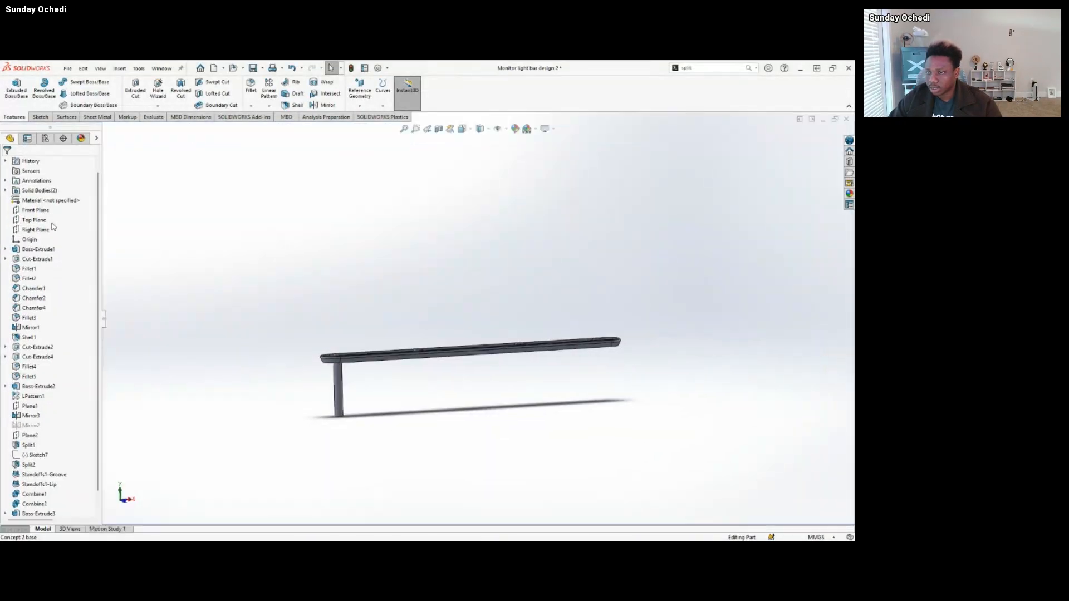
pyautogui.click(5, 191)
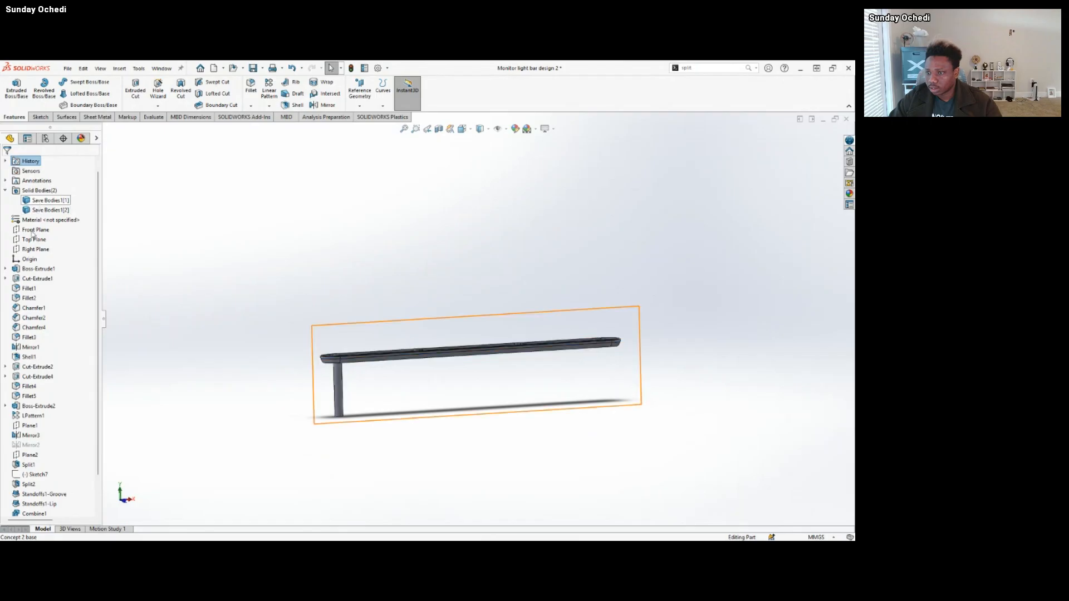
pyautogui.click(47, 210)
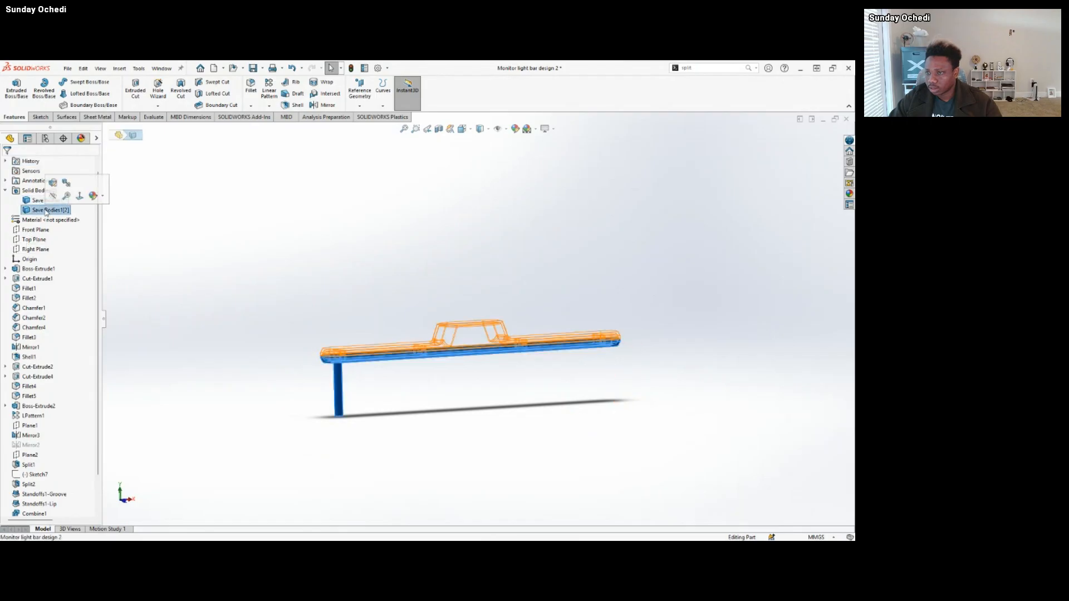
pyautogui.click(54, 196)
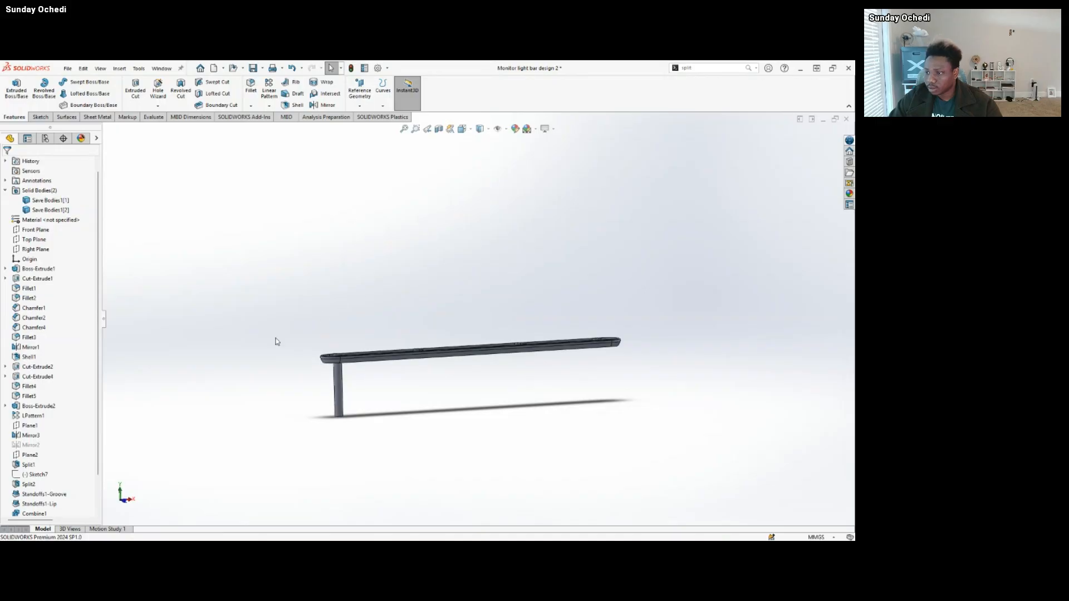
# Point out Save Bodies1 after the new extrusion in the history and examine the post from the side and below.
pyautogui.scroll(-2, 52, 367)
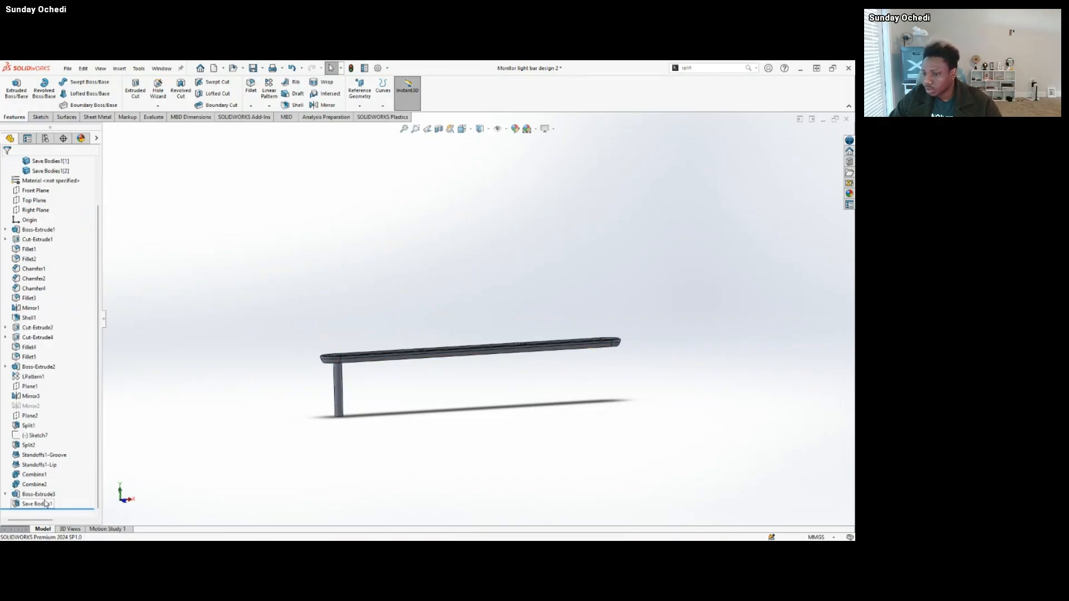
pyautogui.scroll(-3, 344, 377)
pyautogui.moveTo(360, 354); pyautogui.dragTo(348, 346, button='middle')
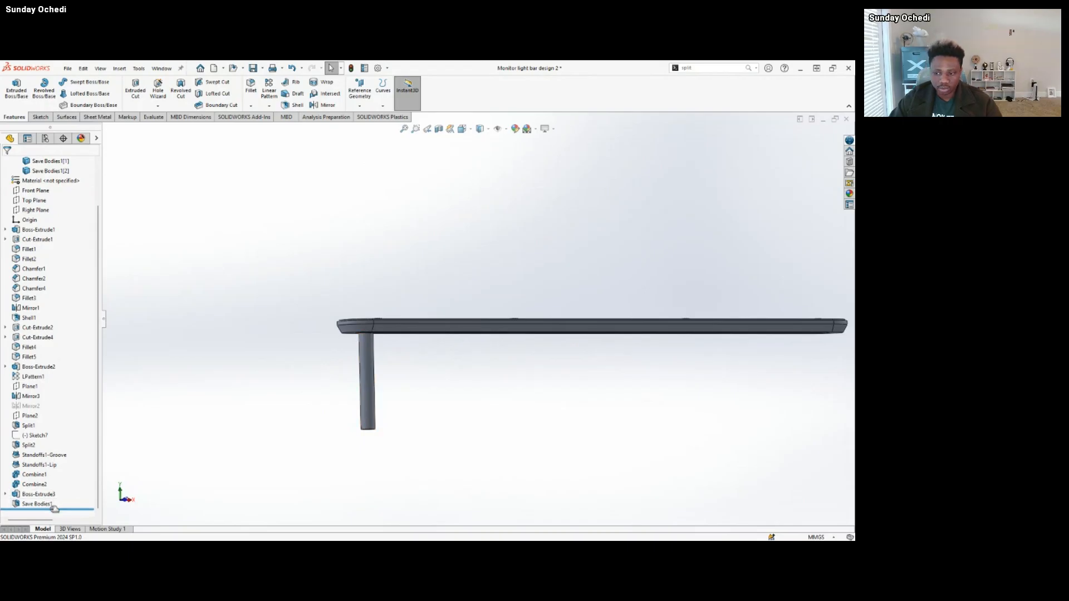
pyautogui.moveTo(413, 351); pyautogui.dragTo(451, 421, button='middle')
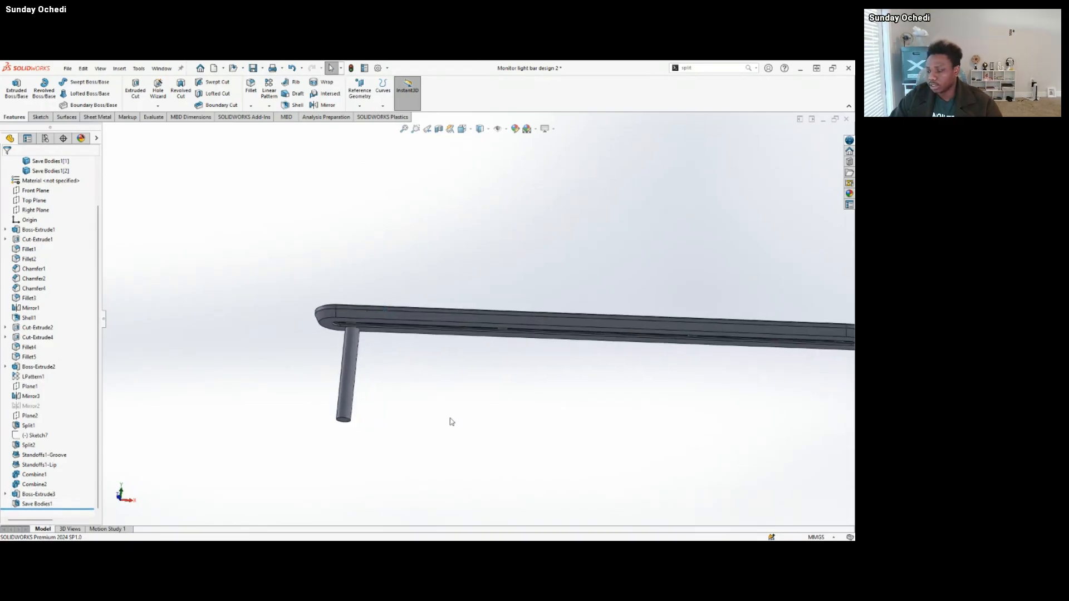
# Switch to the Concept 2 base part and examine the post on its underside from the side and below.
pyautogui.moveTo(502, 535)
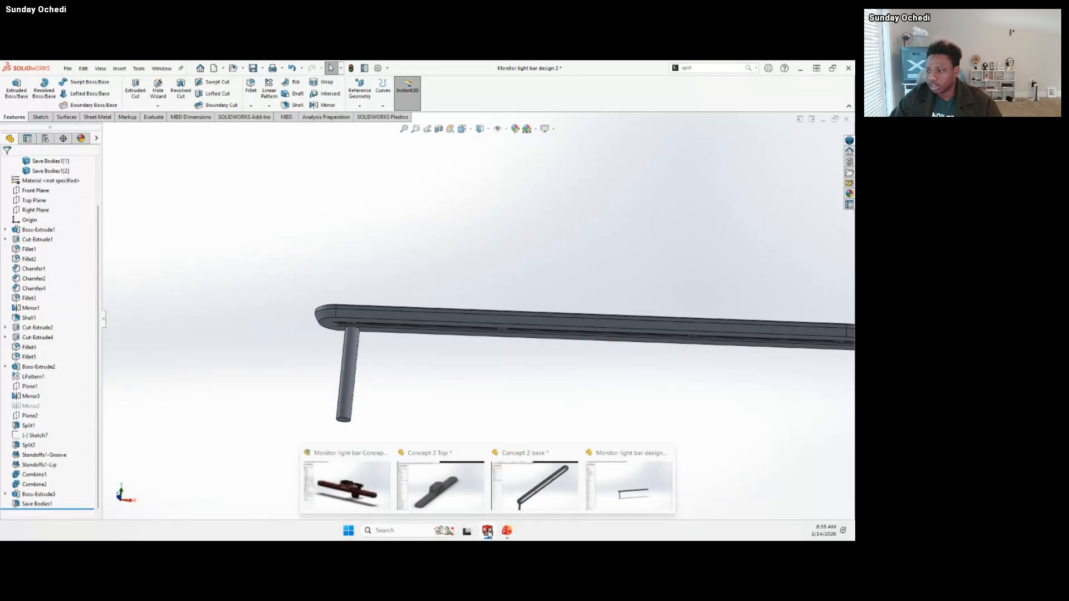
pyautogui.moveTo(565, 485)
pyautogui.click(566, 485)
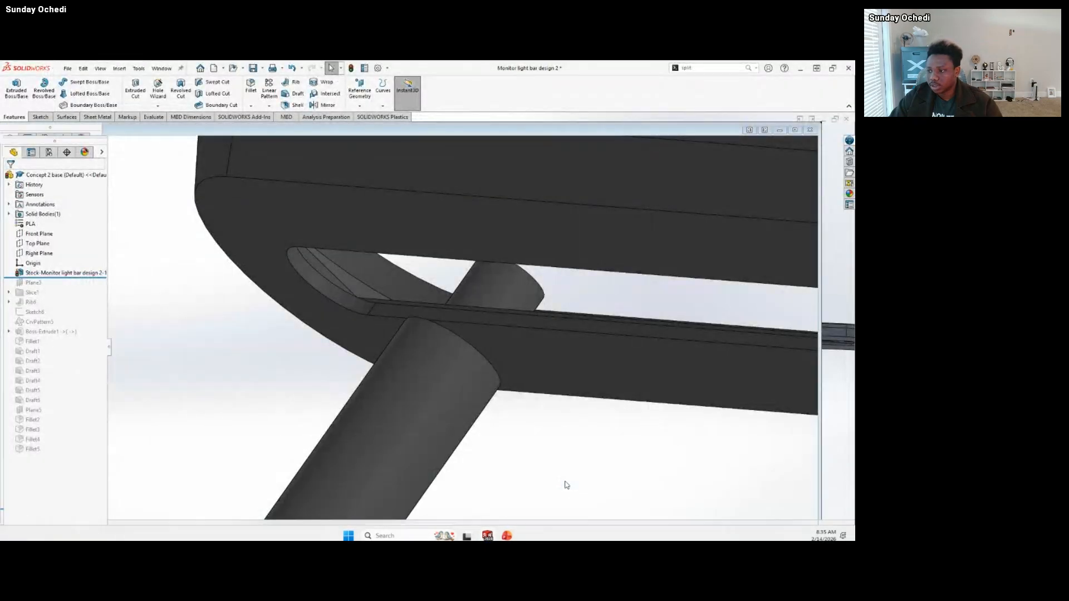
pyautogui.moveTo(337, 334); pyautogui.dragTo(459, 389, button='middle')
pyautogui.scroll(7, 568, 386)
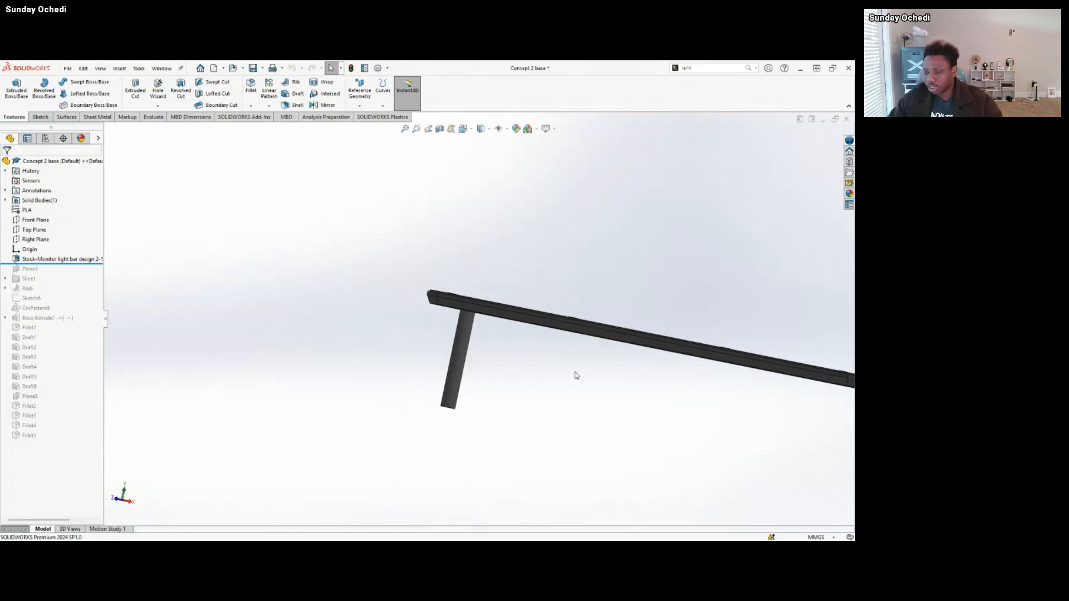
pyautogui.moveTo(503, 342); pyautogui.dragTo(518, 457, button='middle')
# Return to Monitor light bar design 2, highlight the post extrusion and undo both the extrusion and its sketch.
pyautogui.moveTo(494, 537)
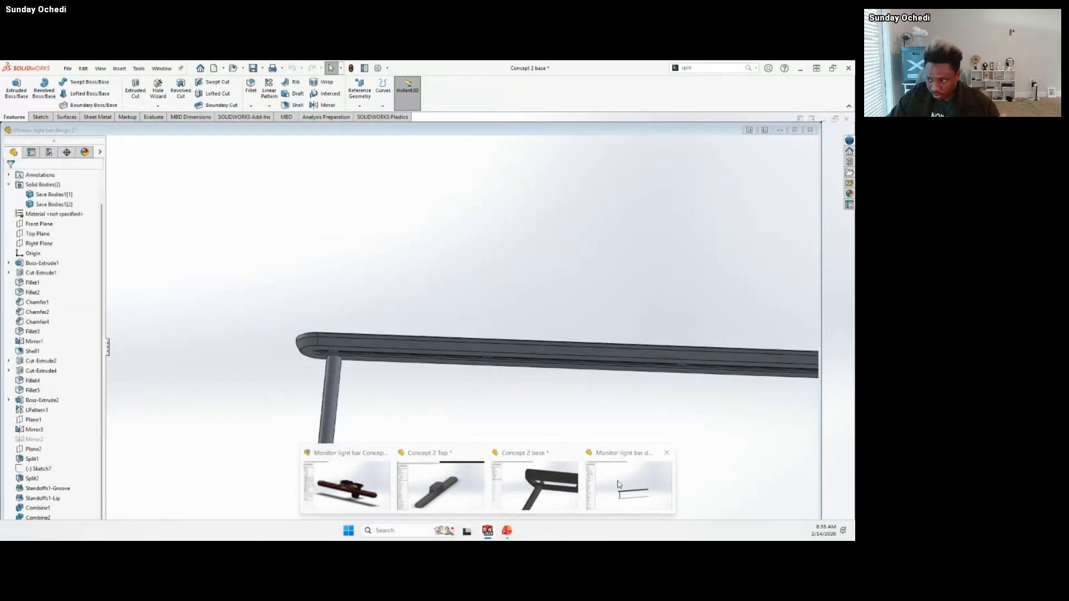
pyautogui.click(618, 484)
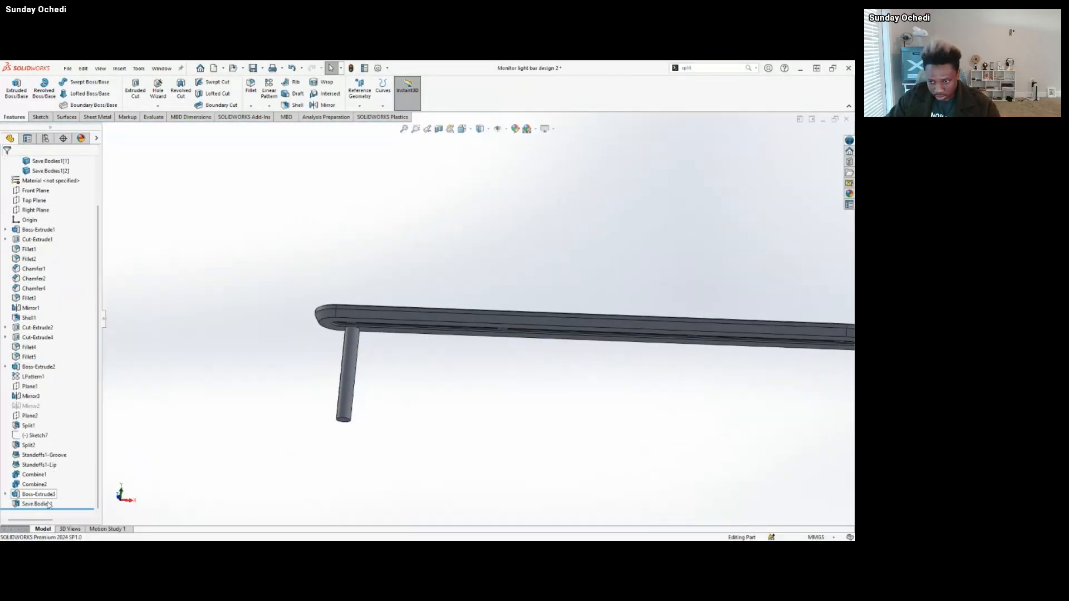
pyautogui.click(41, 495)
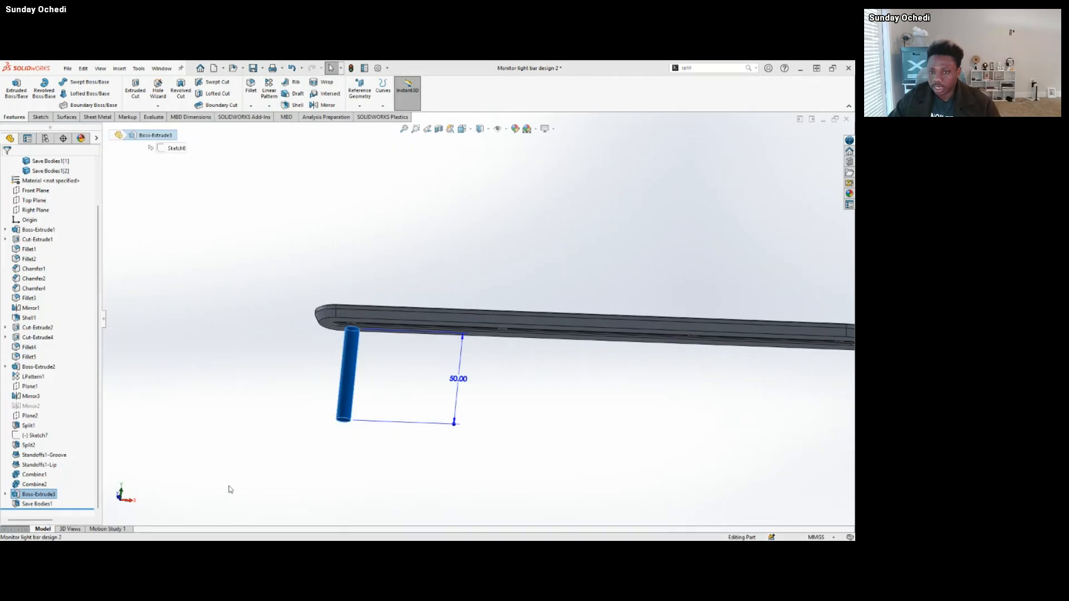
pyautogui.hotkey('ctrl', 'z')
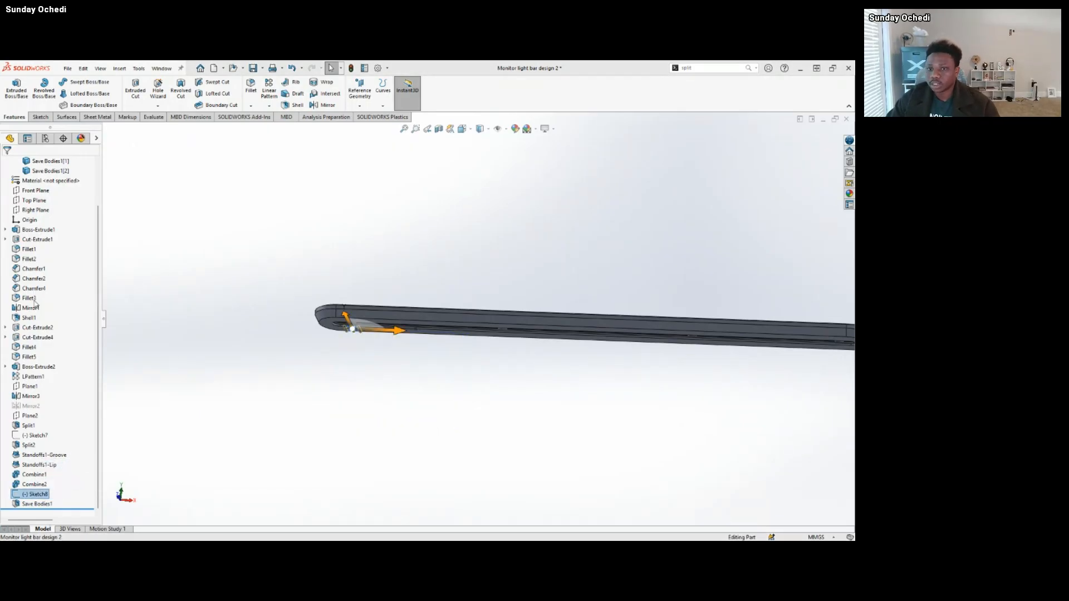
pyautogui.hotkey('ctrl', 'z')
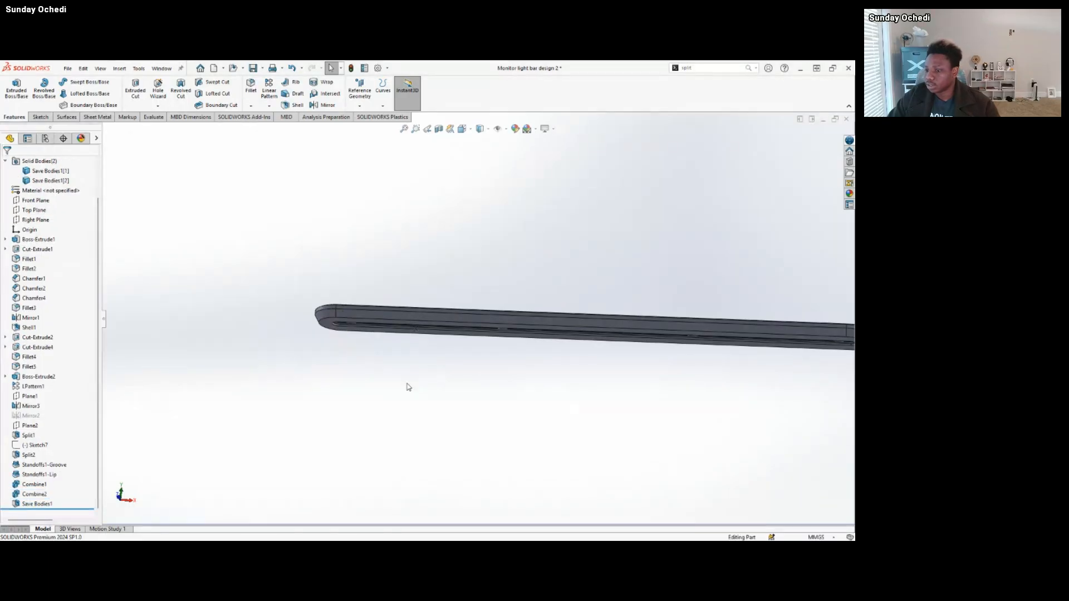
# Switch to the Concept 2 base part and inspect the housing to check the update after the post's removal.
pyautogui.moveTo(488, 530)
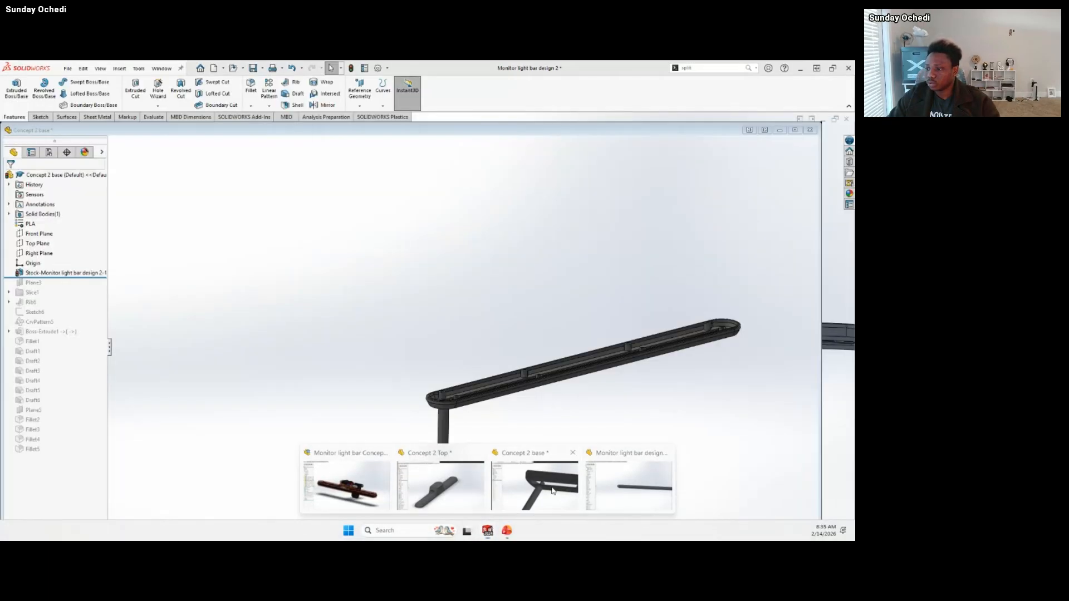
pyautogui.click(553, 491)
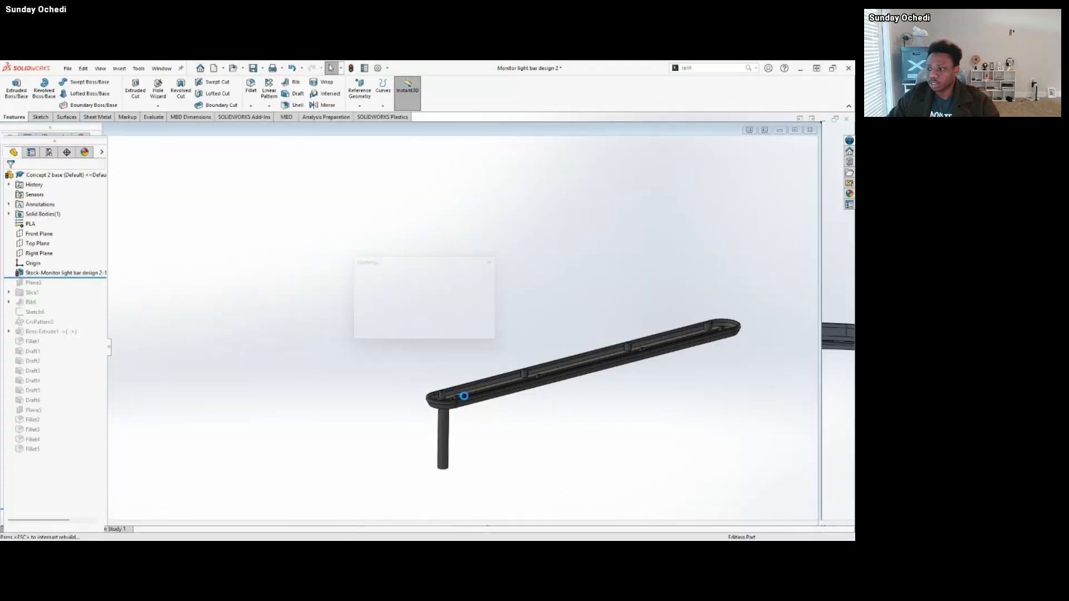
pyautogui.scroll(-3, 670, 353)
pyautogui.scroll(4, 704, 334)
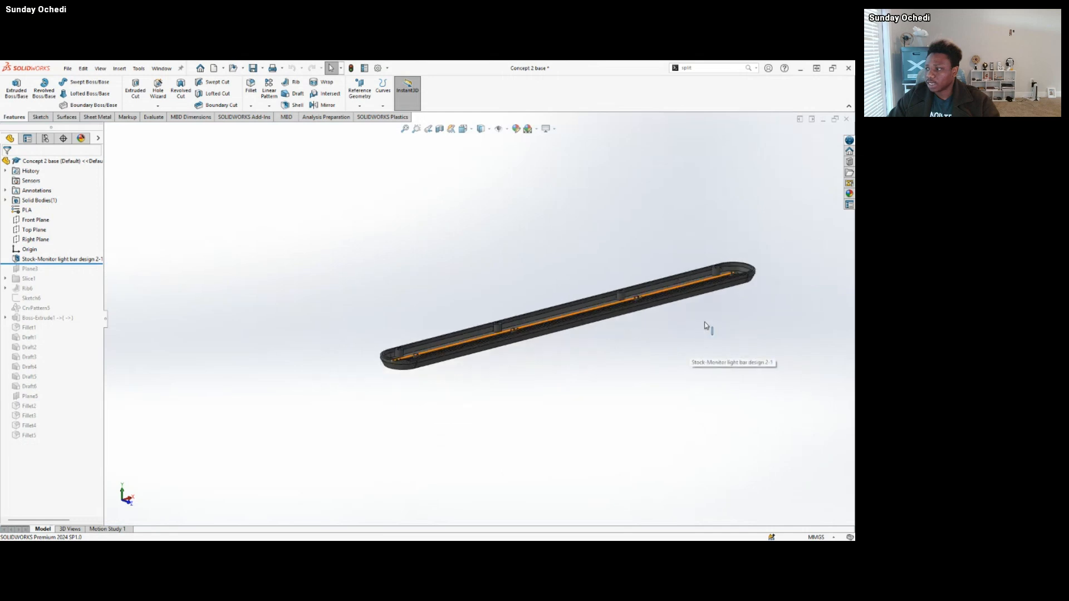
pyautogui.scroll(-4, 701, 334)
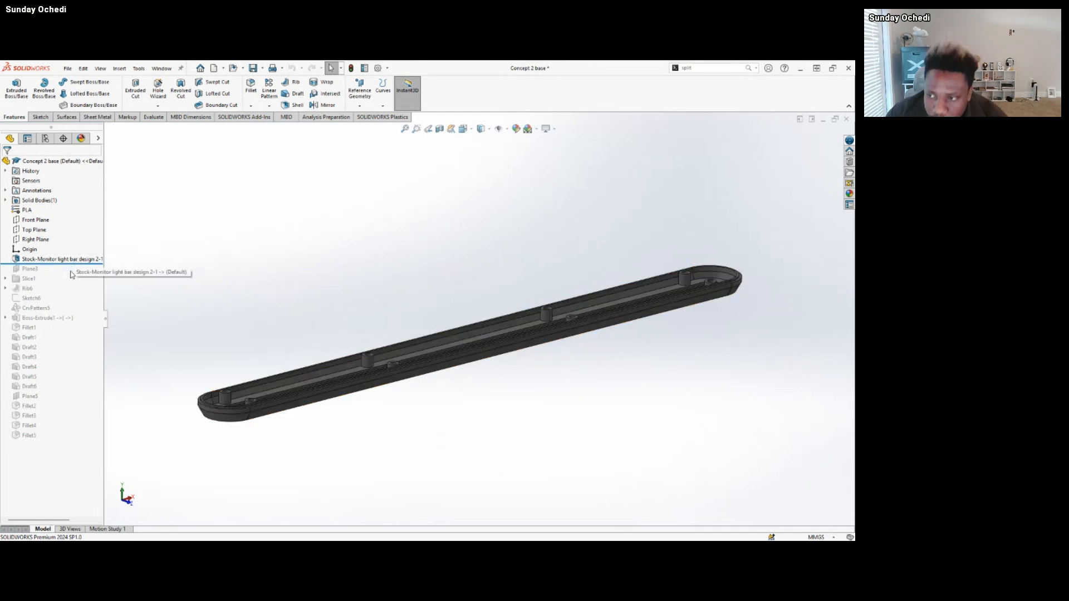
# Roll the base part's history forward past Slice1 and expand Slice1 to list its plane and sketch.
pyautogui.moveTo(74, 266); pyautogui.dragTo(72, 287)
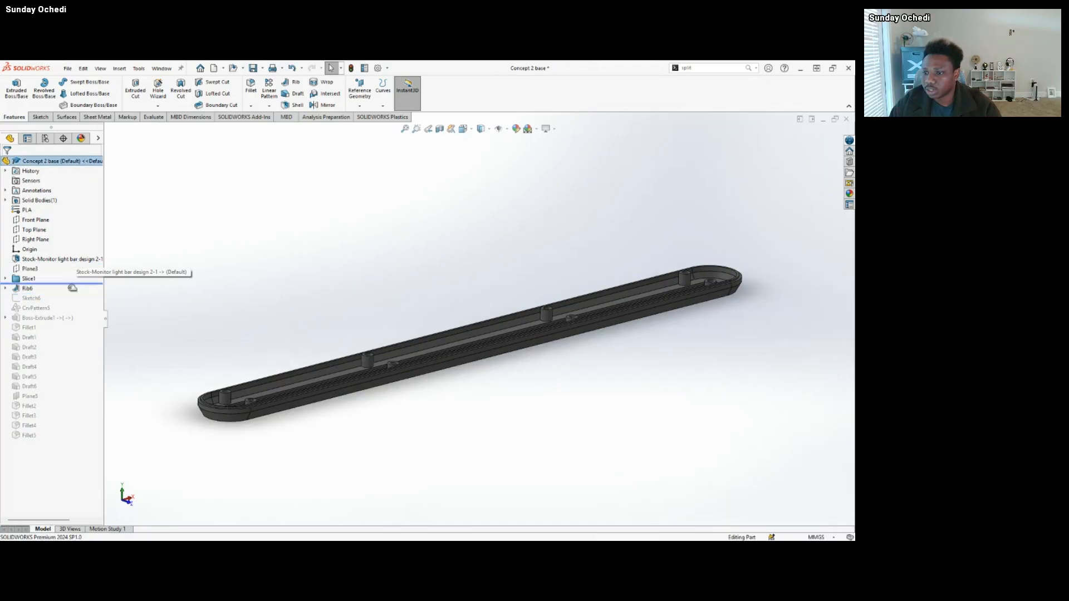
pyautogui.click(15, 281)
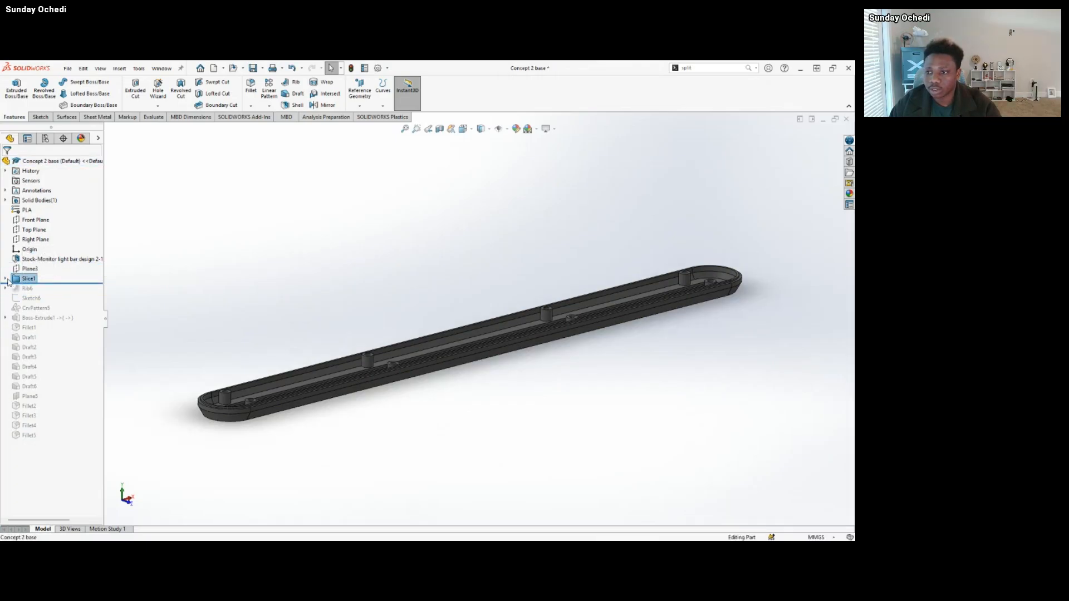
pyautogui.click(5, 278)
pyautogui.scroll(-3, 329, 405)
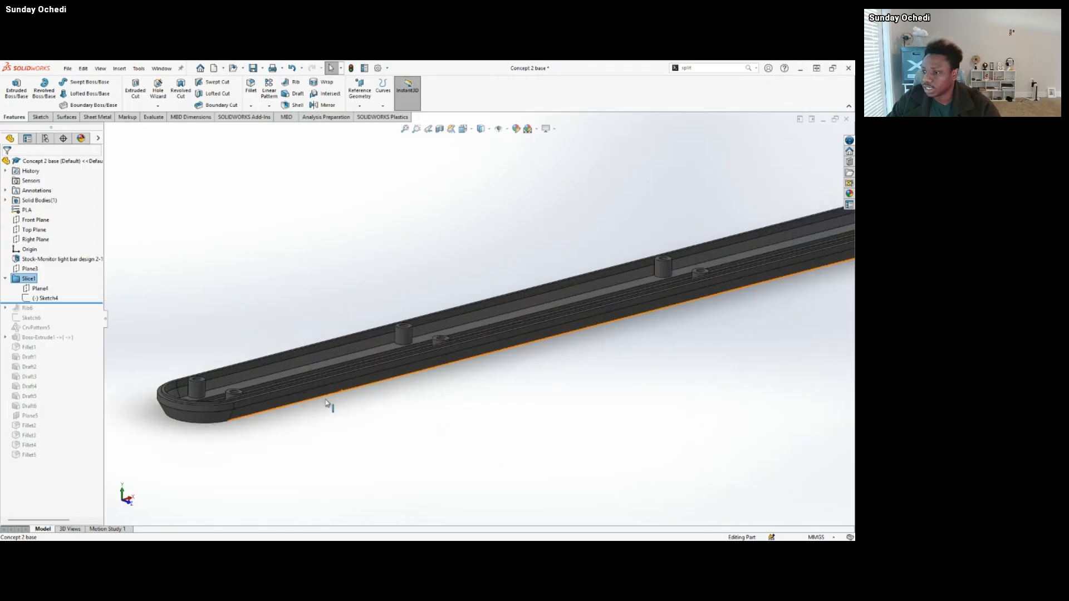
# Highlight Plane4 under Slice1 and examine where it cuts across the end of the housing.
pyautogui.click(499, 346)
pyautogui.scroll(3, 501, 334)
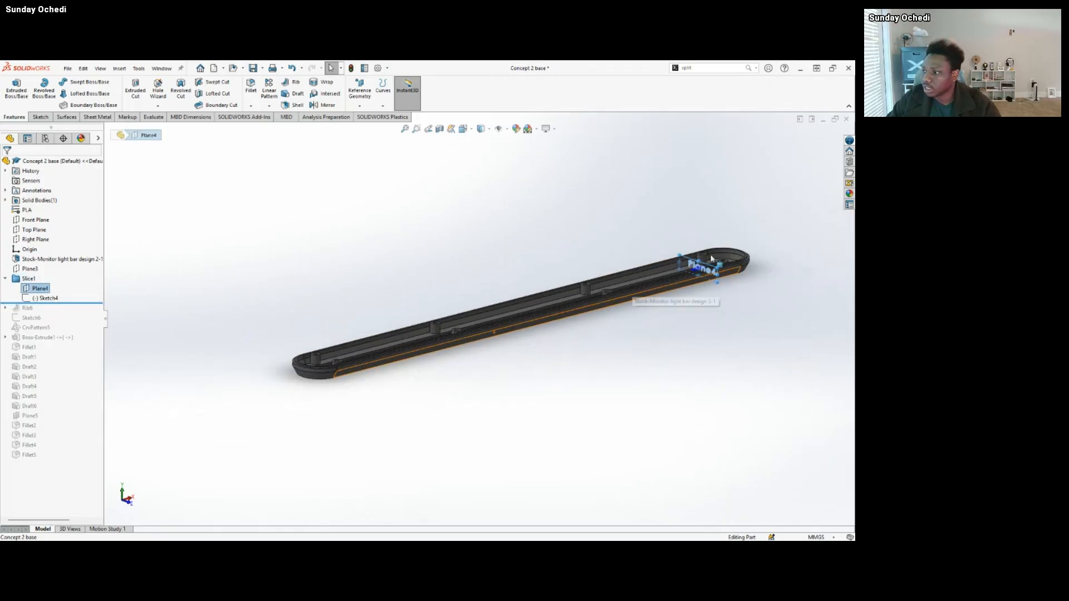
pyautogui.scroll(-5, 612, 306)
pyautogui.moveTo(600, 334); pyautogui.dragTo(604, 312, button='middle')
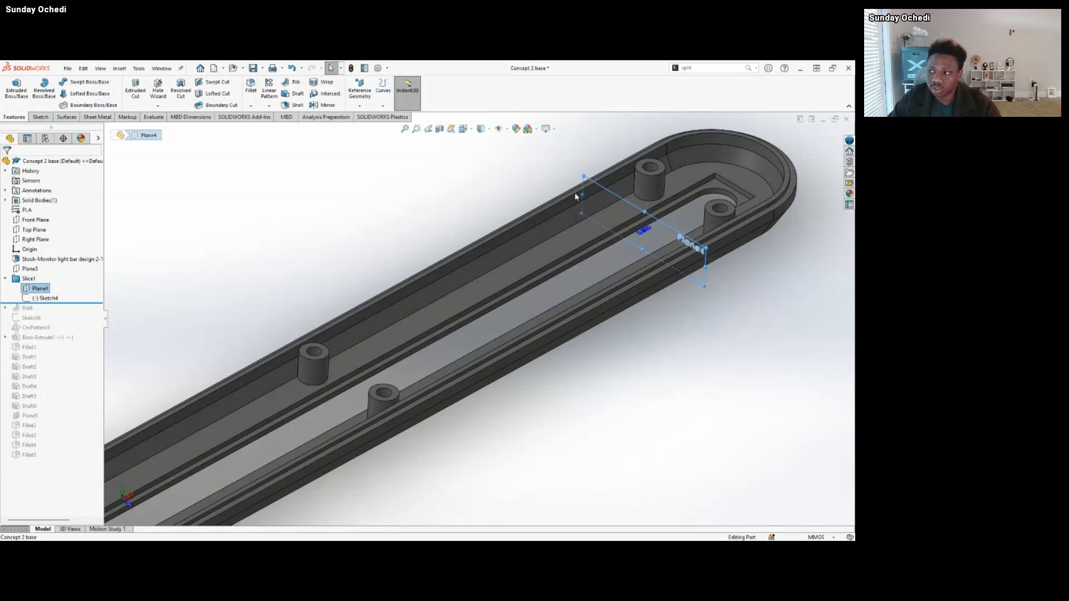
pyautogui.scroll(3, 686, 276)
pyautogui.scroll(-4, 621, 233)
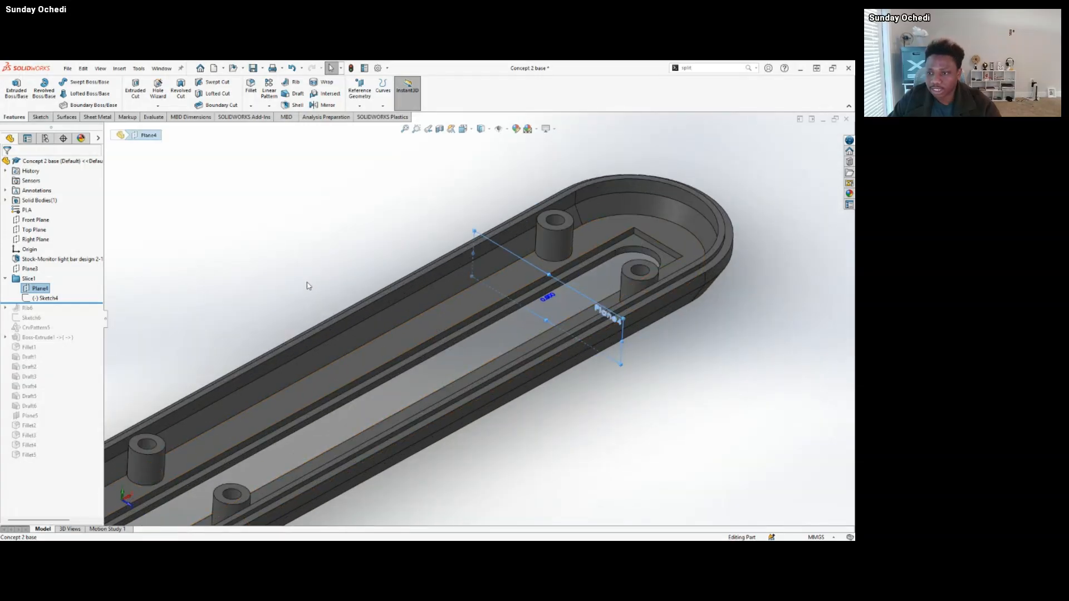
# Highlight Sketch4 under Slice1, examine the sliced housing profile near the end standoffs, and clear the selection.
pyautogui.click(63, 297)
pyautogui.moveTo(624, 352)
pyautogui.mouseDown(button='middle')
pyautogui.moveTo(656, 287)
pyautogui.moveTo(467, 309)
pyautogui.mouseUp(button='middle')
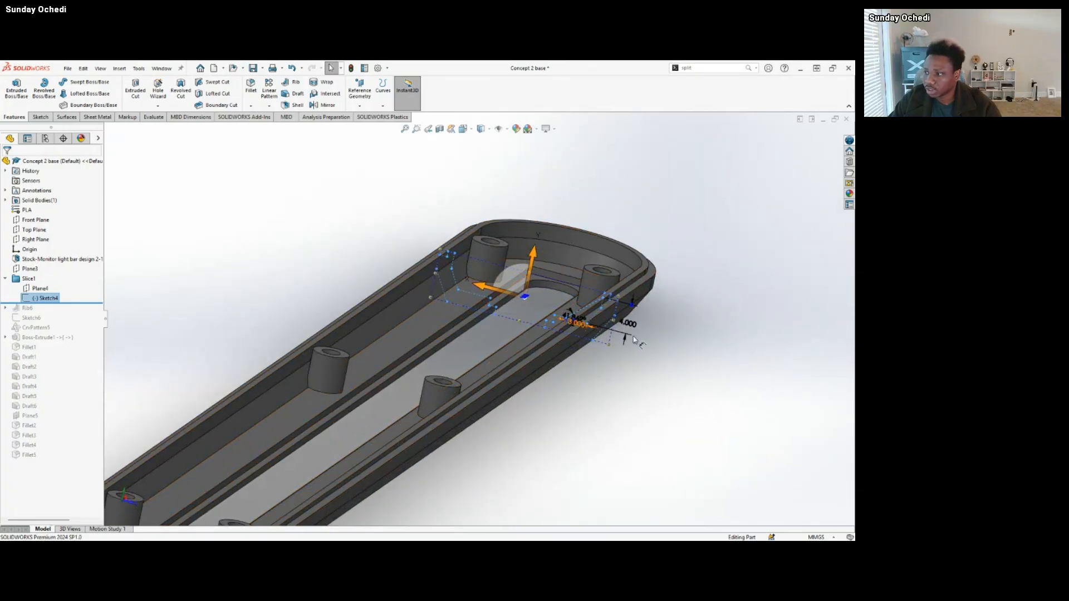
pyautogui.moveTo(533, 341); pyautogui.dragTo(525, 357, button='middle')
pyautogui.click(245, 289)
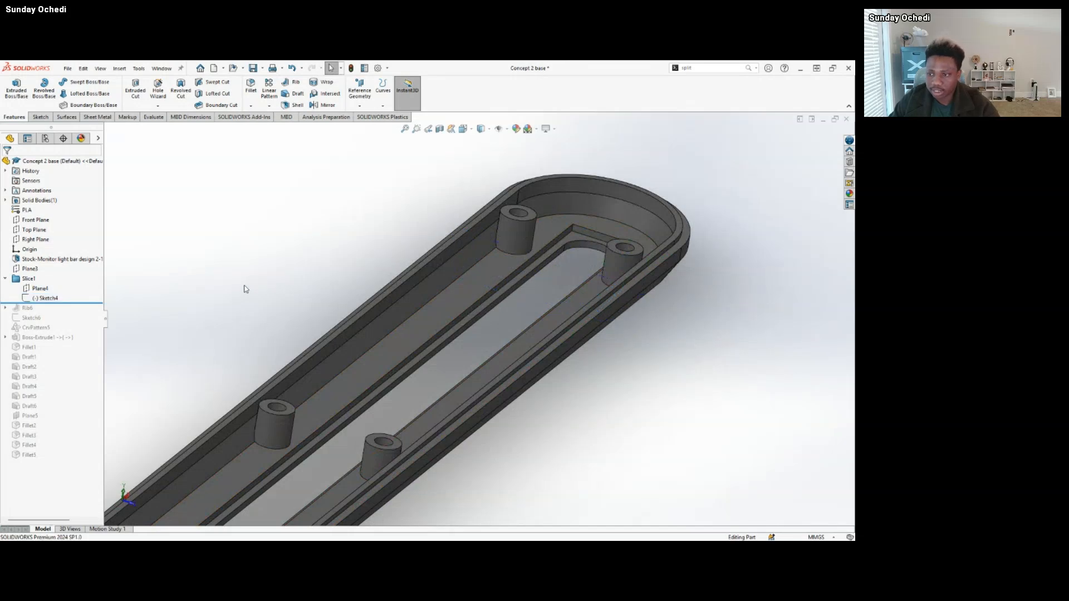
pyautogui.press('z')
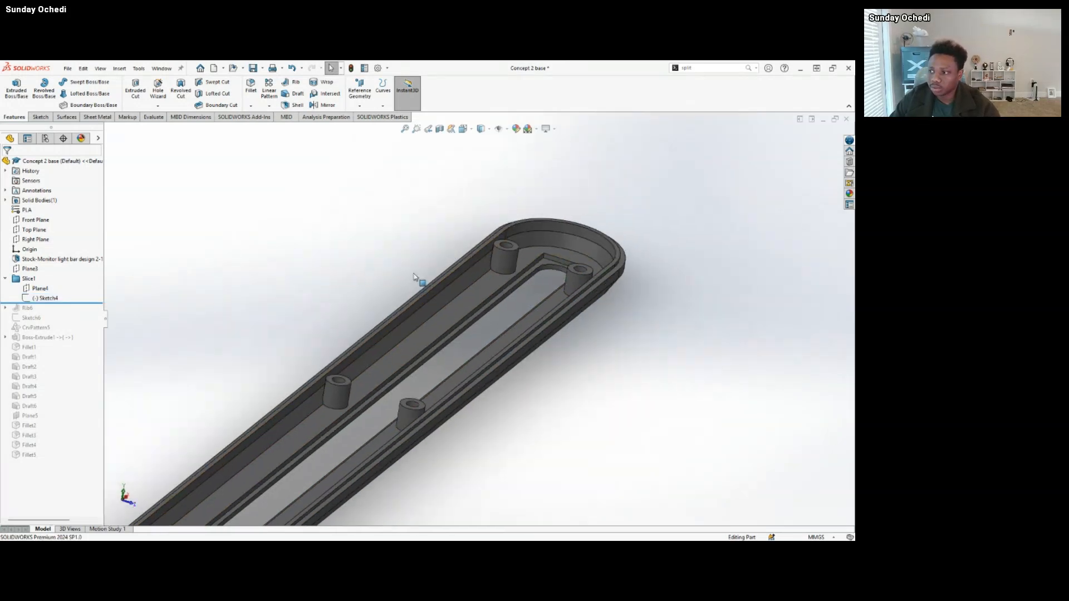
# Roll the history forward past Rib6 and highlight the rib beside the end standoff for a close look.
pyautogui.moveTo(79, 301); pyautogui.dragTo(79, 311)
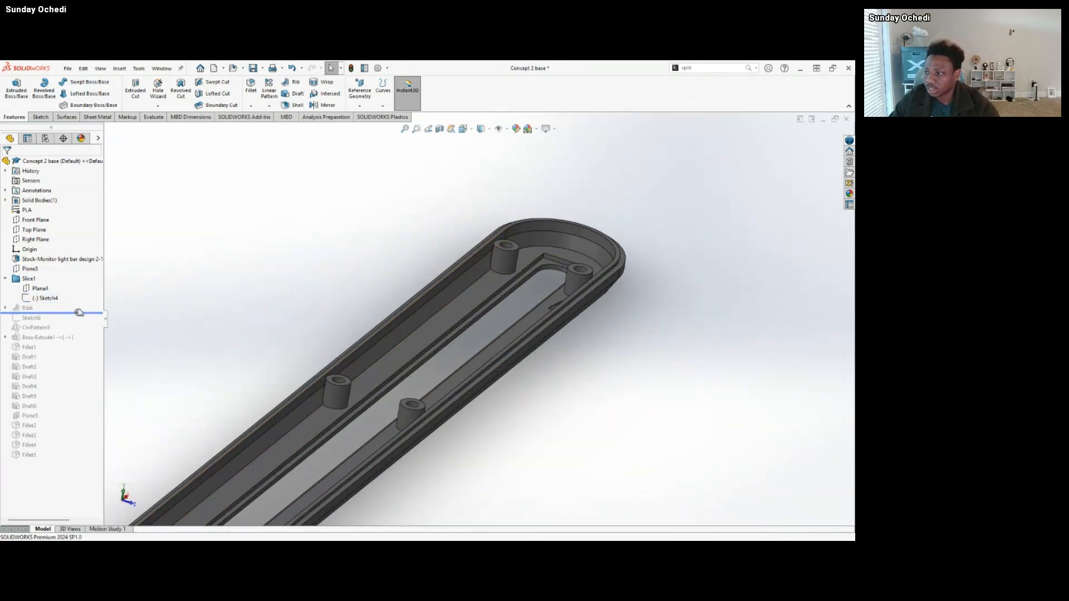
pyautogui.click(26, 309)
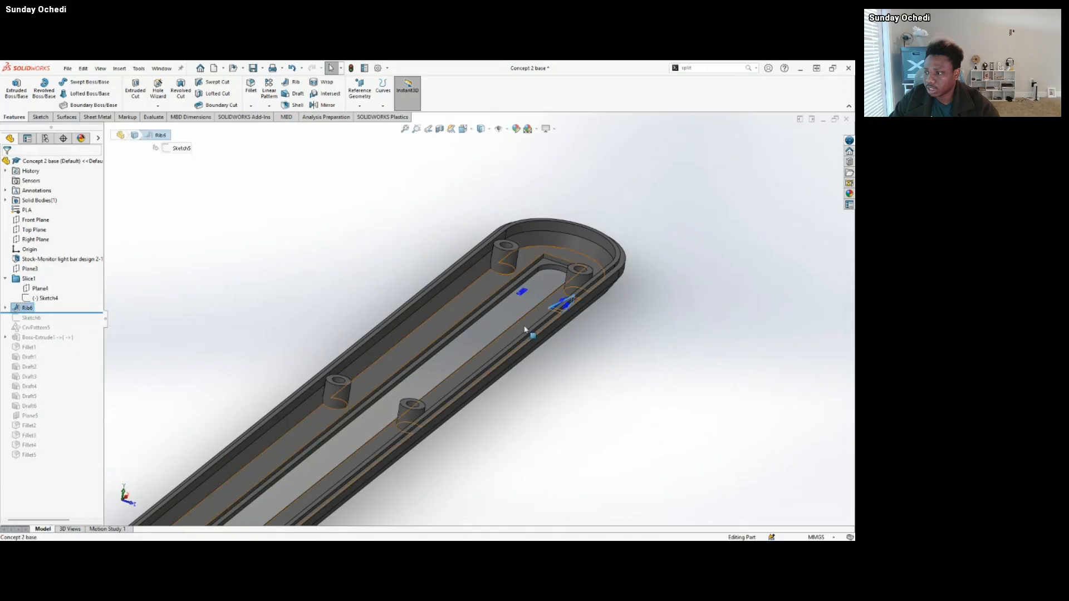
pyautogui.moveTo(526, 328); pyautogui.dragTo(576, 356, button='middle')
pyautogui.scroll(-3, 528, 304)
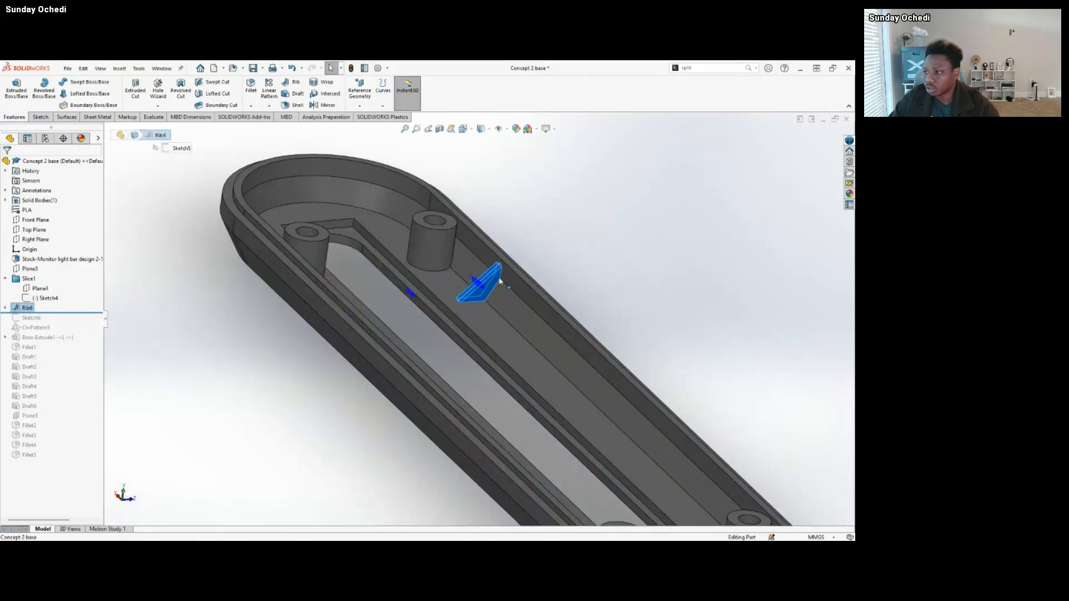
pyautogui.scroll(-2, 492, 285)
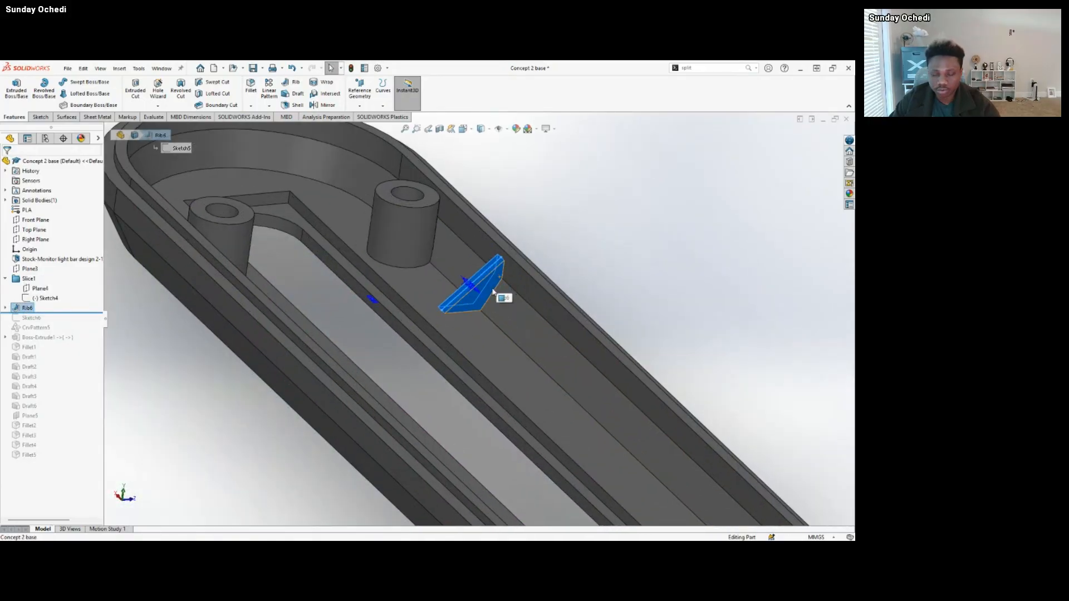
pyautogui.click(160, 352)
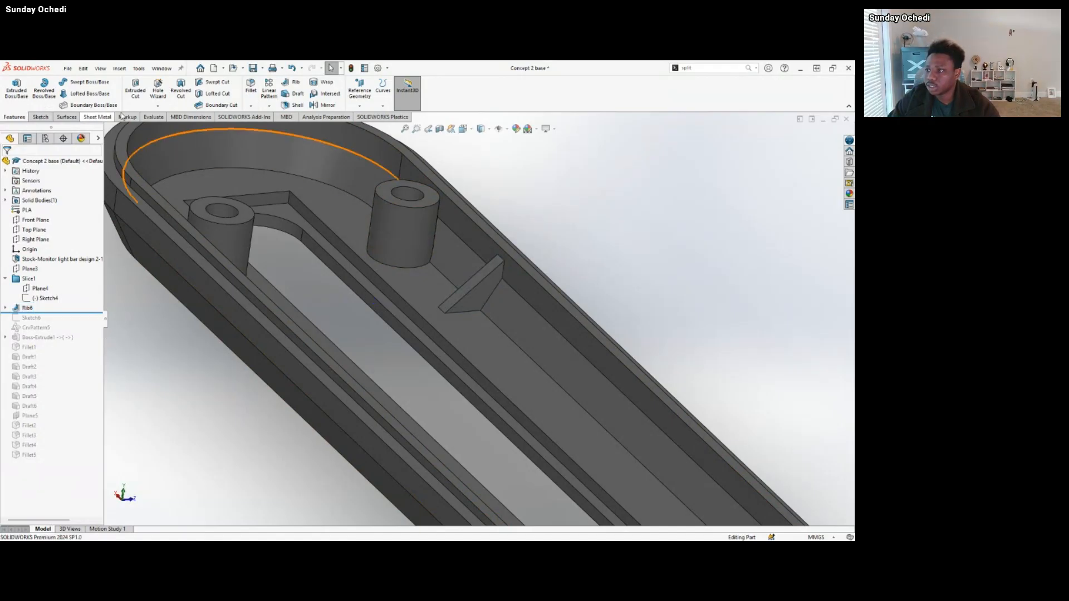
# Open the Rib6 definition to review its parameters and close it without changes.
pyautogui.click(26, 307)
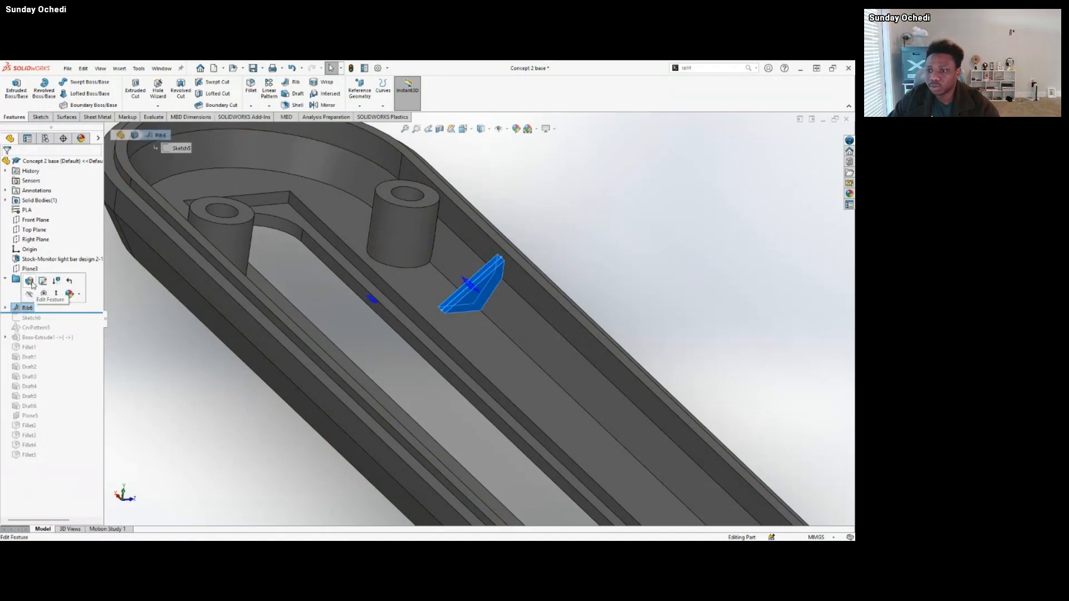
pyautogui.click(30, 281)
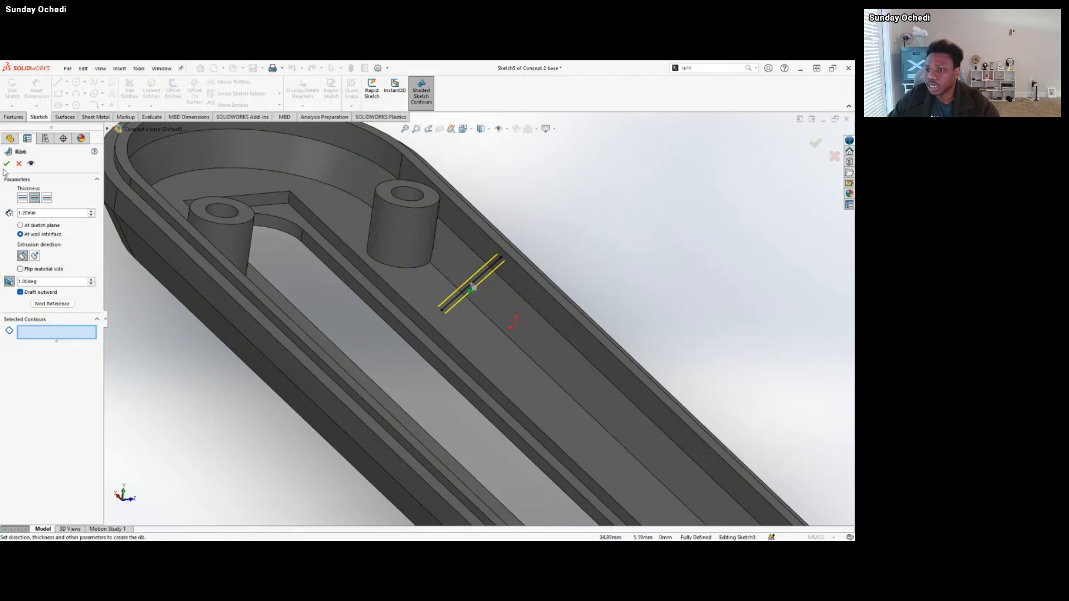
pyautogui.click(19, 164)
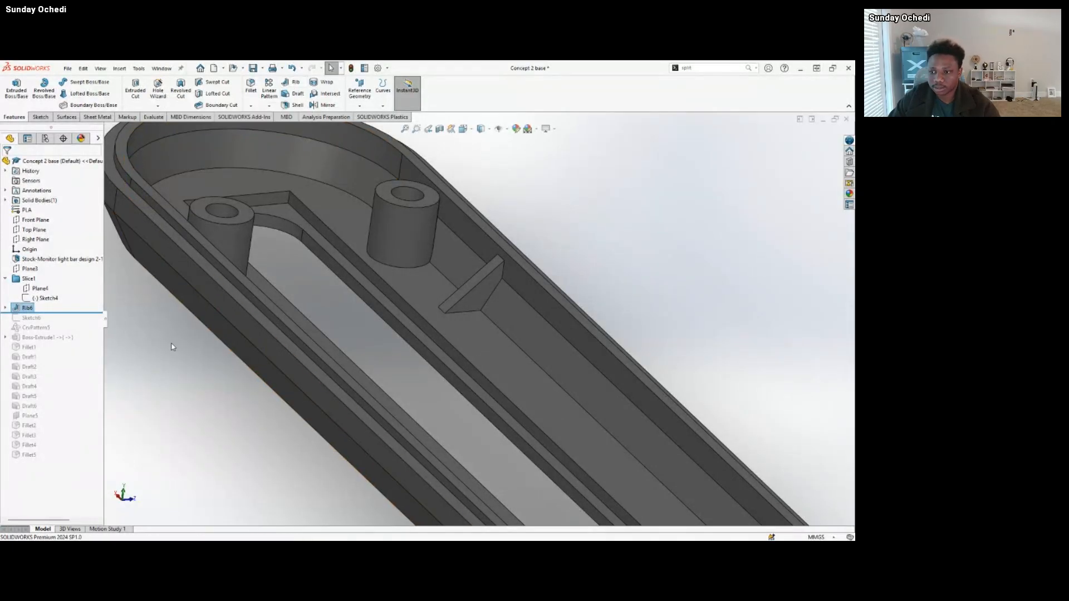
# Reopen the Rib6 definition, examine its thickness, direction and draft settings against the rib preview, and cancel the edit.
pyautogui.rightClick(27, 310)
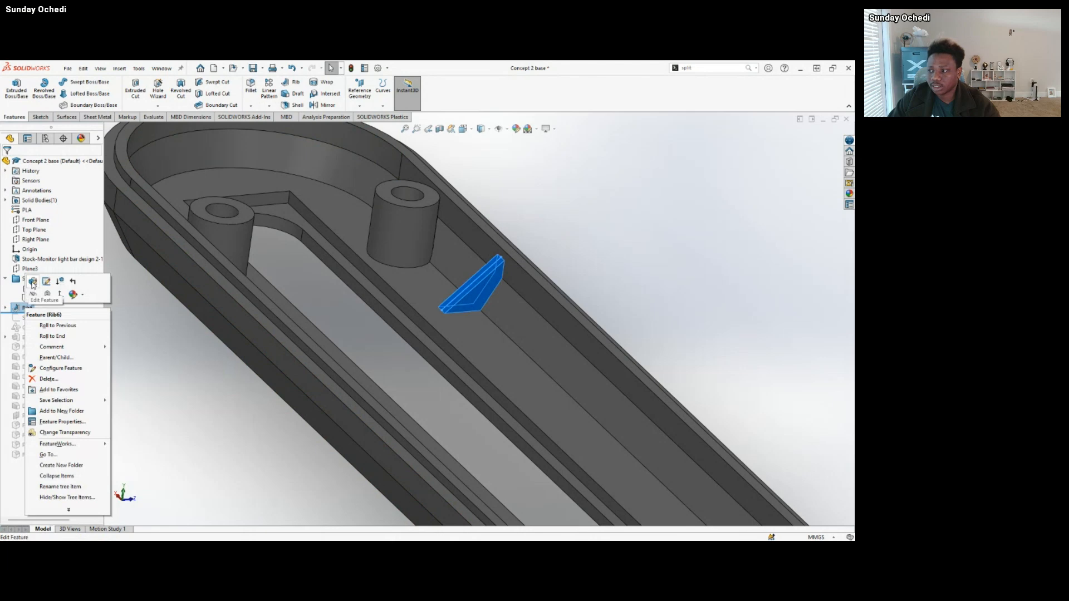
pyautogui.click(33, 287)
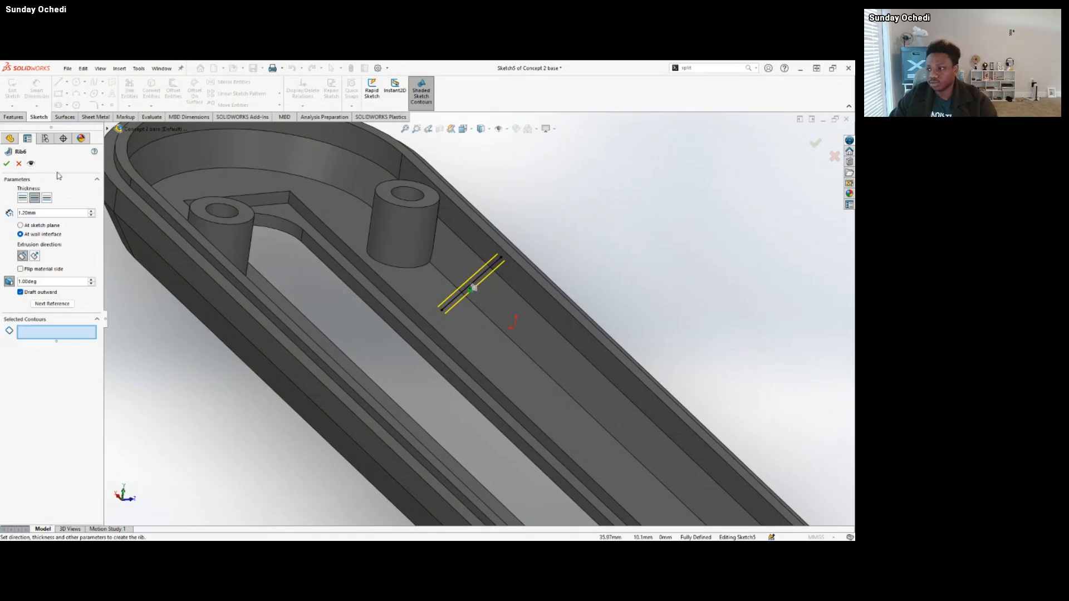
pyautogui.scroll(-6, 490, 284)
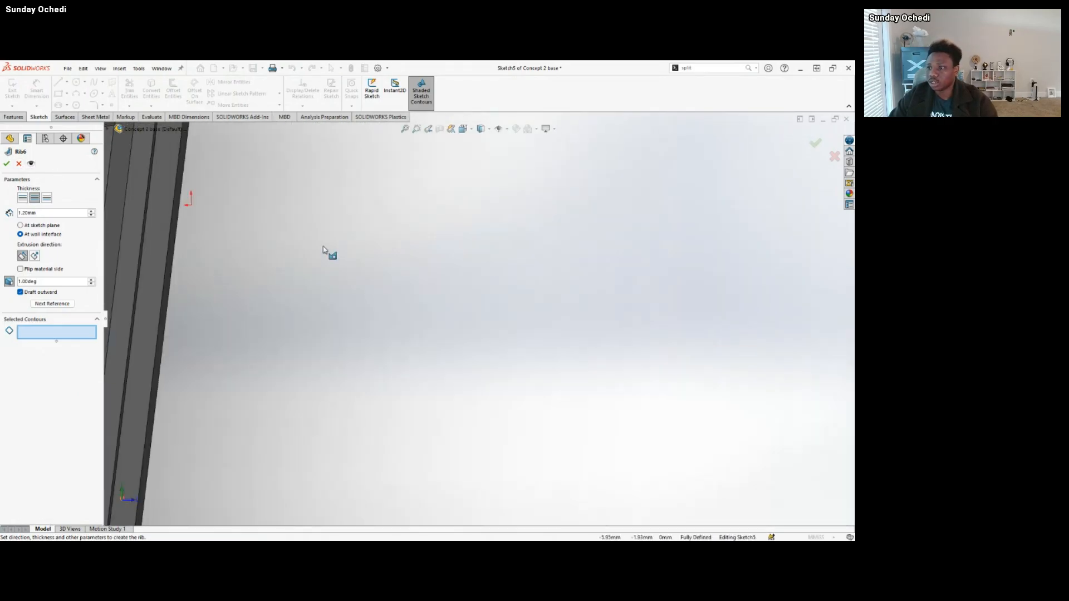
pyautogui.scroll(5, 325, 250)
pyautogui.scroll(-2, 281, 227)
pyautogui.moveTo(301, 234); pyautogui.dragTo(468, 250, button='middle')
pyautogui.scroll(2, 325, 319)
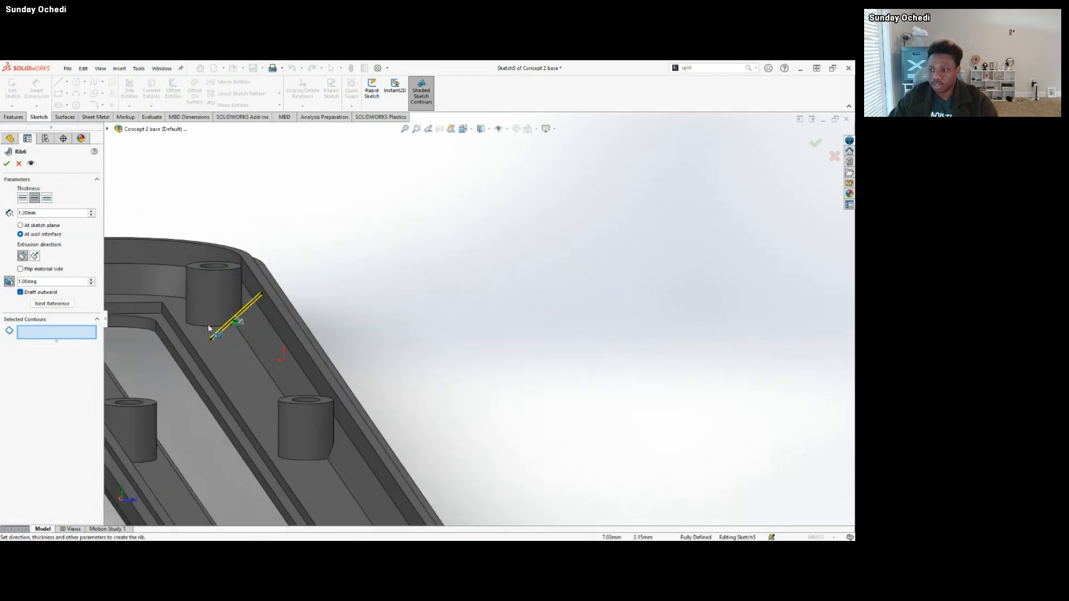
pyautogui.click(21, 167)
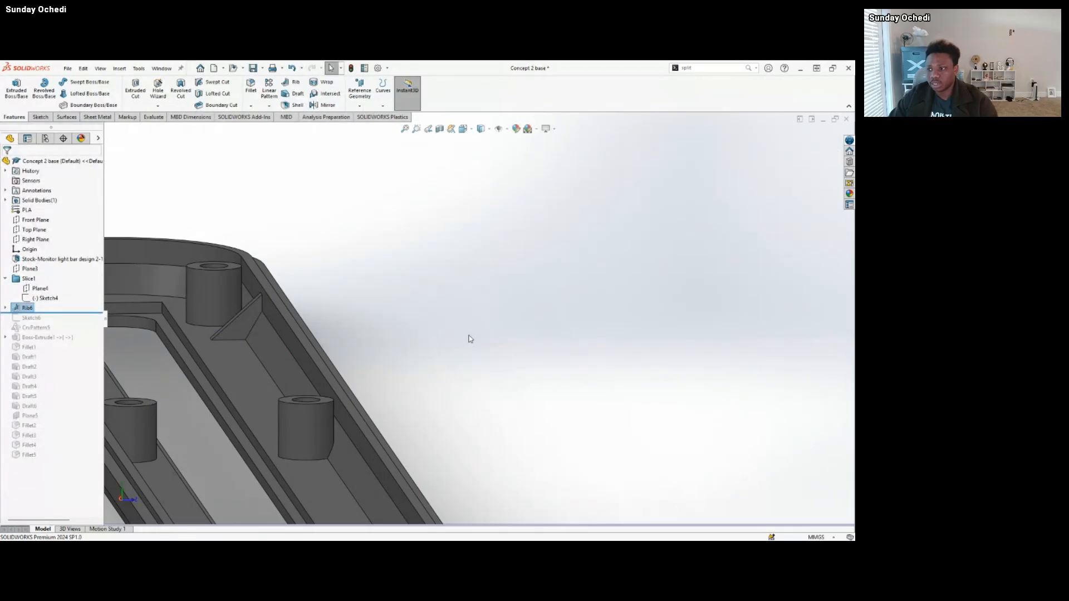
# Examine the whole base housing with its single rib near the end standoff.
pyautogui.scroll(5, 350, 372)
pyautogui.moveTo(350, 371); pyautogui.dragTo(410, 394, button='middle')
pyautogui.scroll(5, 311, 346)
pyautogui.scroll(-3, 310, 346)
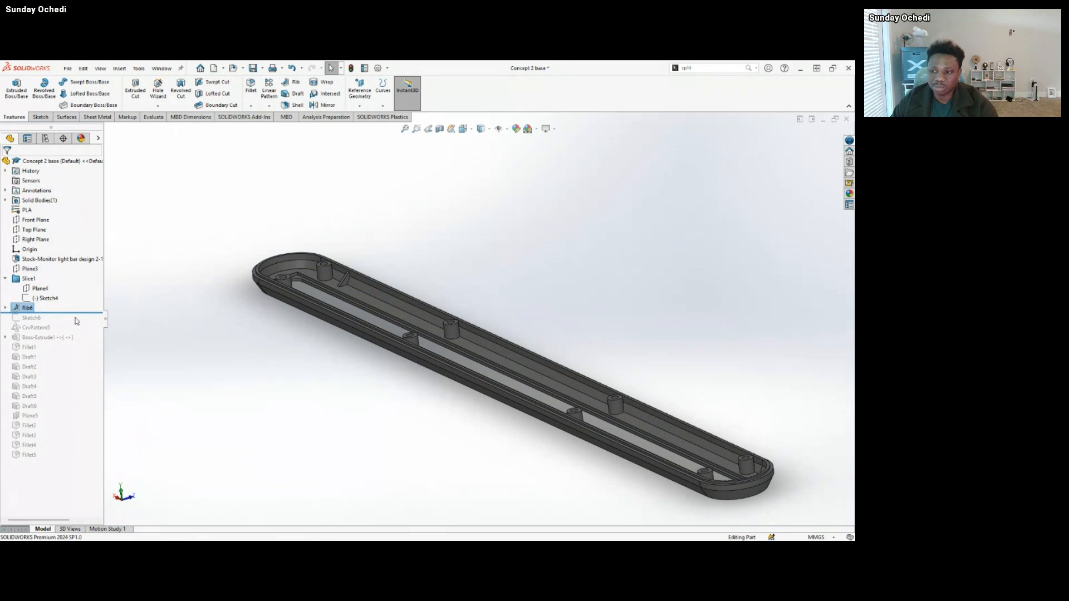
# Roll the history forward to include CrvPattern5, comparing the housing before and after it and checking the ribs patterned along both walls.
pyautogui.moveTo(89, 313); pyautogui.dragTo(84, 333)
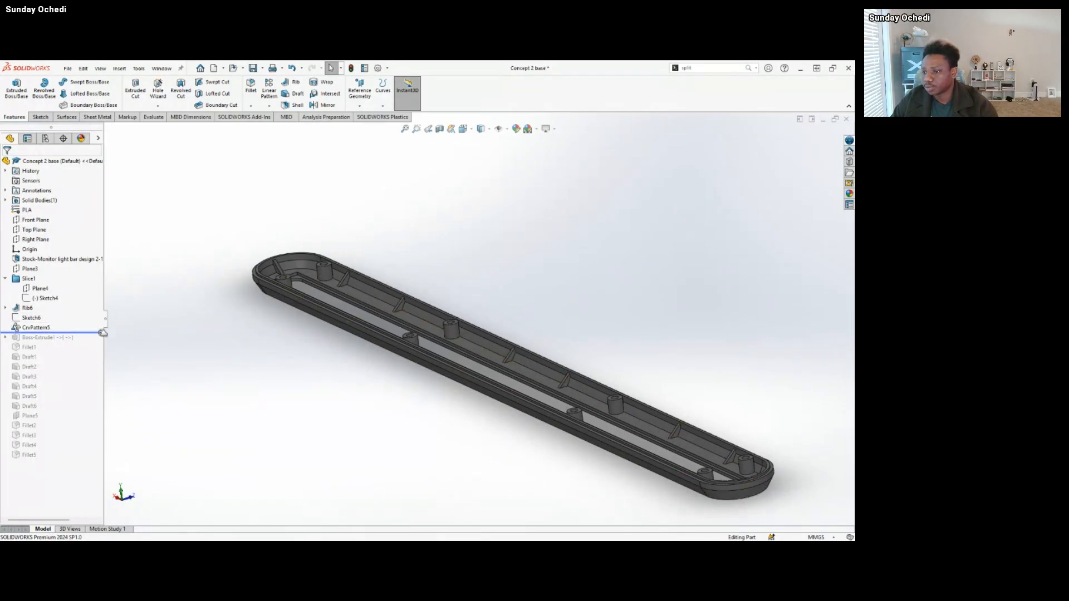
pyautogui.moveTo(101, 333); pyautogui.dragTo(99, 324)
pyautogui.scroll(-5, 365, 289)
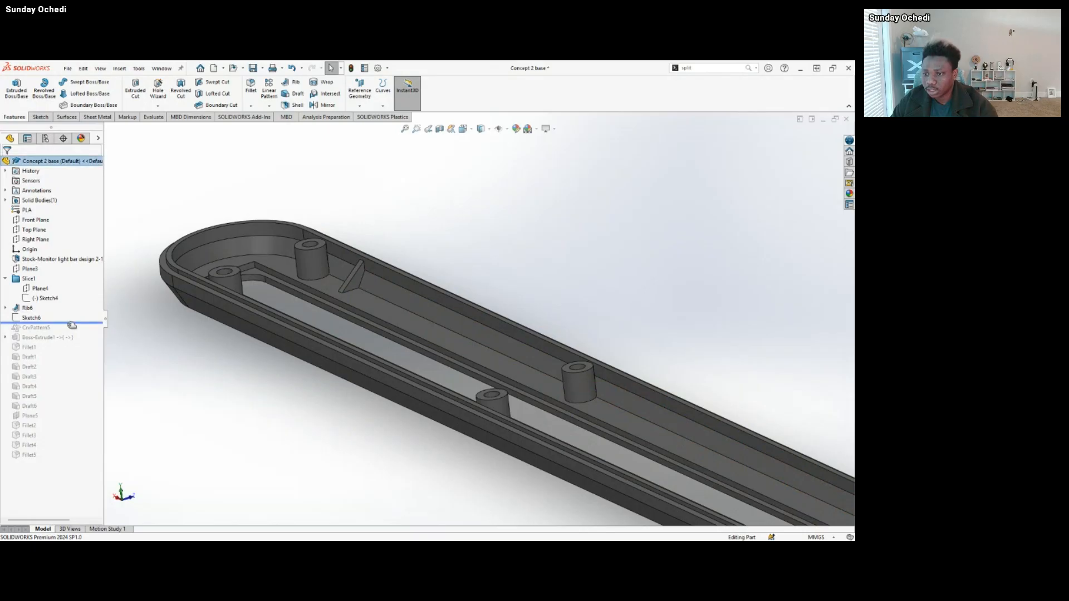
pyautogui.moveTo(71, 323); pyautogui.dragTo(42, 333)
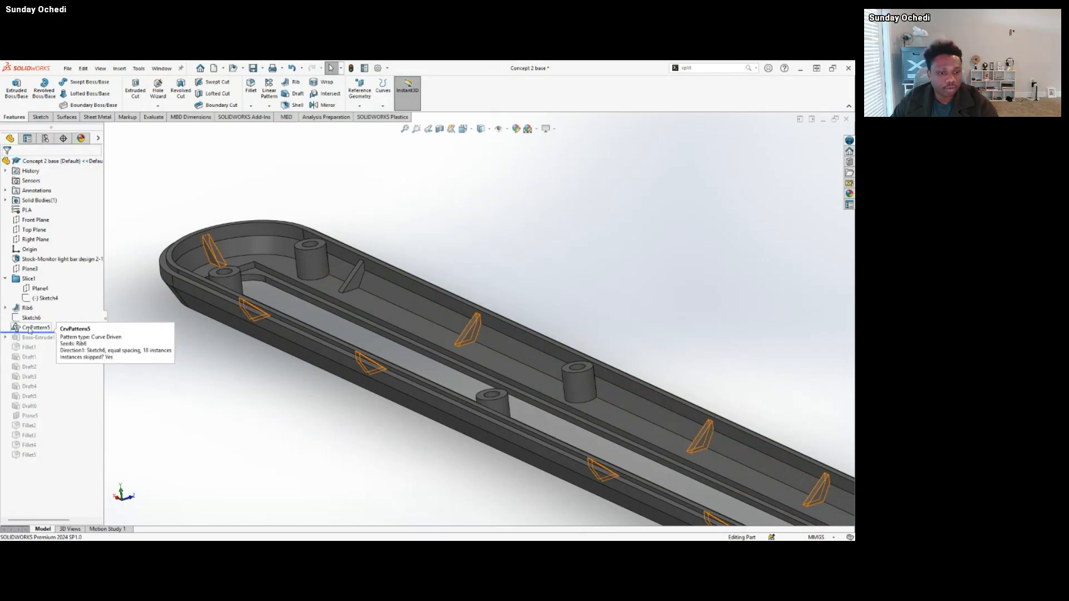
pyautogui.scroll(2, 662, 415)
pyautogui.moveTo(712, 422); pyautogui.dragTo(683, 414, button='middle')
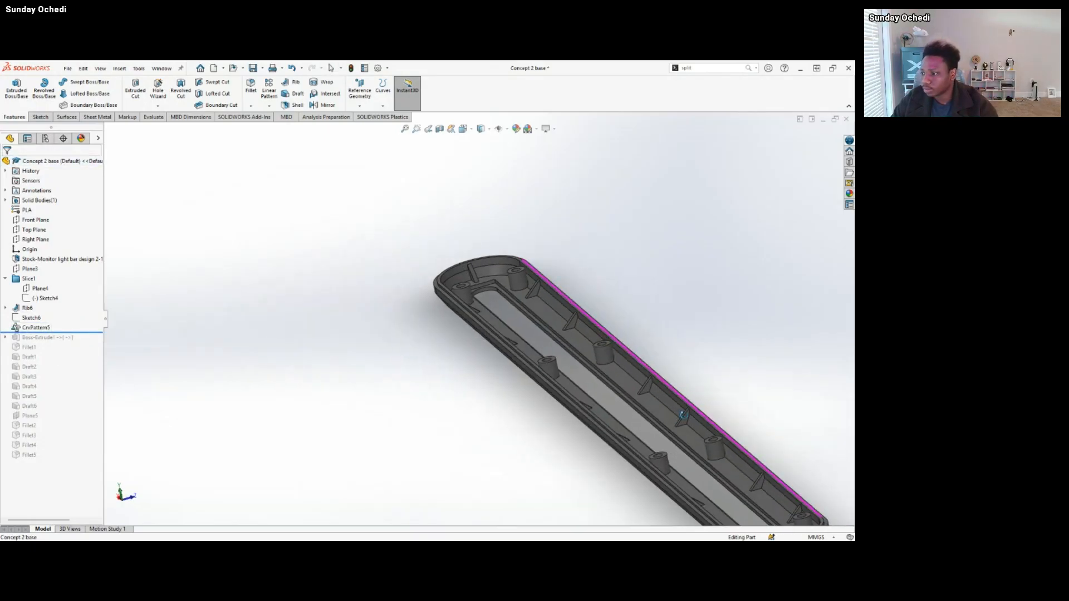
pyautogui.scroll(3, 686, 426)
pyautogui.scroll(-3, 687, 427)
pyautogui.moveTo(513, 396)
pyautogui.mouseDown(button='middle')
pyautogui.moveTo(553, 396)
pyautogui.moveTo(518, 390)
pyautogui.mouseUp(button='middle')
# Look through the available feature pattern types, from Linear to Variable Pattern, without starting one.
pyautogui.click(269, 106)
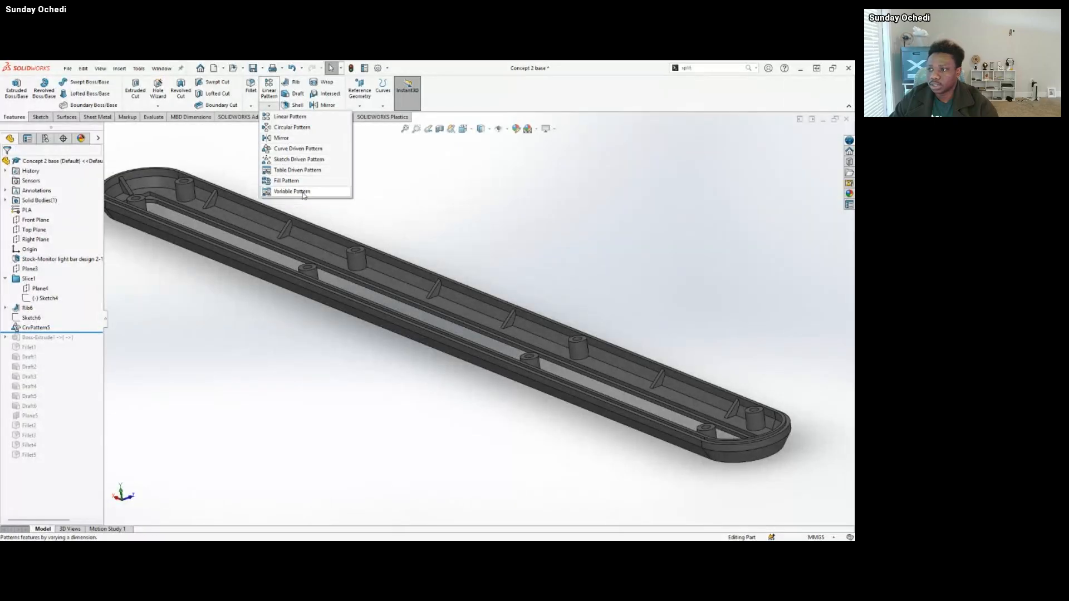
pyautogui.press('Escape')
pyautogui.click(273, 106)
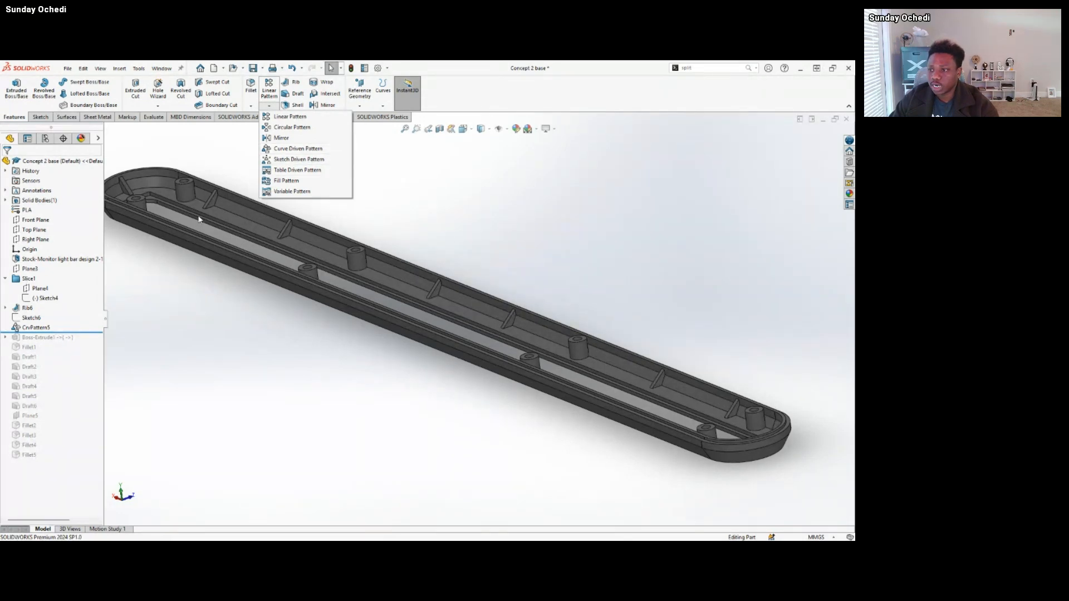
pyautogui.click(178, 266)
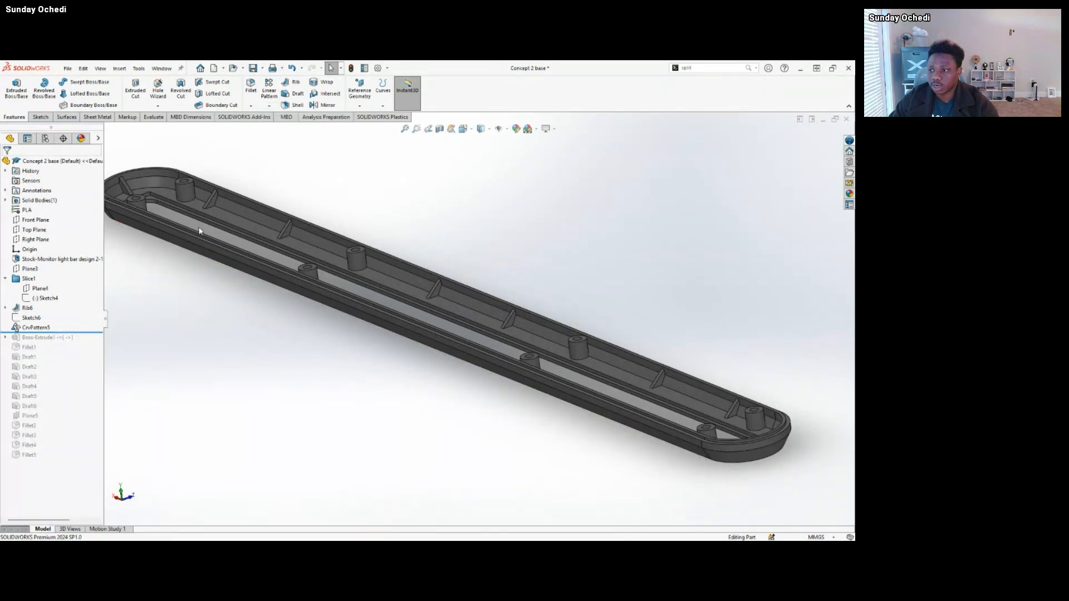
# Open the CrvPattern5 definition, examine its curve, spacing and skipped instances against the rib preview from several angles, and close it without changes.
pyautogui.moveTo(200, 228); pyautogui.dragTo(183, 247, button='middle')
pyautogui.scroll(-1, 183, 249)
pyautogui.scroll(2, 210, 273)
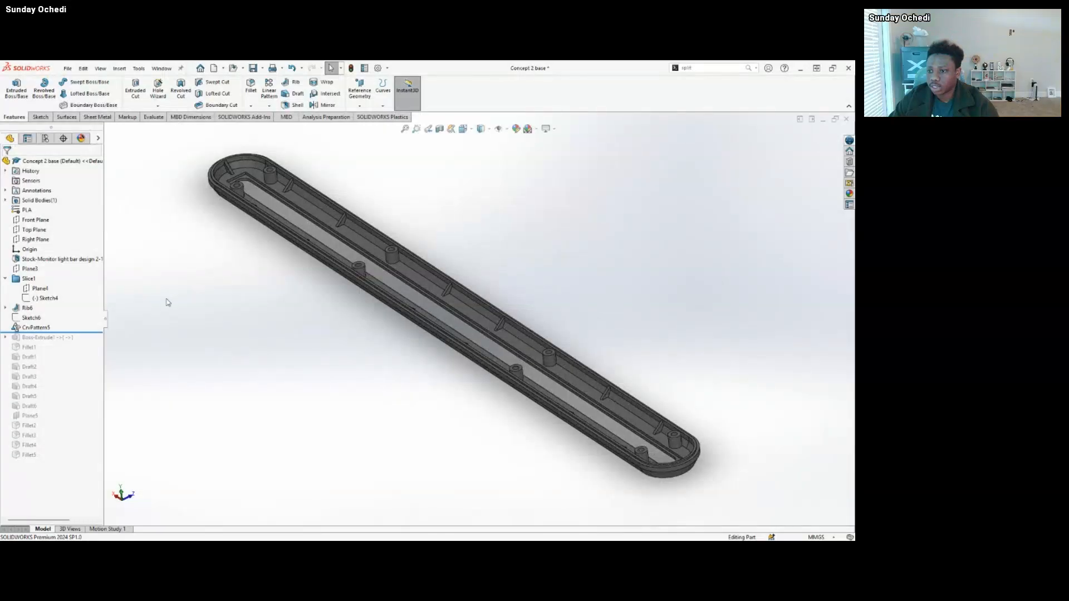
pyautogui.click(47, 329)
pyautogui.click(53, 303)
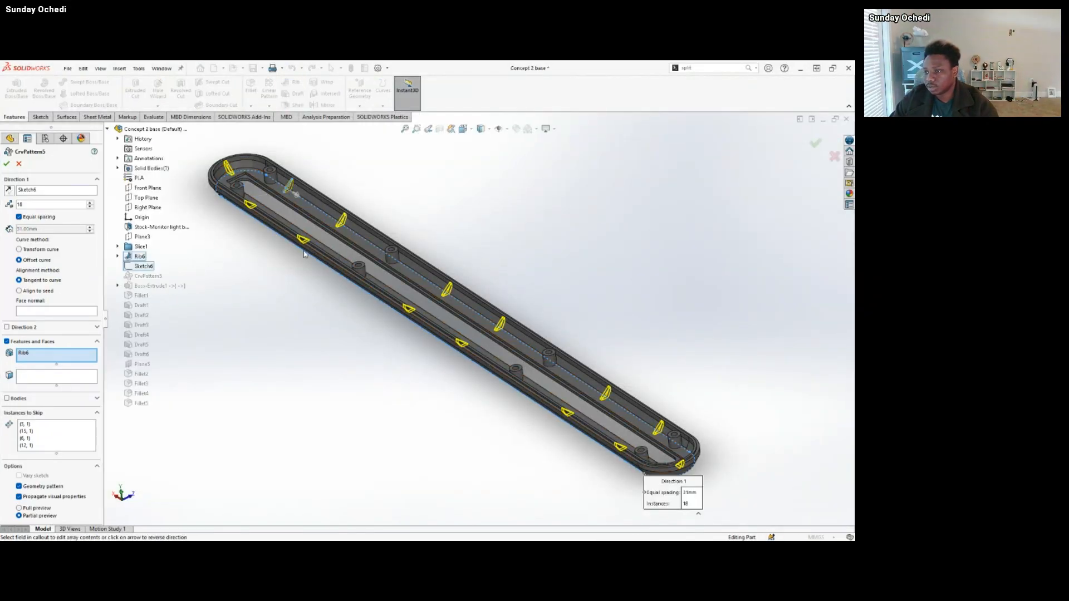
pyautogui.moveTo(304, 253); pyautogui.dragTo(235, 365, button='middle')
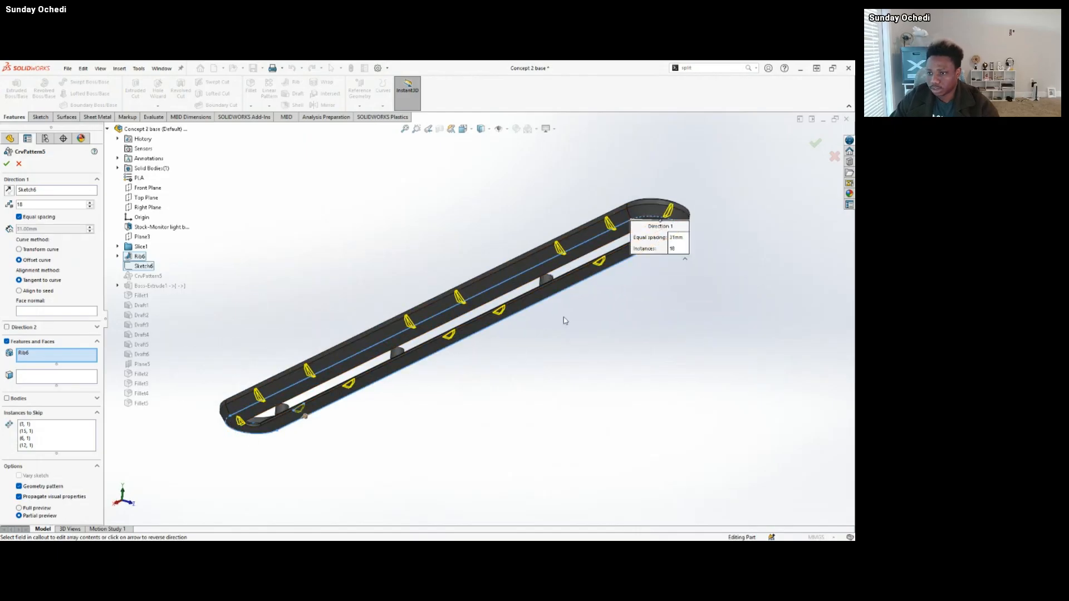
pyautogui.moveTo(356, 308); pyautogui.dragTo(512, 380, button='middle')
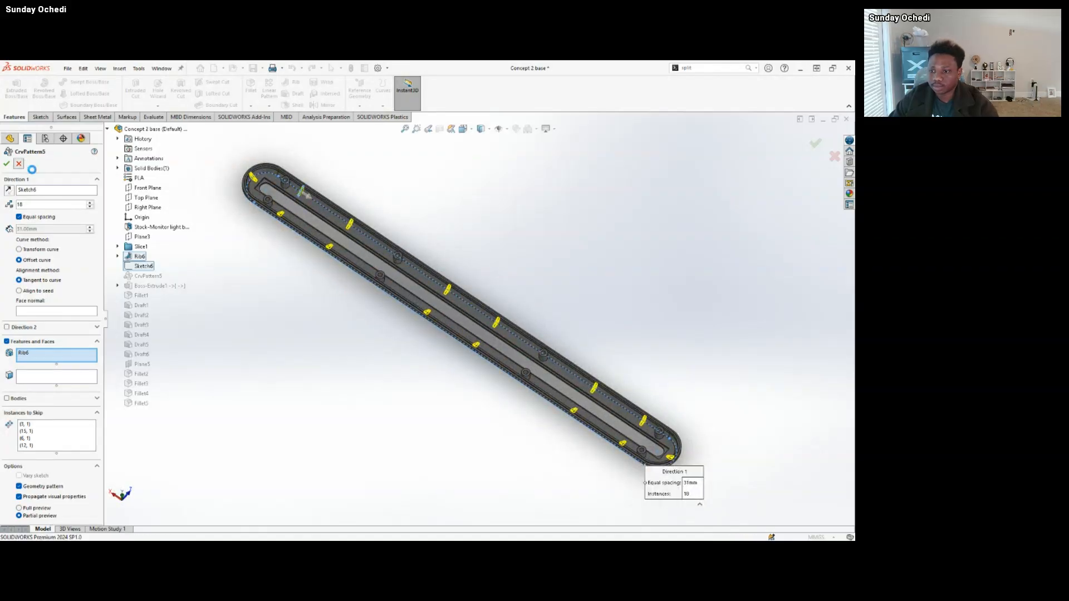
pyautogui.click(7, 163)
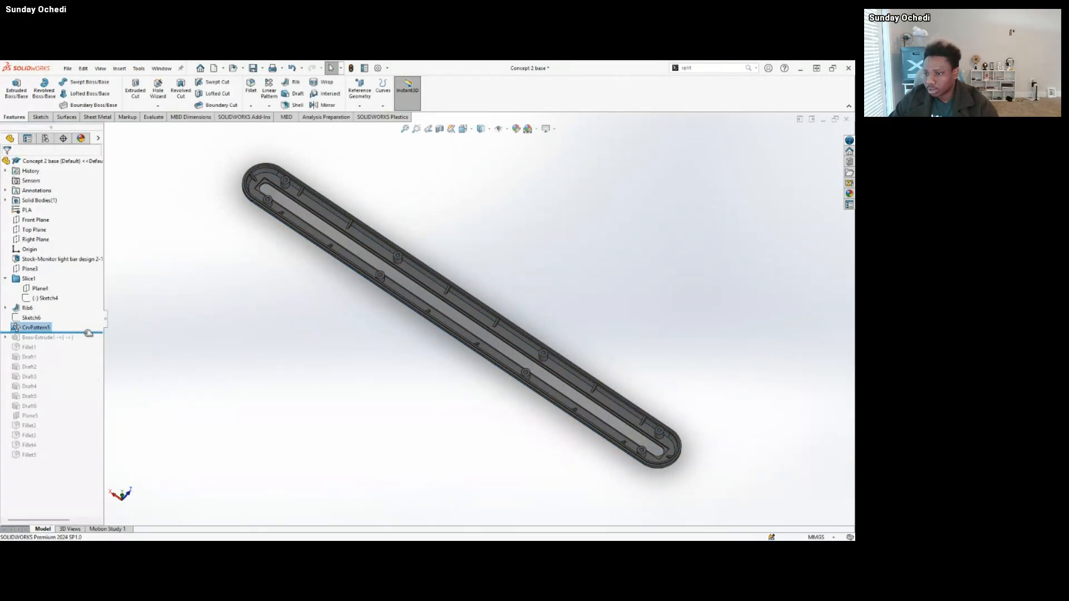
# Roll the history forward past Boss-Extrude1 and highlight its added cylindrical standoffs for a close look beside the ribs.
pyautogui.moveTo(91, 333); pyautogui.dragTo(92, 342)
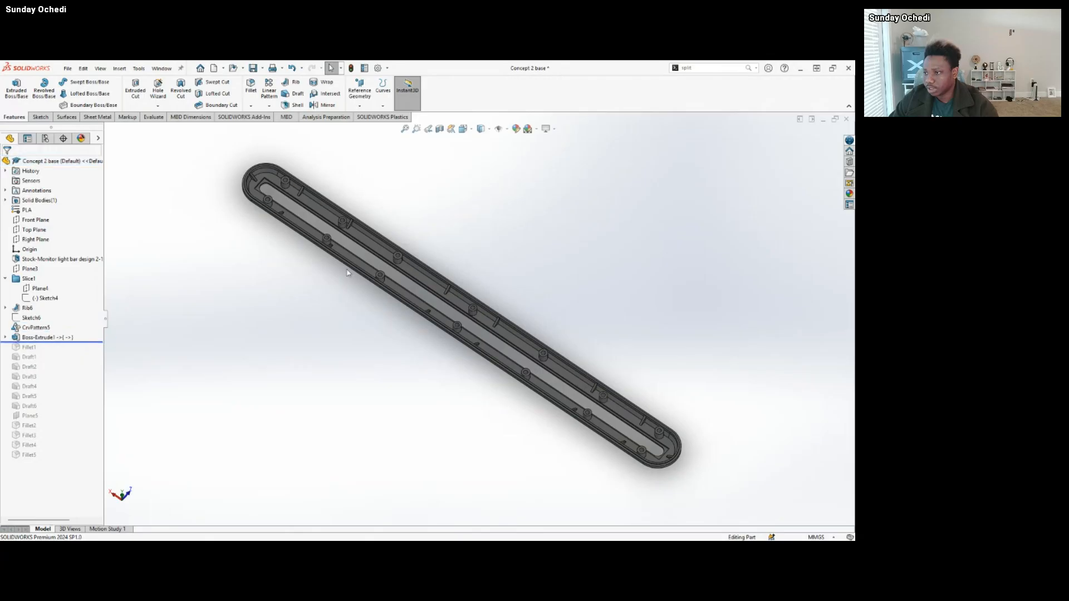
pyautogui.click(44, 337)
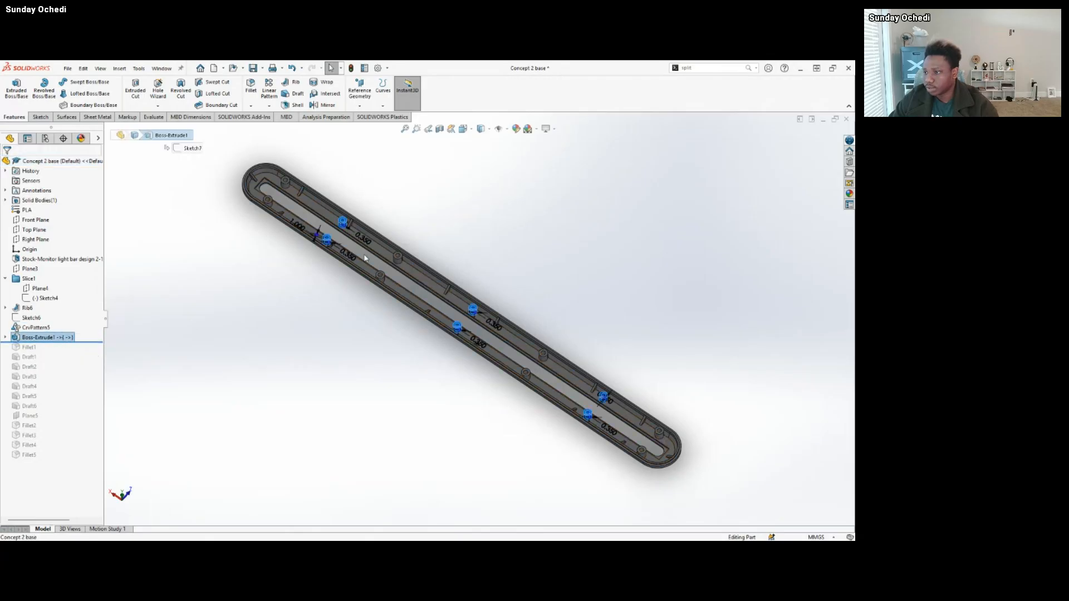
pyautogui.scroll(-5, 356, 252)
pyautogui.scroll(-5, 338, 255)
pyautogui.moveTo(338, 263); pyautogui.dragTo(322, 215, button='middle')
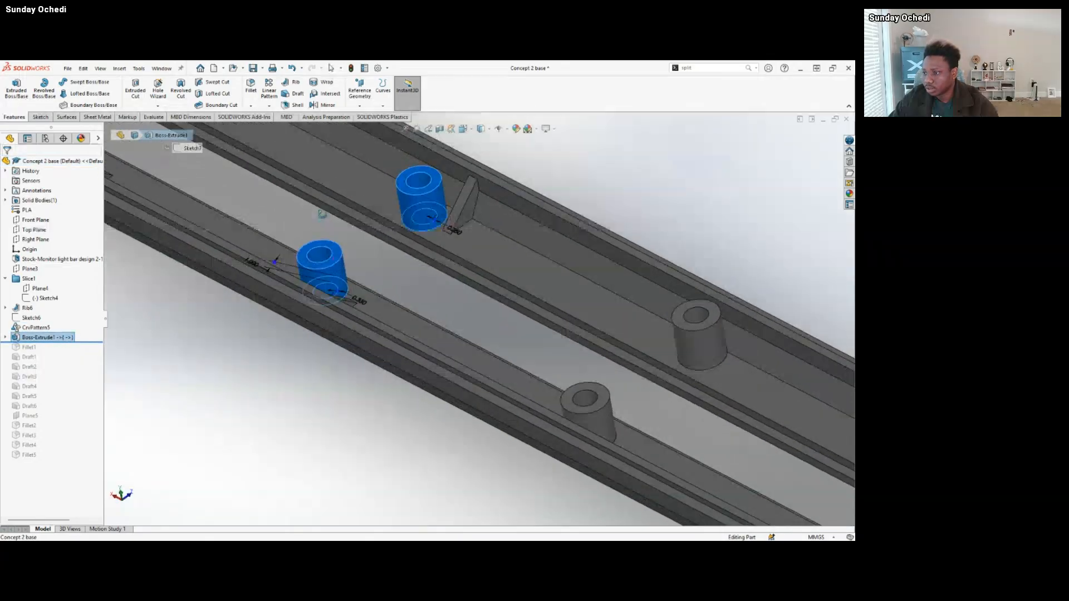
pyautogui.click(160, 379)
pyautogui.click(54, 338)
pyautogui.click(172, 375)
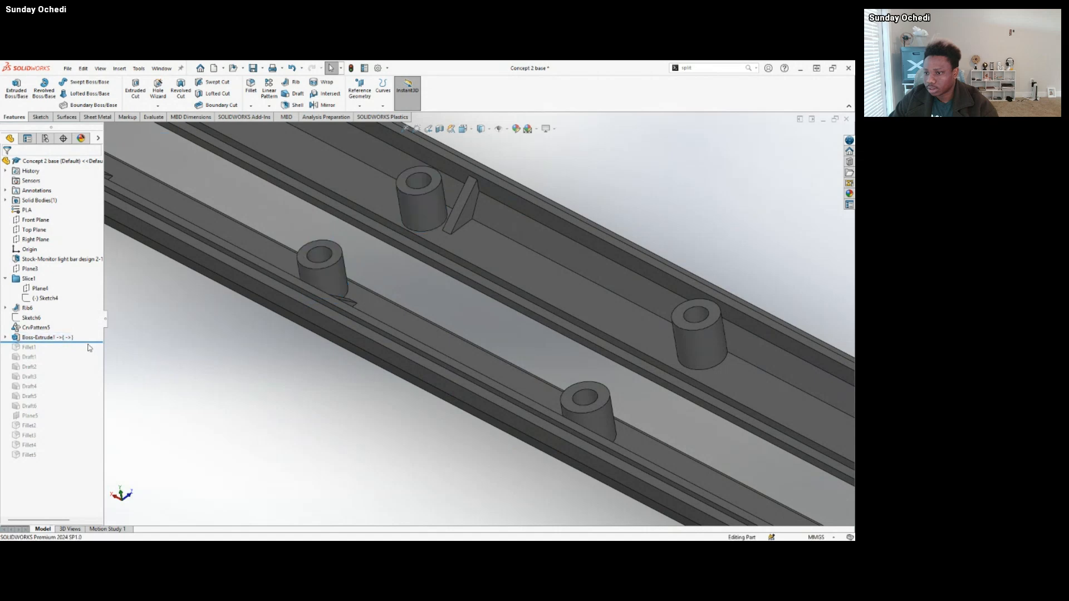
# Roll the history forward through the drafts and fillets to the end of the tree and examine the finished base.
pyautogui.moveTo(90, 347); pyautogui.dragTo(89, 358)
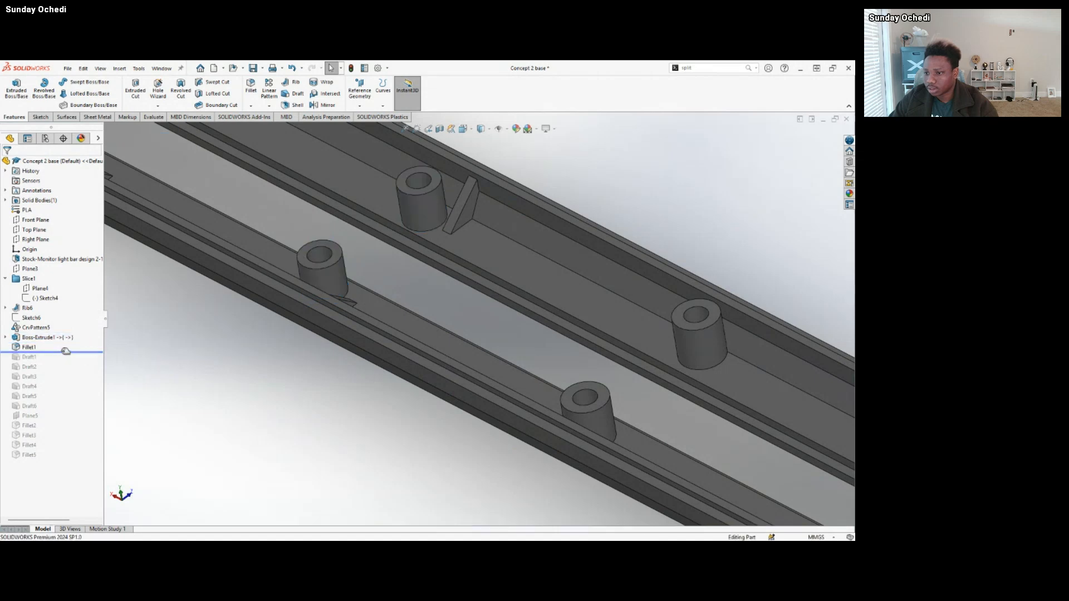
pyautogui.press('f')
pyautogui.moveTo(90, 352); pyautogui.dragTo(83, 456)
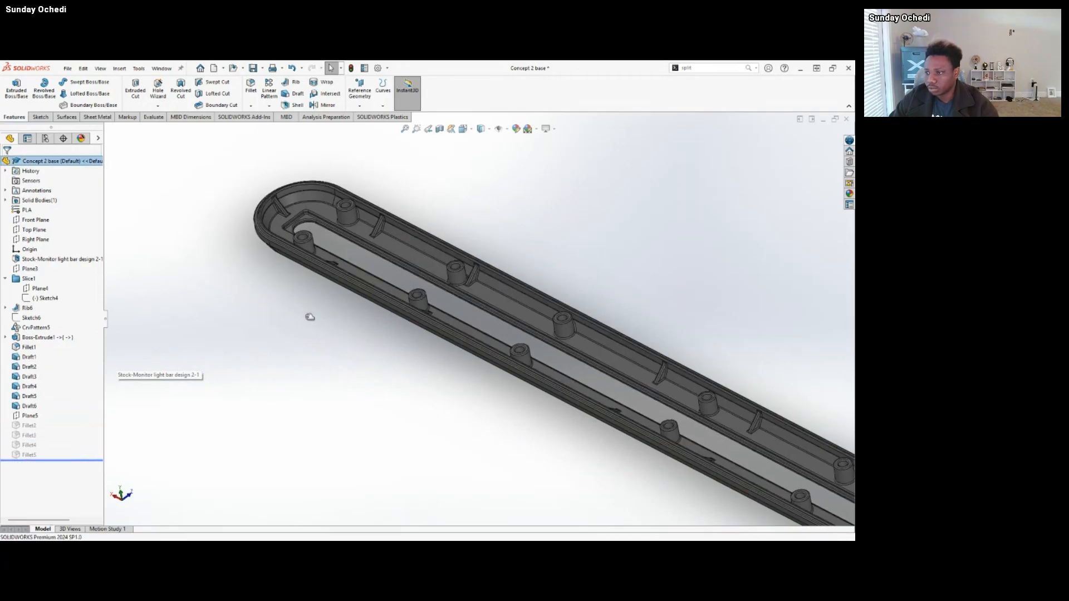
pyautogui.scroll(3, 470, 325)
pyautogui.moveTo(571, 362); pyautogui.dragTo(522, 364, button='middle')
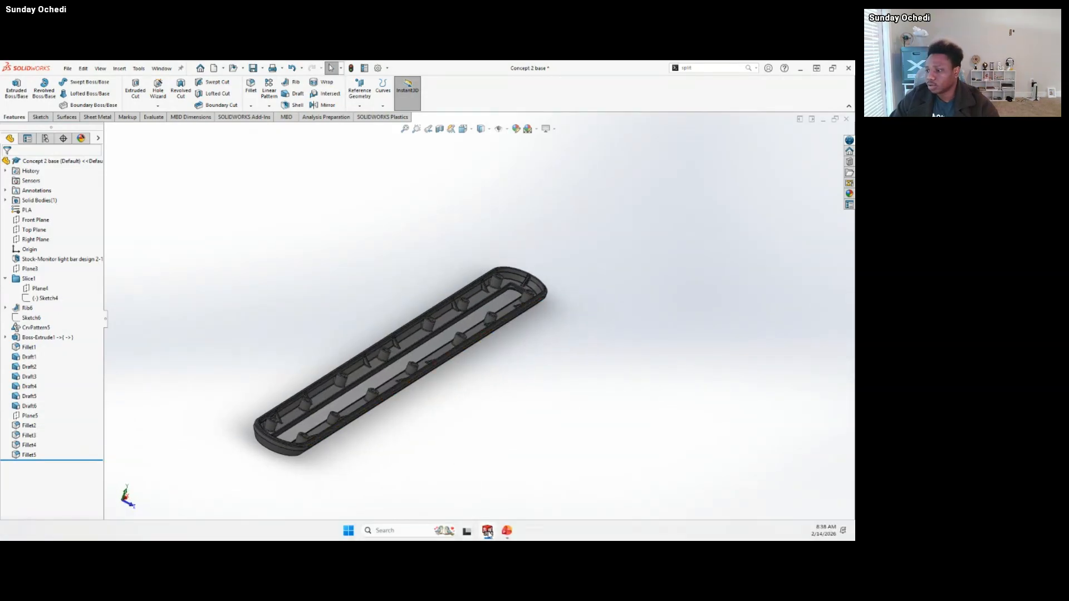
# Switch to the Concept 2 Top part and highlight the flat side face of its raised center section.
pyautogui.moveTo(489, 532)
pyautogui.click(439, 485)
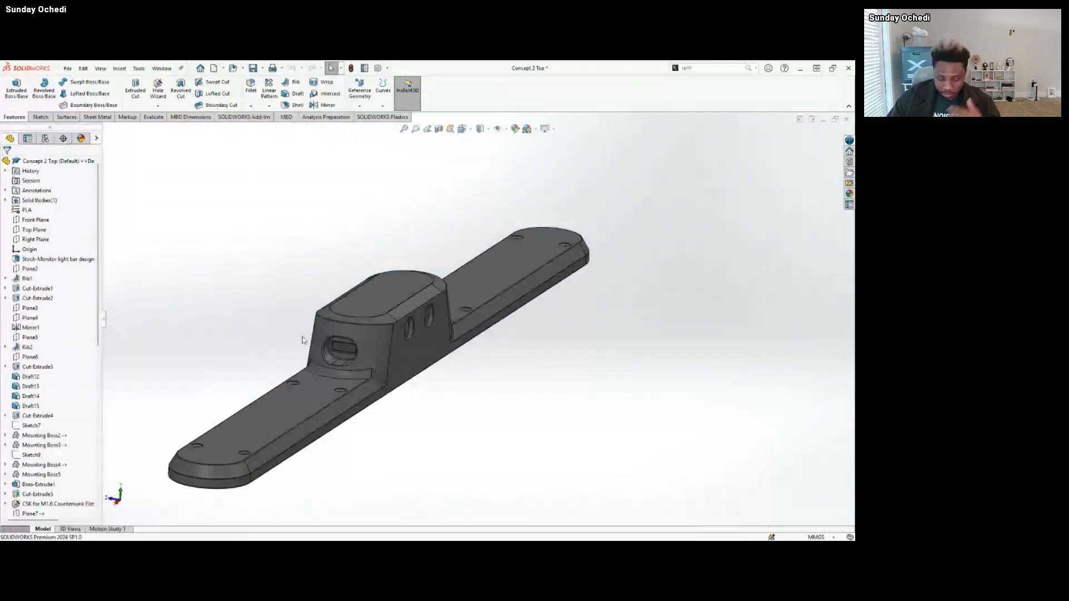
pyautogui.moveTo(460, 385); pyautogui.dragTo(442, 363, button='middle')
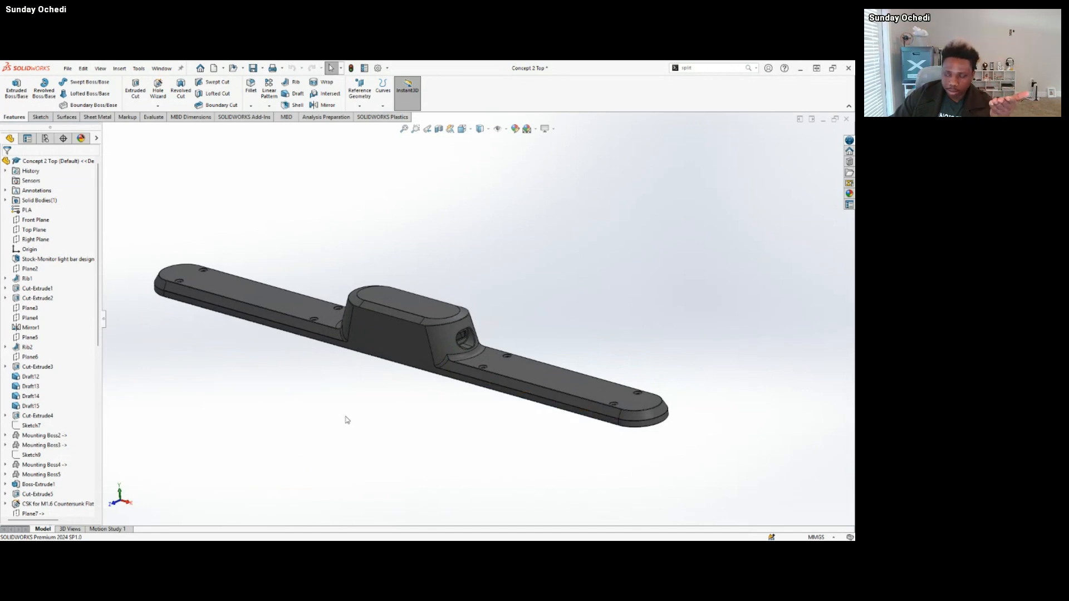
pyautogui.scroll(-3, 439, 328)
pyautogui.click(414, 323)
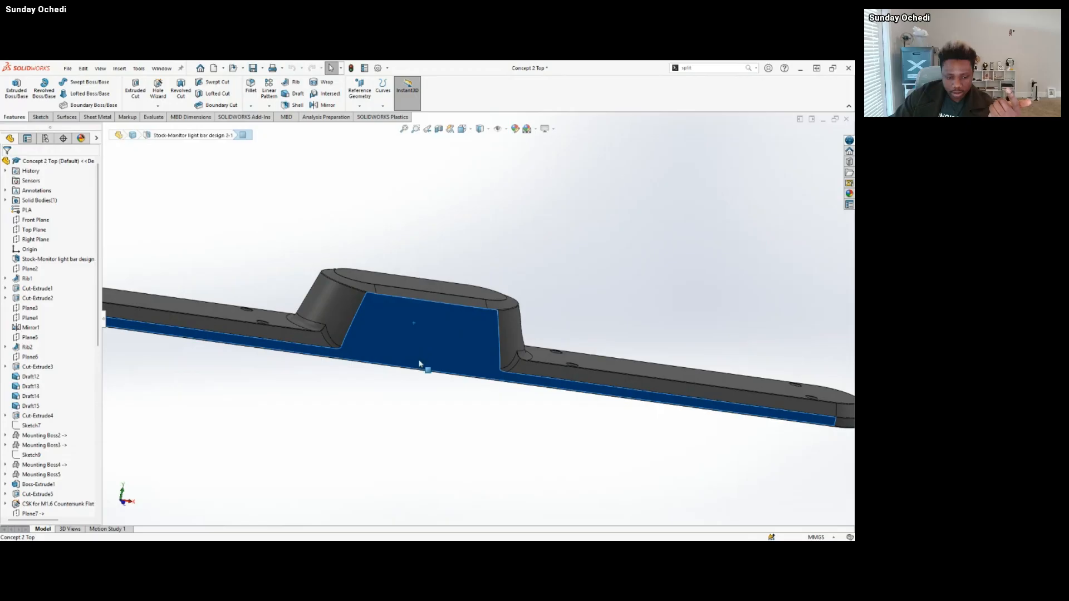
# Examine the round side openings of the top housing and the ribs and screw bosses on its underside.
pyautogui.moveTo(452, 364); pyautogui.dragTo(489, 293, button='middle')
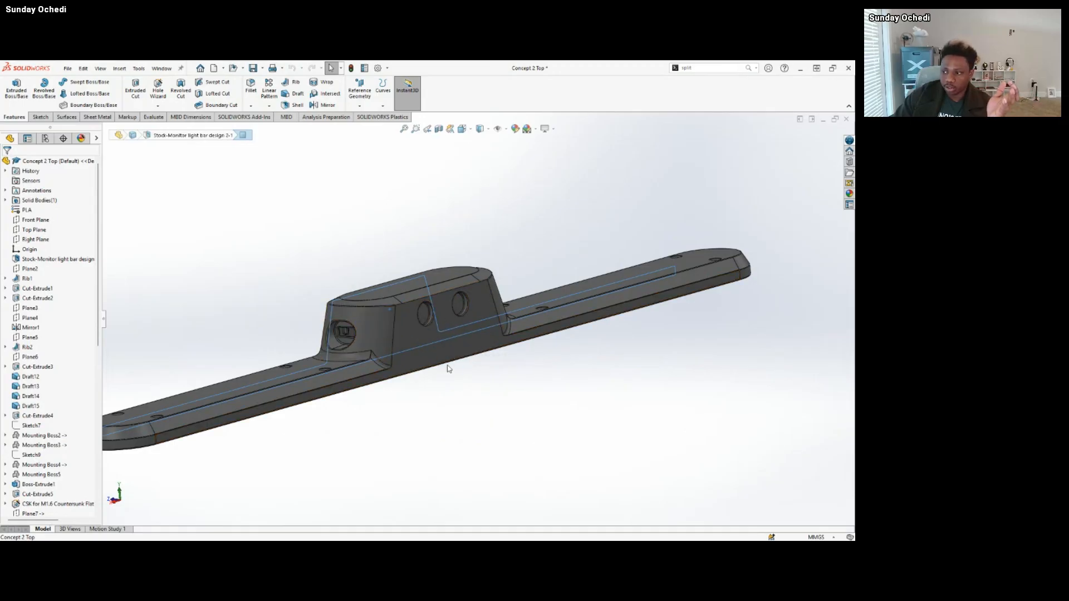
pyautogui.moveTo(449, 368); pyautogui.dragTo(476, 283, button='middle')
pyautogui.scroll(-3, 386, 331)
pyautogui.moveTo(386, 331)
pyautogui.mouseDown(button='middle')
pyautogui.moveTo(399, 238)
pyautogui.moveTo(406, 283)
pyautogui.moveTo(391, 314)
pyautogui.mouseUp(button='middle')
pyautogui.moveTo(455, 296); pyautogui.dragTo(445, 309, button='middle')
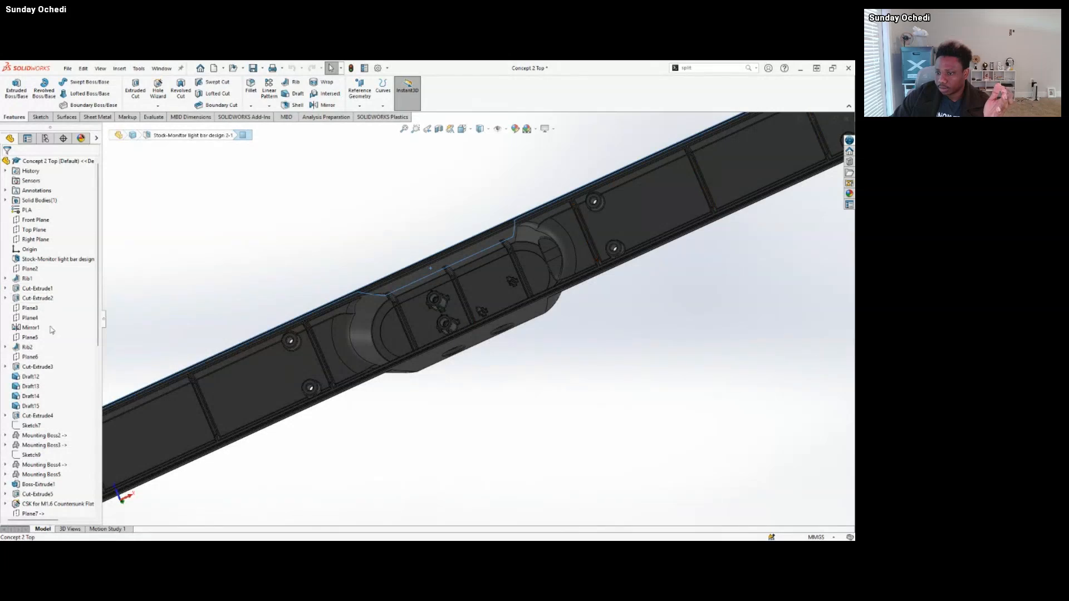
# Roll the top part's history back to just after the Stock-Monitor light bar design feature and inspect the bare inherited shell.
pyautogui.scroll(-10, 53, 474)
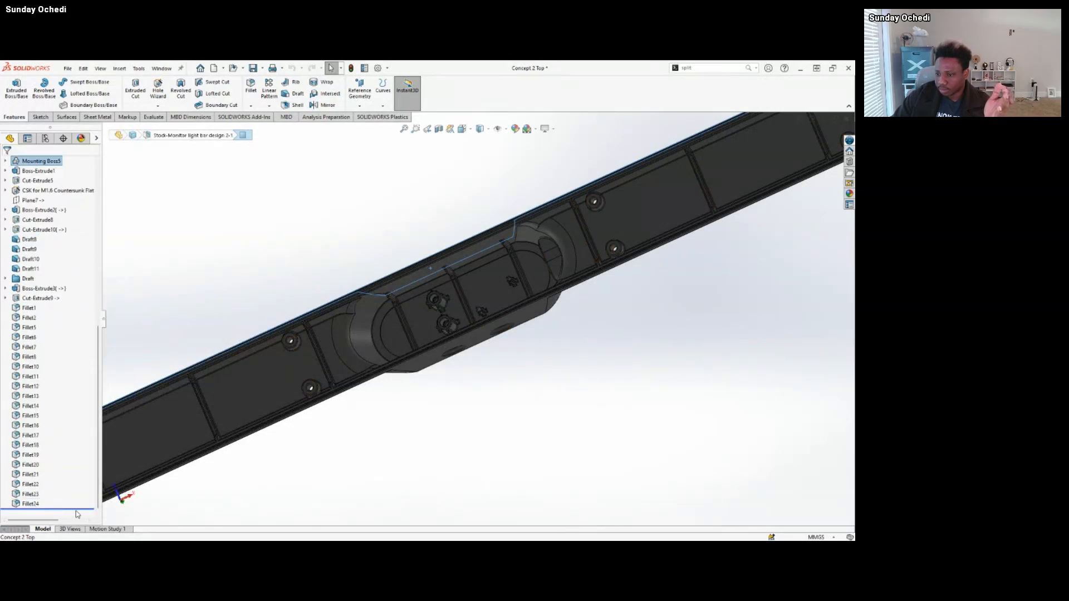
pyautogui.moveTo(78, 510); pyautogui.dragTo(82, 198)
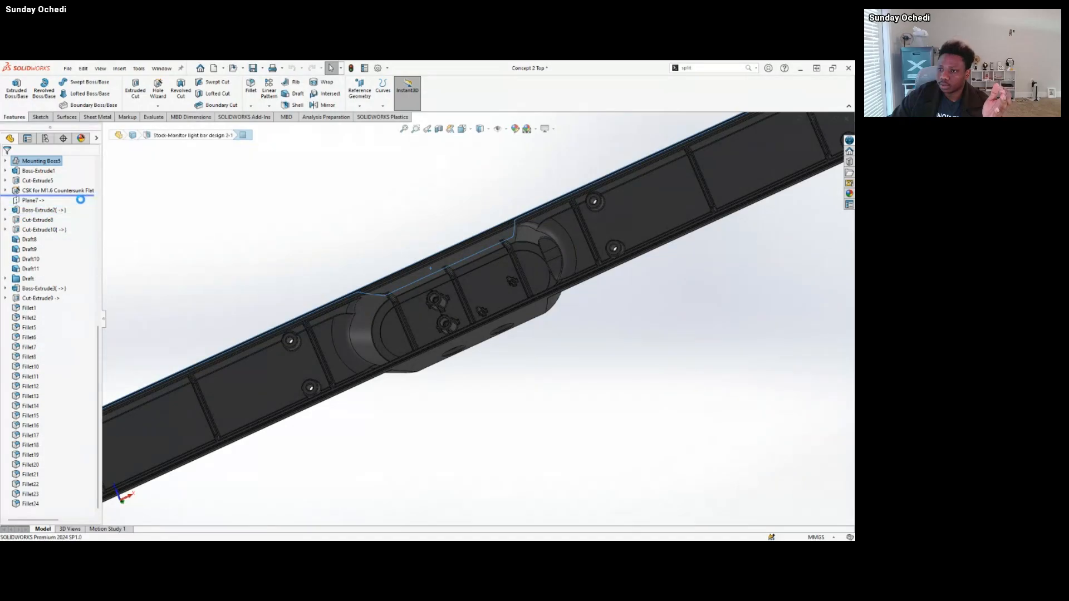
pyautogui.scroll(6, 75, 223)
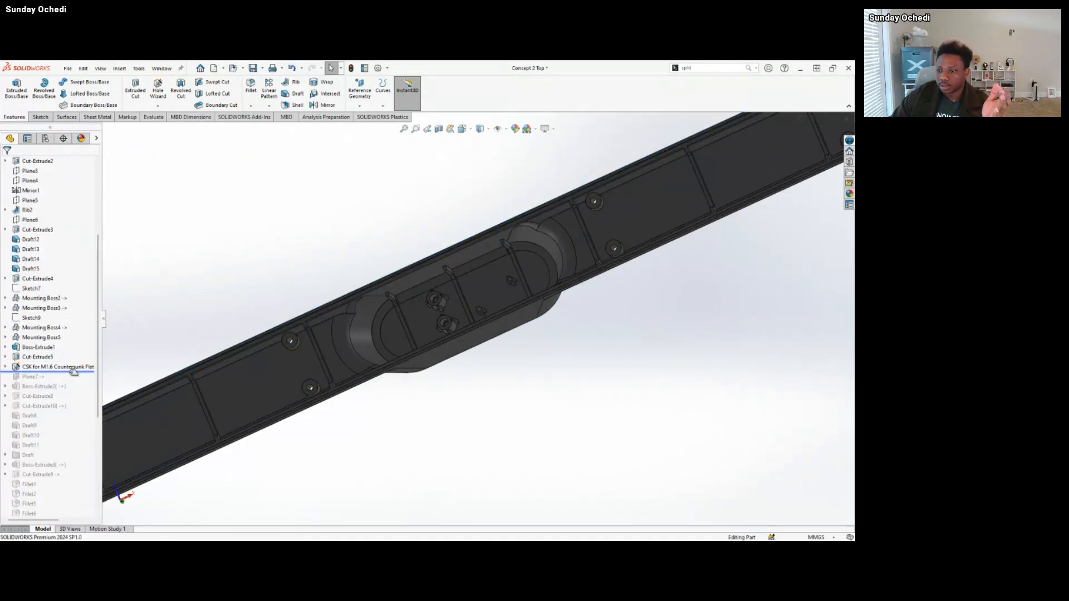
pyautogui.moveTo(74, 370); pyautogui.dragTo(73, 213)
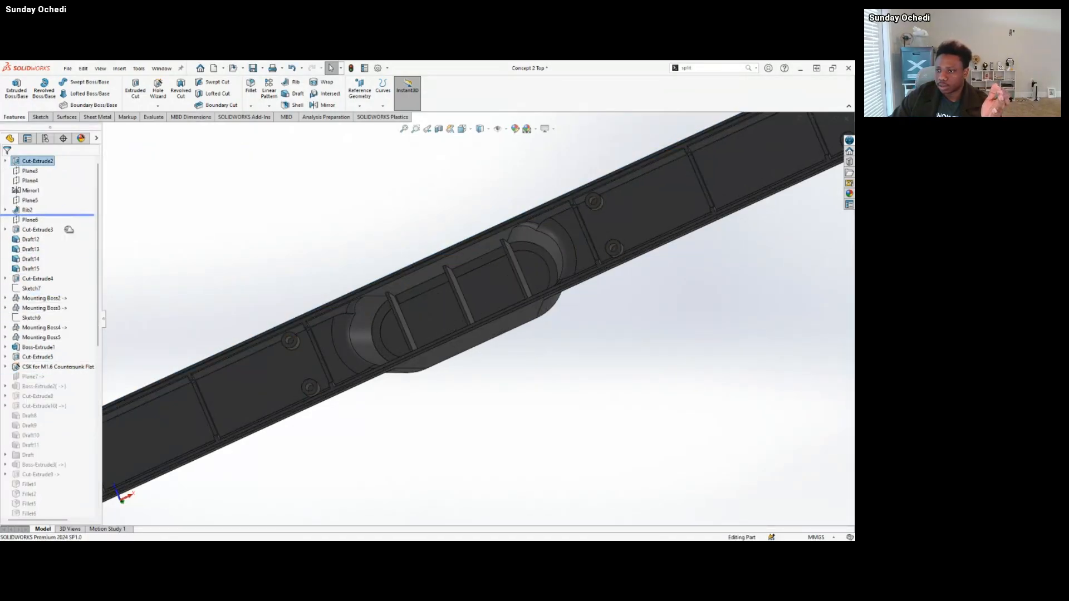
pyautogui.scroll(5, 67, 240)
pyautogui.moveTo(79, 351); pyautogui.dragTo(76, 265)
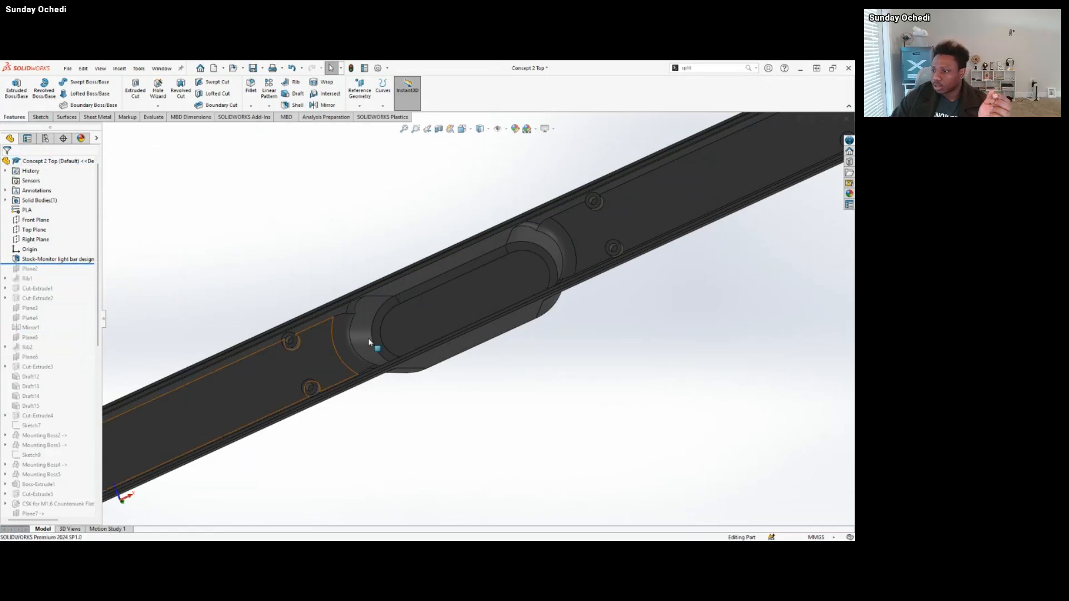
pyautogui.scroll(4, 368, 339)
pyautogui.moveTo(369, 340); pyautogui.dragTo(398, 366, button='middle')
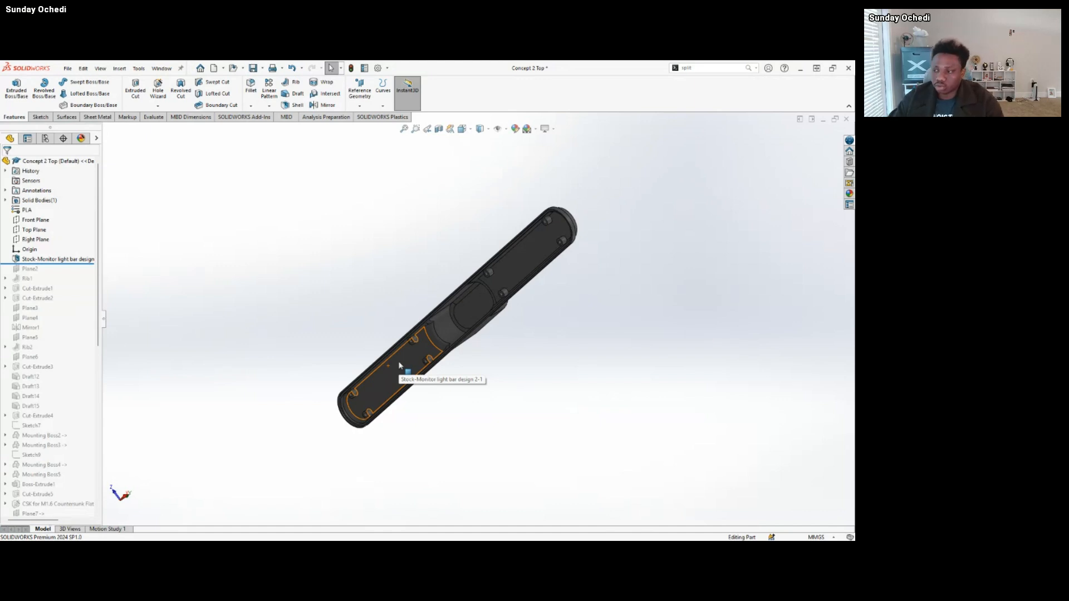
pyautogui.scroll(-2, 518, 301)
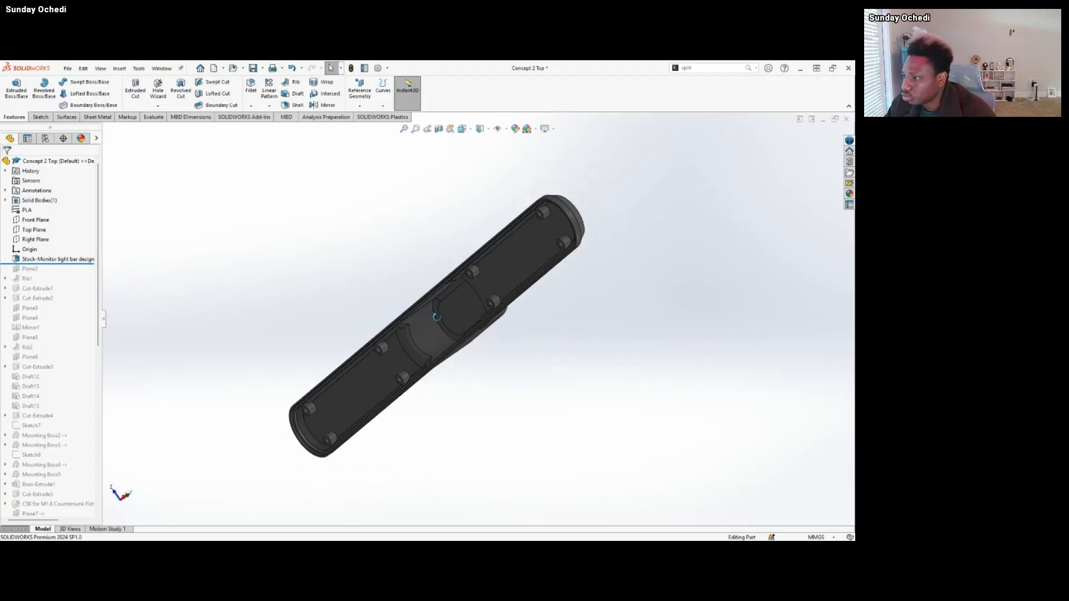
pyautogui.moveTo(436, 317); pyautogui.dragTo(501, 351, button='middle')
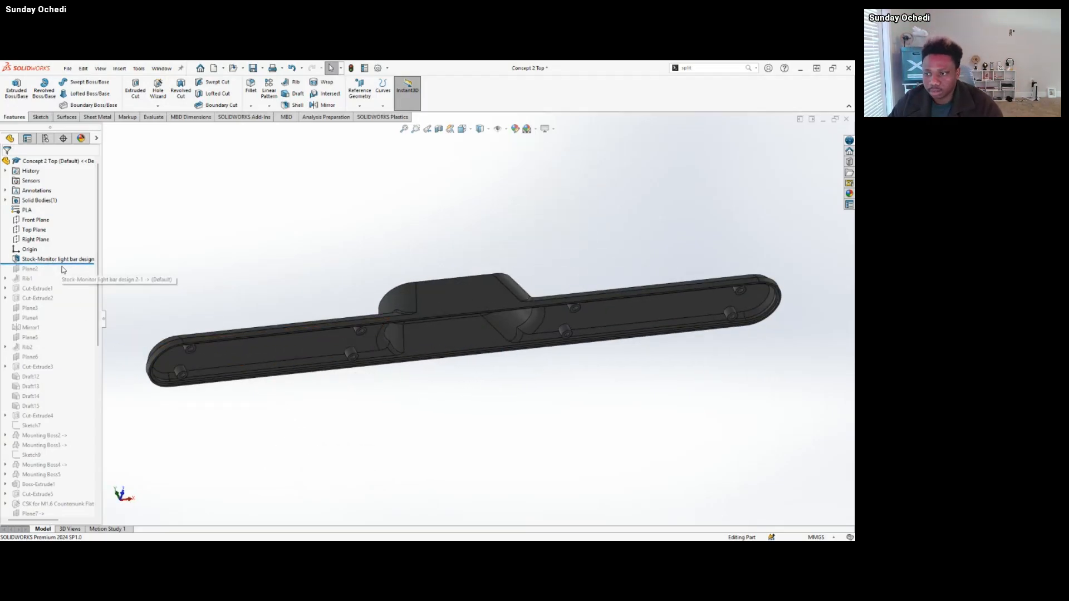
# Roll the history forward past Rib1 and highlight its three cross ribs to examine their sketch spacing.
pyautogui.moveTo(55, 263); pyautogui.dragTo(58, 285)
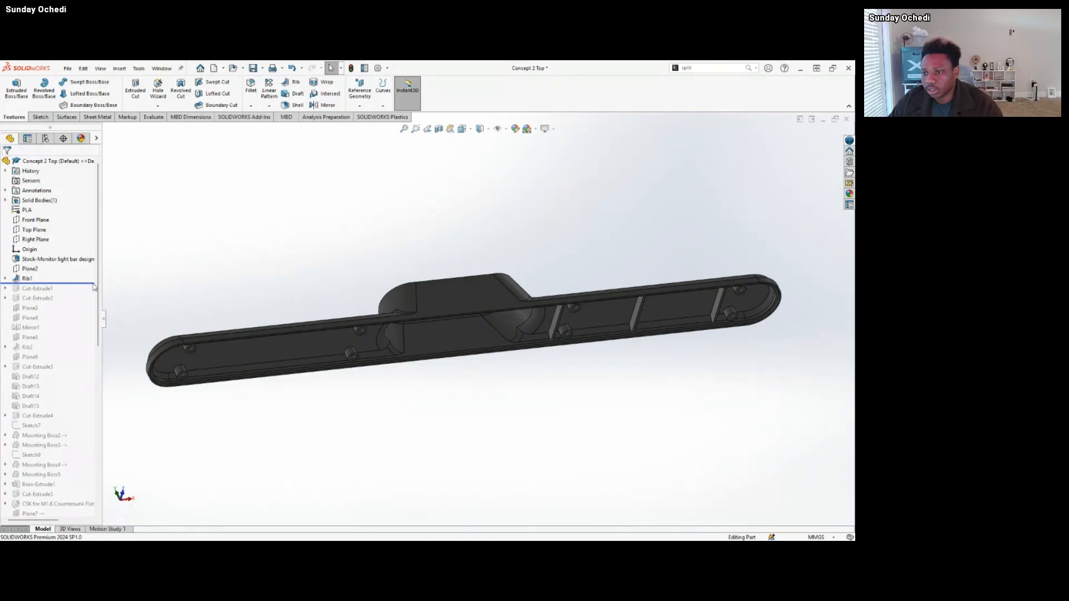
pyautogui.click(27, 278)
pyautogui.scroll(-3, 693, 301)
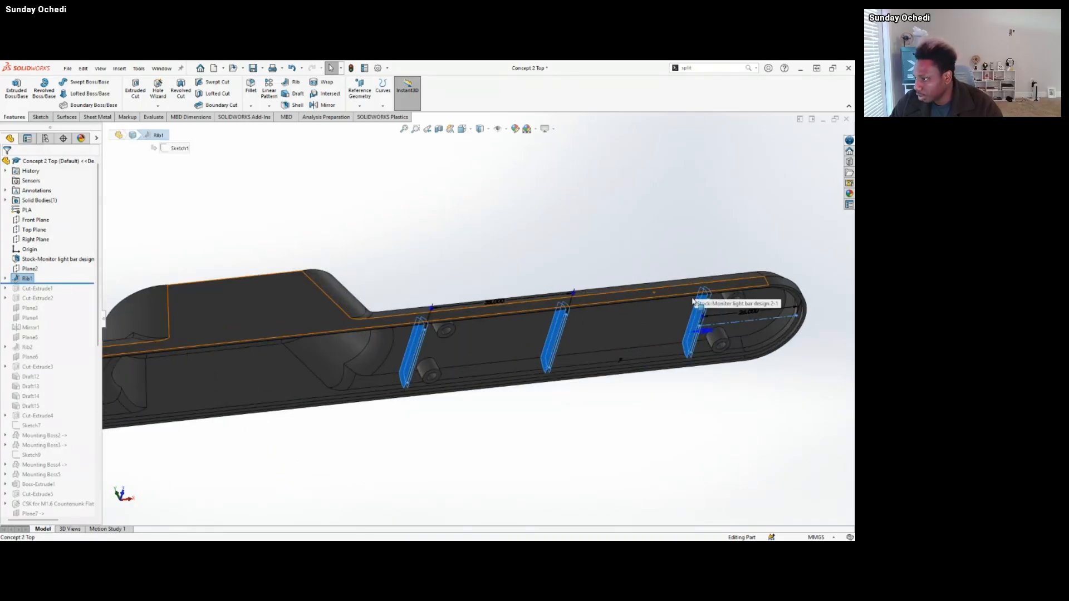
pyautogui.moveTo(693, 302); pyautogui.dragTo(646, 268, button='middle')
pyautogui.moveTo(718, 282); pyautogui.dragTo(742, 268, button='middle')
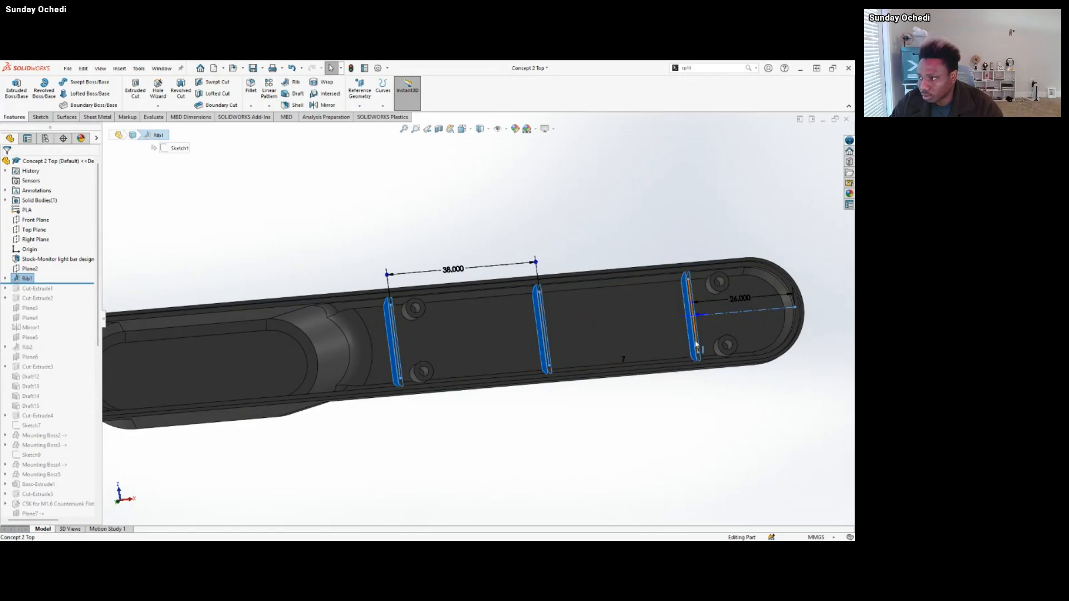
# Inspect the depth of Rib1's three cross ribs against the housing wall and clear the feature selection.
pyautogui.moveTo(696, 345); pyautogui.dragTo(696, 295, button='middle')
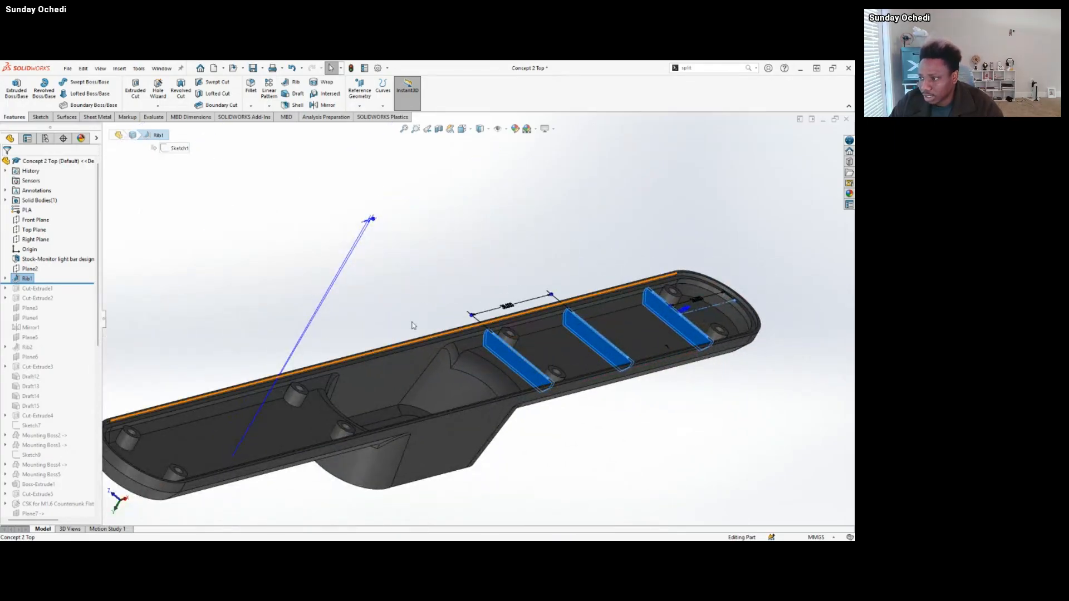
pyautogui.click(407, 287)
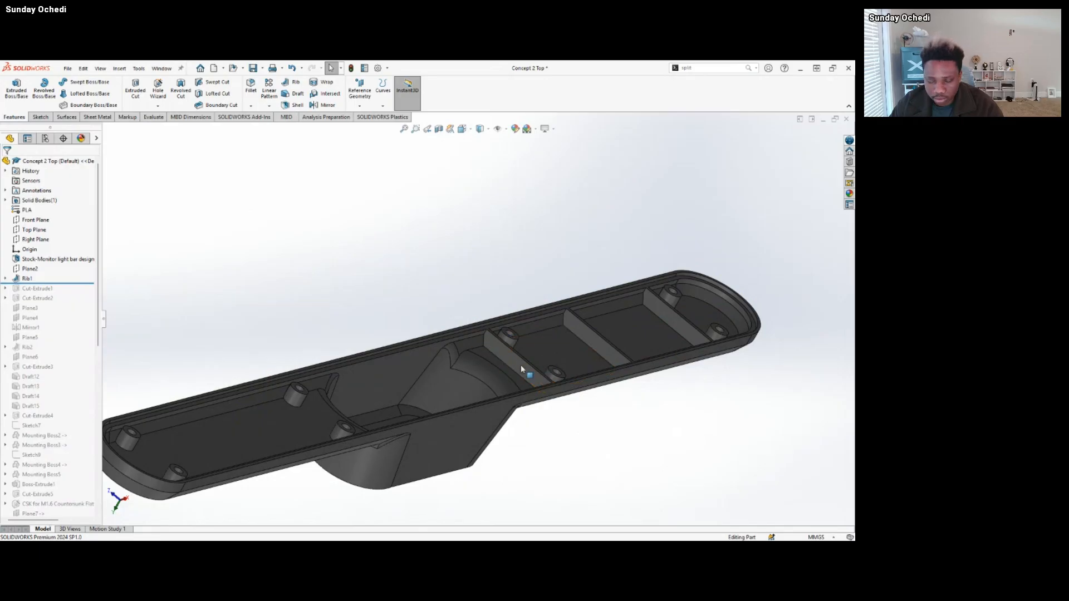
pyautogui.click(520, 366)
pyautogui.moveTo(520, 365)
pyautogui.mouseDown(button='middle')
pyautogui.moveTo(565, 370)
pyautogui.moveTo(513, 363)
pyautogui.mouseUp(button='middle')
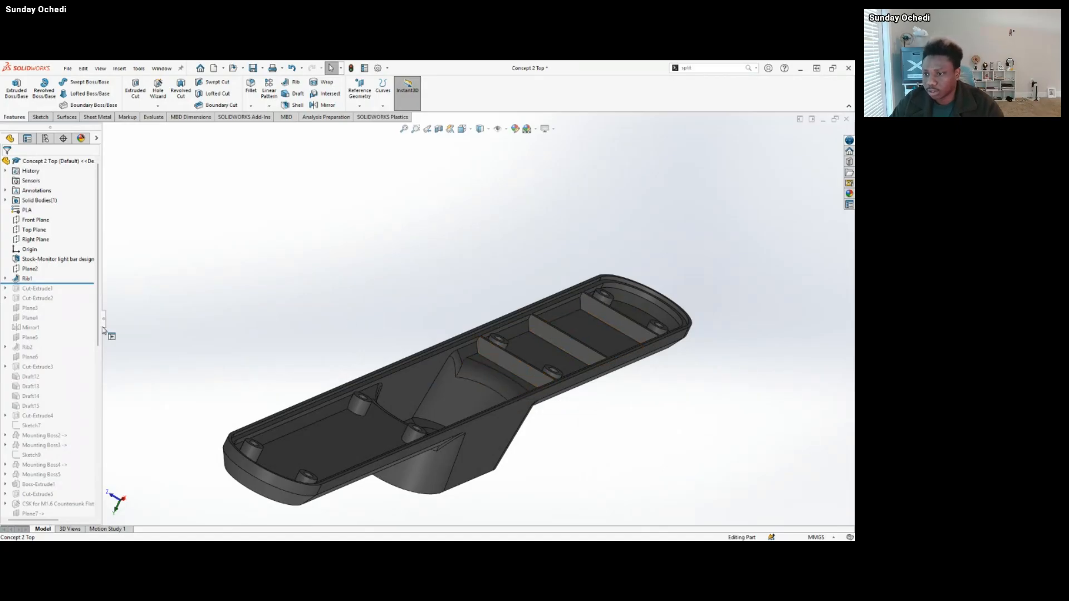
# Roll the history forward past Cut-Extrude2 and examine how the cuts shape the three cross ribs.
pyautogui.moveTo(74, 284); pyautogui.dragTo(67, 303)
pyautogui.moveTo(535, 372); pyautogui.dragTo(589, 351, button='middle')
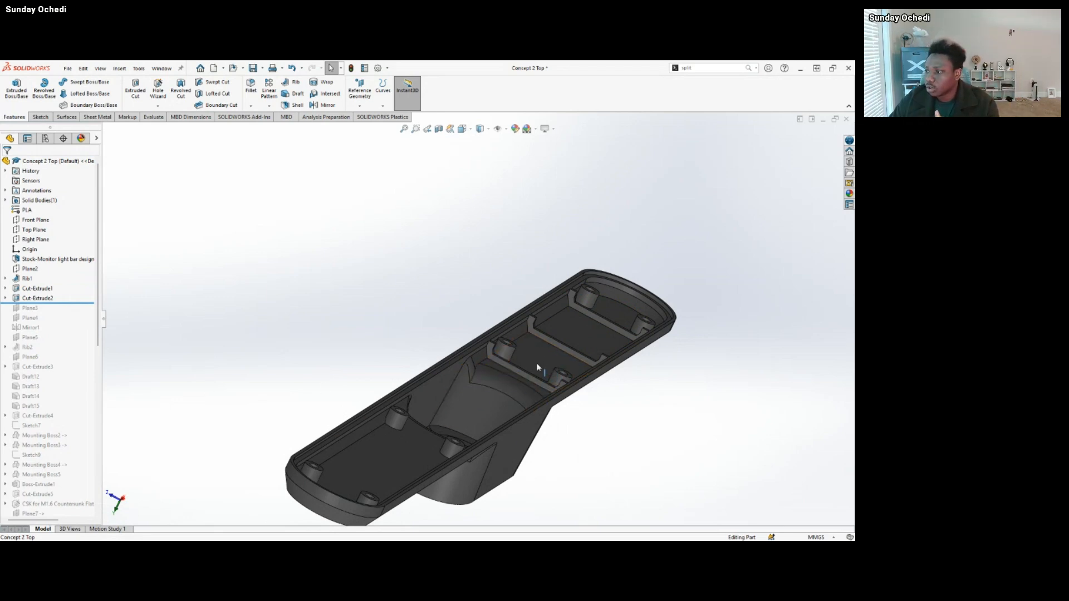
pyautogui.moveTo(535, 365)
pyautogui.mouseDown(button='middle')
pyautogui.moveTo(518, 374)
pyautogui.moveTo(526, 410)
pyautogui.moveTo(528, 384)
pyautogui.moveTo(557, 365)
pyautogui.moveTo(520, 375)
pyautogui.mouseUp(button='middle')
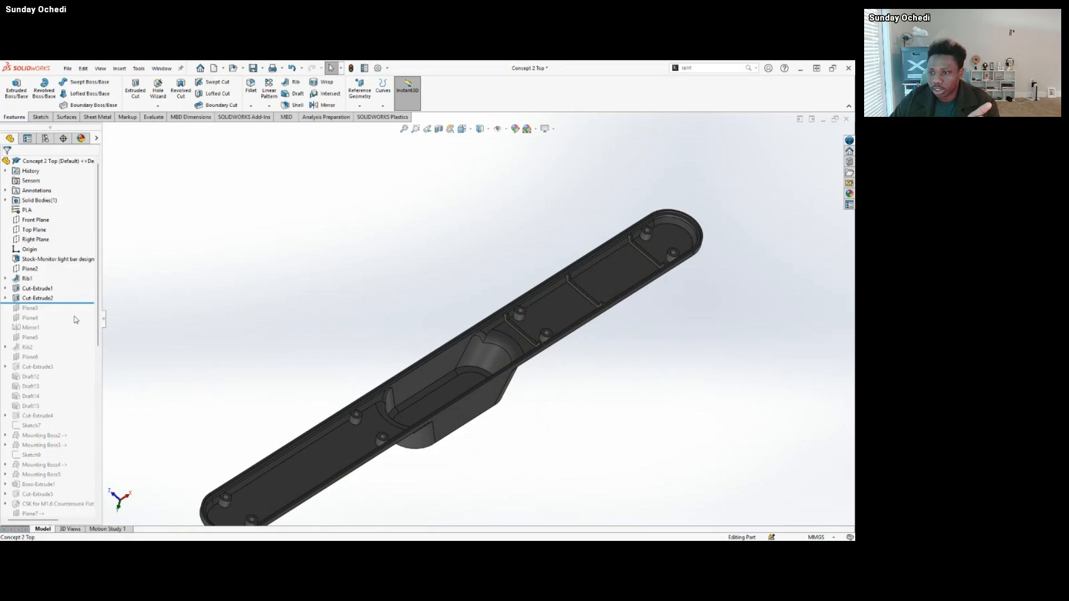
# Roll the history forward past Mirror1 and highlight that feature to compare the source ribs with their mirrored copies.
pyautogui.moveTo(78, 302); pyautogui.dragTo(42, 329)
pyautogui.click(36, 328)
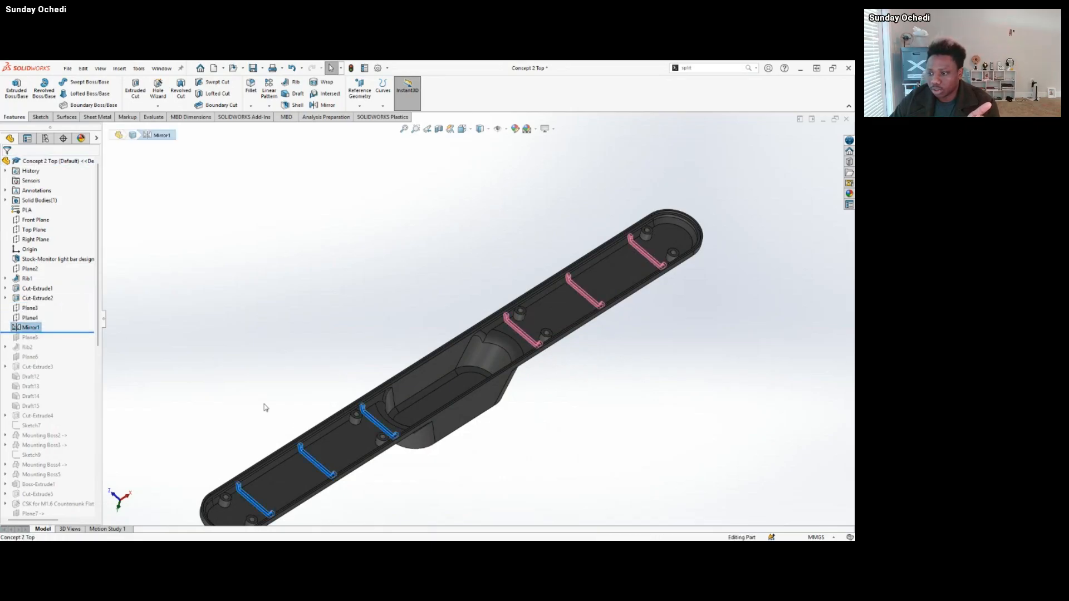
pyautogui.scroll(1, 331, 469)
pyautogui.scroll(-4, 330, 469)
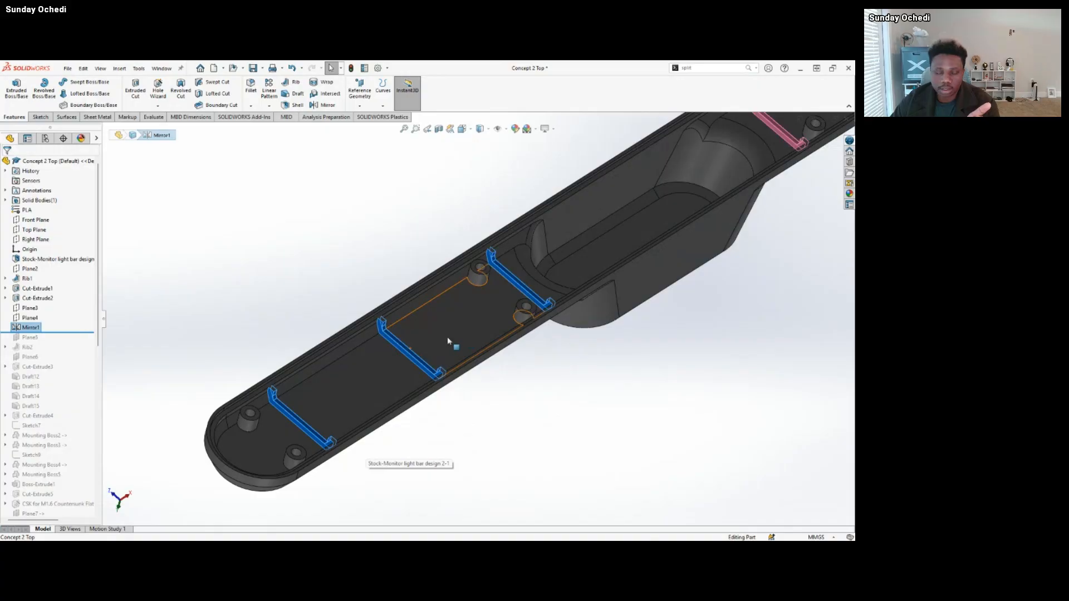
pyautogui.scroll(3, 439, 311)
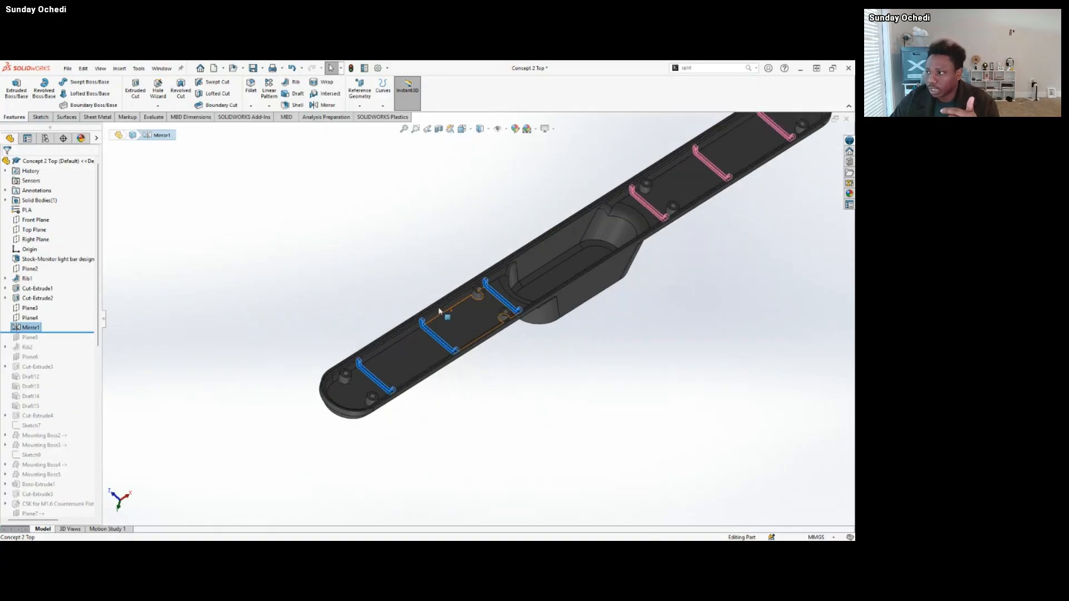
pyautogui.scroll(2, 439, 311)
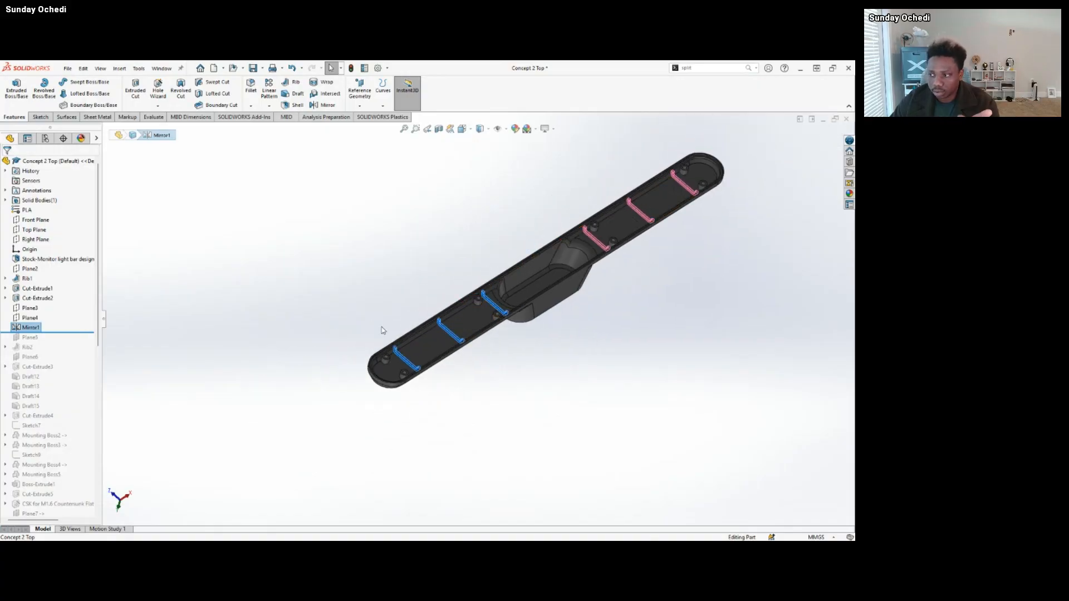
pyautogui.scroll(1, 475, 331)
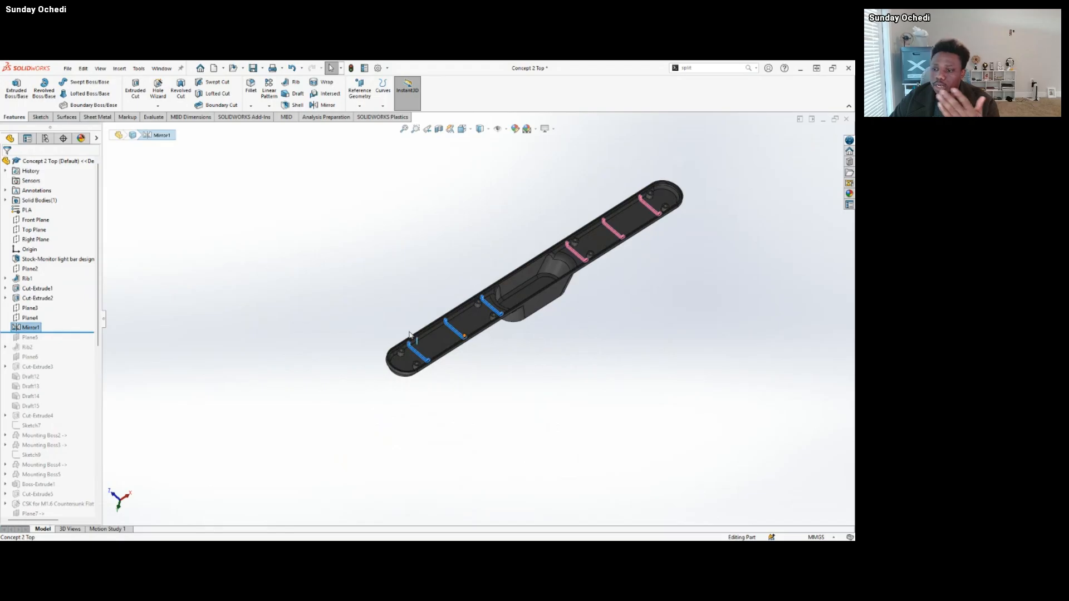
pyautogui.click(332, 315)
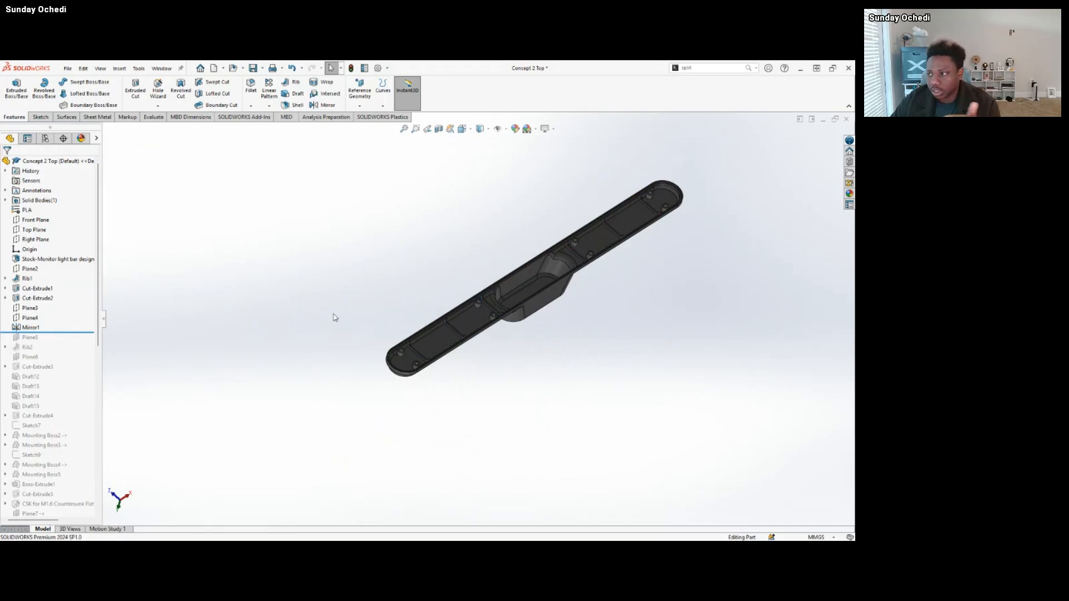
# Highlight the cross rib nearest the rounded end to examine its Rib1 sketch, and clear the selection.
pyautogui.scroll(-4, 615, 241)
pyautogui.scroll(-2, 615, 241)
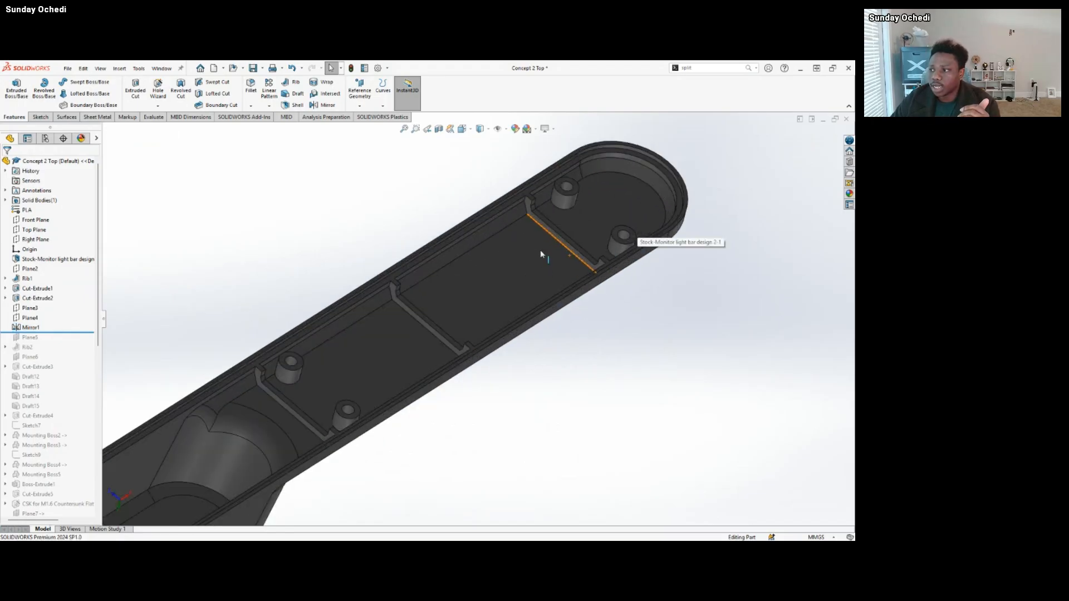
pyautogui.click(540, 224)
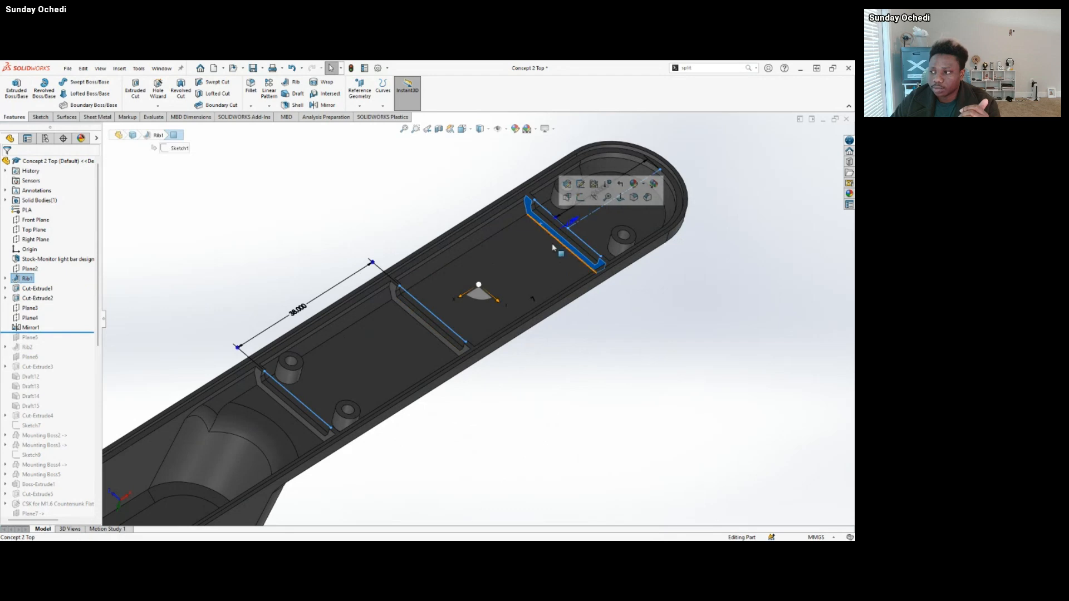
pyautogui.scroll(7, 574, 306)
pyautogui.scroll(-2, 554, 305)
pyautogui.click(331, 246)
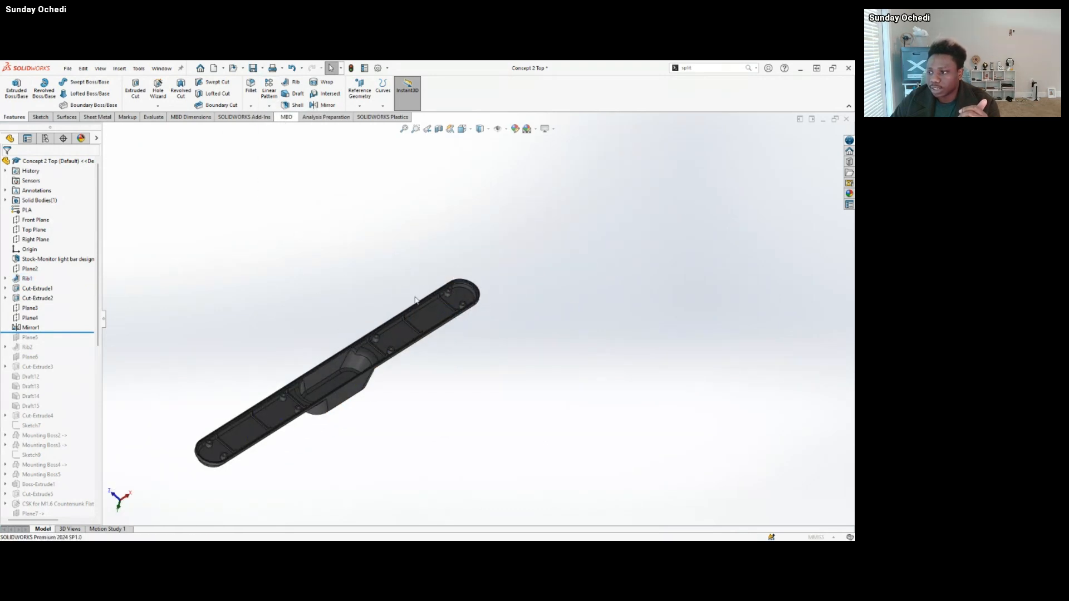
# Start a Linear Pattern and use the long floor edge between the ribs as the Direction 1 reference instead of the rib's edge.
pyautogui.click(269, 90)
pyautogui.scroll(-5, 446, 295)
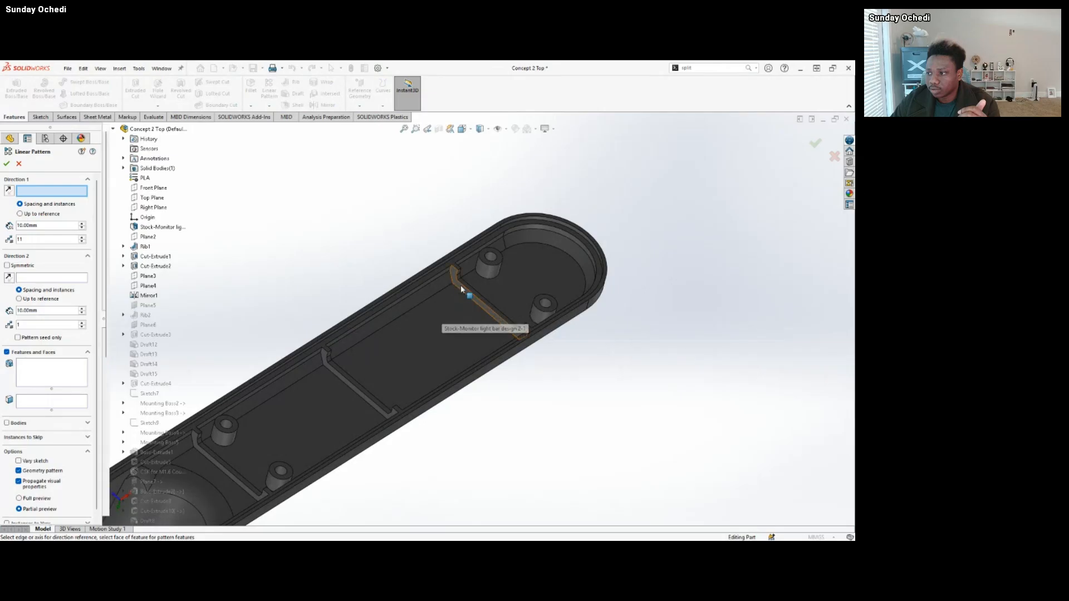
pyautogui.click(461, 289)
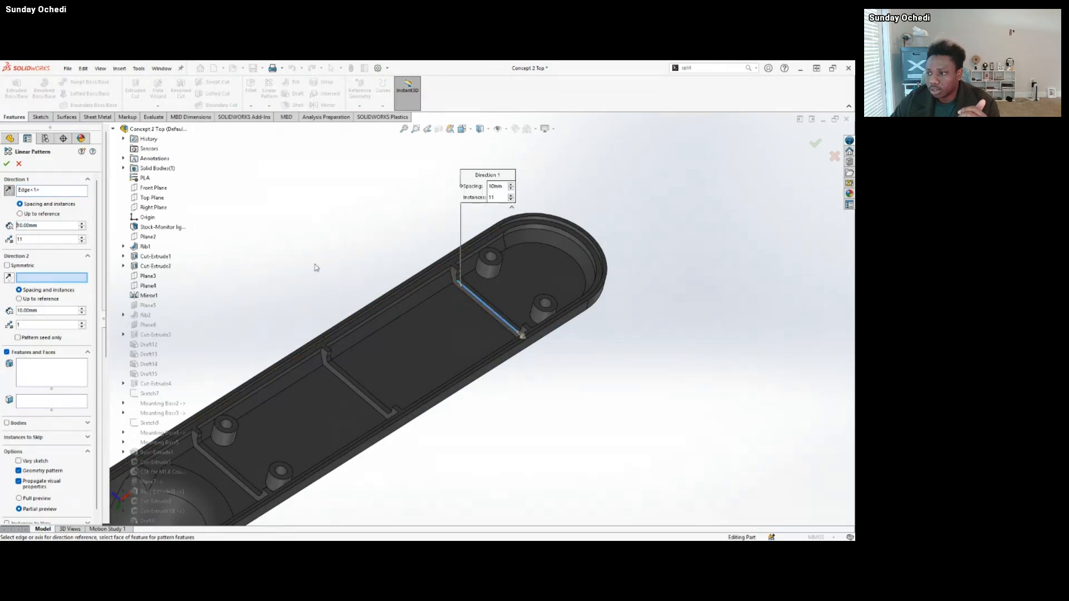
pyautogui.click(463, 287)
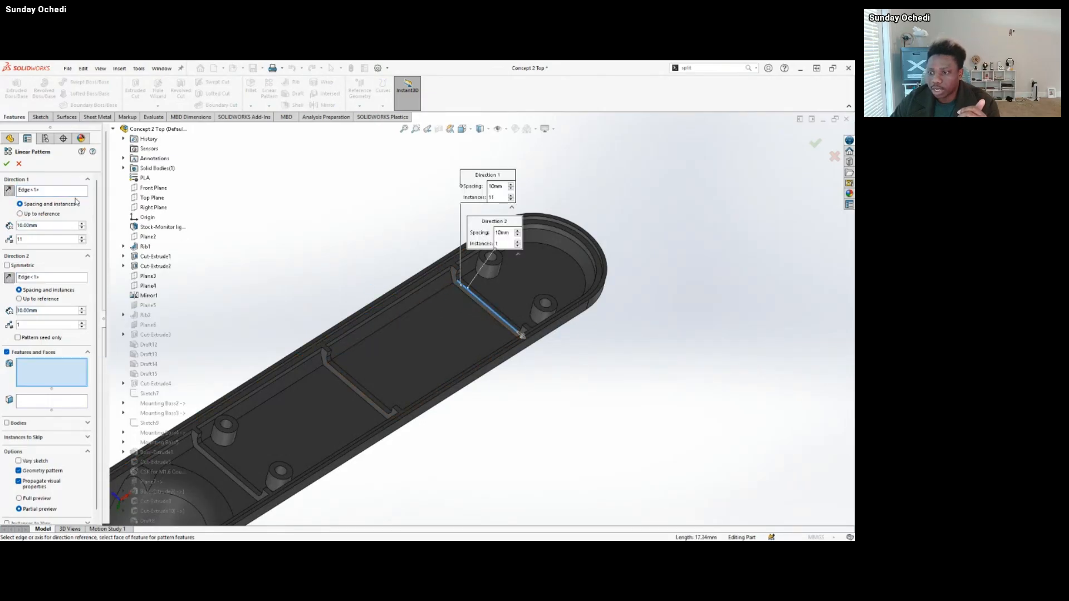
pyautogui.rightClick(47, 191)
pyautogui.click(51, 195)
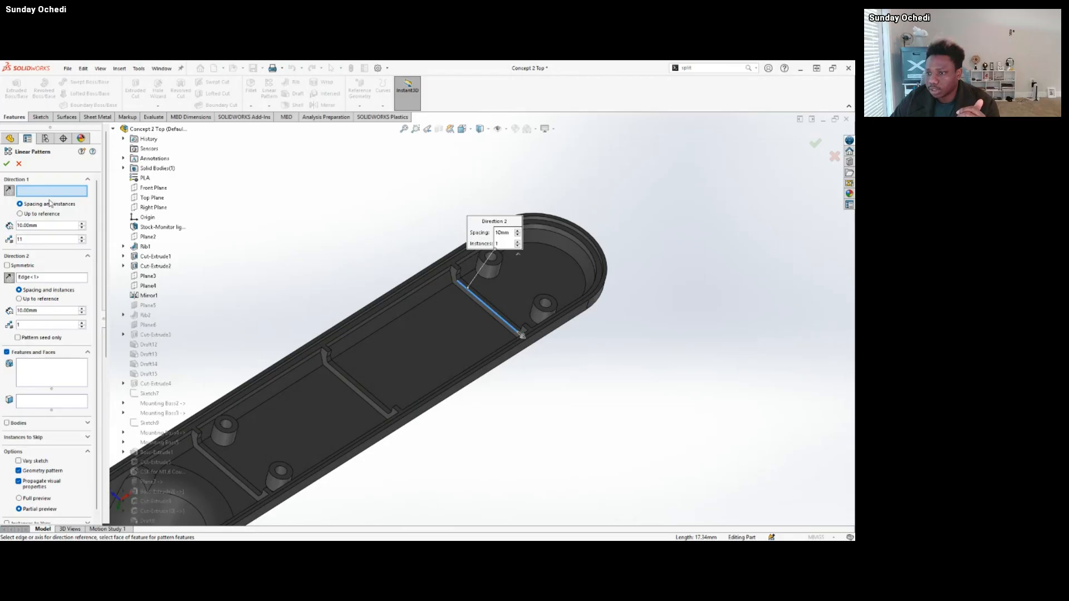
pyautogui.click(479, 362)
# Preview a linear pattern of Rib1 with 11 instances at 10 mm spacing, and cancel the command.
pyautogui.click(74, 369)
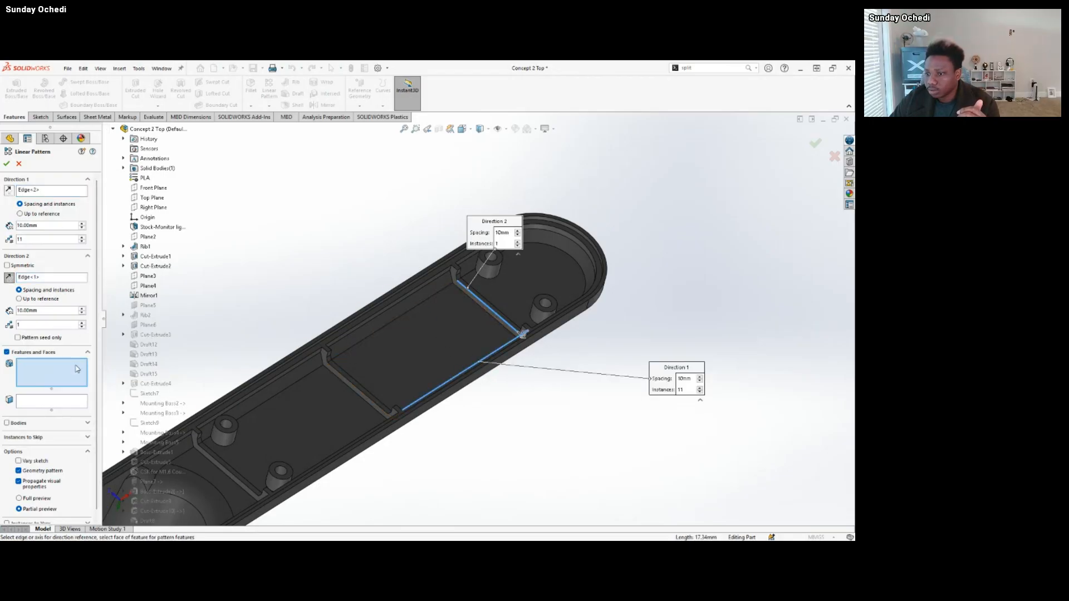
pyautogui.click(478, 303)
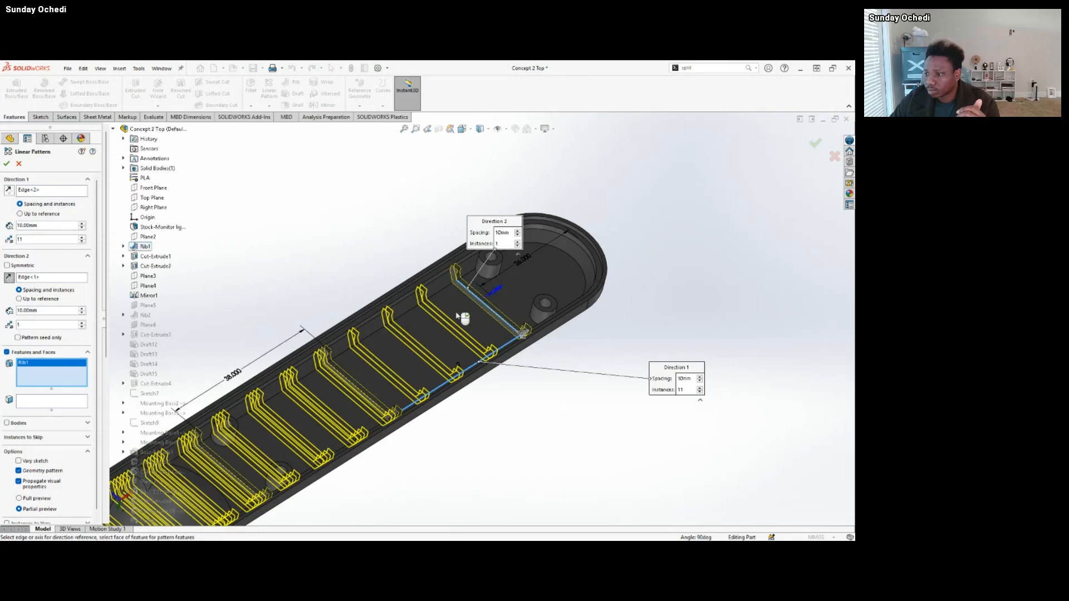
pyautogui.scroll(6, 460, 313)
pyautogui.scroll(-2, 420, 350)
pyautogui.moveTo(421, 350); pyautogui.dragTo(379, 324, button='middle')
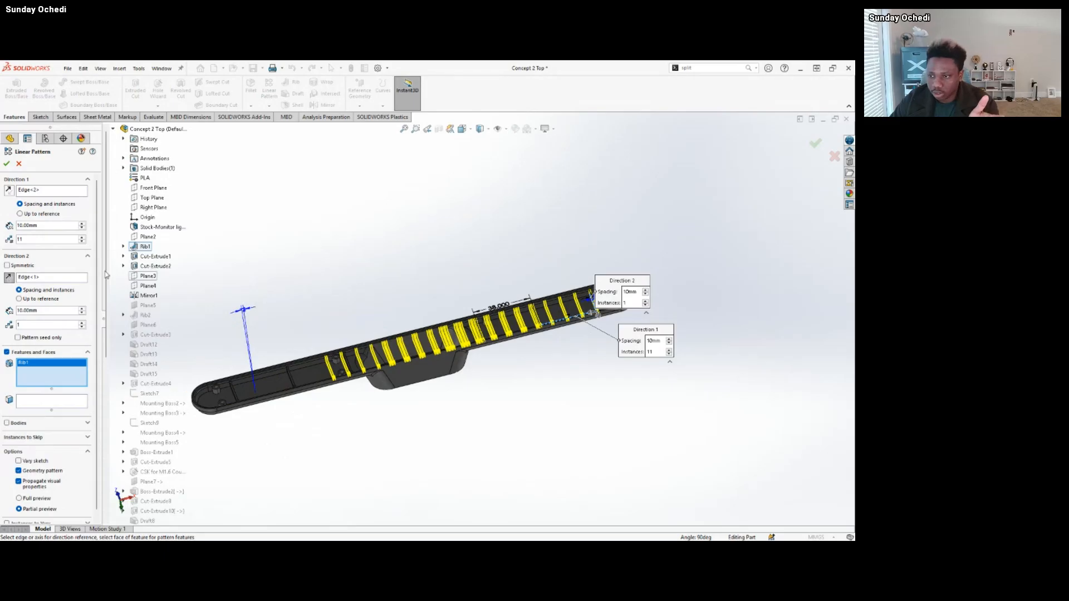
pyautogui.click(19, 164)
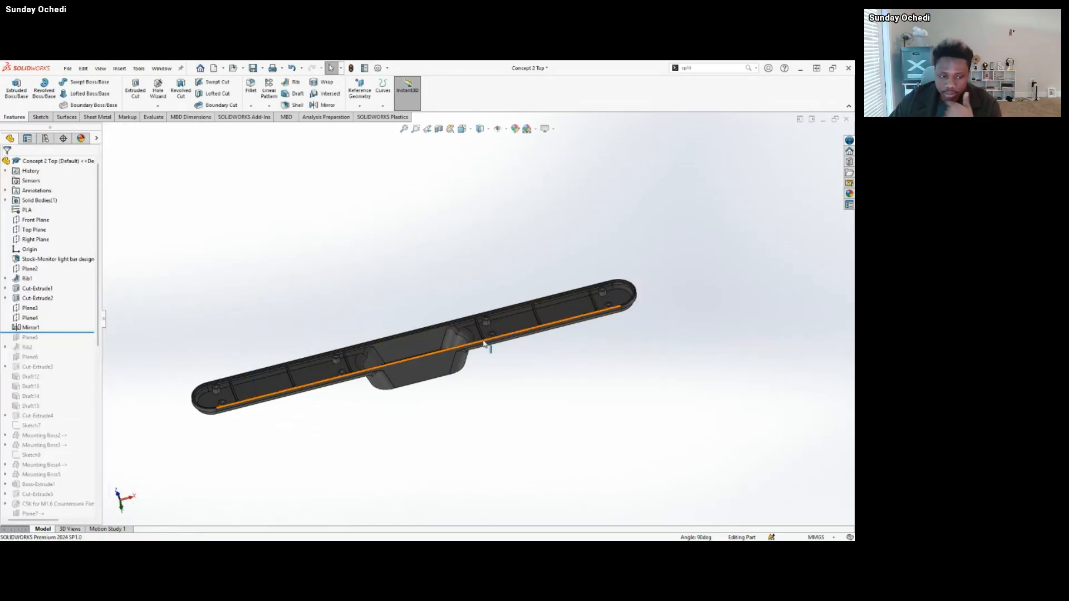
# Look over the ribbed top housing, switch to the Monitor light bar Concept 2 assembly, and go on to the Monitor light bar design 2 part.
pyautogui.scroll(-3, 505, 347)
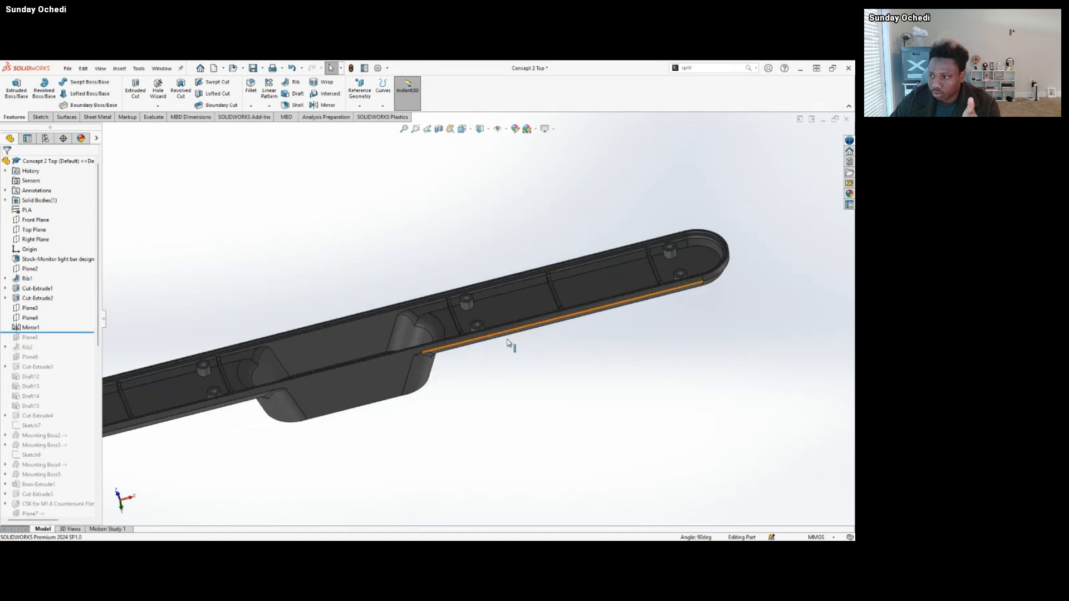
pyautogui.moveTo(591, 357); pyautogui.dragTo(523, 304, button='middle')
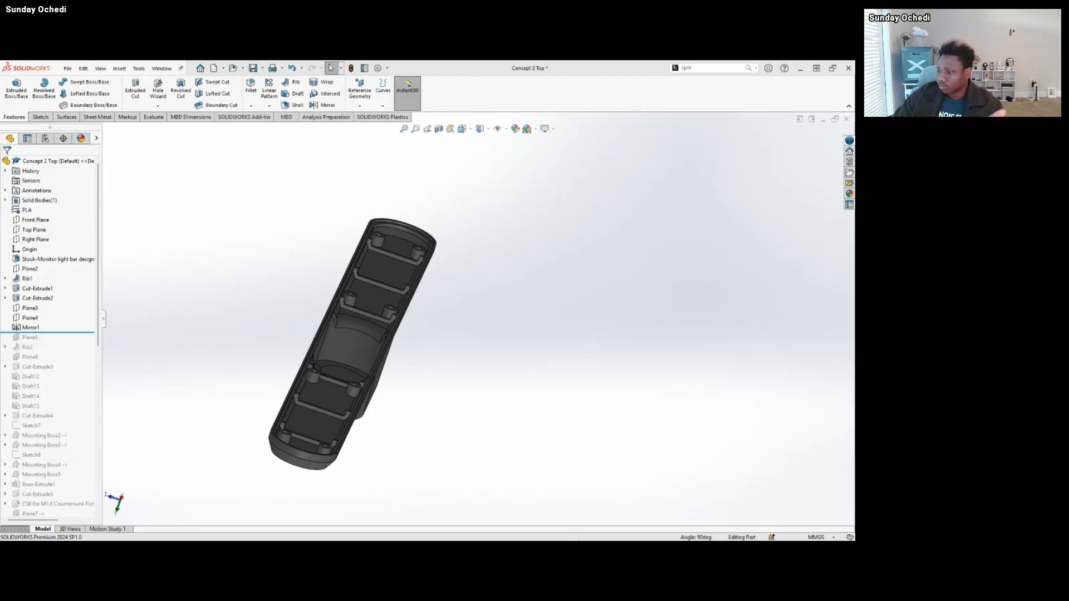
pyautogui.moveTo(530, 530)
pyautogui.moveTo(488, 531)
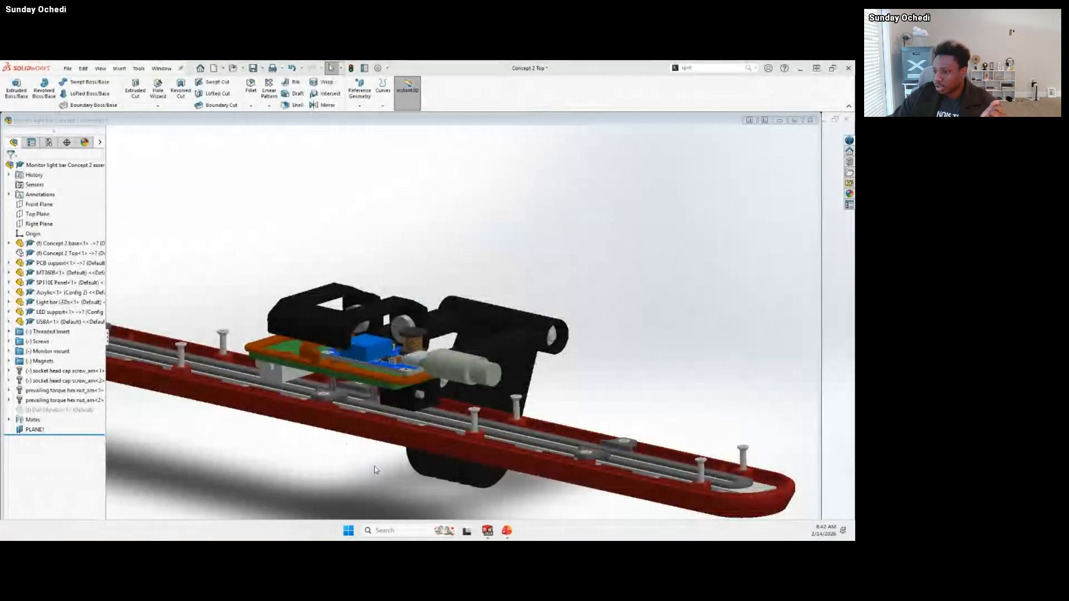
pyautogui.click(465, 496)
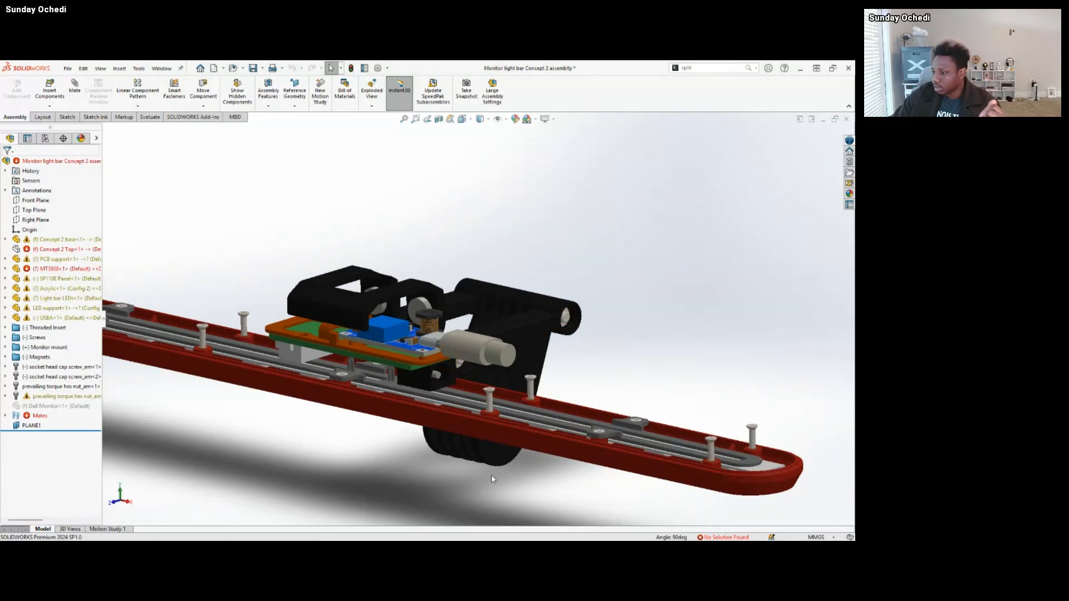
pyautogui.moveTo(492, 535)
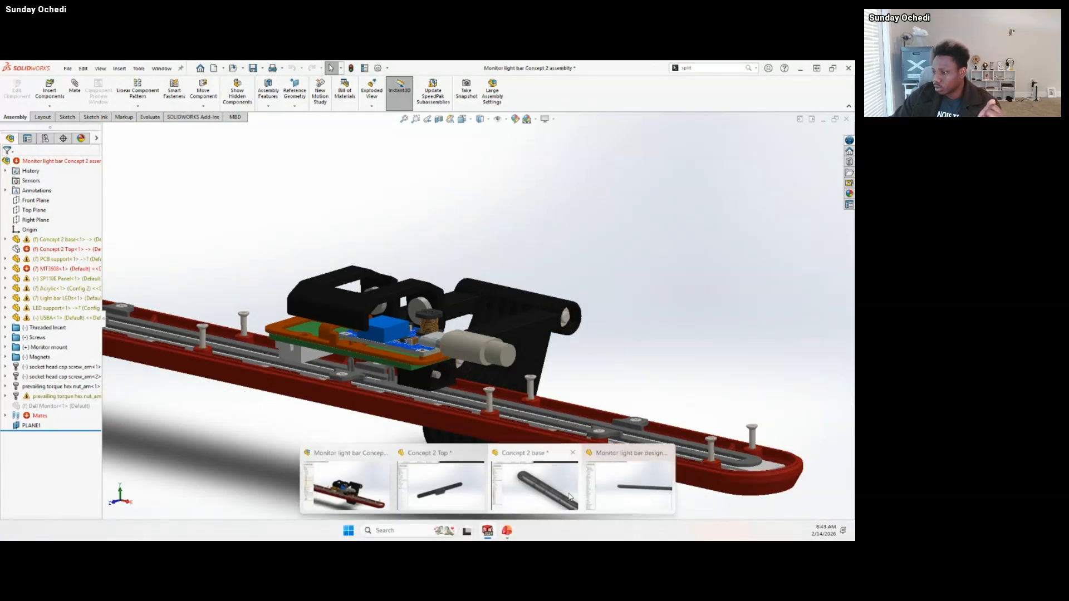
pyautogui.click(610, 486)
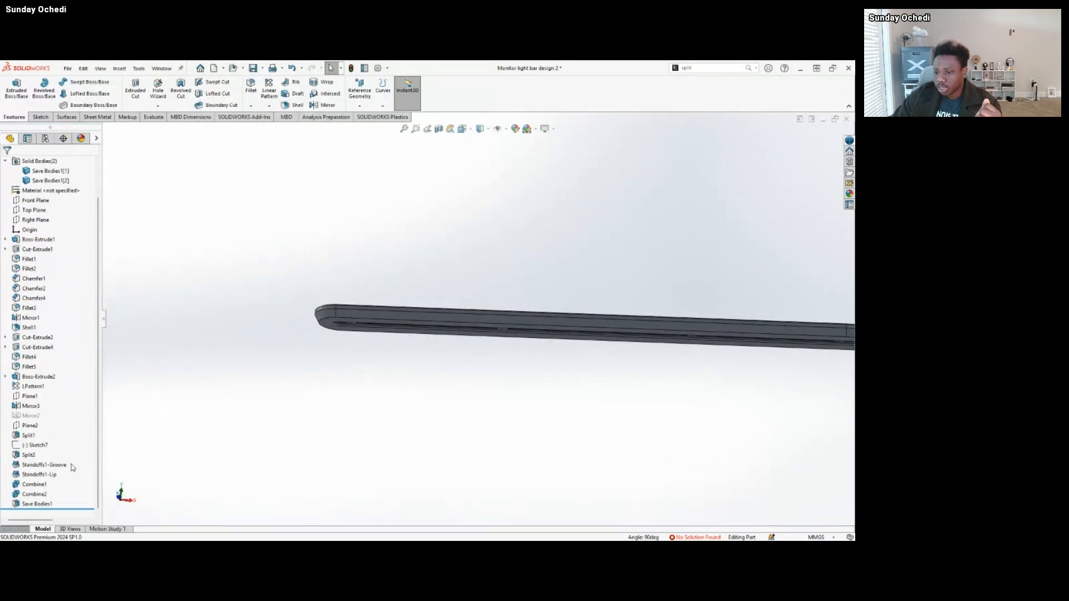
# Open the Save Bodies1 definition, examine its resulting parts and assembly path, and close it without changes.
pyautogui.click(37, 504)
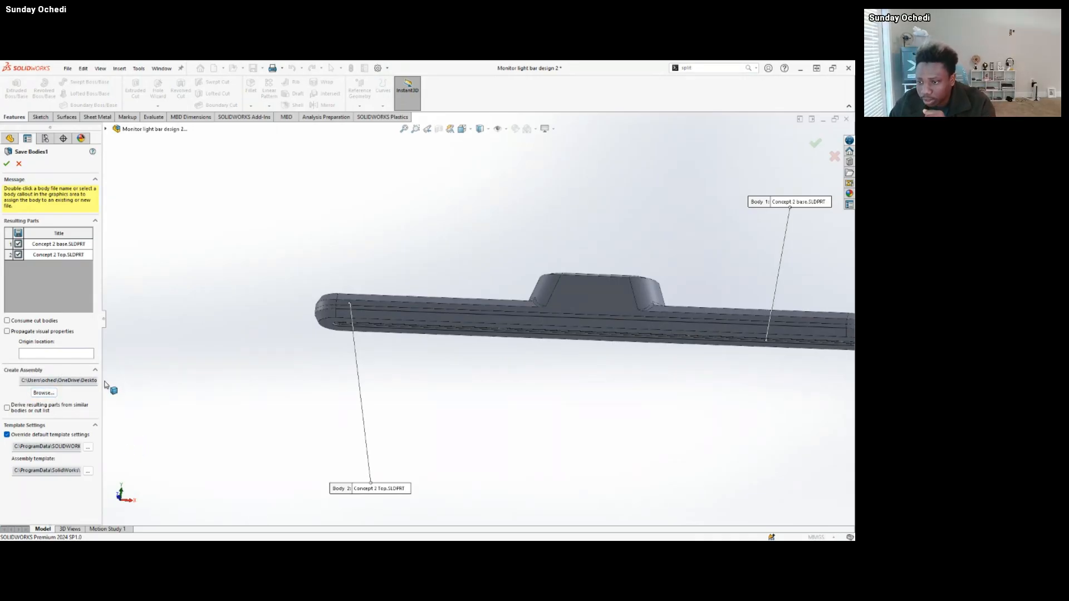
pyautogui.moveTo(103, 383); pyautogui.dragTo(202, 385)
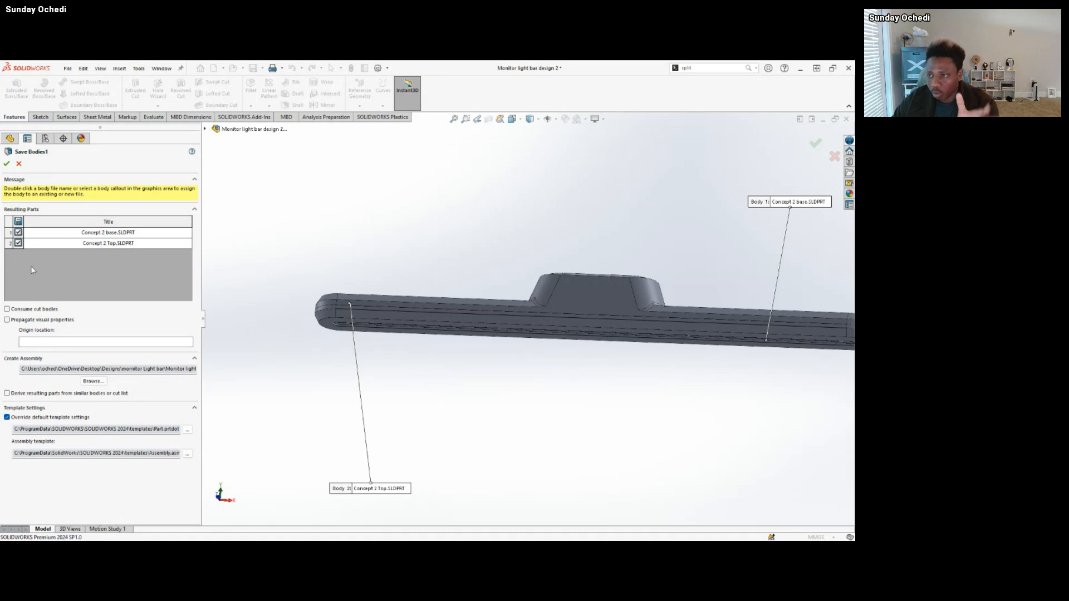
pyautogui.scroll(3, 498, 316)
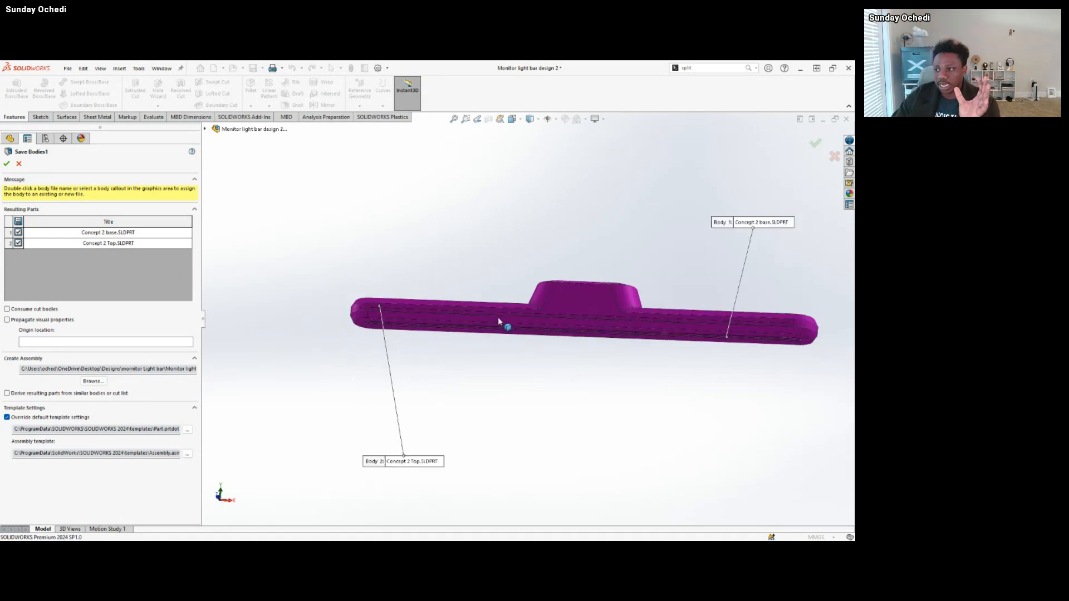
pyautogui.moveTo(497, 317); pyautogui.dragTo(459, 362, button='middle')
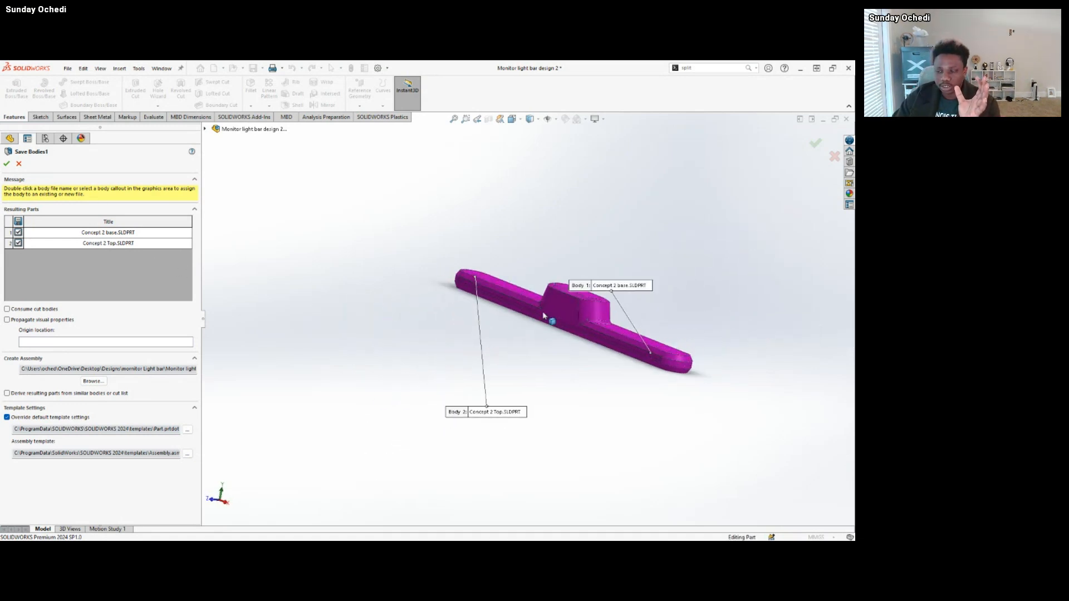
pyautogui.click(18, 164)
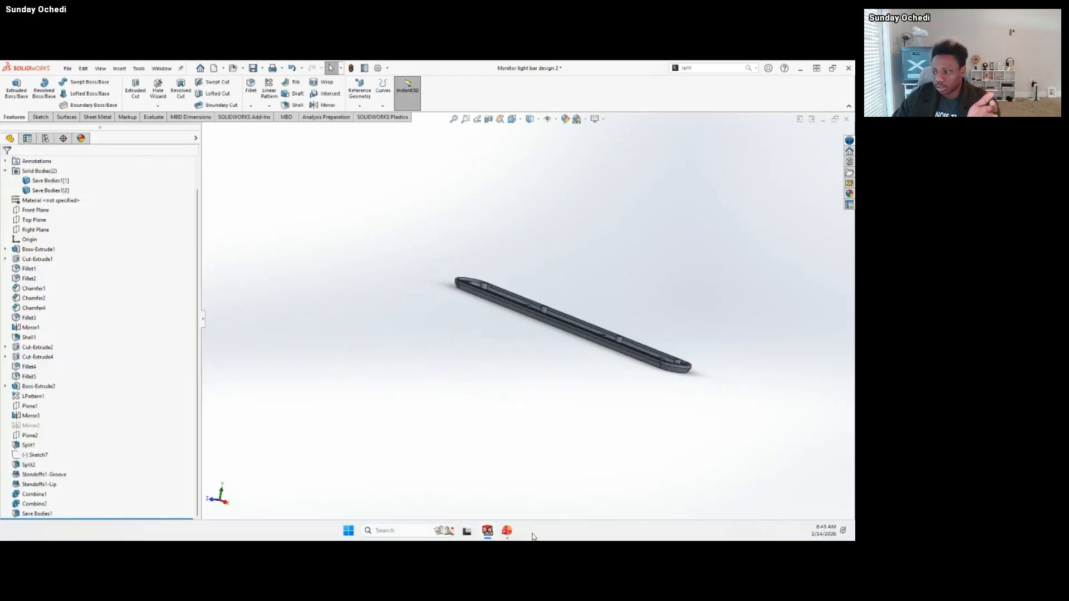
# Reopen the Save Bodies1 definition, examine the bodies assigned to Concept 2 base and Concept 2 Top, and accept it.
pyautogui.moveTo(579, 423); pyautogui.dragTo(504, 350, button='middle')
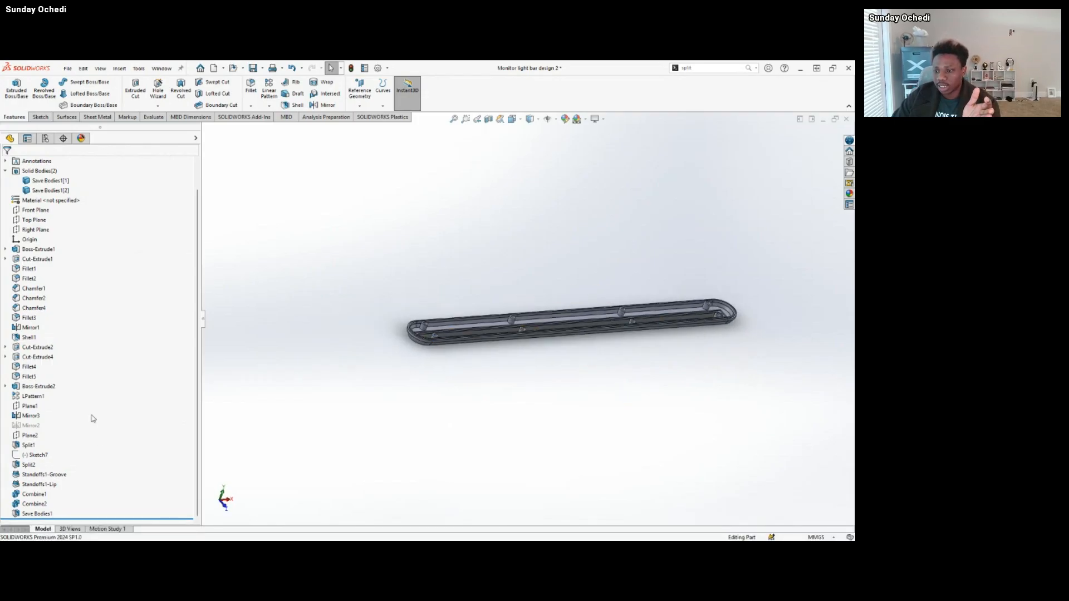
pyautogui.click(37, 514)
pyautogui.click(52, 487)
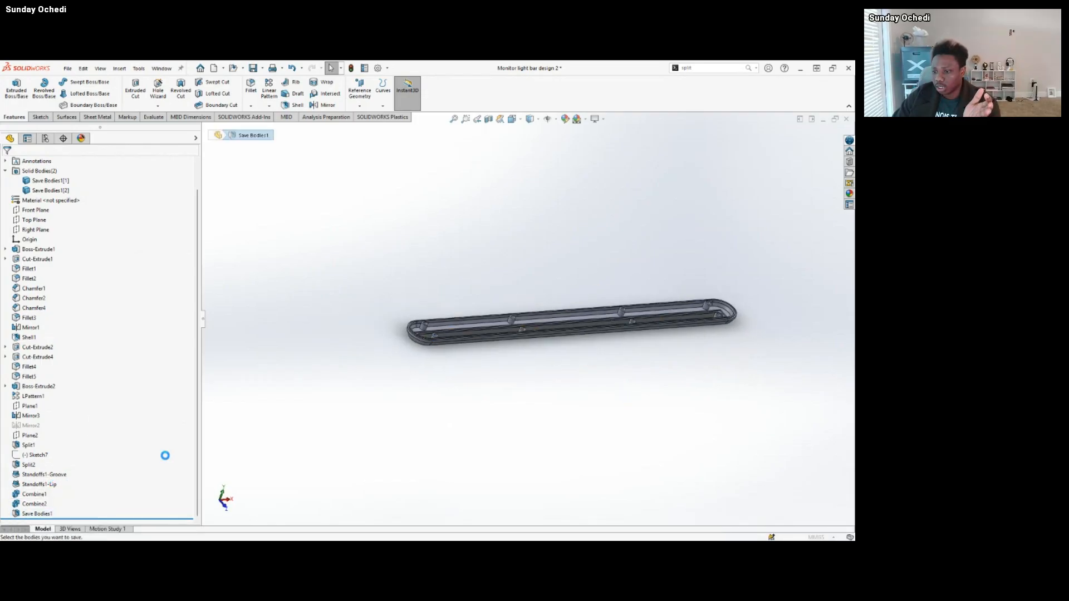
pyautogui.moveTo(456, 334); pyautogui.dragTo(467, 318, button='middle')
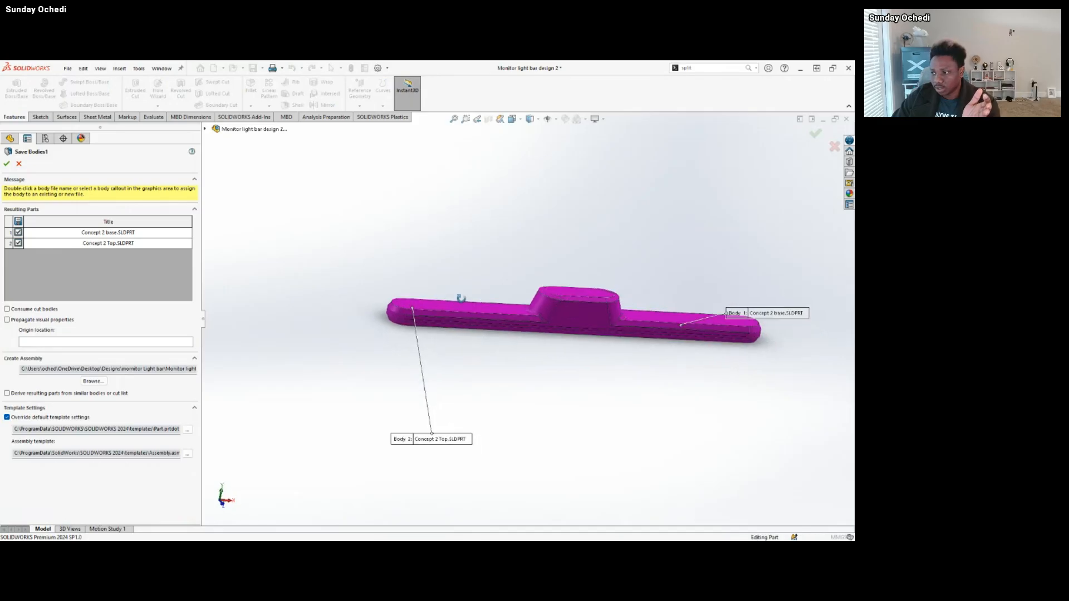
pyautogui.moveTo(493, 532)
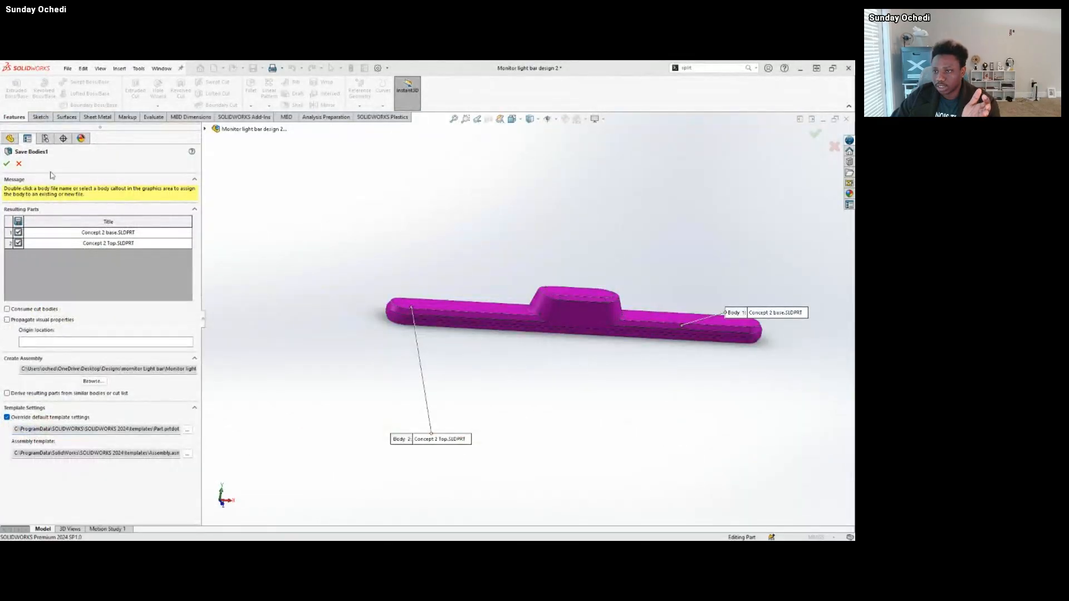
pyautogui.click(8, 163)
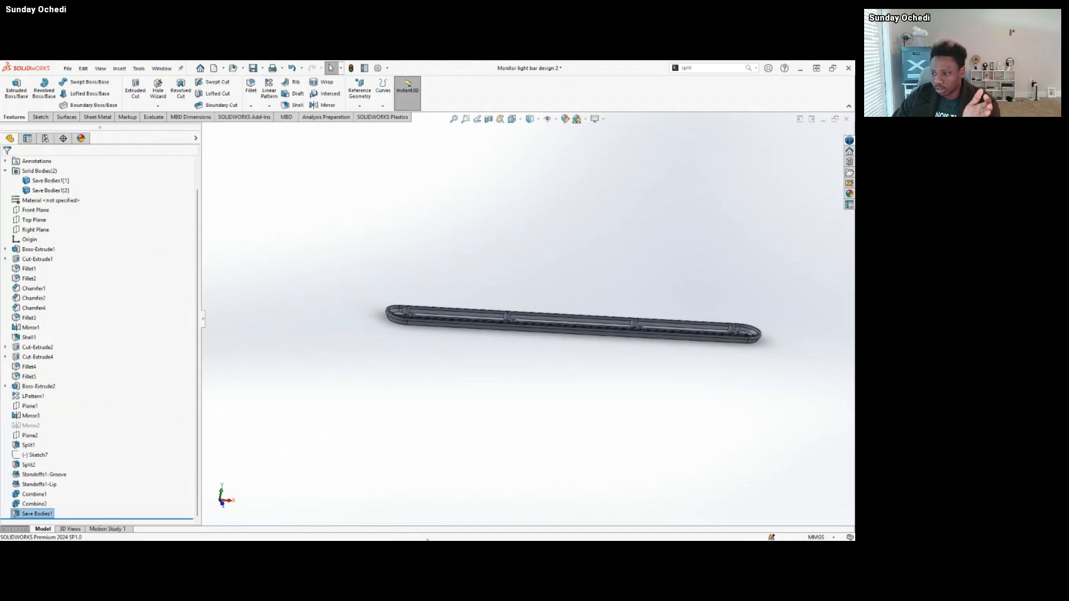
# Switch to the Monitor light bar Concept 2 assembly, show Concept 2 Top, and isolate it together with Concept 2 base.
pyautogui.moveTo(487, 530)
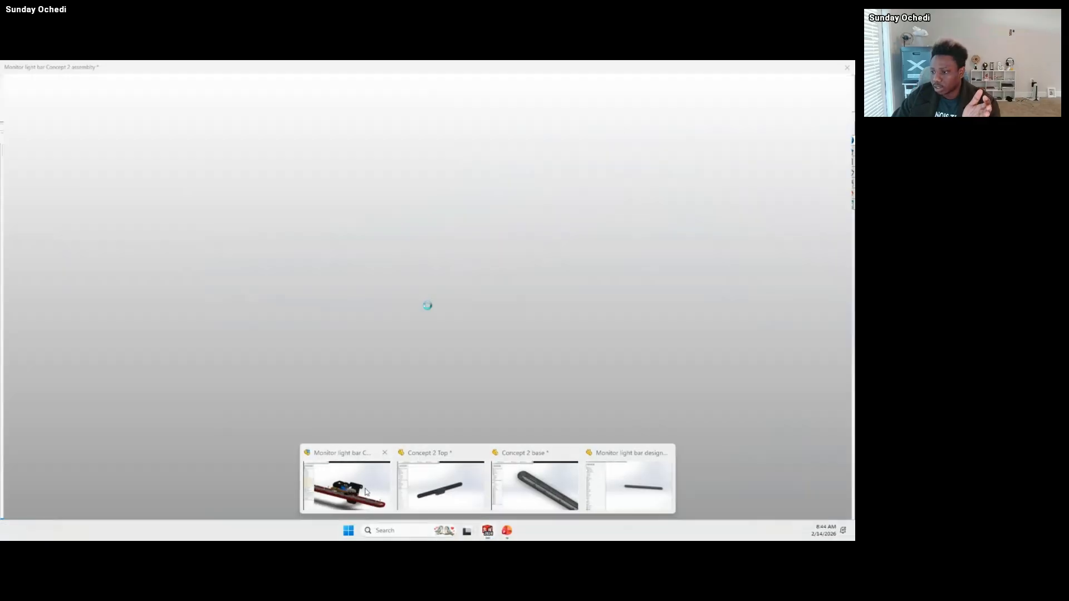
pyautogui.click(367, 492)
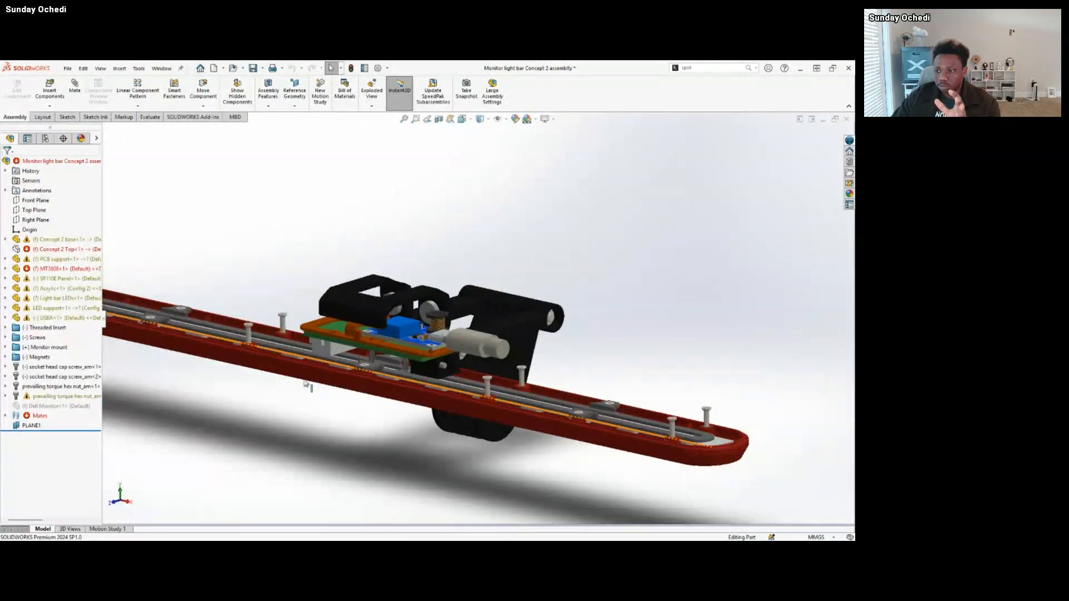
pyautogui.scroll(1, 306, 384)
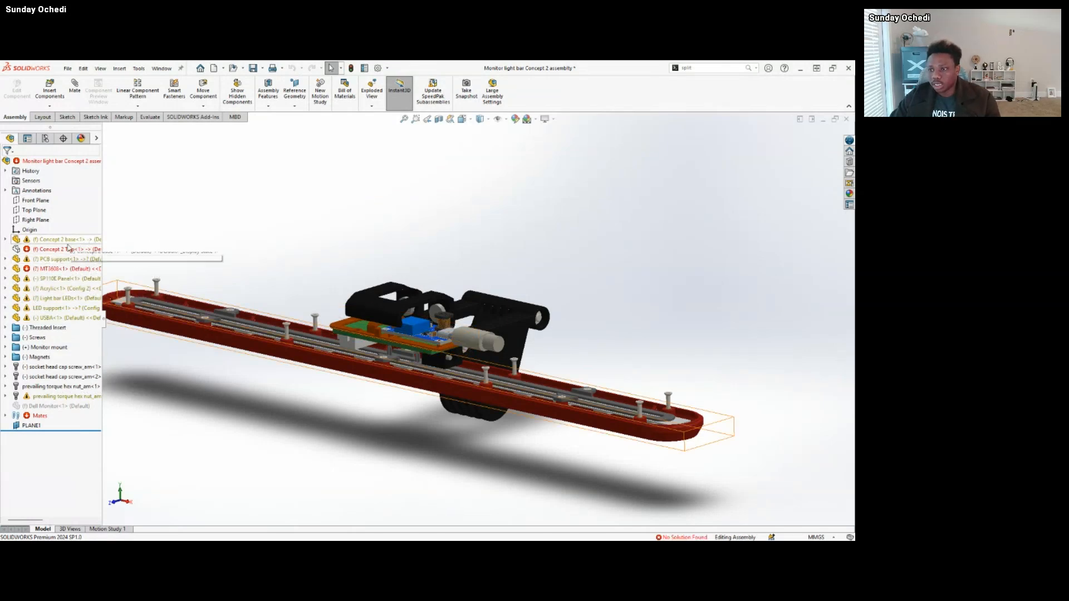
pyautogui.click(68, 249)
pyautogui.click(109, 233)
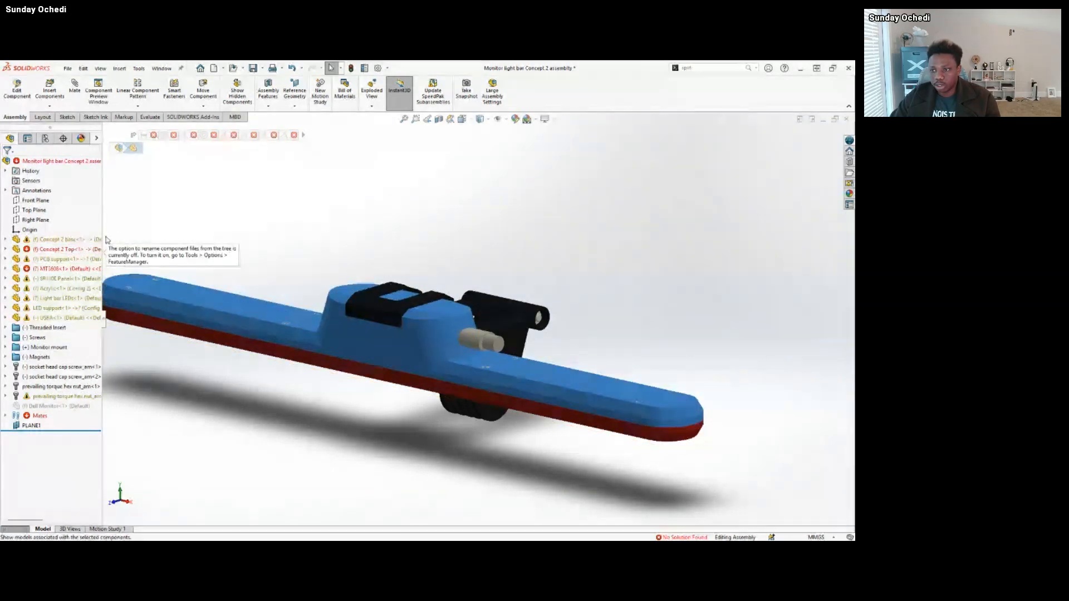
pyautogui.keyDown('ctrl'); pyautogui.click(75, 240); pyautogui.keyUp('ctrl')
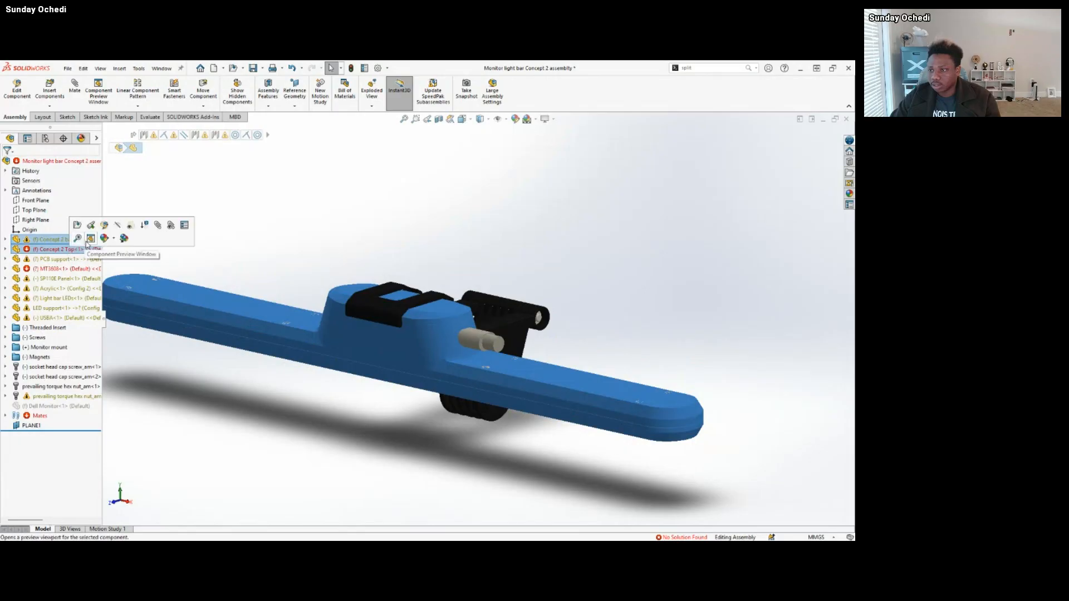
pyautogui.rightClick(56, 251)
pyautogui.click(88, 308)
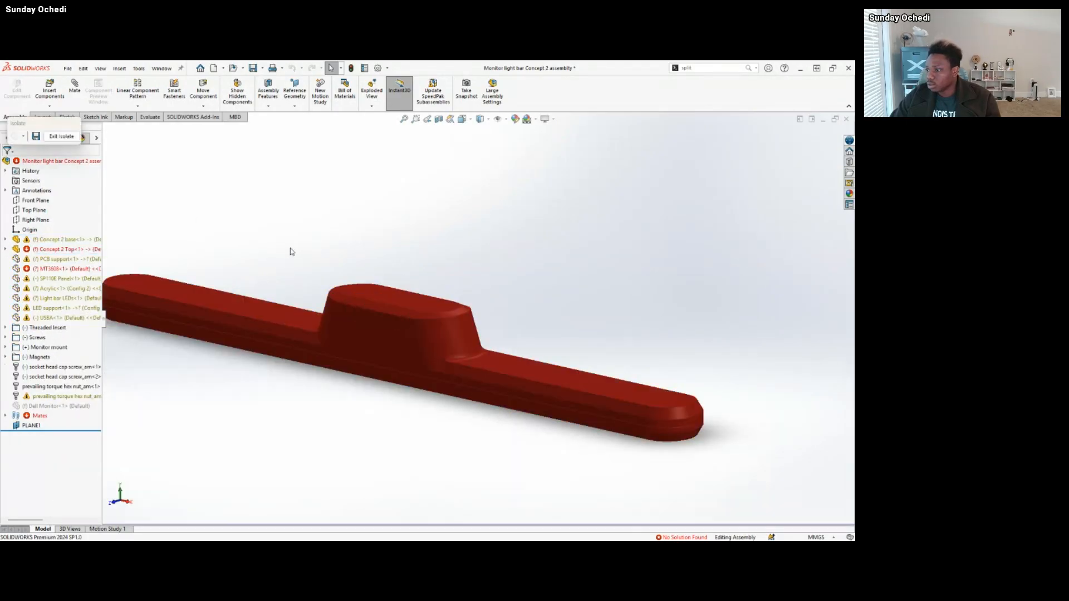
# Examine the outer shape of the isolated base and top housing from the front, ends and above.
pyautogui.moveTo(398, 340); pyautogui.dragTo(420, 410, button='middle')
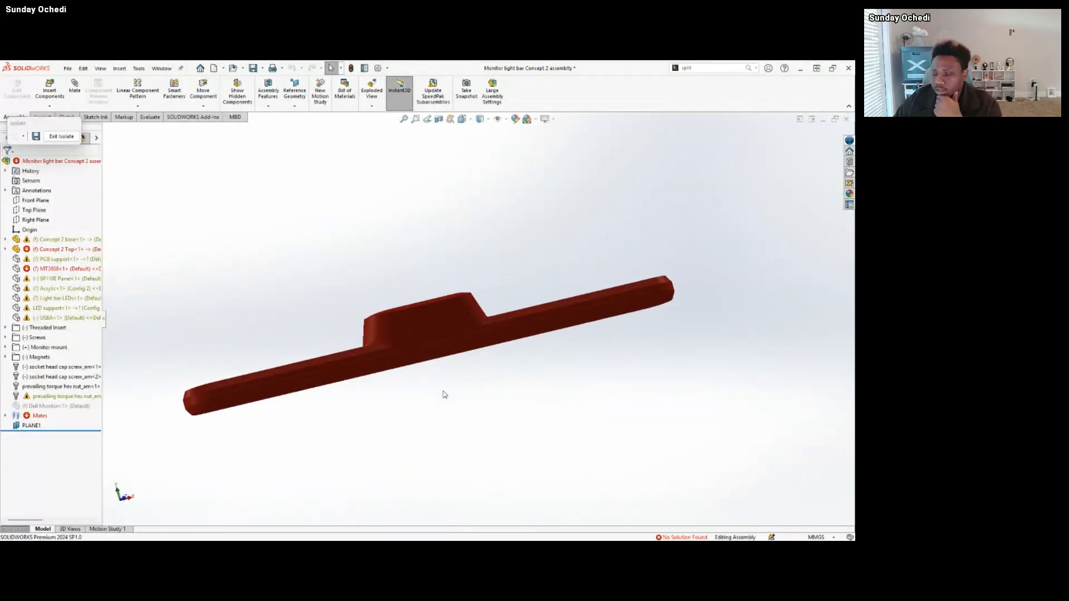
pyautogui.moveTo(475, 312); pyautogui.dragTo(428, 406, button='middle')
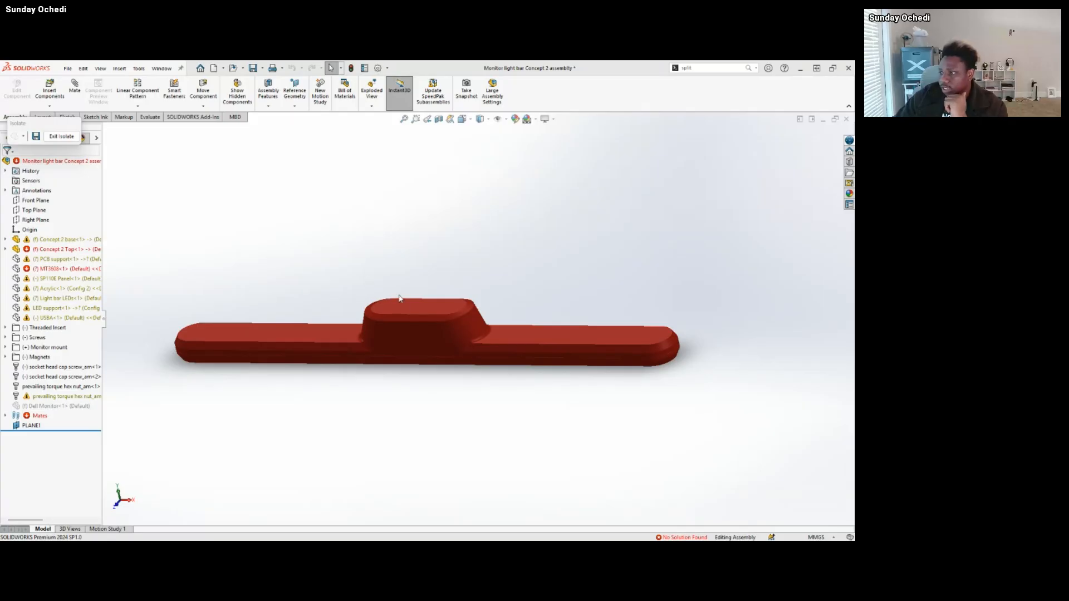
pyautogui.scroll(-3, 389, 306)
pyautogui.moveTo(390, 306); pyautogui.dragTo(338, 336, button='middle')
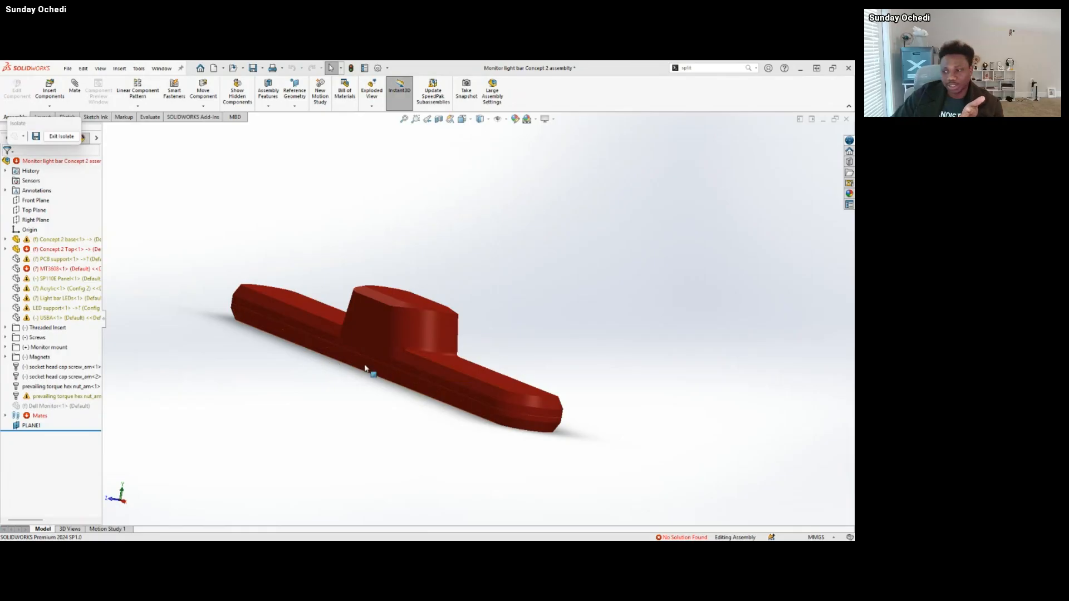
pyautogui.moveTo(334, 365); pyautogui.dragTo(351, 419, button='middle')
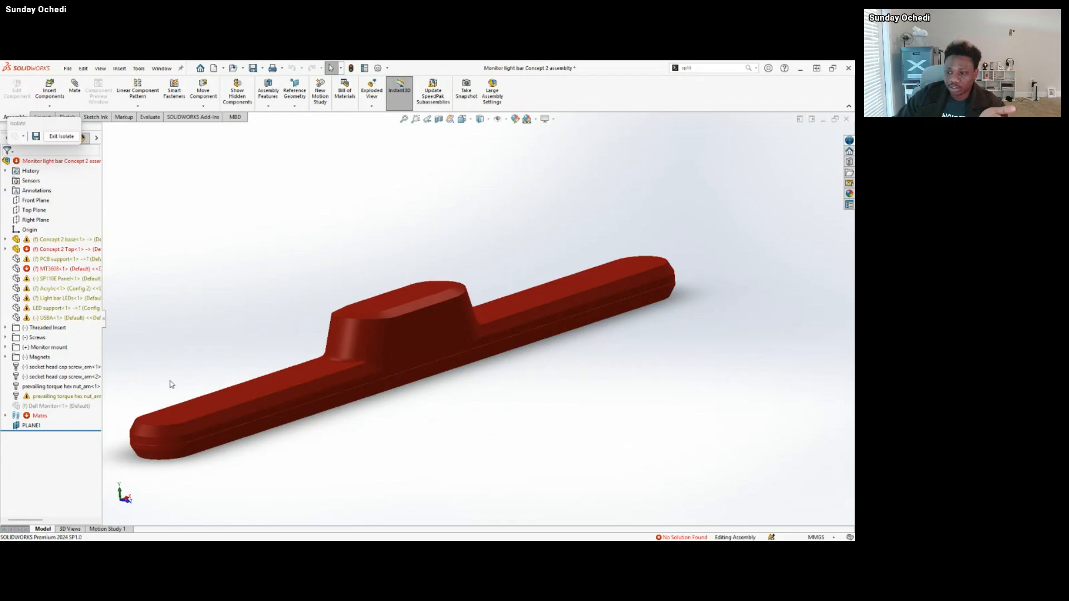
pyautogui.moveTo(169, 381); pyautogui.dragTo(262, 401, button='middle')
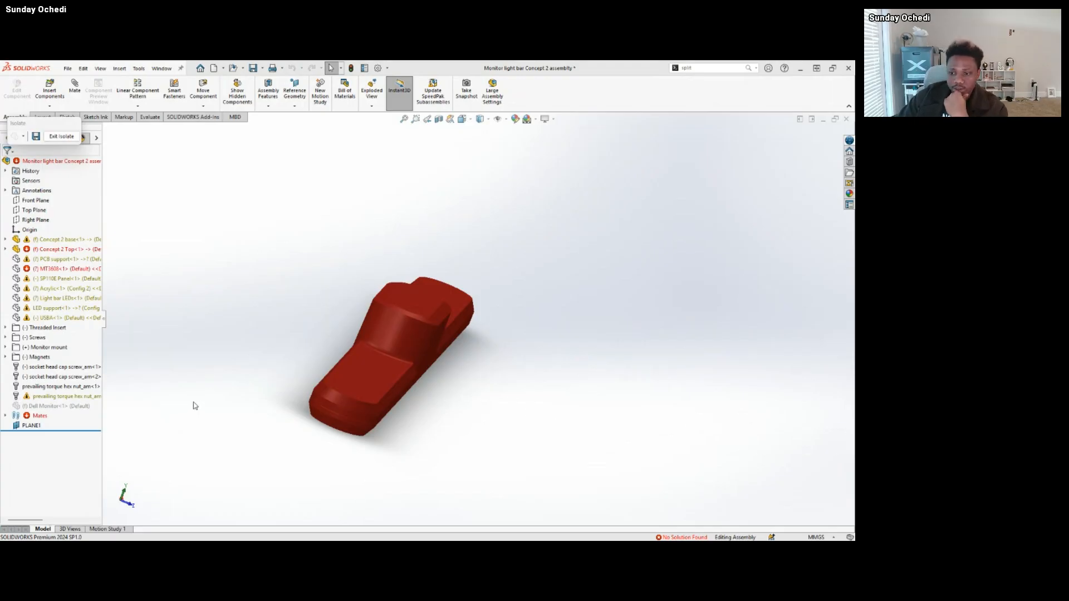
pyautogui.moveTo(409, 406); pyautogui.dragTo(362, 397, button='middle')
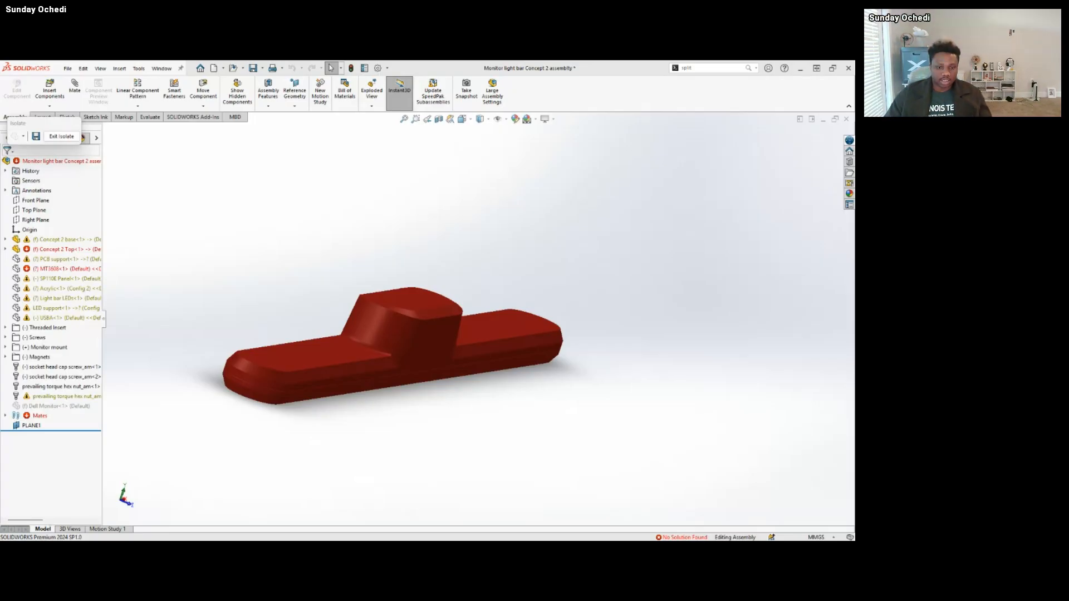
# Hide the Concept 2 Top component to expose the inside of the base with its screw bosses and slot.
pyautogui.click(281, 351)
pyautogui.click(383, 297)
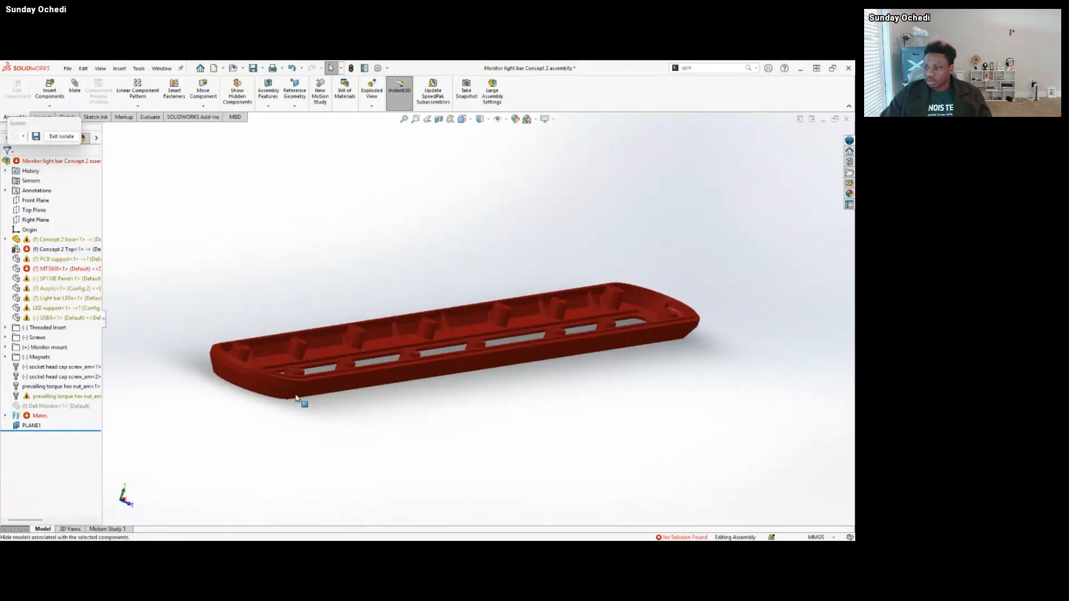
pyautogui.scroll(-8, 317, 296)
pyautogui.moveTo(318, 296); pyautogui.dragTo(346, 270, button='middle')
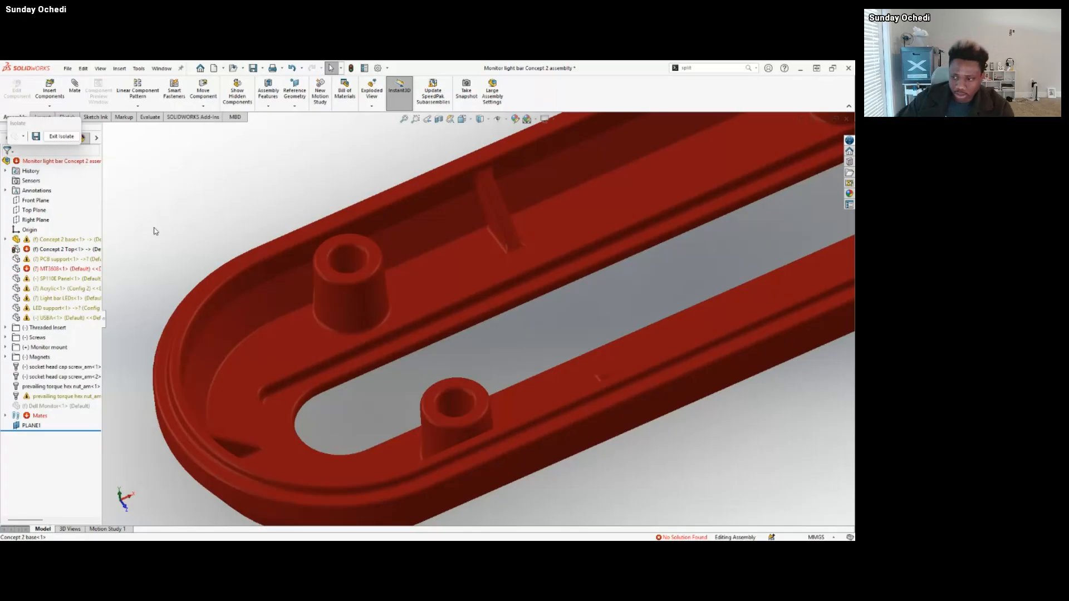
# Inspect the lip along the rounded end of Concept 2 base, selecting its narrow ledge face.
pyautogui.scroll(-2, 222, 360)
pyautogui.moveTo(222, 359); pyautogui.dragTo(162, 325, button='middle')
pyautogui.click(157, 312)
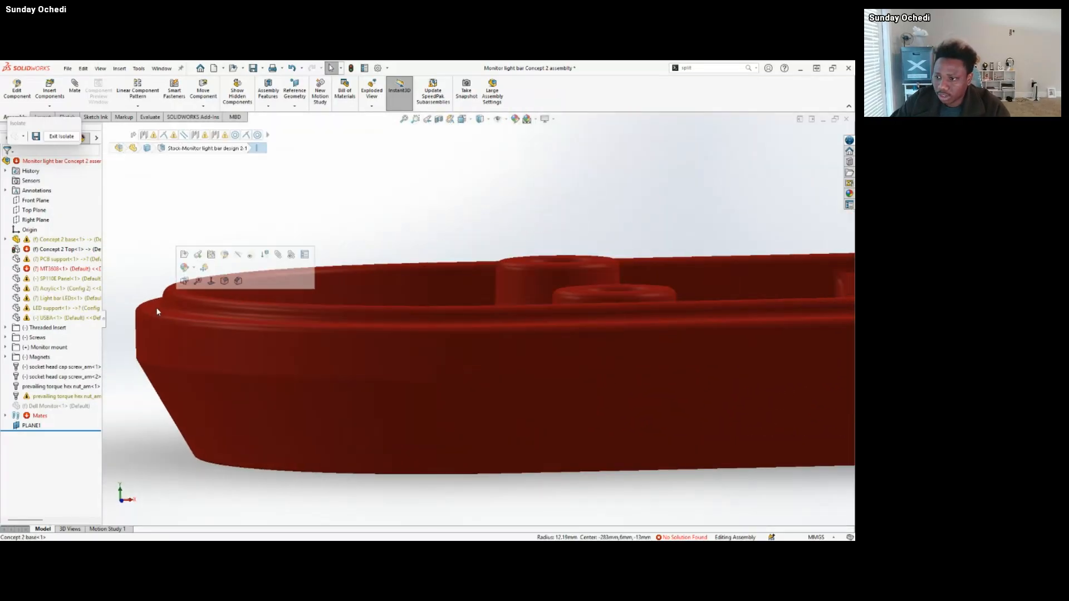
pyautogui.click(159, 305)
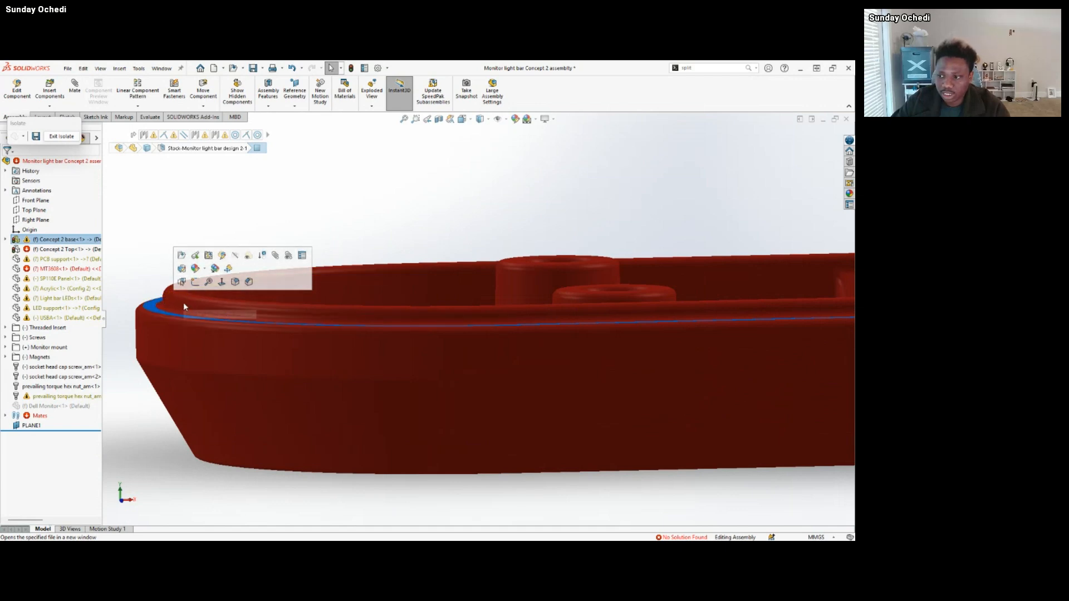
pyautogui.click(184, 305)
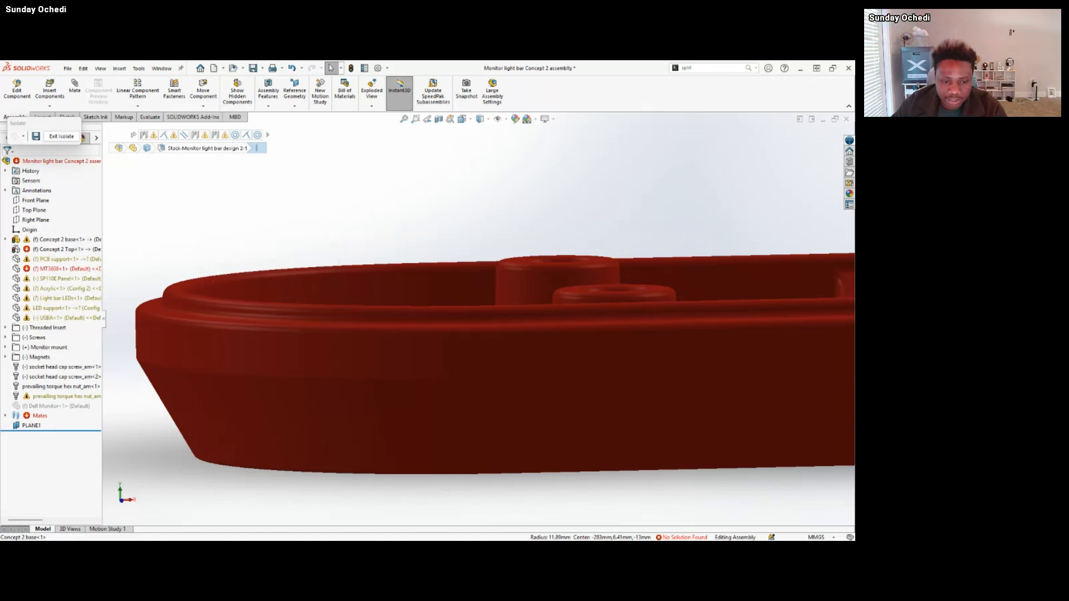
# Examine the interior of Concept 2 base from several angles, covering its bosses, ribs, long slot and inner floor face.
pyautogui.scroll(8, 506, 317)
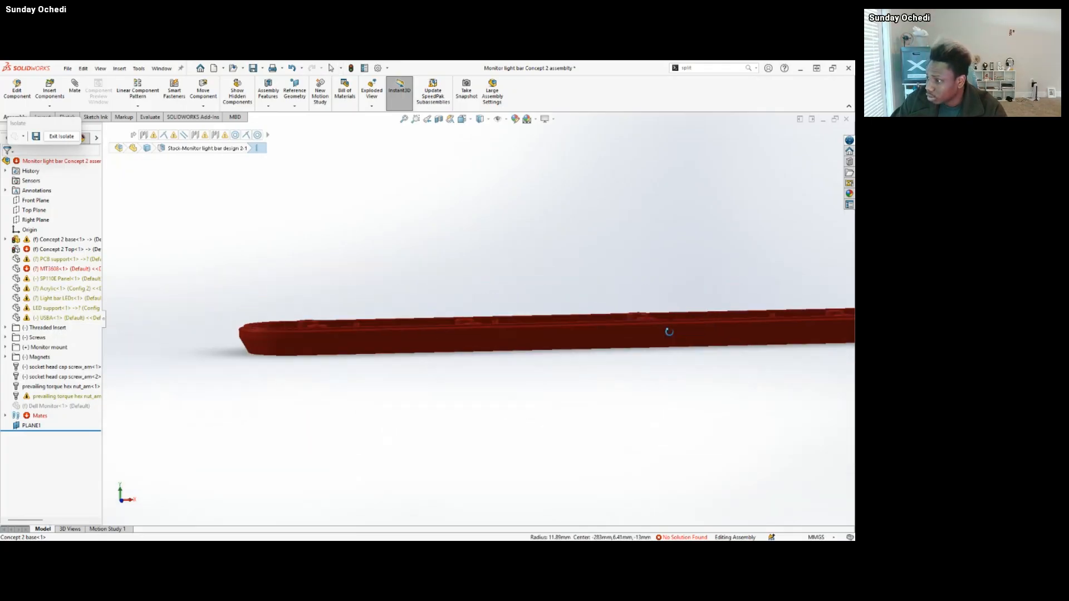
pyautogui.moveTo(666, 332); pyautogui.dragTo(714, 377, button='middle')
pyautogui.scroll(4, 712, 340)
pyautogui.scroll(-5, 702, 300)
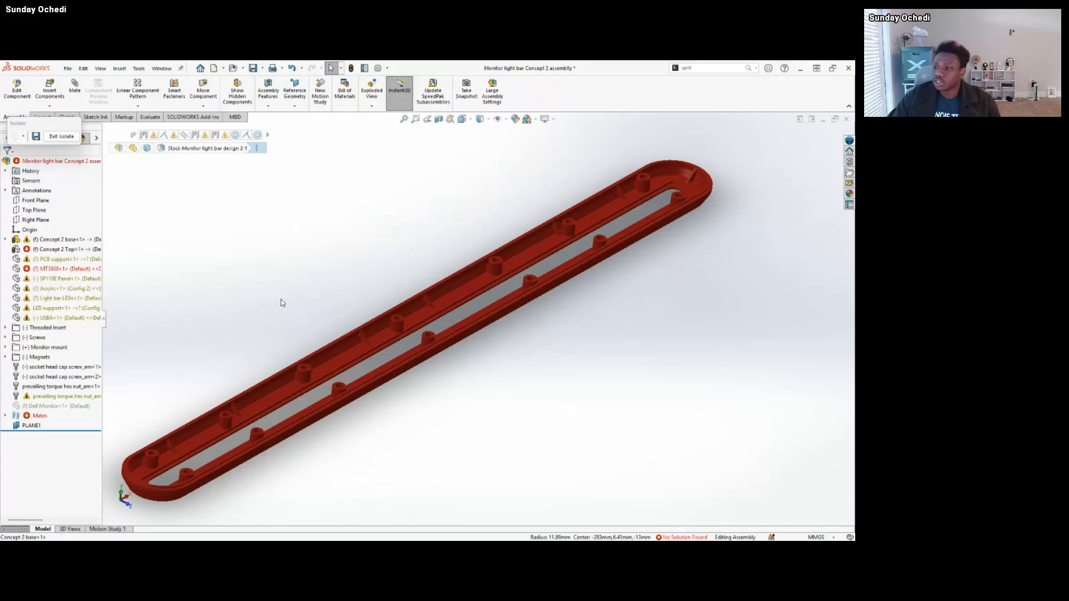
pyautogui.scroll(2, 339, 374)
pyautogui.moveTo(356, 351); pyautogui.dragTo(370, 335, button='middle')
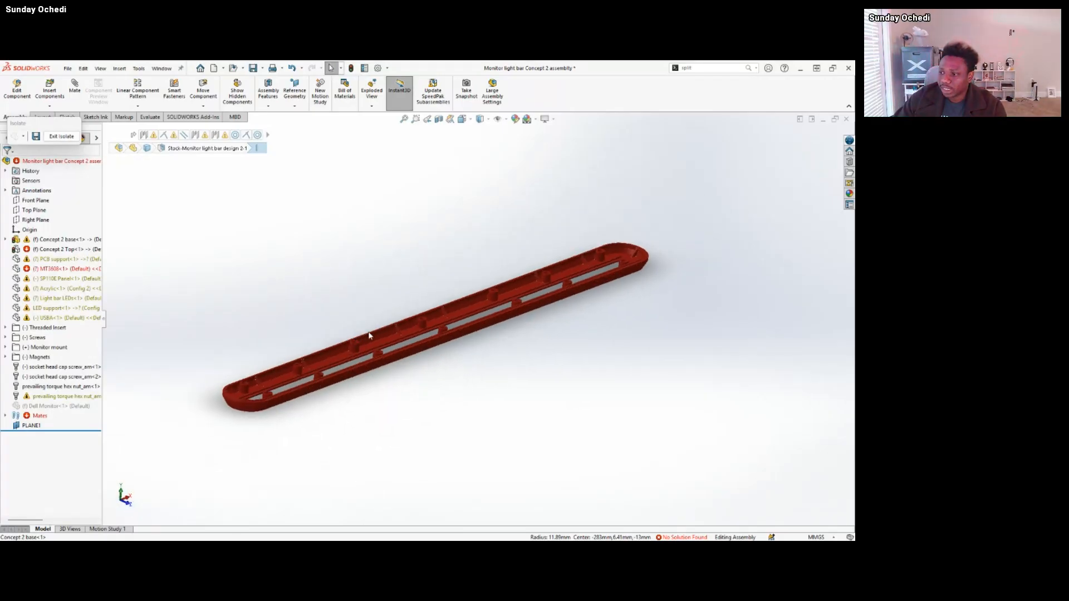
pyautogui.scroll(-3, 373, 350)
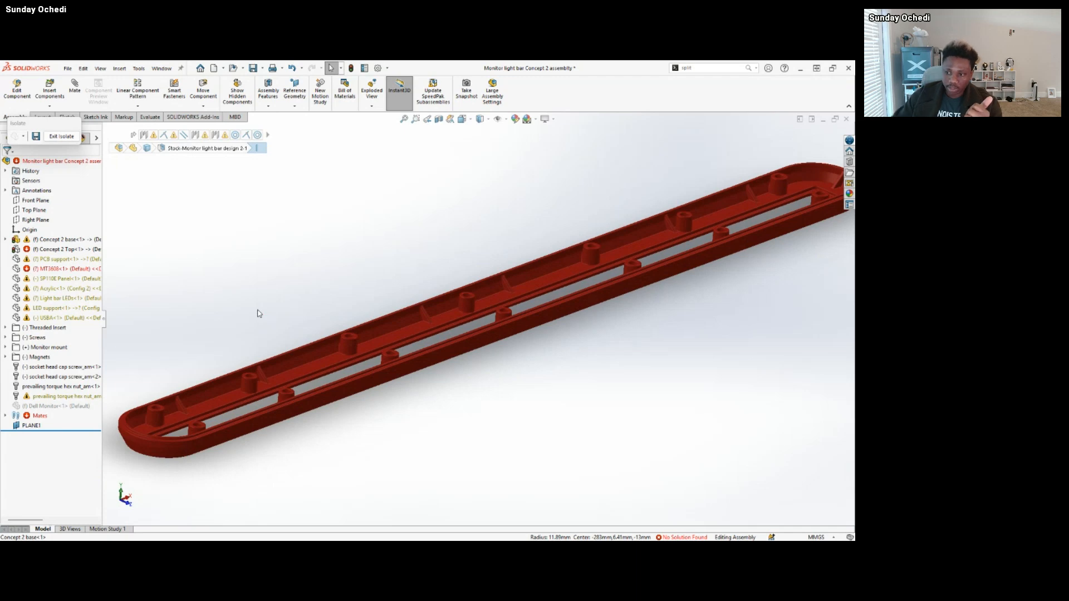
pyautogui.scroll(3, 488, 302)
pyautogui.moveTo(488, 302); pyautogui.dragTo(449, 330, button='middle')
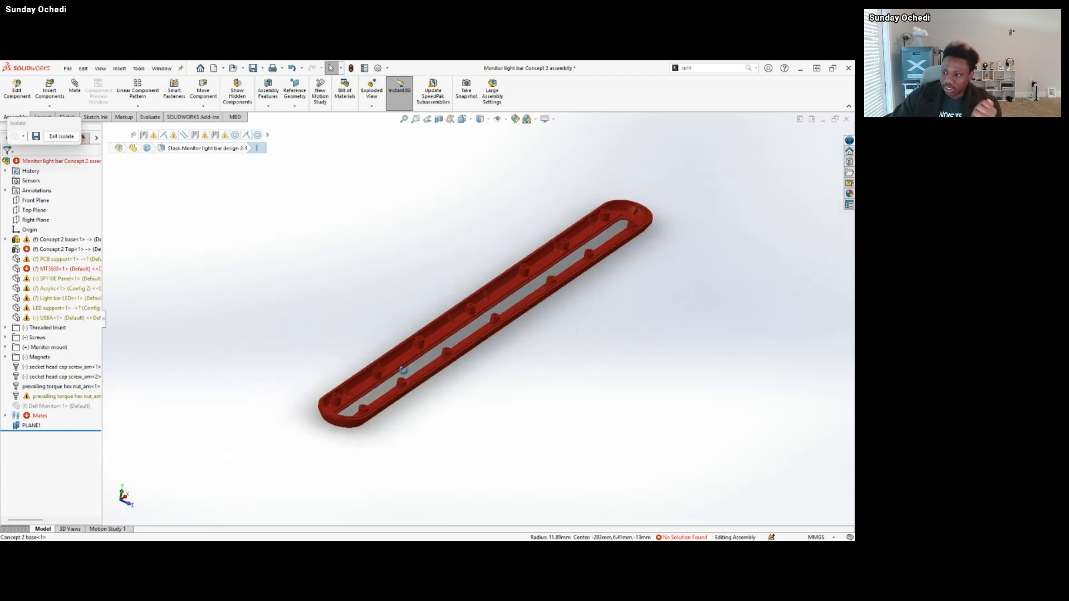
pyautogui.click(450, 332)
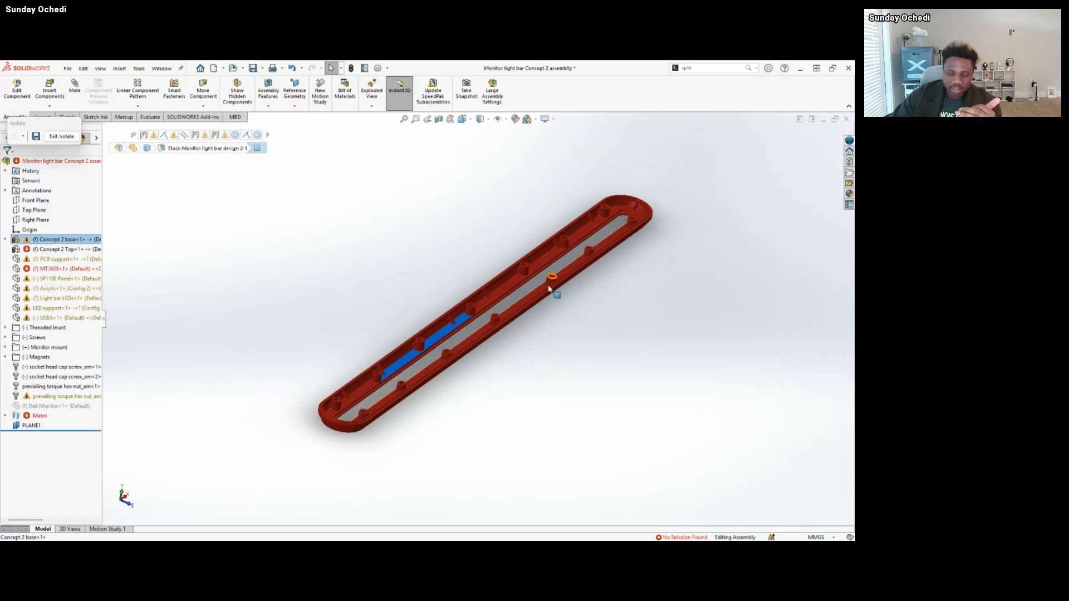
pyautogui.scroll(-2, 476, 296)
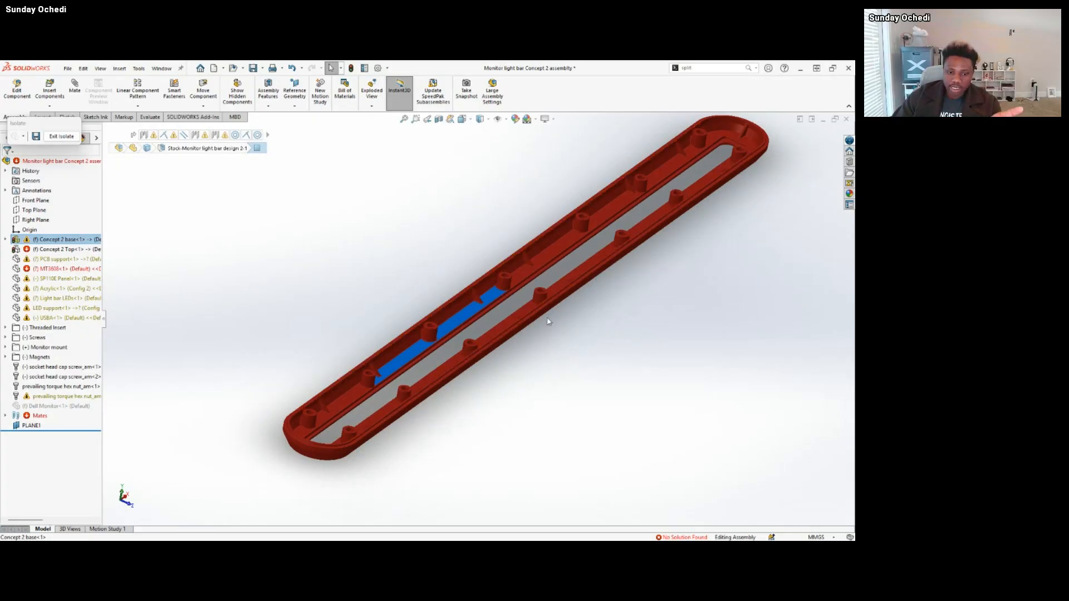
pyautogui.moveTo(392, 331); pyautogui.dragTo(320, 283)
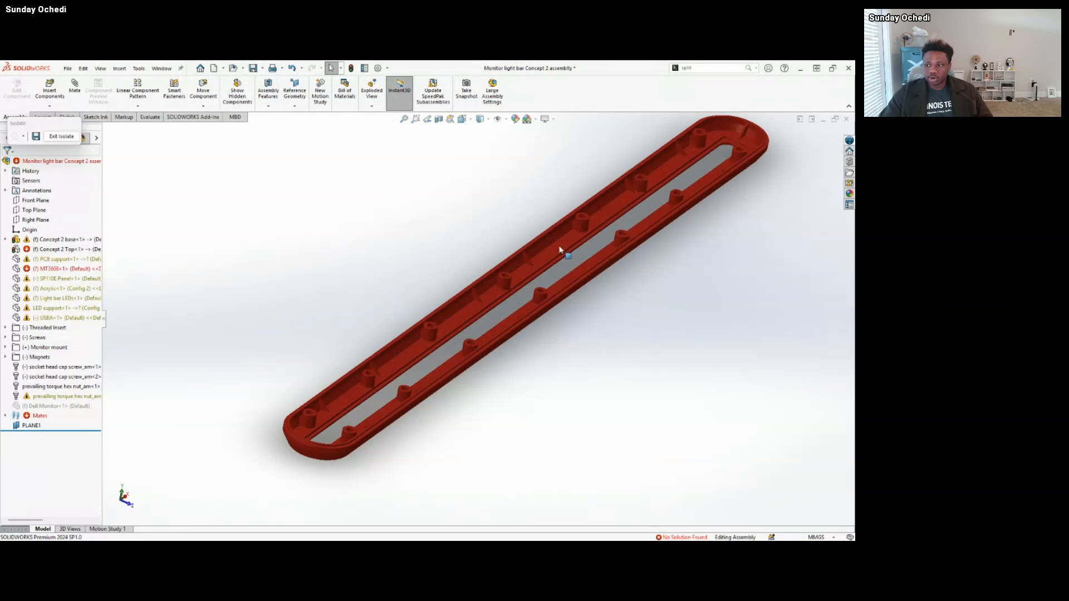
pyautogui.moveTo(405, 332); pyautogui.dragTo(363, 362, button='middle')
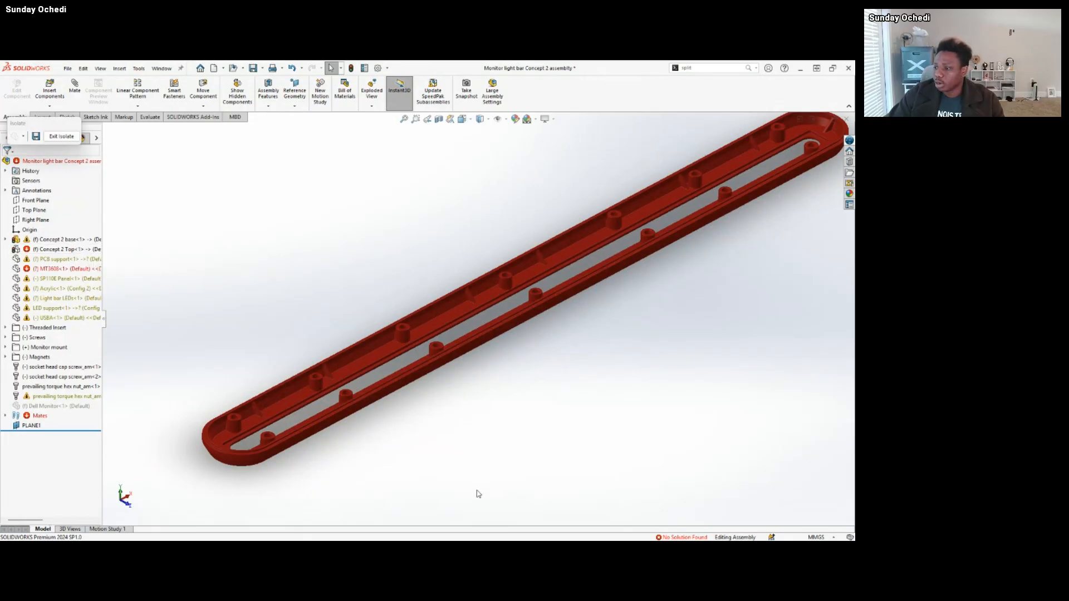
# Switch to the Concept 2 Top part and inspect the ribs and screw bosses inside the housing.
pyautogui.moveTo(500, 539)
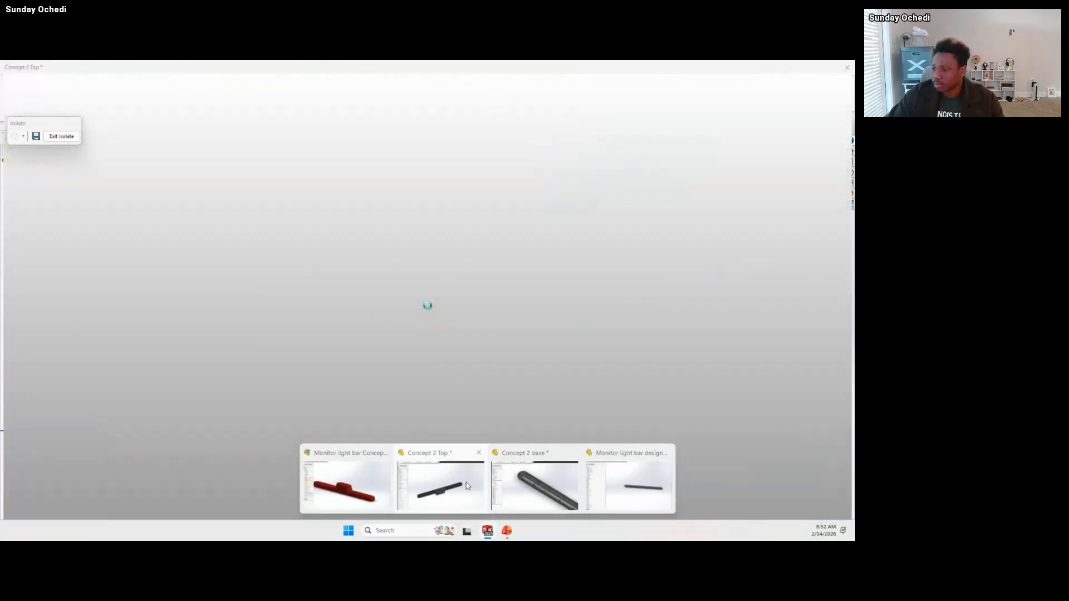
pyautogui.click(463, 484)
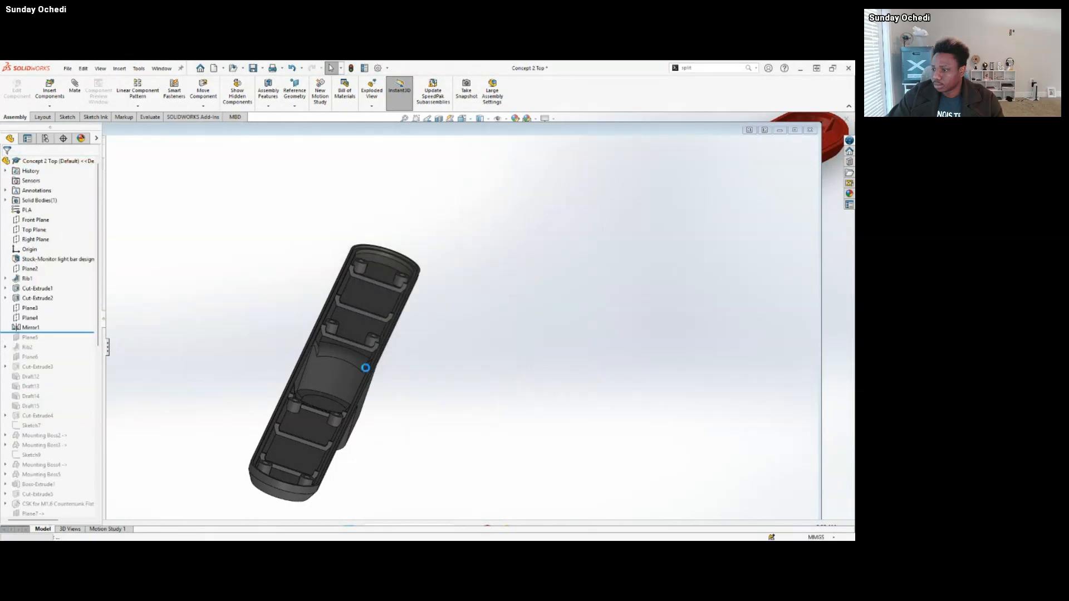
pyautogui.scroll(-3, 364, 315)
pyautogui.moveTo(363, 315); pyautogui.dragTo(429, 339, button='middle')
pyautogui.scroll(2, 365, 352)
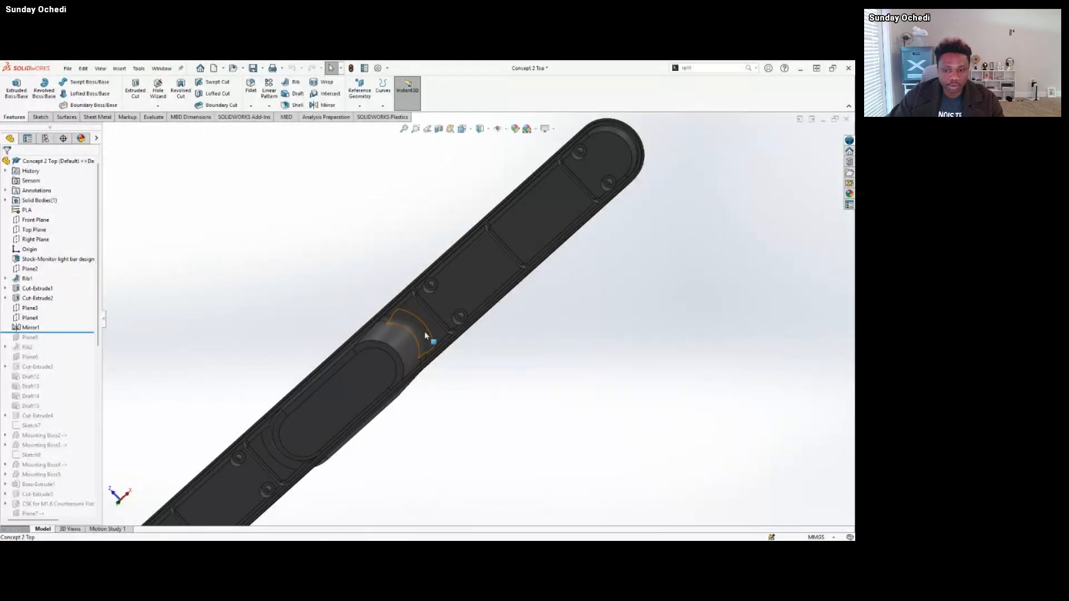
pyautogui.scroll(-3, 424, 321)
pyautogui.moveTo(413, 318); pyautogui.dragTo(384, 261, button='middle')
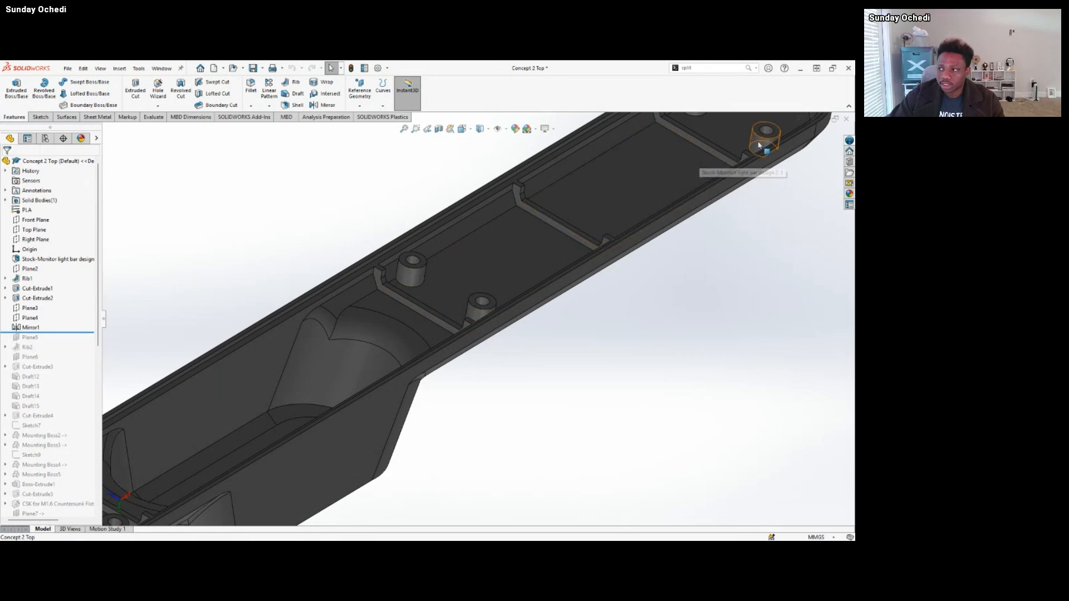
# Examine the interior of the Concept 2 Top housing from several angles, covering the central cavity, ribs and screw bosses.
pyautogui.scroll(8, 526, 179)
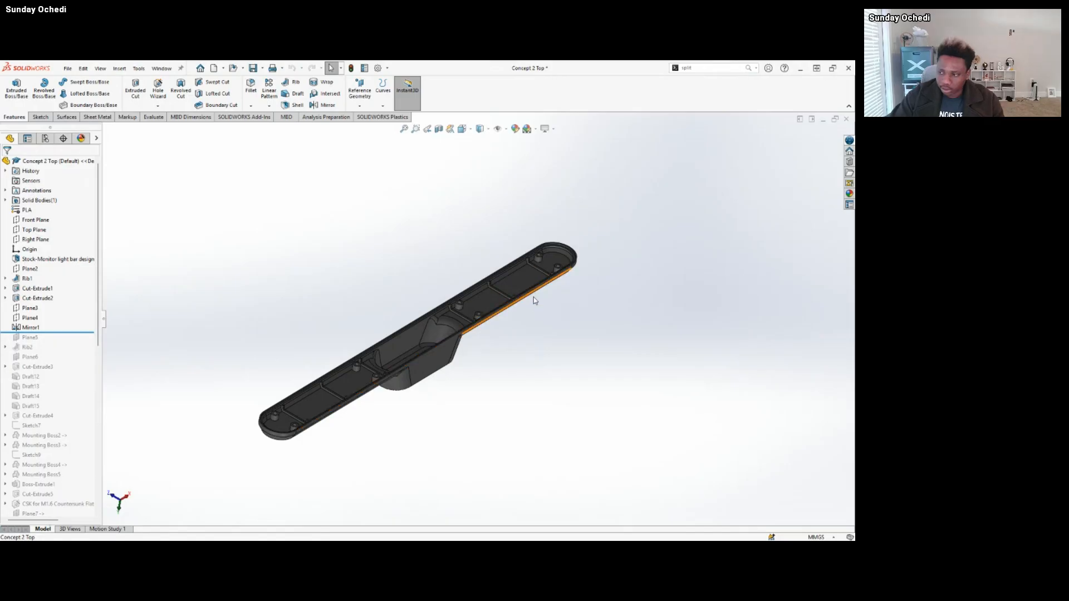
pyautogui.moveTo(534, 298); pyautogui.dragTo(499, 251, button='middle')
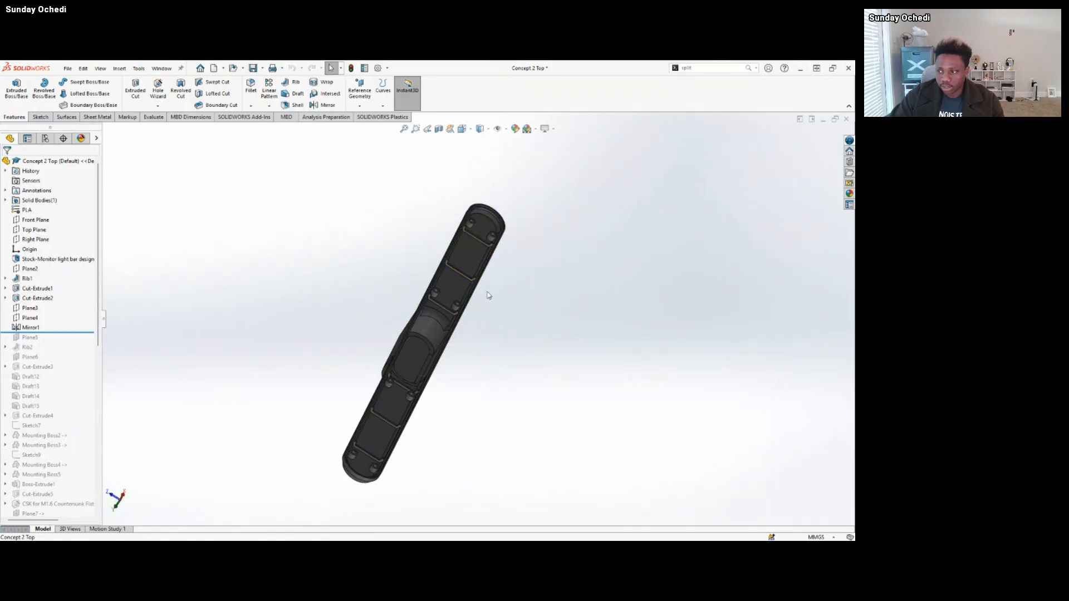
pyautogui.moveTo(490, 295); pyautogui.dragTo(406, 391, button='middle')
pyautogui.scroll(-3, 427, 362)
pyautogui.moveTo(424, 320); pyautogui.dragTo(394, 358, button='middle')
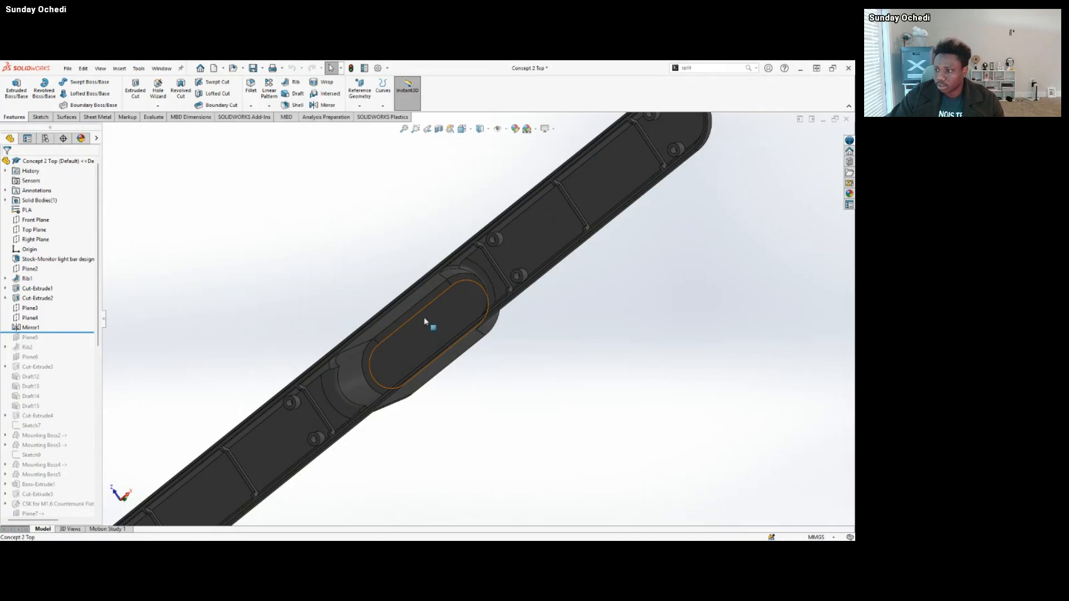
pyautogui.moveTo(395, 340); pyautogui.dragTo(436, 356, button='middle')
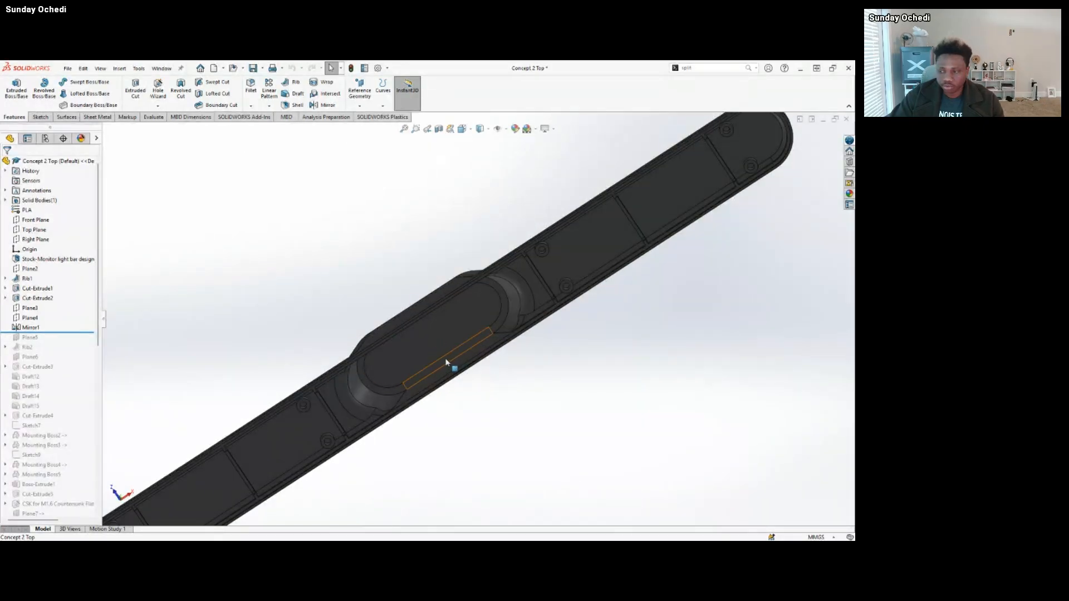
pyautogui.scroll(5, 445, 359)
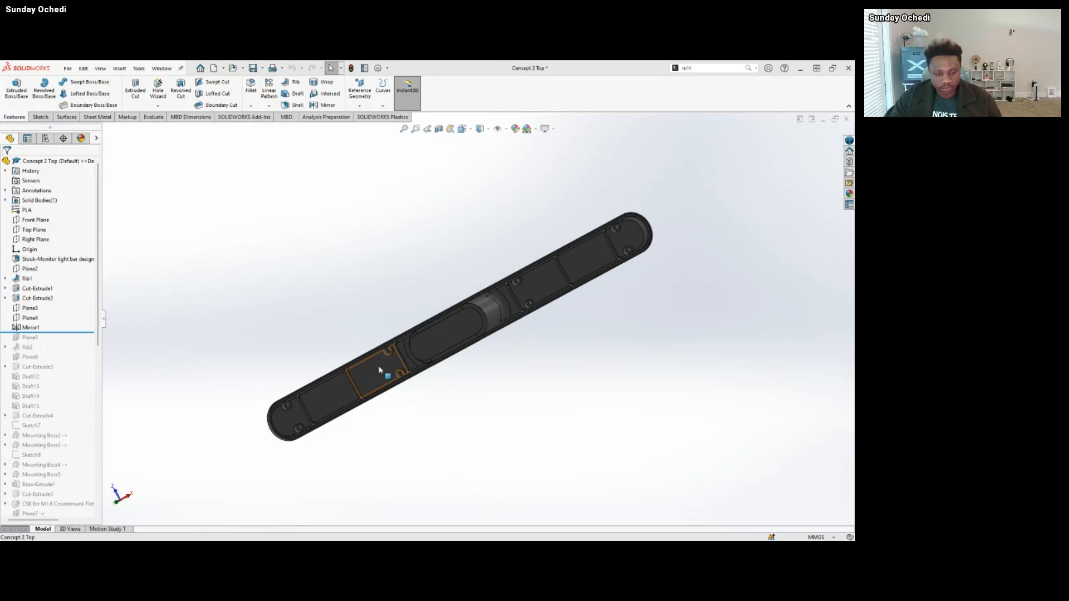
pyautogui.moveTo(309, 292); pyautogui.dragTo(433, 353, button='middle')
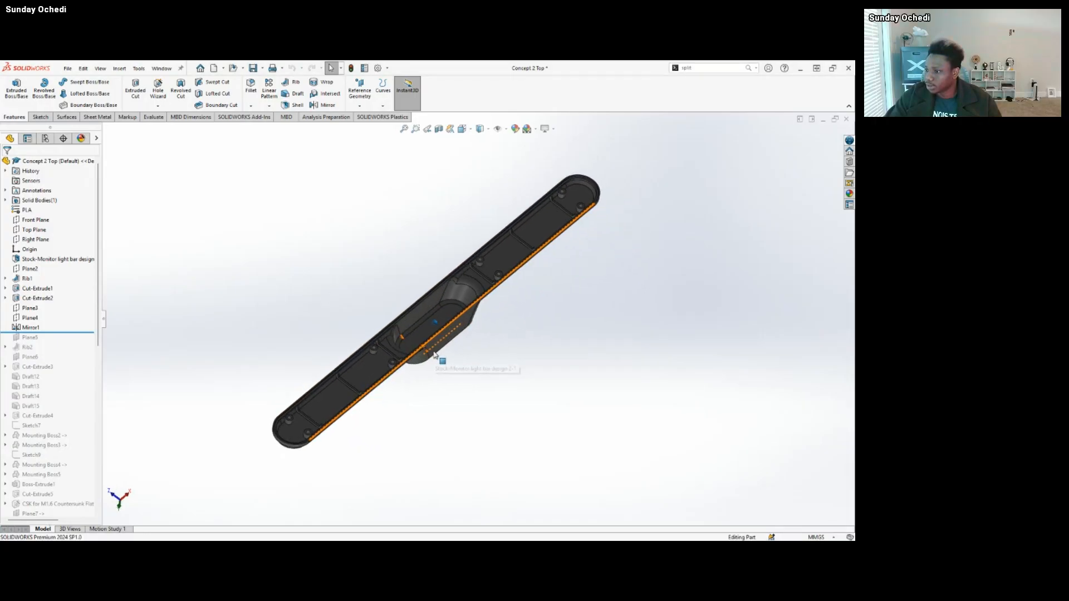
pyautogui.scroll(-4, 434, 352)
pyautogui.scroll(5, 432, 351)
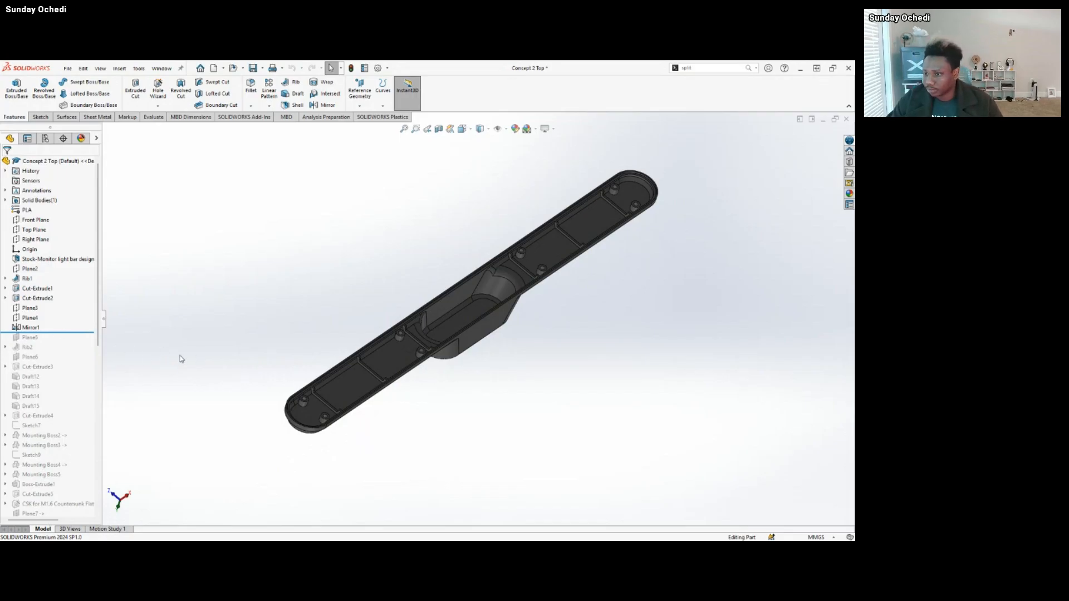
# Roll the feature history forward through Rib2 and inspect the three central ribs and the cavity's inner side wall.
pyautogui.moveTo(72, 332); pyautogui.dragTo(81, 352)
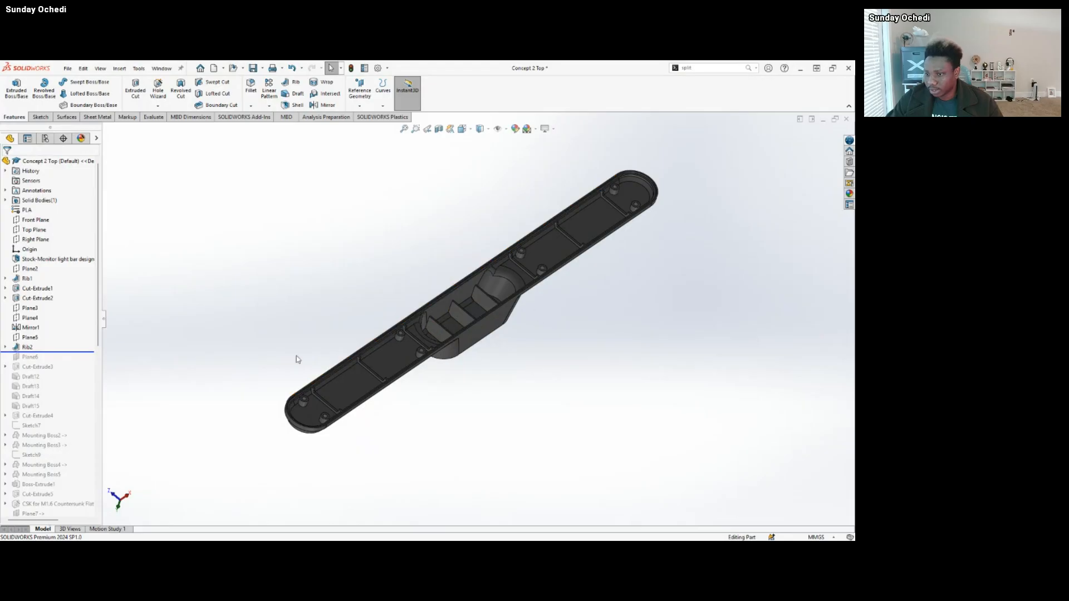
pyautogui.scroll(-5, 462, 331)
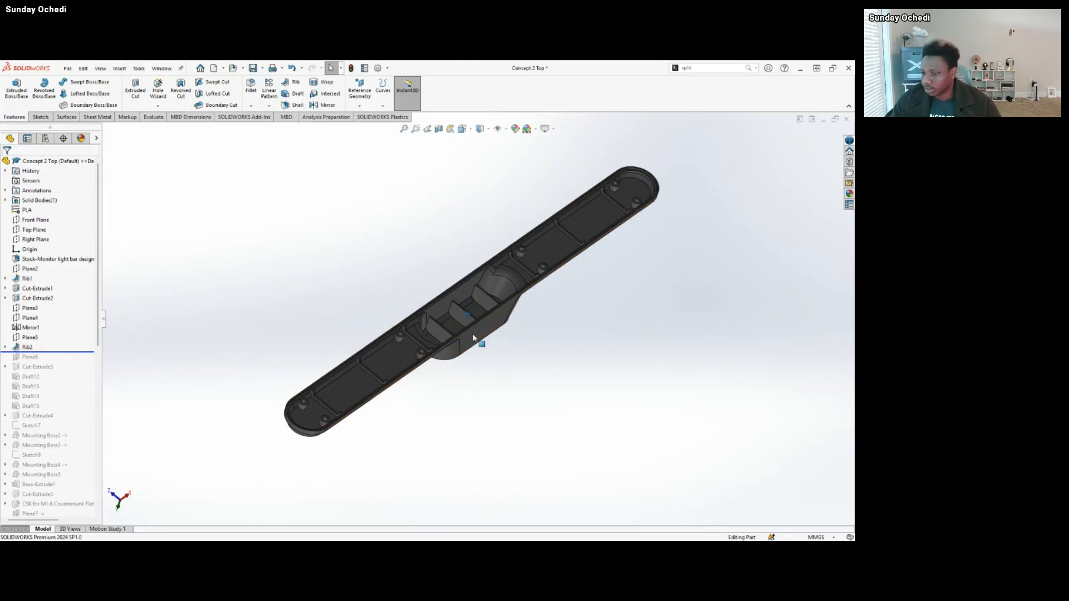
pyautogui.scroll(-6, 462, 332)
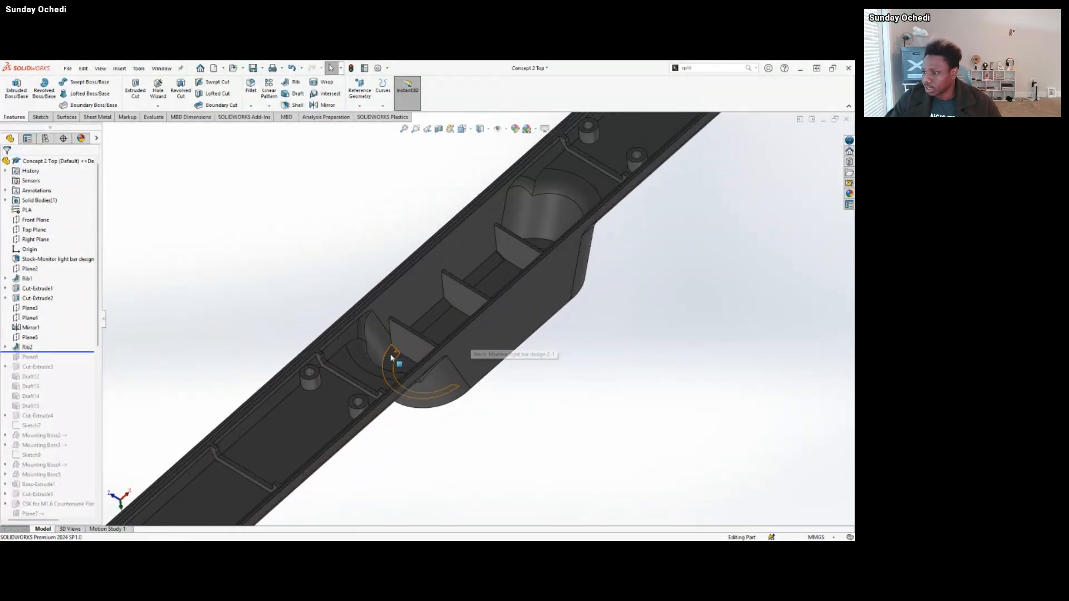
pyautogui.moveTo(440, 335); pyautogui.dragTo(505, 233, button='middle')
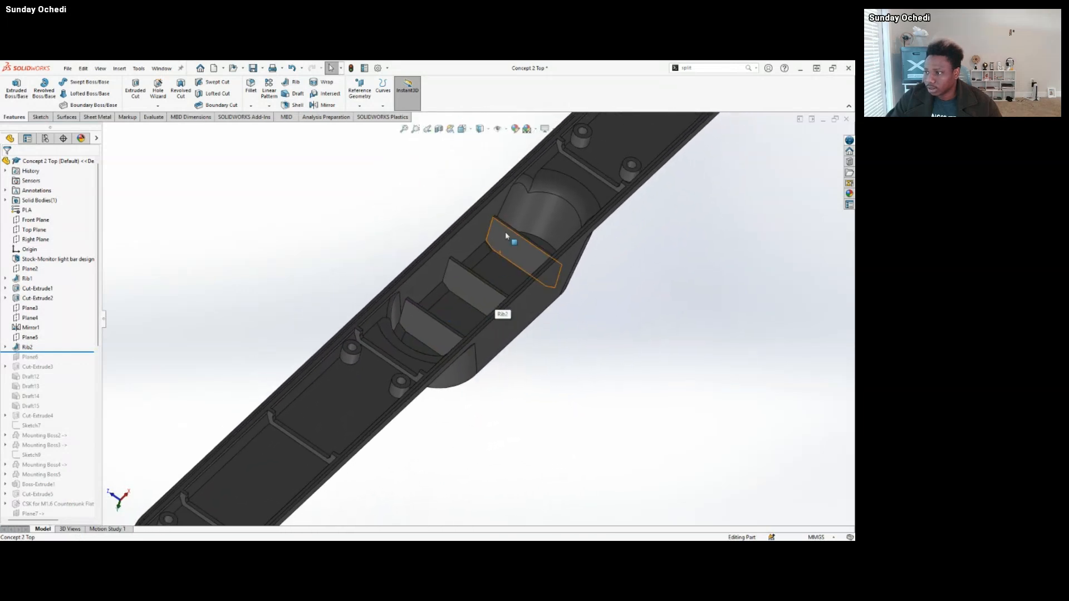
pyautogui.scroll(-5, 487, 284)
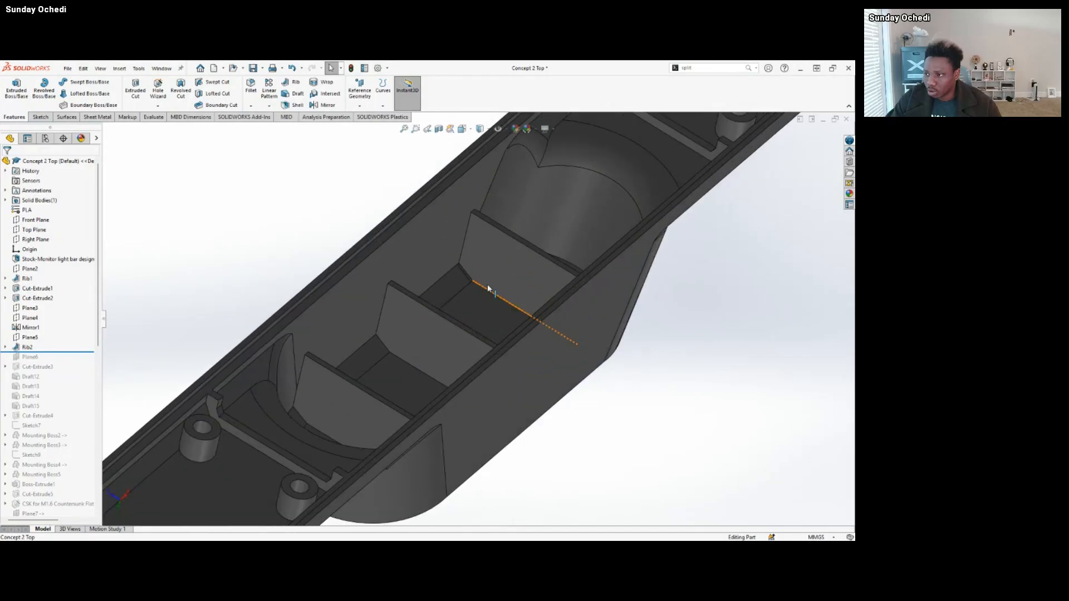
pyautogui.click(412, 252)
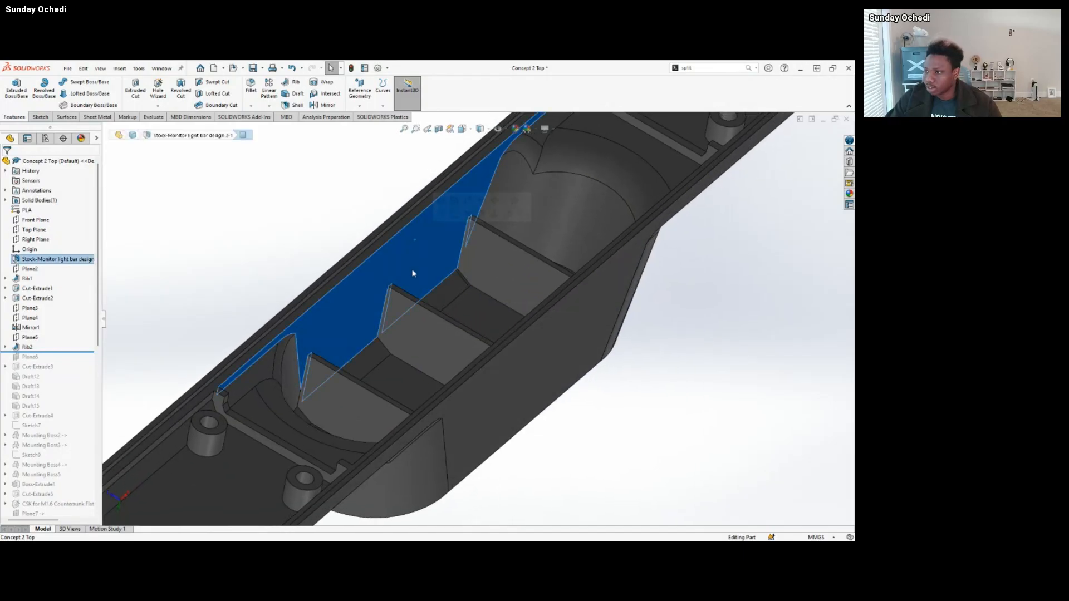
pyautogui.moveTo(401, 295); pyautogui.dragTo(399, 349, button='middle')
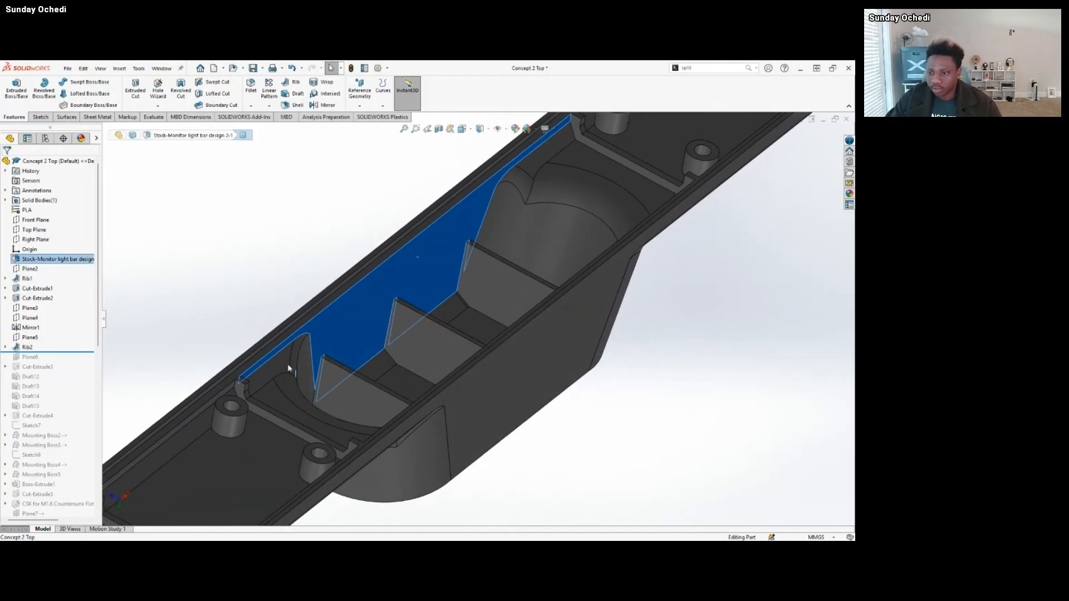
pyautogui.click(177, 313)
# Roll the feature history forward through Cut-Extrude3 and inspect the trimmed ribs in the central cavity.
pyautogui.moveTo(50, 352); pyautogui.dragTo(50, 371)
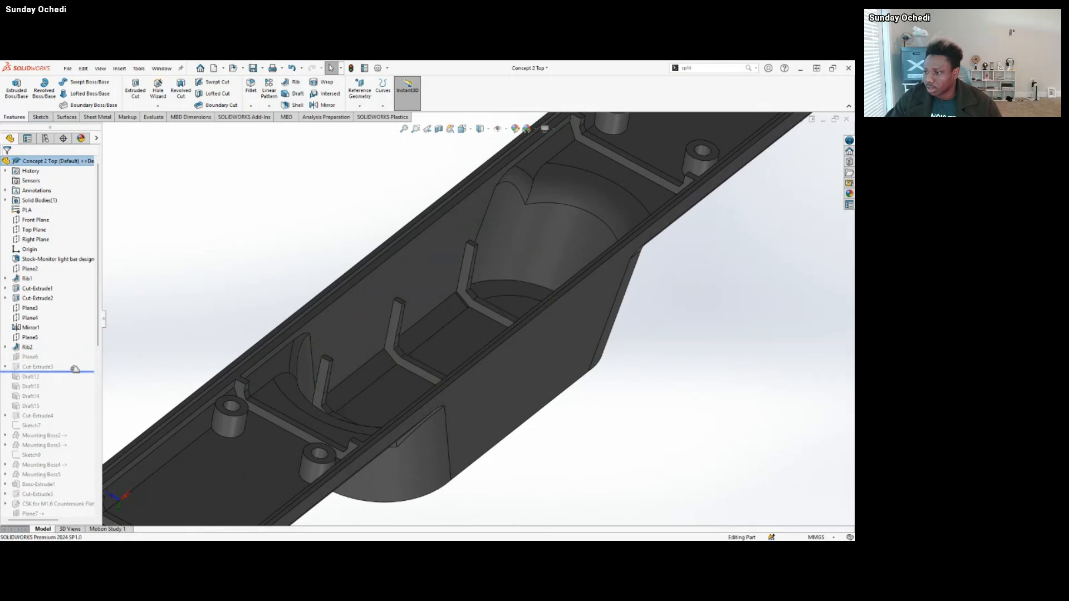
pyautogui.moveTo(426, 376); pyautogui.dragTo(451, 272, button='middle')
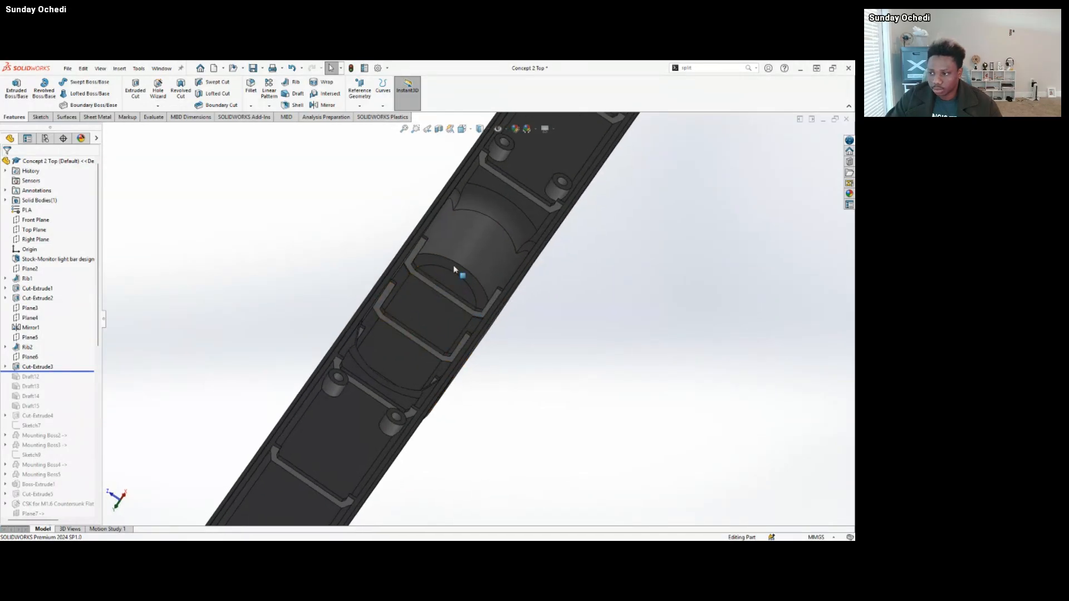
pyautogui.scroll(3, 428, 326)
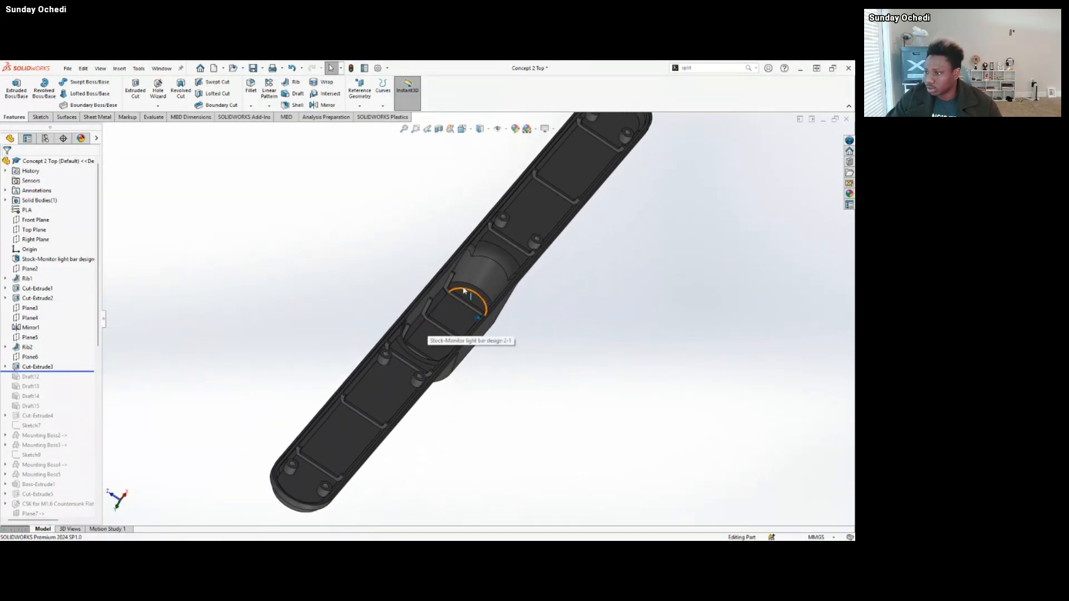
pyautogui.scroll(-3, 471, 286)
pyautogui.scroll(3, 474, 284)
pyautogui.scroll(-2, 497, 278)
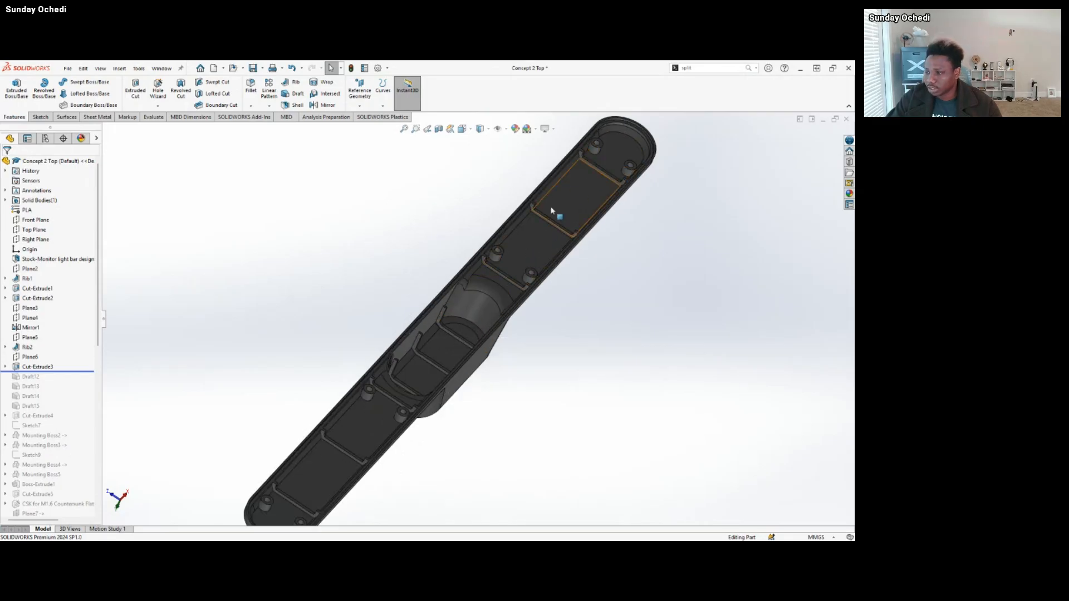
pyautogui.moveTo(561, 220); pyautogui.dragTo(647, 310, button='middle')
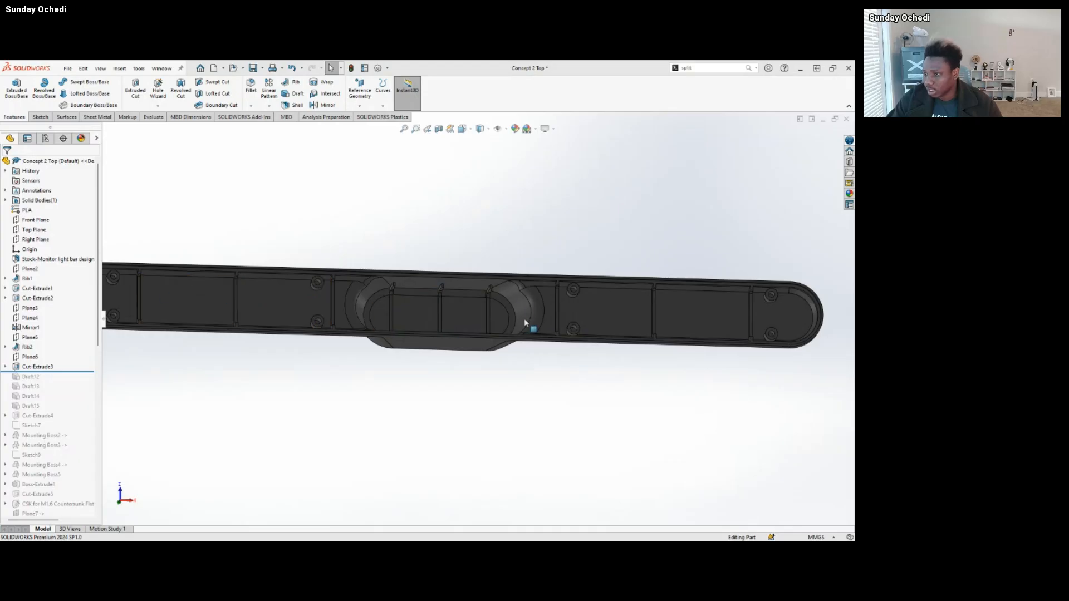
pyautogui.scroll(-3, 504, 331)
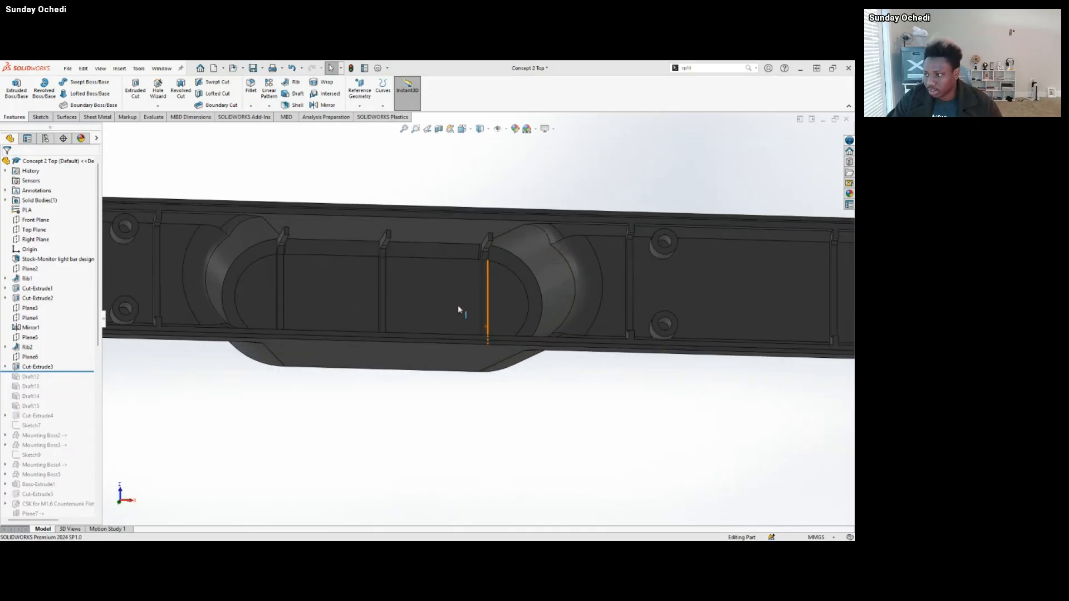
pyautogui.scroll(2, 334, 187)
pyautogui.moveTo(406, 258); pyautogui.dragTo(353, 303, button='middle')
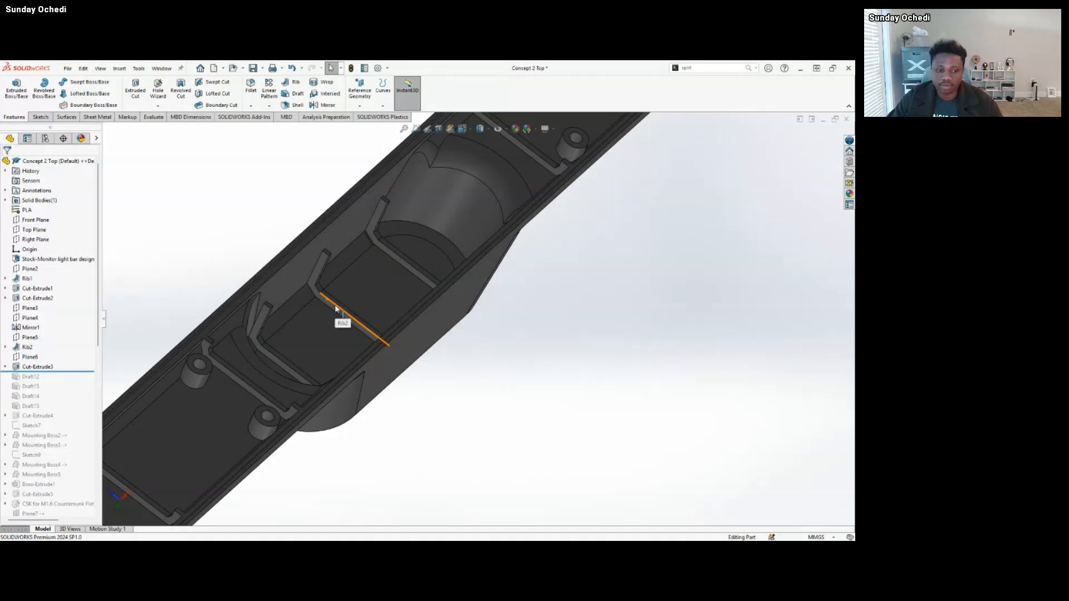
# Examine the ribbed interior and the raised central section on the outside of the Concept 2 Top housing.
pyautogui.scroll(2, 357, 342)
pyautogui.moveTo(357, 344); pyautogui.dragTo(397, 333, button='middle')
pyautogui.scroll(2, 390, 323)
pyautogui.scroll(3, 378, 312)
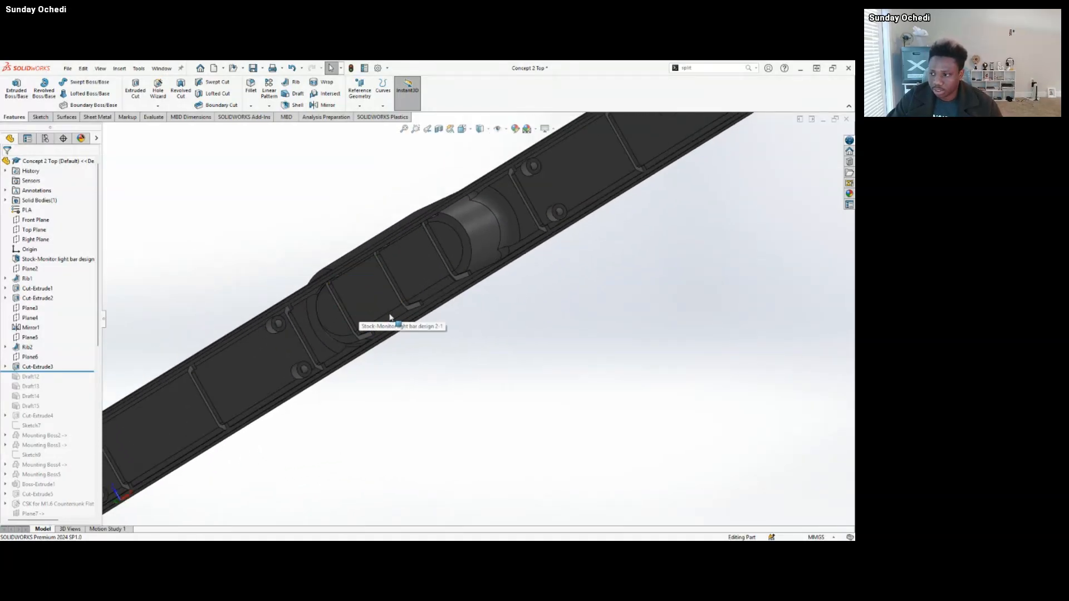
pyautogui.moveTo(384, 279); pyautogui.dragTo(413, 338, button='middle')
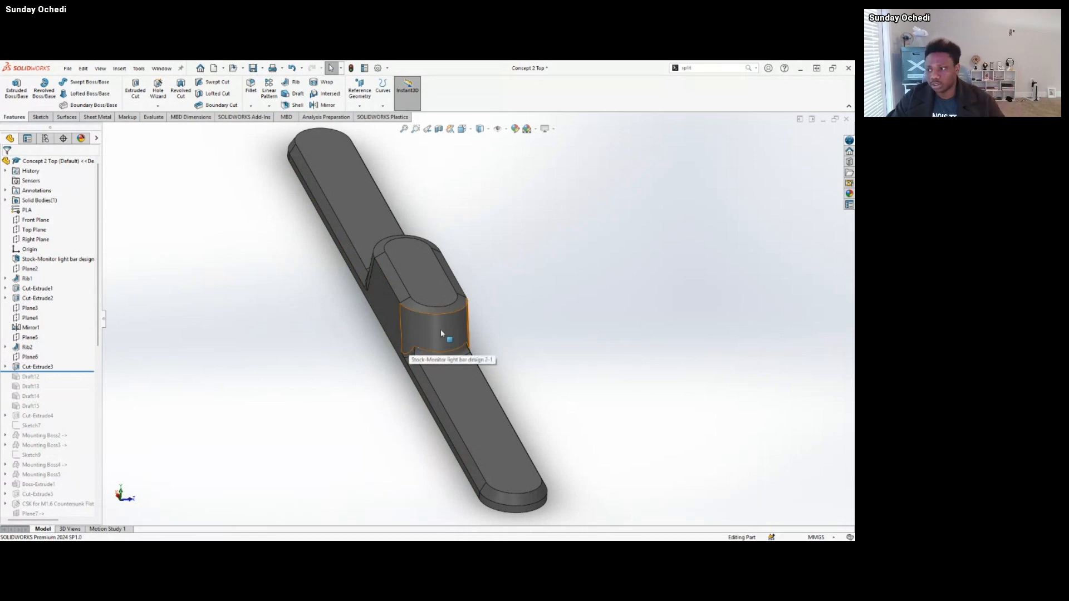
pyautogui.moveTo(440, 329); pyautogui.dragTo(332, 449, button='middle')
pyautogui.click(379, 283)
pyautogui.click(332, 449)
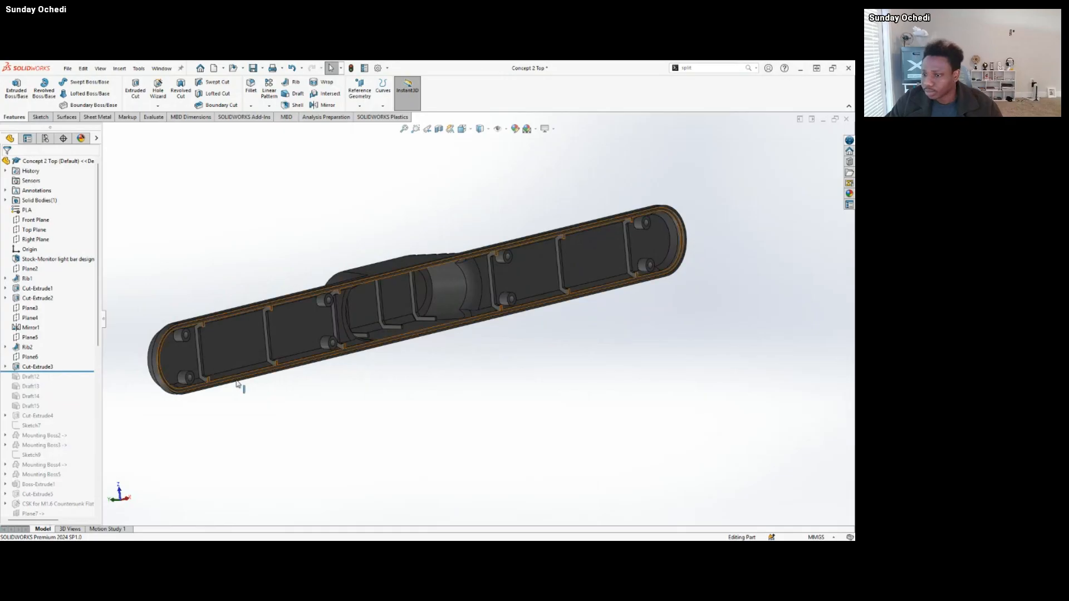
# Roll the feature history forward through Draft15 and highlight Draft14, Draft13 and Draft12 on the end rib of the central cavity.
pyautogui.moveTo(59, 371); pyautogui.dragTo(60, 411)
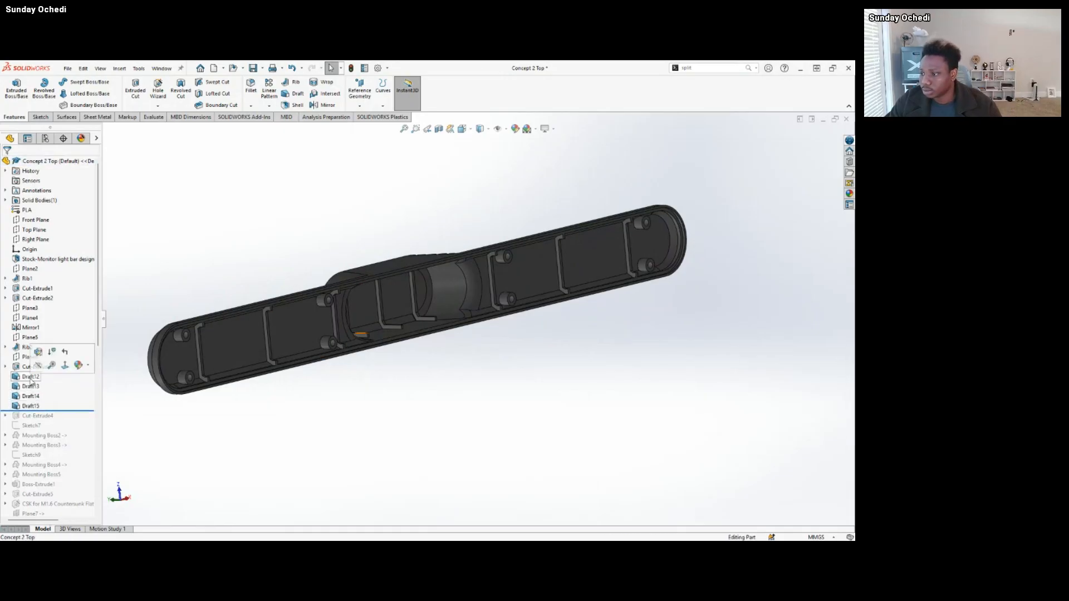
pyautogui.click(31, 395)
pyautogui.scroll(-3, 395, 334)
pyautogui.moveTo(388, 333); pyautogui.dragTo(274, 406, button='middle')
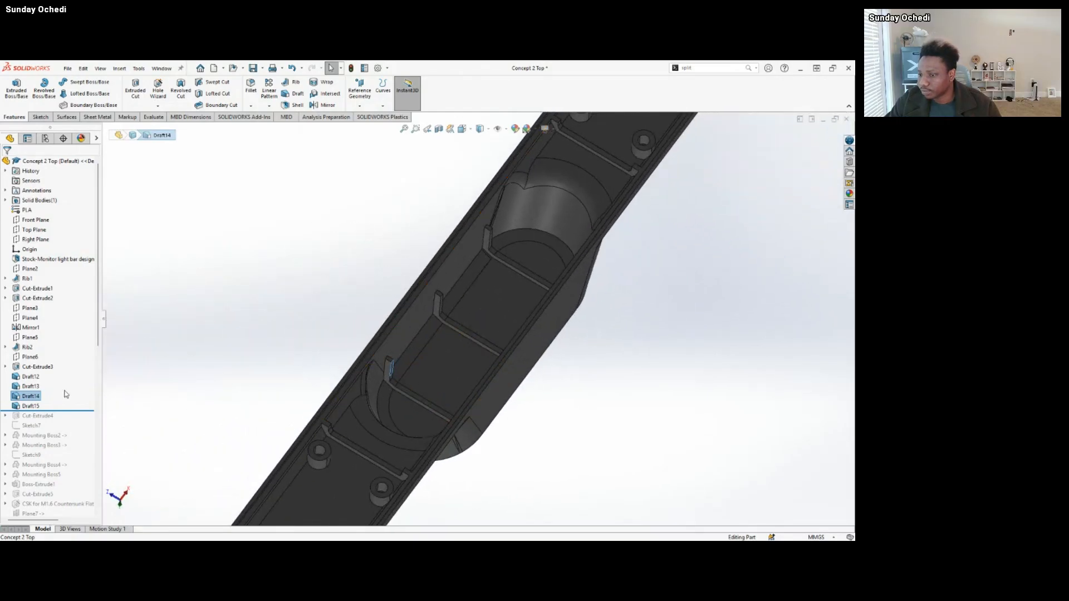
pyautogui.click(31, 386)
pyautogui.click(31, 377)
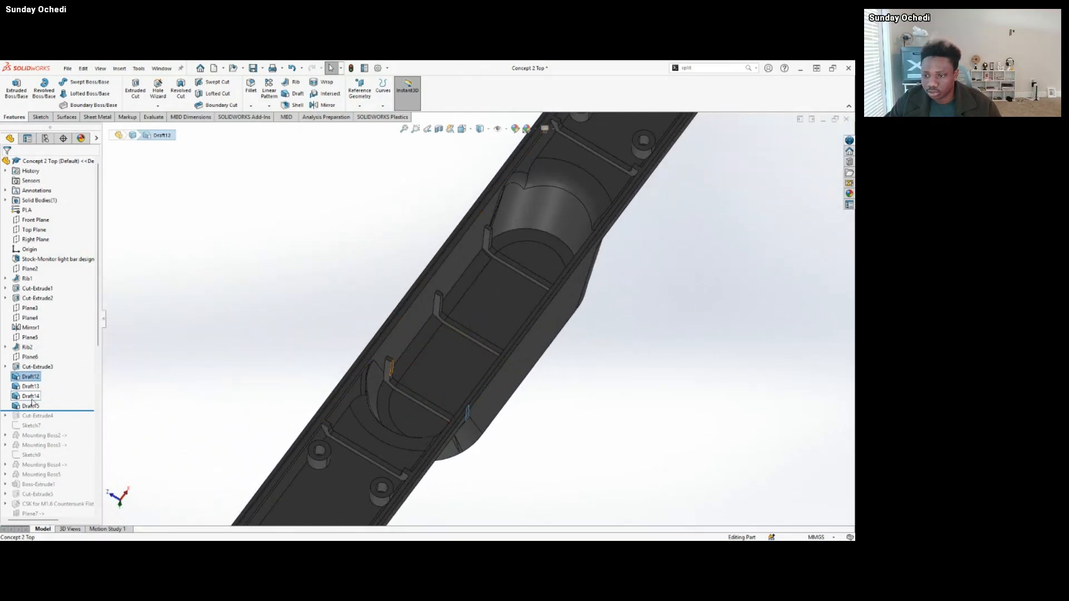
pyautogui.click(215, 390)
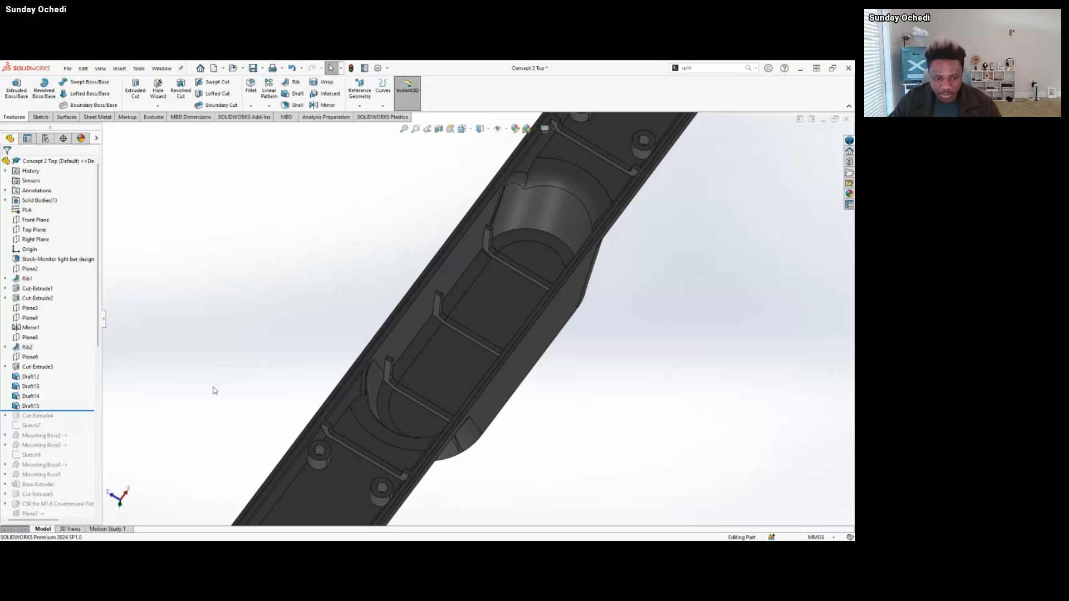
# Select Draft14 and inspect its drafted face on the central cavity's end rib up close.
pyautogui.click(31, 396)
pyautogui.scroll(-6, 394, 377)
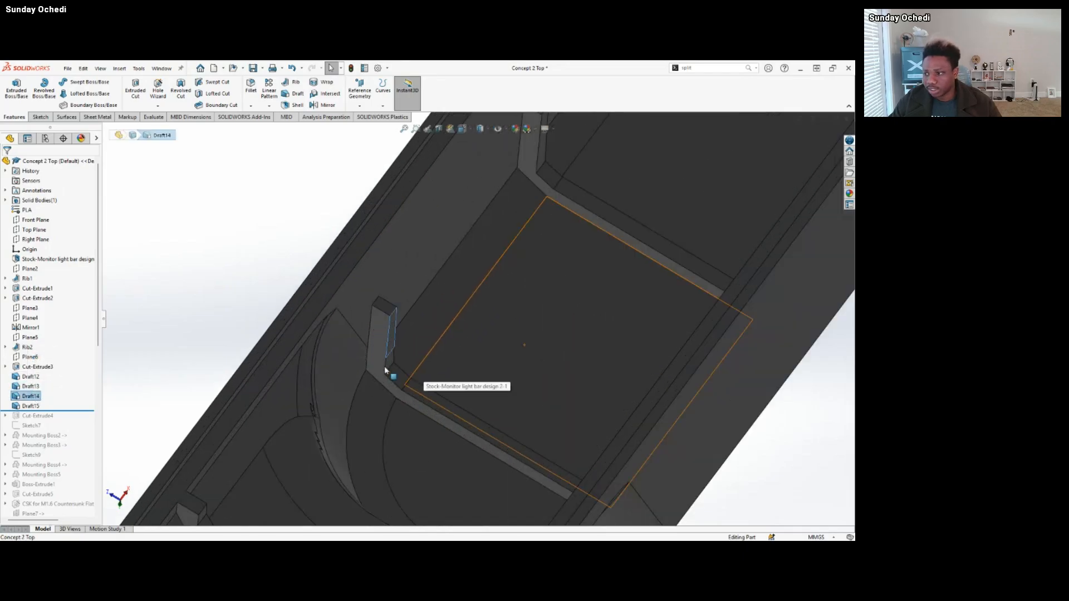
pyautogui.moveTo(385, 368); pyautogui.dragTo(390, 317, button='middle')
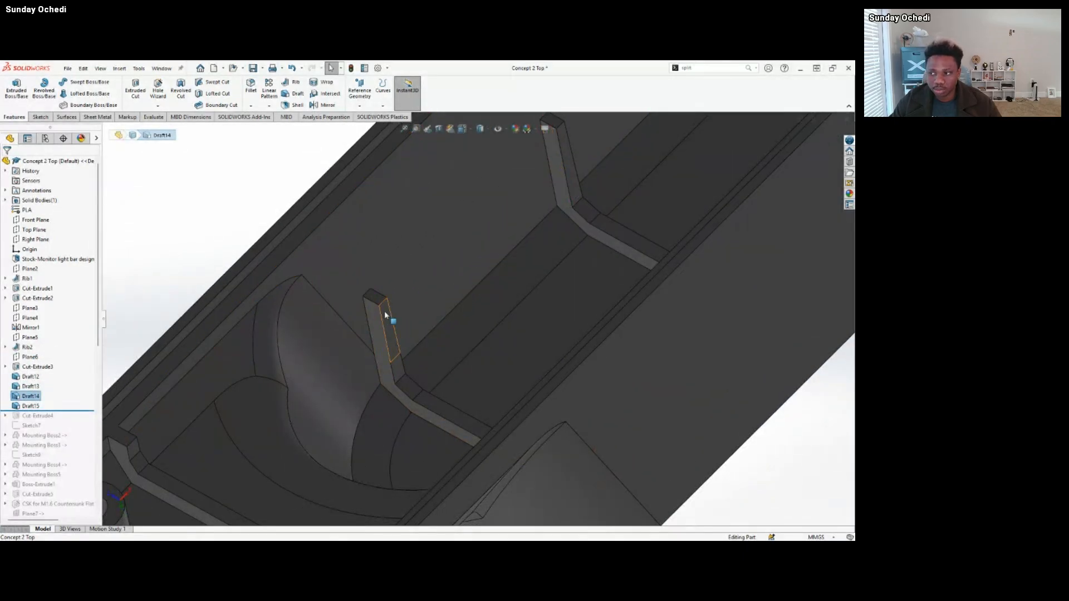
pyautogui.scroll(5, 411, 377)
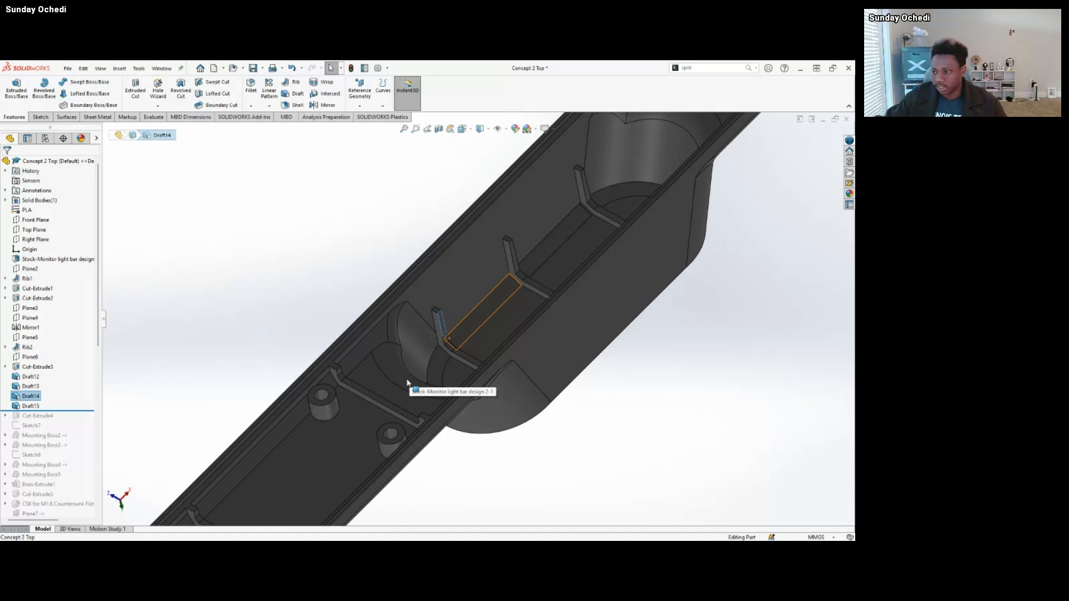
pyautogui.click(232, 330)
# Roll the feature history forward through Cut-Extrude4 and highlight the cut's faces on the eight screw bosses.
pyautogui.scroll(2, 518, 394)
pyautogui.moveTo(517, 395); pyautogui.dragTo(483, 343, button='middle')
pyautogui.scroll(3, 513, 395)
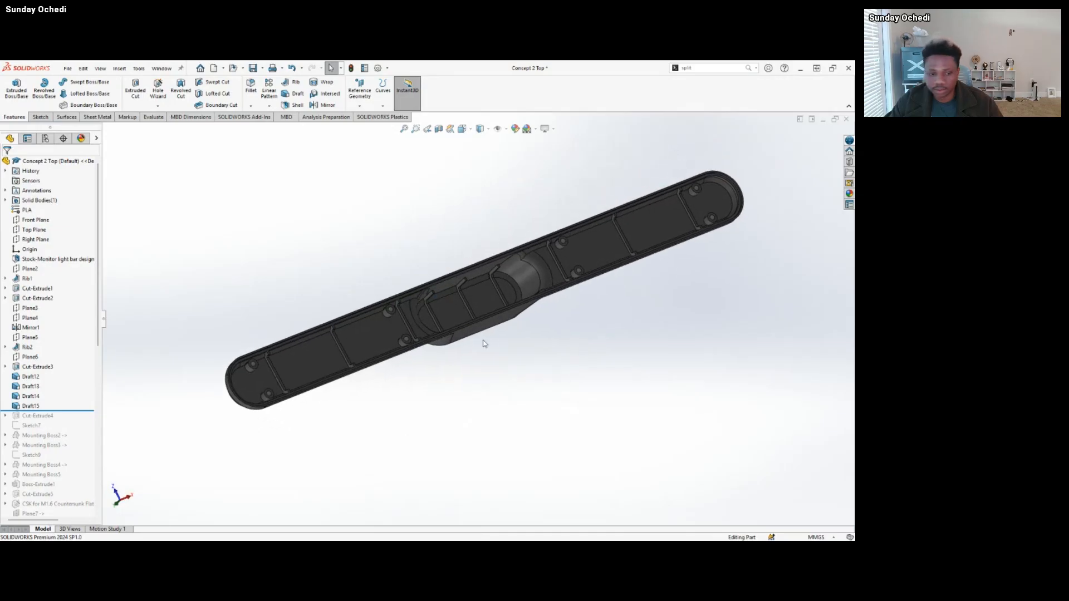
pyautogui.moveTo(364, 368); pyautogui.dragTo(148, 401, button='middle')
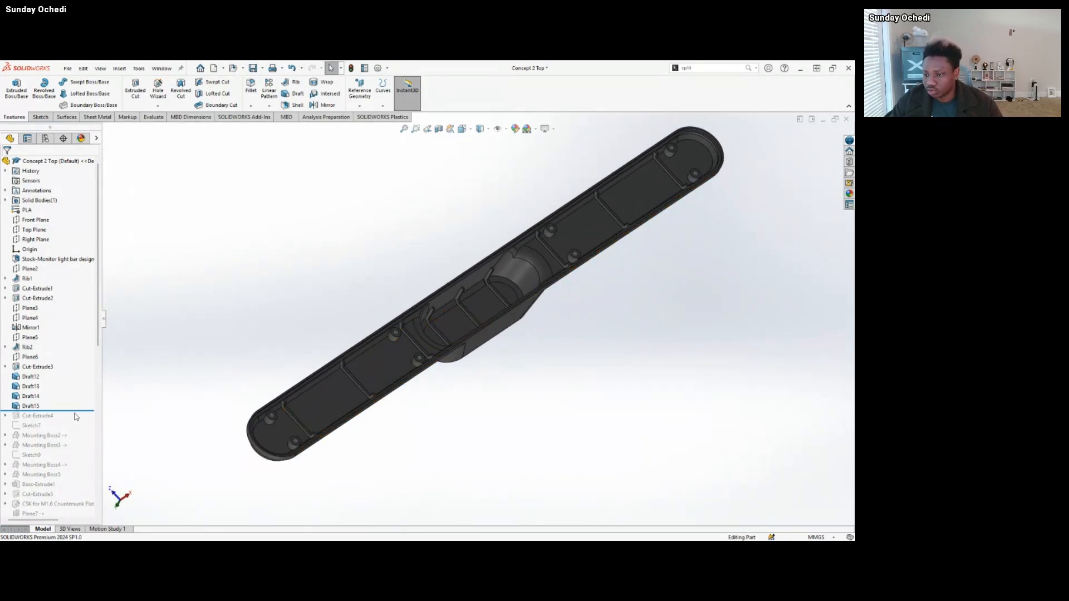
pyautogui.moveTo(82, 411); pyautogui.dragTo(76, 420)
pyautogui.click(54, 416)
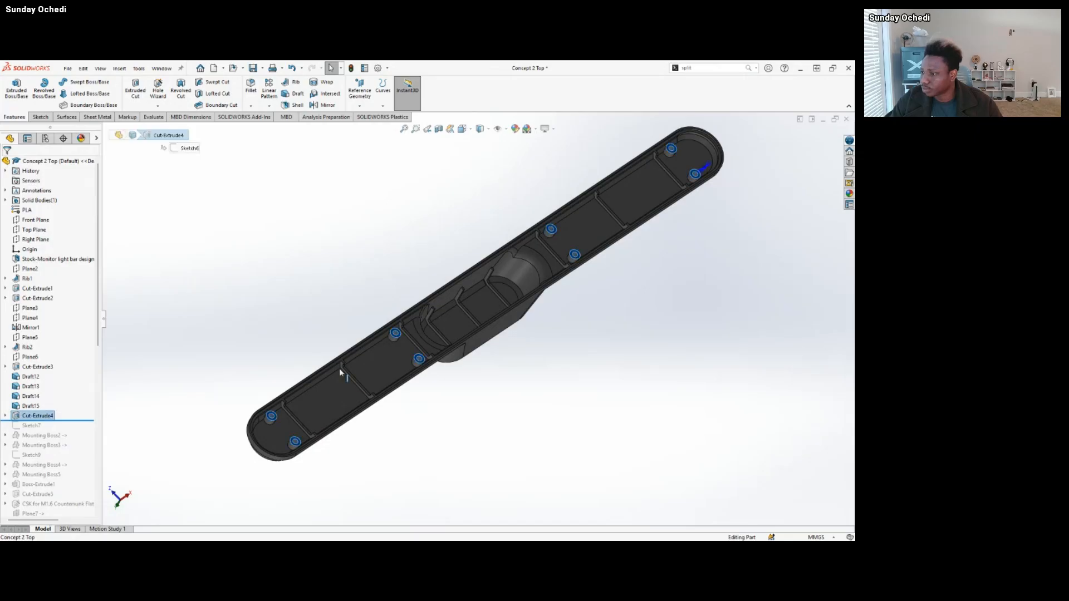
pyautogui.moveTo(424, 361); pyautogui.dragTo(270, 353, button='middle')
pyautogui.click(209, 388)
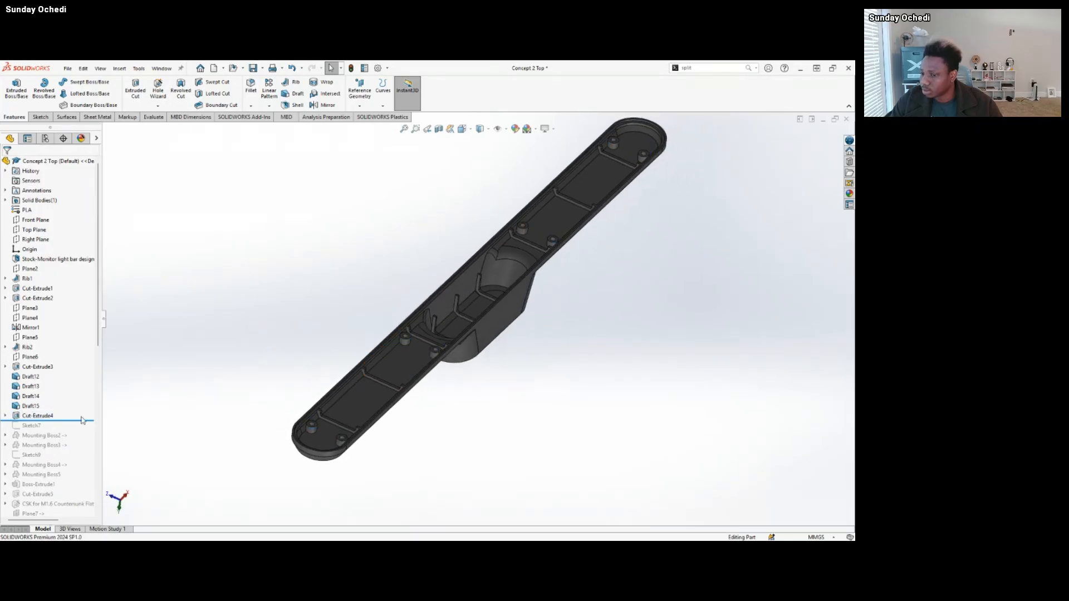
# Roll the feature history forward through Mounting Boss3 and inspect a screw boss beside the central cavity up close.
pyautogui.moveTo(83, 421); pyautogui.dragTo(81, 449)
pyautogui.scroll(-4, 499, 305)
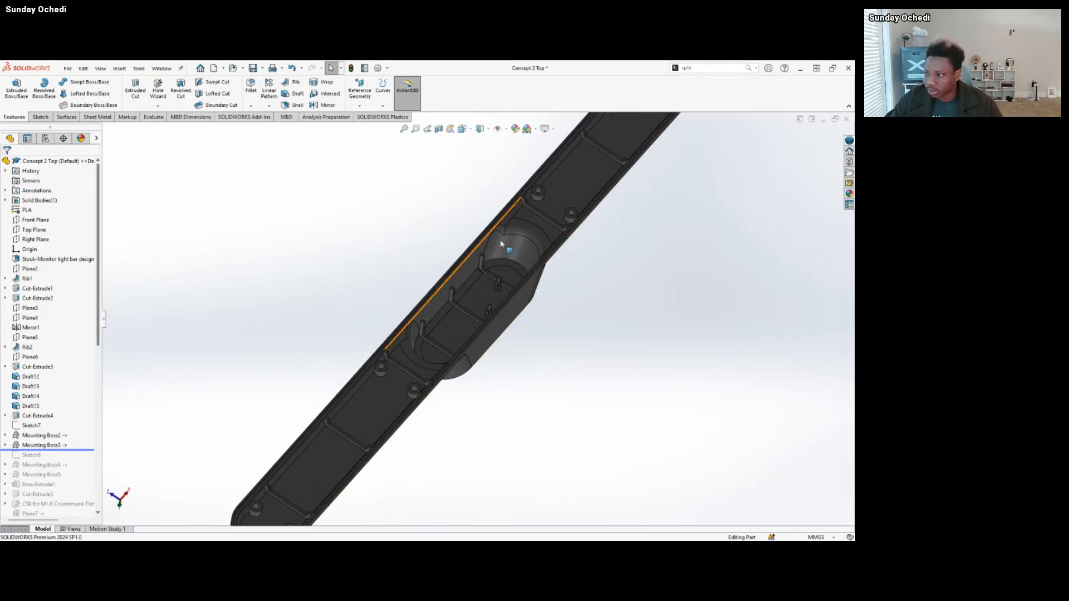
pyautogui.scroll(-2, 542, 211)
pyautogui.scroll(-2, 538, 208)
pyautogui.click(484, 240)
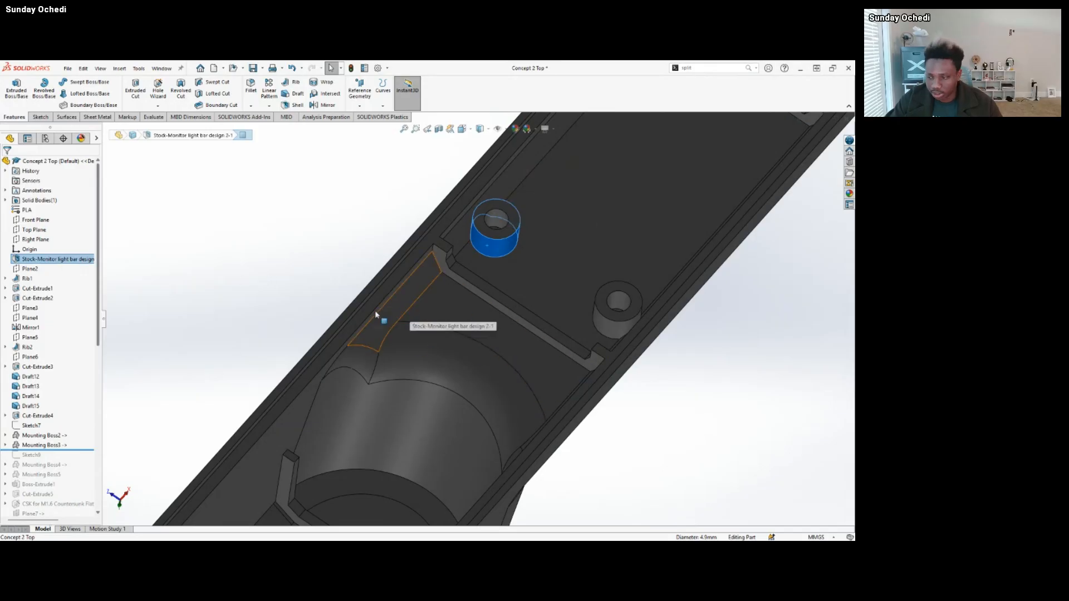
pyautogui.scroll(2, 375, 310)
pyautogui.scroll(4, 434, 423)
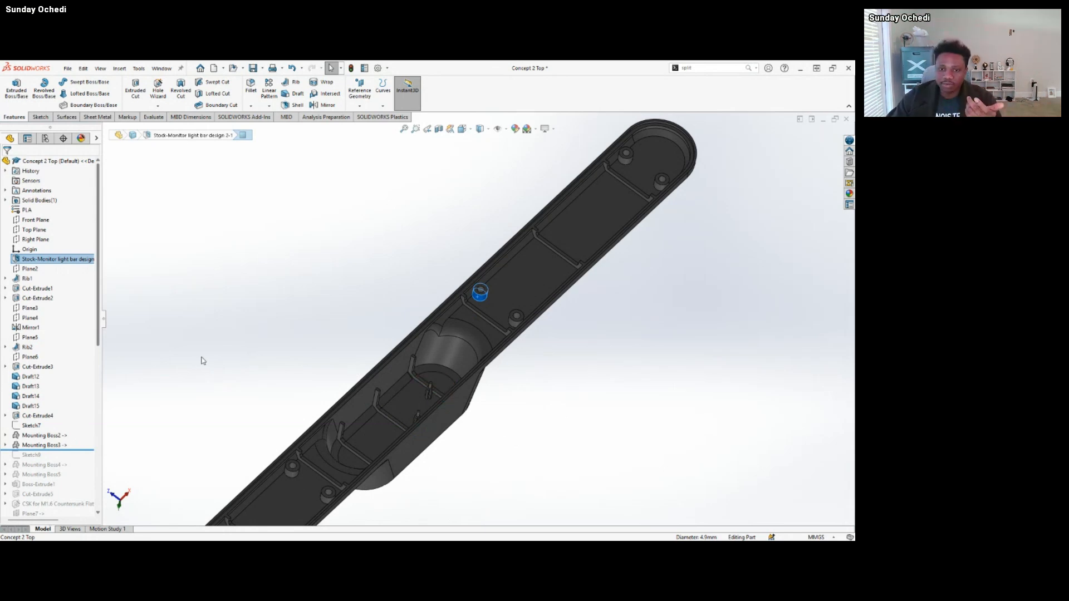
pyautogui.click(237, 338)
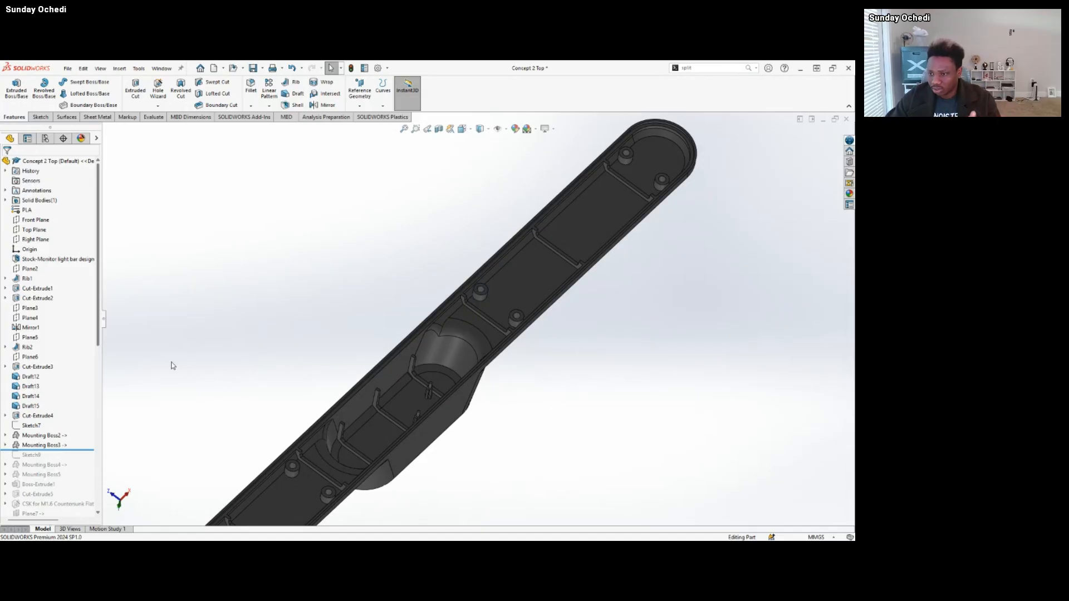
# Highlight Mounting Boss2 and Mounting Boss3 on the floor of the central cavity and inspect the two finned bosses.
pyautogui.scroll(-3, 240, 412)
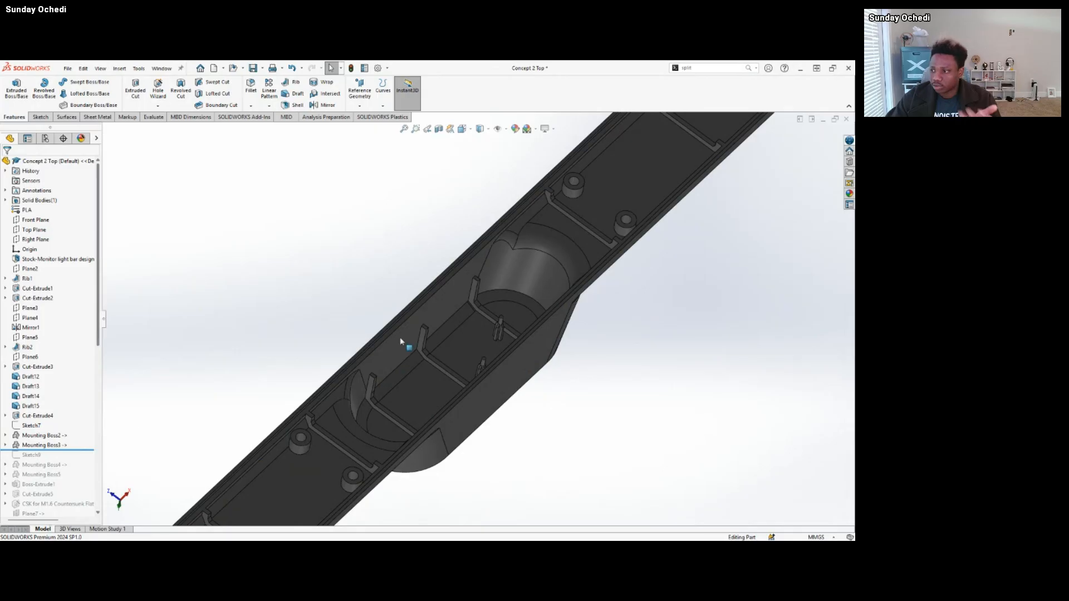
pyautogui.scroll(-8, 501, 367)
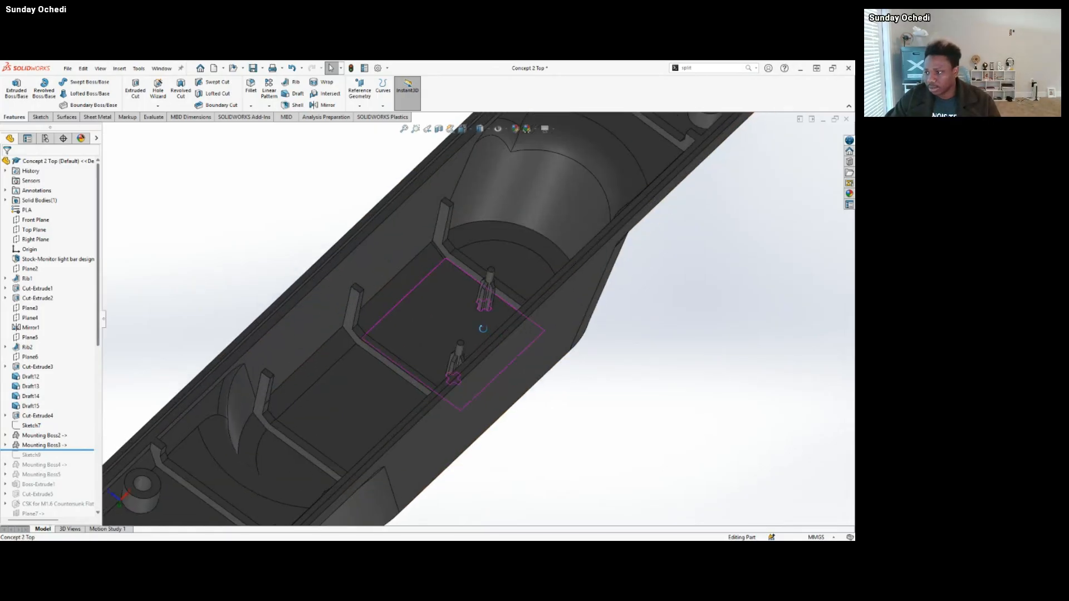
pyautogui.click(453, 312)
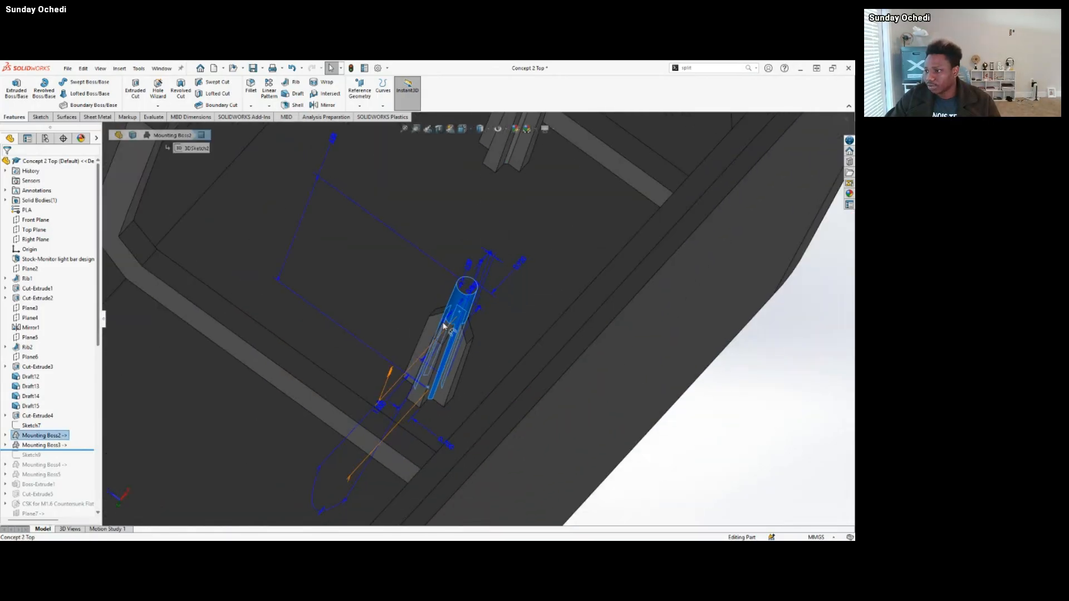
pyautogui.scroll(5, 484, 284)
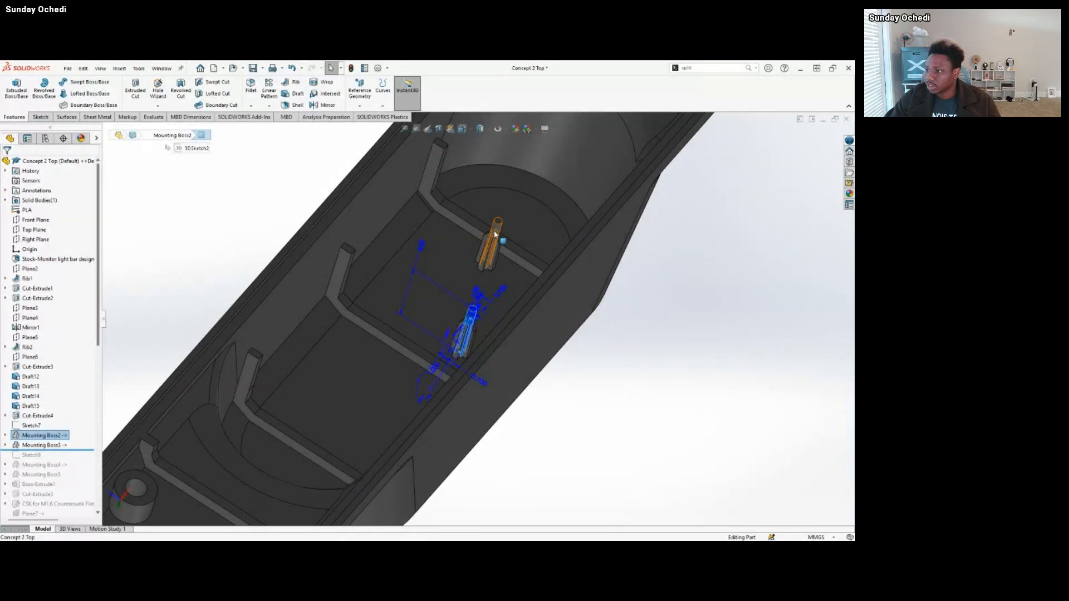
pyautogui.click(496, 234)
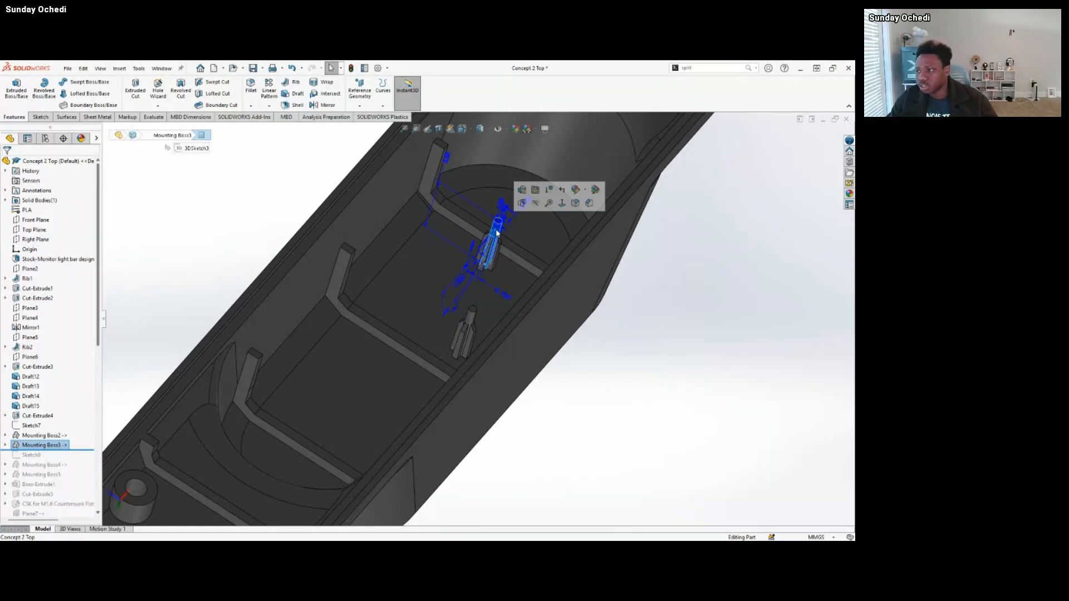
pyautogui.scroll(3, 352, 390)
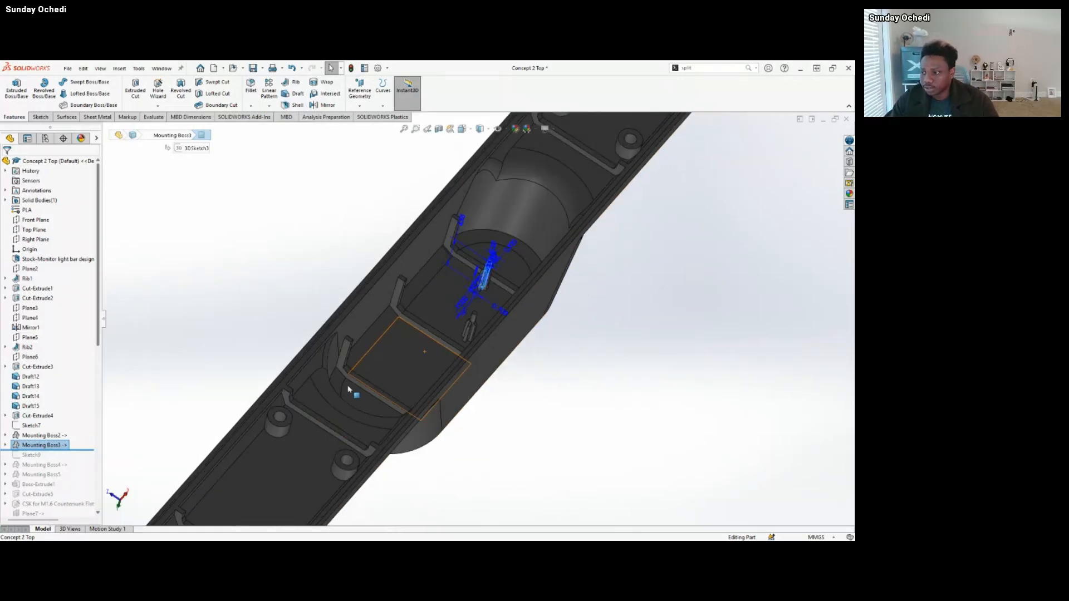
pyautogui.click(590, 428)
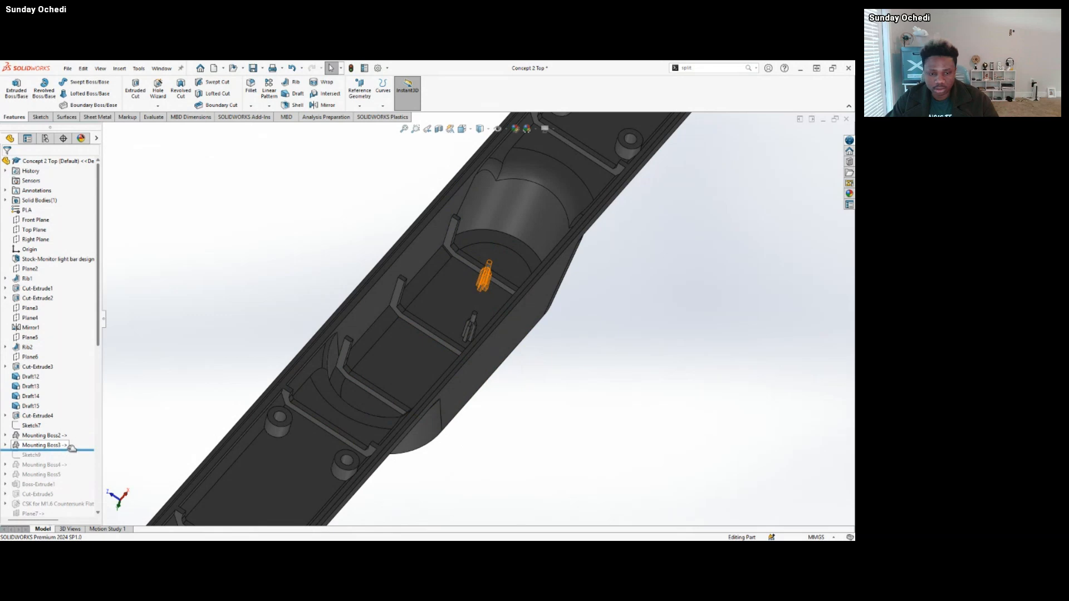
# Open the definition of Mounting Boss2 and review its boss type, mating face, boss dimensions and fin parameters.
pyautogui.scroll(-3, 72, 449)
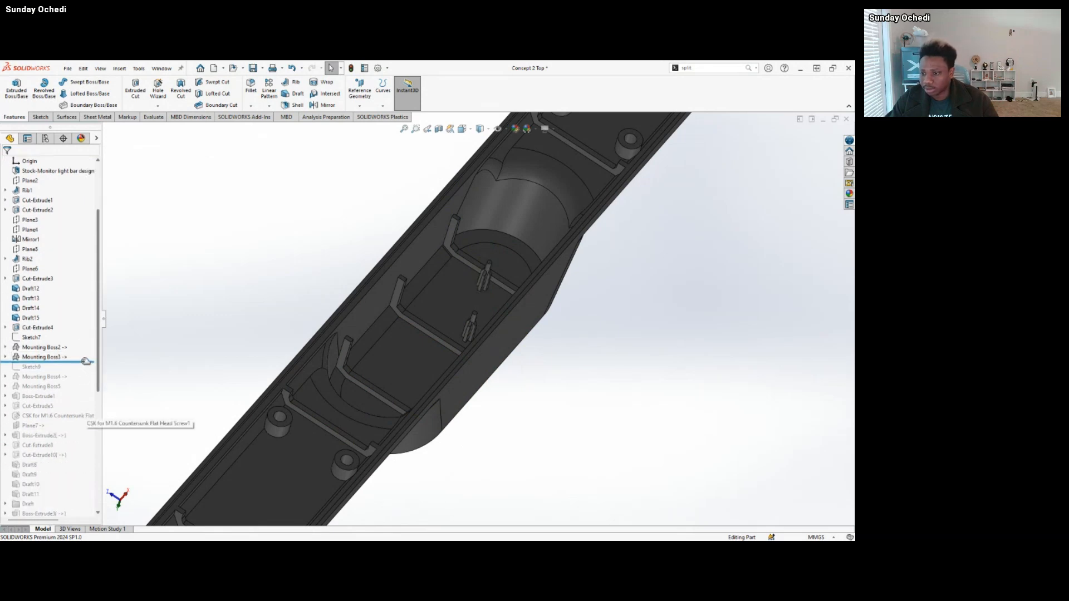
pyautogui.click(43, 347)
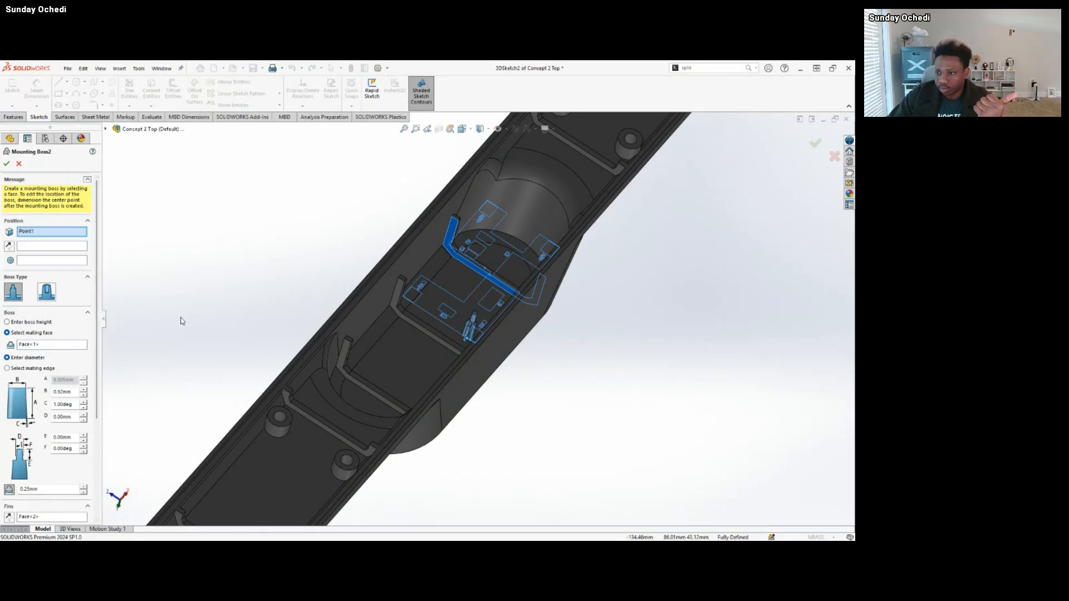
pyautogui.moveTo(103, 318); pyautogui.dragTo(171, 324)
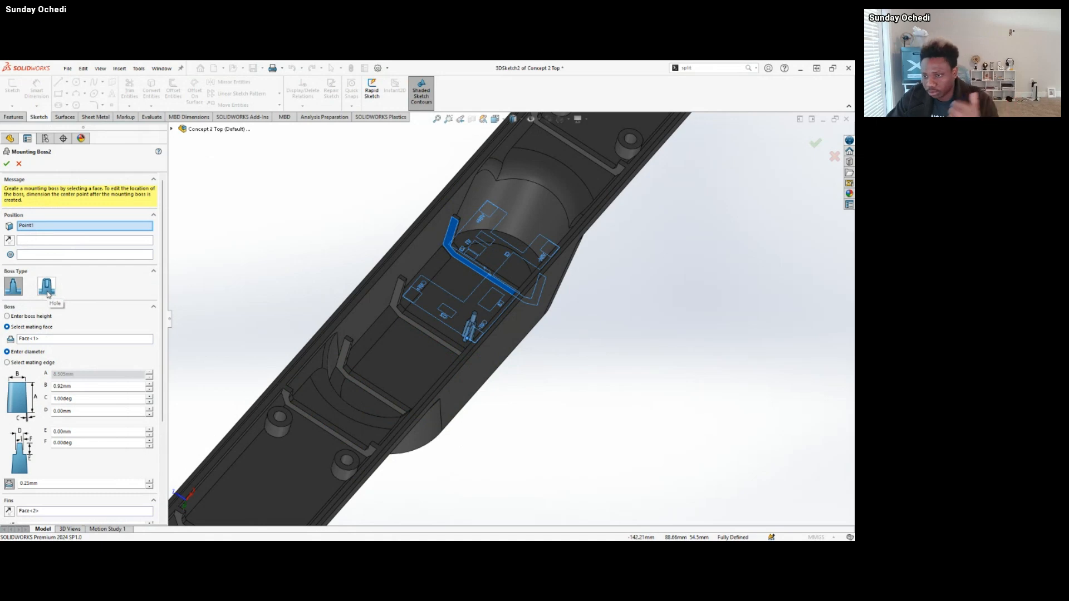
pyautogui.scroll(-1, 163, 325)
pyautogui.moveTo(164, 325); pyautogui.dragTo(160, 417)
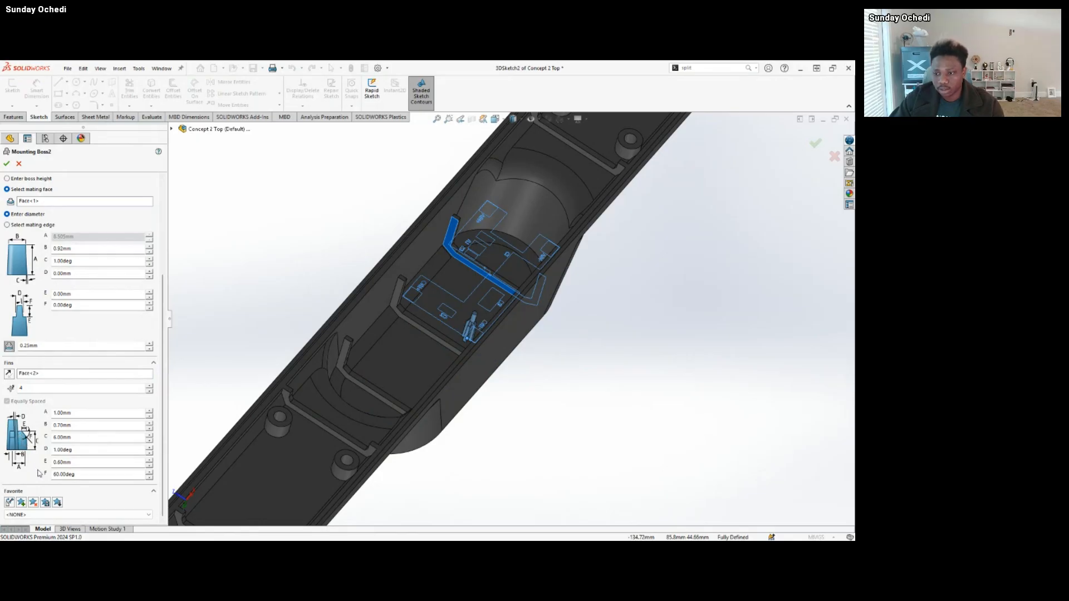
# Inspect the finned preview of Mounting Boss2 up close, close its definition without changes and clear the selection.
pyautogui.scroll(8, 501, 339)
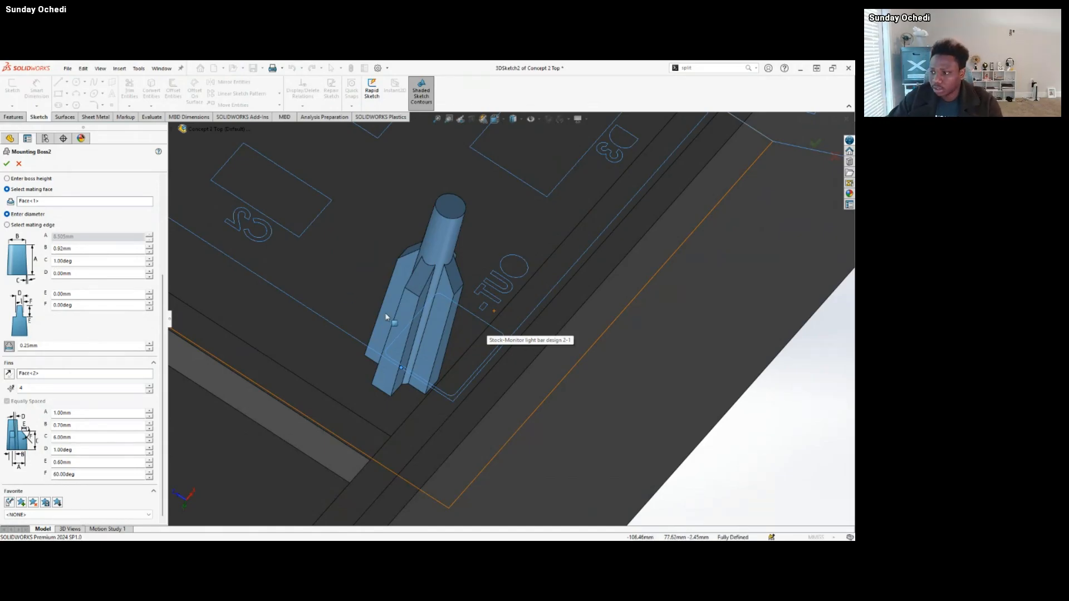
pyautogui.scroll(3, 492, 394)
pyautogui.moveTo(415, 301); pyautogui.dragTo(455, 330, button='middle')
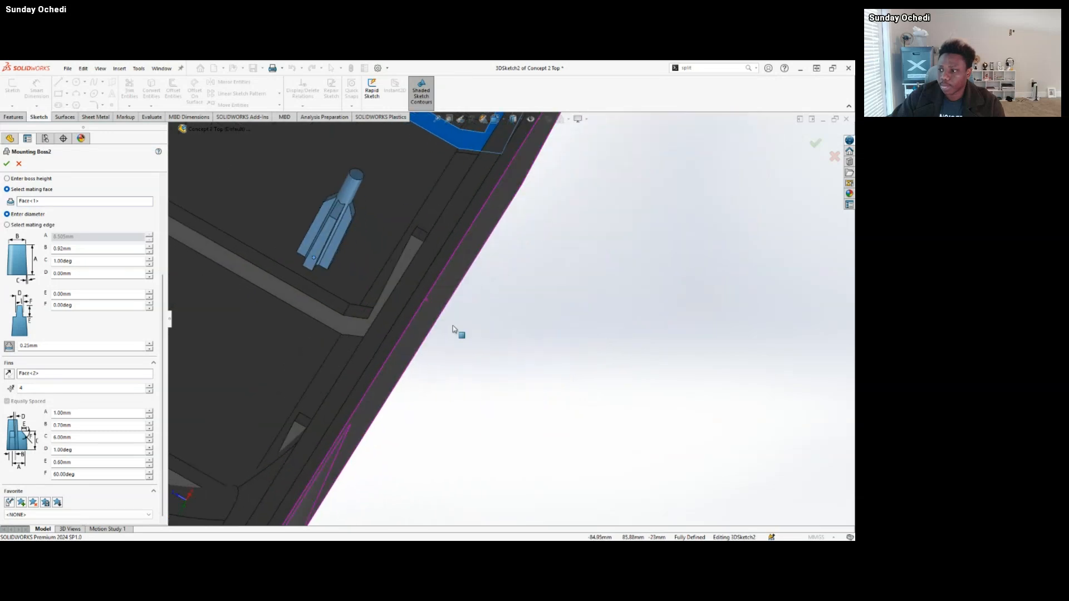
pyautogui.scroll(3, 310, 245)
pyautogui.click(20, 164)
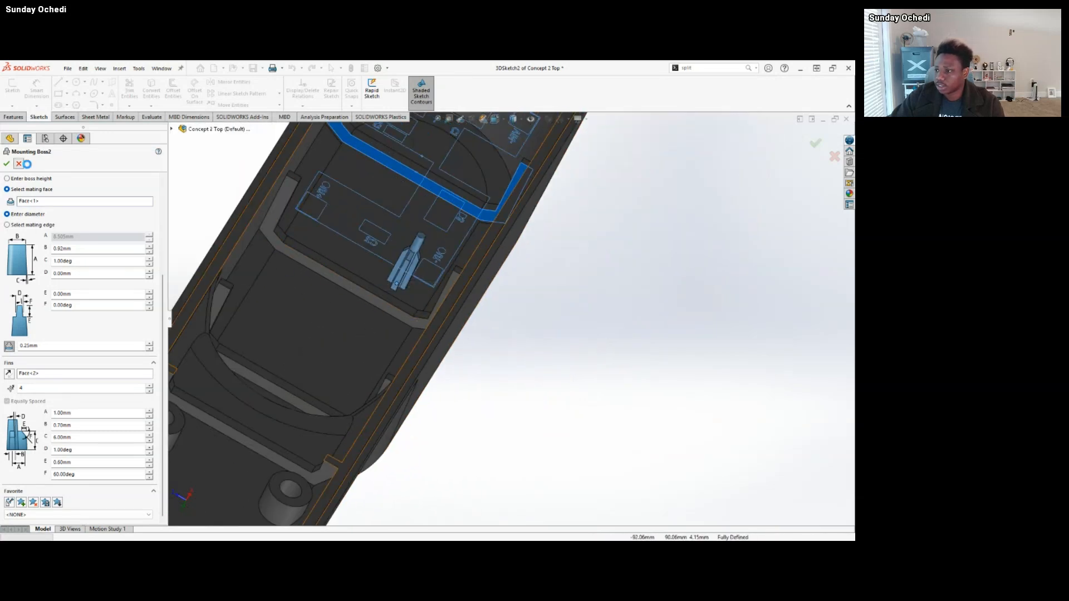
pyautogui.scroll(3, 410, 255)
pyautogui.moveTo(408, 252); pyautogui.dragTo(402, 255, button='middle')
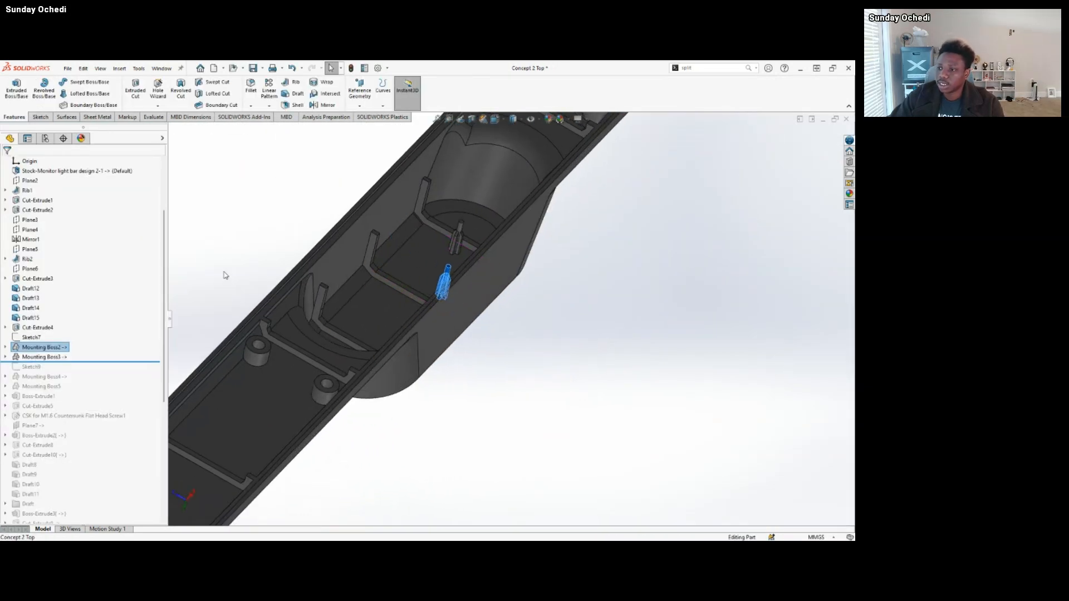
pyautogui.click(224, 252)
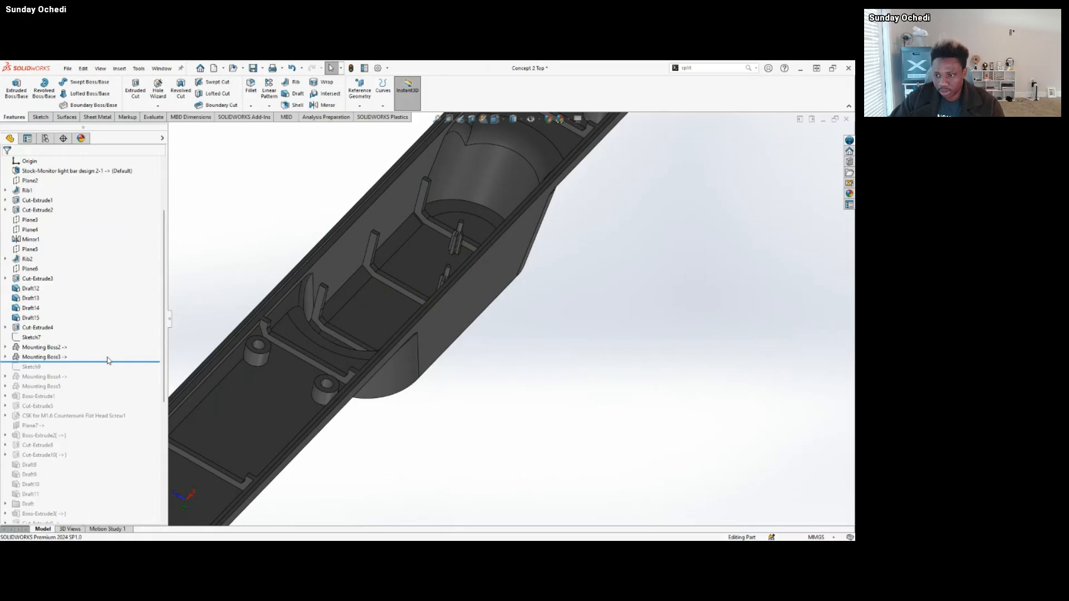
# Show the available fastening feature commands, such as Mounting Boss and Snap Hook, without starting any of them.
pyautogui.moveTo(401, 268); pyautogui.dragTo(410, 275, button='middle')
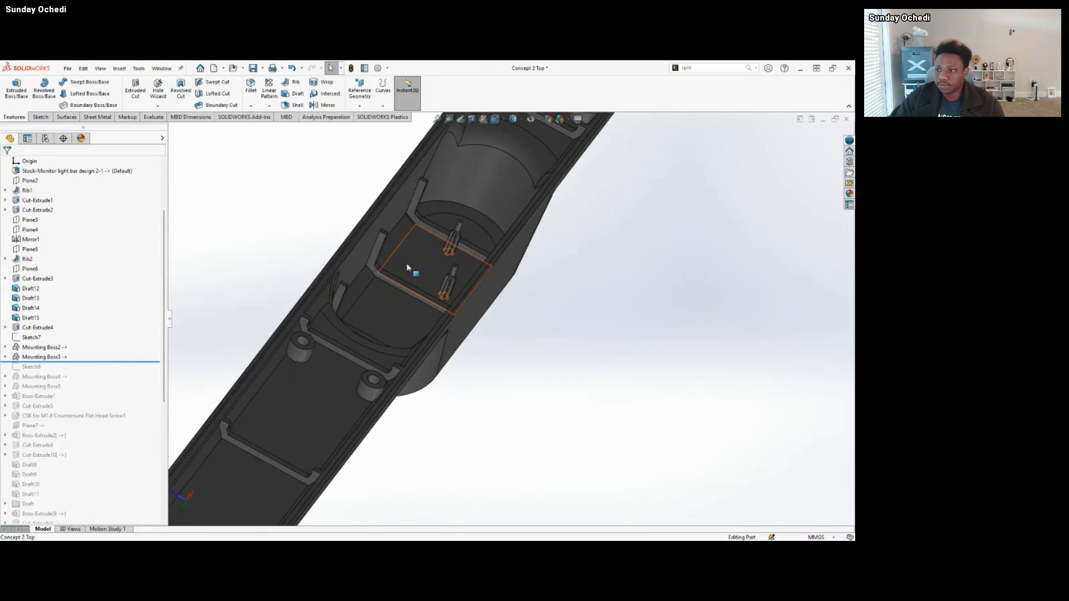
pyautogui.click(120, 68)
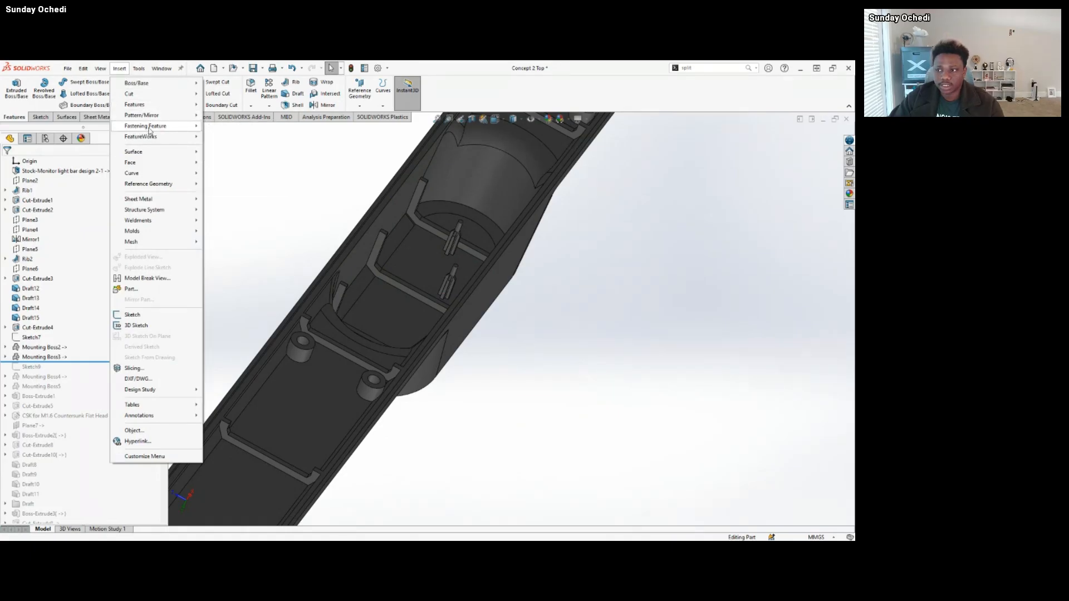
pyautogui.moveTo(154, 131)
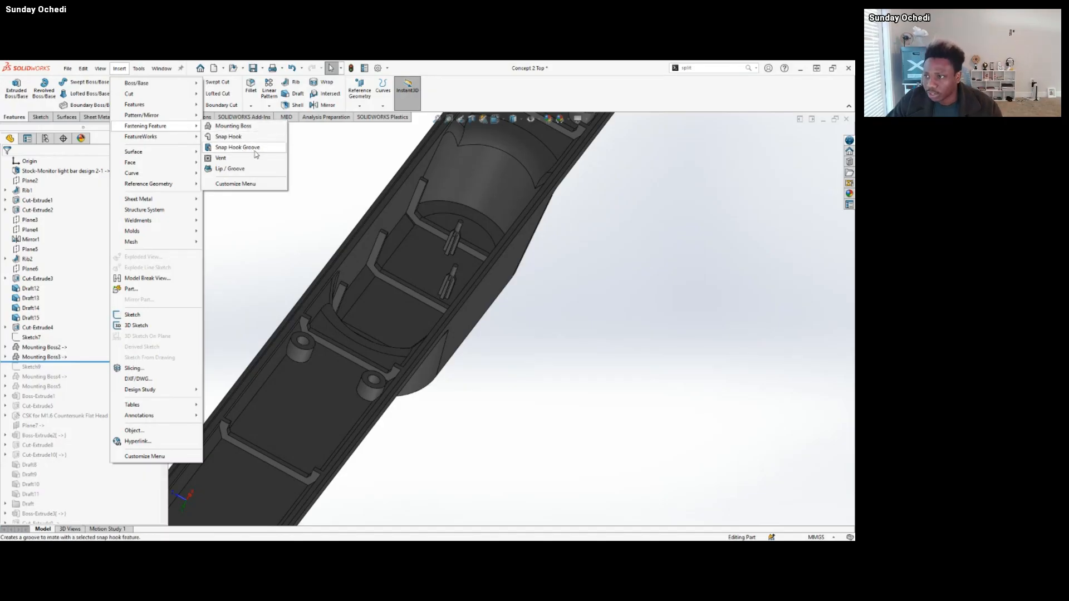
pyautogui.click(238, 254)
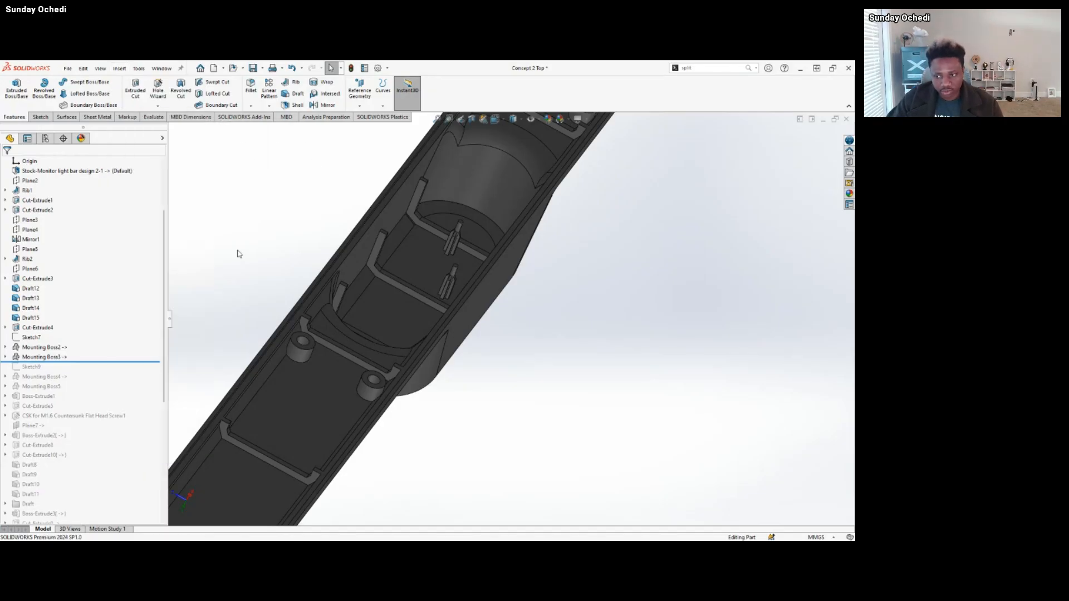
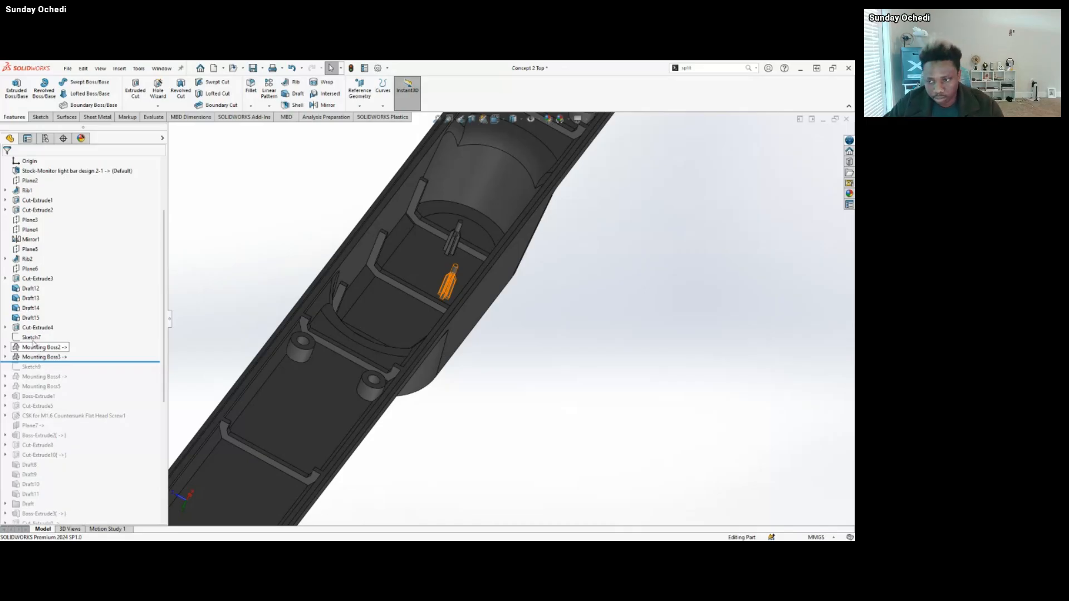
# Roll the feature history forward past Mounting Boss4 and Mounting Boss5 and highlight Mounting Boss4 in the central cavity.
pyautogui.scroll(1, 436, 374)
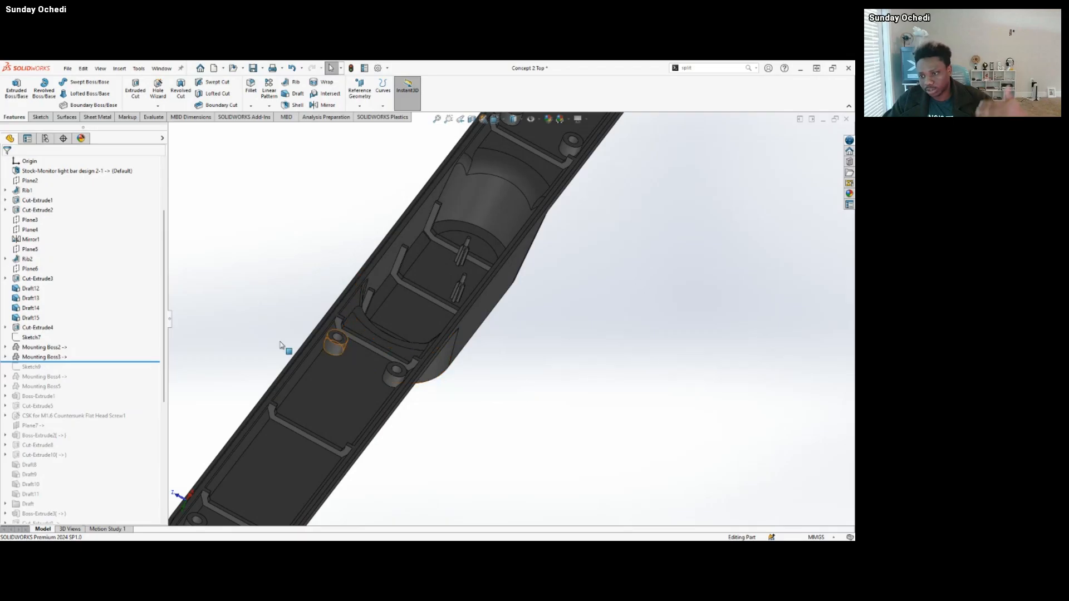
pyautogui.moveTo(119, 362); pyautogui.dragTo(111, 388)
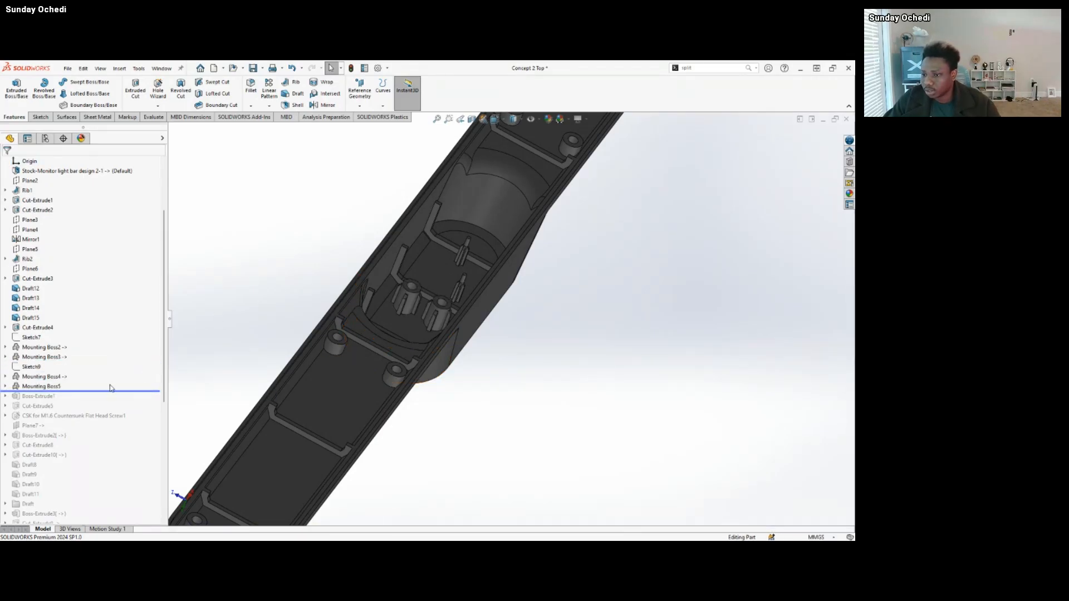
pyautogui.click(449, 313)
pyautogui.scroll(-3, 455, 312)
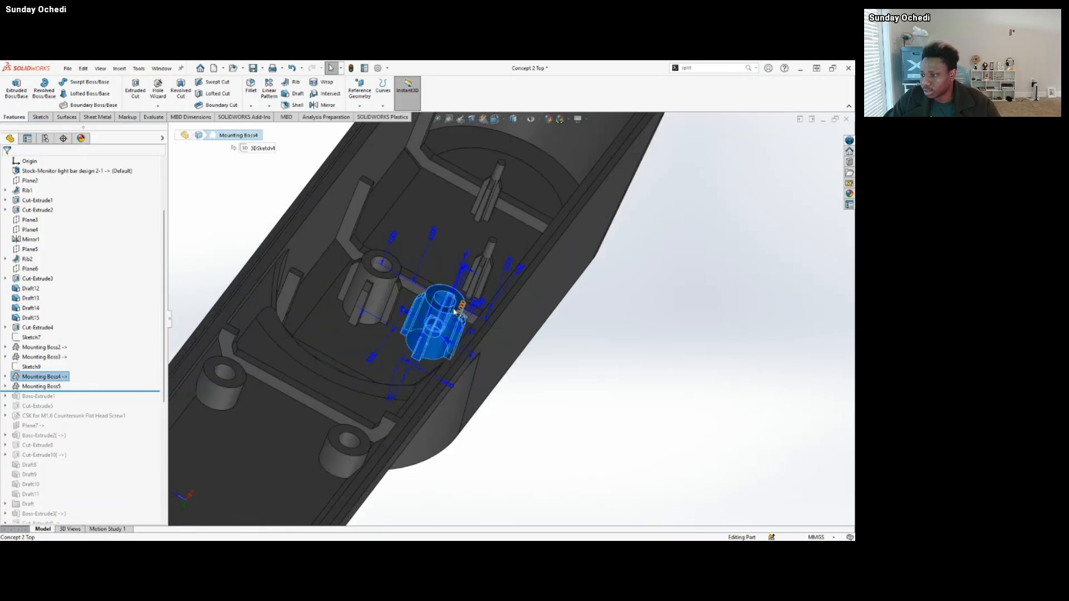
pyautogui.scroll(-2, 455, 312)
pyautogui.press('Escape')
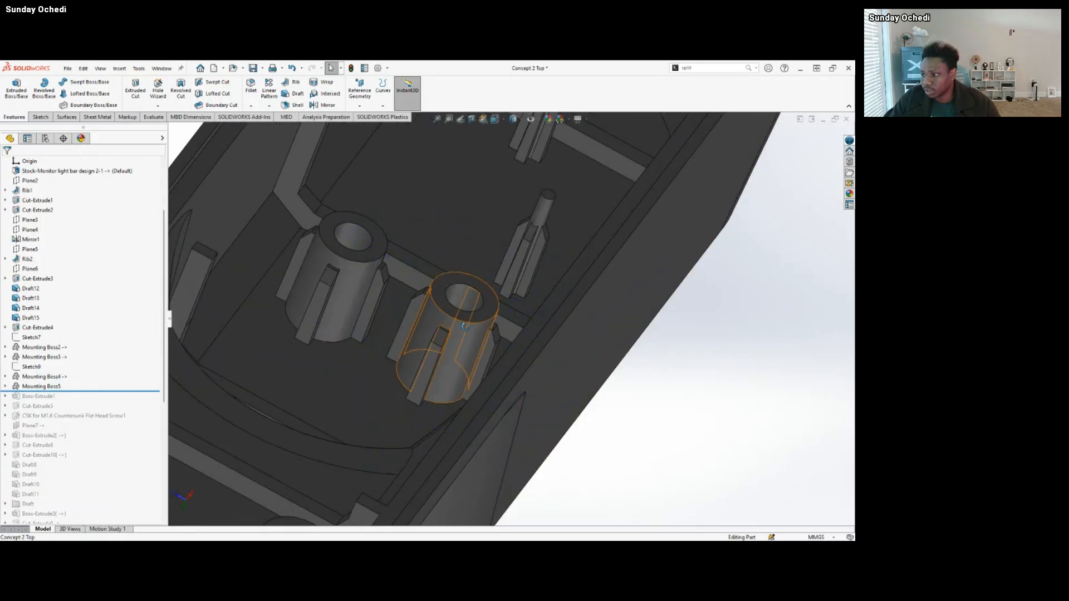
# Inspect the finned Mounting Boss4 from above with its dimensions shown, including its fin height, and clear the selection.
pyautogui.moveTo(464, 327); pyautogui.dragTo(435, 350, button='middle')
pyautogui.click(436, 316)
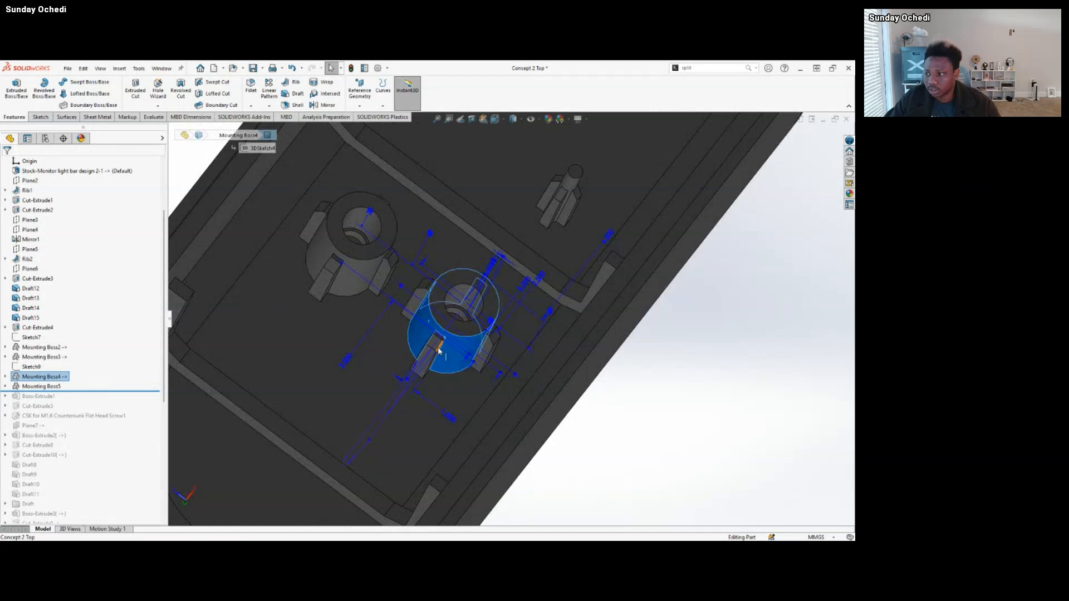
pyautogui.click(439, 347)
pyautogui.scroll(3, 493, 272)
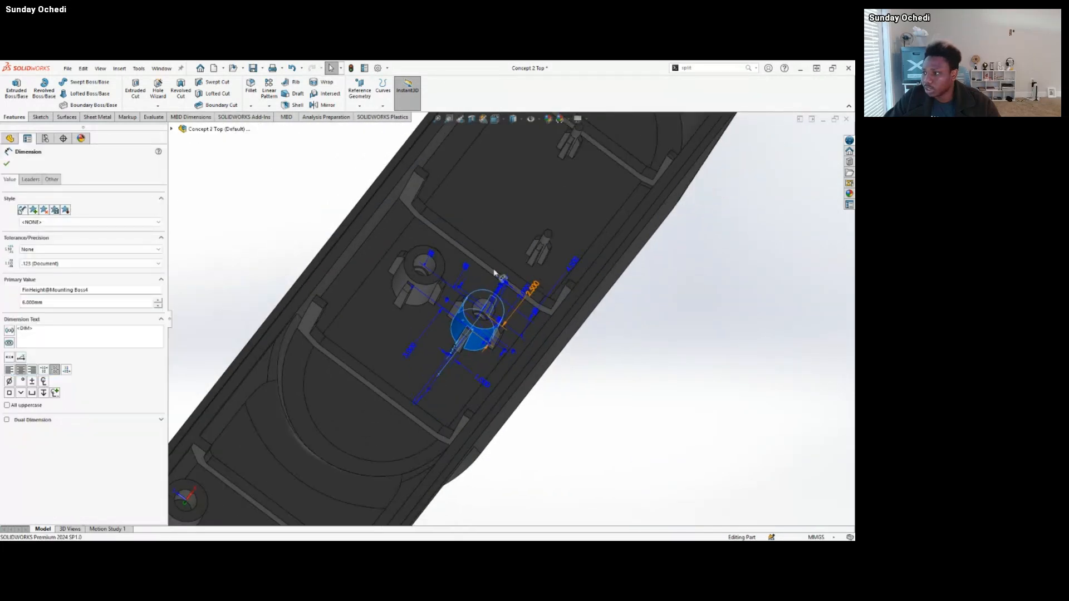
pyautogui.click(635, 389)
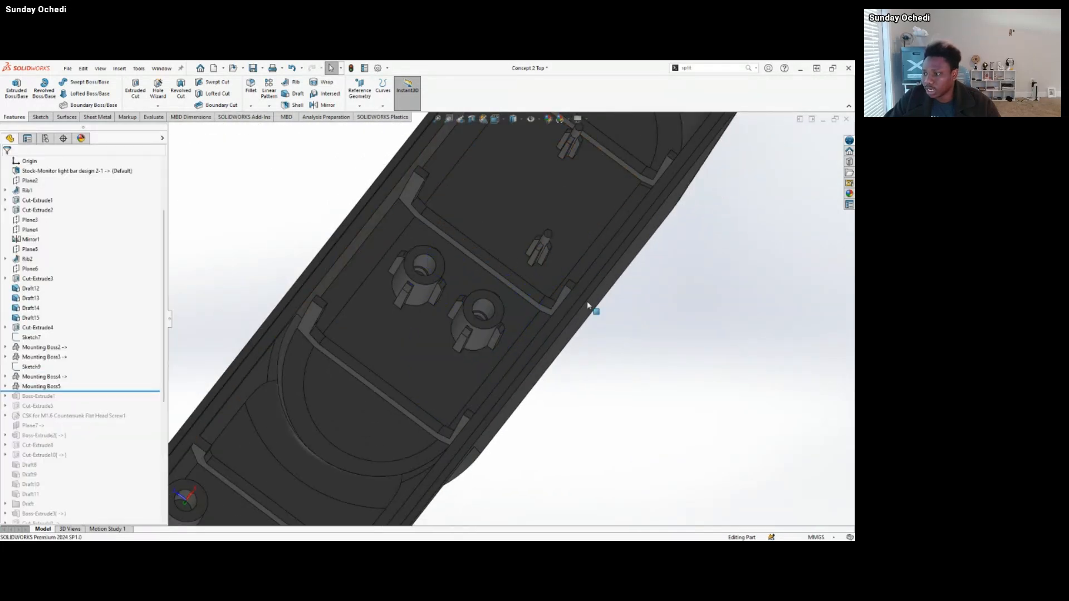
# Open the definition of Mounting Boss5, review its position, mating face, boss dimensions and fin parameters, and close it without changes.
pyautogui.click(51, 387)
pyautogui.click(69, 364)
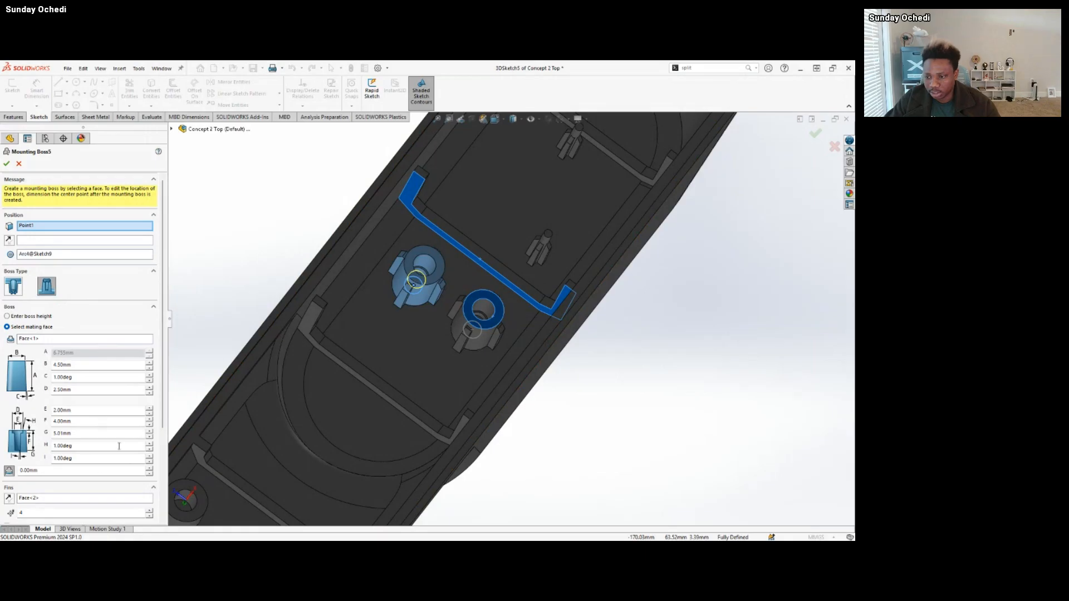
pyautogui.scroll(-5, 164, 509)
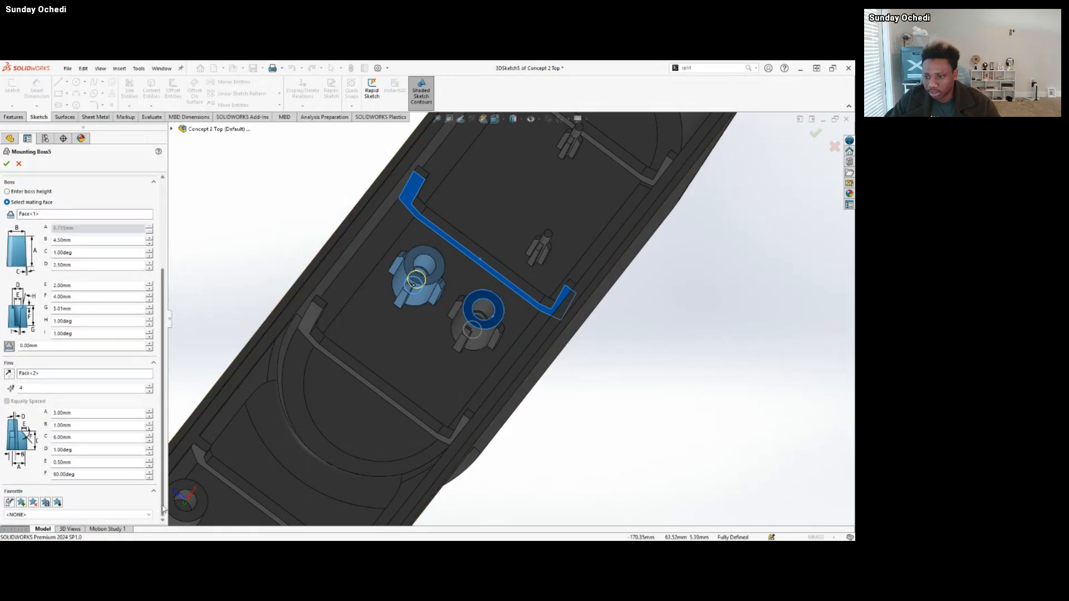
pyautogui.scroll(5, 164, 509)
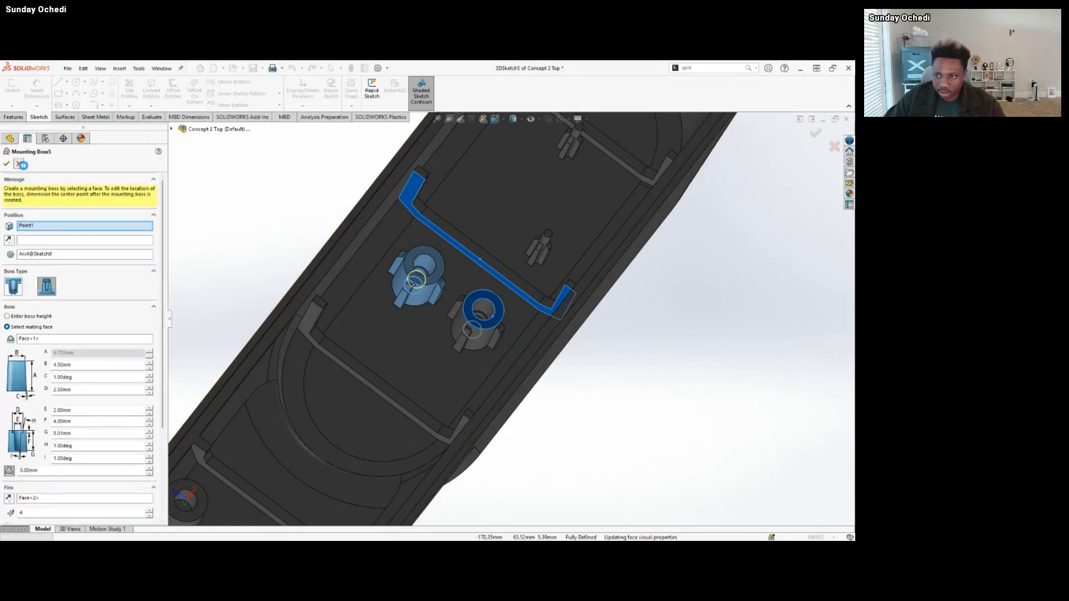
pyautogui.click(21, 165)
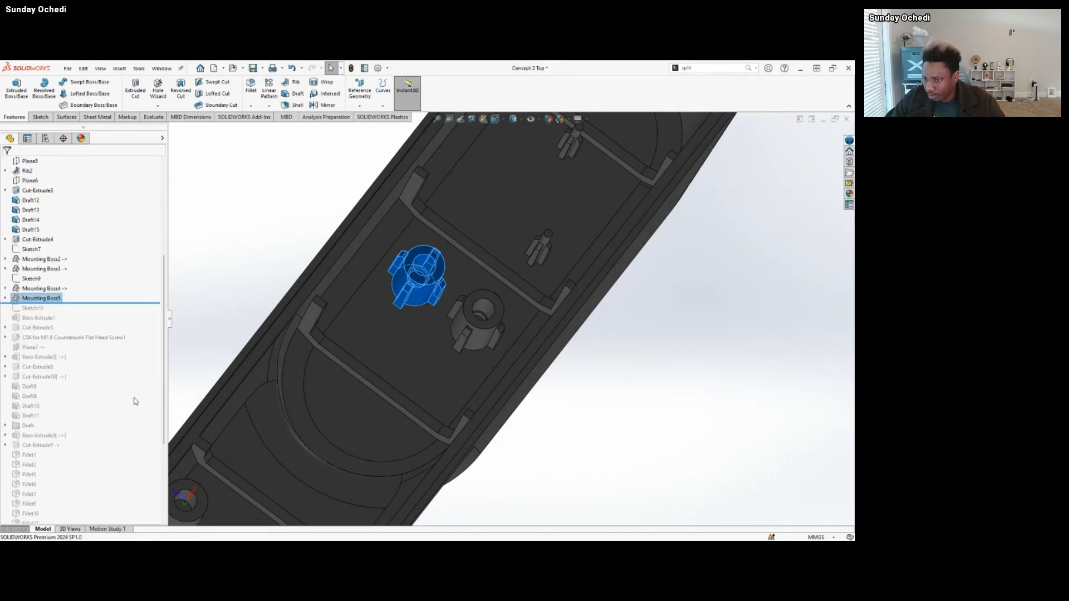
# Roll the feature history forward past Boss-Extrude1 and Cut-Extrude5 and highlight Boss-Extrude1 on the screw bosses.
pyautogui.scroll(3, 358, 367)
pyautogui.moveTo(359, 367); pyautogui.dragTo(344, 329, button='middle')
pyautogui.click(286, 299)
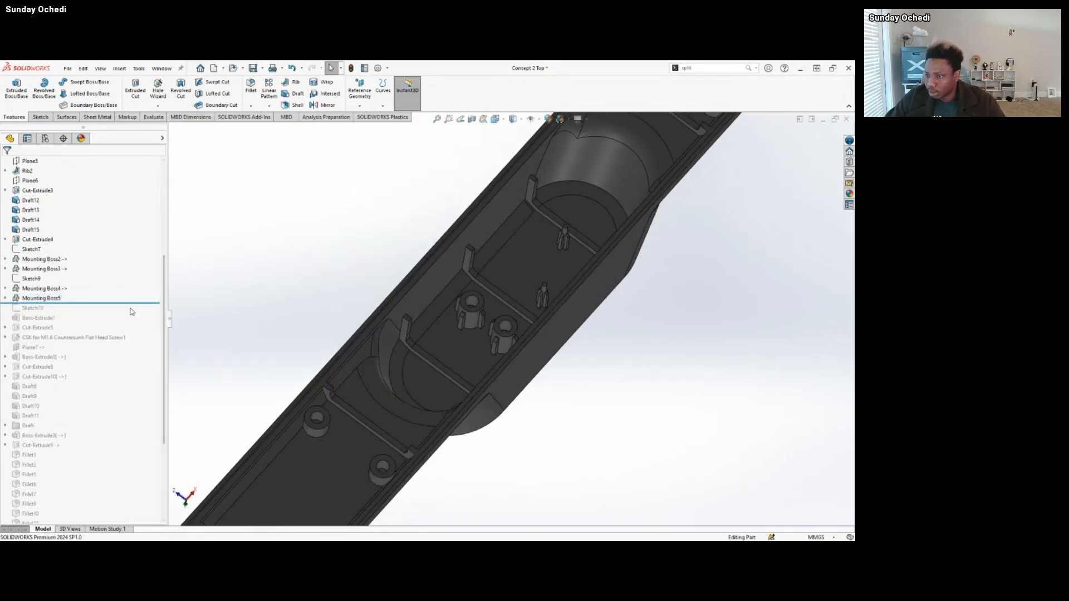
pyautogui.moveTo(134, 303); pyautogui.dragTo(136, 332)
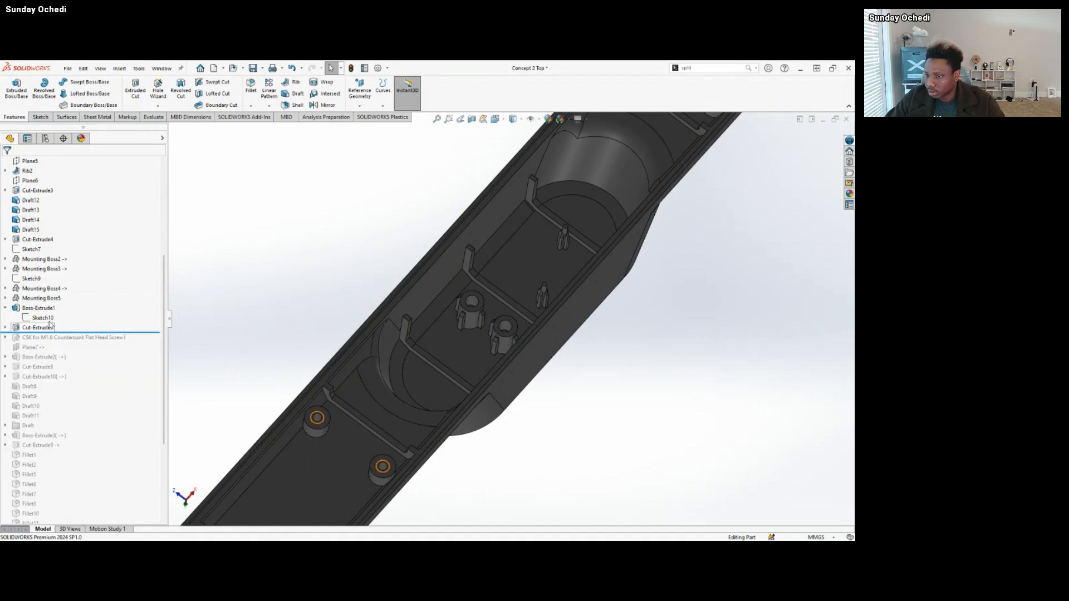
pyautogui.click(38, 308)
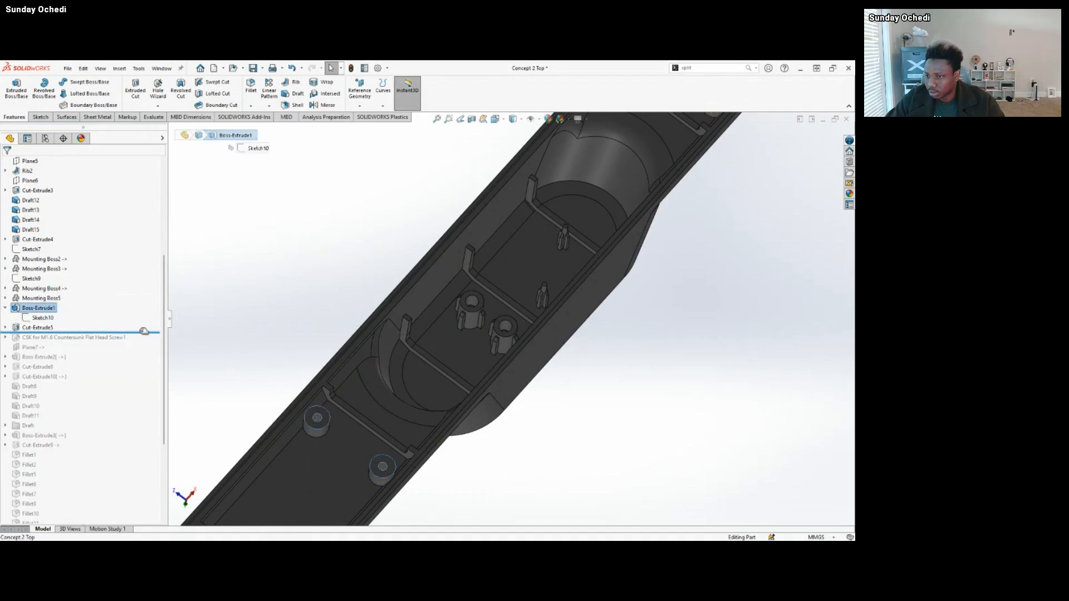
# Roll the history forward past Plane7, highlight the M1.6 countersunk screw holes and view them across the whole outer face.
pyautogui.moveTo(144, 331); pyautogui.dragTo(146, 352)
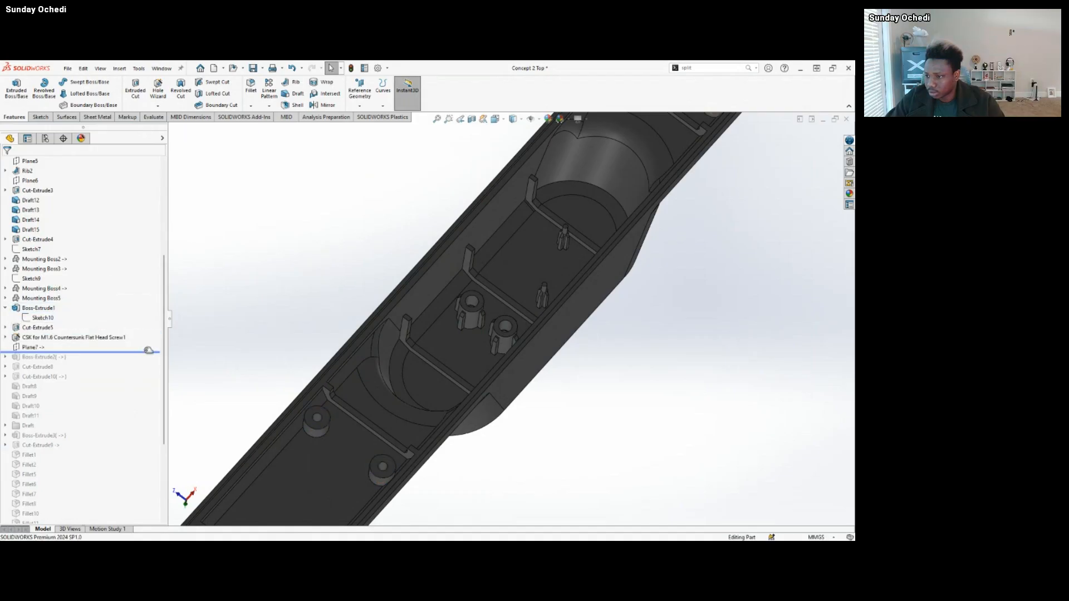
pyautogui.click(102, 337)
pyautogui.moveTo(356, 401); pyautogui.dragTo(522, 329, button='middle')
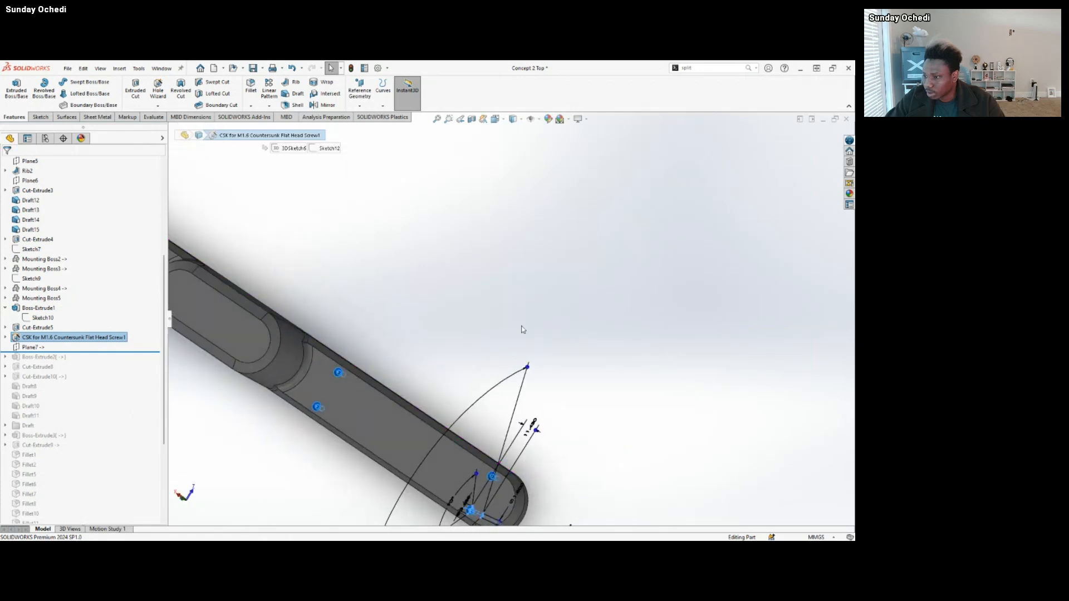
pyautogui.press('f')
pyautogui.click(425, 310)
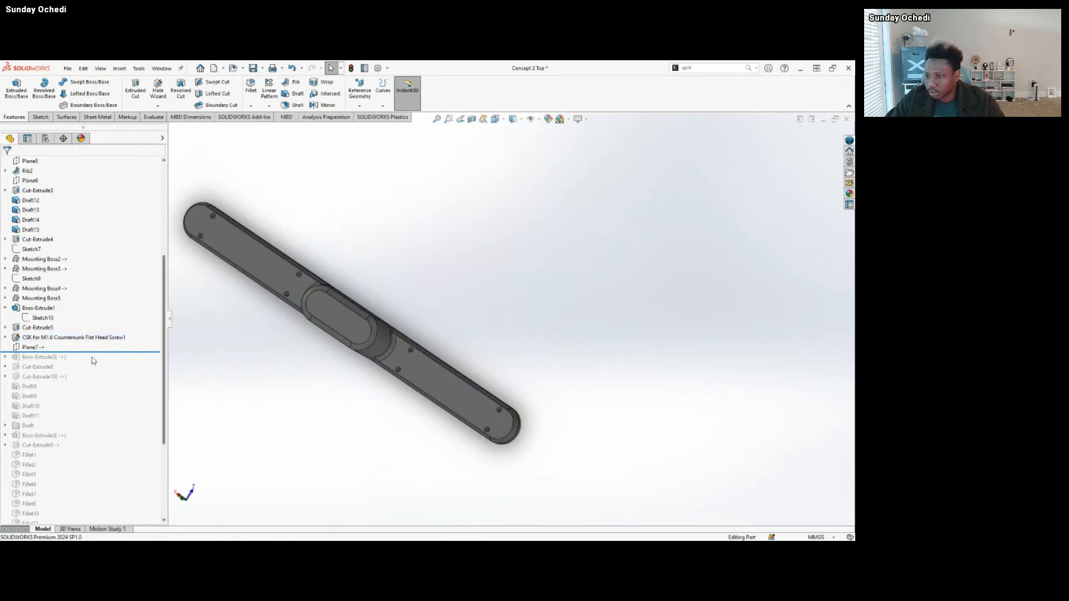
# Roll the history back to before Cut-Extrude5, inspect the filled screw bosses, and roll back before Boss-Extrude1.
pyautogui.moveTo(99, 352)
pyautogui.mouseDown()
pyautogui.moveTo(95, 322)
pyautogui.moveTo(105, 321)
pyautogui.mouseUp()
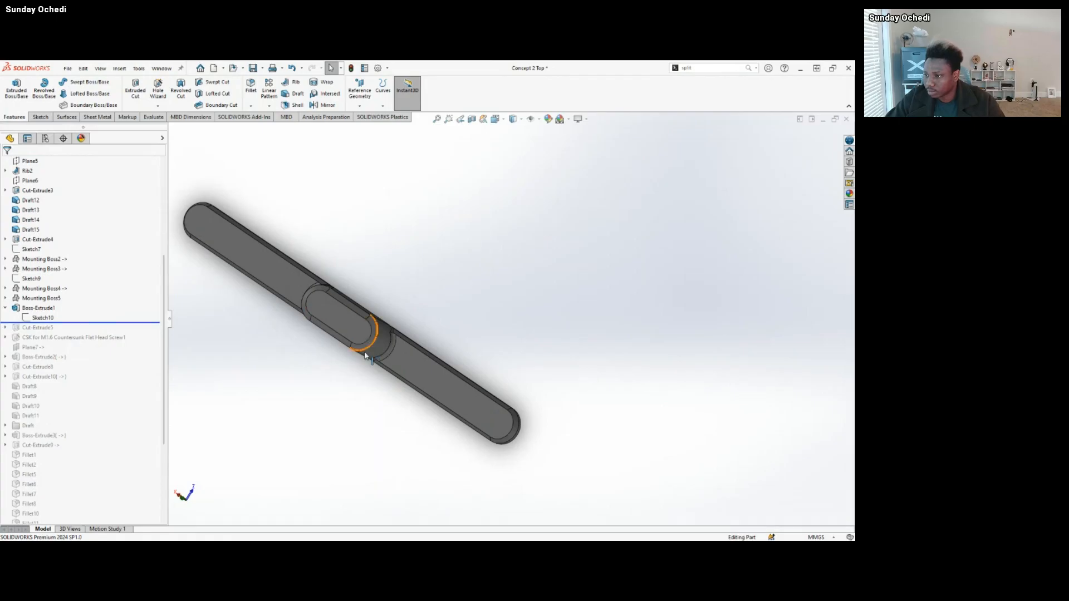
pyautogui.moveTo(364, 355); pyautogui.dragTo(298, 279, button='middle')
pyautogui.scroll(-5, 419, 318)
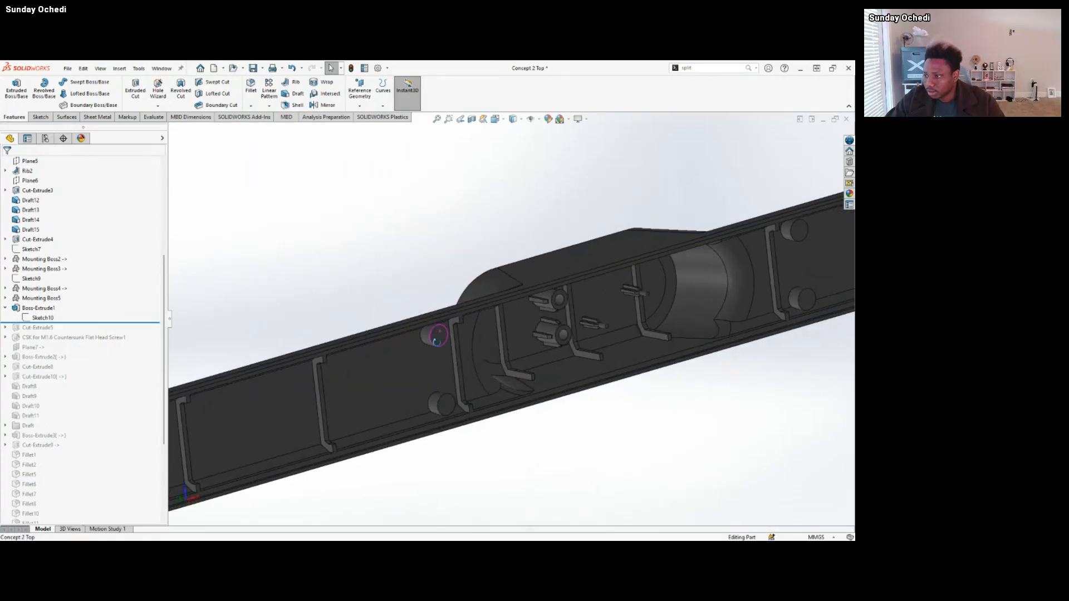
pyautogui.moveTo(437, 342); pyautogui.dragTo(415, 316, button='middle')
pyautogui.moveTo(106, 322); pyautogui.dragTo(100, 307)
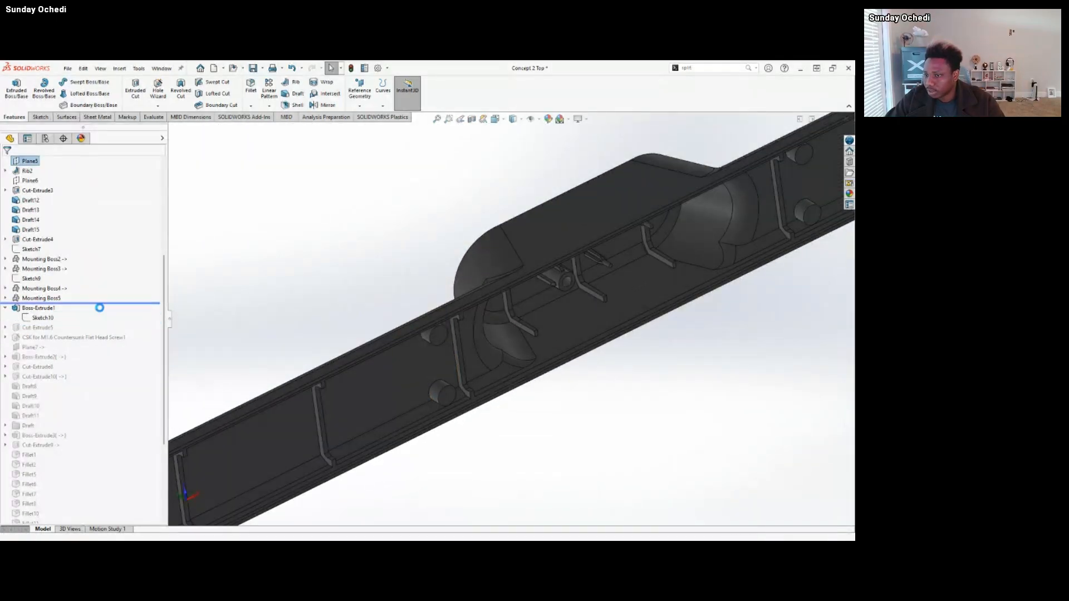
# Examine the outer face and the original holes in the screw bosses at the rounded end, highlighting one hole's inner wall.
pyautogui.moveTo(436, 334); pyautogui.dragTo(539, 289, button='middle')
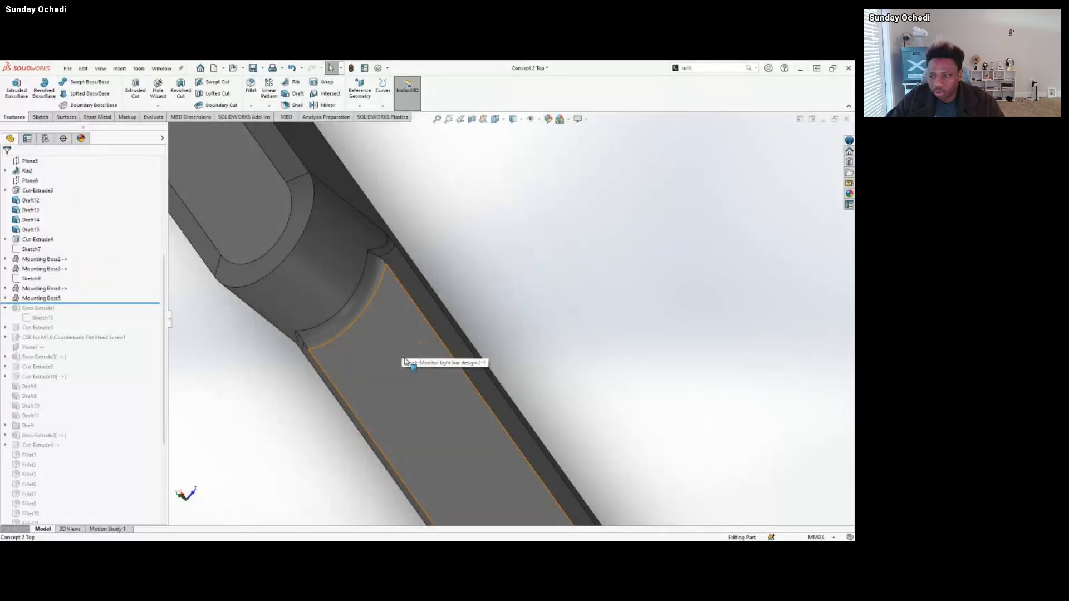
pyautogui.moveTo(405, 361); pyautogui.dragTo(291, 411, button='middle')
pyautogui.click(304, 414)
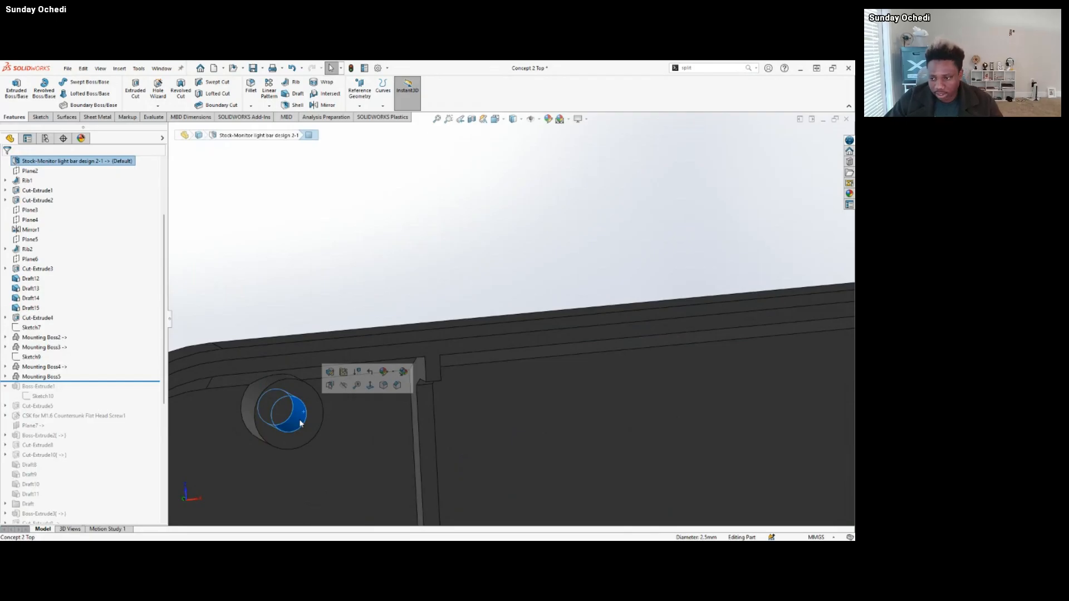
pyautogui.scroll(6, 305, 433)
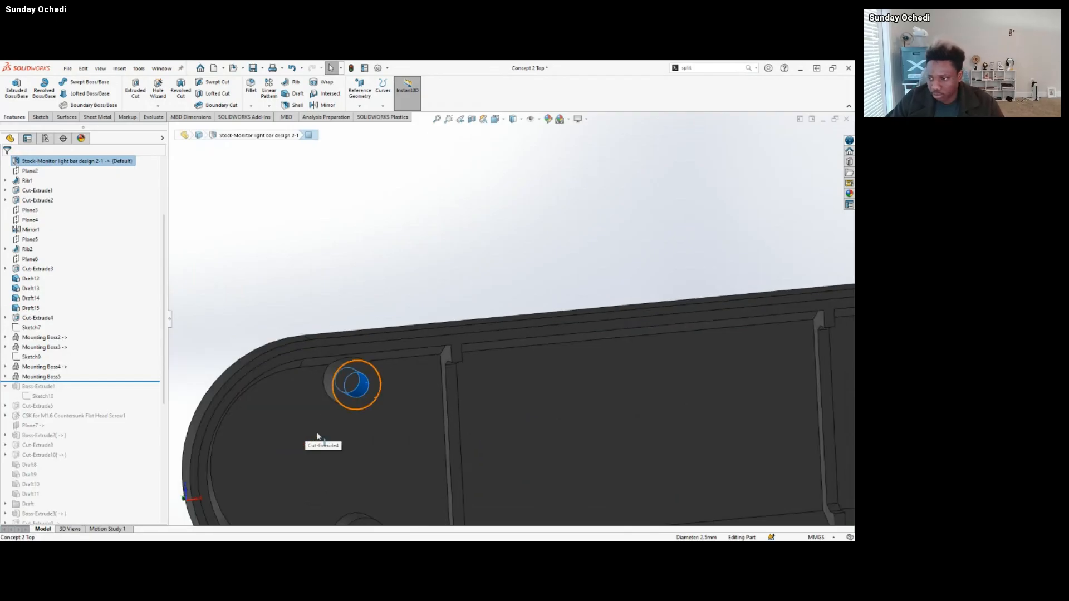
pyautogui.scroll(3, 541, 389)
pyautogui.scroll(3, 626, 379)
pyautogui.scroll(-3, 710, 339)
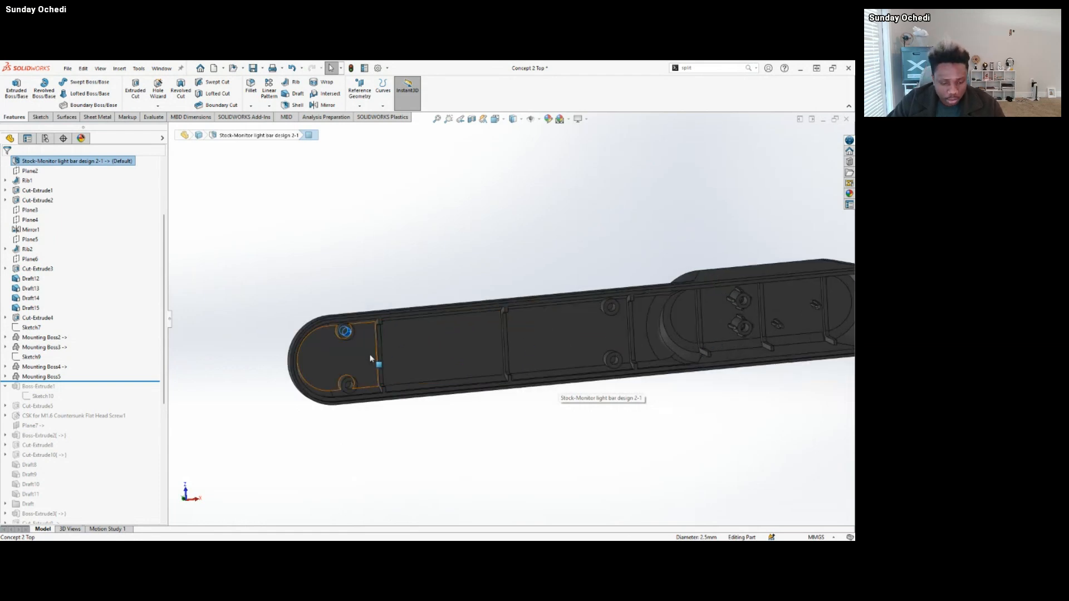
pyautogui.click(347, 332)
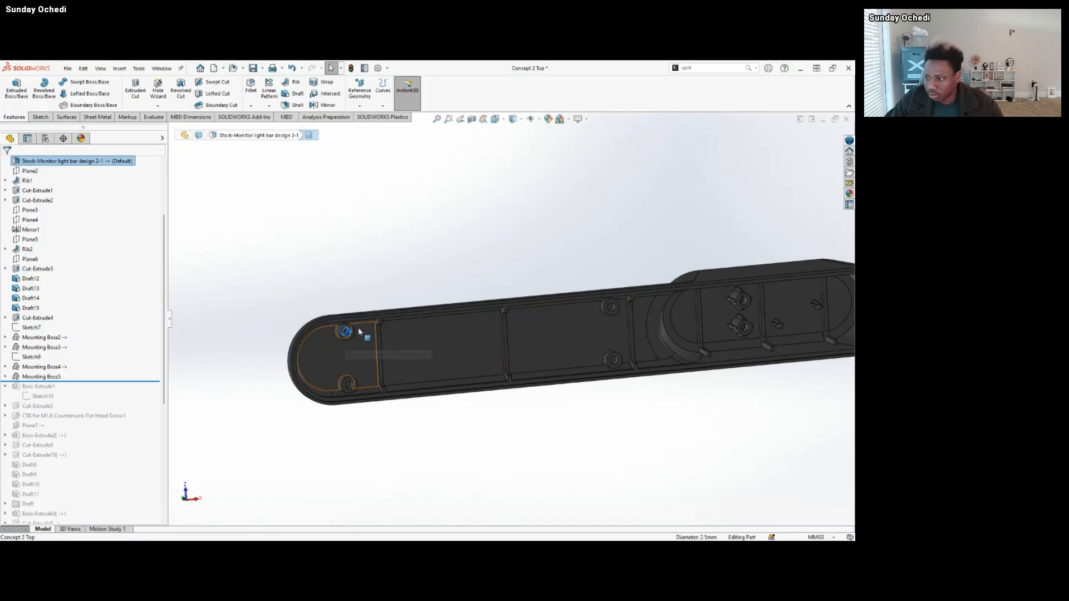
pyautogui.scroll(-5, 369, 329)
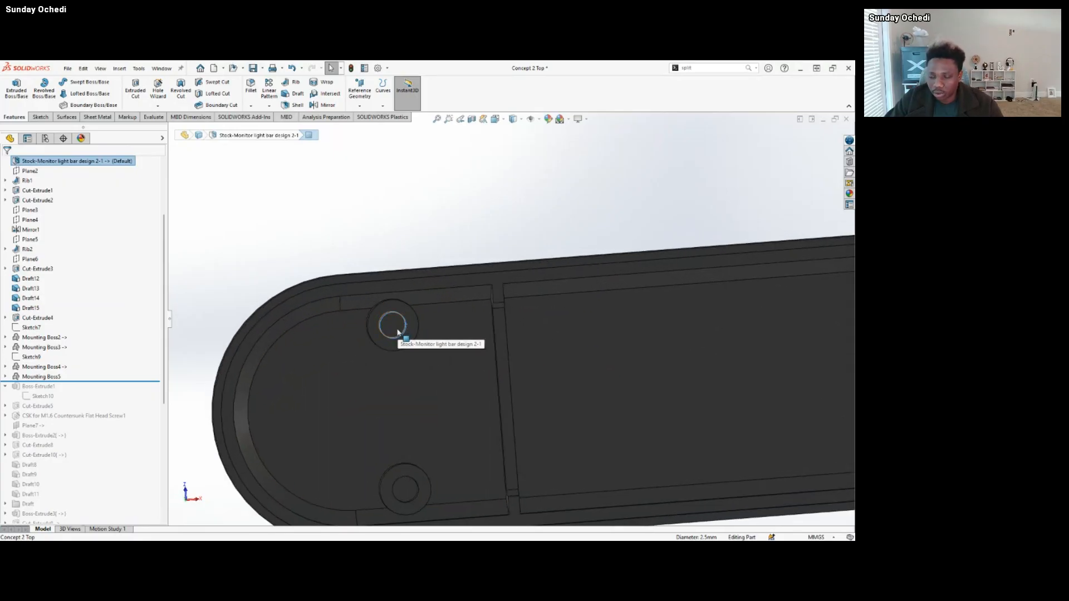
pyautogui.click(226, 298)
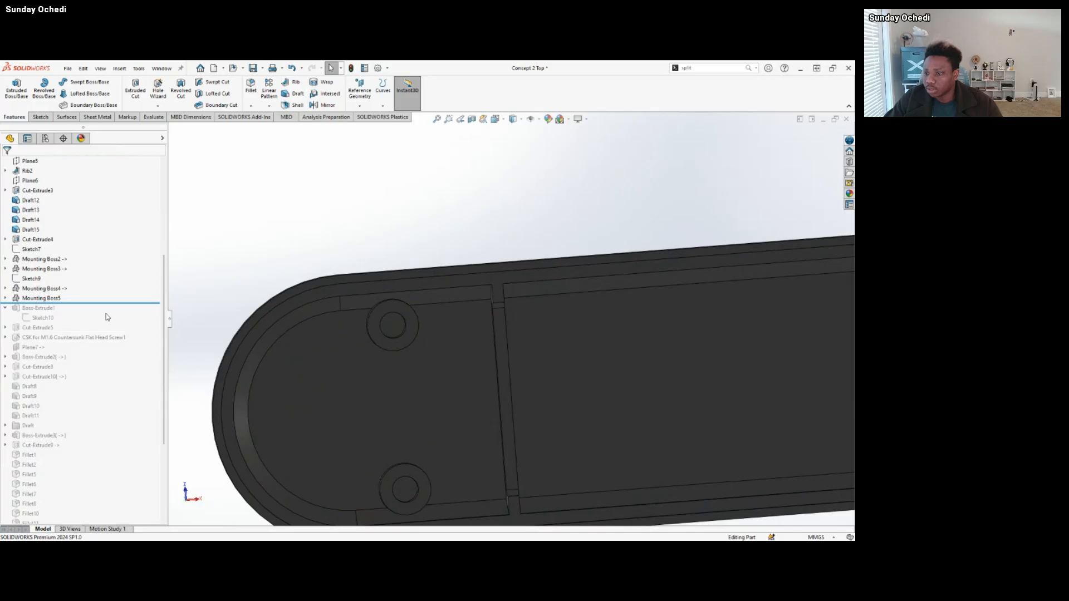
# Roll the history forward through Boss-Extrude1 and Cut-Extrude5 to compare the filled bosses with the through holes at the rounded end.
pyautogui.moveTo(120, 306); pyautogui.dragTo(119, 322)
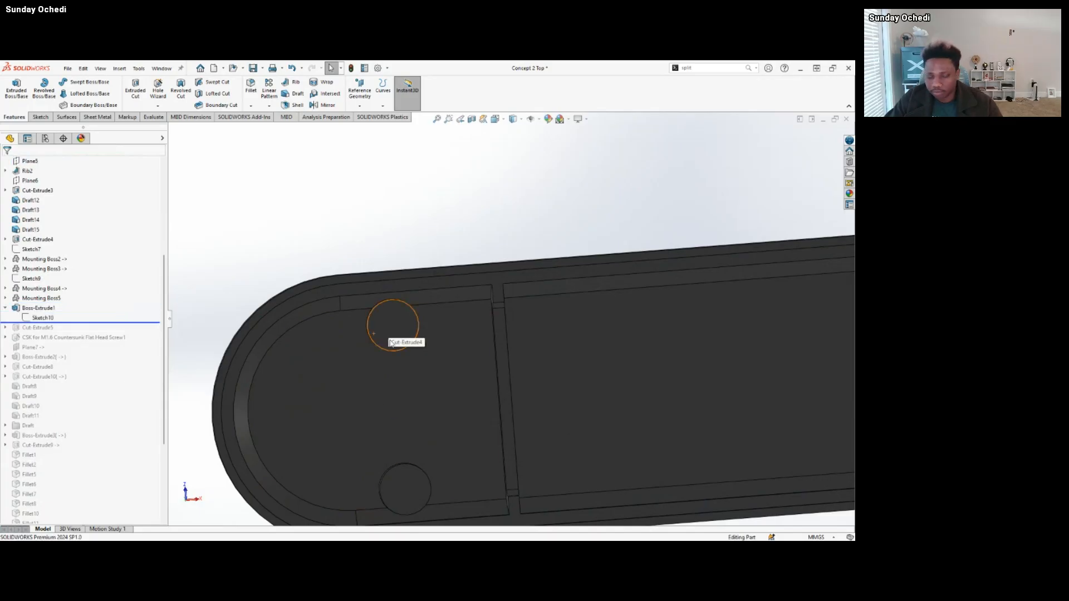
pyautogui.moveTo(128, 322); pyautogui.dragTo(127, 332)
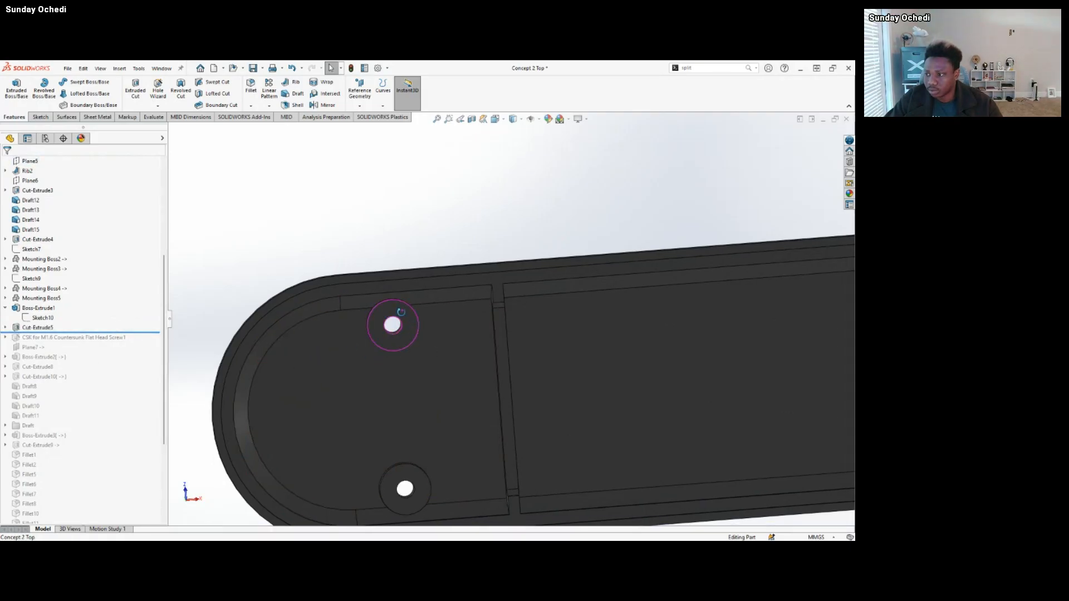
pyautogui.moveTo(399, 315); pyautogui.dragTo(479, 517, button='middle')
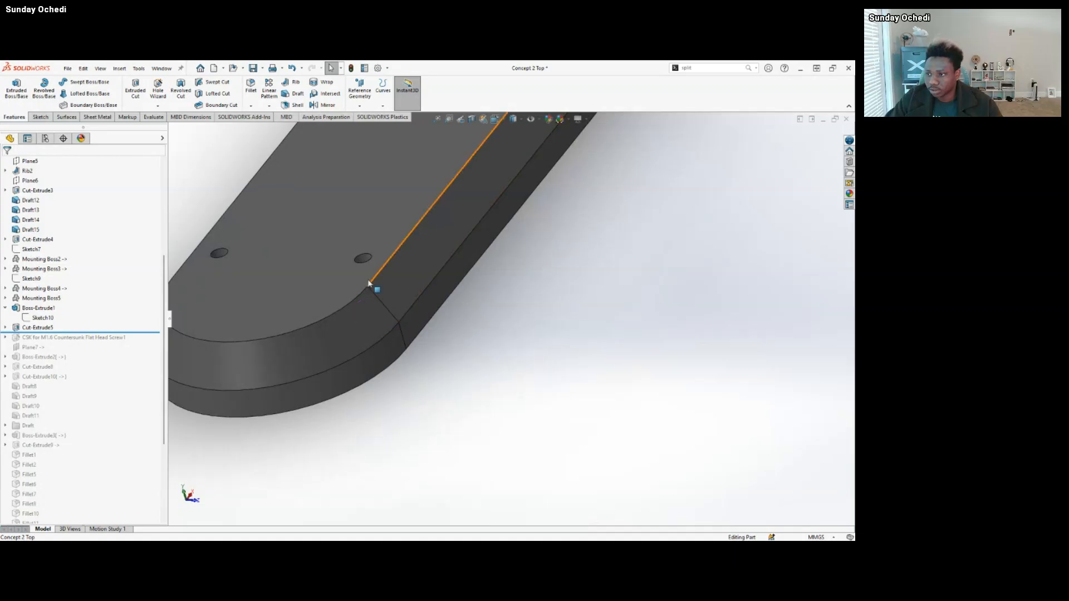
# Highlight the outer face around the two end holes and roll the history forward past the CSK for M1.6 Countersunk Flat Head Screw1 feature.
pyautogui.scroll(2, 353, 285)
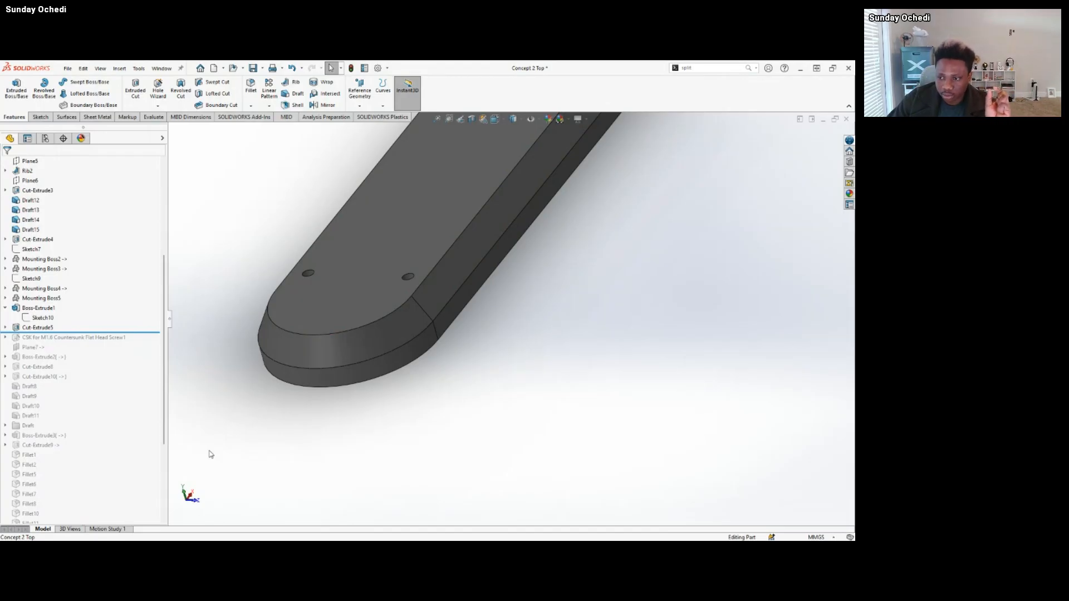
pyautogui.scroll(-2, 392, 273)
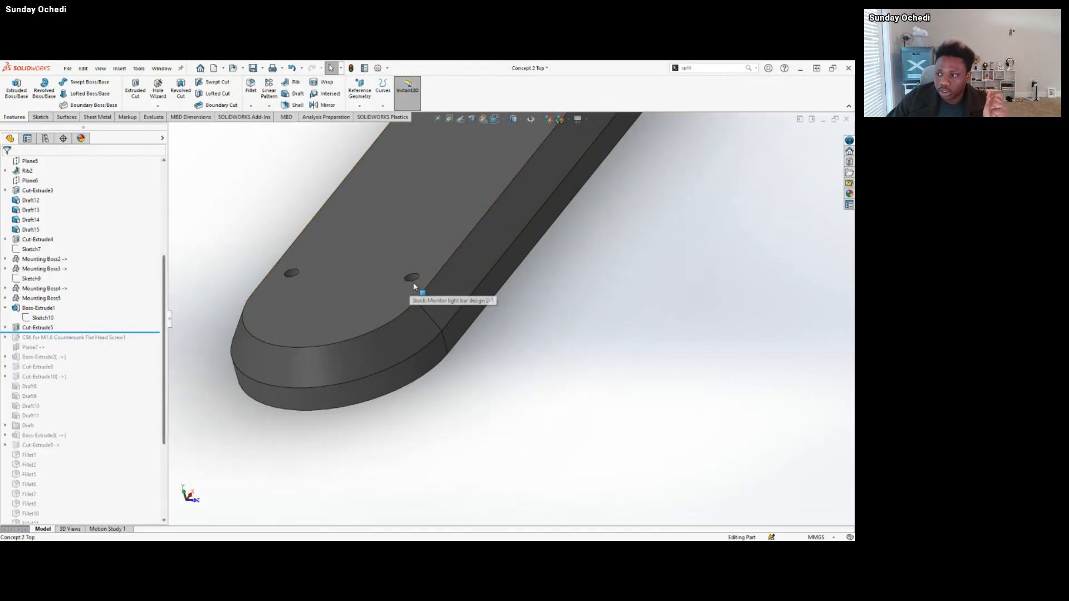
pyautogui.click(395, 255)
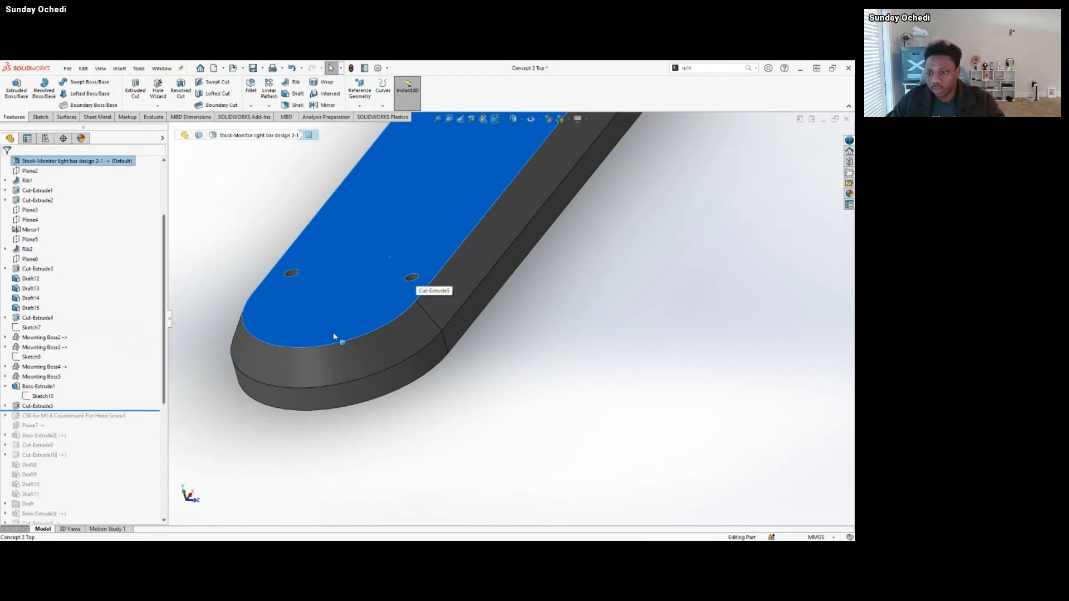
pyautogui.click(239, 465)
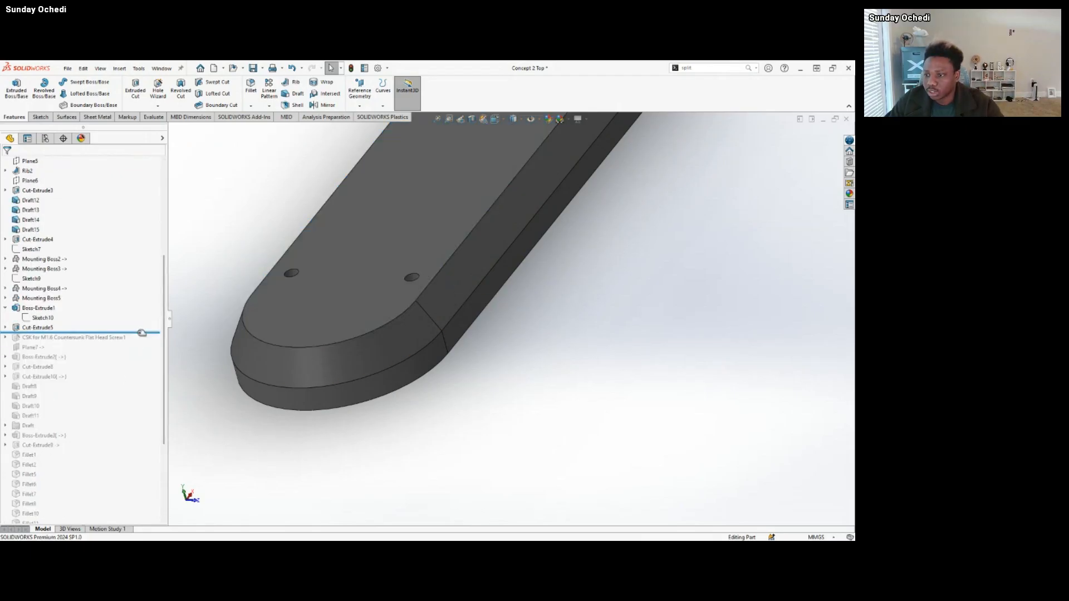
pyautogui.moveTo(140, 332); pyautogui.dragTo(137, 341)
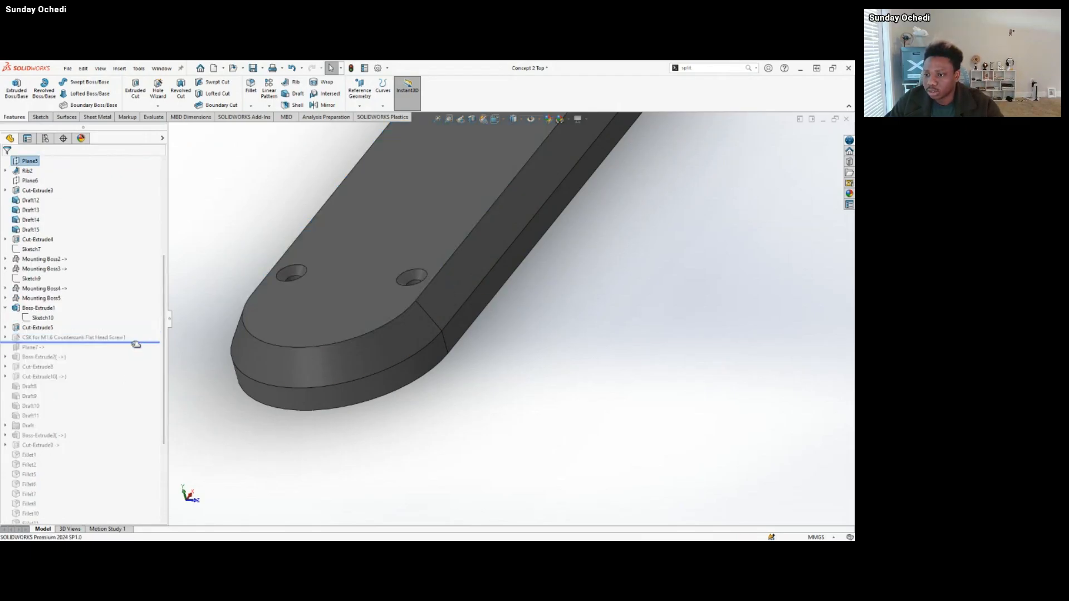
# Highlight the CSK for M1.6 Countersunk Flat Head Screw1 feature and examine the two countersunk holes at the rounded end.
pyautogui.click(78, 340)
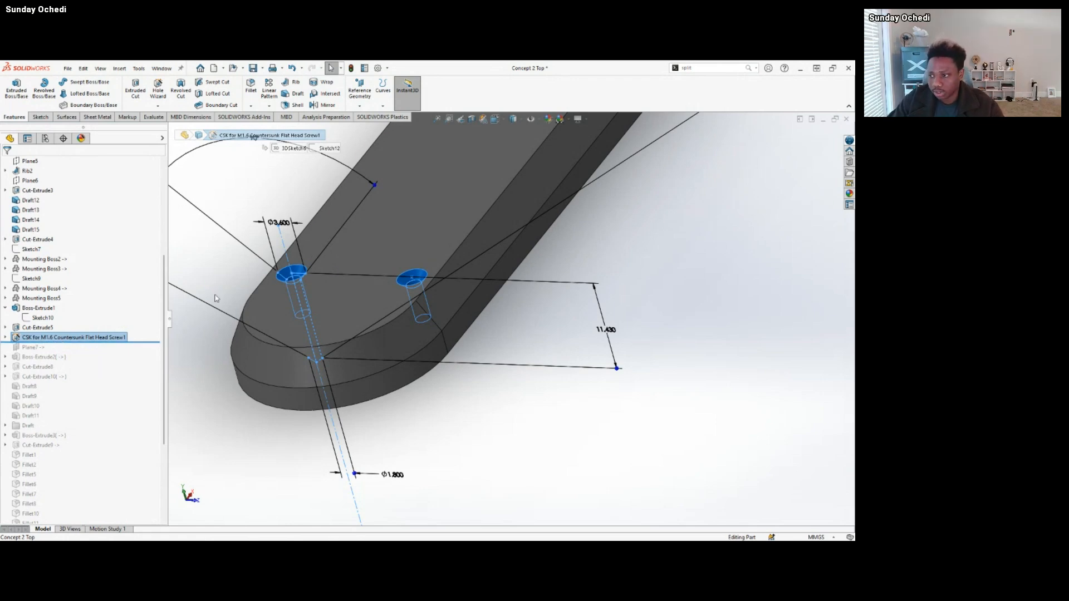
pyautogui.moveTo(406, 278)
pyautogui.mouseDown(button='middle')
pyautogui.moveTo(353, 245)
pyautogui.moveTo(384, 299)
pyautogui.mouseUp(button='middle')
pyautogui.scroll(-5, 386, 299)
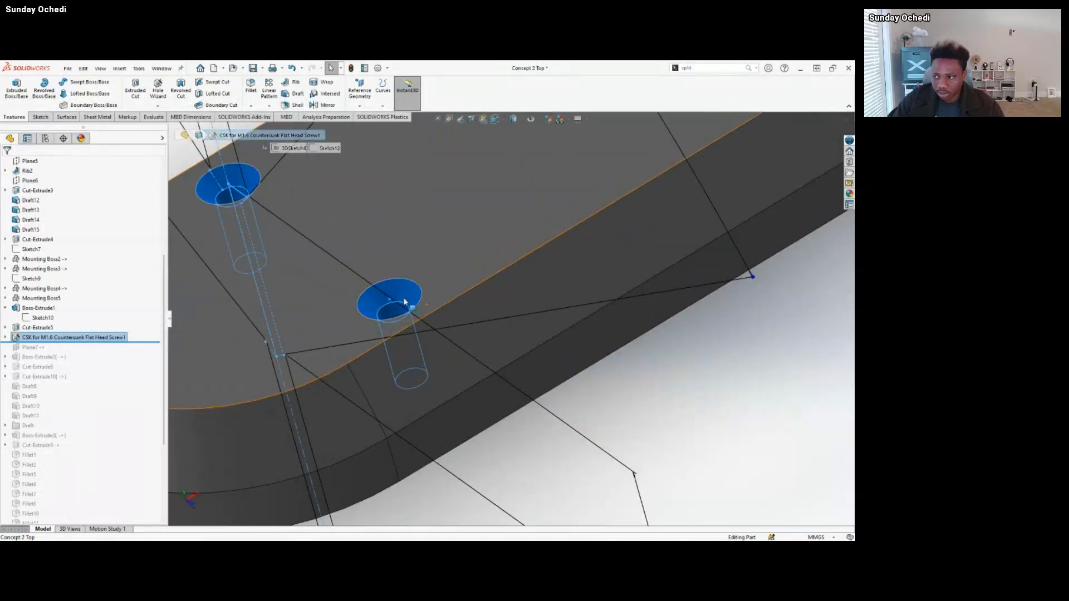
pyautogui.click(682, 384)
pyautogui.scroll(4, 404, 316)
pyautogui.scroll(-4, 444, 312)
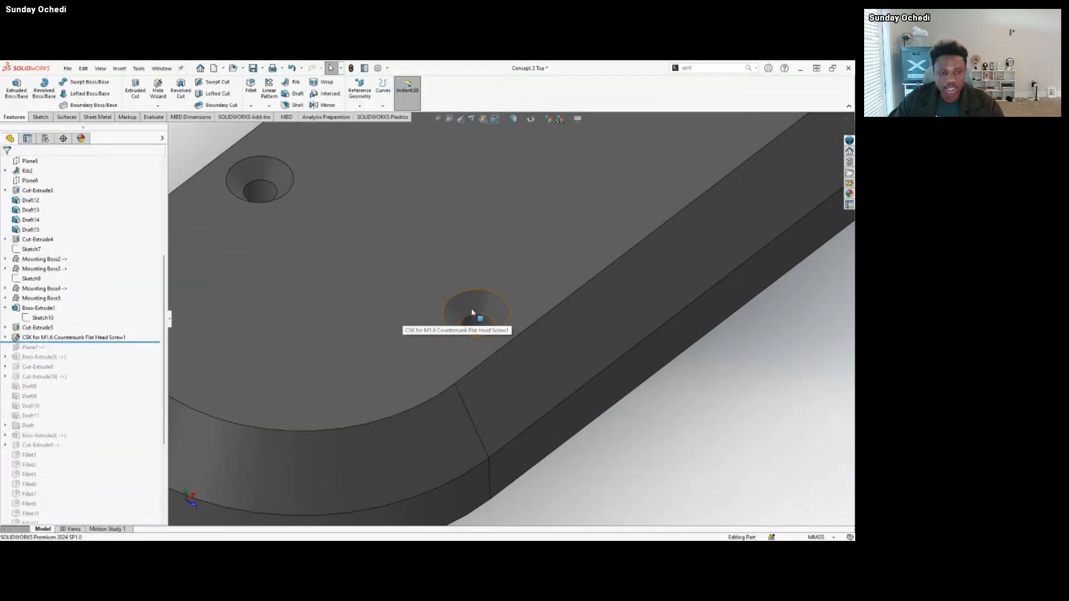
pyautogui.moveTo(475, 313); pyautogui.dragTo(482, 359, button='middle')
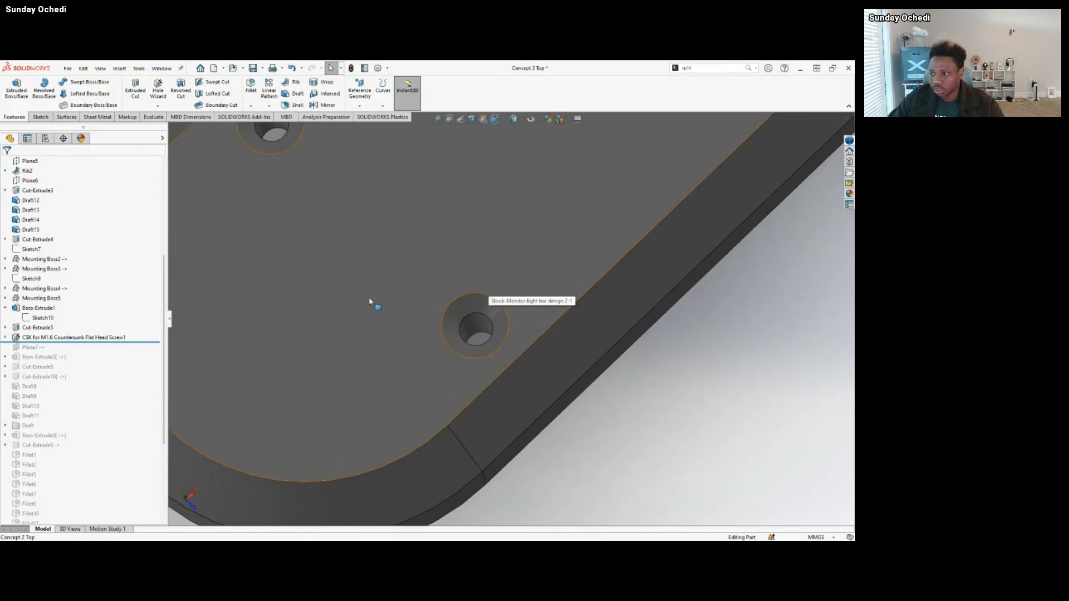
# Highlight the flat outer face around the countersunk holes and inspect all four holes along this arm.
pyautogui.moveTo(369, 301); pyautogui.dragTo(389, 223, button='middle')
pyautogui.click(355, 249)
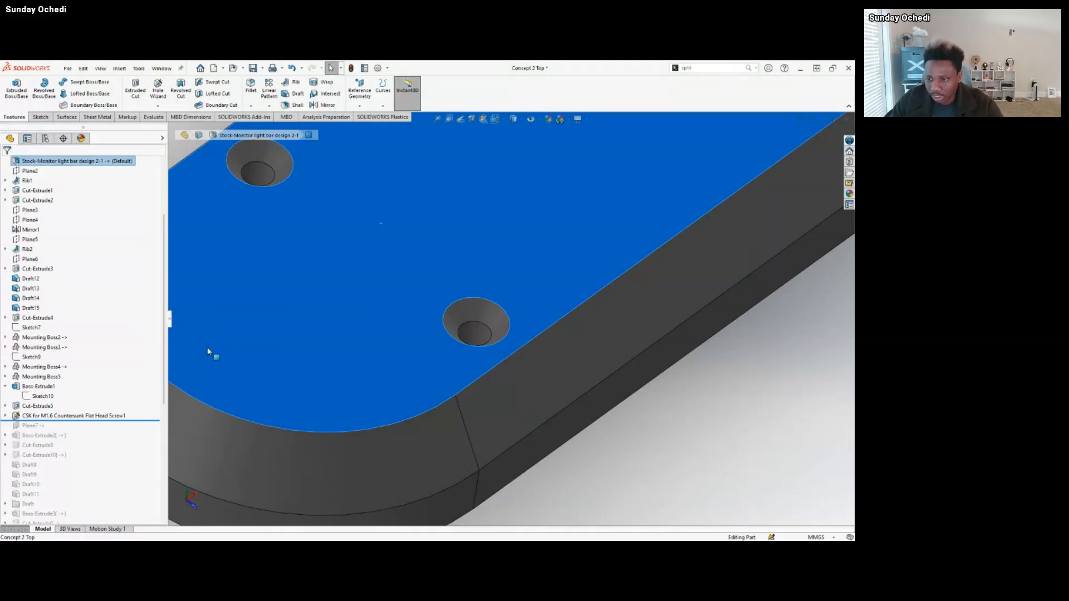
pyautogui.scroll(3, 354, 387)
pyautogui.scroll(-3, 185, 396)
pyautogui.scroll(-6, 159, 378)
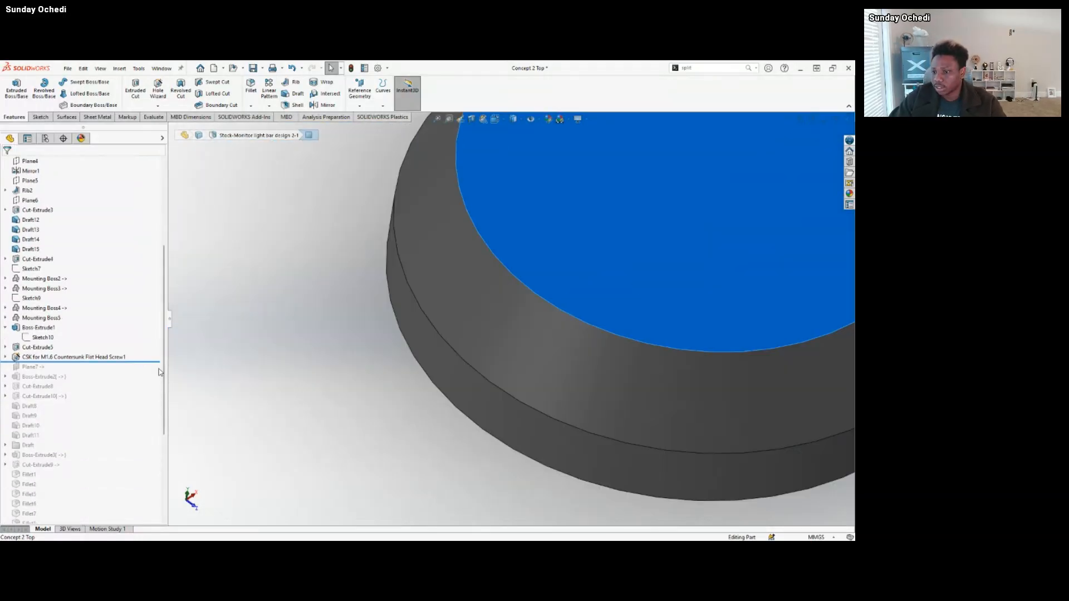
pyautogui.scroll(10, 707, 320)
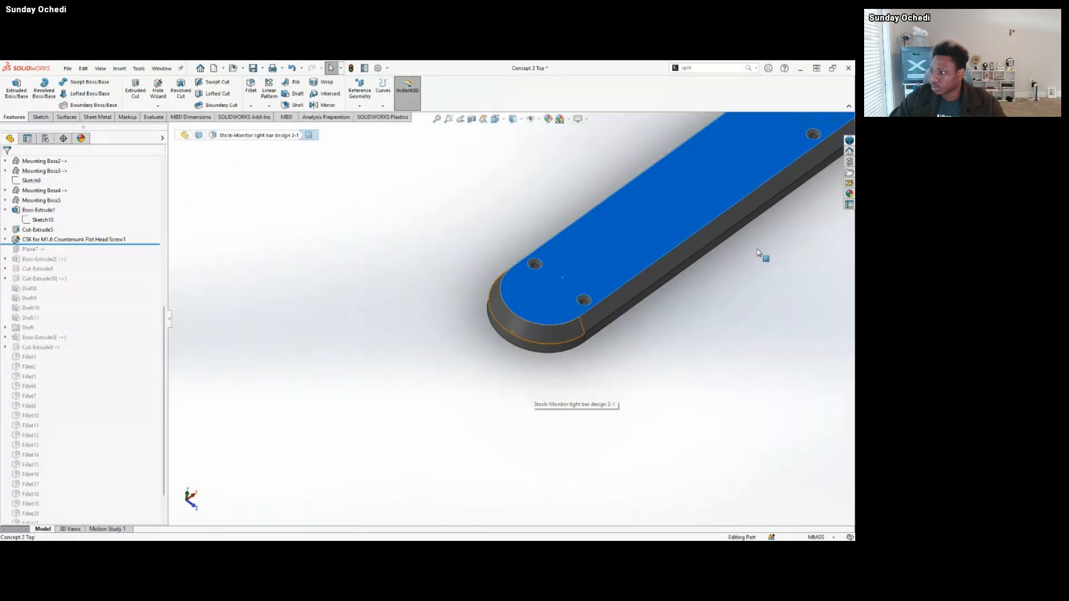
pyautogui.scroll(-3, 762, 220)
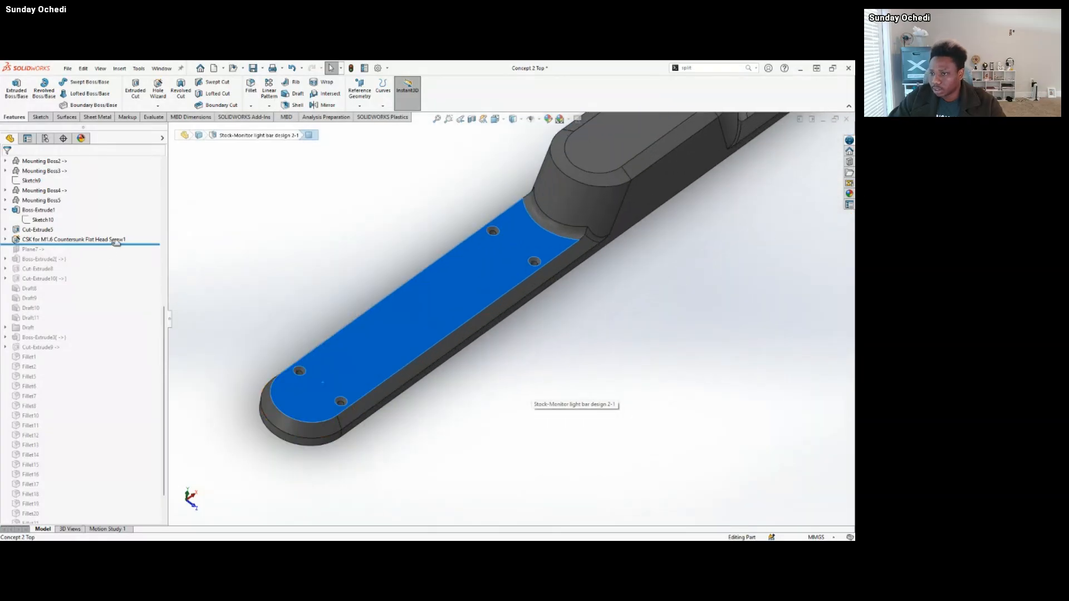
# Roll the history forward past Plane7 and Boss-Extrude2, then inspect the added boss inside the central housing.
pyautogui.moveTo(108, 243); pyautogui.dragTo(106, 262)
pyautogui.click(25, 262)
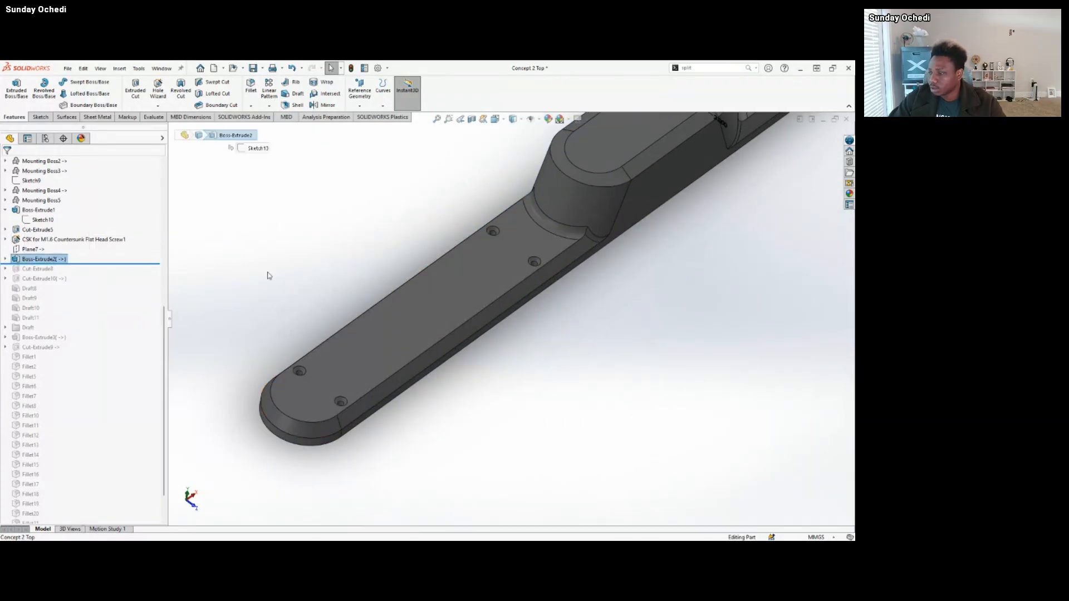
pyautogui.scroll(8, 548, 259)
pyautogui.scroll(-10, 558, 277)
pyautogui.moveTo(496, 299); pyautogui.dragTo(636, 387, button='middle')
pyautogui.scroll(-3, 536, 340)
pyautogui.moveTo(536, 341); pyautogui.dragTo(491, 307, button='middle')
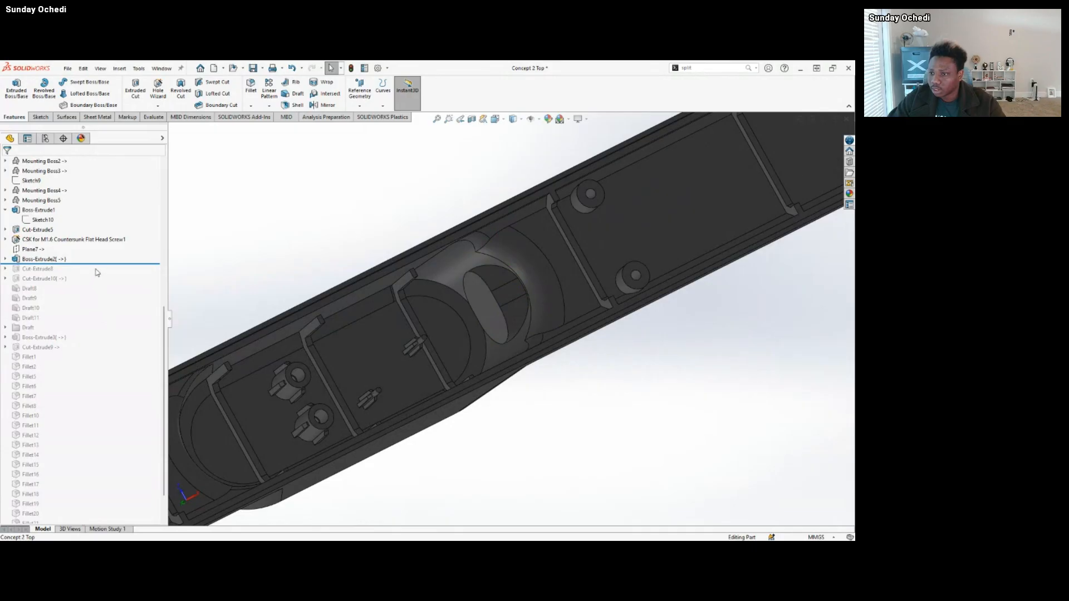
# Roll the history forward past Cut-Extrude8 and Cut-Extrude10 and inspect the port opening from inside and outside the housing.
pyautogui.moveTo(103, 261); pyautogui.dragTo(95, 283)
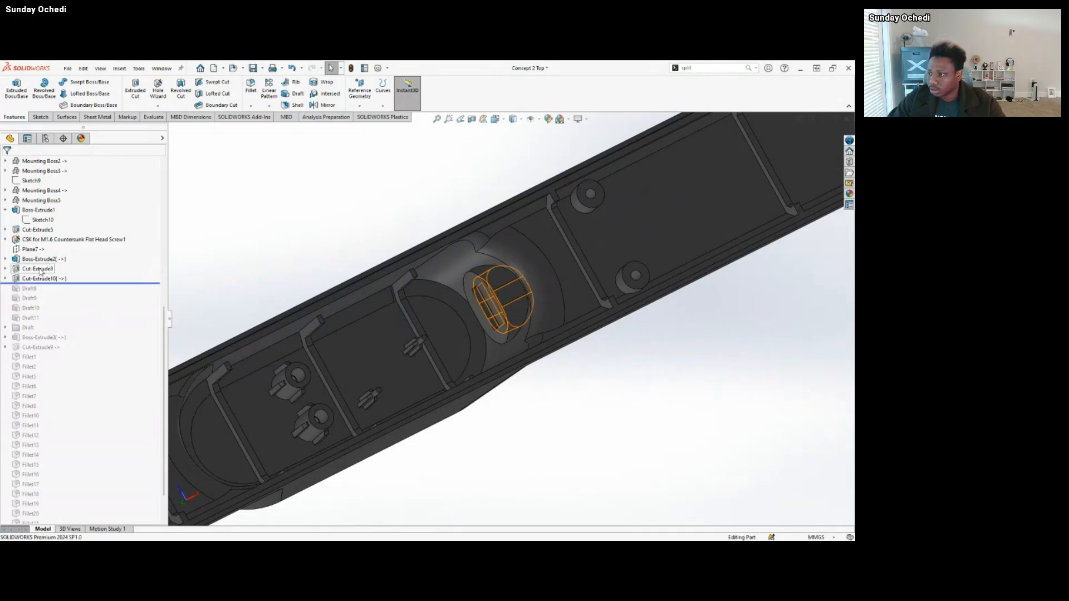
pyautogui.moveTo(517, 314); pyautogui.dragTo(561, 236, button='middle')
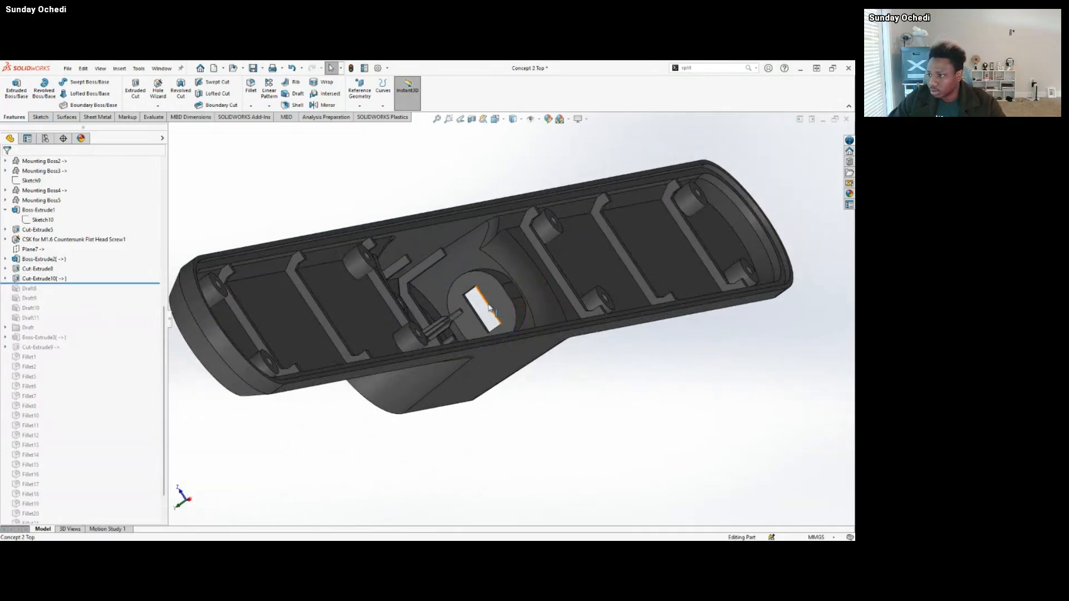
pyautogui.moveTo(485, 305); pyautogui.dragTo(501, 386, button='middle')
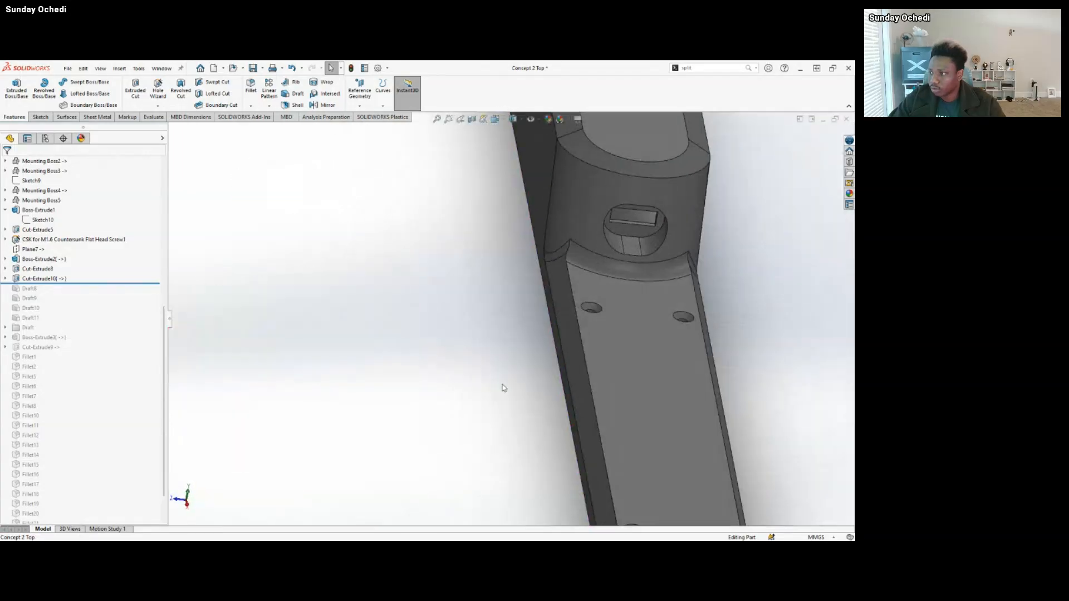
pyautogui.moveTo(644, 226)
pyautogui.mouseDown(button='middle')
pyautogui.moveTo(666, 246)
pyautogui.moveTo(666, 222)
pyautogui.moveTo(607, 252)
pyautogui.moveTo(564, 309)
pyautogui.mouseUp(button='middle')
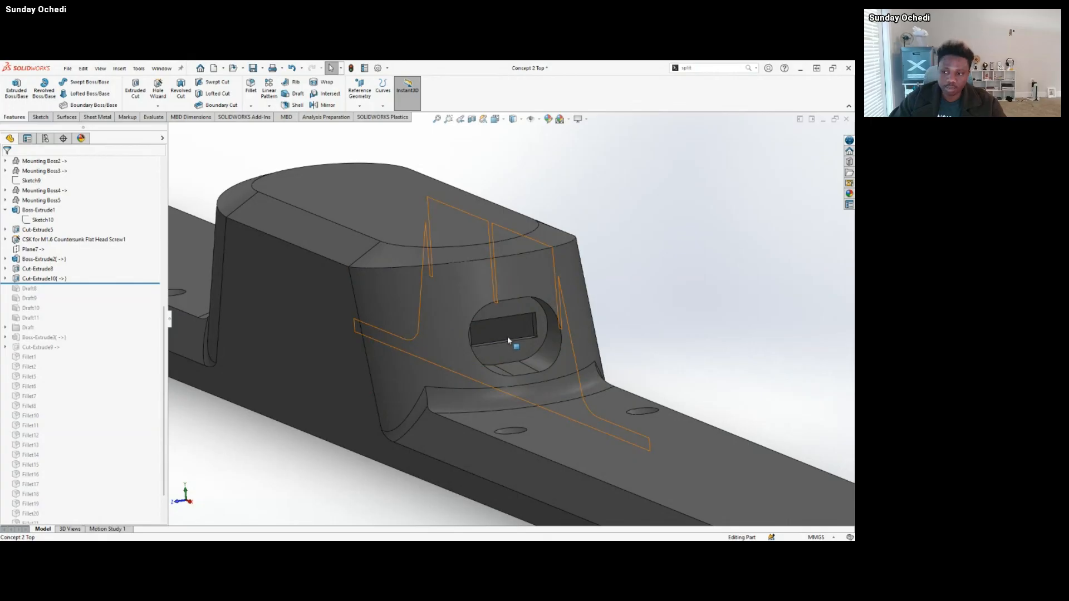
pyautogui.scroll(4, 473, 367)
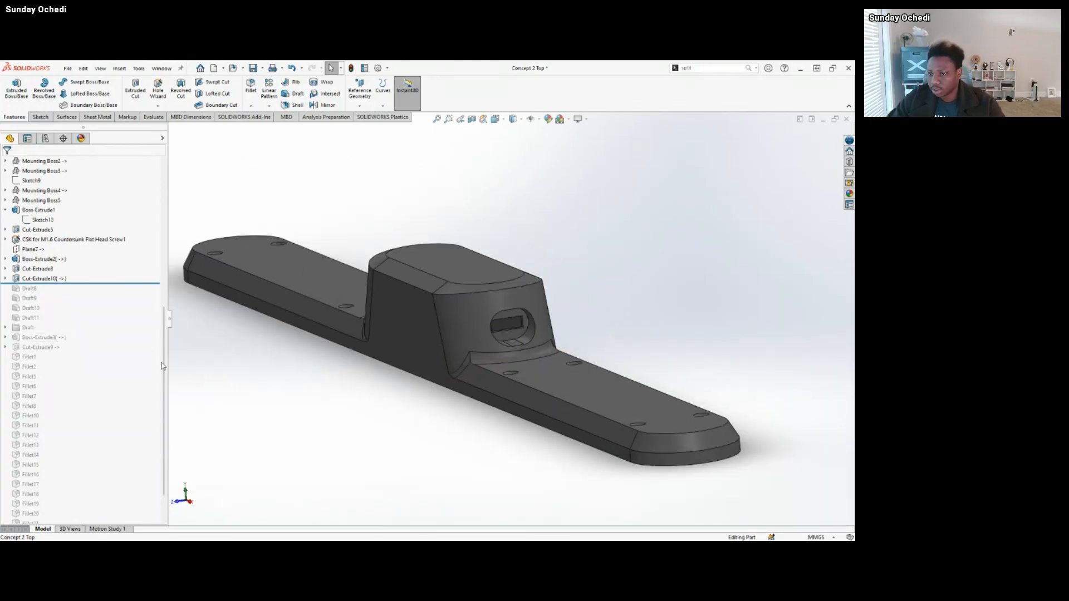
# Roll the history forward through Draft8 to Draft11 and the Draft folder, checking the part from below and outside.
pyautogui.scroll(-2, 75, 344)
pyautogui.moveTo(106, 244); pyautogui.dragTo(98, 284)
pyautogui.moveTo(533, 313); pyautogui.dragTo(568, 239, button='middle')
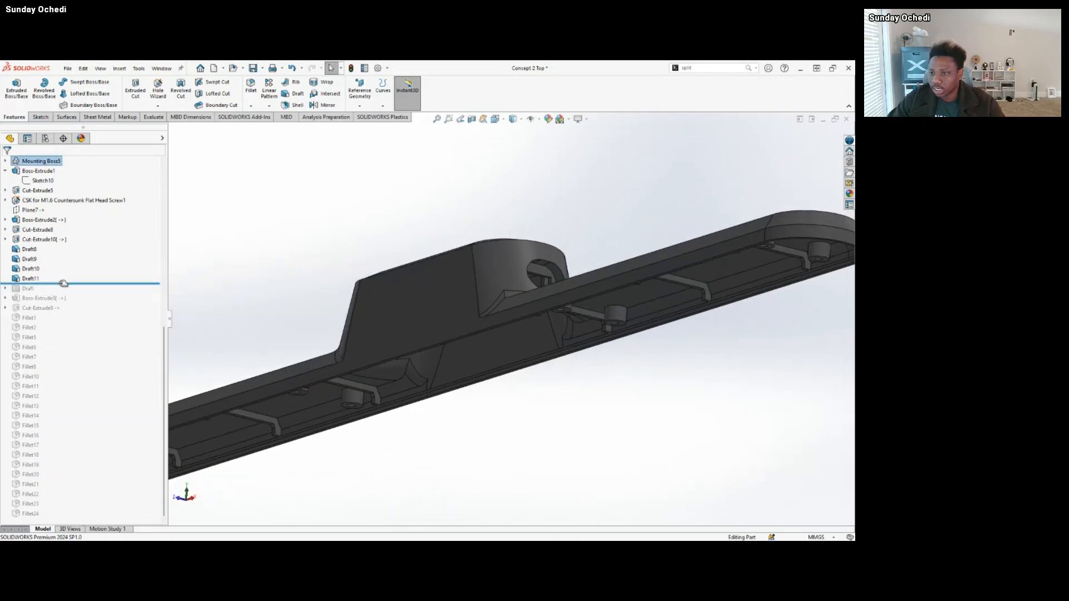
pyautogui.moveTo(61, 282); pyautogui.dragTo(22, 292)
pyautogui.scroll(3, 525, 332)
pyautogui.moveTo(524, 332); pyautogui.dragTo(498, 369, button='middle')
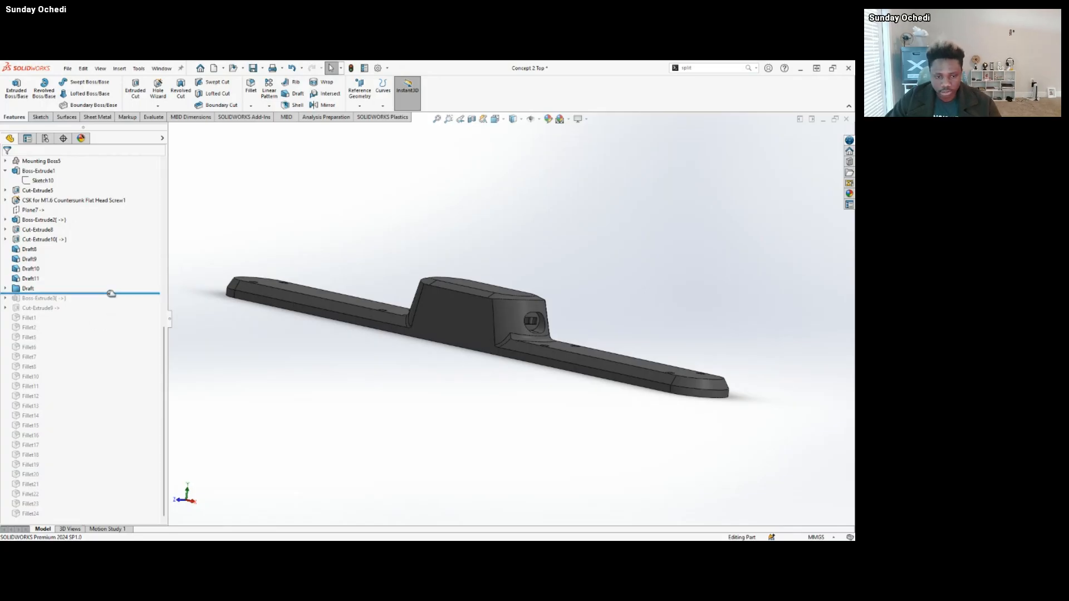
# Roll the history forward to the end, past Boss-Extrude3, Cut-Extrude9 and all fillets, and inspect the finished part around the port.
pyautogui.click(112, 293)
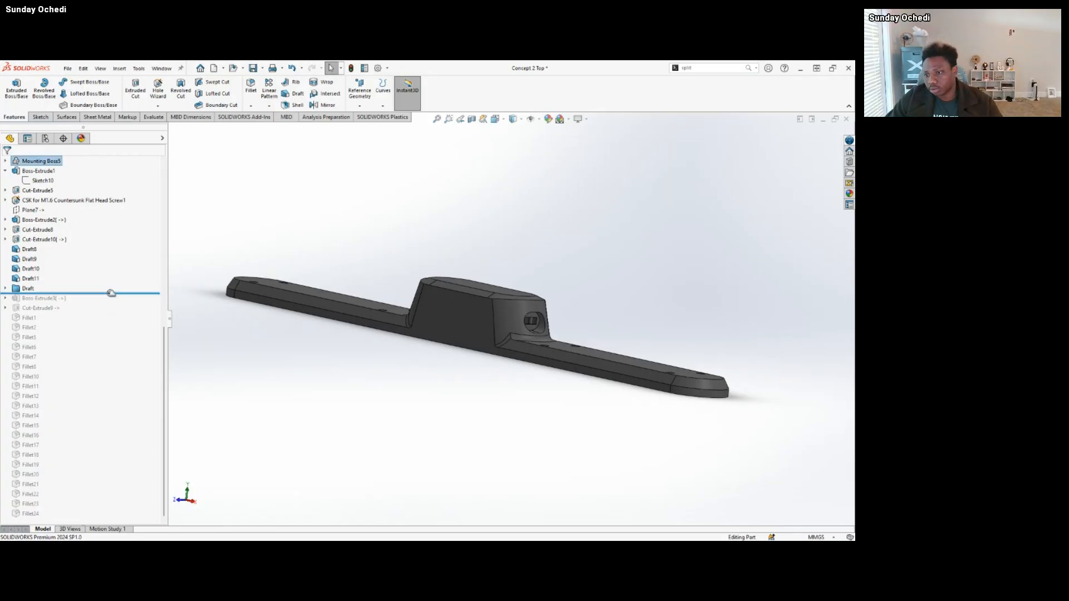
pyautogui.click(376, 445)
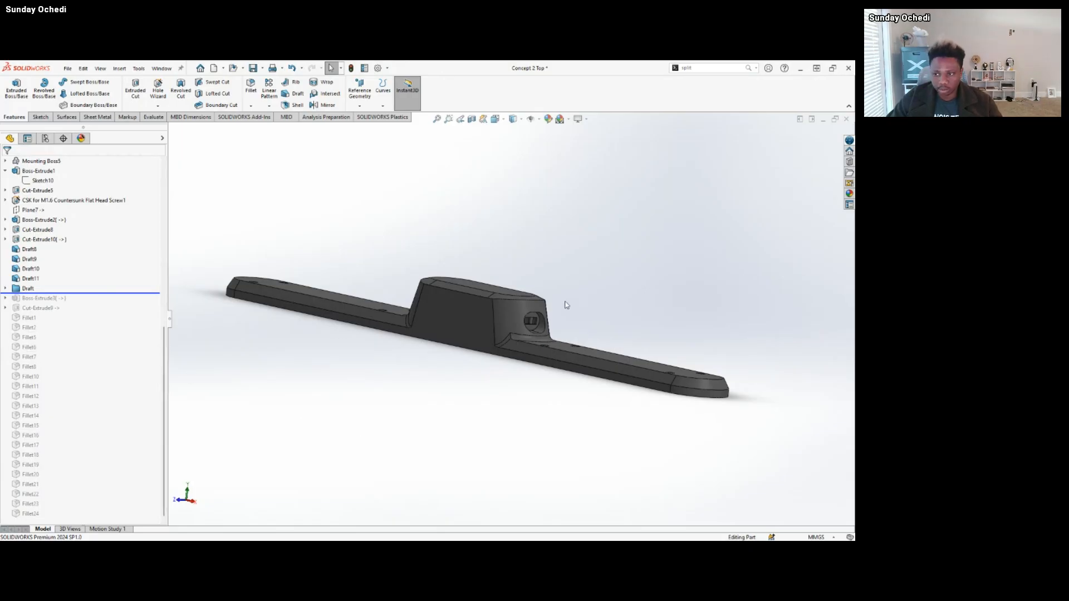
pyautogui.scroll(-2, 446, 327)
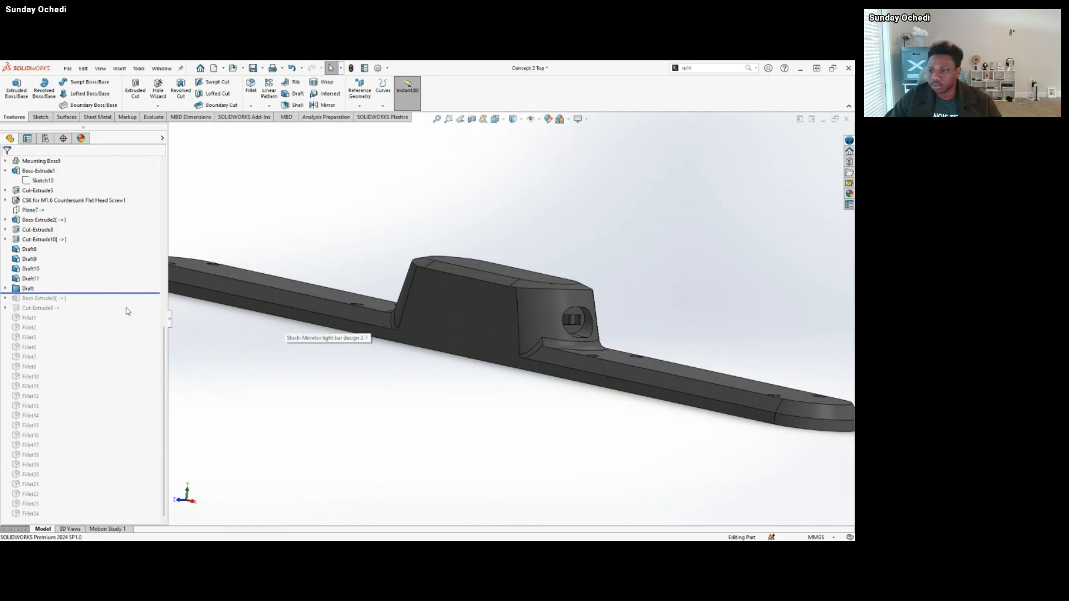
pyautogui.moveTo(114, 294); pyautogui.dragTo(119, 518)
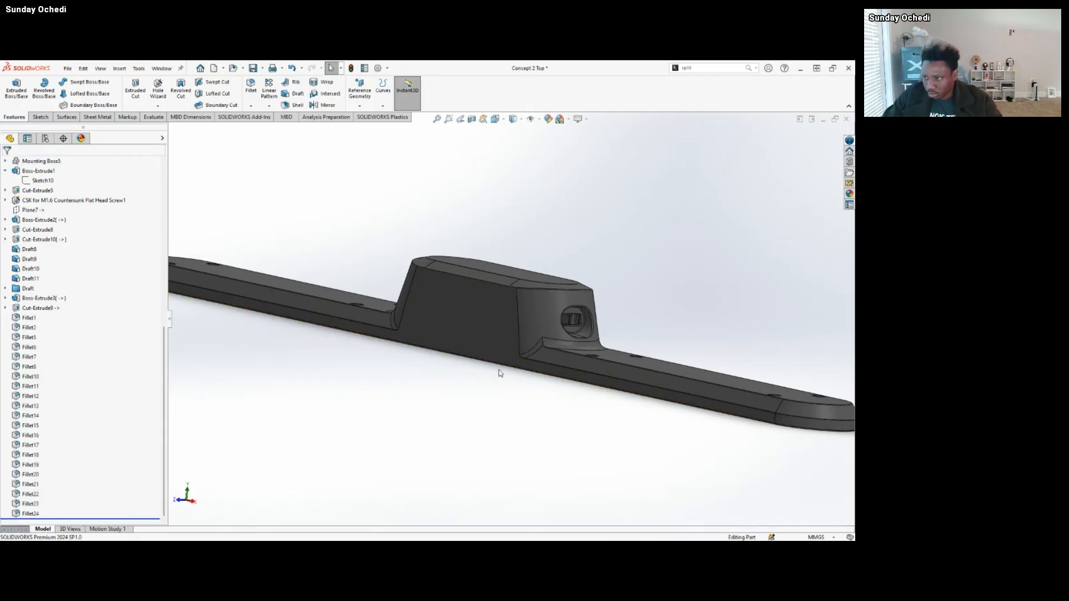
pyautogui.scroll(3, 504, 347)
pyautogui.moveTo(529, 342); pyautogui.dragTo(541, 350, button='middle')
pyautogui.scroll(-3, 551, 341)
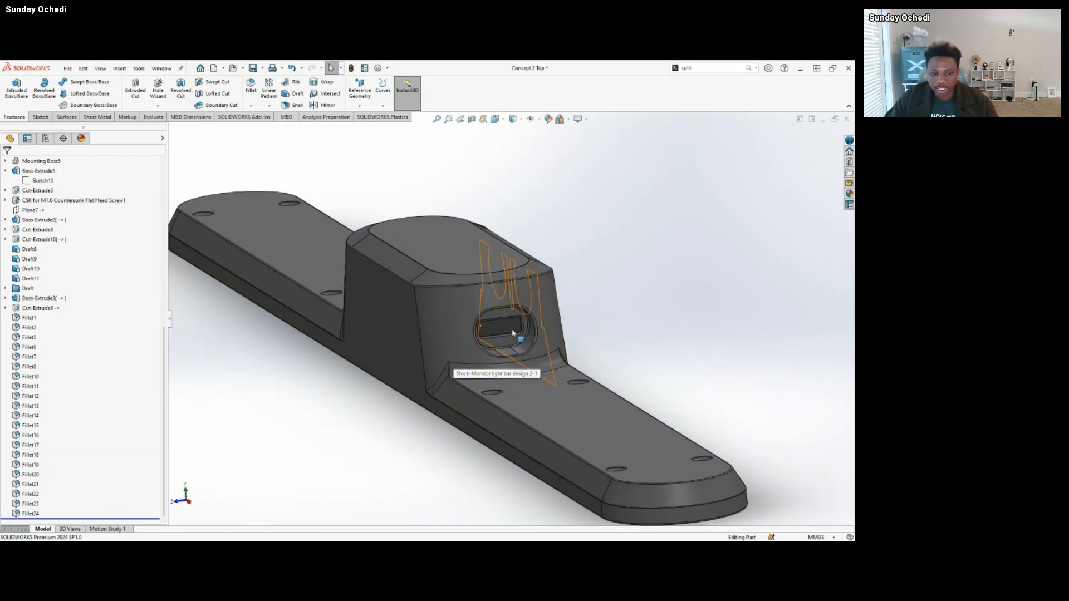
pyautogui.scroll(5, 510, 329)
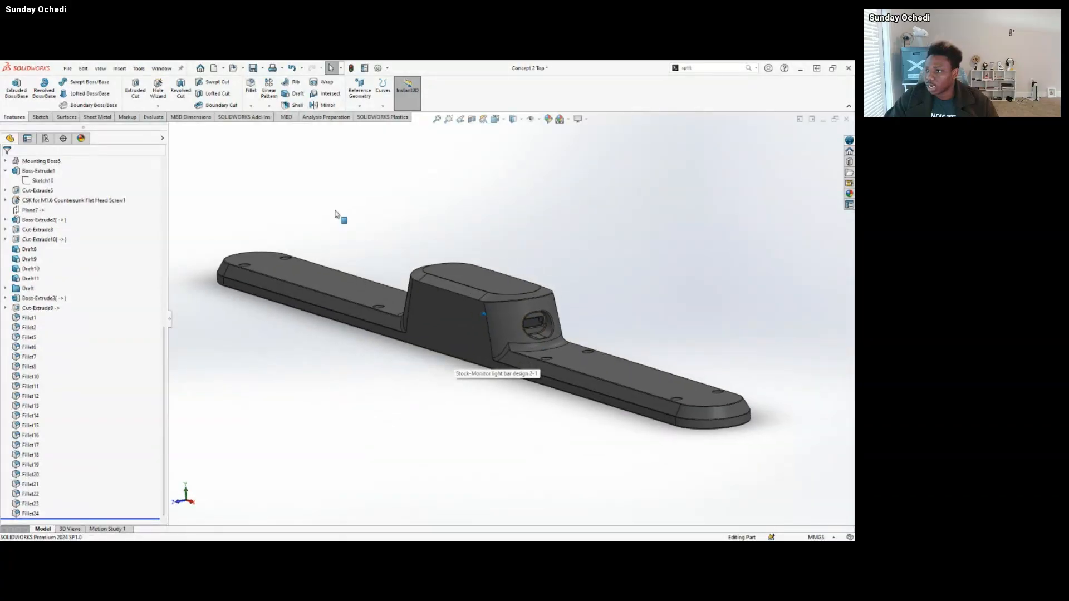
# Start a Draft Analysis at 3 degrees using the flat rim face on the underside as the direction of pull.
pyautogui.click(330, 117)
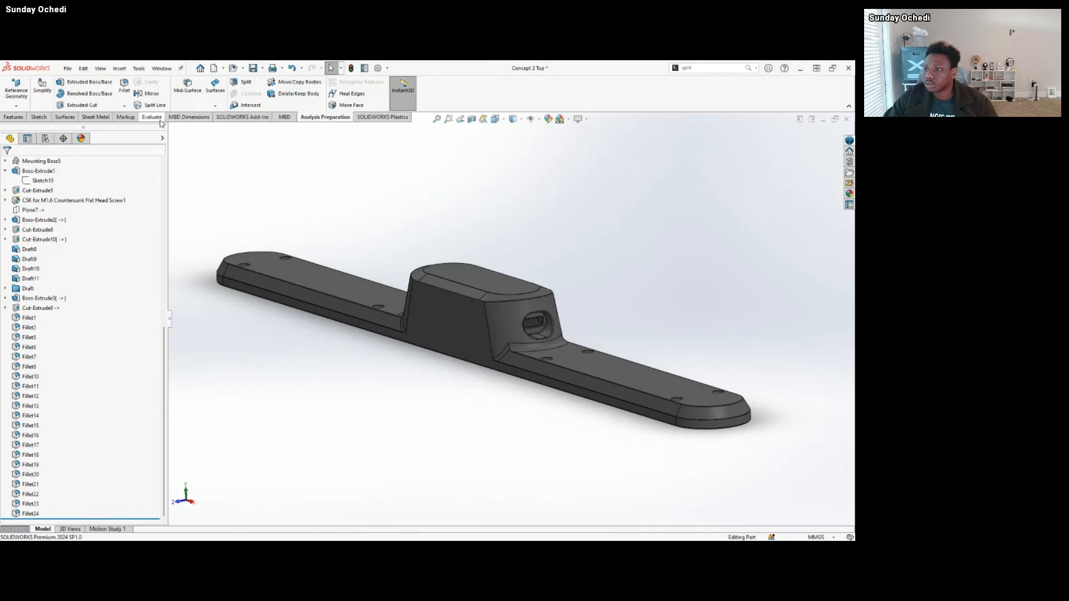
pyautogui.click(159, 119)
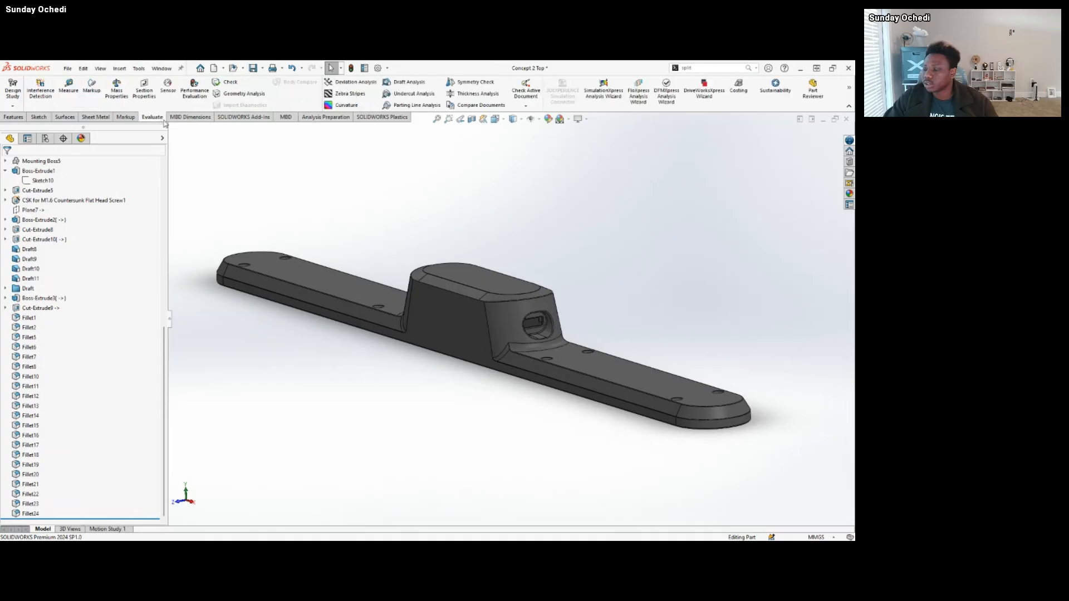
pyautogui.moveTo(533, 251); pyautogui.dragTo(525, 250, button='middle')
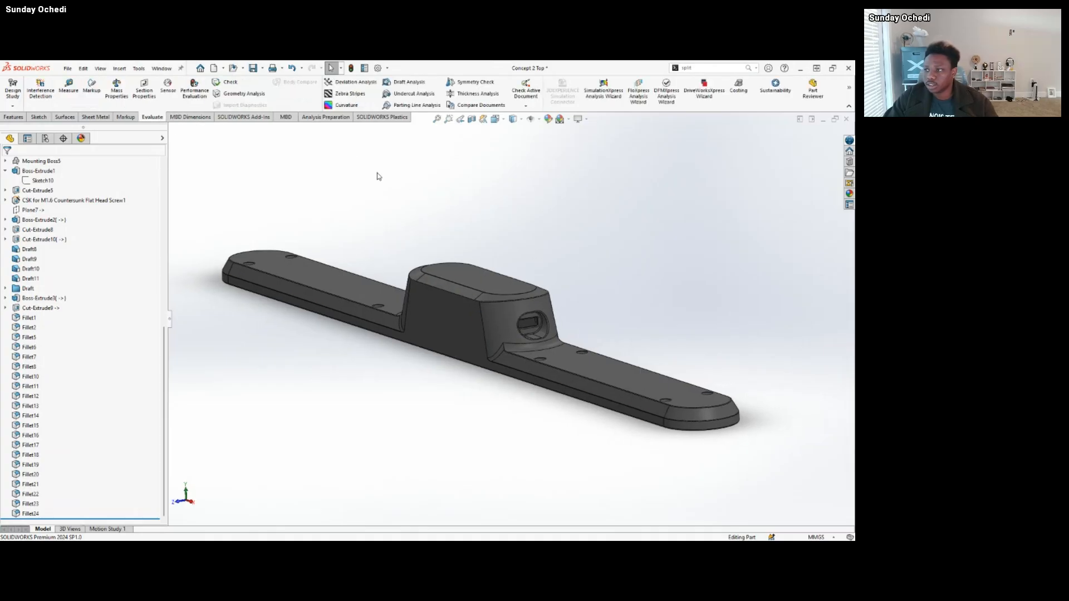
pyautogui.click(407, 83)
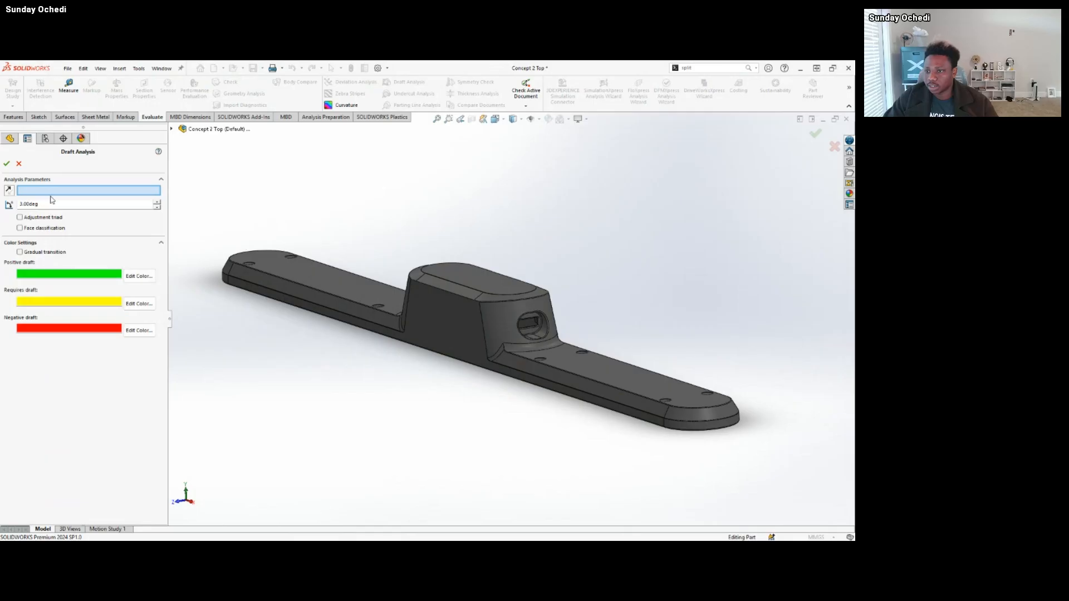
pyautogui.moveTo(549, 322); pyautogui.dragTo(350, 345, button='middle')
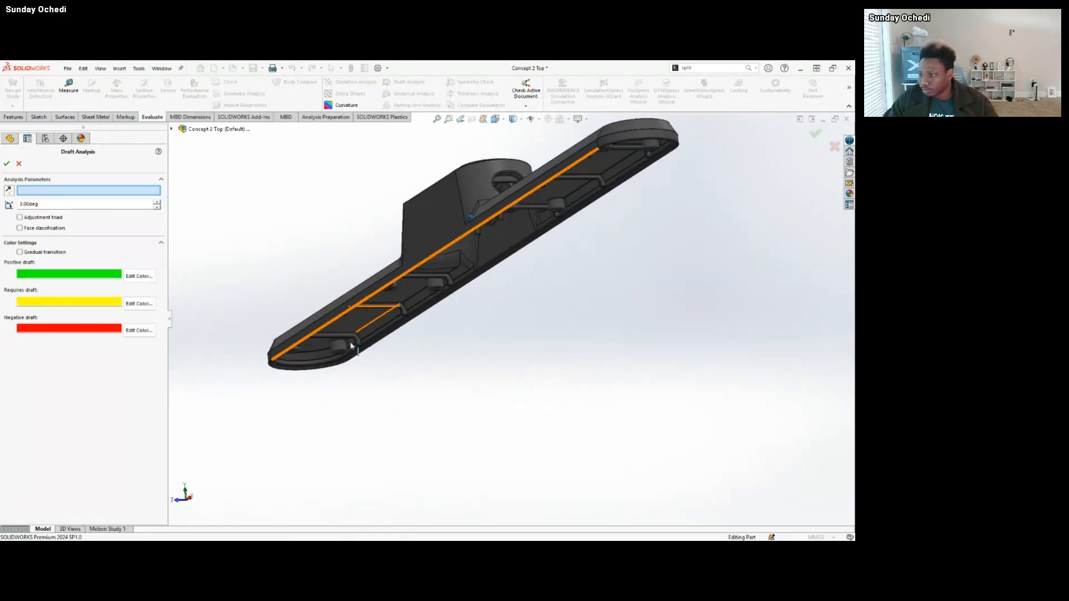
pyautogui.scroll(-3, 327, 365)
pyautogui.scroll(-5, 314, 322)
pyautogui.click(304, 309)
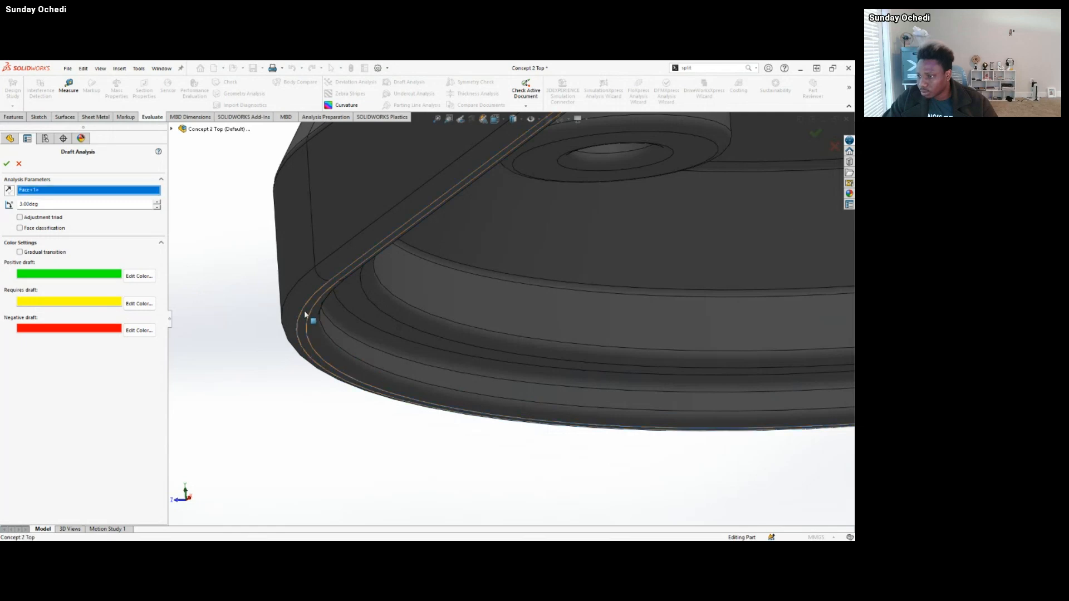
# Examine the draft colours on the outer walls, central housing and port, and on the underside's ribs and screw bosses.
pyautogui.scroll(5, 459, 347)
pyautogui.moveTo(460, 347); pyautogui.dragTo(240, 274, button='middle')
pyautogui.scroll(4, 239, 274)
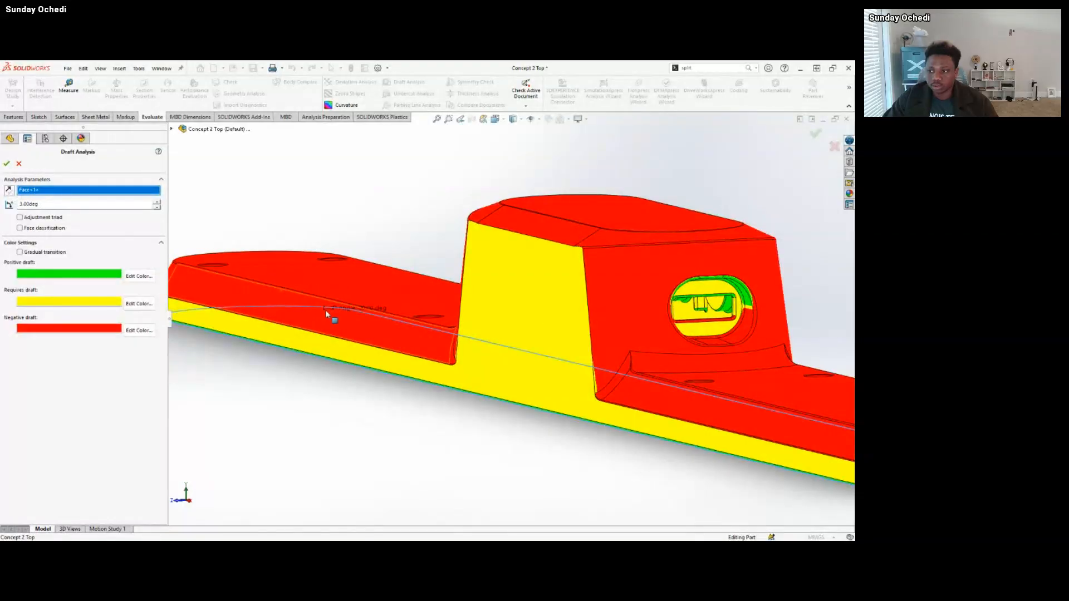
pyautogui.scroll(2, 426, 352)
pyautogui.scroll(-2, 426, 352)
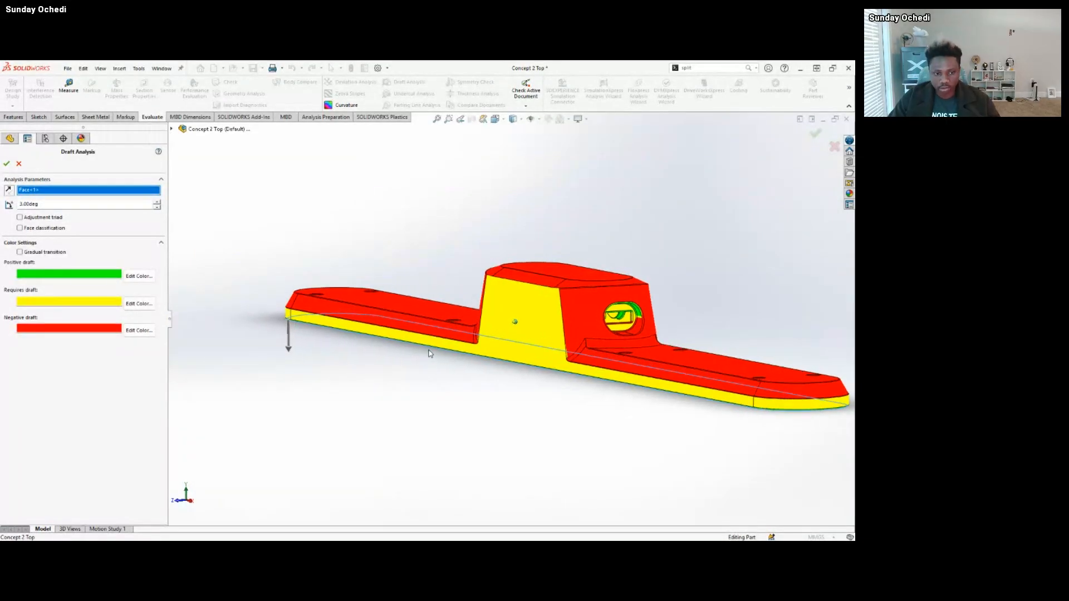
pyautogui.moveTo(428, 351); pyautogui.dragTo(430, 351, button='middle')
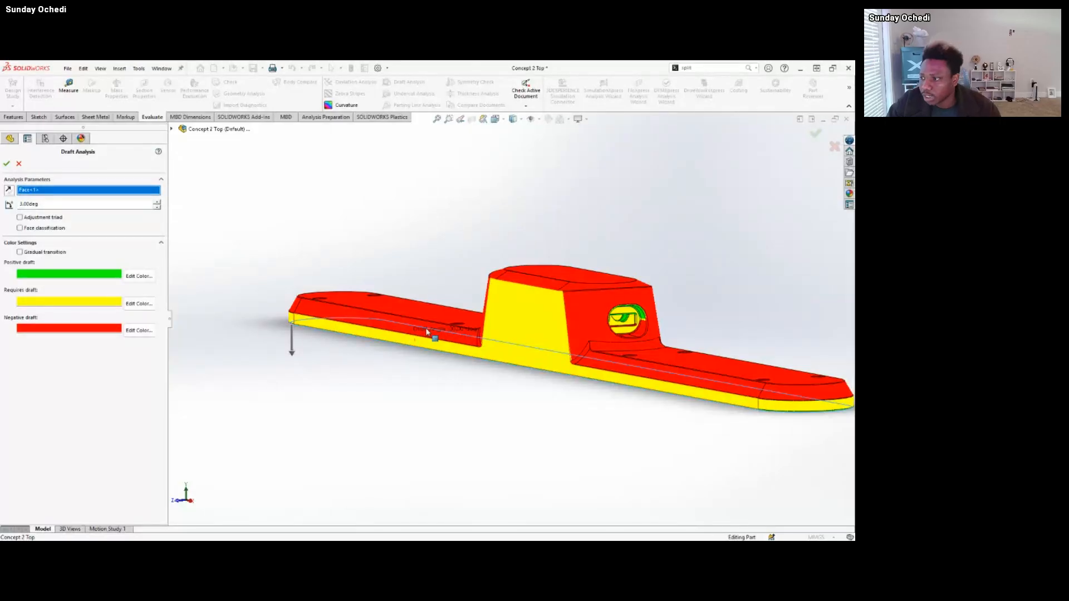
pyautogui.moveTo(526, 329)
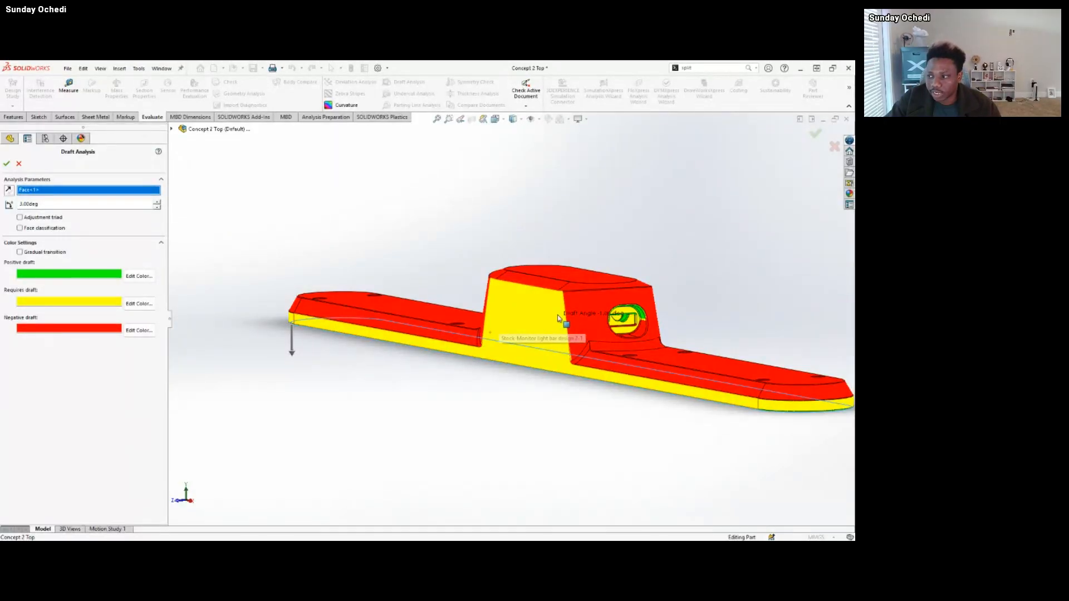
pyautogui.moveTo(550, 320); pyautogui.dragTo(440, 389, button='middle')
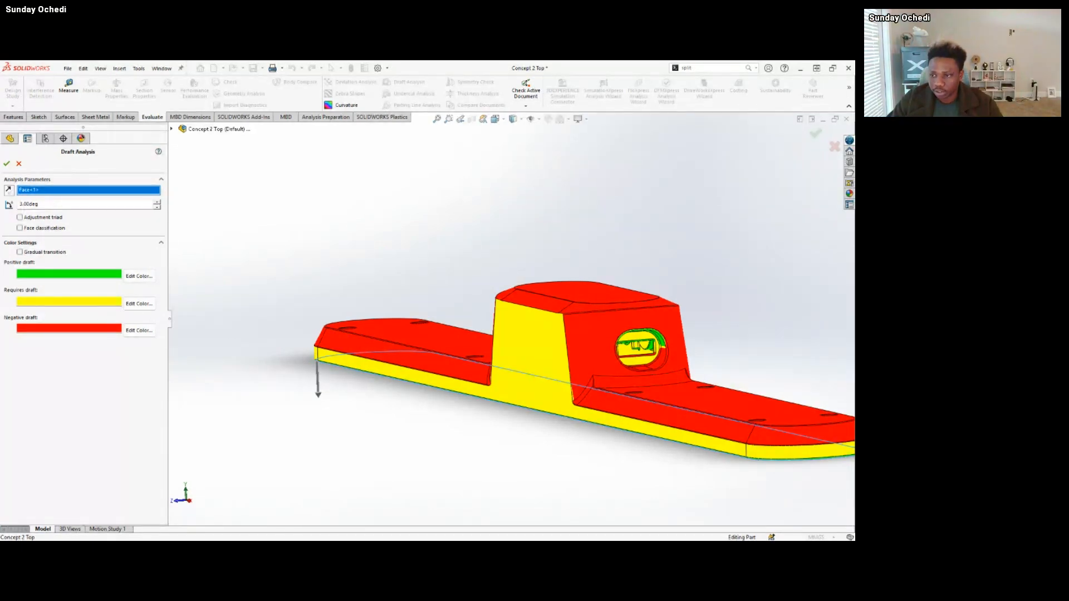
pyautogui.moveTo(375, 388); pyautogui.dragTo(367, 334, button='middle')
pyautogui.scroll(-5, 460, 442)
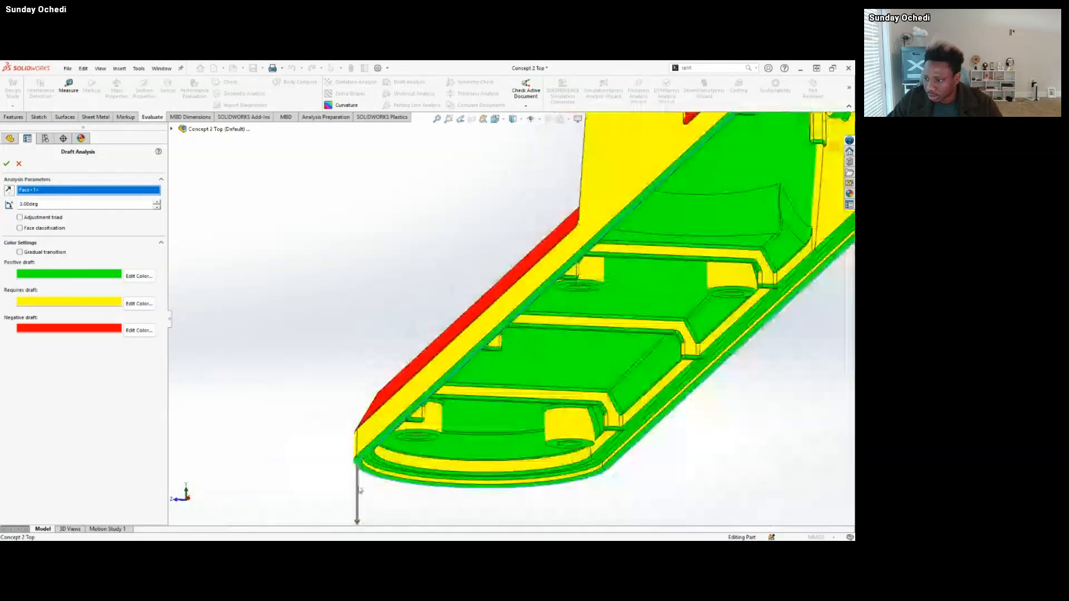
# Examine the 3-degree draft colours on the rim, outer walls, central housing and port, and across the ribbed underside.
pyautogui.moveTo(359, 467)
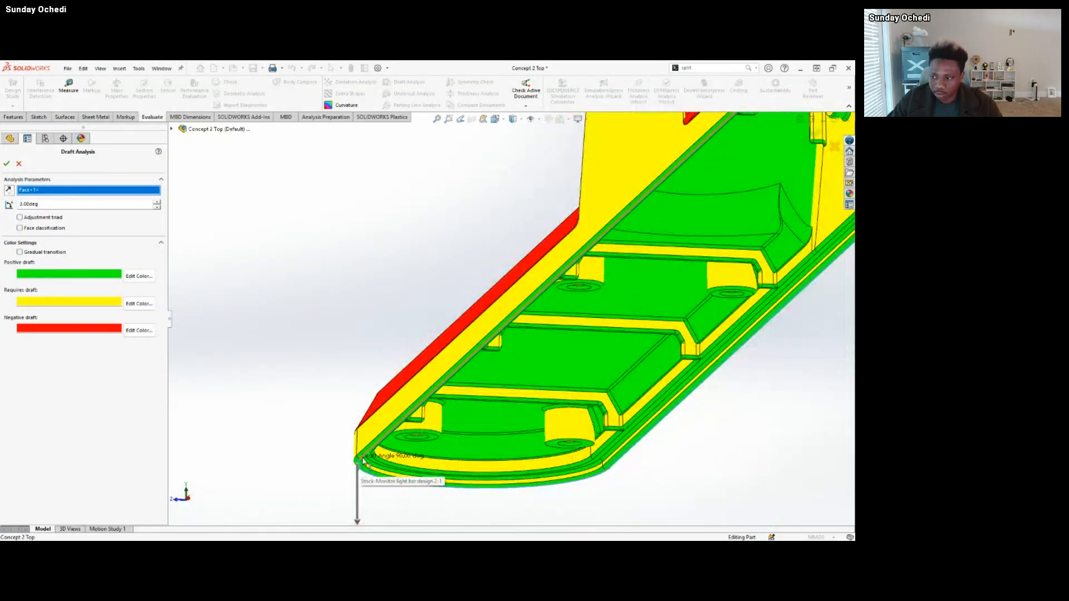
pyautogui.moveTo(359, 466); pyautogui.dragTo(408, 450, button='middle')
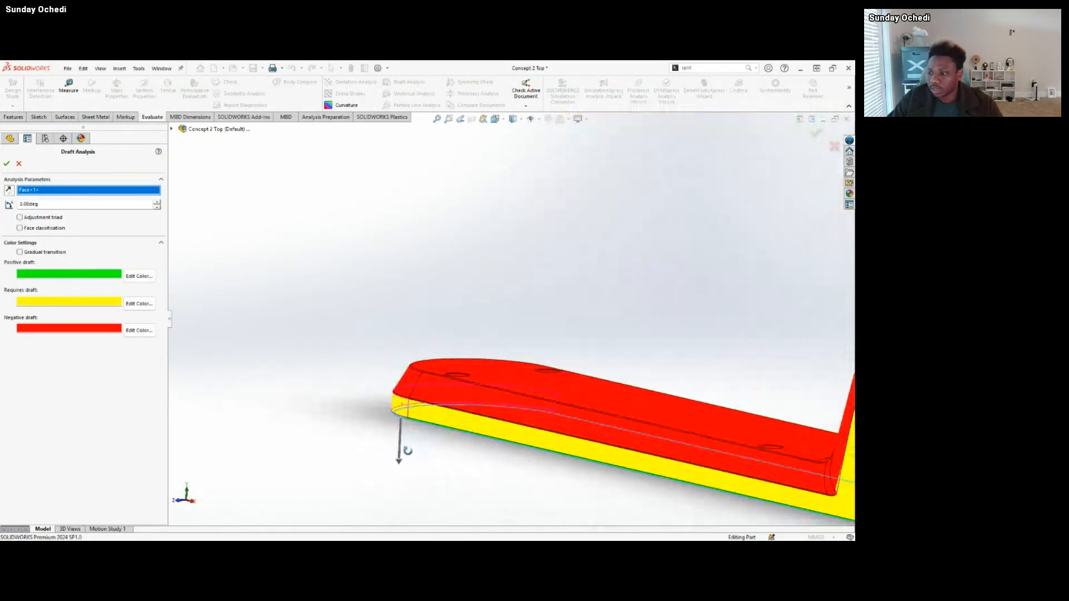
pyautogui.scroll(7, 509, 424)
pyautogui.scroll(-3, 716, 357)
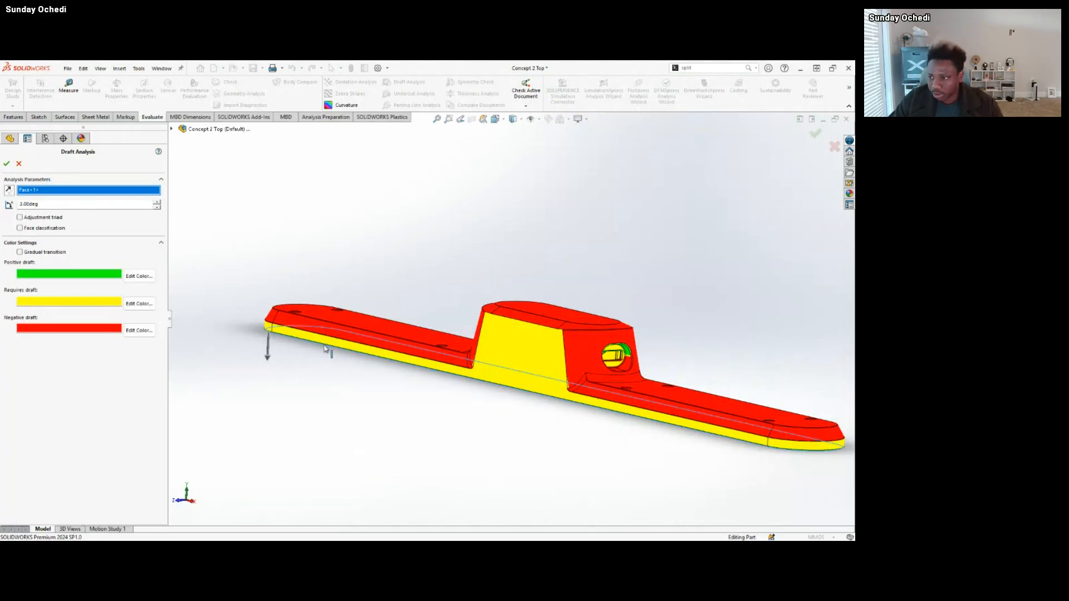
pyautogui.moveTo(600, 348)
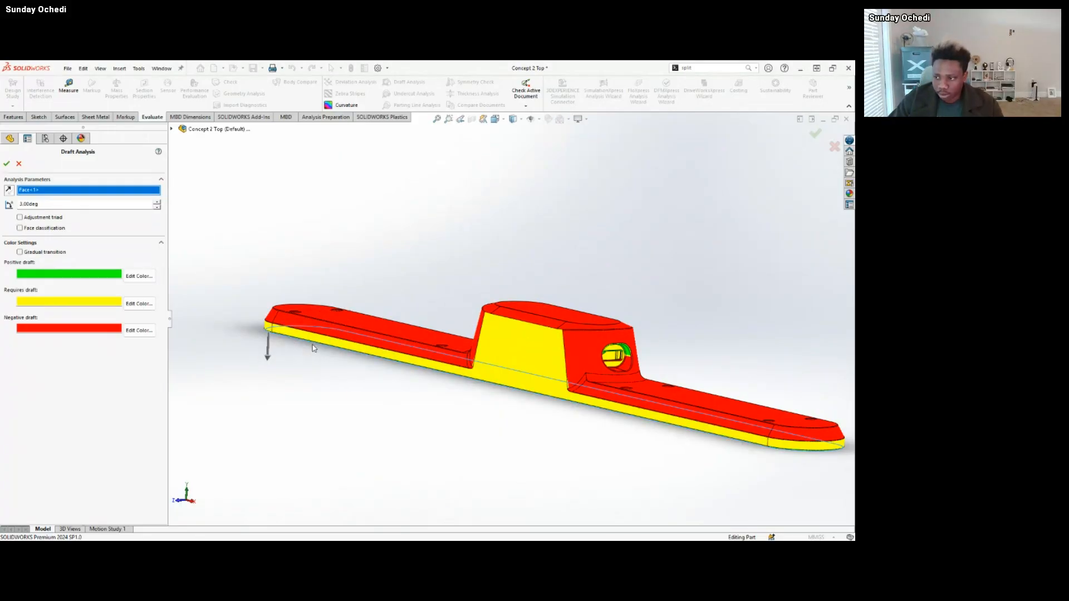
pyautogui.moveTo(364, 396); pyautogui.dragTo(443, 274, button='middle')
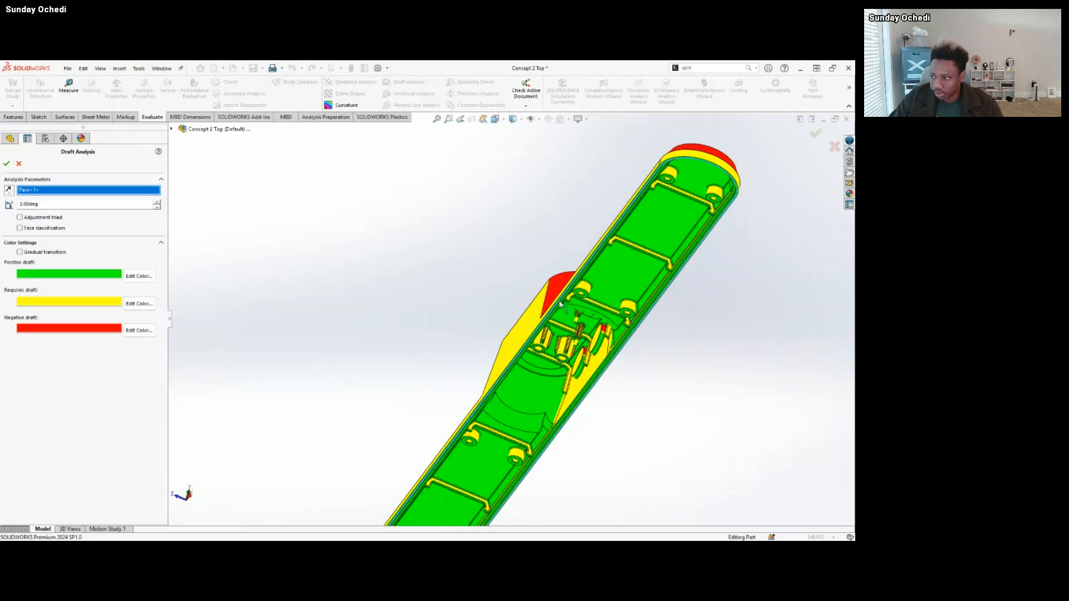
pyautogui.moveTo(557, 372)
pyautogui.mouseDown(button='middle')
pyautogui.moveTo(556, 362)
pyautogui.moveTo(539, 420)
pyautogui.moveTo(560, 388)
pyautogui.mouseUp(button='middle')
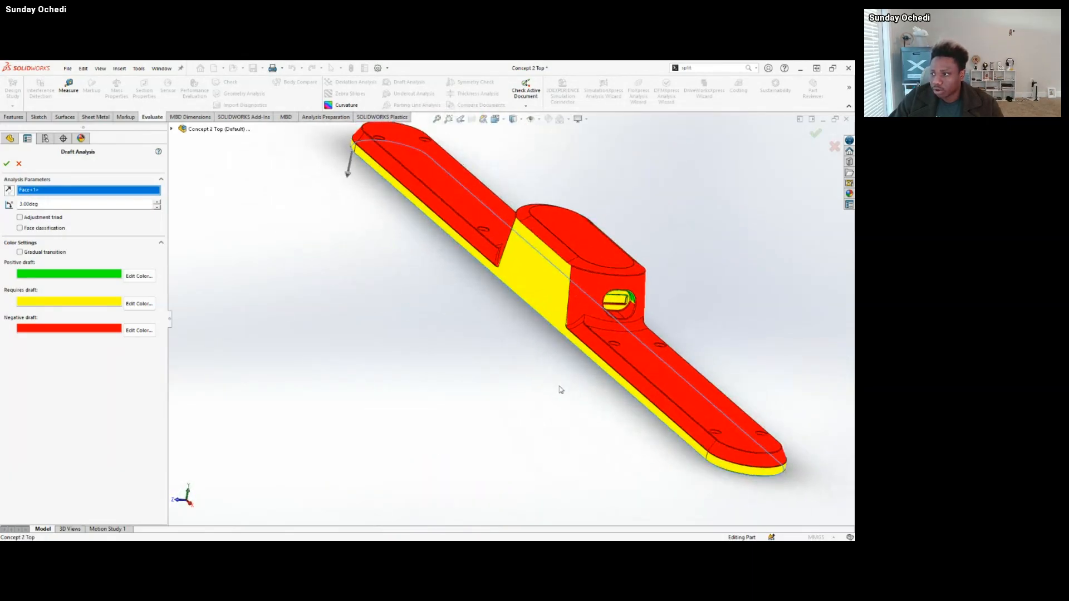
pyautogui.scroll(2, 598, 233)
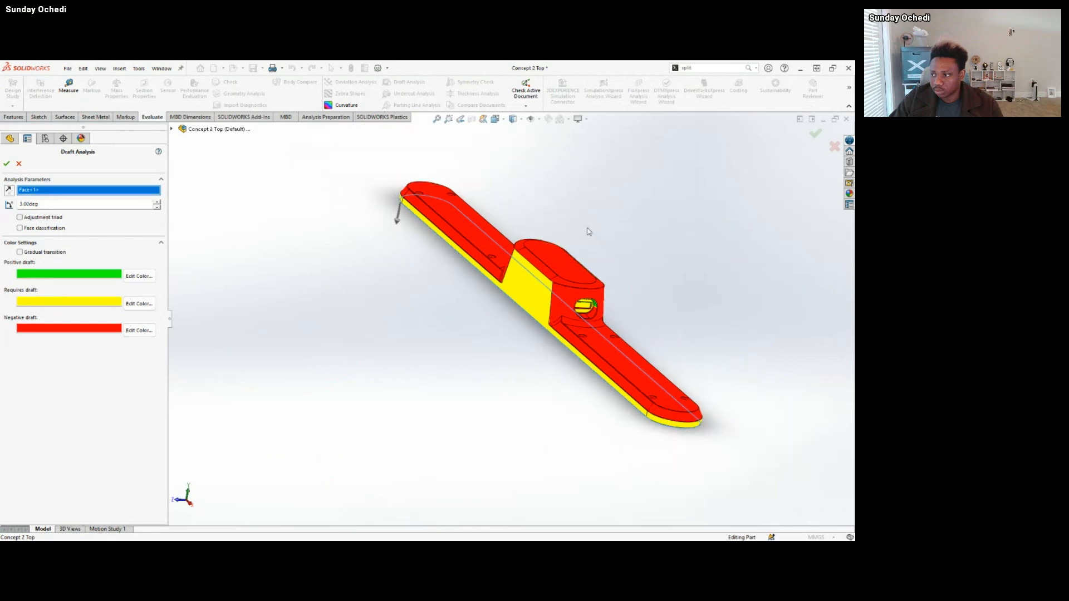
pyautogui.scroll(-2, 585, 234)
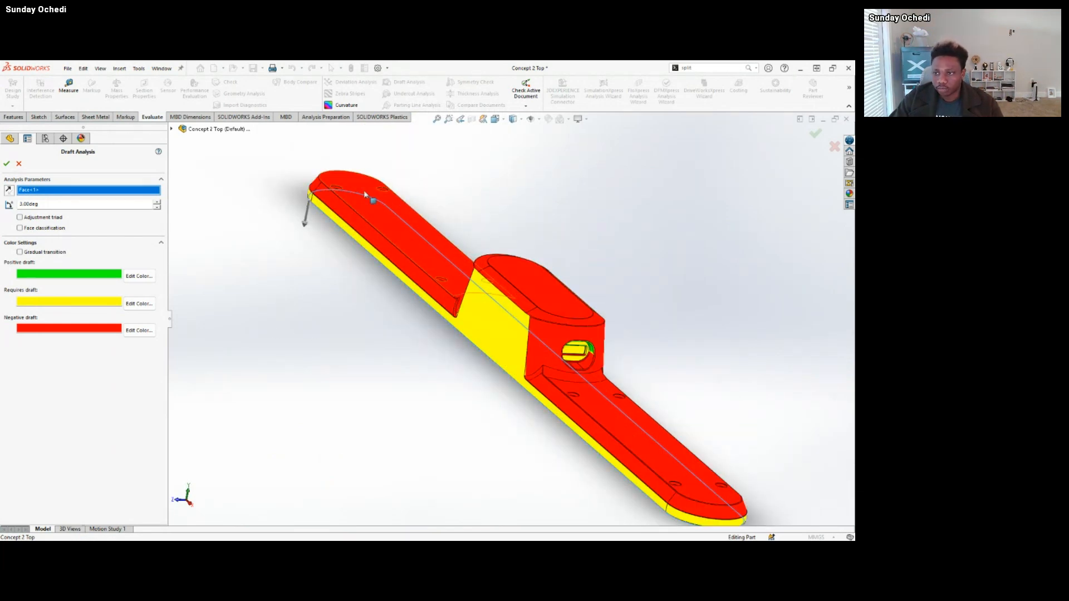
pyautogui.scroll(-2, 563, 339)
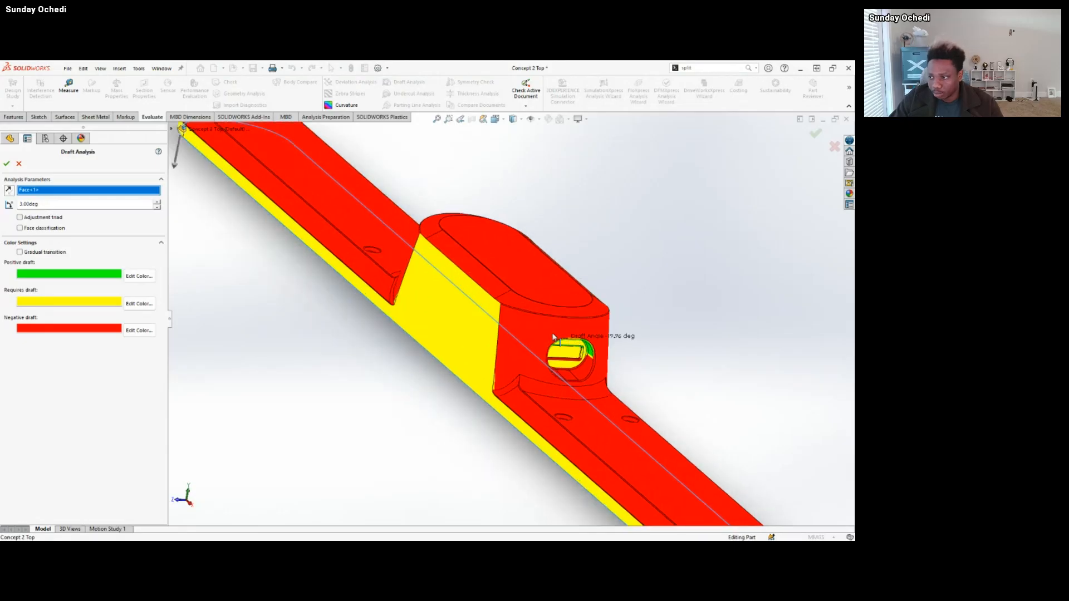
# Set the Draft Analysis angle to 0.5 degrees and check the outer walls and the underside.
pyautogui.moveTo(501, 317)
pyautogui.mouseDown(button='middle')
pyautogui.moveTo(476, 260)
pyautogui.moveTo(516, 288)
pyautogui.moveTo(515, 306)
pyautogui.mouseUp(button='middle')
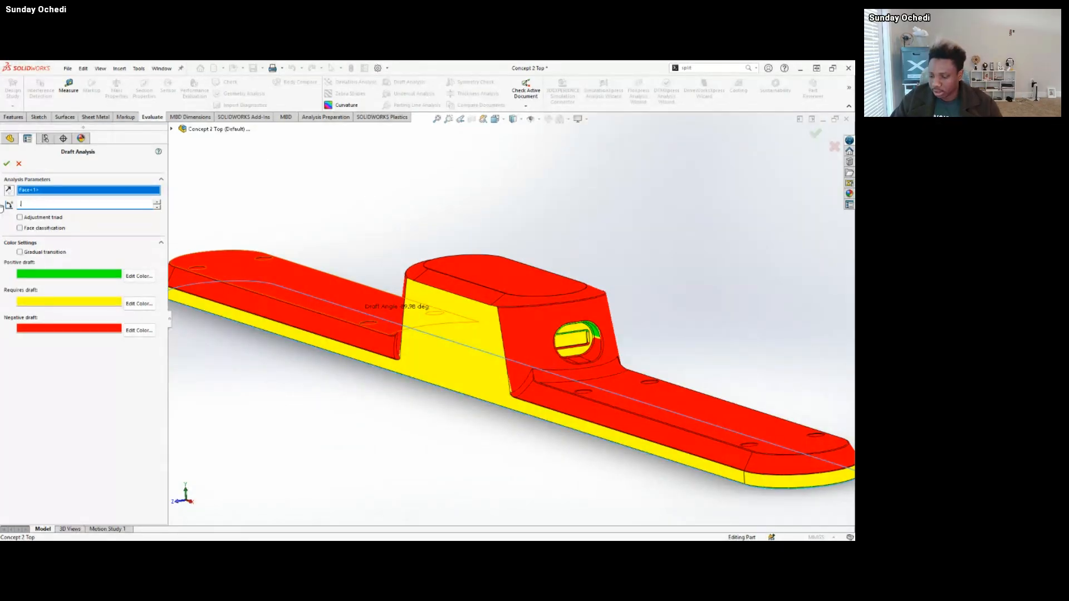
pyautogui.write('0.5')
pyautogui.press('Return')
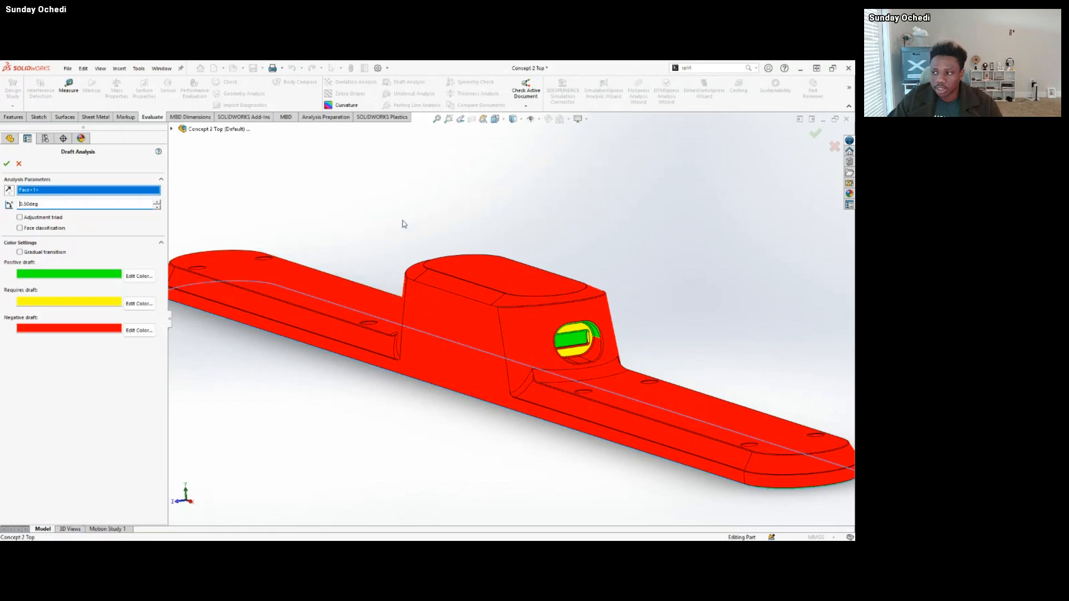
pyautogui.scroll(2, 393, 282)
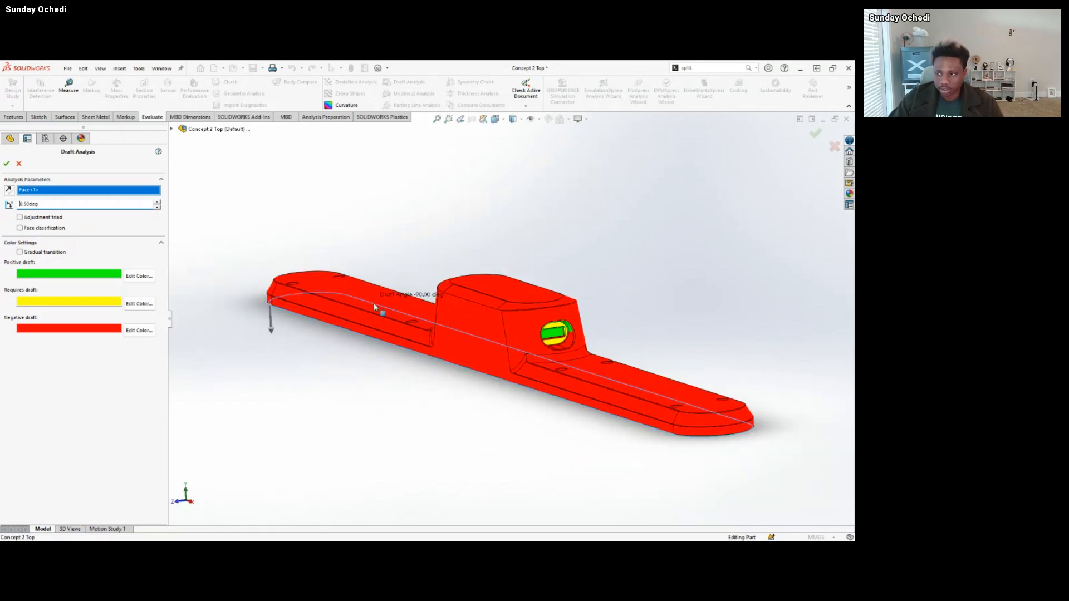
pyautogui.moveTo(374, 305); pyautogui.dragTo(376, 246, button='middle')
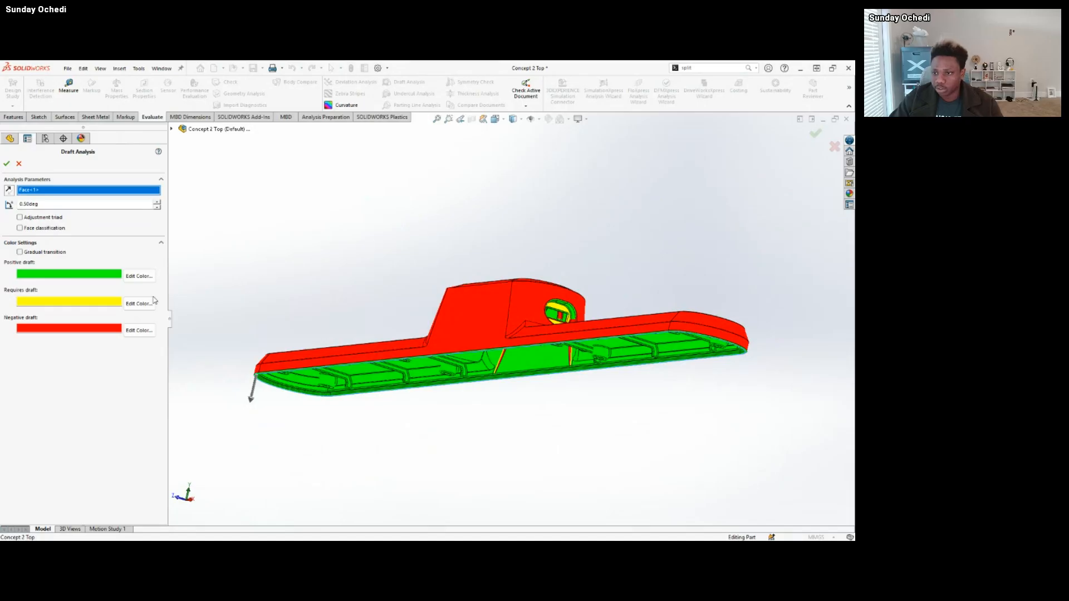
# Reverse the direction of pull in the Draft Analysis and check the outer faces along the whole bar.
pyautogui.moveTo(362, 380); pyautogui.dragTo(337, 400, button='middle')
pyautogui.click(9, 191)
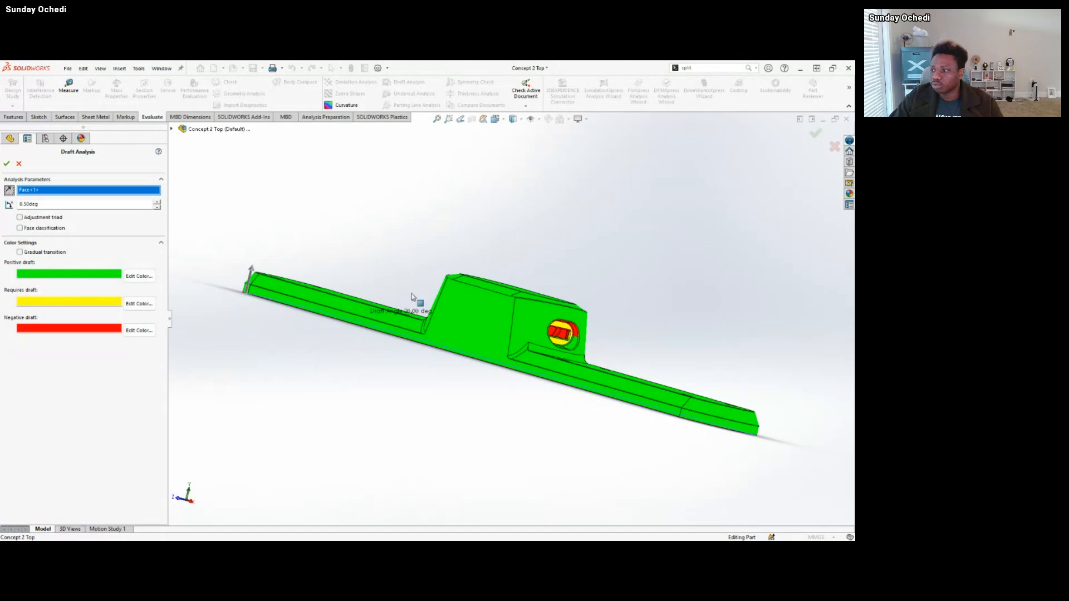
pyautogui.moveTo(453, 254); pyautogui.dragTo(509, 277, button='middle')
pyautogui.scroll(5, 553, 331)
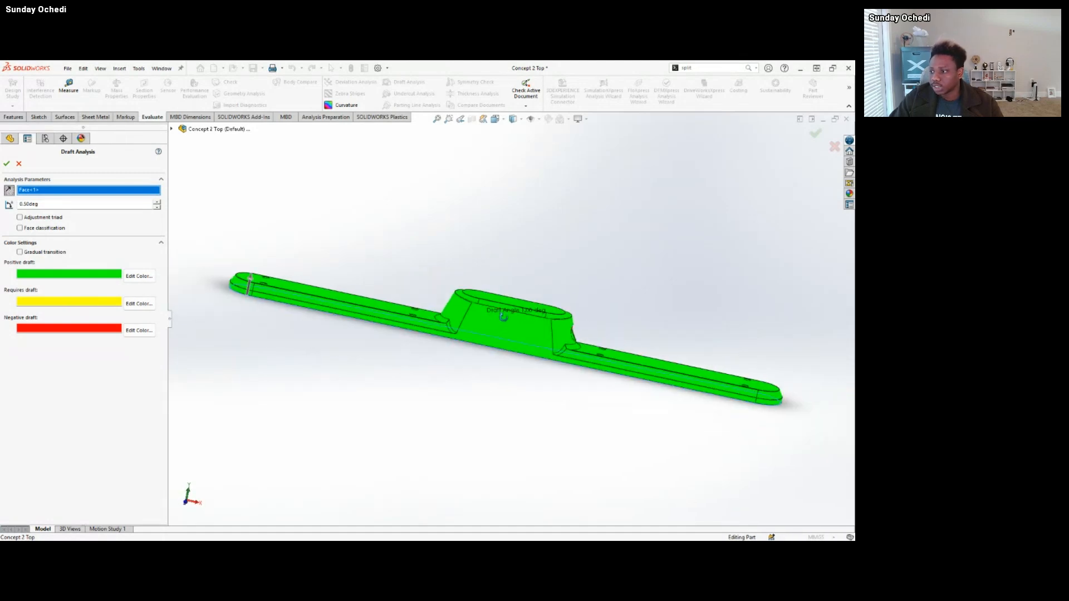
pyautogui.moveTo(553, 331); pyautogui.dragTo(371, 374, button='middle')
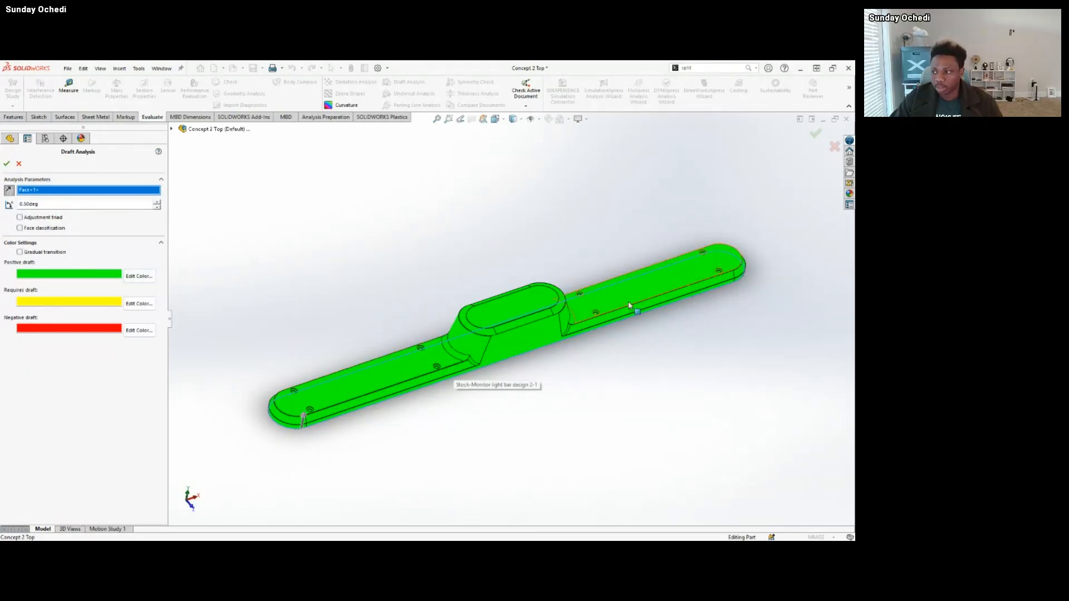
# Examine the draft colours inside the two round holes in the central housing's long wall and around the port.
pyautogui.moveTo(619, 310); pyautogui.dragTo(515, 306, button='middle')
pyautogui.scroll(-8, 514, 307)
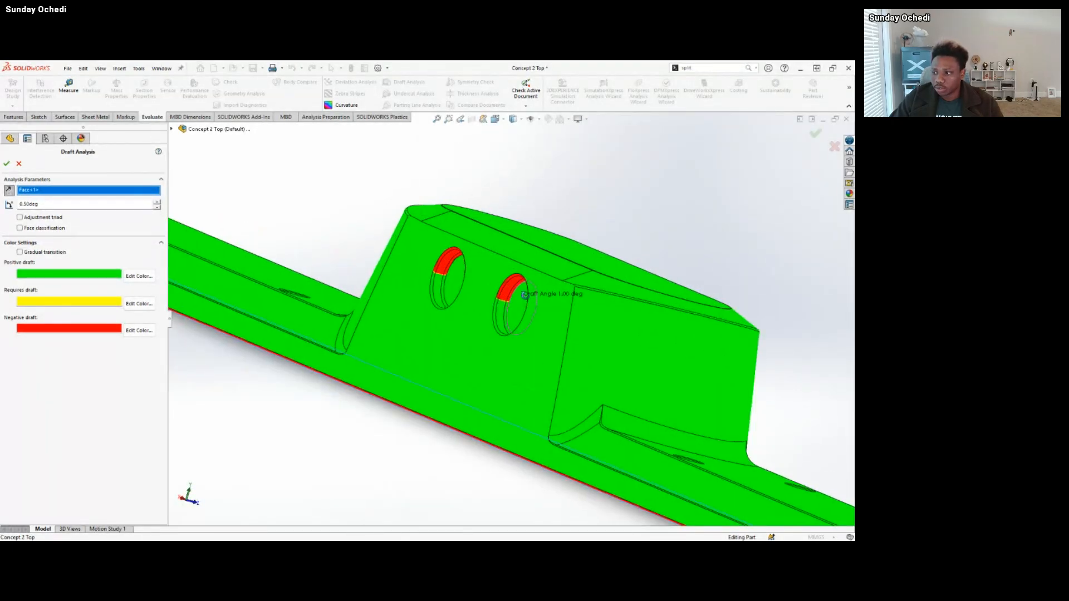
pyautogui.scroll(-5, 508, 284)
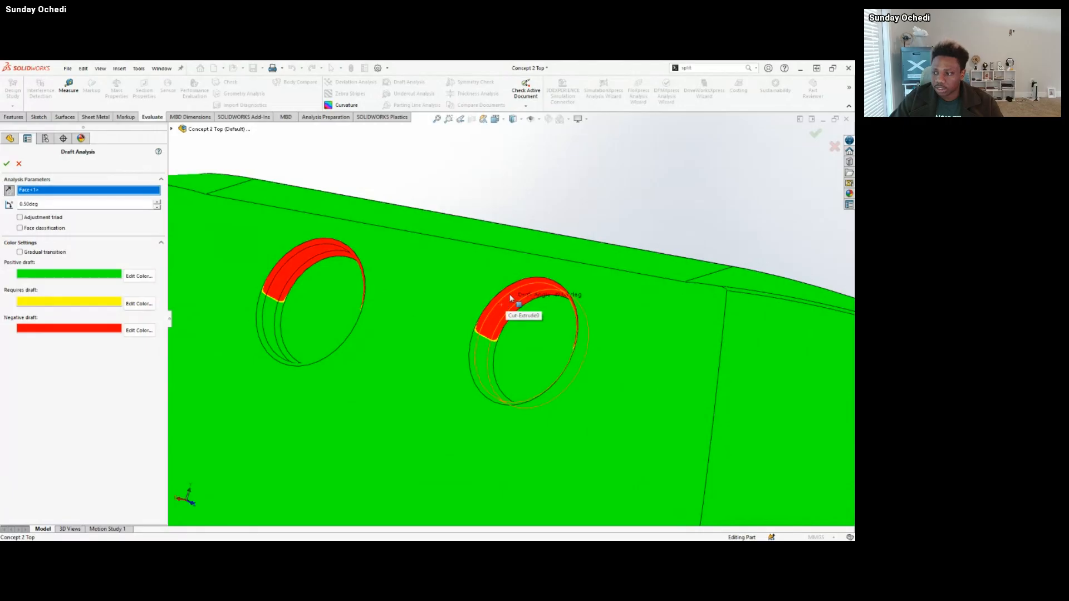
pyautogui.scroll(6, 513, 311)
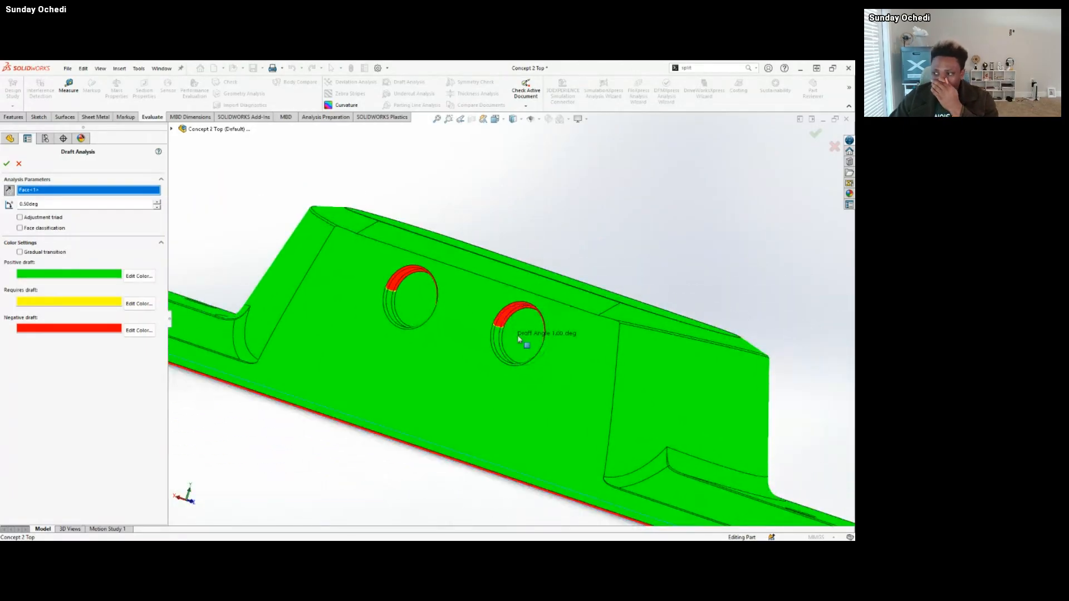
pyautogui.scroll(-3, 508, 341)
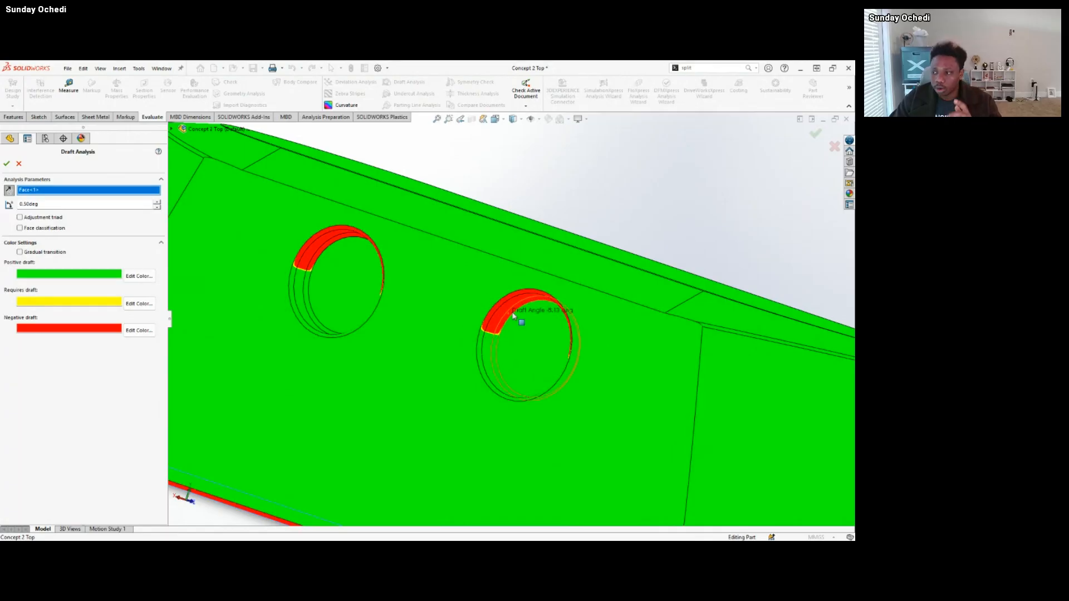
pyautogui.scroll(4, 511, 326)
pyautogui.moveTo(471, 308); pyautogui.dragTo(528, 372, button='middle')
pyautogui.scroll(5, 523, 369)
pyautogui.scroll(2, 421, 341)
pyautogui.moveTo(361, 340); pyautogui.dragTo(422, 353, button='middle')
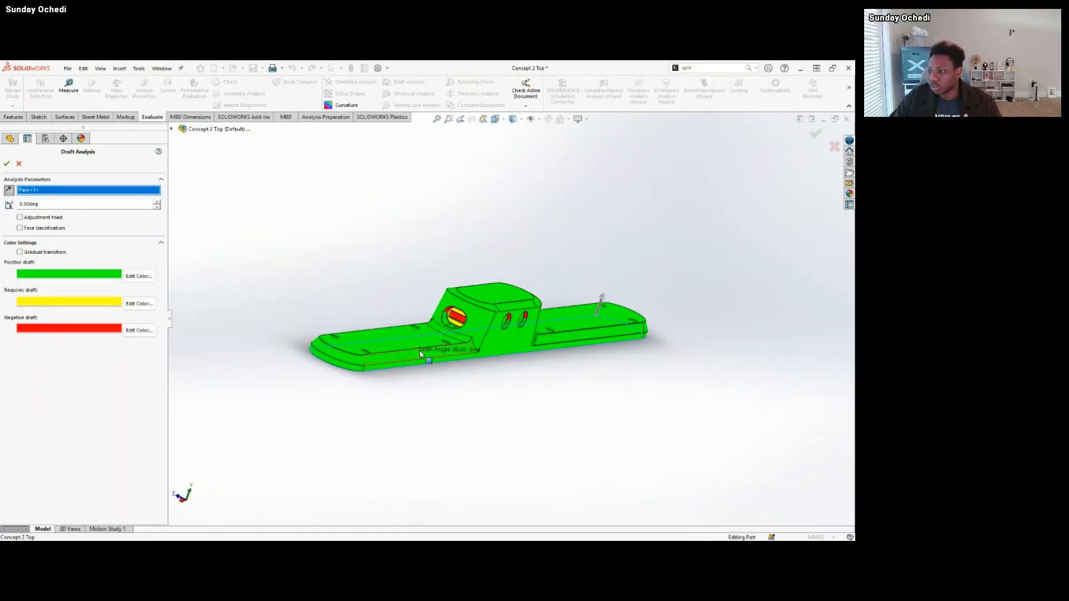
# Compare the draft colours of the countersunk screw holes from the outer face and from the ribbed underside.
pyautogui.moveTo(523, 329); pyautogui.dragTo(329, 258, button='middle')
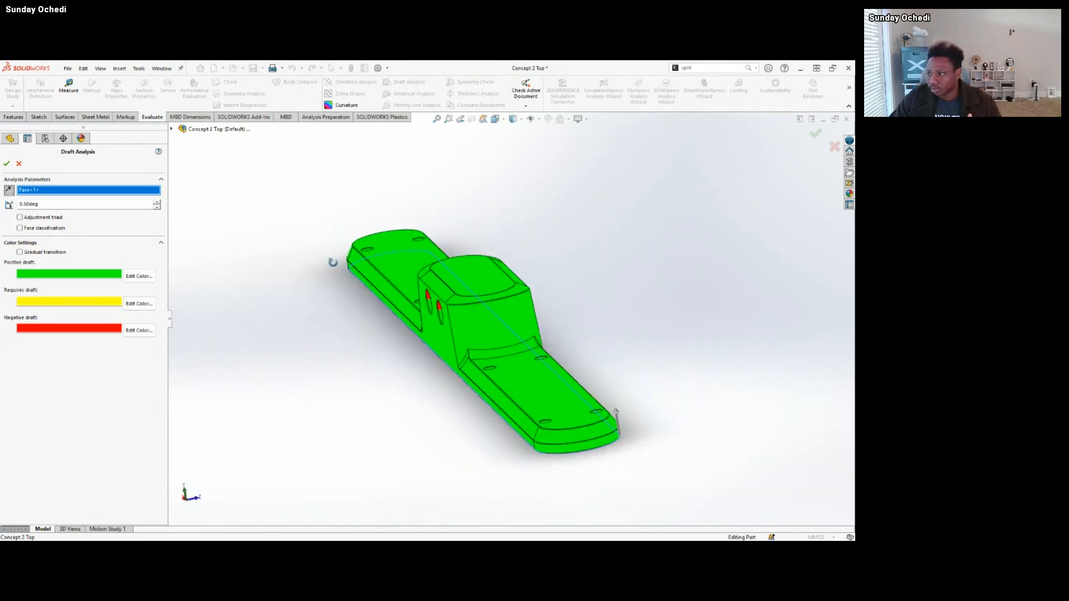
pyautogui.moveTo(502, 292); pyautogui.dragTo(358, 256, button='middle')
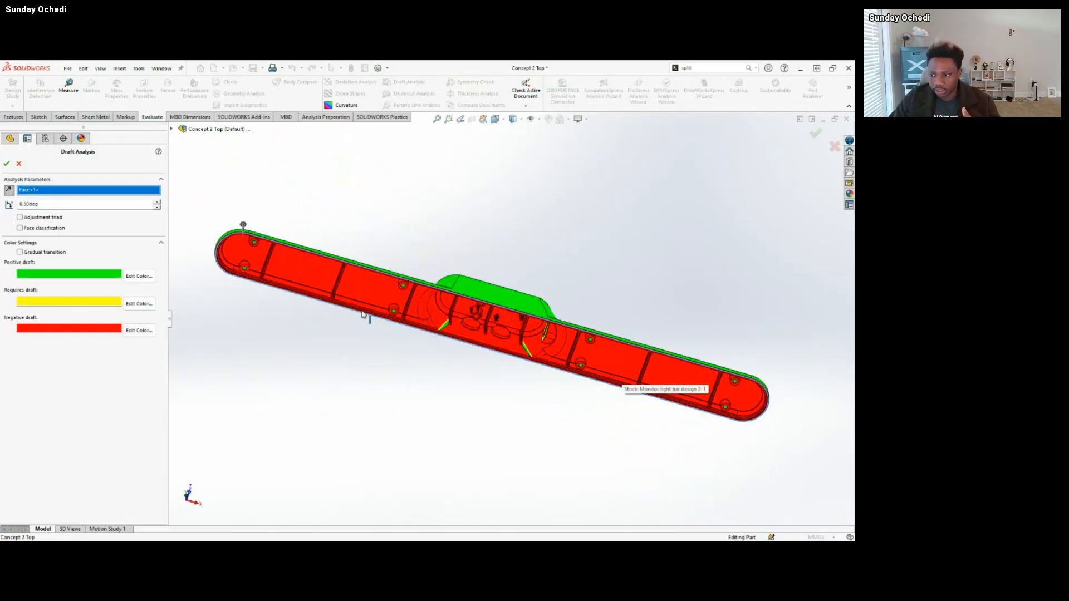
pyautogui.scroll(-10, 363, 315)
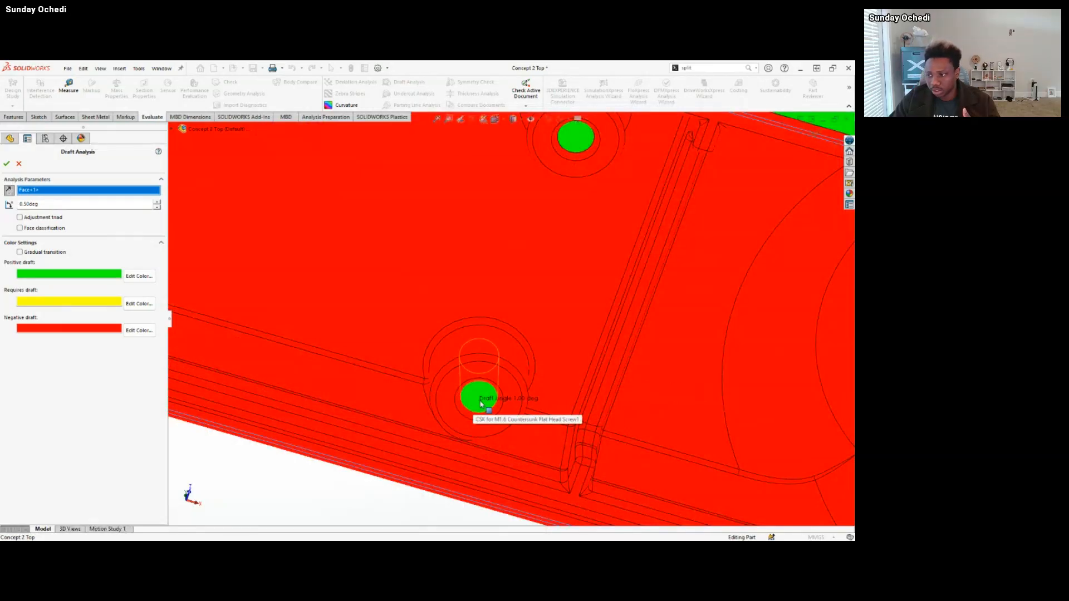
pyautogui.moveTo(481, 405); pyautogui.dragTo(408, 319, button='middle')
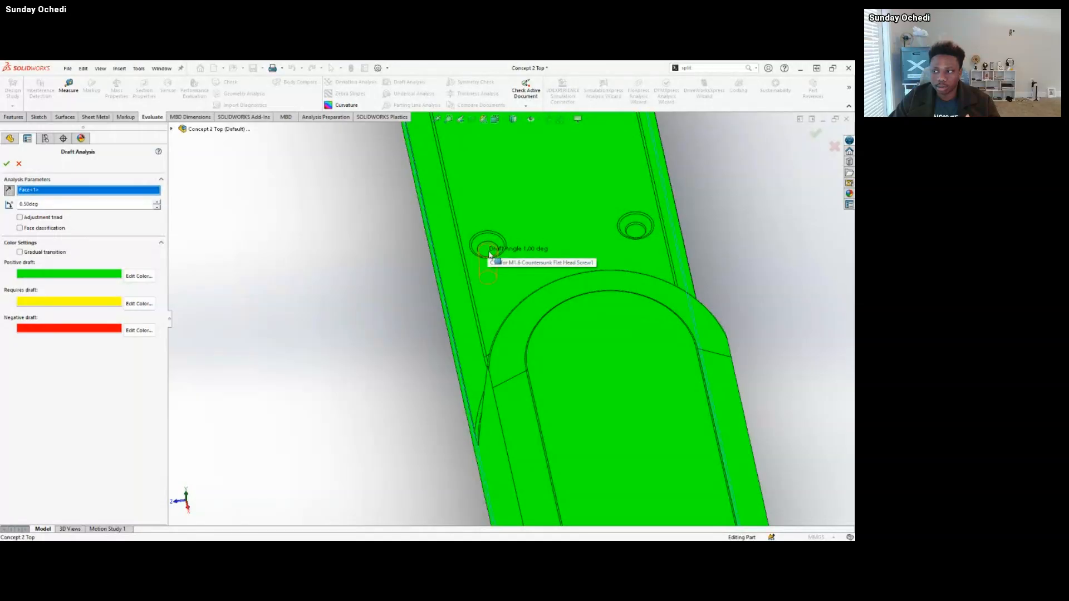
pyautogui.moveTo(488, 258); pyautogui.dragTo(515, 245, button='middle')
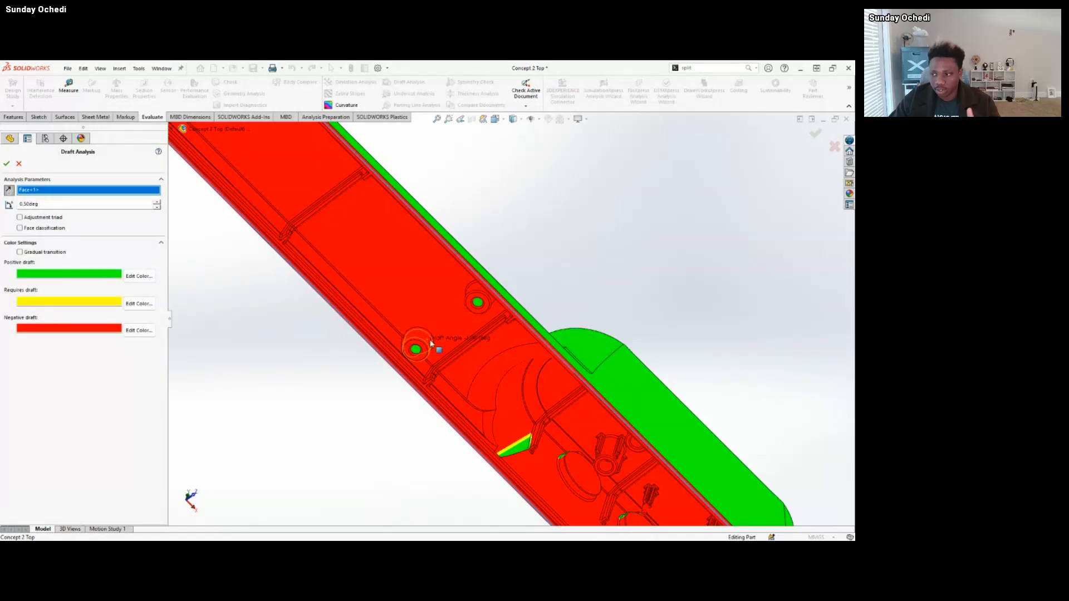
pyautogui.scroll(3, 370, 290)
# Reverse the direction of pull again and examine the underside's ribs, screw bosses and screw holes.
pyautogui.click(10, 192)
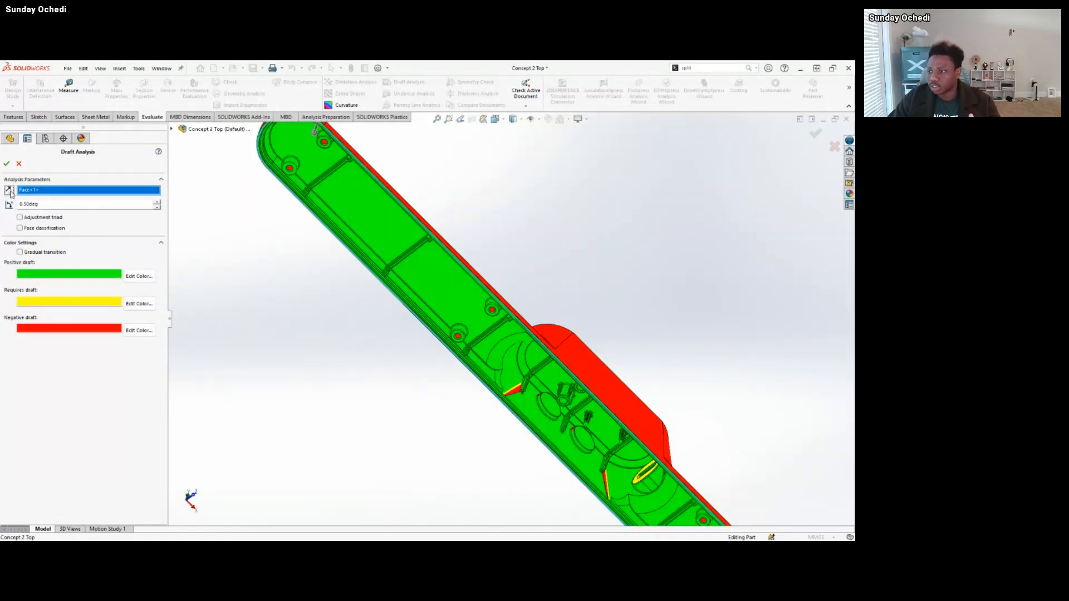
pyautogui.scroll(2, 484, 255)
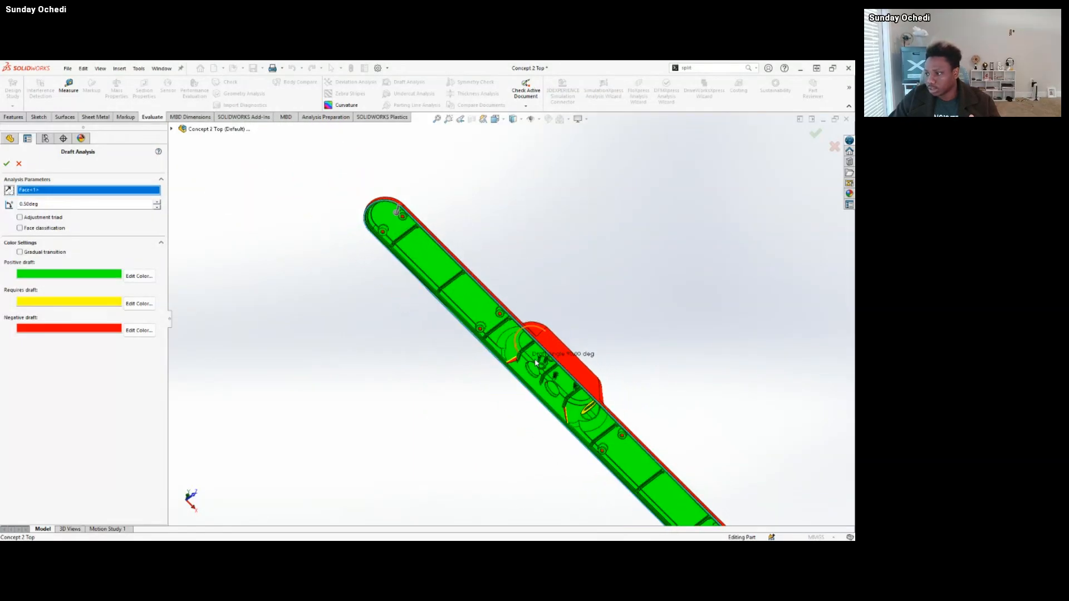
pyautogui.scroll(-2, 625, 455)
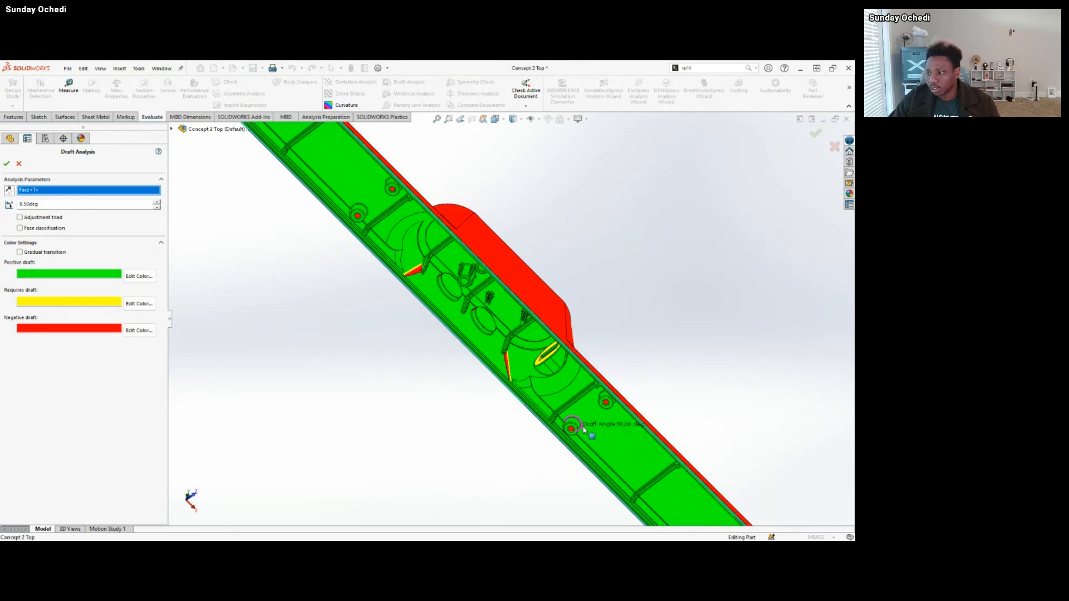
pyautogui.scroll(-3, 568, 429)
pyautogui.moveTo(627, 425); pyautogui.dragTo(616, 452, button='middle')
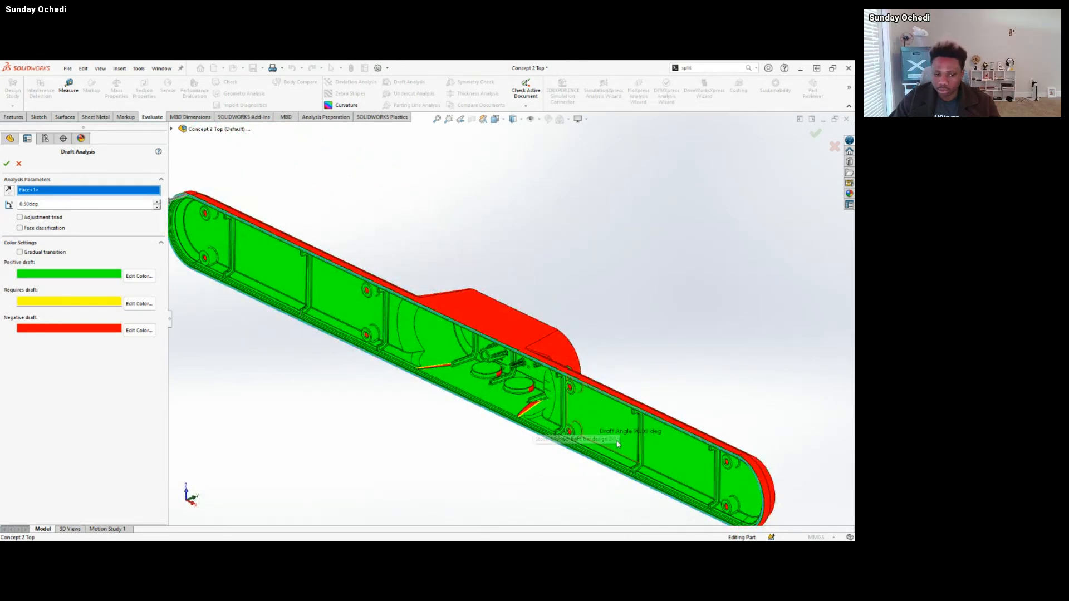
pyautogui.scroll(-4, 557, 423)
pyautogui.scroll(-1, 559, 421)
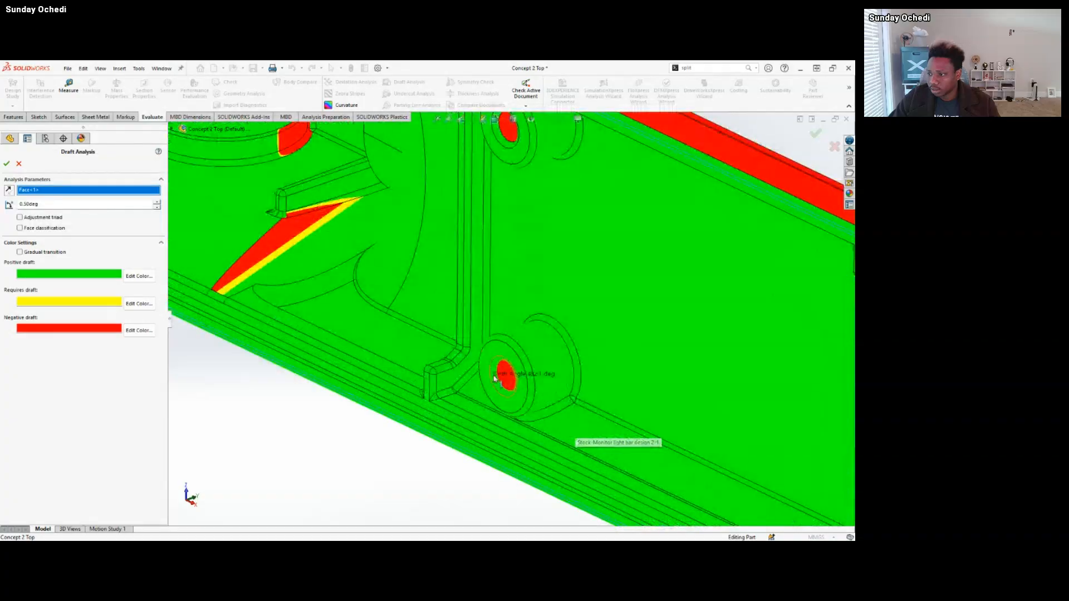
pyautogui.scroll(5, 535, 384)
pyautogui.scroll(4, 370, 302)
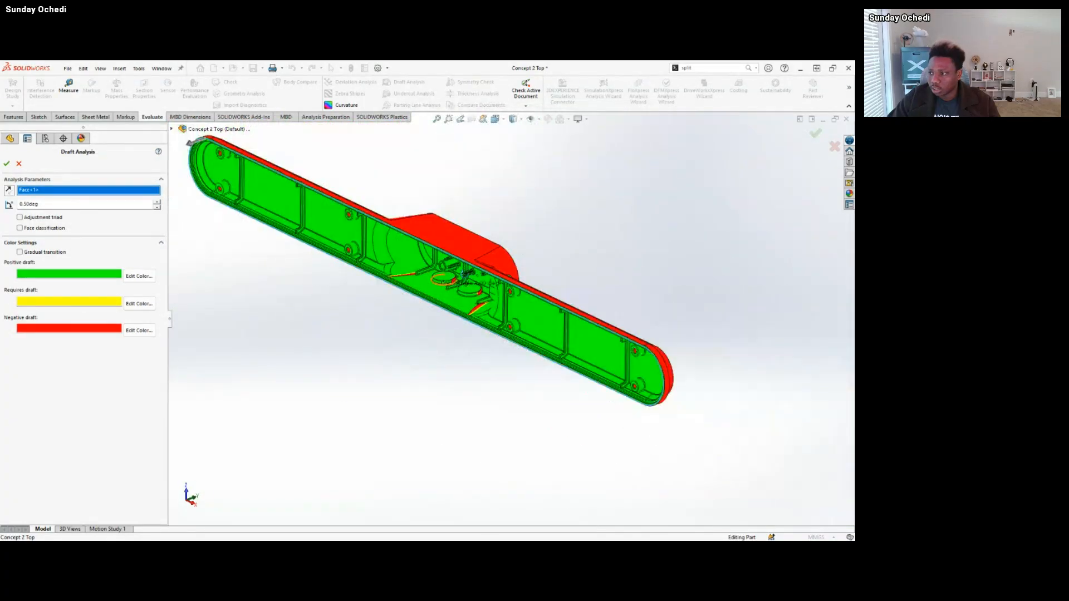
# Examine the draft on the housing's interior details, the two round holes and the port from inside and outside.
pyautogui.moveTo(440, 290); pyautogui.dragTo(501, 313, button='middle')
pyautogui.scroll(-5, 499, 303)
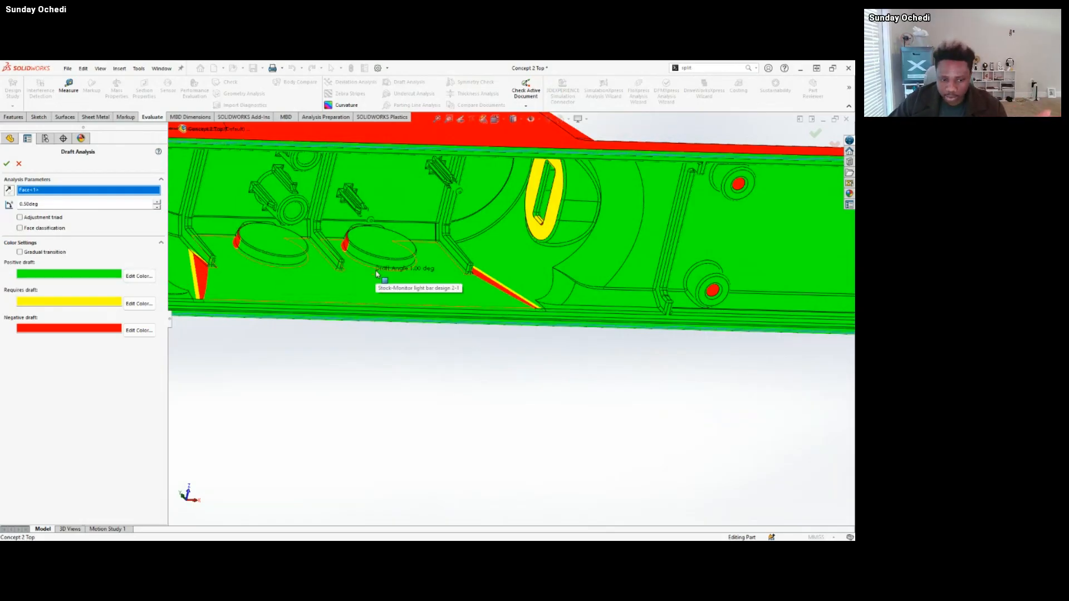
pyautogui.scroll(5, 420, 269)
pyautogui.scroll(1, 420, 269)
pyautogui.moveTo(420, 270); pyautogui.dragTo(585, 217, button='middle')
pyautogui.scroll(-2, 402, 316)
pyautogui.scroll(-3, 454, 284)
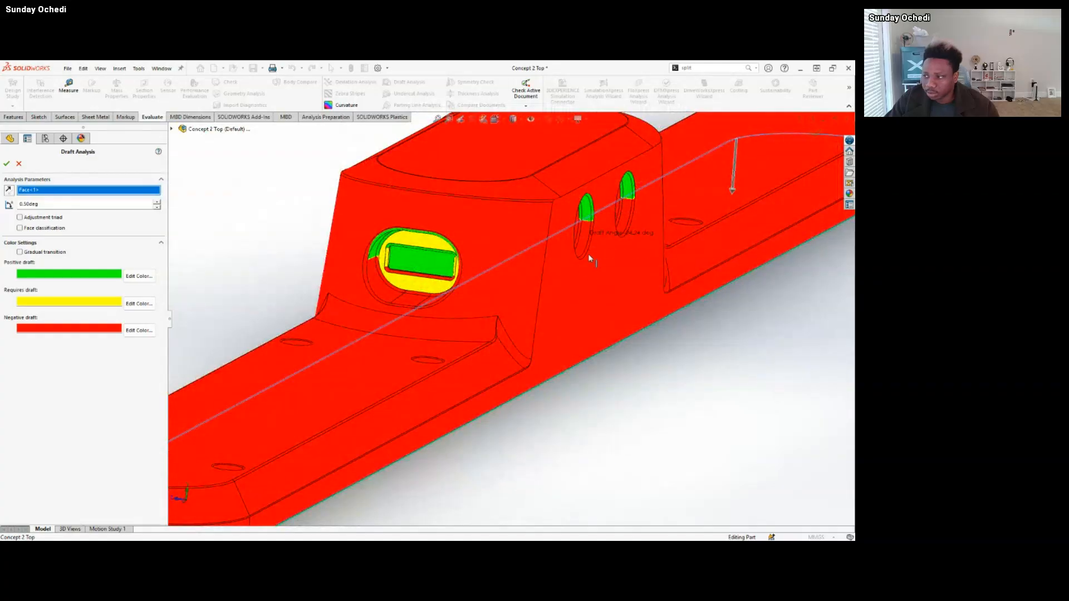
pyautogui.scroll(3, 588, 254)
pyautogui.moveTo(581, 267); pyautogui.dragTo(398, 277, button='middle')
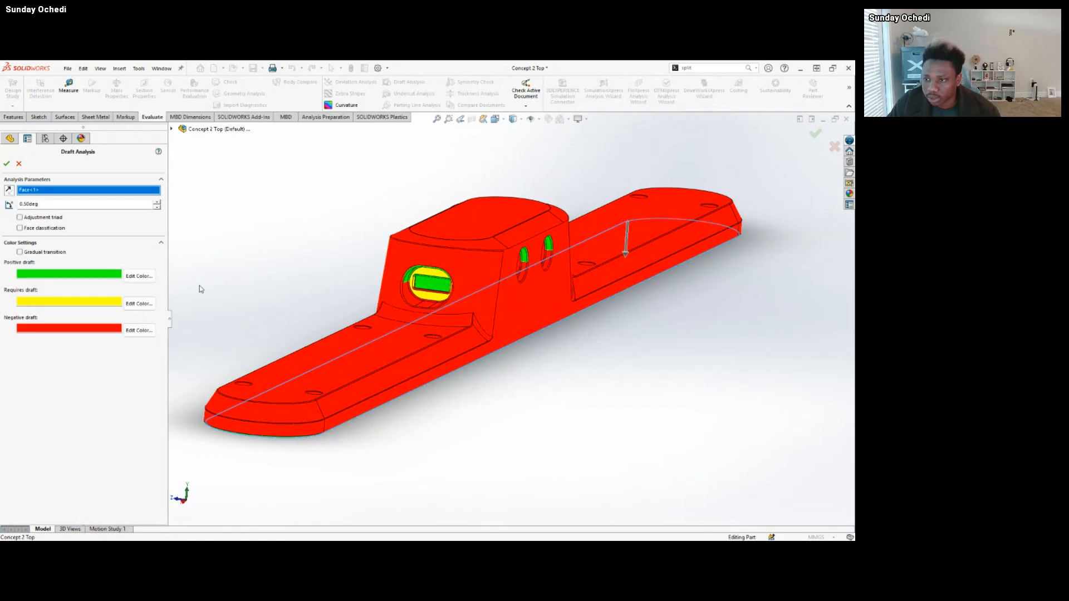
# Replace the pull direction with the central housing's flat long wall and examine the draft in its two round holes.
pyautogui.rightClick(82, 193)
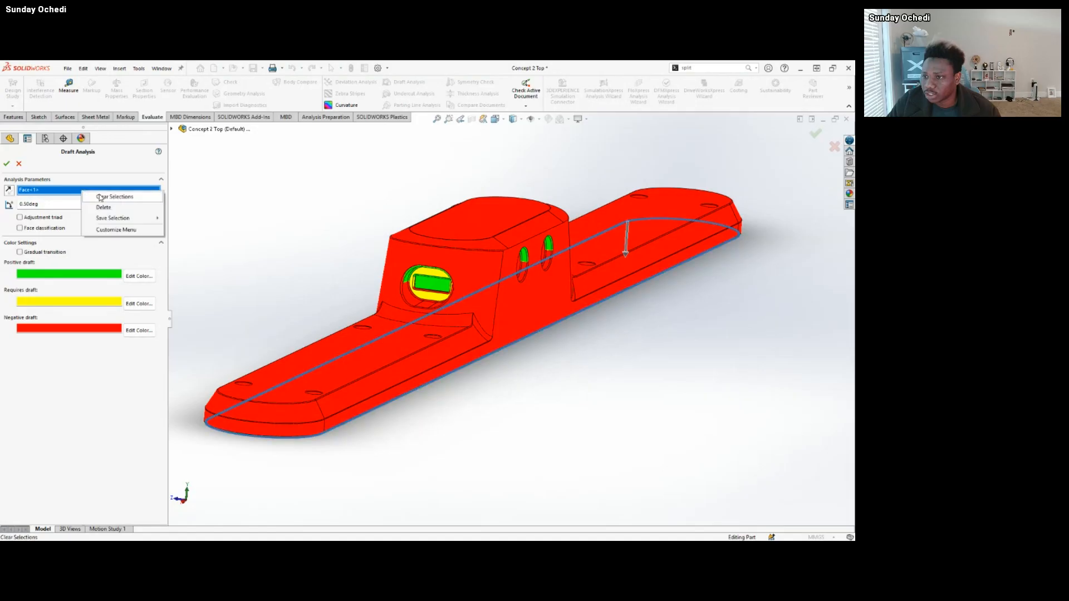
pyautogui.click(109, 209)
pyautogui.click(524, 291)
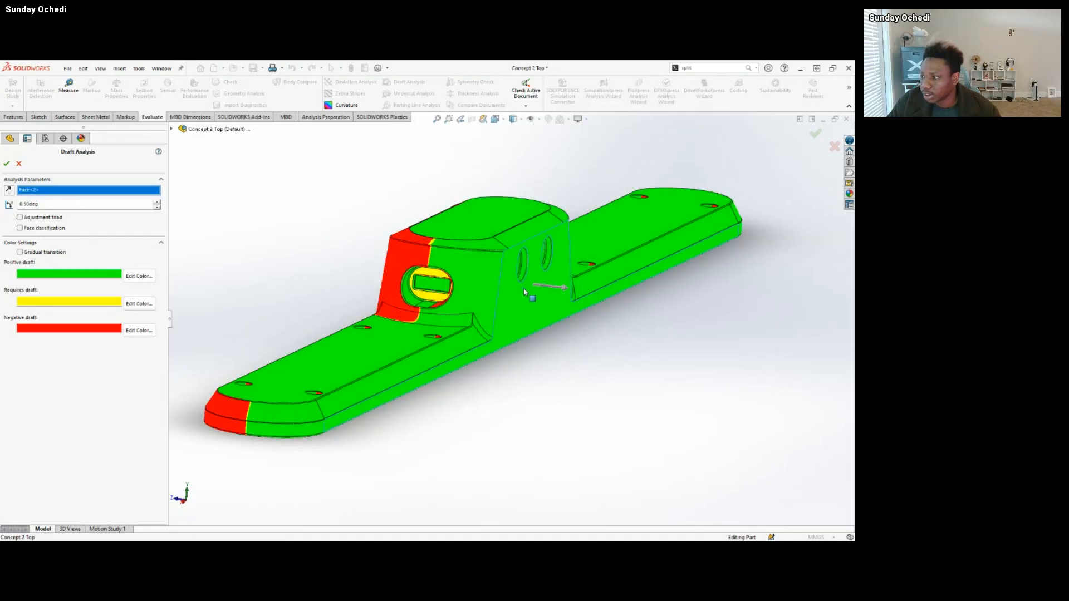
pyautogui.moveTo(530, 295); pyautogui.dragTo(449, 310, button='middle')
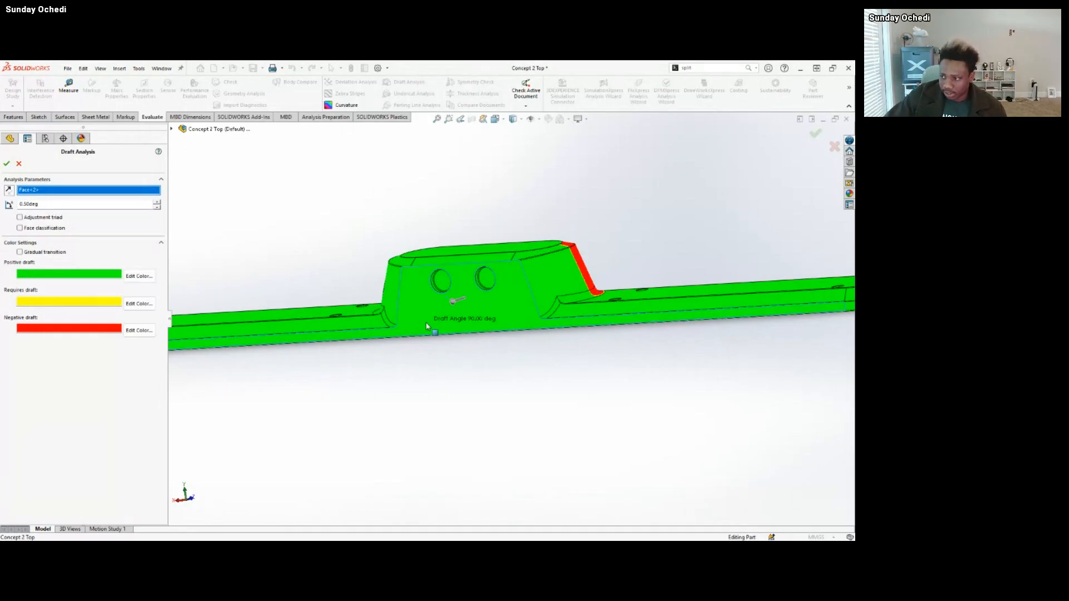
pyautogui.moveTo(508, 275); pyautogui.dragTo(457, 294, button='middle')
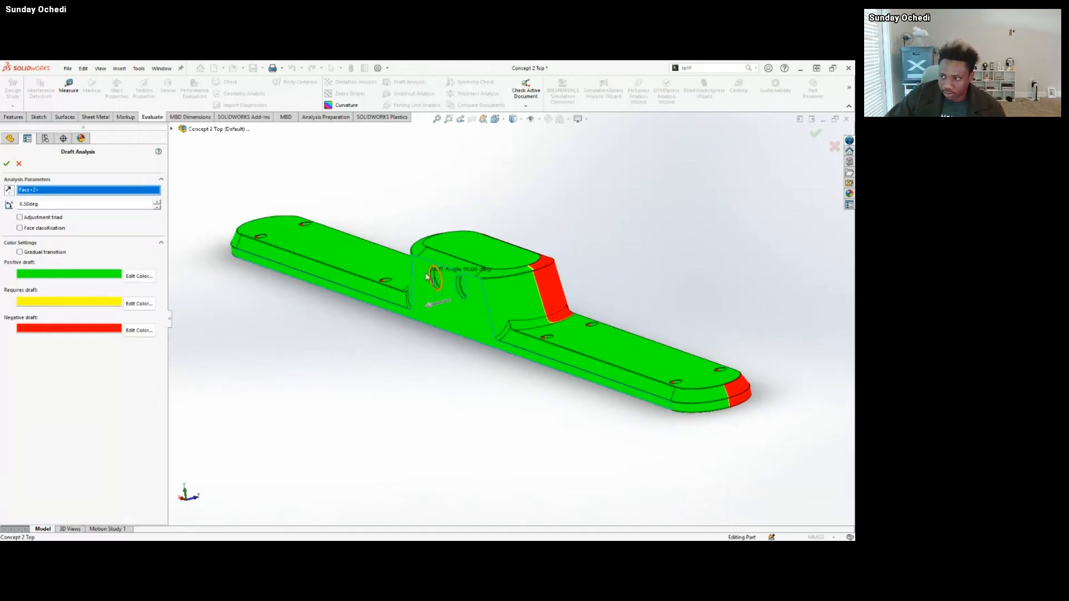
pyautogui.scroll(-3, 470, 292)
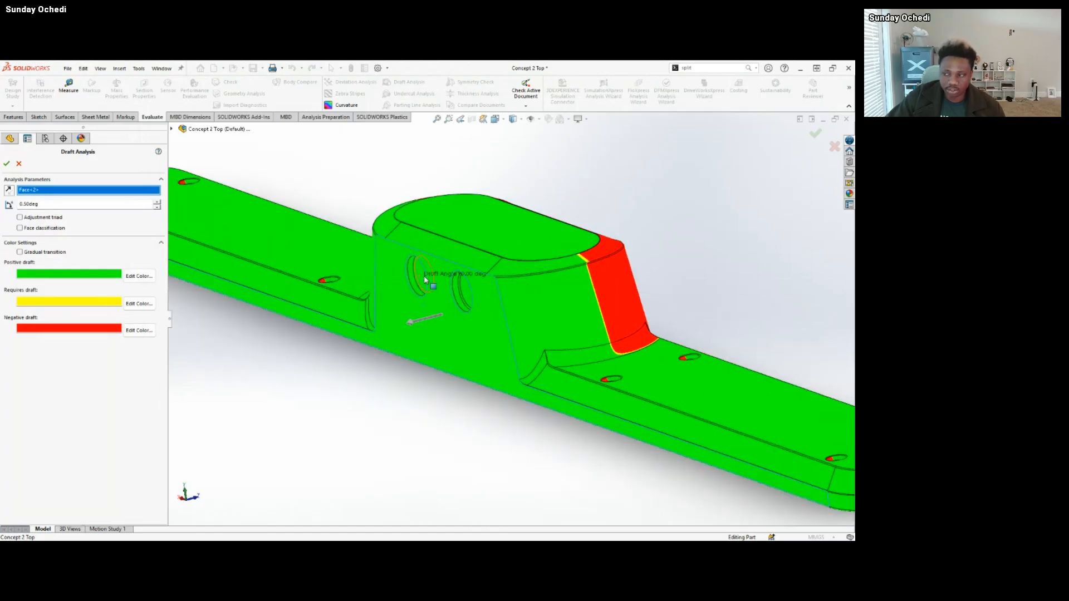
pyautogui.moveTo(424, 279); pyautogui.dragTo(440, 301, button='middle')
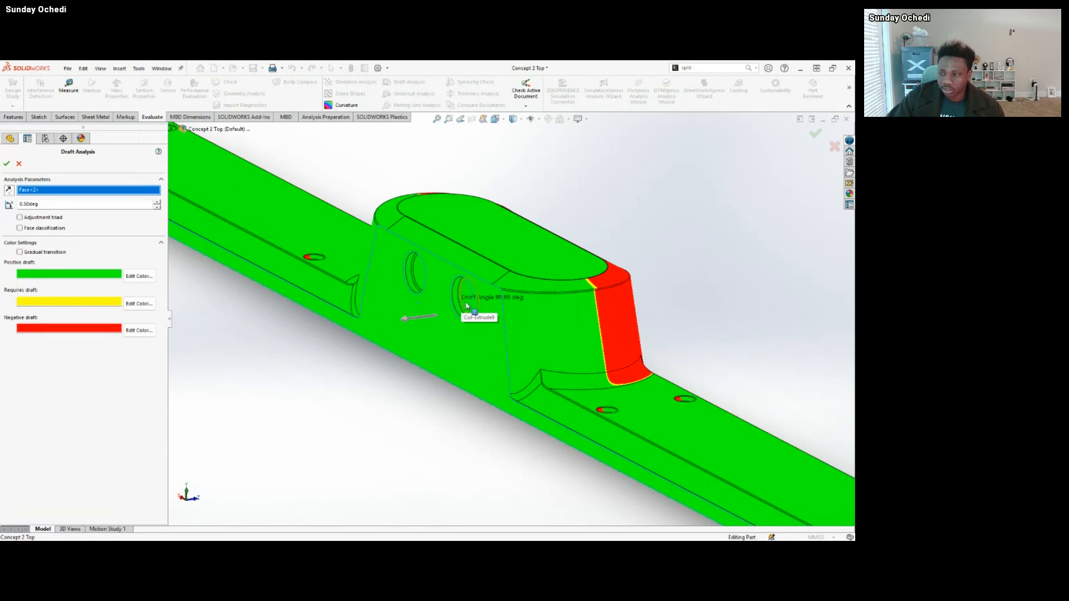
pyautogui.press('f')
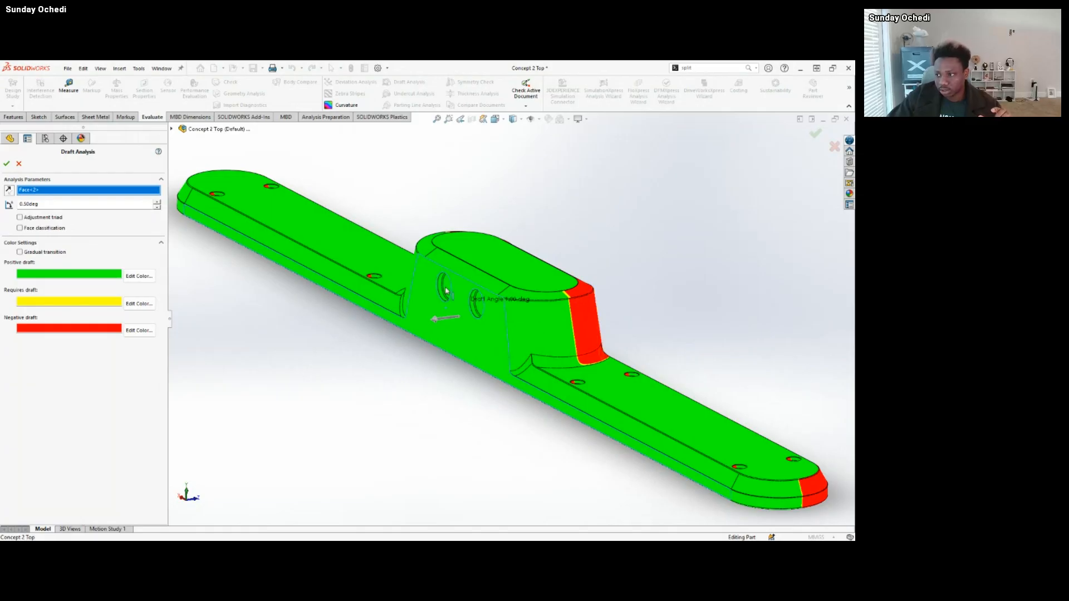
# Examine the draft colours around the port with the housing's long wall still setting the pull direction.
pyautogui.moveTo(480, 312); pyautogui.dragTo(615, 305, button='middle')
pyautogui.scroll(-4, 615, 305)
pyautogui.moveTo(539, 299)
pyautogui.mouseDown(button='middle')
pyautogui.moveTo(508, 340)
pyautogui.moveTo(535, 301)
pyautogui.mouseUp(button='middle')
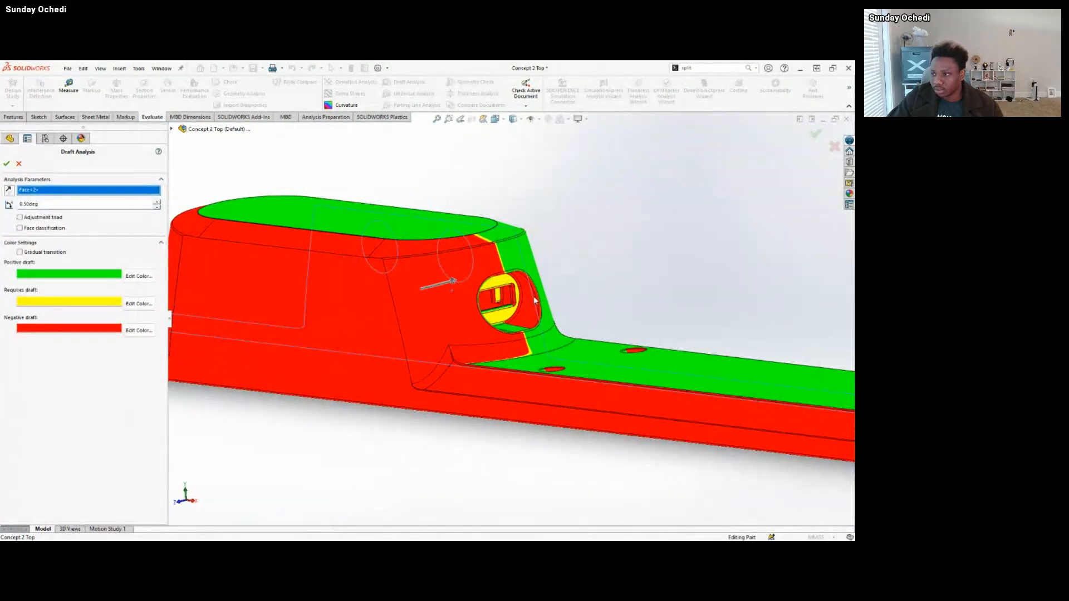
pyautogui.scroll(6, 236, 267)
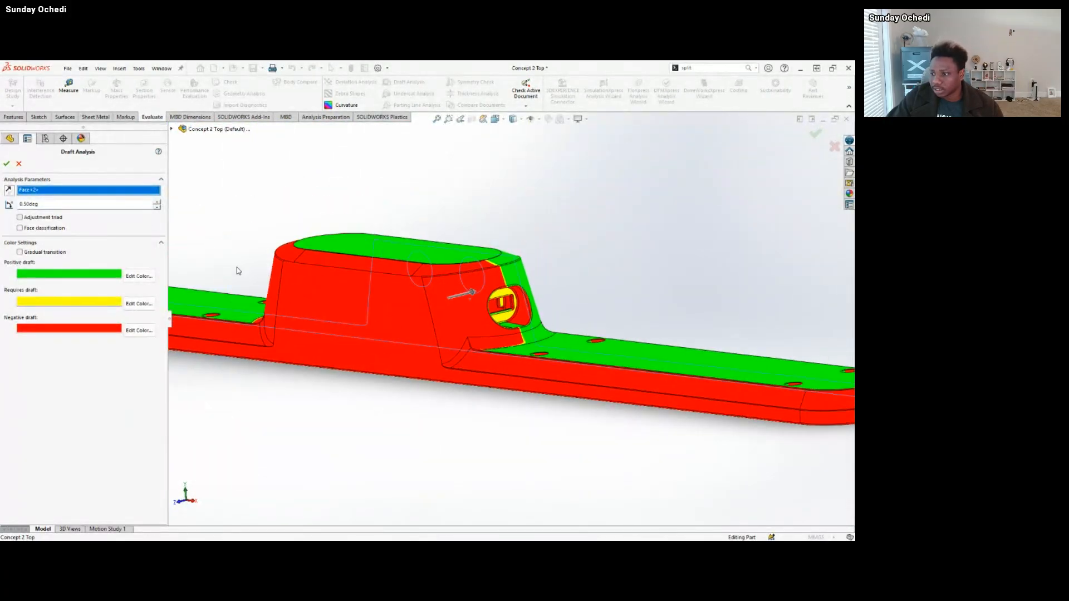
# Replace the pull direction with the side face of a crosswise rib on the part's underside.
pyautogui.rightClick(116, 194)
pyautogui.click(144, 210)
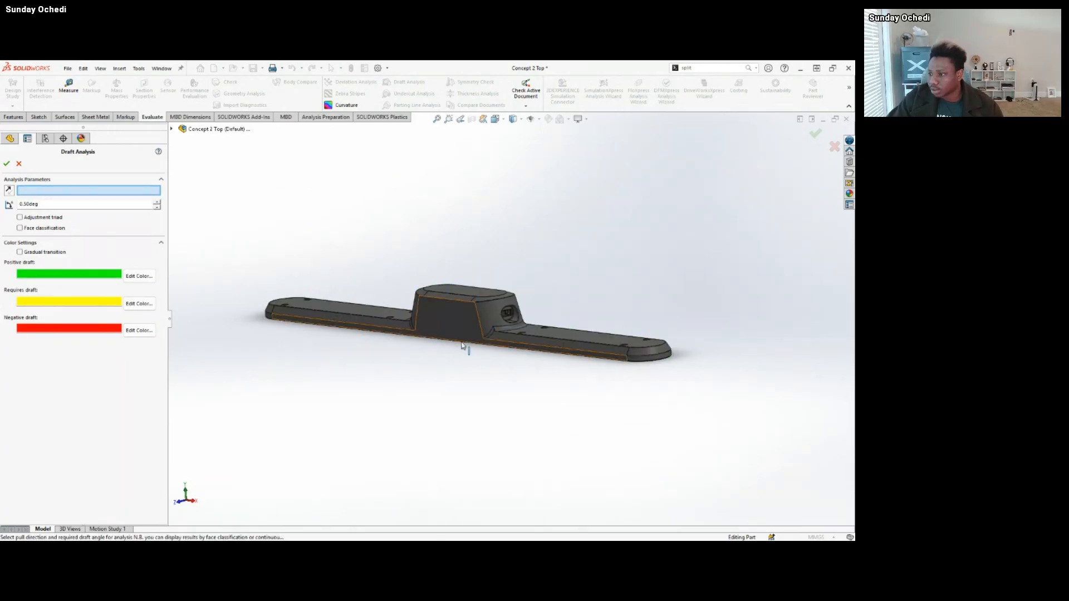
pyautogui.moveTo(466, 351); pyautogui.dragTo(433, 270, button='middle')
pyautogui.scroll(-8, 434, 270)
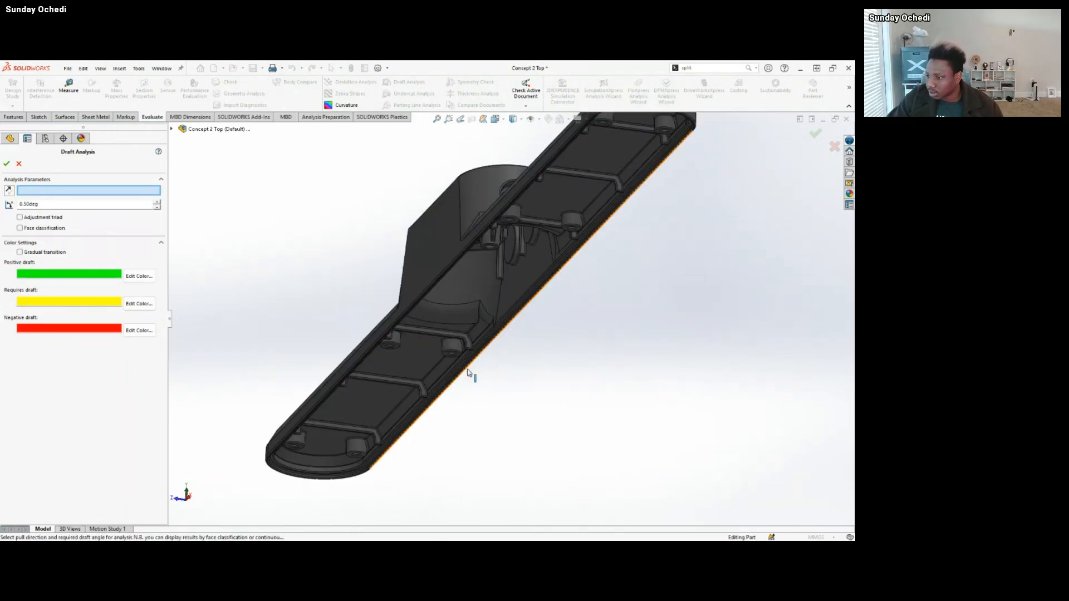
pyautogui.click(407, 305)
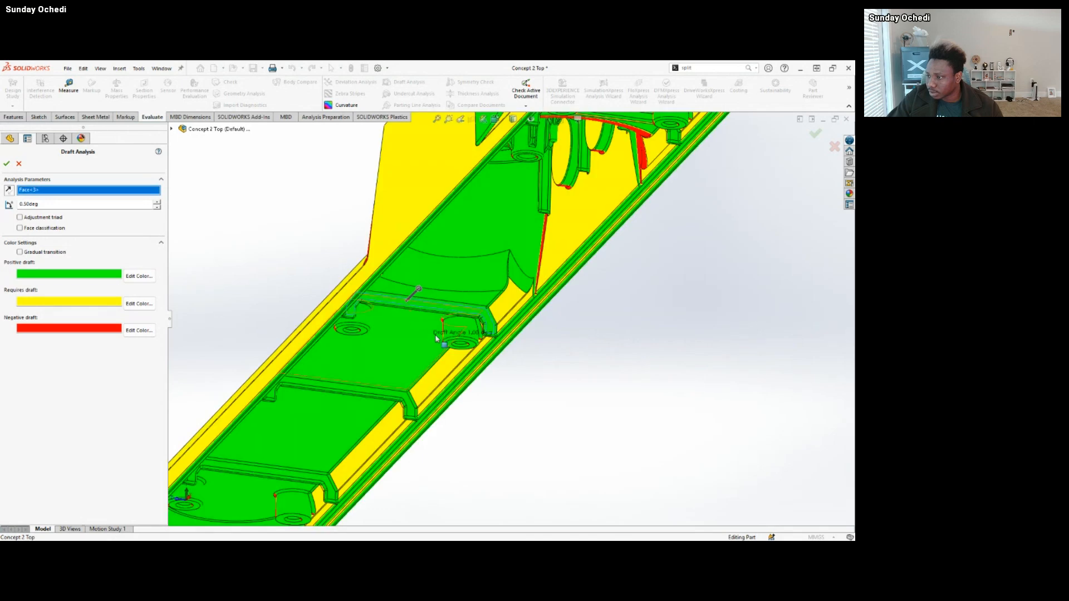
# Examine the draft on the port and the housing's walls along the rib-face pull direction, then cancel Draft Analysis.
pyautogui.scroll(8, 407, 305)
pyautogui.moveTo(407, 305); pyautogui.dragTo(519, 326, button='middle')
pyautogui.scroll(-5, 529, 301)
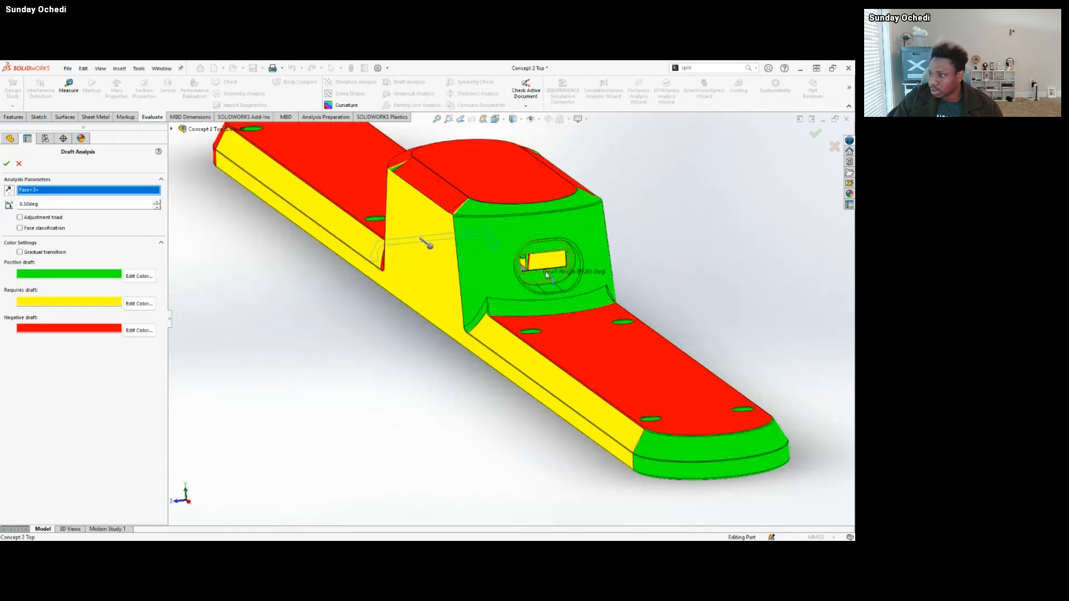
pyautogui.scroll(5, 574, 261)
pyautogui.moveTo(574, 261); pyautogui.dragTo(612, 334, button='middle')
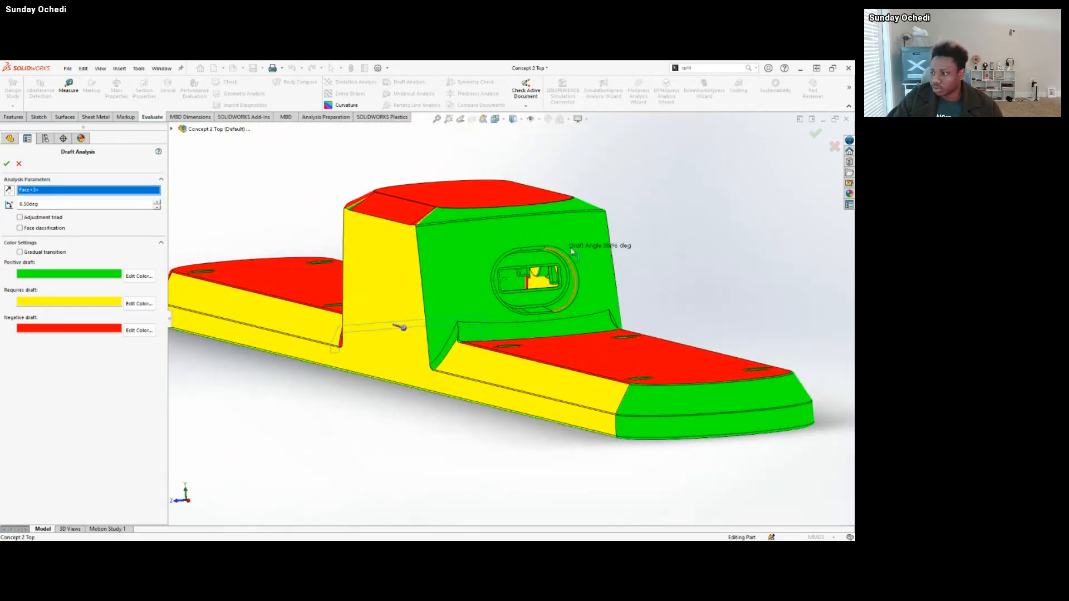
pyautogui.moveTo(575, 291); pyautogui.dragTo(537, 315, button='middle')
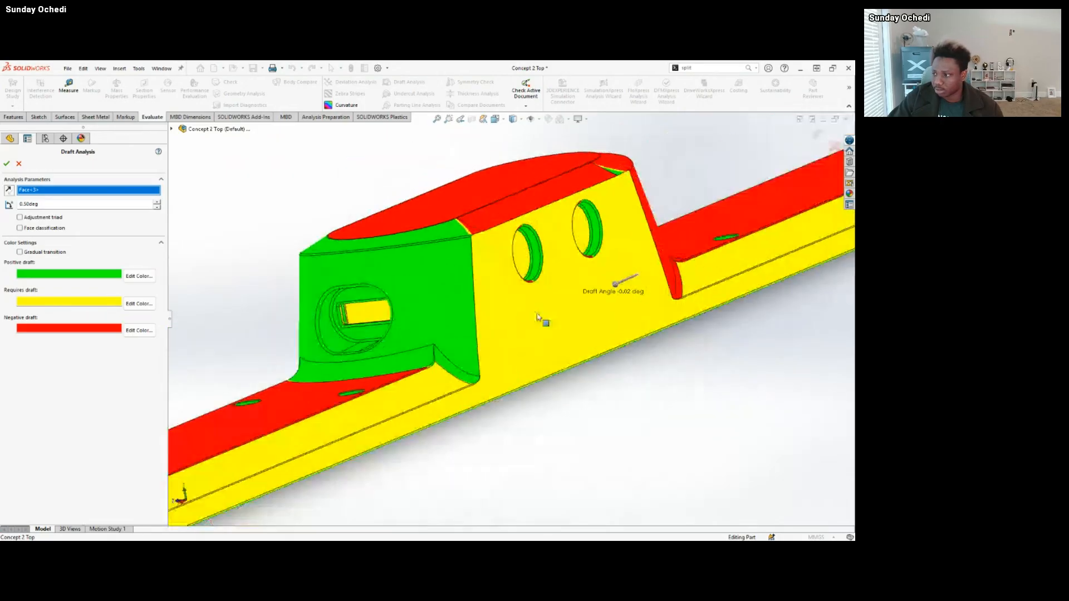
pyautogui.moveTo(527, 276); pyautogui.dragTo(625, 271, button='middle')
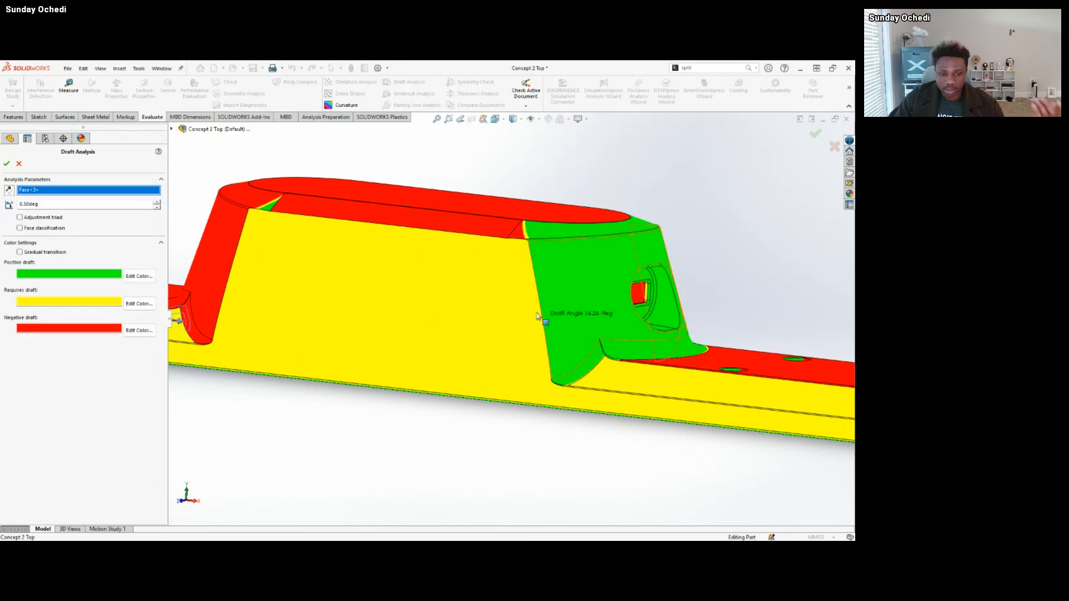
pyautogui.scroll(2, 668, 350)
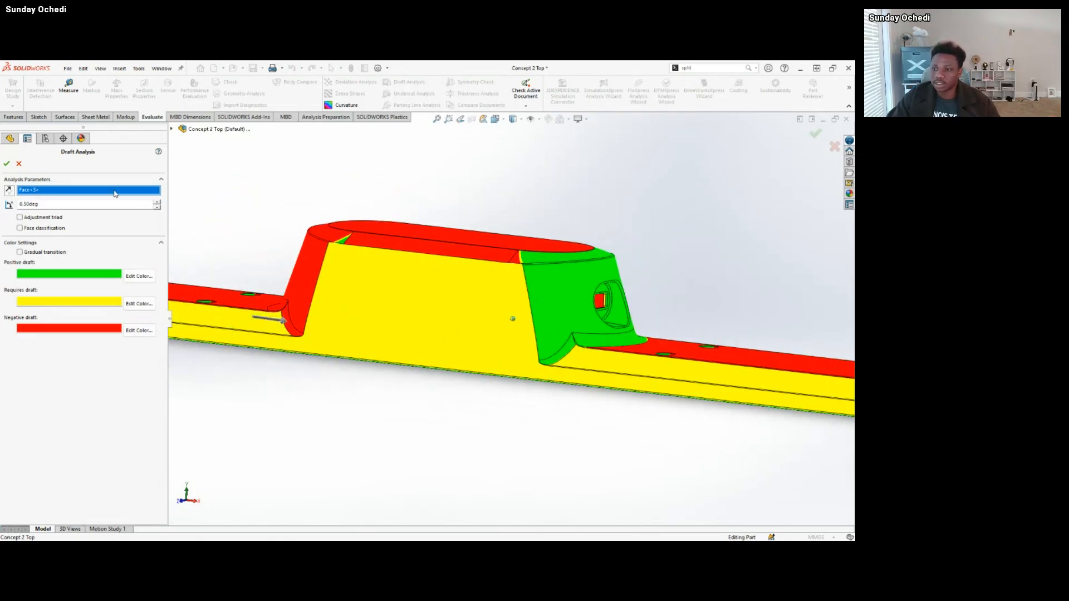
pyautogui.click(19, 163)
pyautogui.scroll(2, 637, 322)
pyautogui.scroll(1, 489, 321)
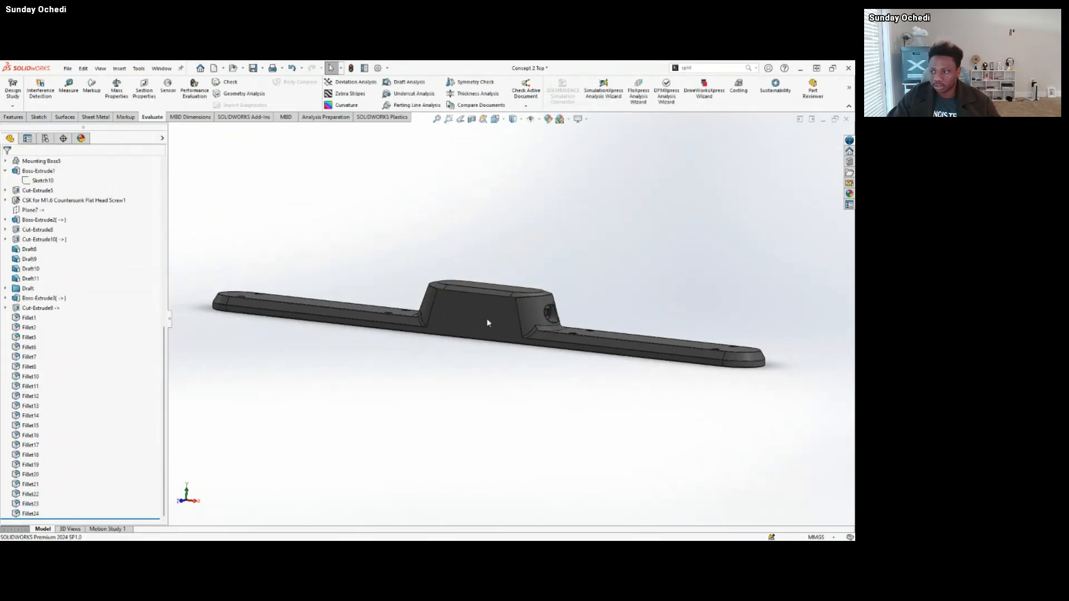
pyautogui.moveTo(659, 313); pyautogui.dragTo(549, 297, button='middle')
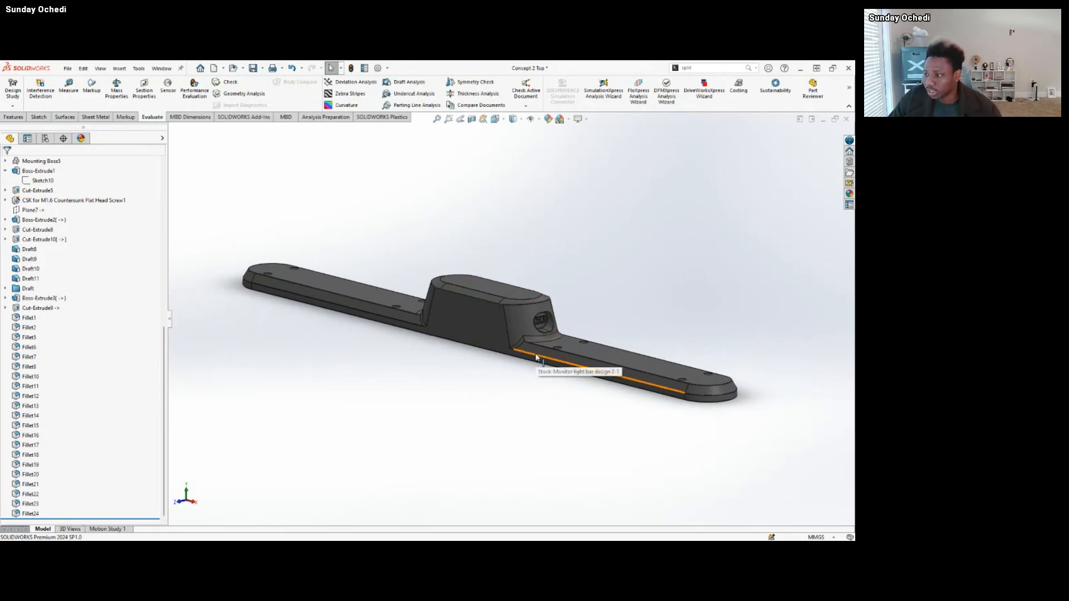
pyautogui.moveTo(536, 358); pyautogui.dragTo(523, 275, button='middle')
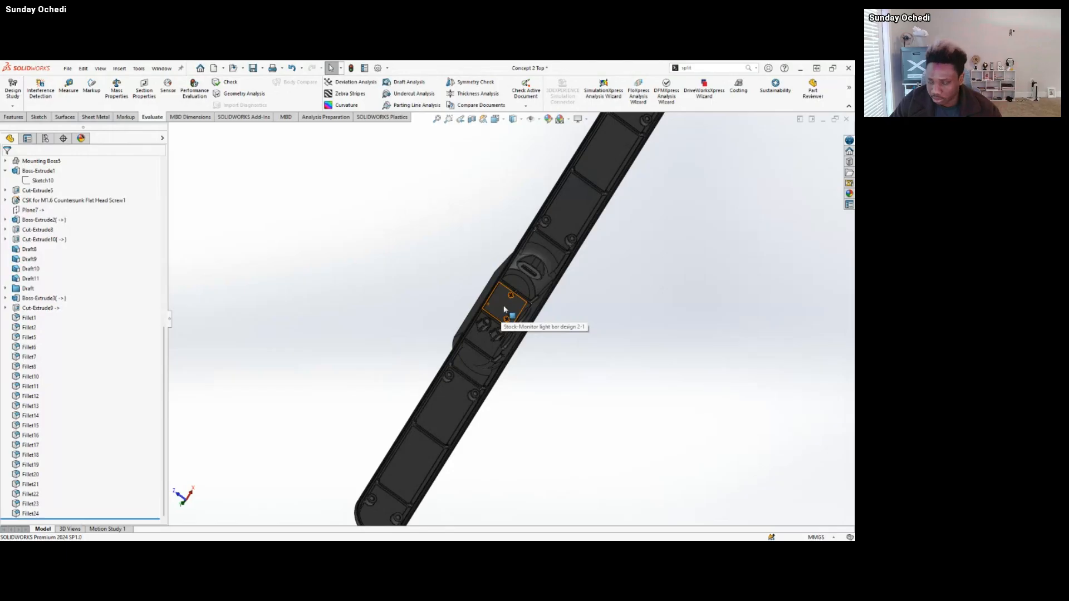
pyautogui.moveTo(507, 355); pyautogui.dragTo(457, 382, button='middle')
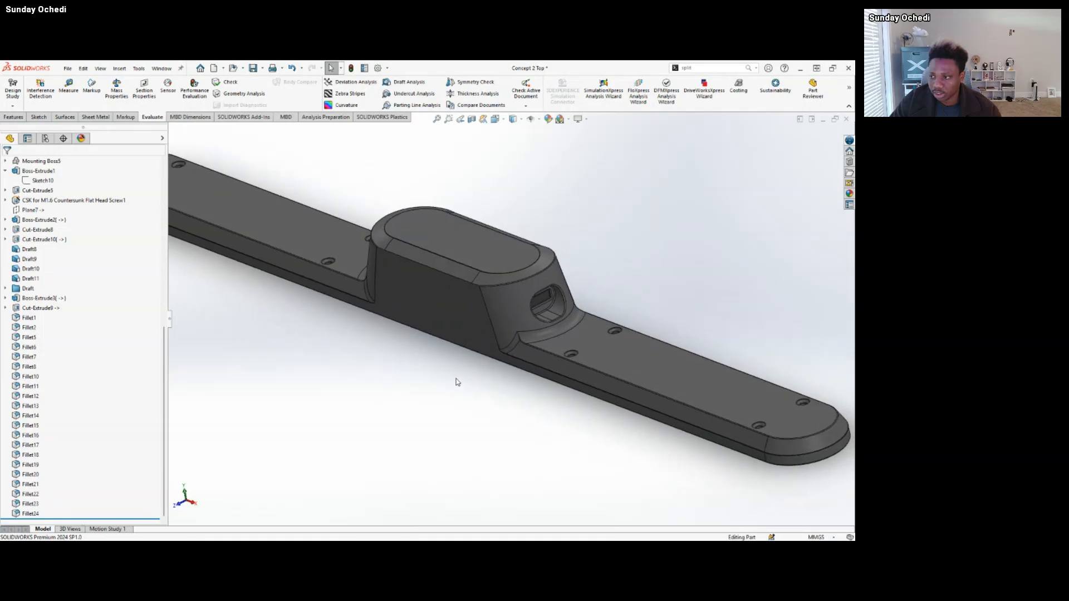
pyautogui.moveTo(491, 298); pyautogui.dragTo(425, 389, button='middle')
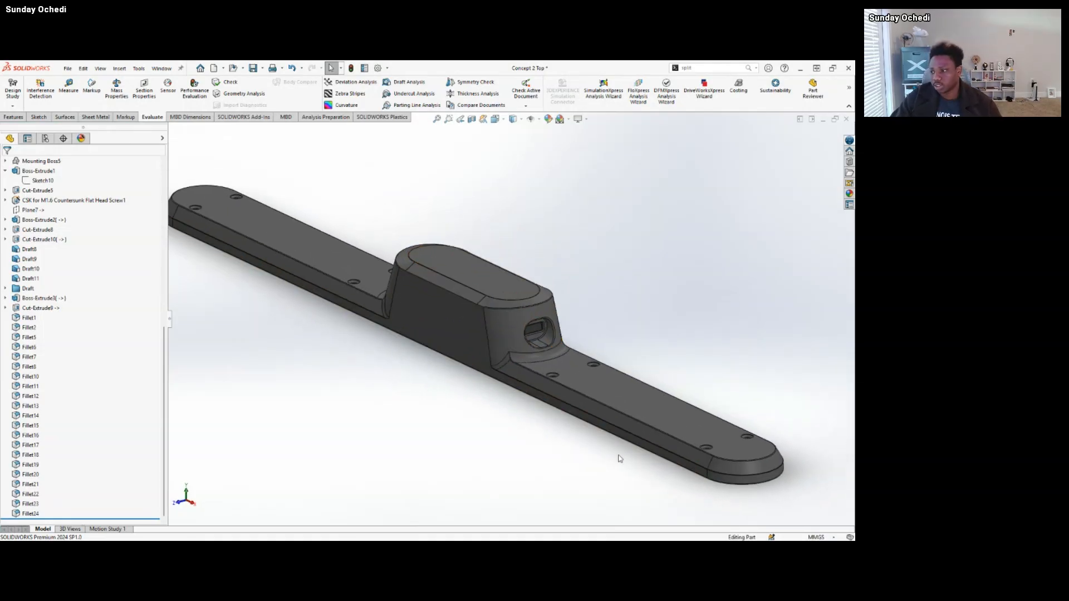
# Switch to the Monitor light bar Concept 2 assembly and exit Isolate so all its components are shown.
pyautogui.moveTo(506, 532)
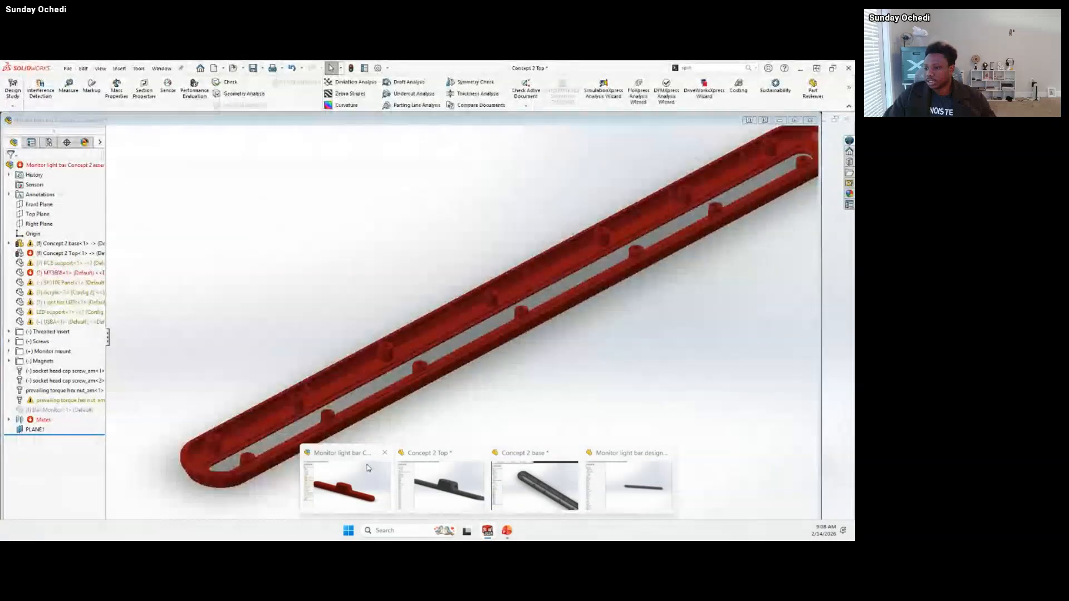
pyautogui.click(367, 468)
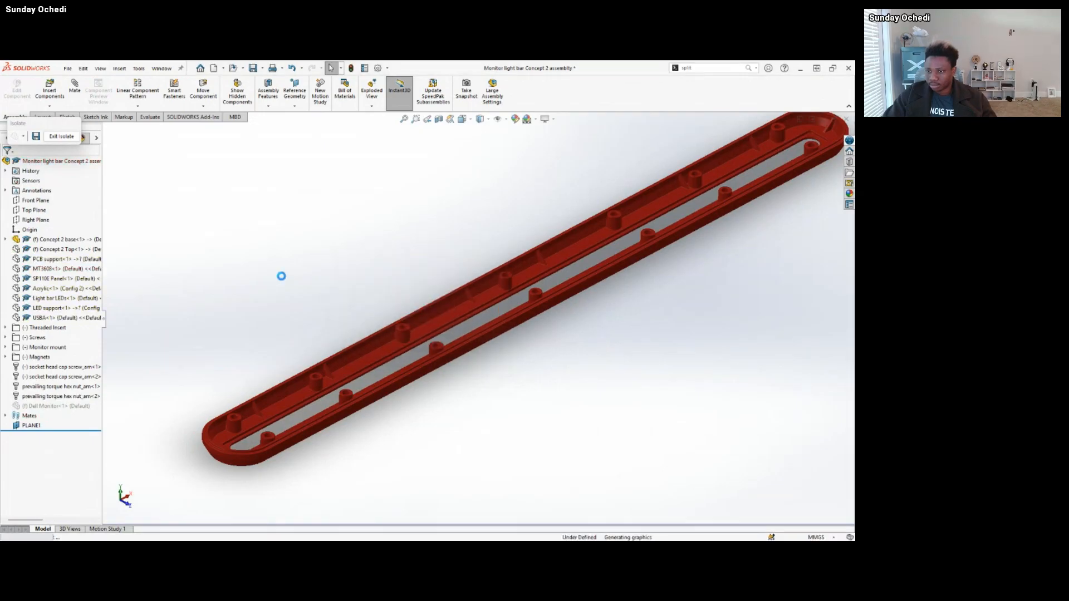
pyautogui.click(62, 136)
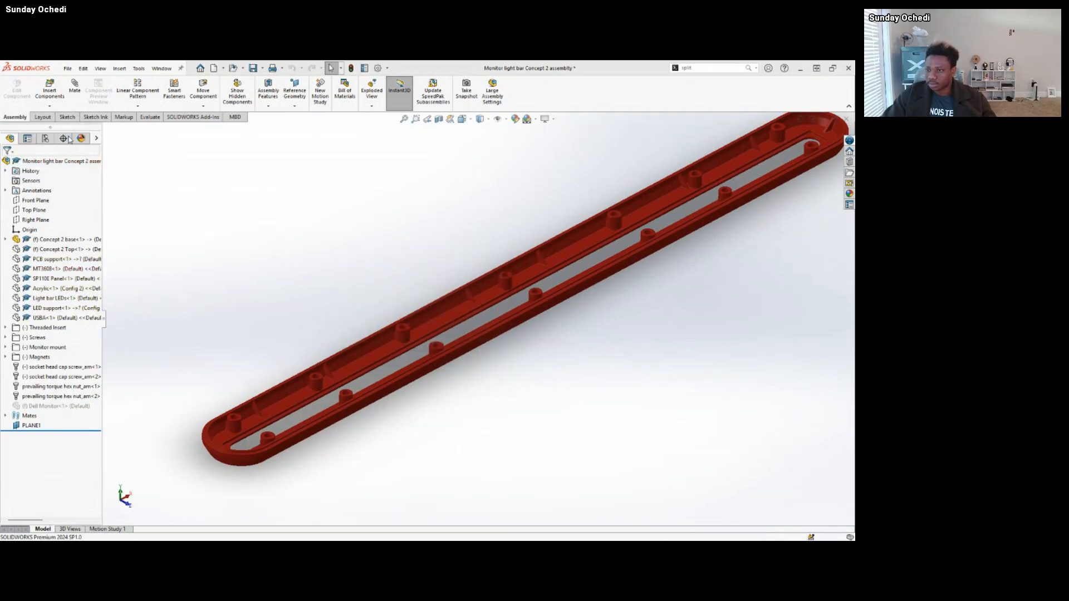
pyautogui.moveTo(616, 330); pyautogui.dragTo(596, 321, button='middle')
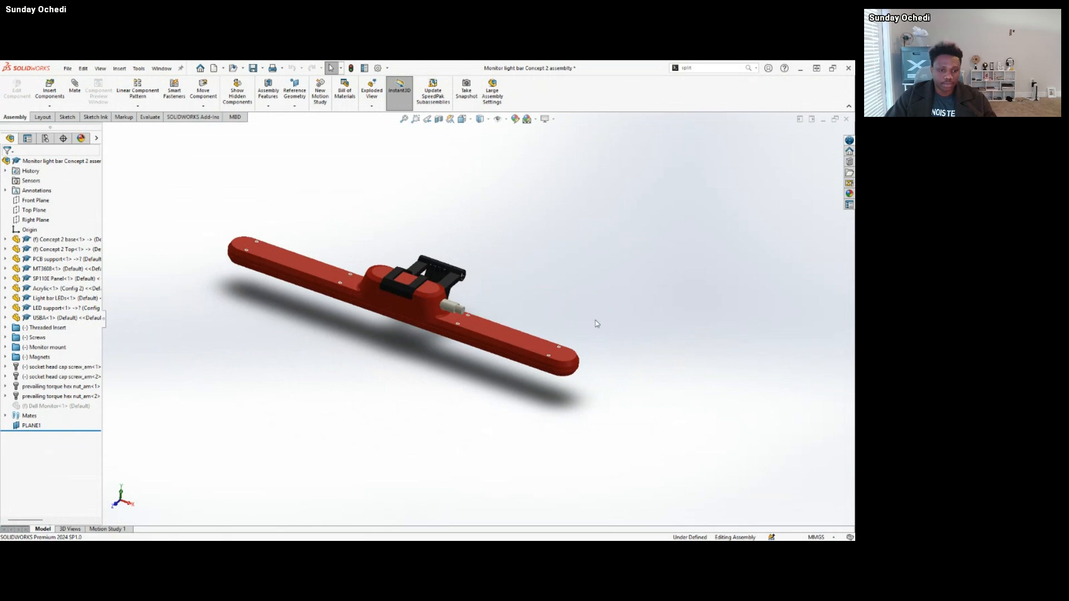
# View the assembly normal to the Concept 2 Top's long side face and examine how the end screw heads sit in it.
pyautogui.scroll(-4, 223, 238)
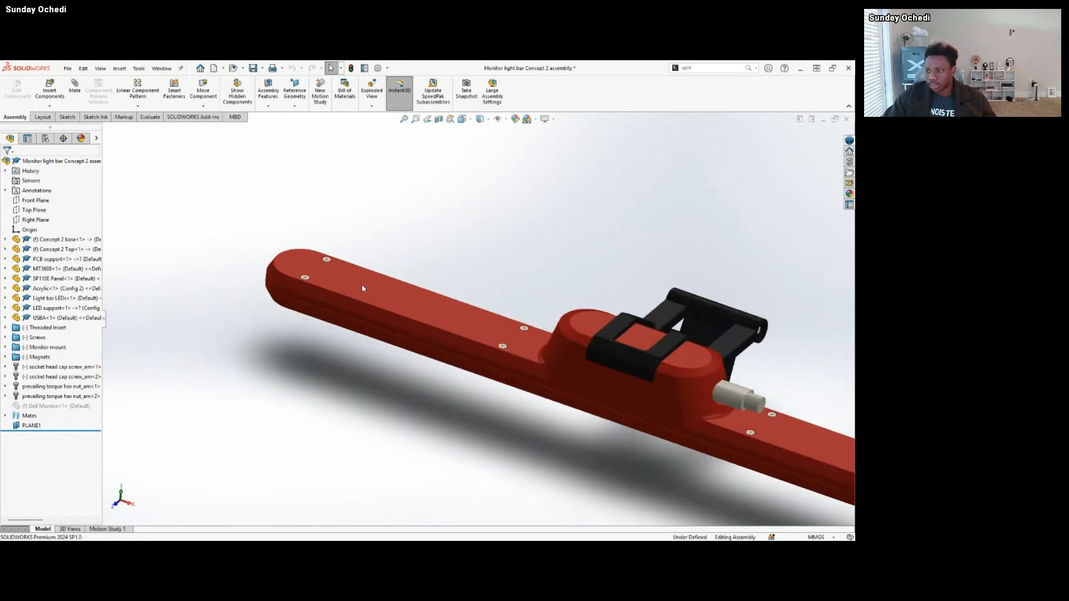
pyautogui.scroll(-2, 361, 285)
pyautogui.moveTo(360, 286); pyautogui.dragTo(294, 300, button='middle')
pyautogui.scroll(-5, 292, 300)
pyautogui.moveTo(242, 272); pyautogui.dragTo(253, 235, button='middle')
pyautogui.scroll(-4, 232, 263)
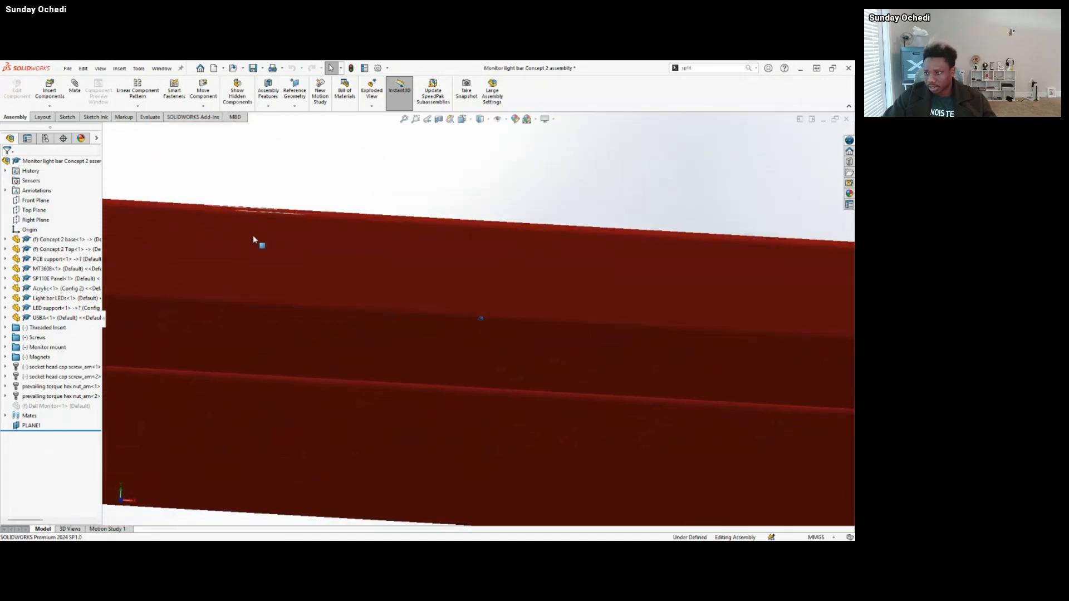
pyautogui.click(327, 357)
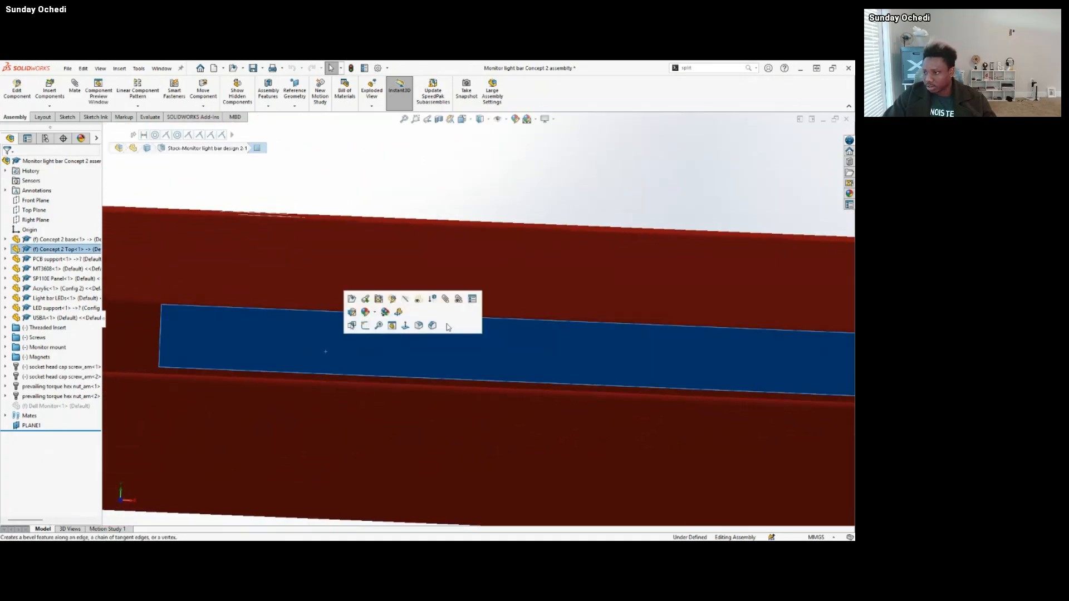
pyautogui.click(414, 326)
pyautogui.scroll(-8, 426, 341)
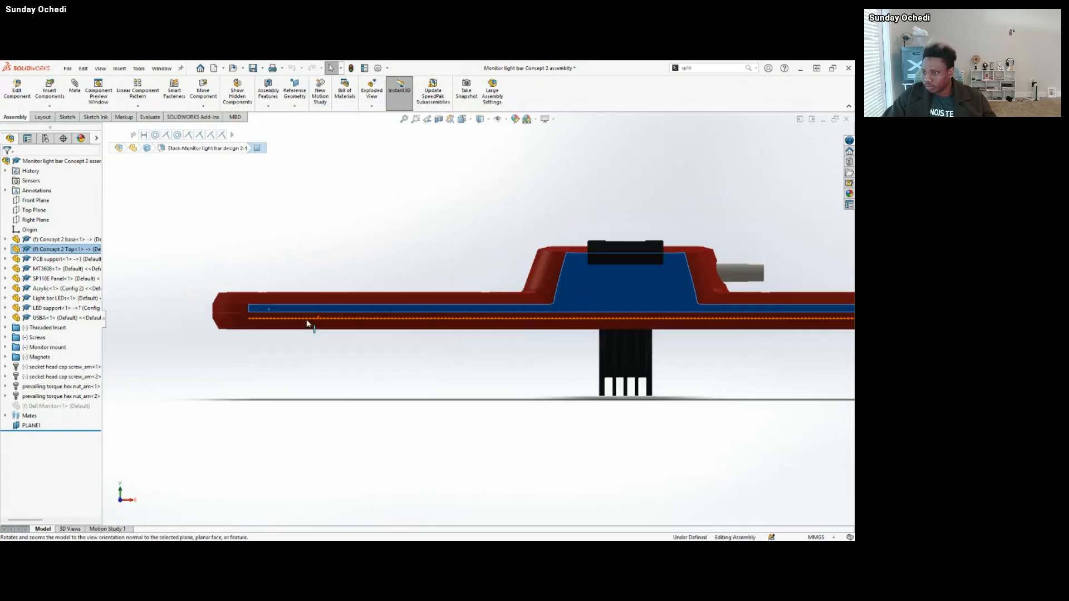
pyautogui.scroll(-2, 324, 286)
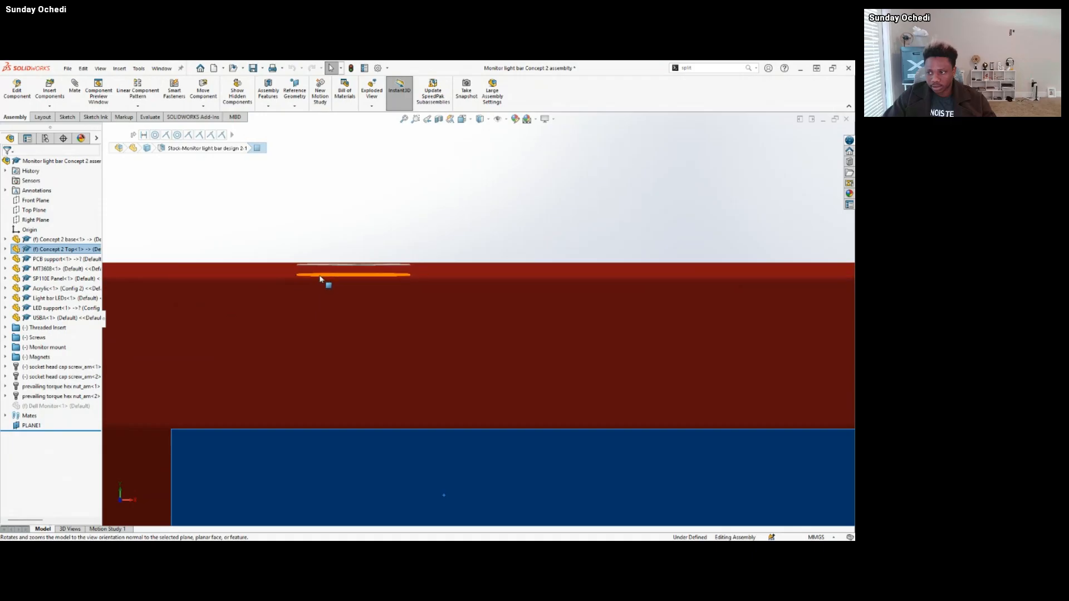
pyautogui.moveTo(329, 277); pyautogui.dragTo(508, 306, button='middle')
pyautogui.scroll(5, 508, 305)
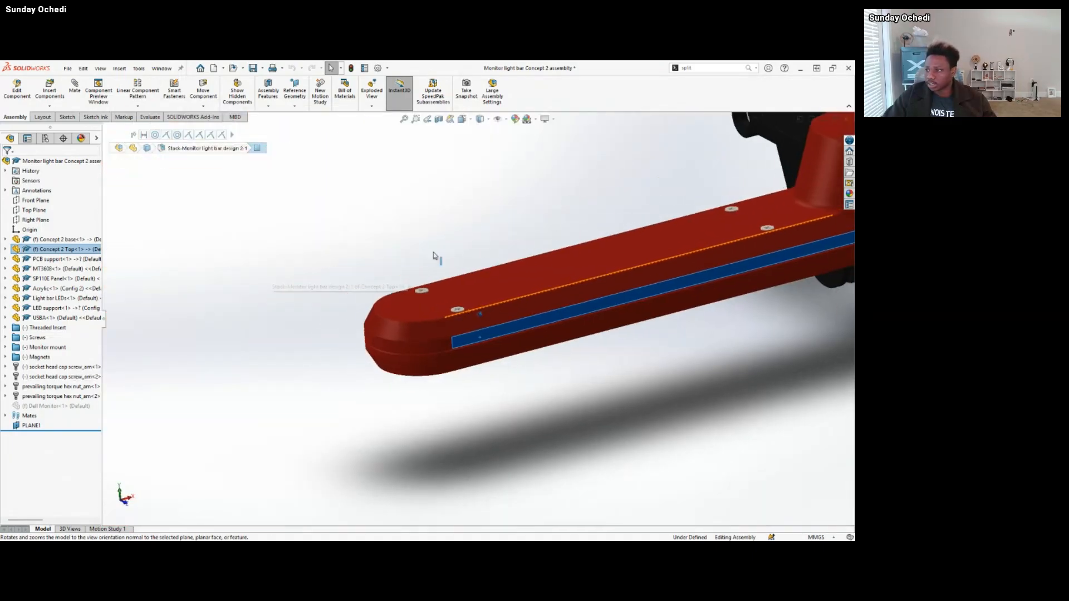
# Create a section view of the assembly parallel to the Front Plane, offset -5.00 mm, cutting through the row of screws.
pyautogui.click(437, 255)
pyautogui.click(439, 119)
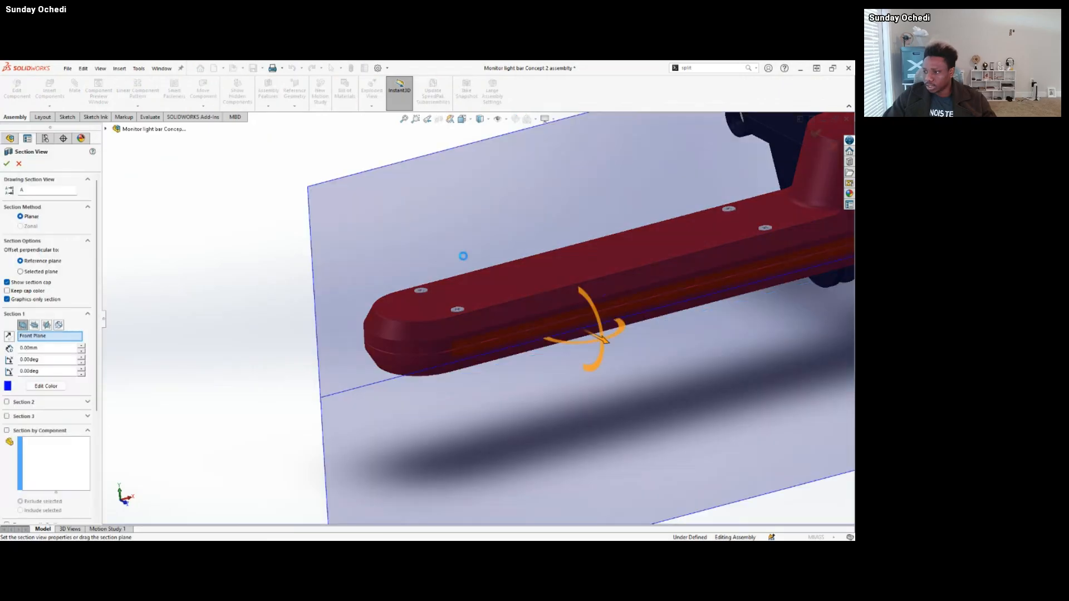
pyautogui.moveTo(560, 334); pyautogui.dragTo(583, 355)
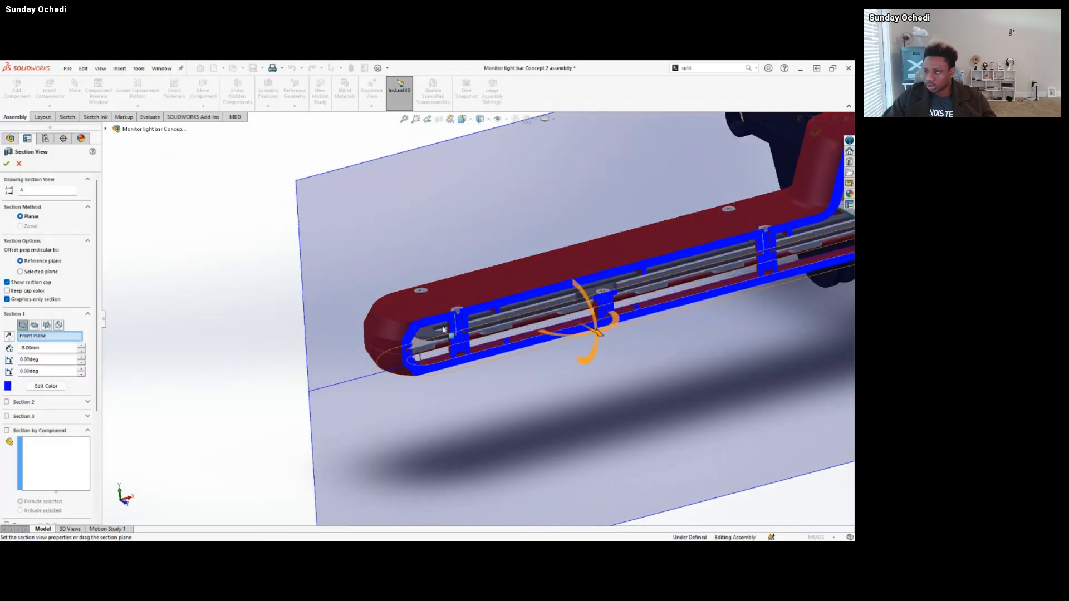
pyautogui.click(7, 163)
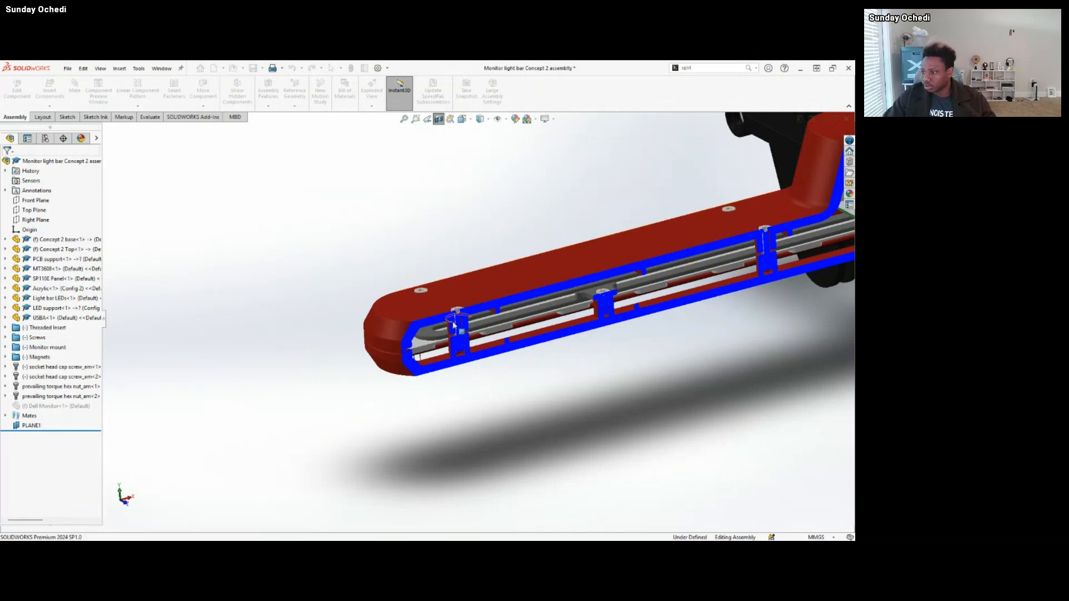
# Examine how the end screw's head, shank and threaded insert fit the top and base bosses in the section view.
pyautogui.scroll(-8, 467, 318)
pyautogui.moveTo(467, 319); pyautogui.dragTo(539, 261, button='middle')
pyautogui.scroll(6, 498, 277)
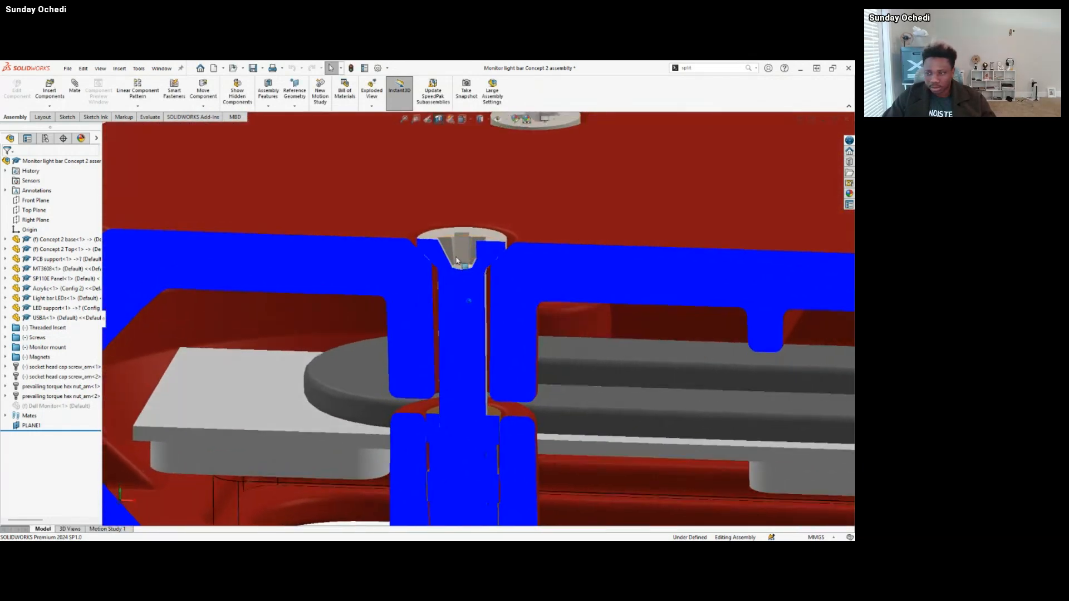
pyautogui.moveTo(499, 278); pyautogui.dragTo(542, 334, button='middle')
pyautogui.scroll(5, 512, 329)
pyautogui.scroll(-1, 362, 356)
pyautogui.scroll(-10, 362, 356)
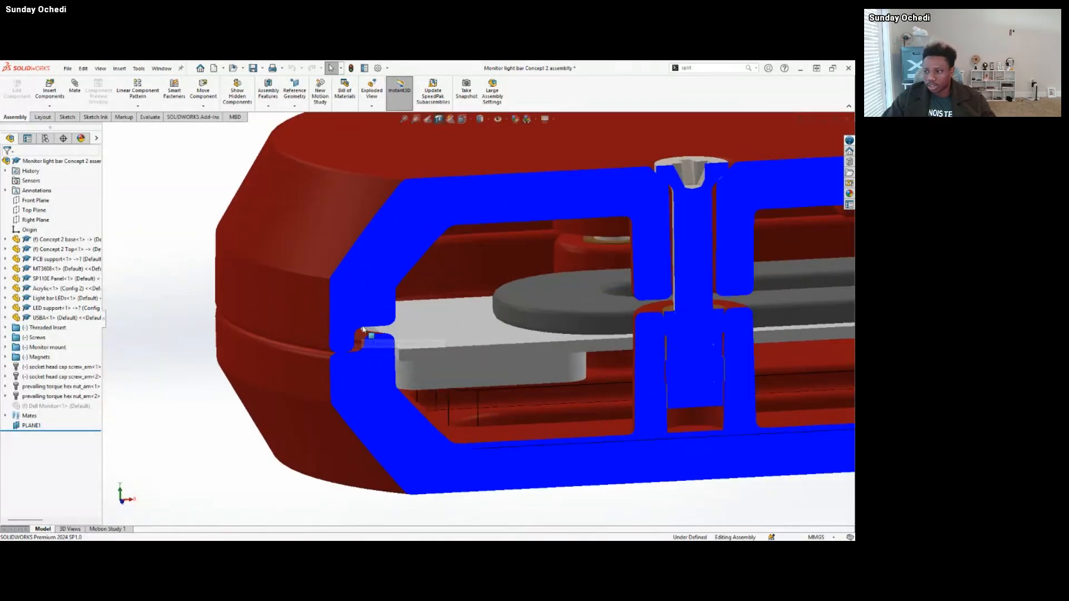
# Examine the interlocking lip and groove where Concept 2 Top meets Concept 2 base at the sectioned end of the housing.
pyautogui.moveTo(379, 311); pyautogui.dragTo(510, 235, button='middle')
pyautogui.click(479, 241)
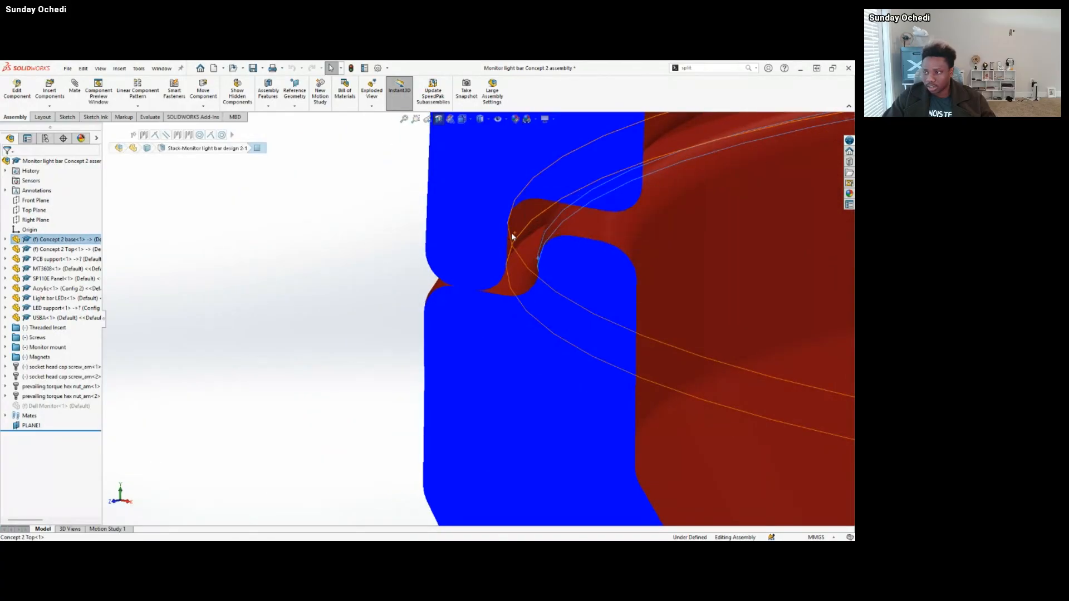
pyautogui.click(510, 234)
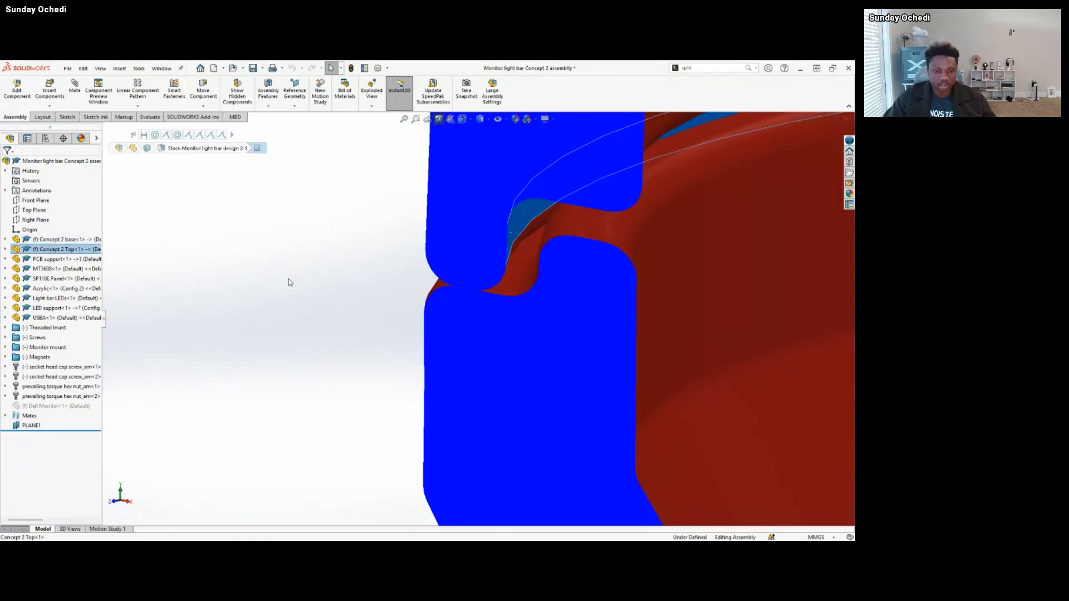
pyautogui.click(320, 261)
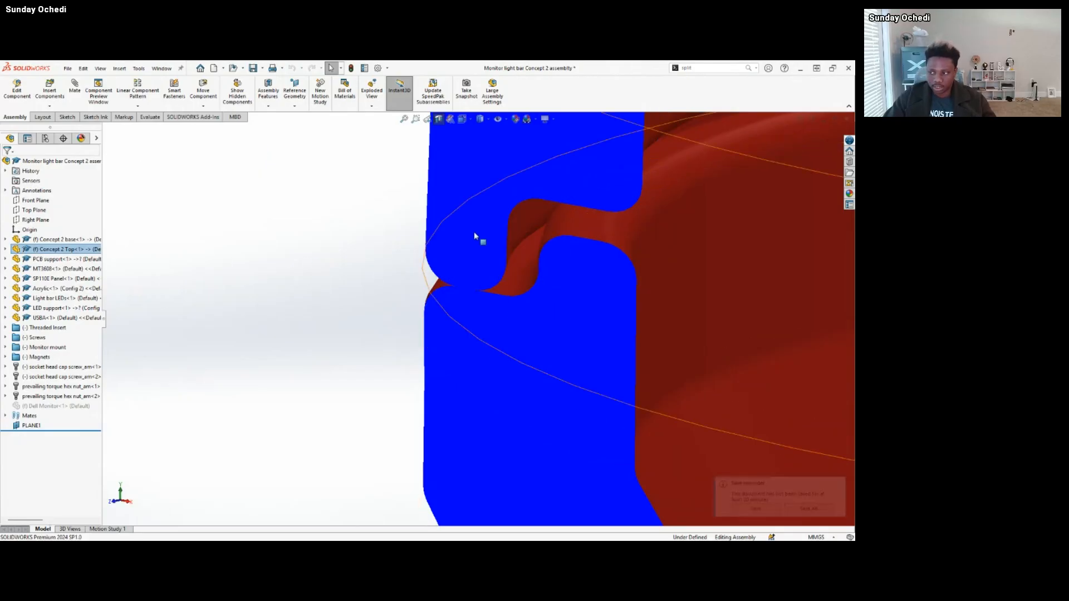
pyautogui.click(513, 231)
pyautogui.click(226, 281)
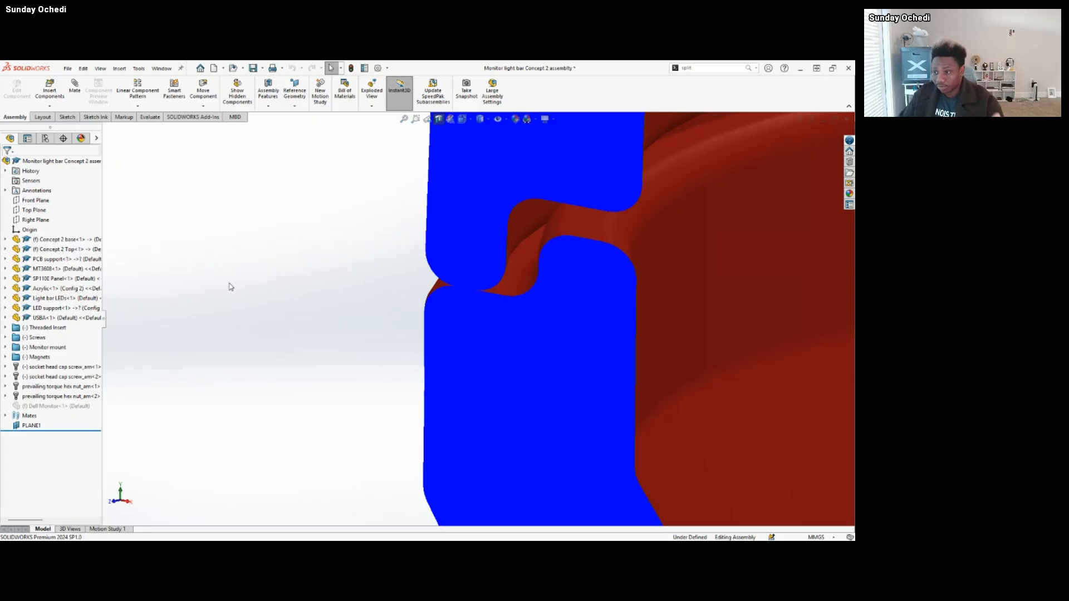
pyautogui.scroll(10, 566, 336)
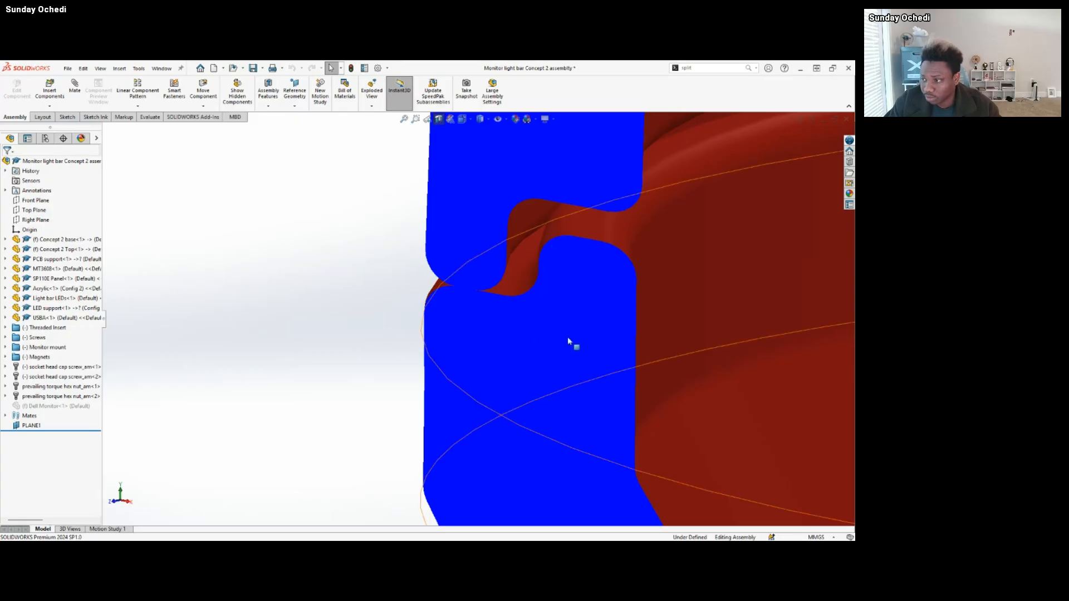
pyautogui.scroll(5, 595, 349)
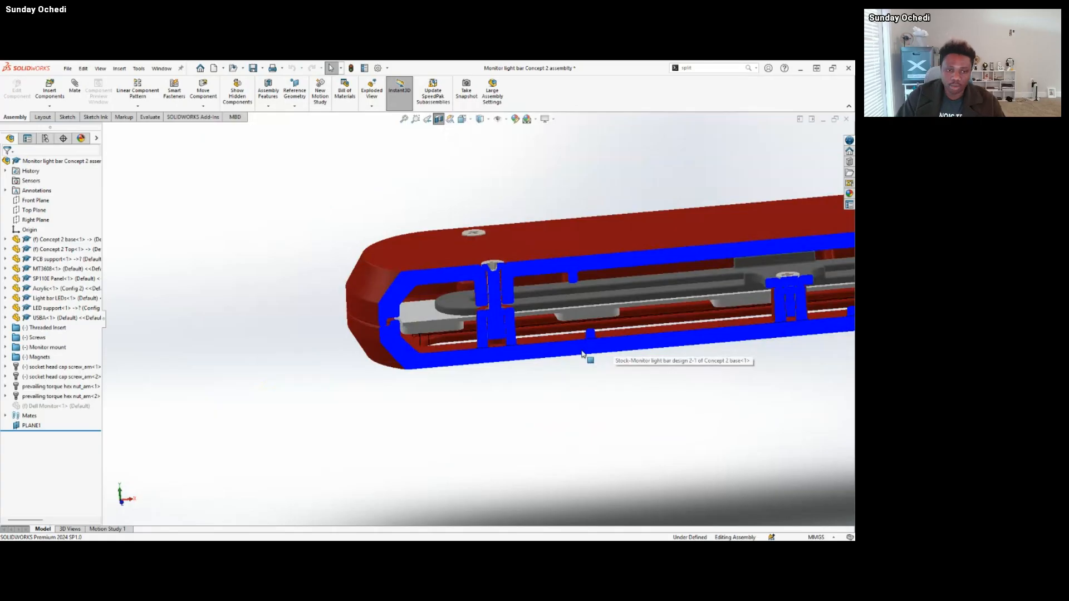
# Review the whole row of sectioned screws along the light bar, and turn off the section view.
pyautogui.moveTo(529, 282); pyautogui.dragTo(677, 374, button='middle')
pyautogui.scroll(10, 668, 372)
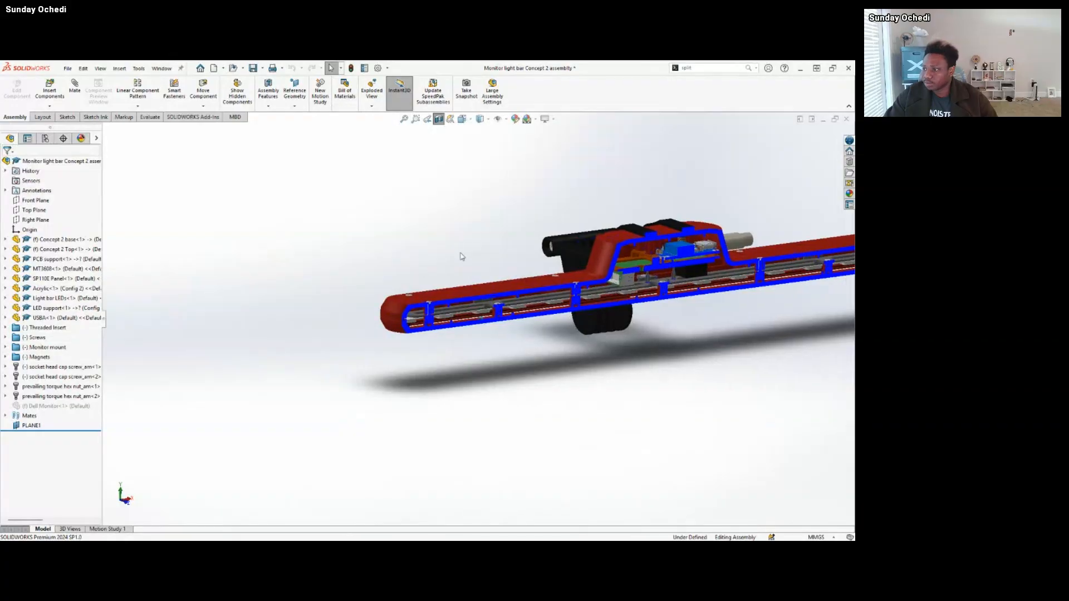
pyautogui.moveTo(460, 256); pyautogui.dragTo(457, 259, button='middle')
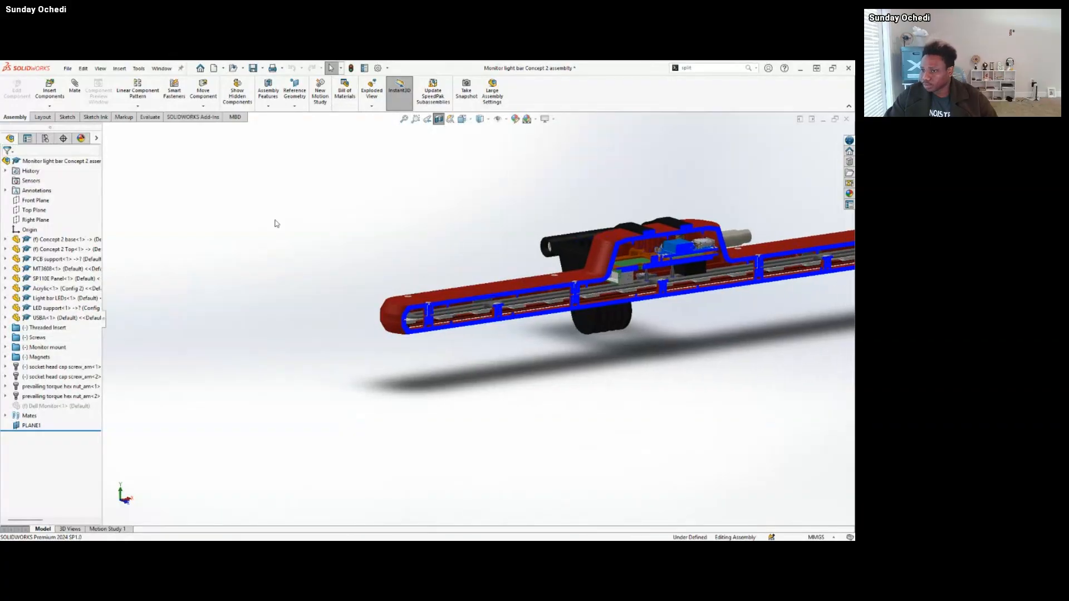
pyautogui.click(440, 120)
# Swing the Light adjuster 3 arm of the monitor mount about its pivot bolt, folding it in toward the light bar.
pyautogui.moveTo(624, 310); pyautogui.dragTo(328, 362, button='middle')
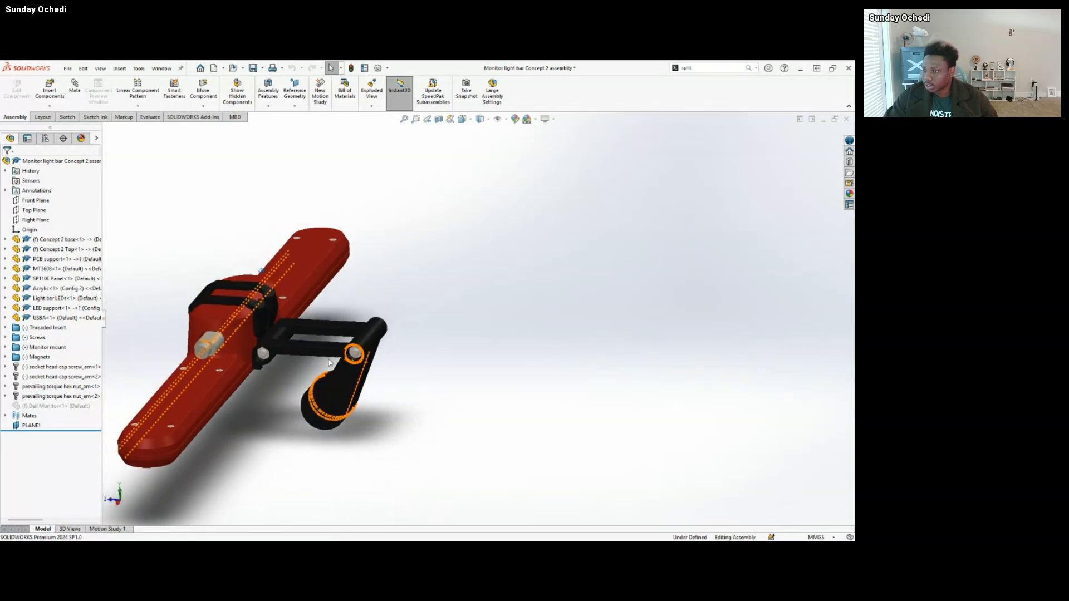
pyautogui.scroll(-2, 334, 364)
pyautogui.click(398, 379)
pyautogui.scroll(-2, 407, 384)
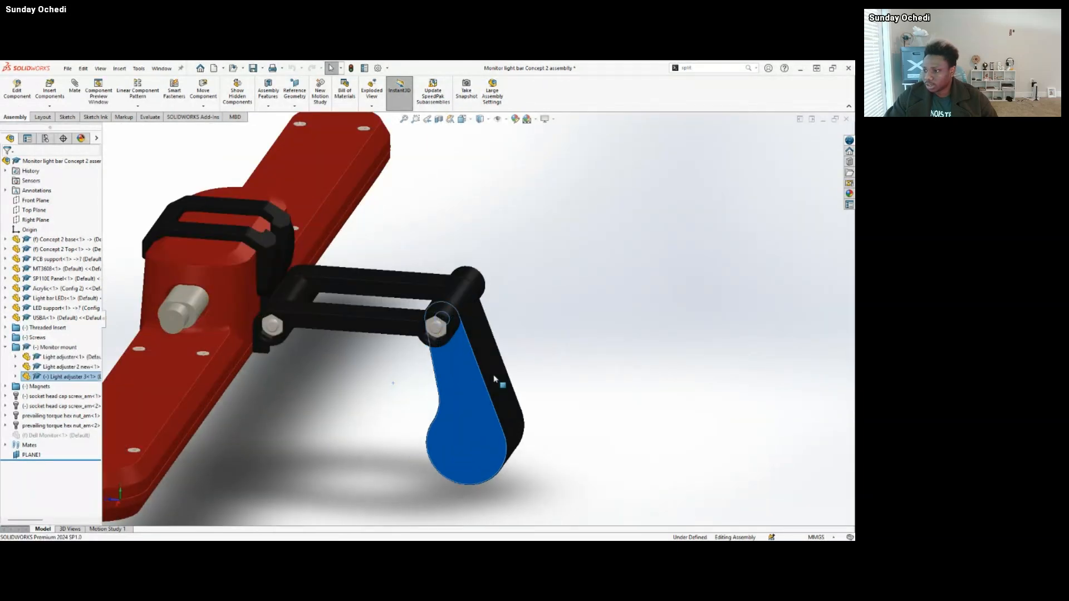
pyautogui.moveTo(494, 378); pyautogui.dragTo(284, 342)
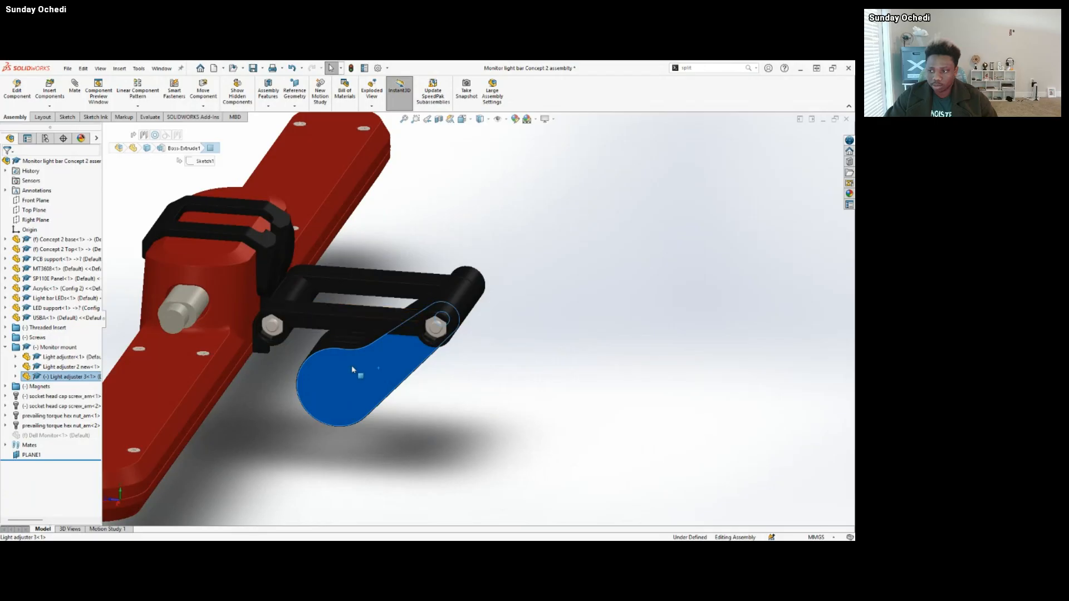
pyautogui.moveTo(345, 360); pyautogui.dragTo(369, 369, button='middle')
pyautogui.moveTo(377, 368); pyautogui.dragTo(402, 359)
pyautogui.moveTo(402, 359); pyautogui.dragTo(378, 365, button='middle')
pyautogui.moveTo(378, 369)
pyautogui.mouseDown()
pyautogui.moveTo(434, 362)
pyautogui.moveTo(380, 353)
pyautogui.mouseUp()
pyautogui.moveTo(381, 355); pyautogui.dragTo(438, 346, button='middle')
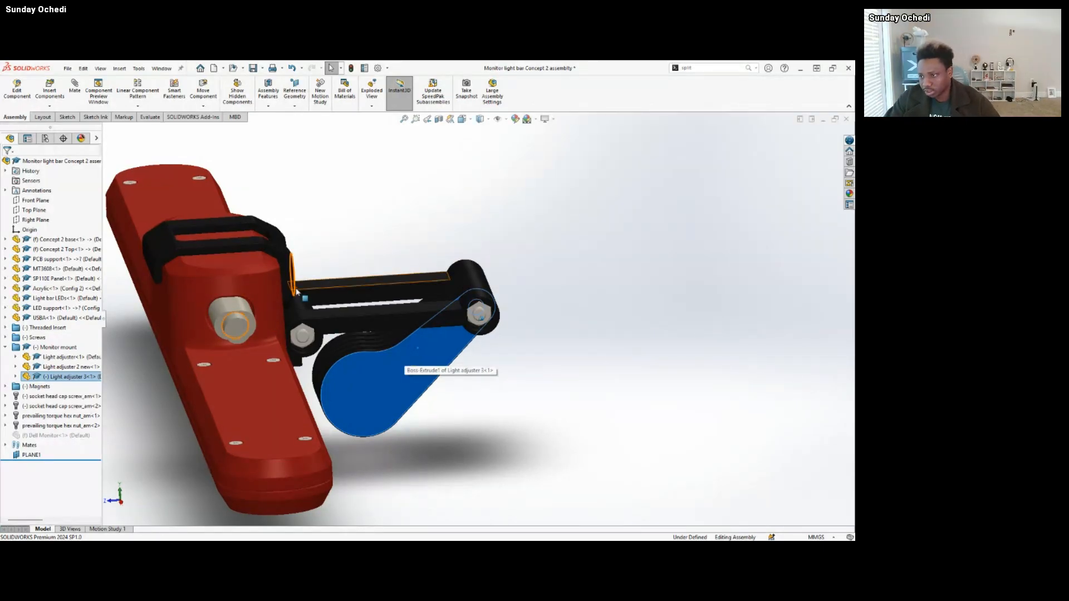
# Make the Light adjuster 2 new component transparent so the magnets inside the mount can be inspected.
pyautogui.moveTo(301, 329); pyautogui.dragTo(325, 297, button='middle')
pyautogui.scroll(-2, 326, 298)
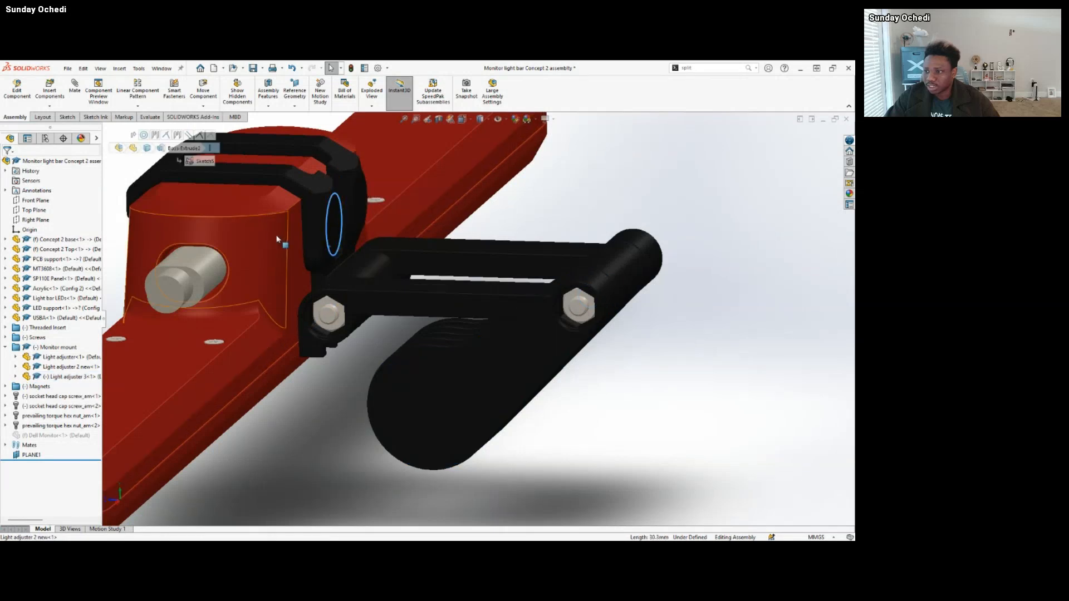
pyautogui.click(268, 234)
pyautogui.scroll(4, 401, 267)
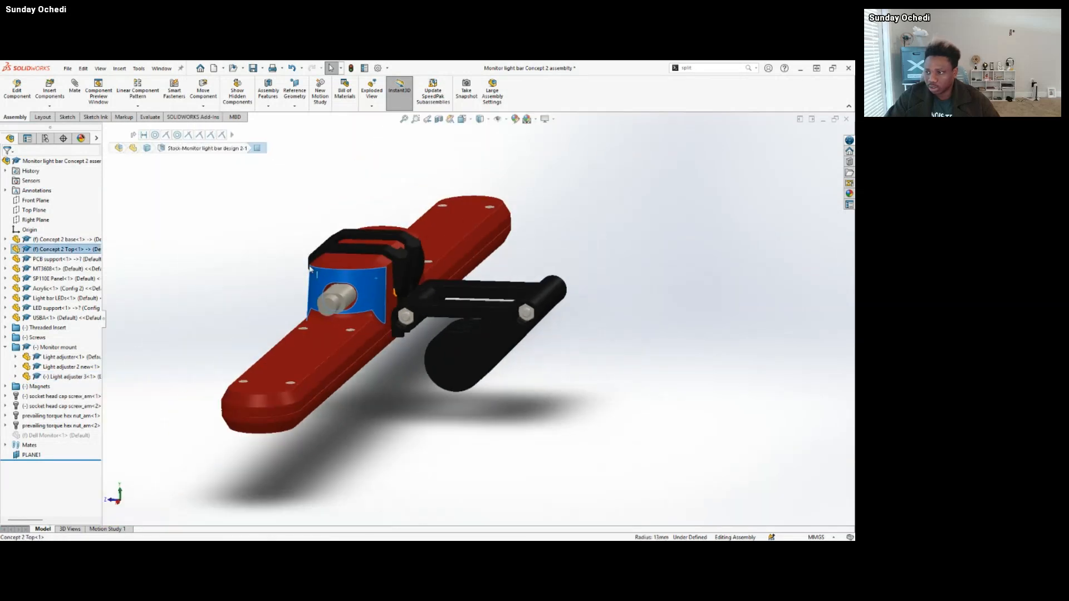
pyautogui.click(405, 269)
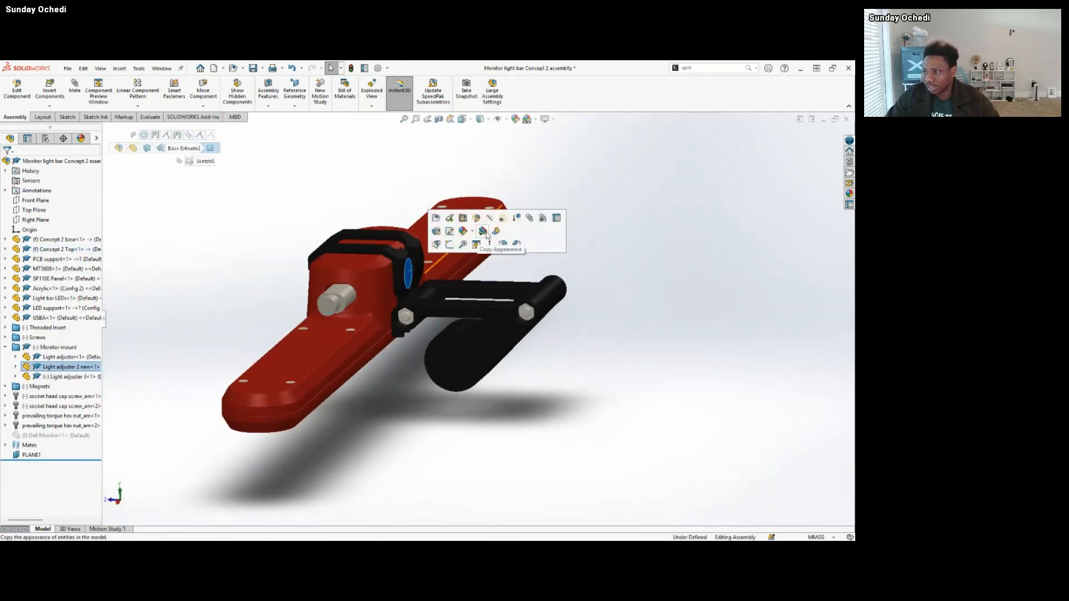
pyautogui.click(503, 219)
# Examine the round magnets through the transparent bracket and the Concept 2 Top face they sit against.
pyautogui.scroll(-8, 398, 272)
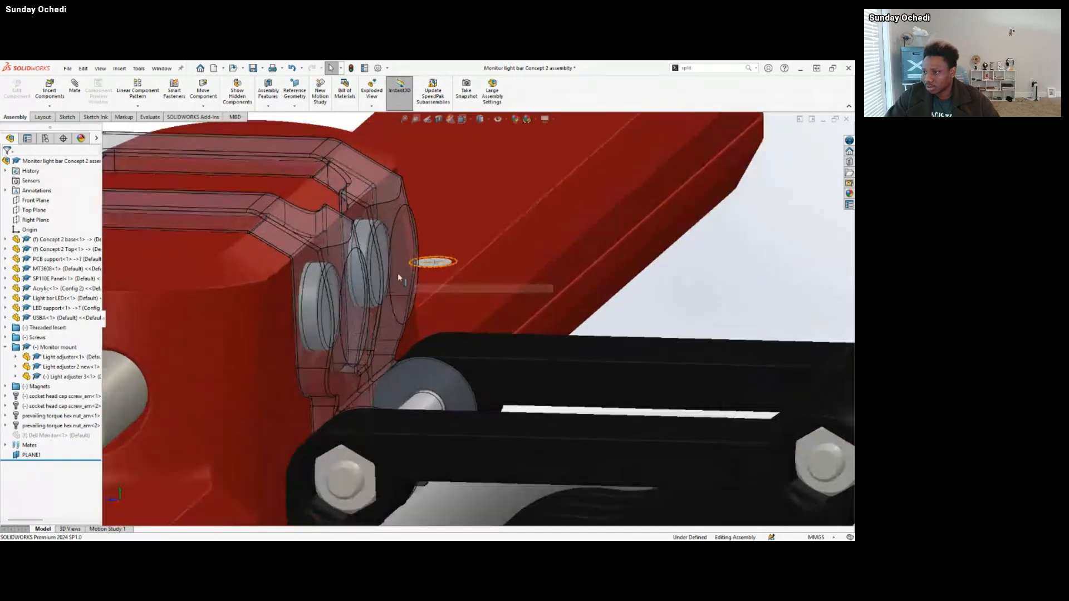
pyautogui.moveTo(384, 277); pyautogui.dragTo(393, 222, button='middle')
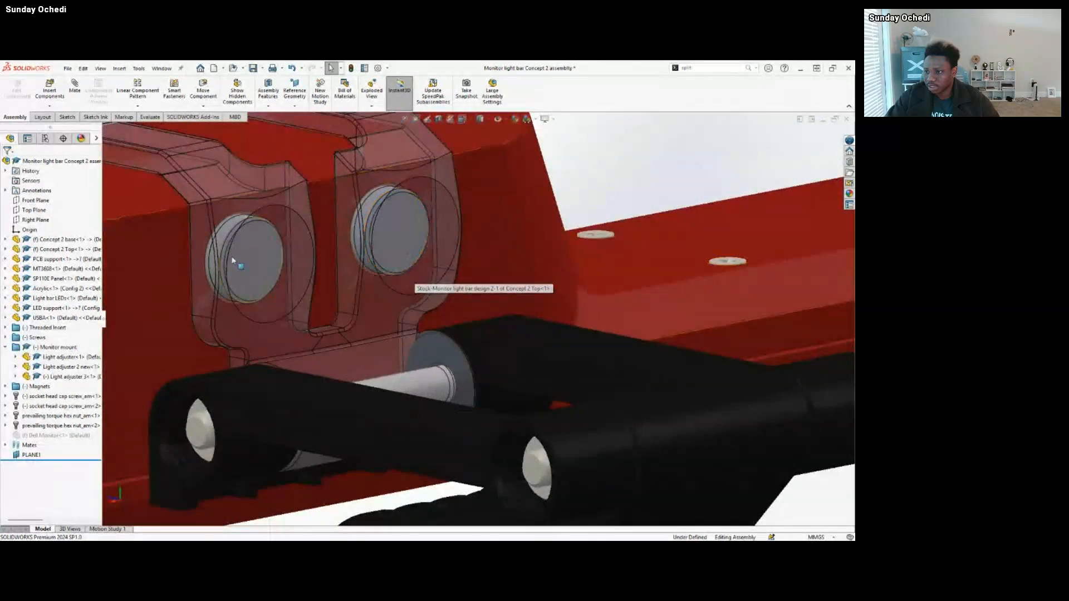
pyautogui.scroll(4, 202, 241)
pyautogui.click(215, 246)
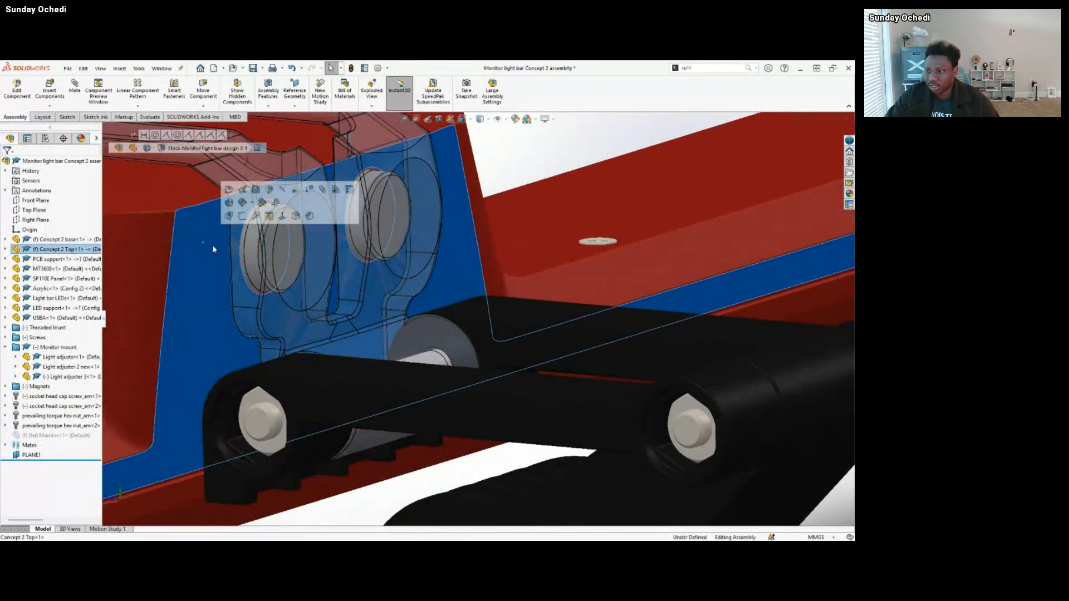
pyautogui.scroll(8, 259, 292)
pyautogui.scroll(3, 259, 292)
# Create a section view parallel to the Right Plane, offset -140.00 mm, cutting through the raised housing and mount magnets.
pyautogui.moveTo(208, 270); pyautogui.dragTo(428, 132, button='middle')
pyautogui.click(428, 131)
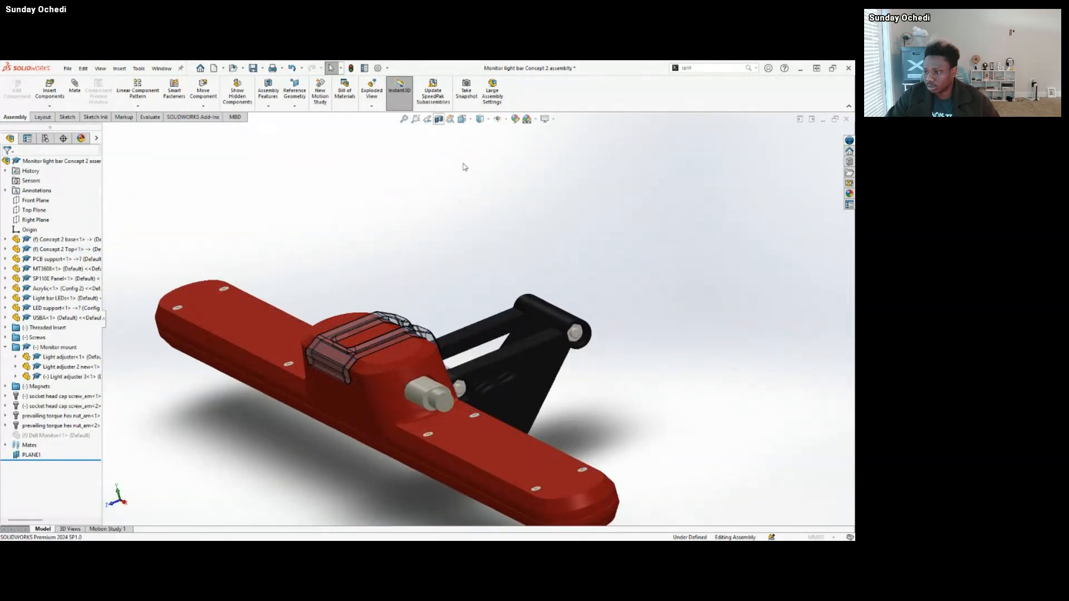
pyautogui.click(439, 119)
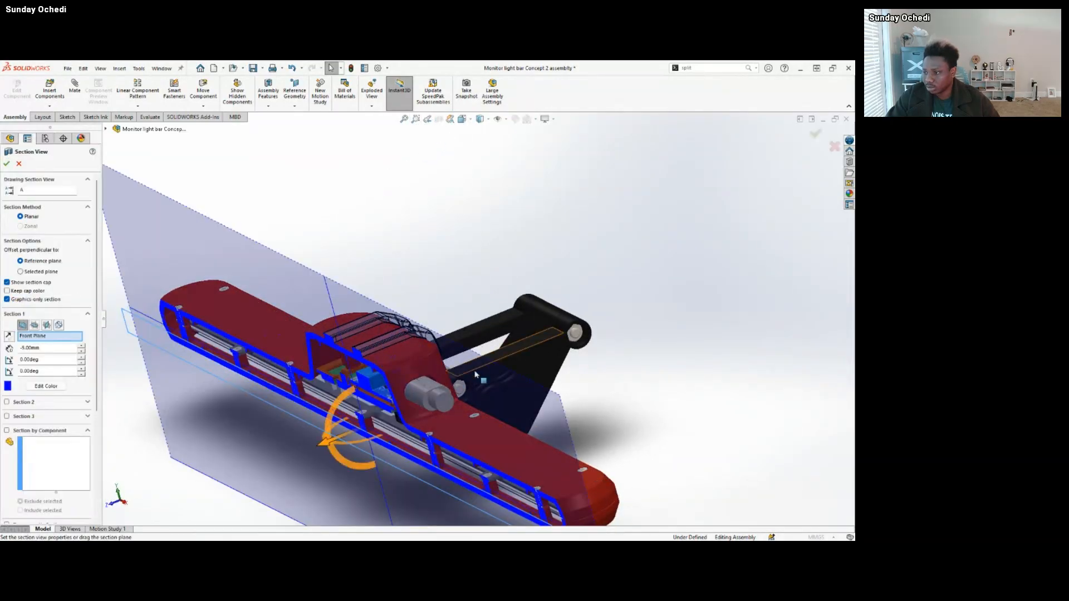
pyautogui.click(35, 326)
pyautogui.click(47, 325)
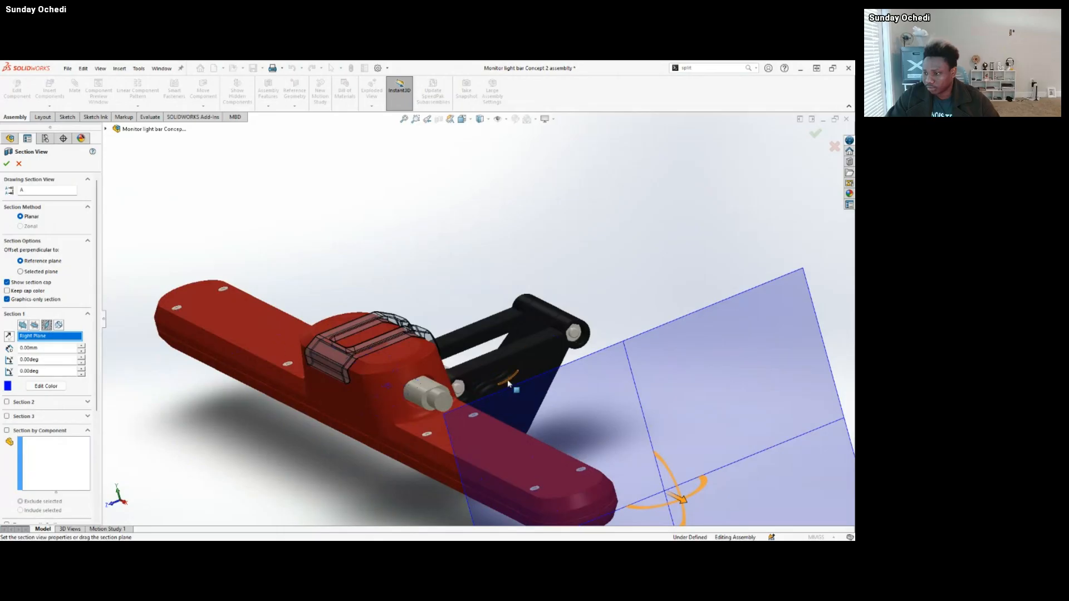
pyautogui.moveTo(597, 471); pyautogui.dragTo(469, 423)
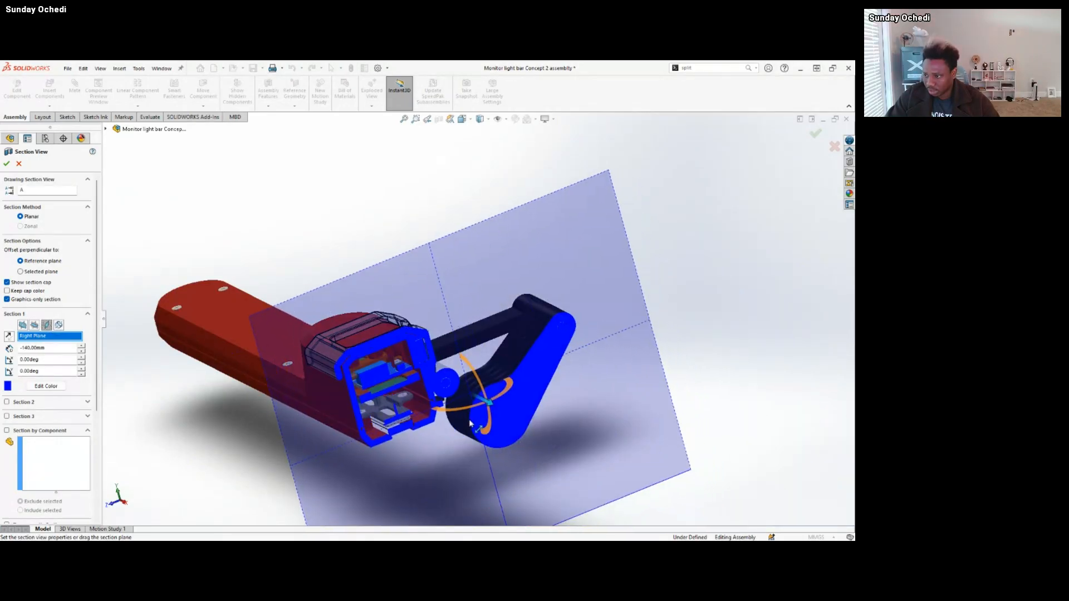
pyautogui.click(6, 164)
# Examine in section how the paired magnets seat in the pockets of the bracket and Concept 2 Top.
pyautogui.scroll(-5, 429, 353)
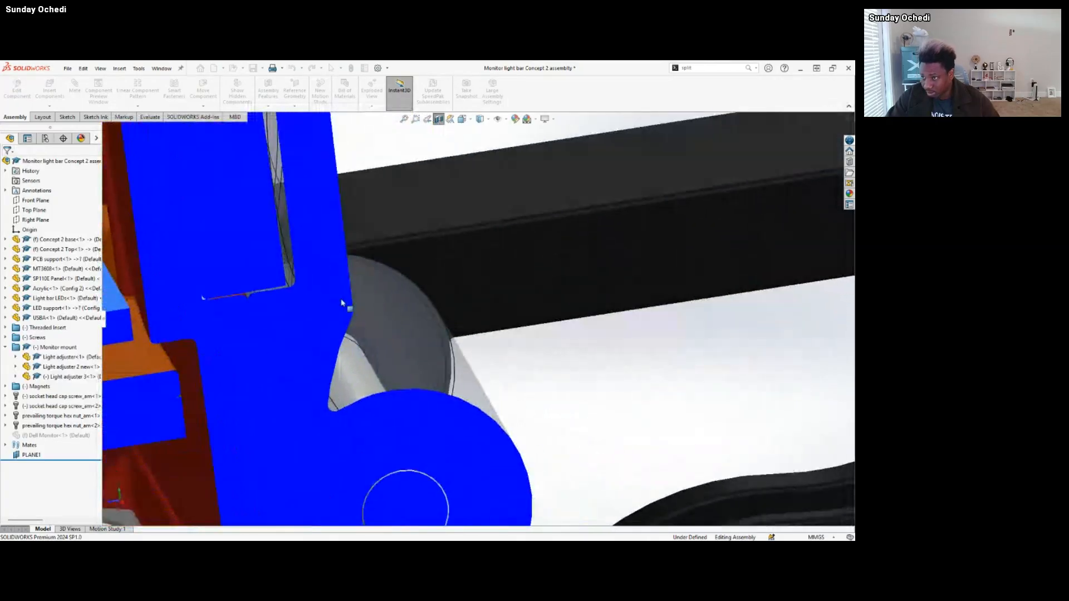
pyautogui.scroll(3, 334, 300)
pyautogui.moveTo(306, 279); pyautogui.dragTo(335, 247, button='middle')
pyautogui.scroll(-7, 336, 245)
pyautogui.scroll(4, 341, 204)
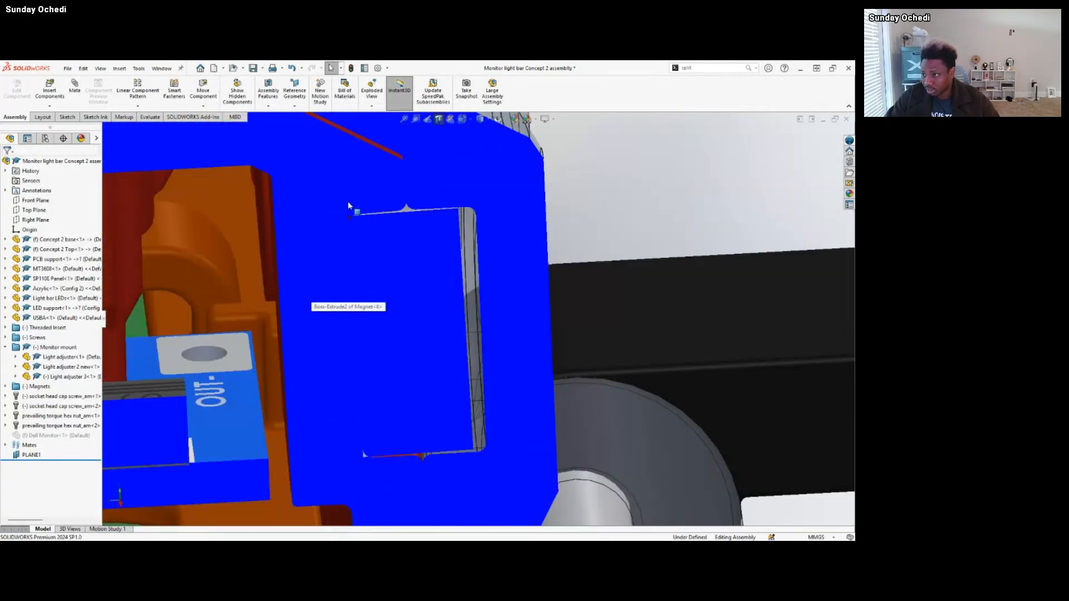
pyautogui.scroll(-6, 415, 221)
pyautogui.click(410, 238)
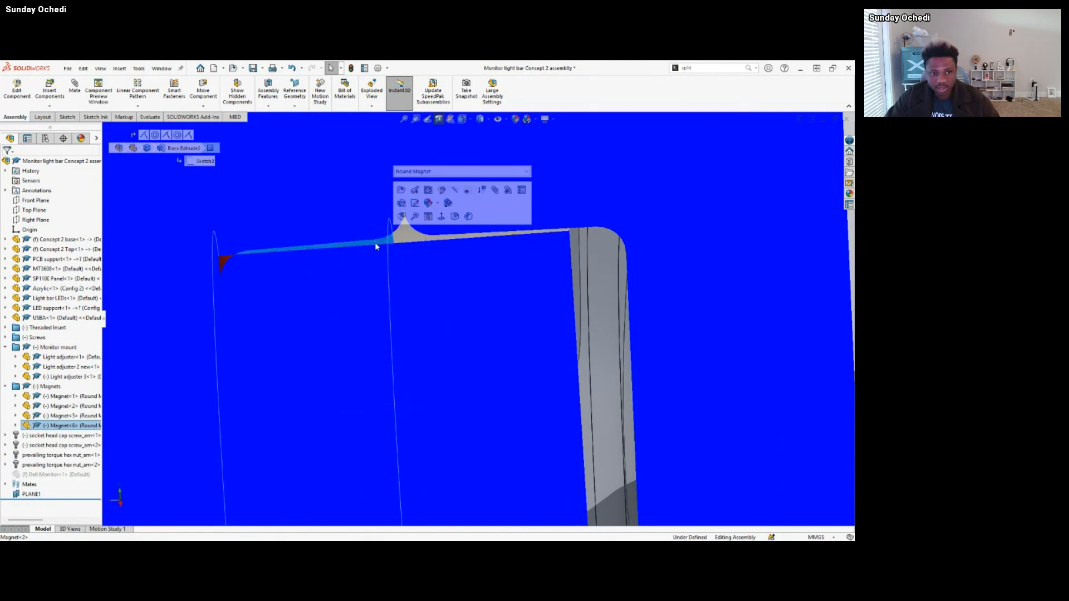
pyautogui.click(422, 238)
pyautogui.click(379, 241)
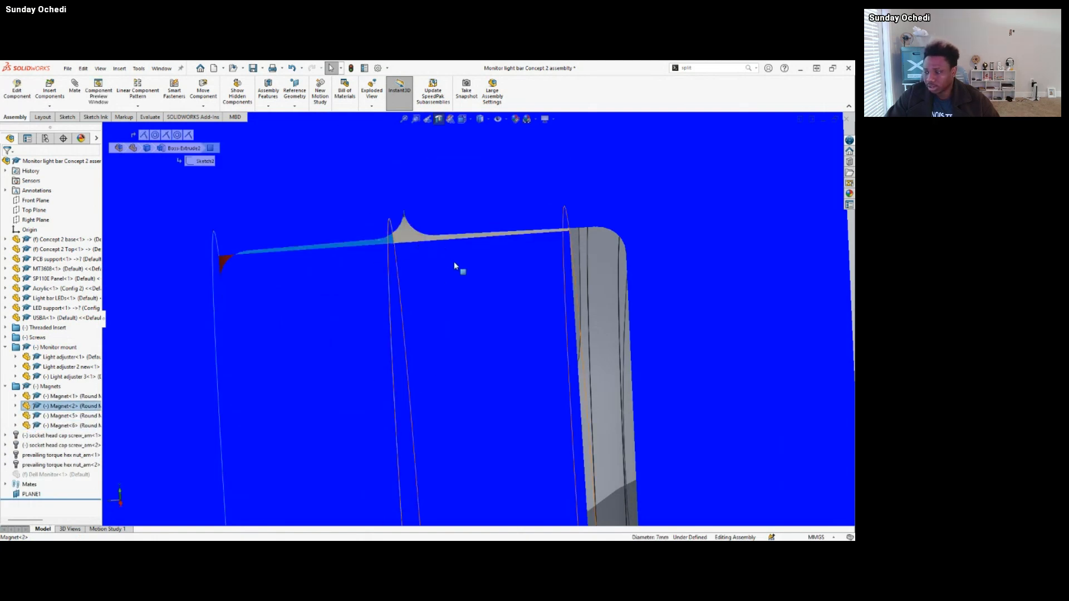
# View the whole sectioned housing and mount, and turn off the section view.
pyautogui.scroll(5, 454, 266)
pyautogui.scroll(7, 521, 385)
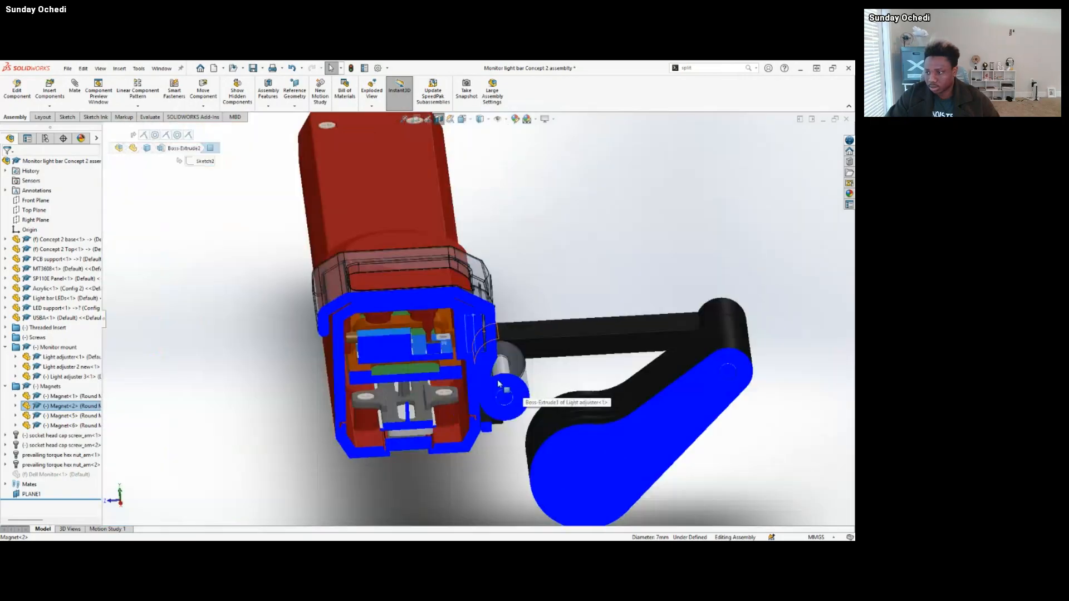
pyautogui.moveTo(513, 387); pyautogui.dragTo(496, 306, button='middle')
pyautogui.click(518, 311)
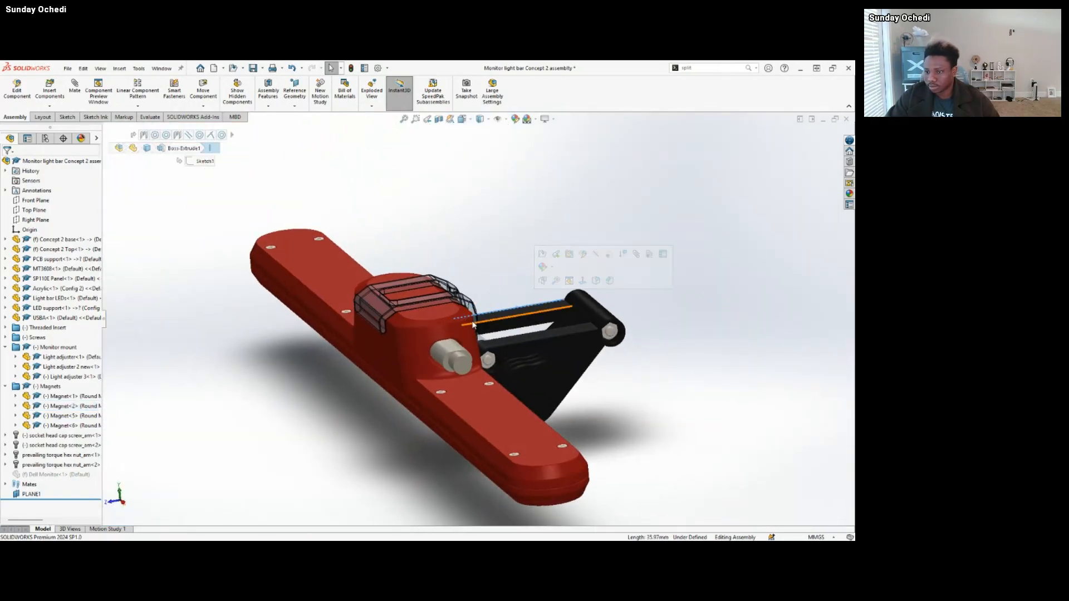
# Restore the Light adjuster 2 new component to its opaque display.
pyautogui.scroll(-3, 557, 350)
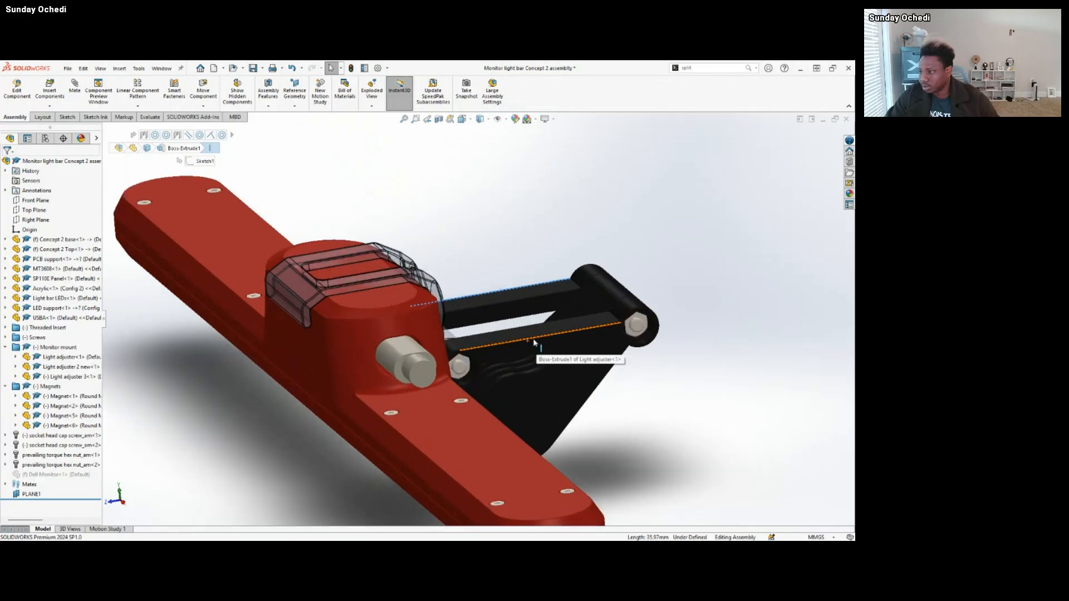
pyautogui.click(402, 272)
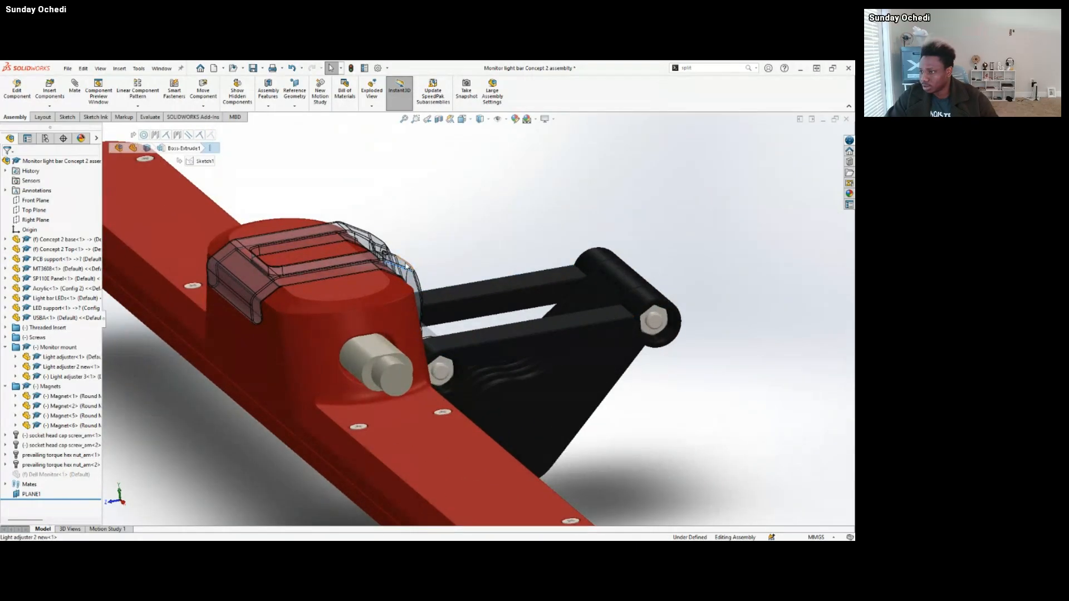
pyautogui.click(492, 210)
pyautogui.scroll(5, 406, 320)
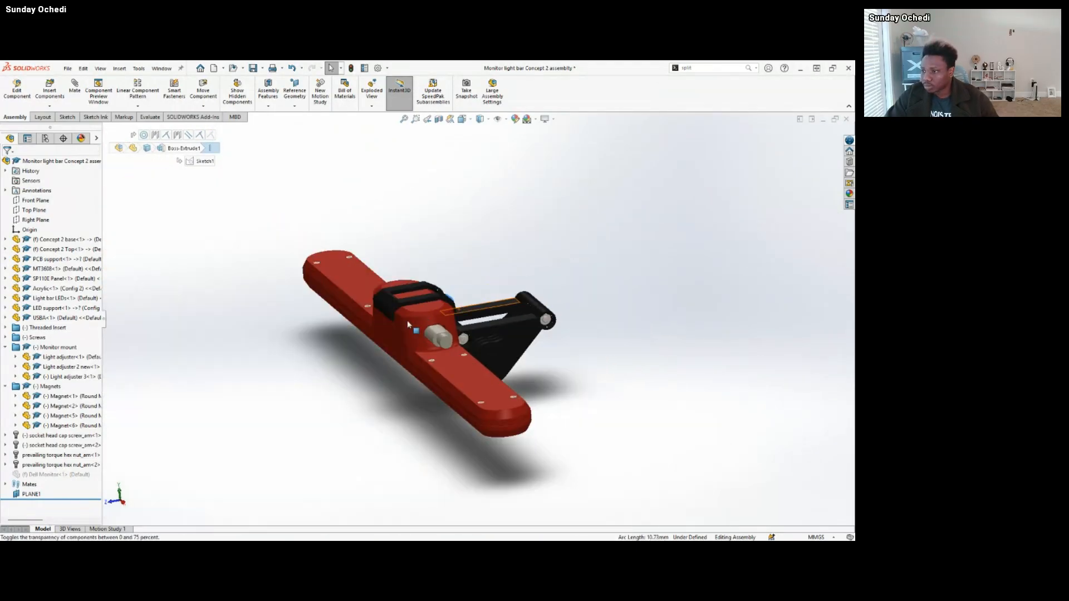
# Examine the long front side of the light bar, including Concept 2 Top's sloped face and its seam with the base.
pyautogui.moveTo(407, 320); pyautogui.dragTo(329, 315, button='middle')
pyautogui.click(330, 315)
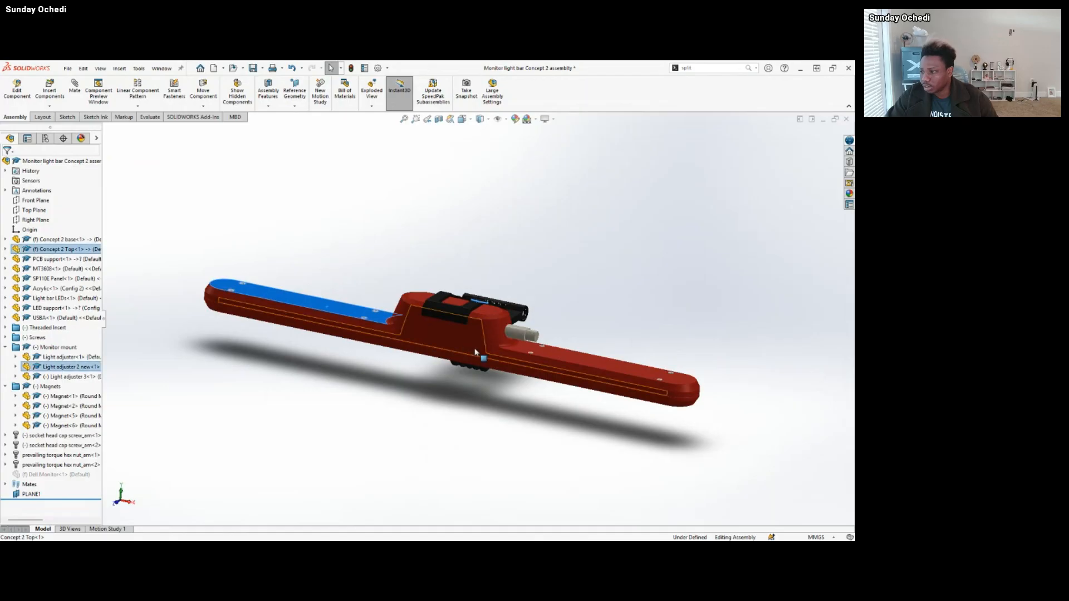
pyautogui.click(561, 392)
pyautogui.scroll(-6, 560, 390)
pyautogui.click(512, 299)
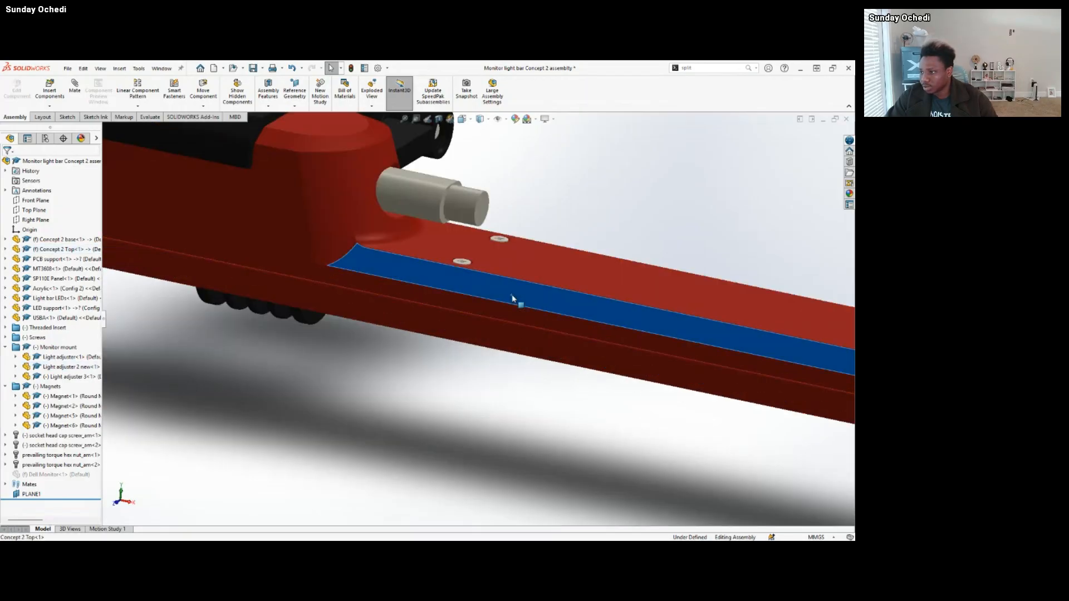
# Make Concept 2 base and Concept 2 Top transparent to expose the components inside the light bar.
pyautogui.keyDown('ctrl'); pyautogui.click(516, 338); pyautogui.keyUp('ctrl')
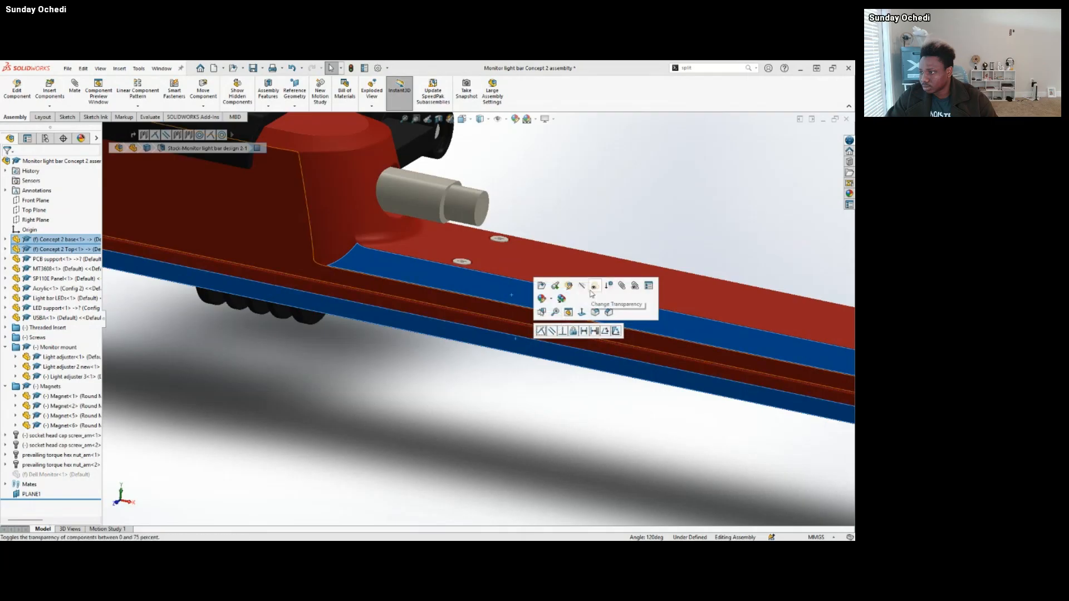
pyautogui.click(594, 294)
pyautogui.scroll(4, 523, 382)
pyautogui.scroll(-5, 439, 286)
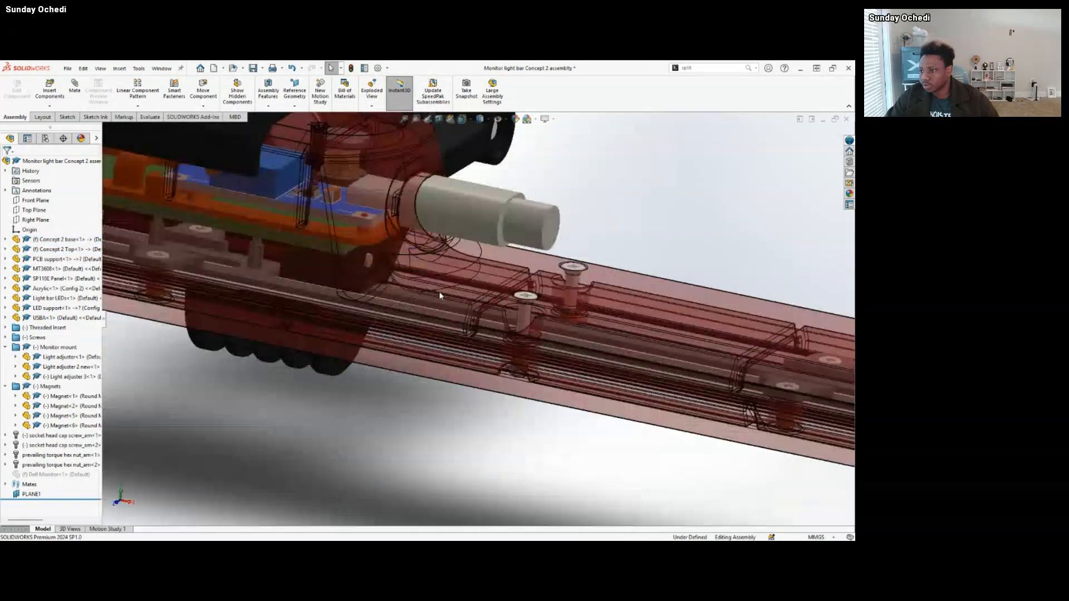
pyautogui.moveTo(345, 270); pyautogui.dragTo(257, 298, button='middle')
pyautogui.scroll(6, 355, 284)
pyautogui.scroll(-8, 377, 327)
pyautogui.scroll(8, 379, 336)
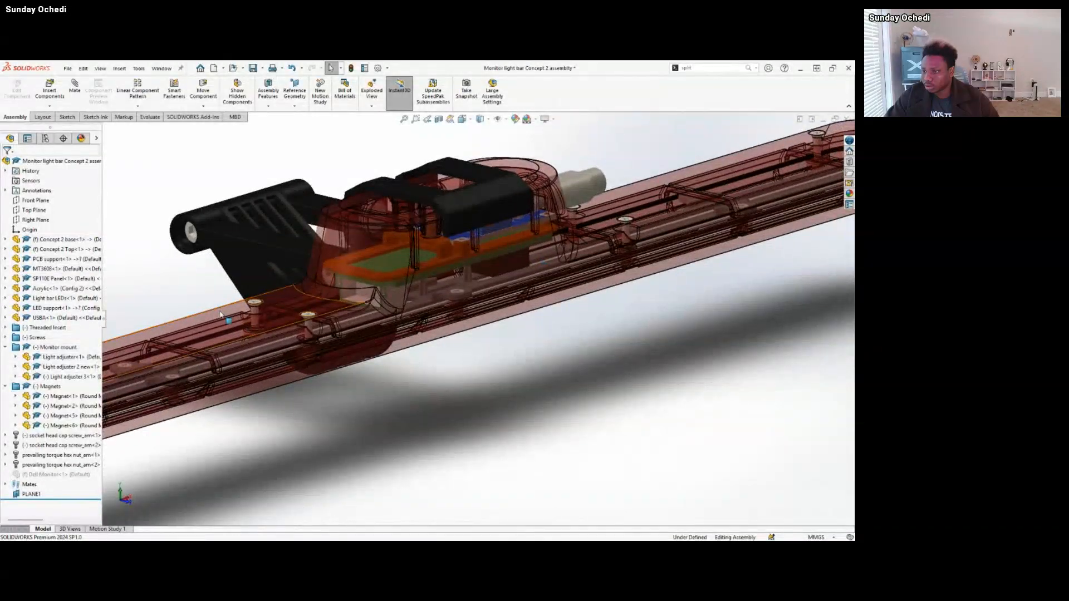
# Hide Concept 2 Top and Concept 2 base so only the internal components and the monitor mount are displayed.
pyautogui.click(257, 298)
pyautogui.click(297, 264)
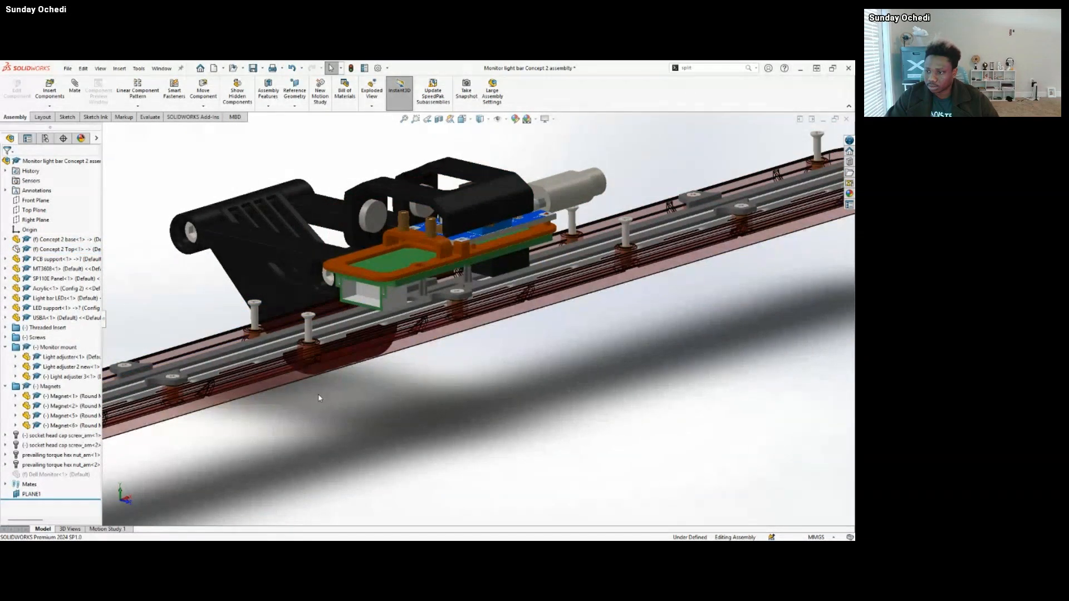
pyautogui.scroll(-5, 246, 373)
pyautogui.click(295, 380)
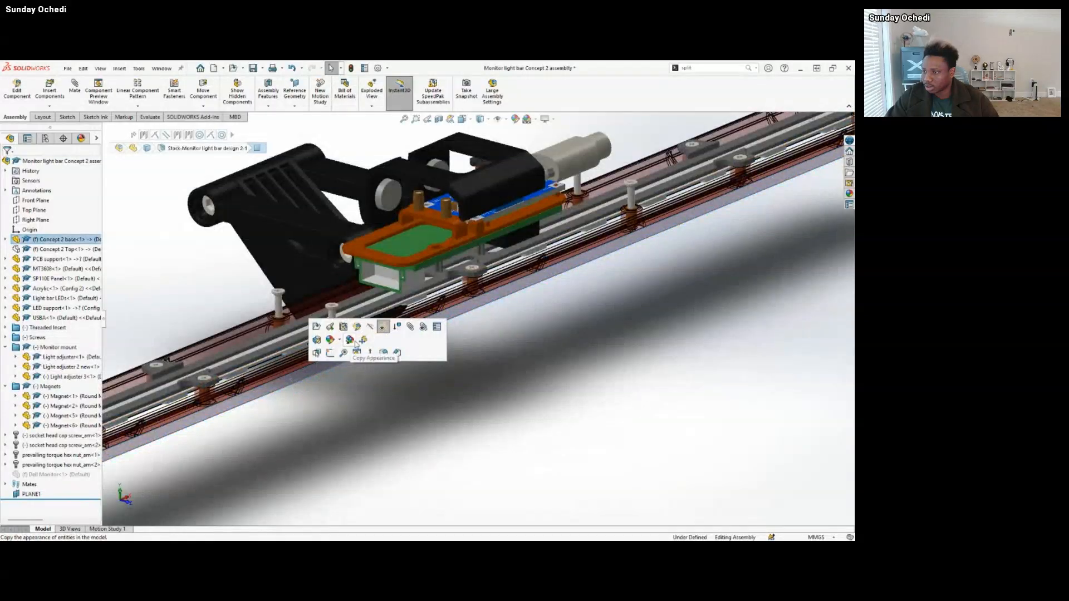
pyautogui.click(382, 328)
# Examine the end of the Light bar LEDs strip and how it sits beneath the LED support.
pyautogui.moveTo(365, 351); pyautogui.dragTo(207, 305, button='middle')
pyautogui.scroll(-5, 245, 318)
pyautogui.scroll(4, 245, 318)
pyautogui.scroll(-4, 208, 320)
pyautogui.click(200, 311)
pyautogui.scroll(5, 422, 326)
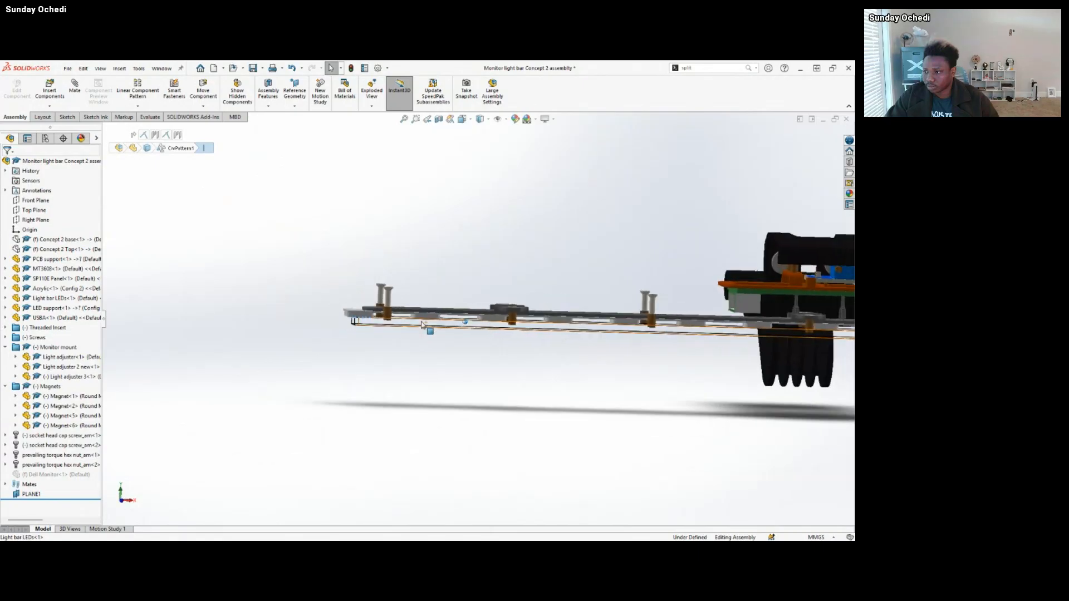
pyautogui.moveTo(422, 326); pyautogui.dragTo(443, 348, button='middle')
pyautogui.click(257, 346)
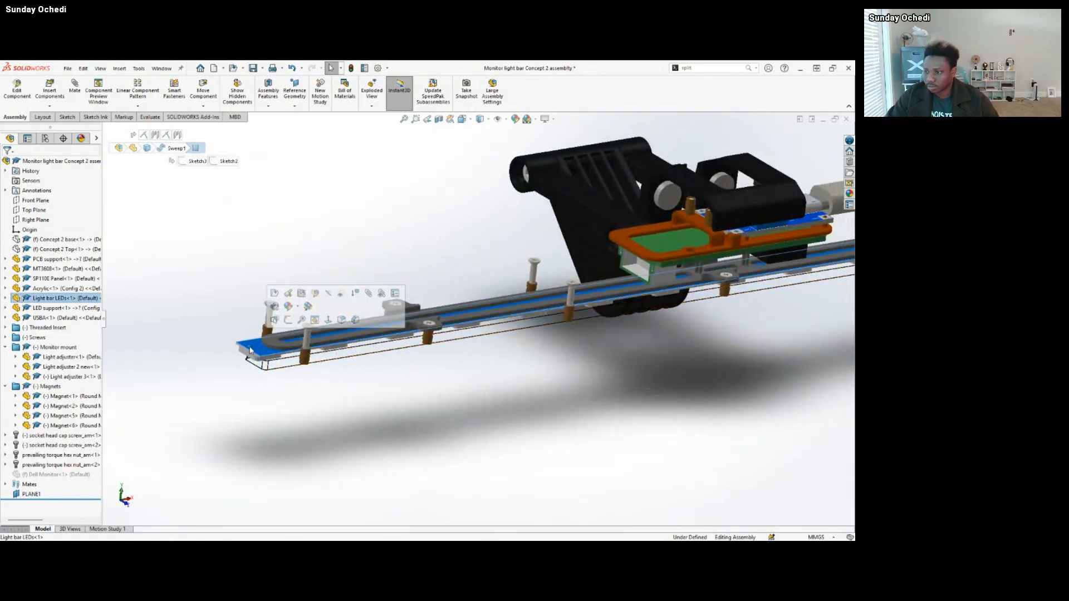
pyautogui.moveTo(372, 352); pyautogui.dragTo(383, 382, button='middle')
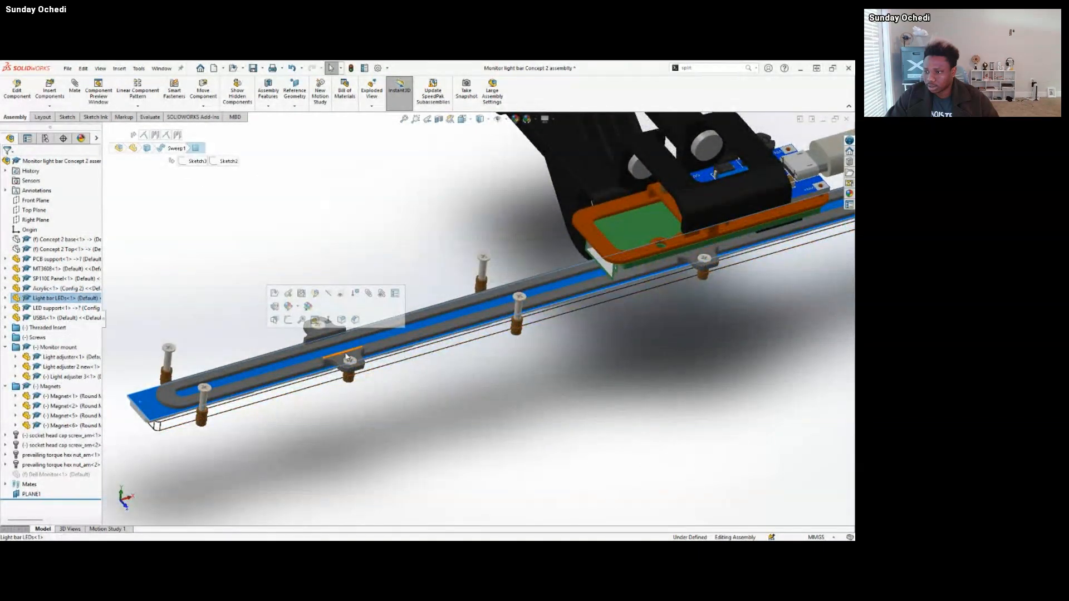
# Examine the LED support's paired screw tabs and how the support holds the Light bar LEDs along the bar.
pyautogui.click(347, 359)
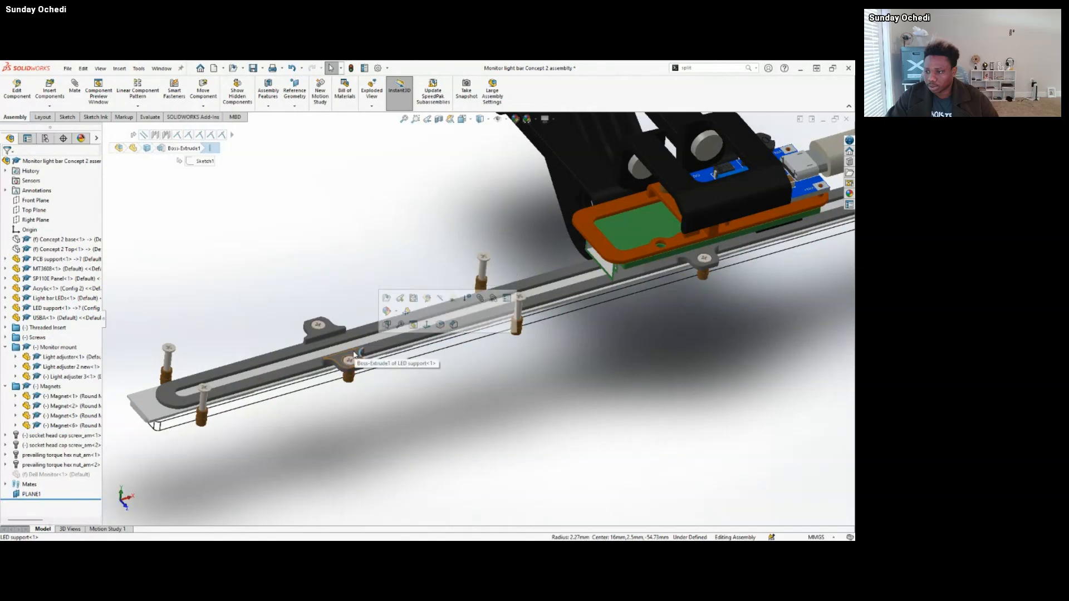
pyautogui.click(318, 327)
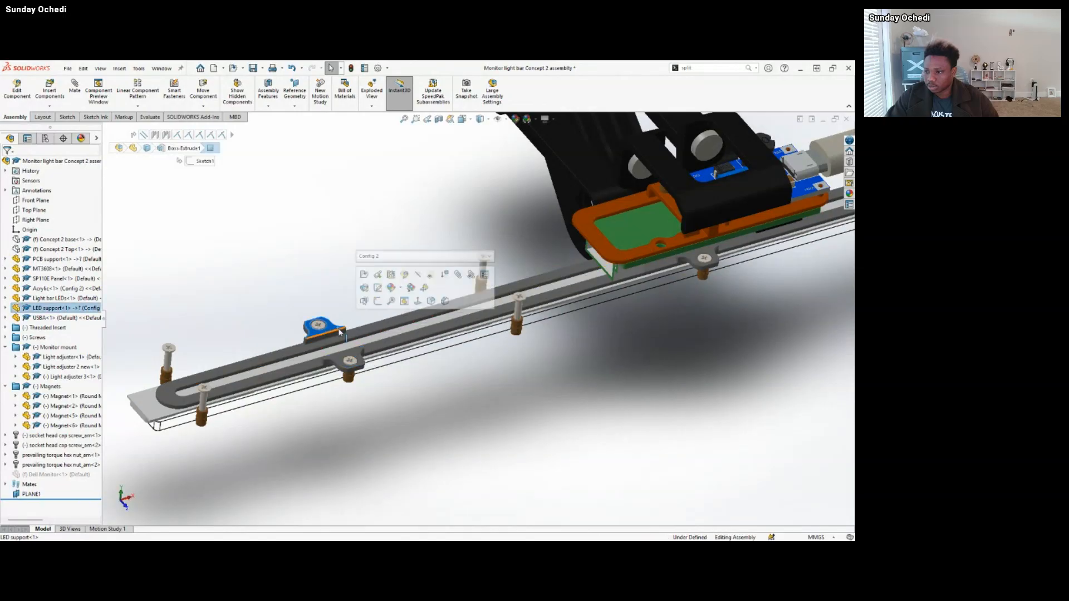
pyautogui.scroll(4, 521, 333)
pyautogui.moveTo(544, 329); pyautogui.dragTo(501, 328, button='middle')
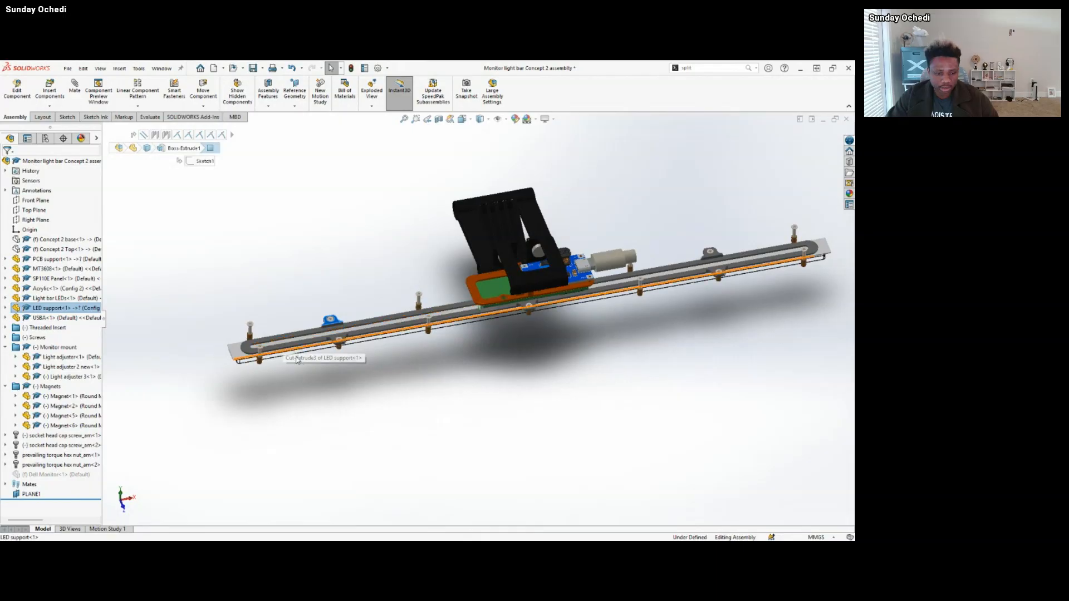
pyautogui.scroll(-5, 344, 331)
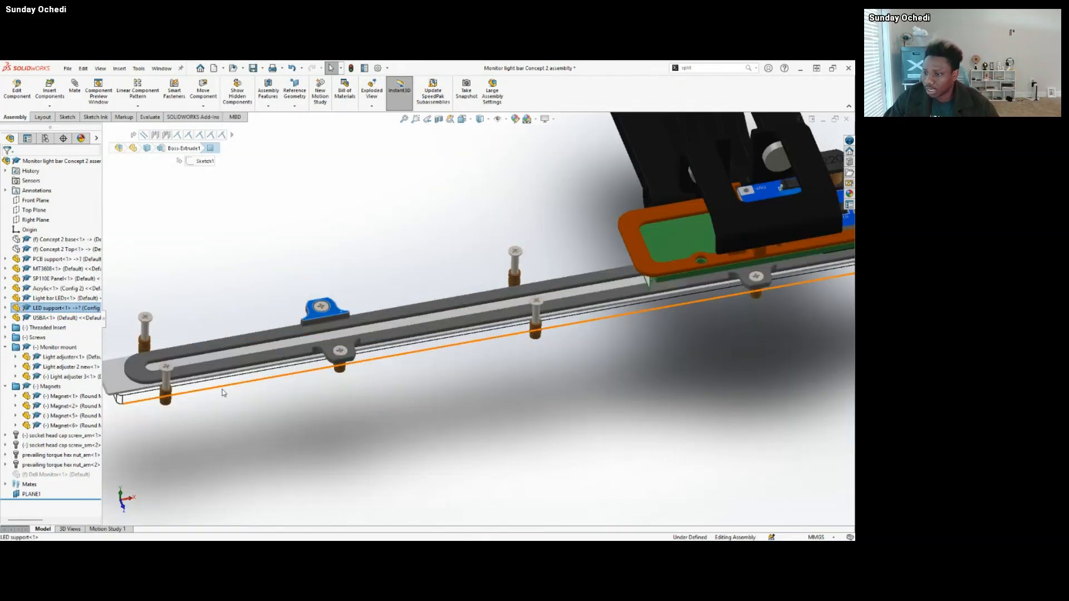
pyautogui.scroll(3, 716, 296)
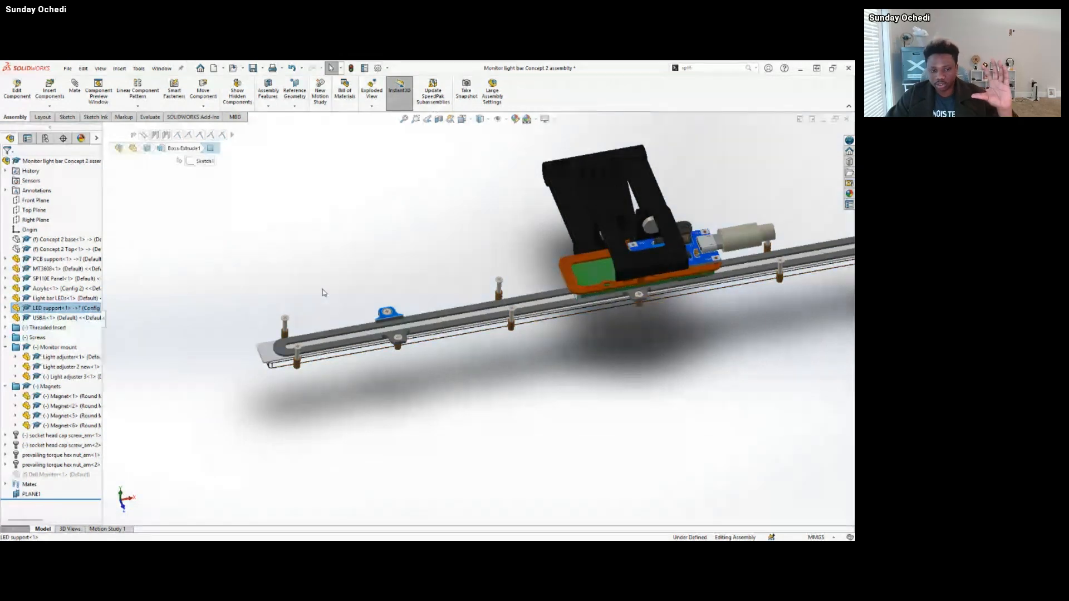
pyautogui.scroll(-5, 430, 319)
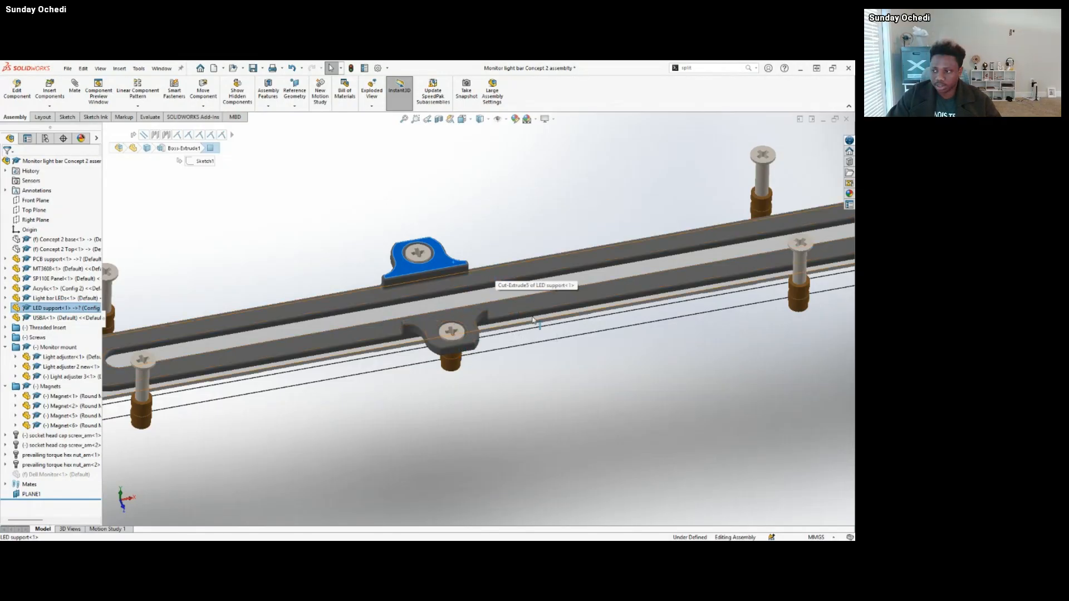
pyautogui.scroll(4, 532, 319)
pyautogui.click(499, 308)
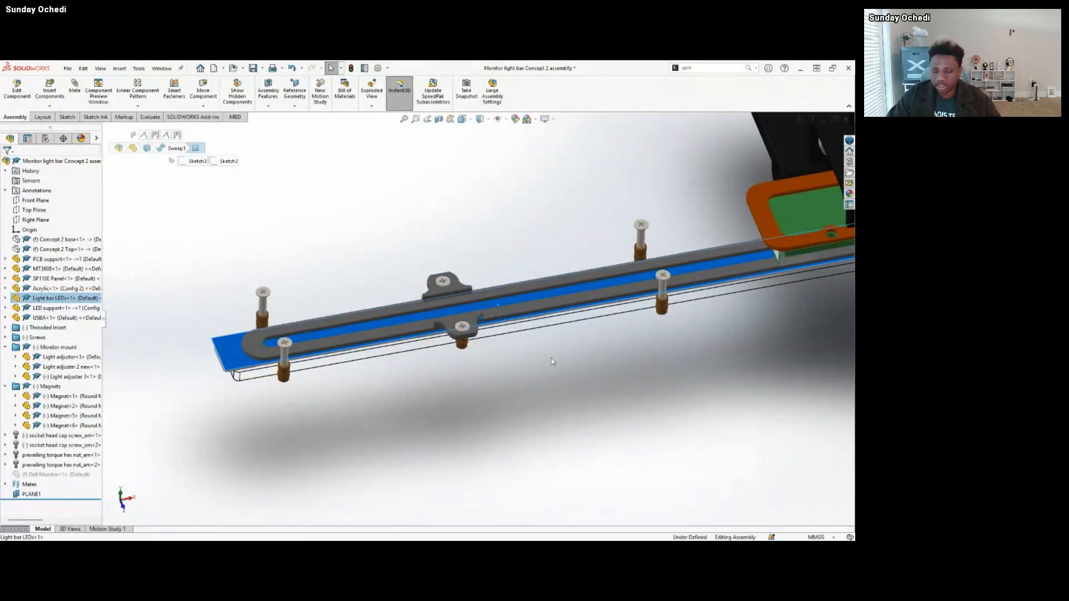
# Examine how the PCB support frames the SP110E Panel, including the round opening in its edge.
pyautogui.scroll(3, 553, 362)
pyautogui.scroll(-5, 635, 346)
pyautogui.moveTo(633, 346); pyautogui.dragTo(587, 365, button='middle')
pyautogui.scroll(-4, 506, 401)
pyautogui.moveTo(388, 357)
pyautogui.mouseDown(button='middle')
pyautogui.moveTo(429, 324)
pyautogui.moveTo(438, 280)
pyautogui.moveTo(446, 310)
pyautogui.moveTo(470, 305)
pyautogui.moveTo(464, 341)
pyautogui.moveTo(476, 279)
pyautogui.moveTo(521, 319)
pyautogui.moveTo(530, 307)
pyautogui.mouseUp(button='middle')
pyautogui.scroll(-4, 429, 325)
pyautogui.scroll(4, 447, 311)
pyautogui.click(469, 301)
pyautogui.click(476, 282)
pyautogui.moveTo(371, 286); pyautogui.dragTo(223, 309, button='middle')
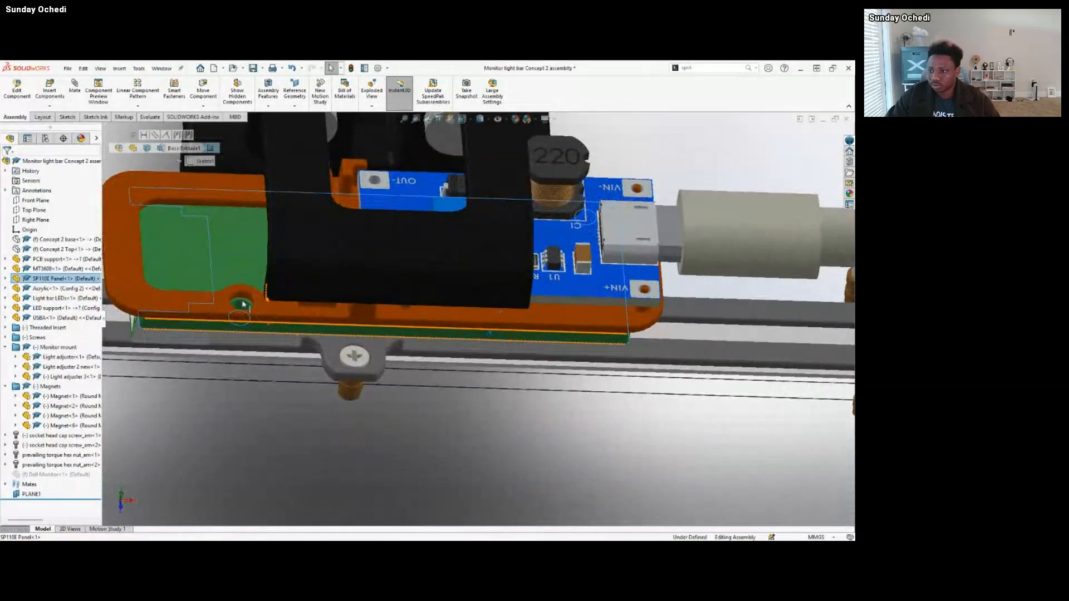
pyautogui.click(224, 309)
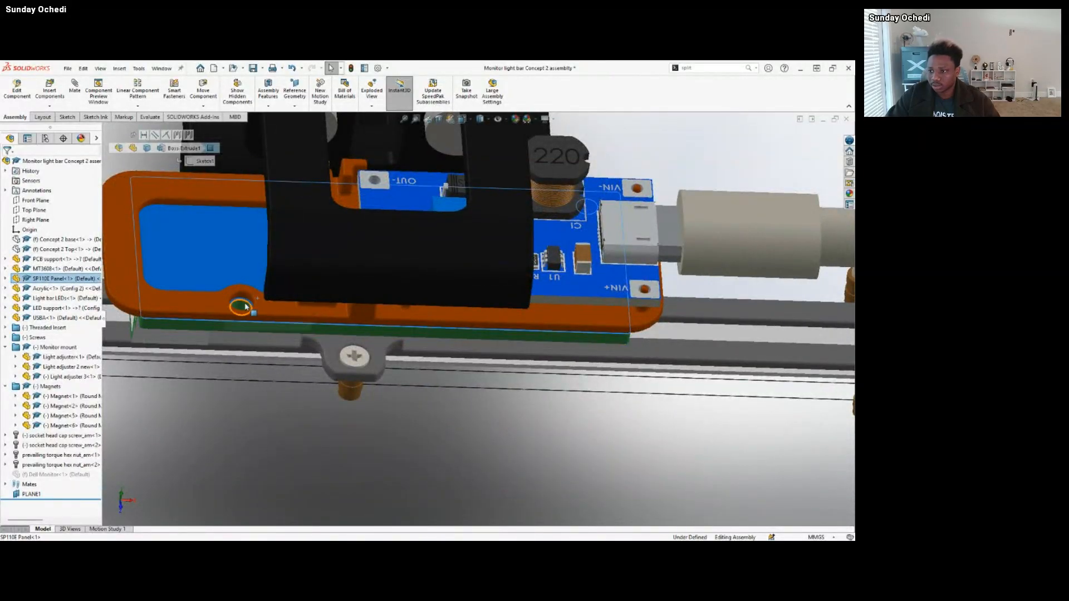
pyautogui.moveTo(239, 305); pyautogui.dragTo(278, 362, button='middle')
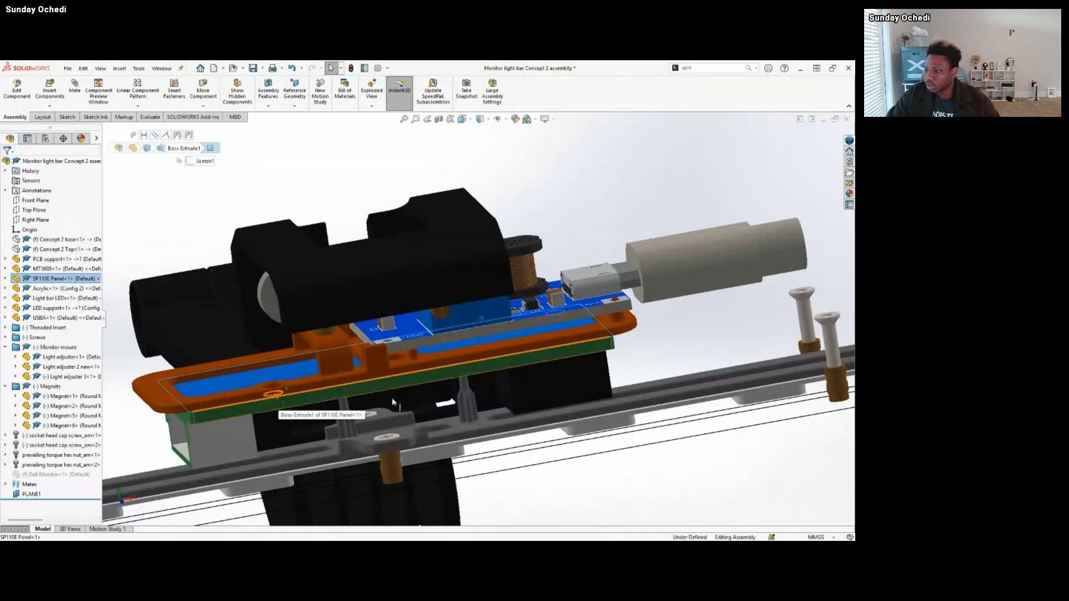
# Hide the Light adjuster 2 new component to expose the MT3608 board on the PCB support.
pyautogui.scroll(3, 553, 377)
pyautogui.moveTo(554, 375); pyautogui.dragTo(550, 350, button='middle')
pyautogui.scroll(-5, 551, 352)
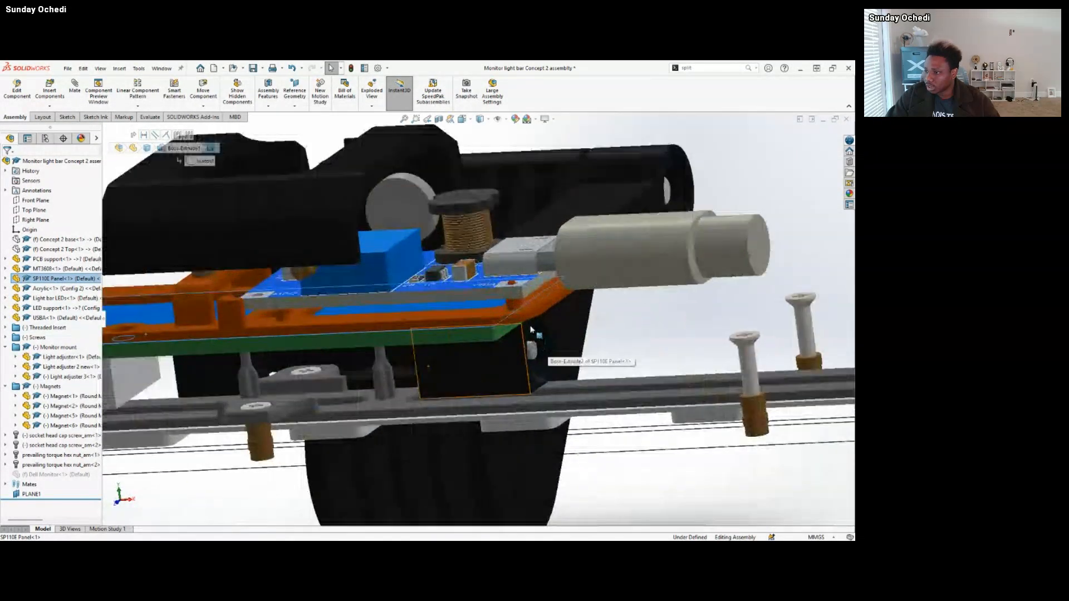
pyautogui.scroll(2, 480, 280)
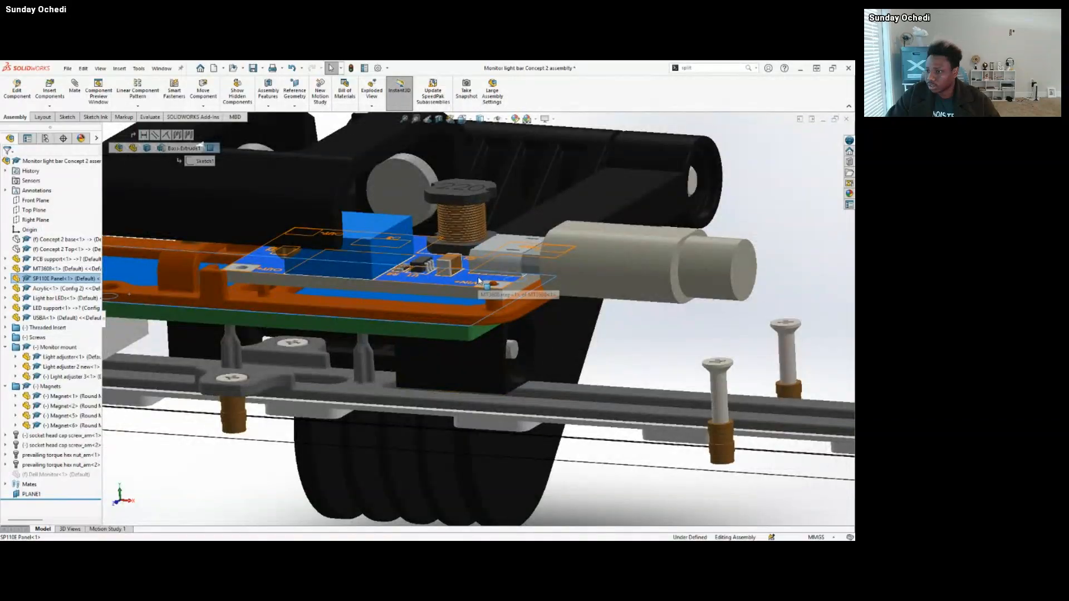
pyautogui.moveTo(479, 280); pyautogui.dragTo(292, 295, button='middle')
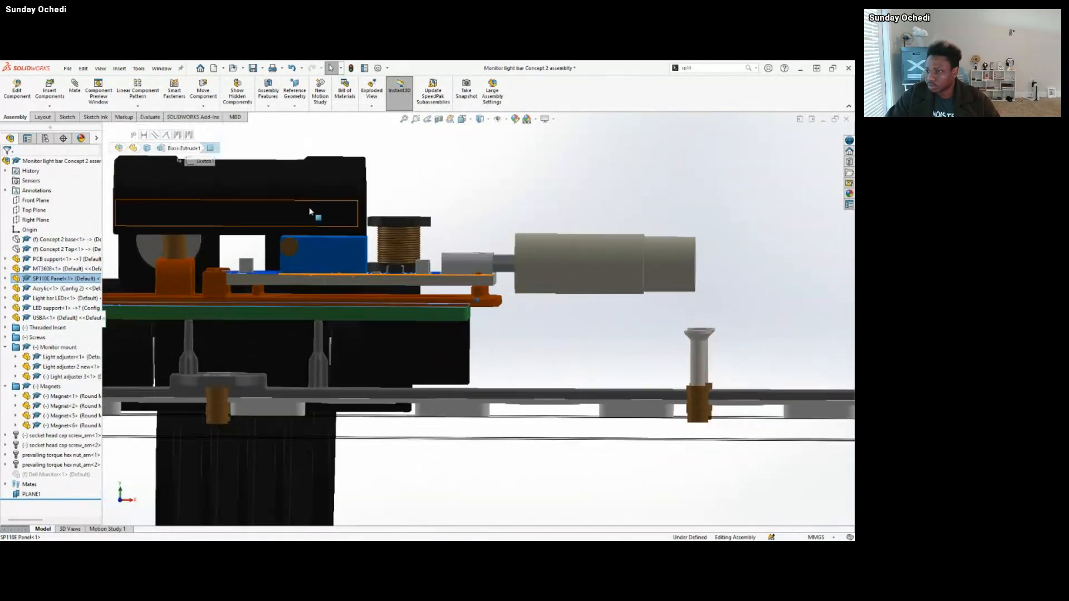
pyautogui.click(314, 201)
pyautogui.click(334, 210)
pyautogui.click(432, 162)
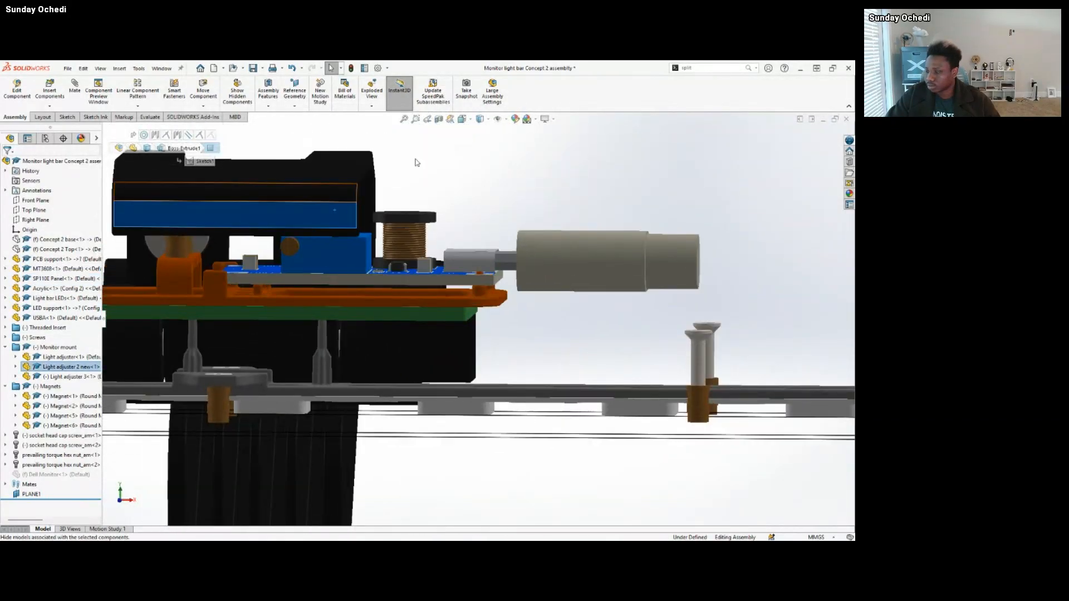
pyautogui.scroll(3, 429, 313)
pyautogui.moveTo(428, 313); pyautogui.dragTo(474, 299, button='middle')
pyautogui.scroll(-5, 474, 299)
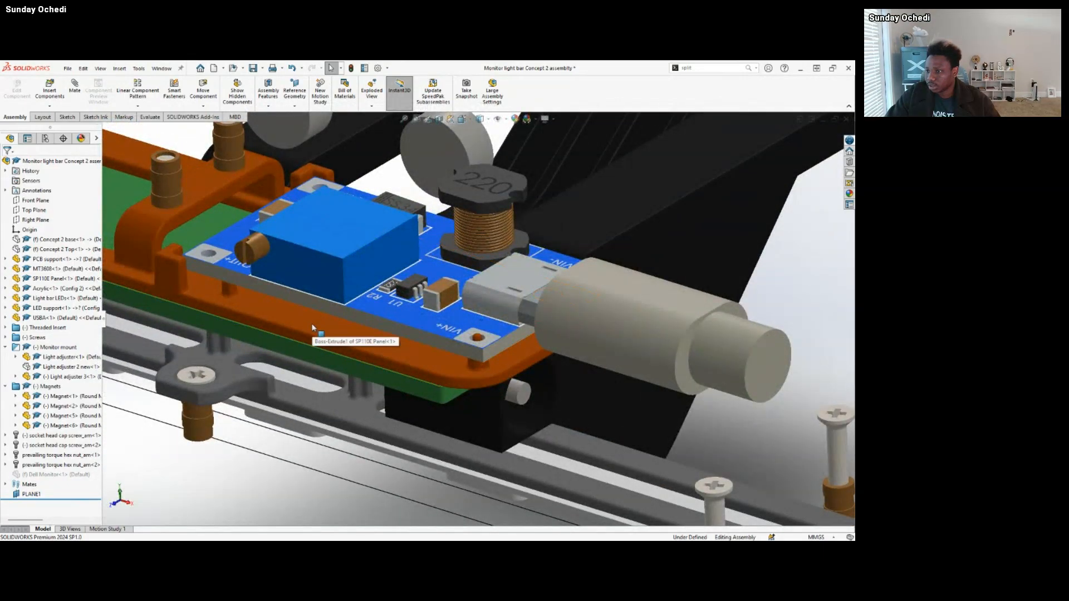
# Show the transparent Concept 2 Top and inspect how its bosses fit the two M1.6 threaded inserts on the PCB support.
pyautogui.moveTo(312, 329); pyautogui.dragTo(158, 206, button='middle')
pyautogui.scroll(3, 158, 206)
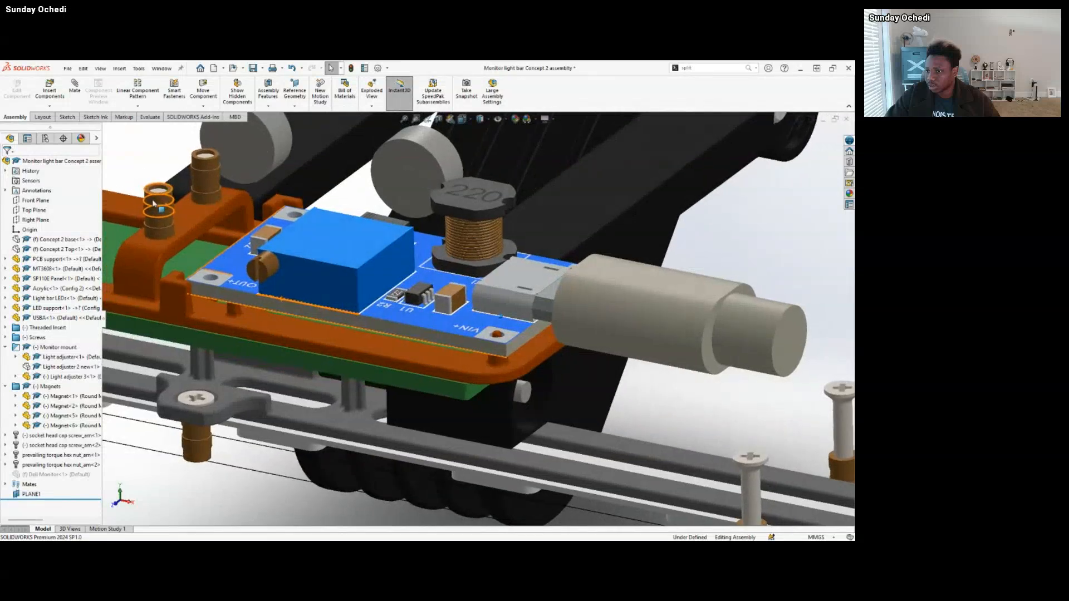
pyautogui.click(159, 202)
pyautogui.scroll(2, 185, 220)
pyautogui.scroll(-3, 223, 224)
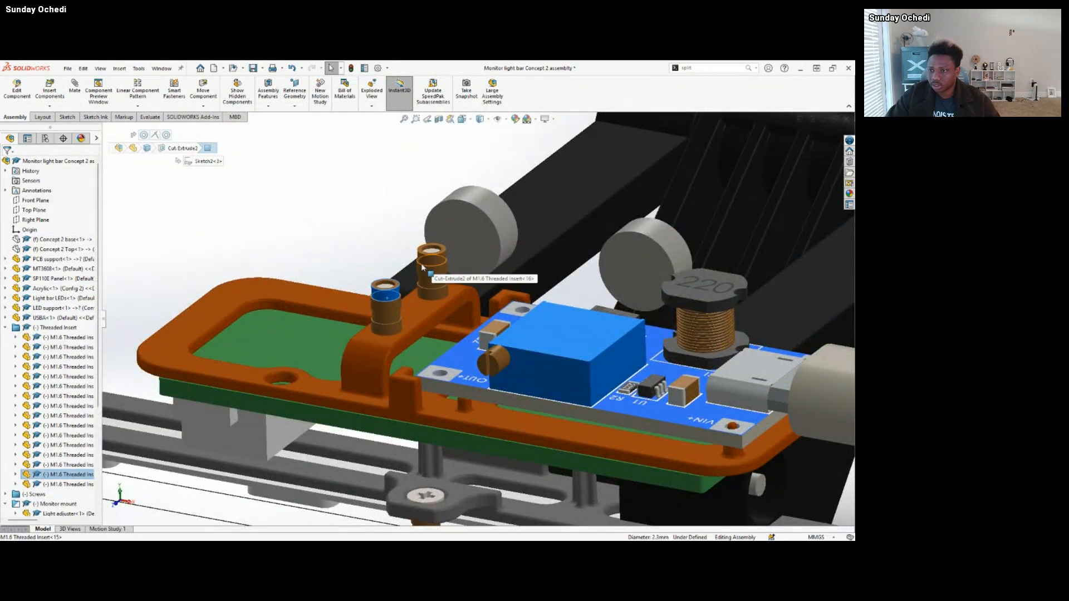
pyautogui.click(72, 248)
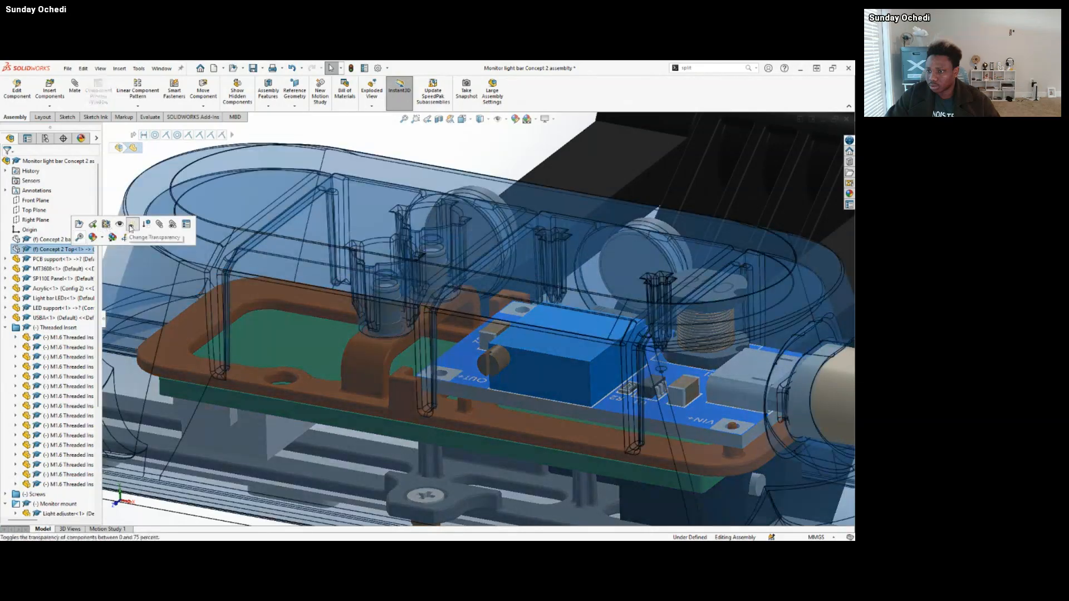
pyautogui.click(122, 225)
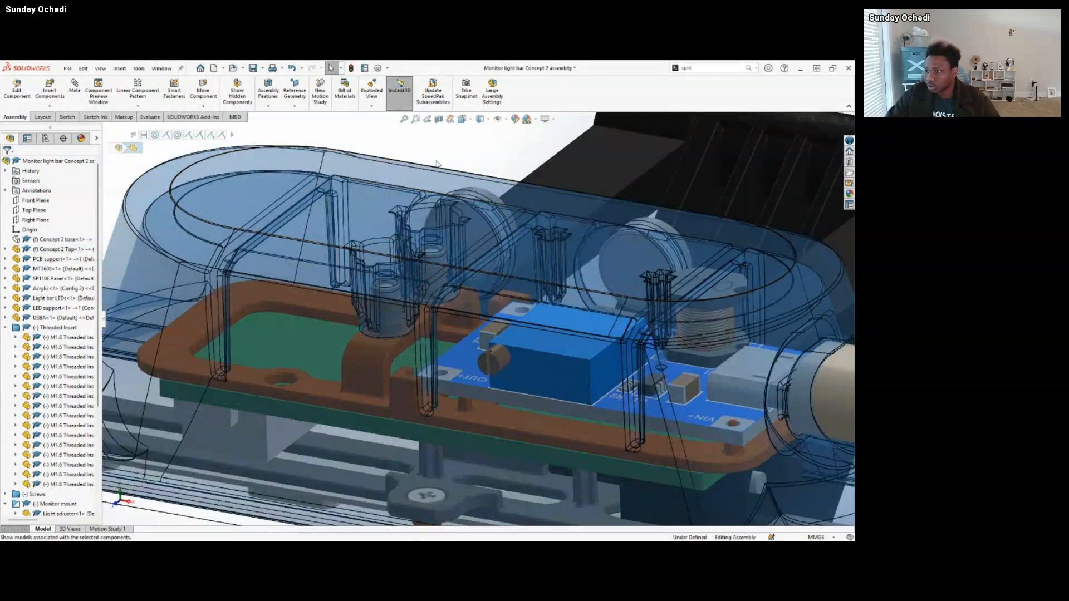
pyautogui.scroll(-3, 407, 309)
pyautogui.scroll(-3, 407, 309)
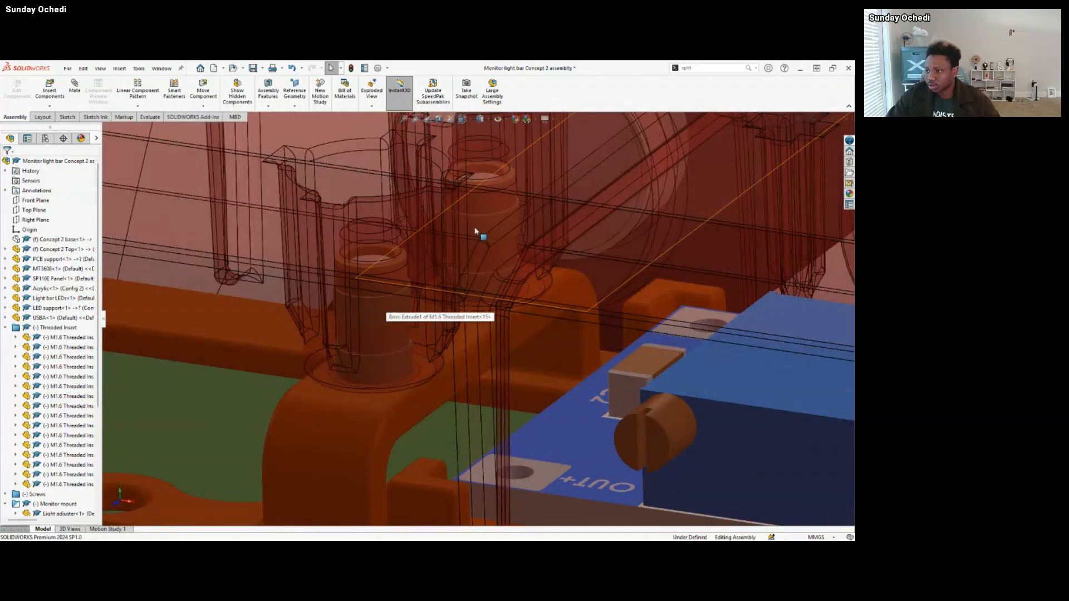
pyautogui.scroll(5, 415, 393)
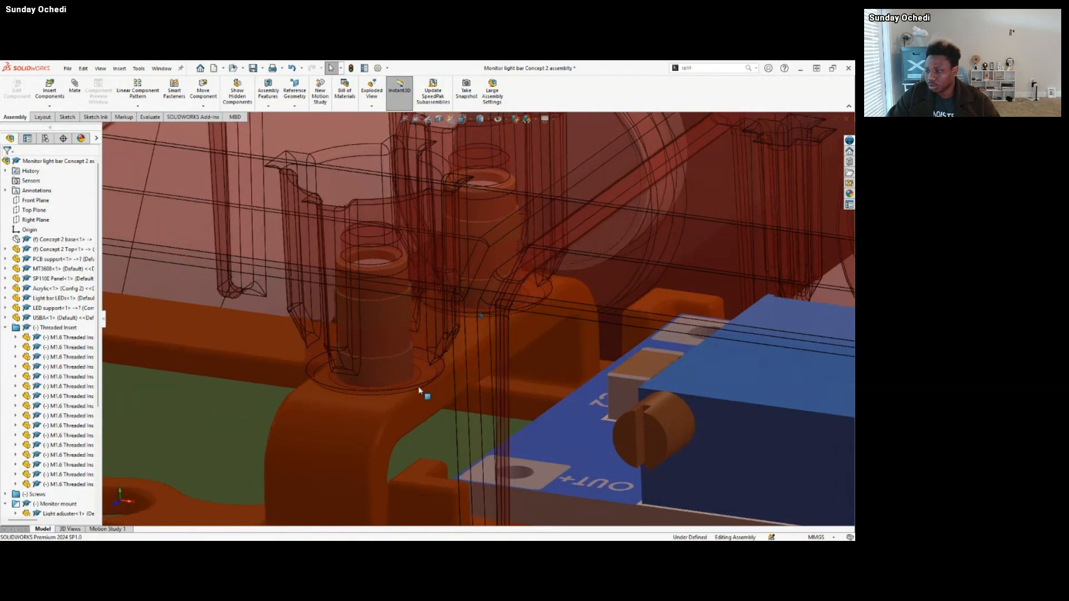
pyautogui.scroll(2, 479, 398)
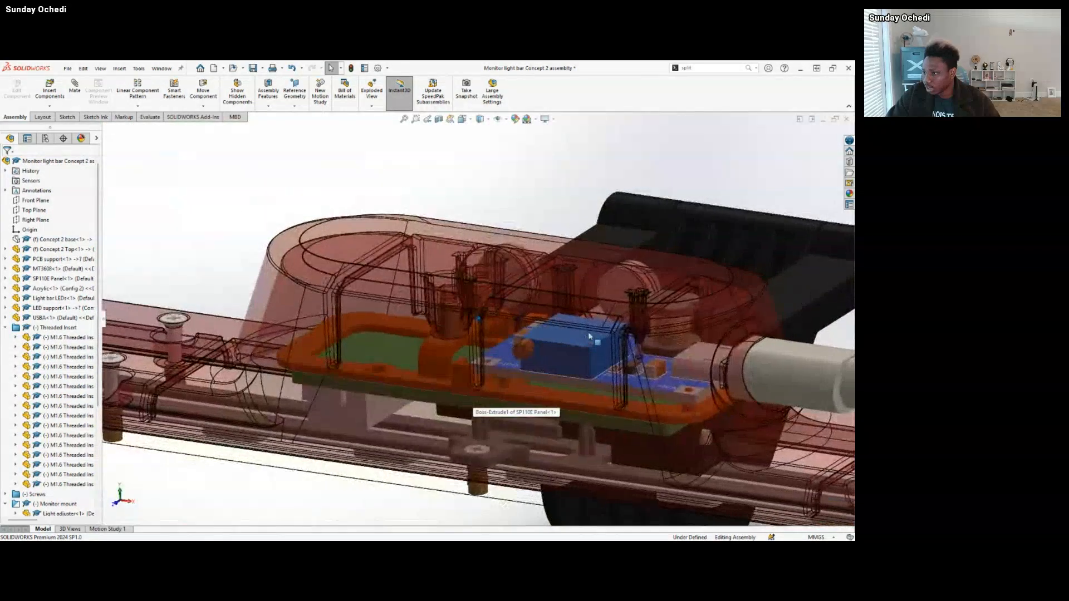
# Examine the Concept 2 Top post that reaches down to the MT3608 board between the blue block and the coil.
pyautogui.scroll(-4, 557, 357)
pyautogui.scroll(-3, 664, 342)
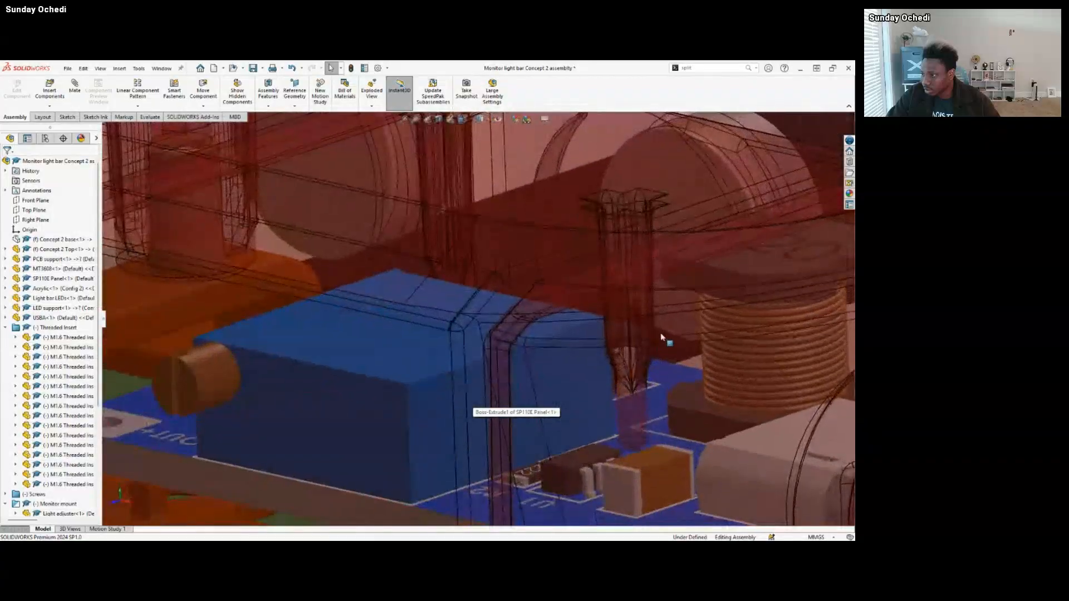
pyautogui.click(646, 331)
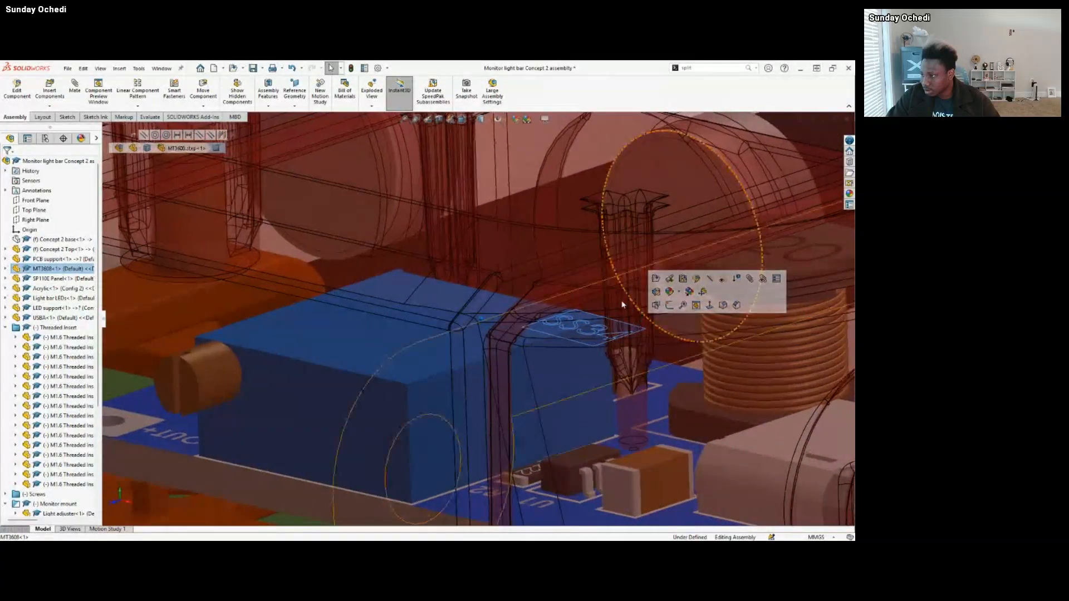
pyautogui.moveTo(623, 303); pyautogui.dragTo(620, 352, button='middle')
pyautogui.scroll(3, 623, 352)
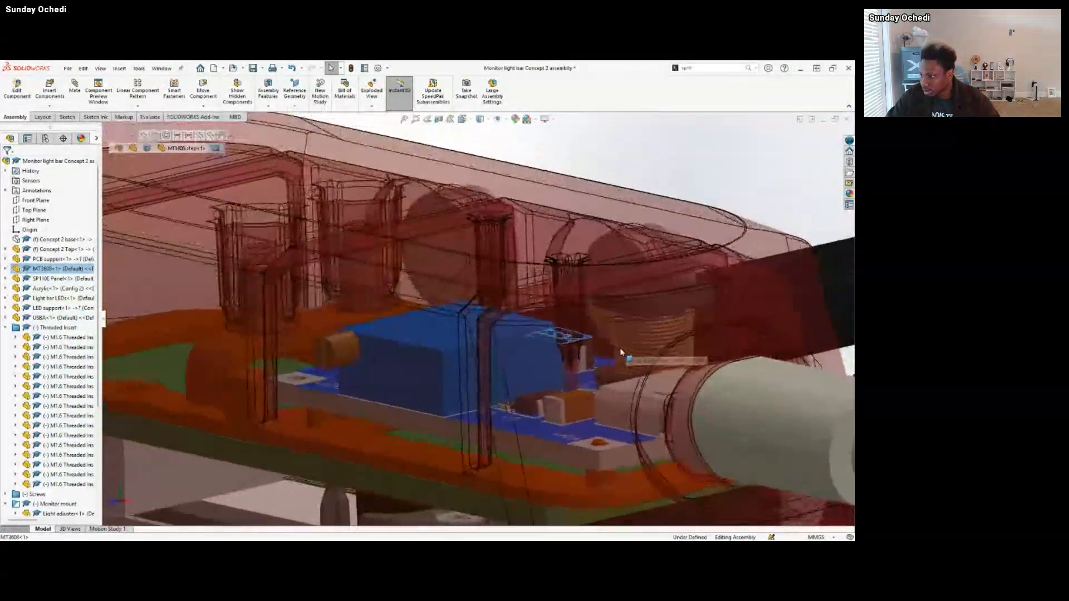
pyautogui.scroll(4, 591, 353)
pyautogui.scroll(-5, 504, 336)
pyautogui.scroll(-5, 503, 336)
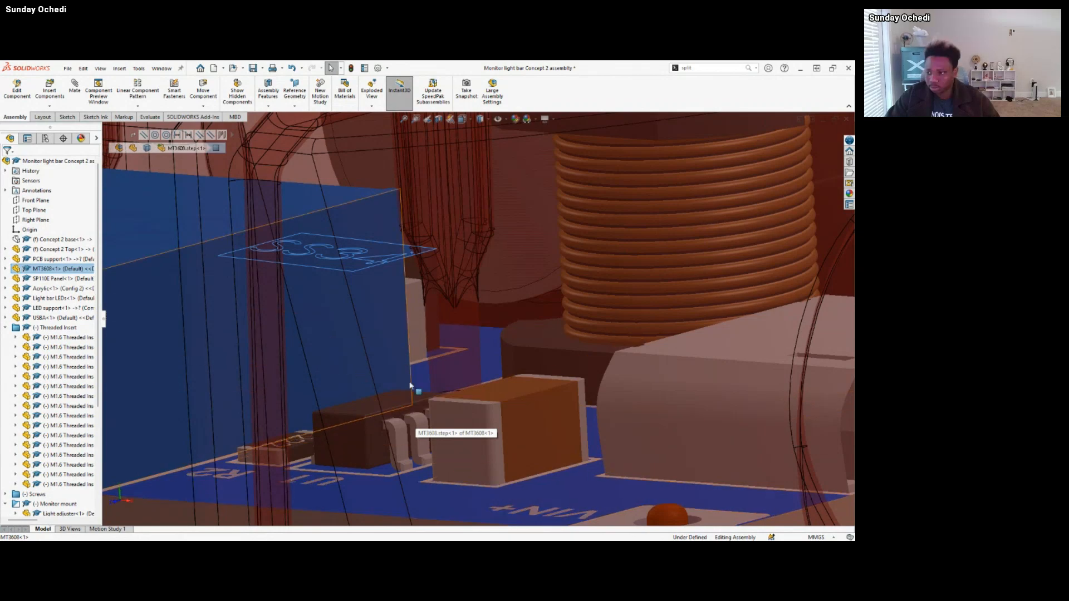
pyautogui.scroll(5, 410, 385)
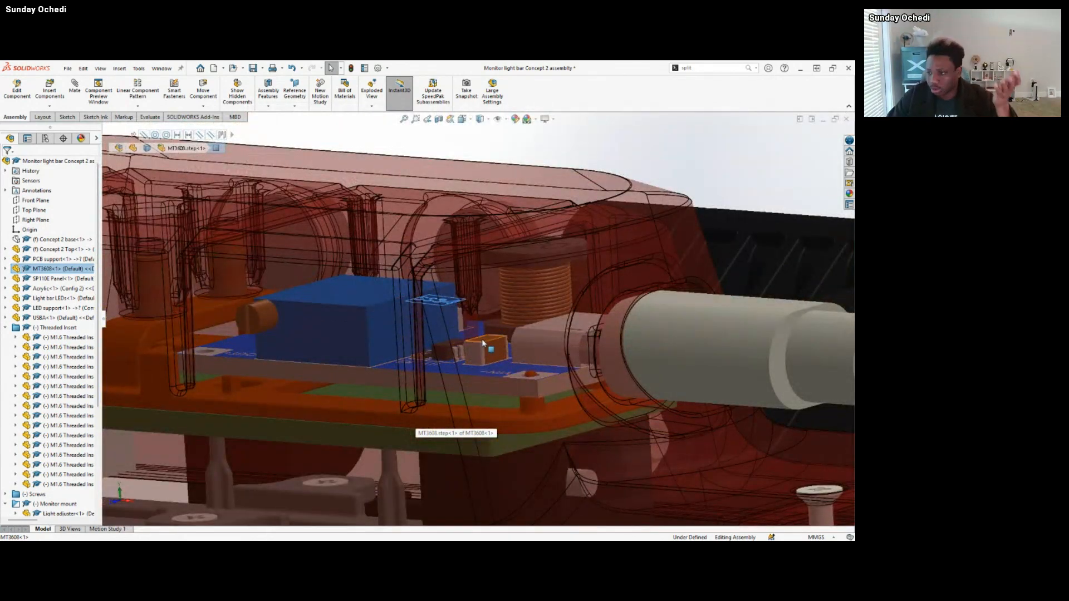
# Examine how the SP110E Panel and the MT3608 board are stacked on the PCB support inside the transparent housing.
pyautogui.scroll(-3, 437, 389)
pyautogui.scroll(3, 390, 385)
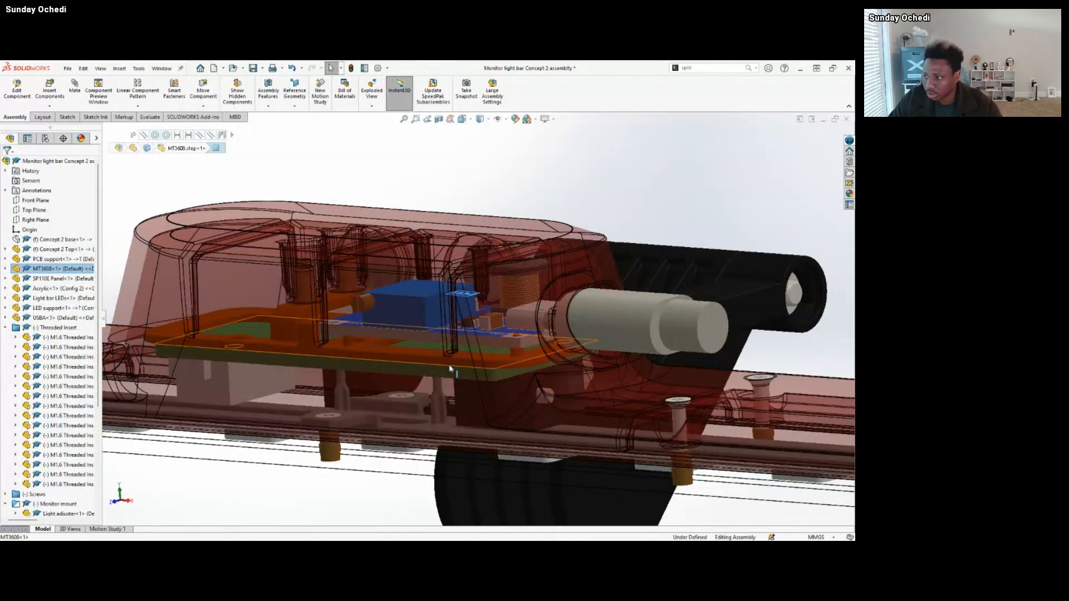
pyautogui.scroll(2, 473, 379)
pyautogui.scroll(3, 444, 327)
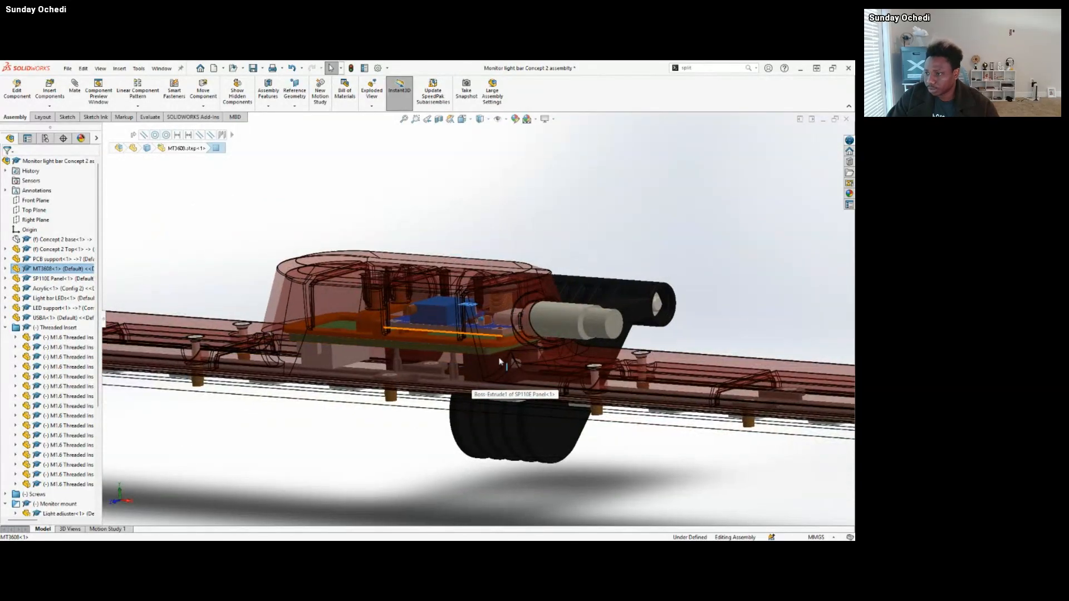
pyautogui.moveTo(614, 299); pyautogui.dragTo(313, 311, button='middle')
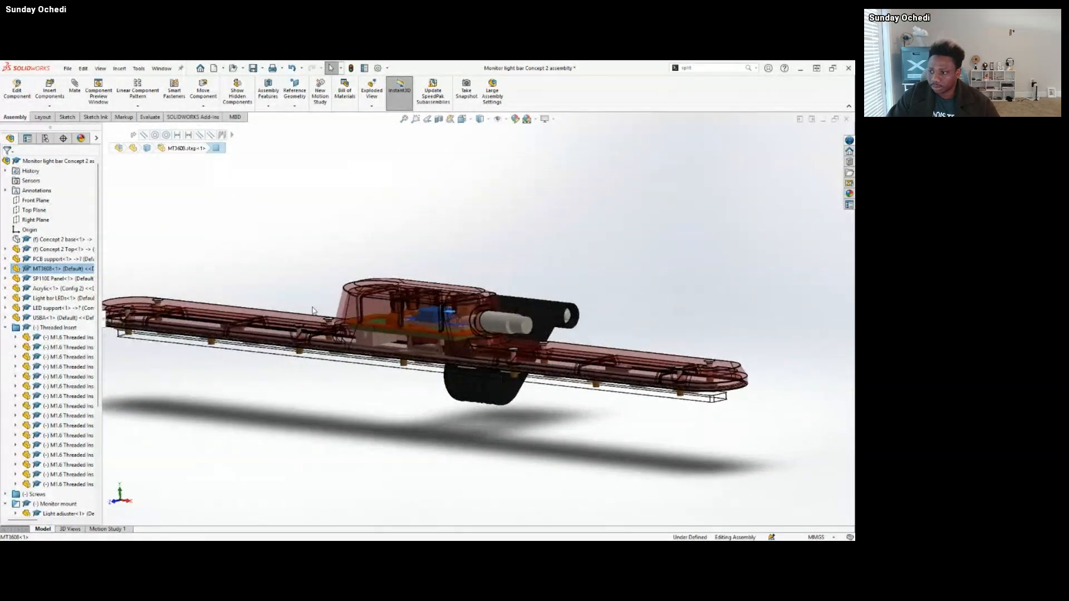
pyautogui.scroll(-6, 314, 310)
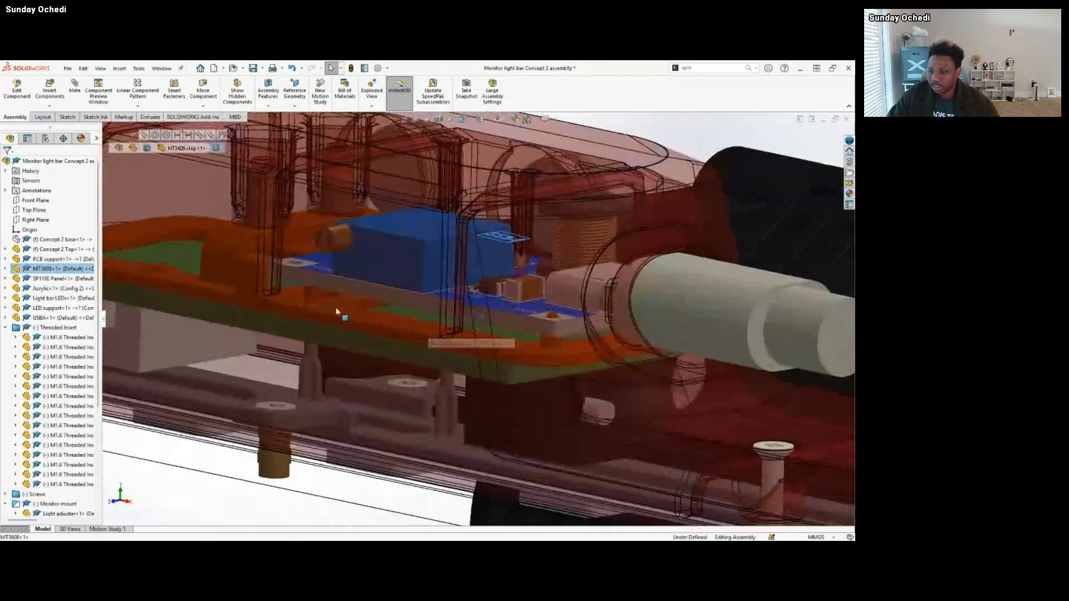
pyautogui.scroll(5, 423, 329)
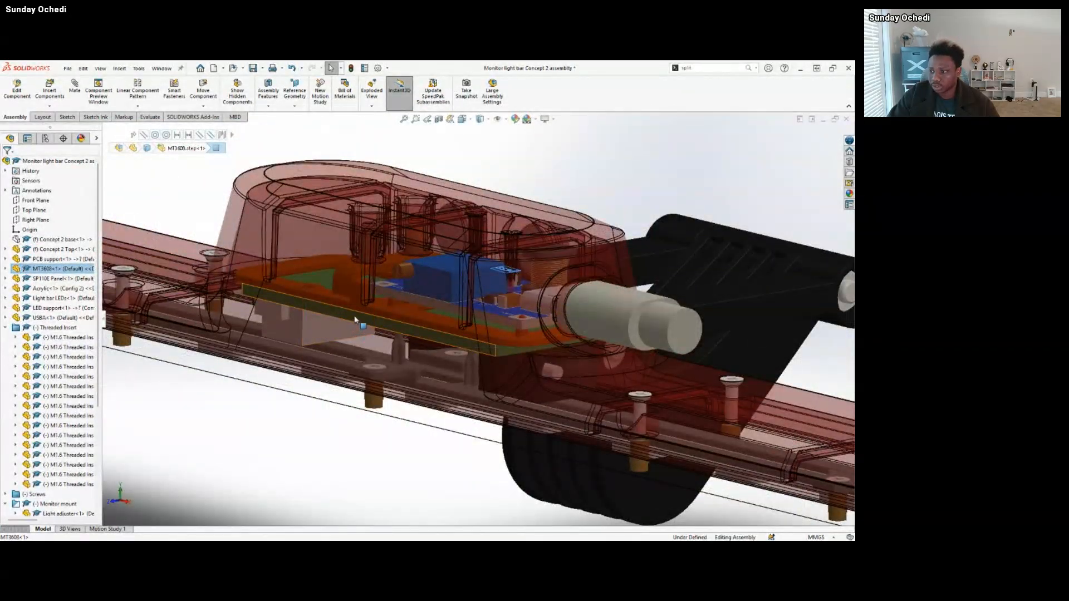
pyautogui.click(357, 321)
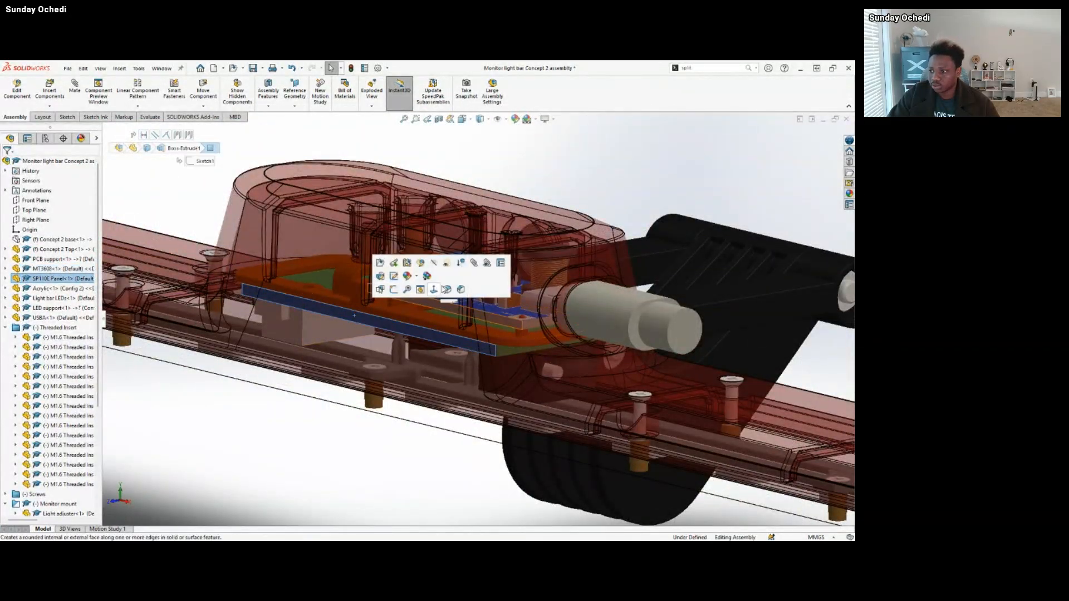
pyautogui.click(500, 327)
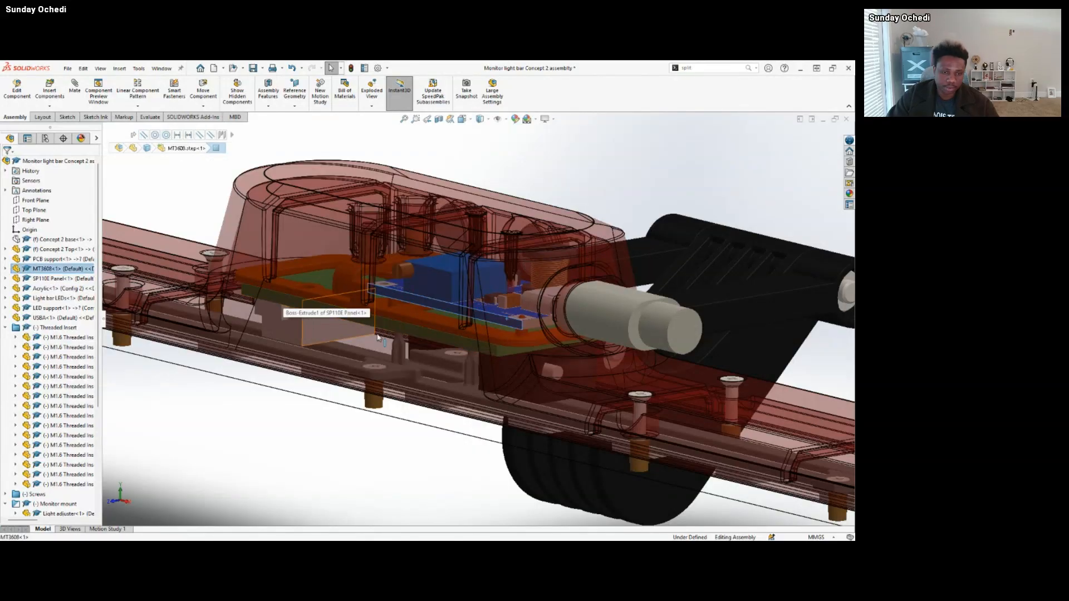
# Inspect the USBA connector at the housing's side opening and collapse the Threaded Insert folder in the component tree.
pyautogui.scroll(4, 518, 337)
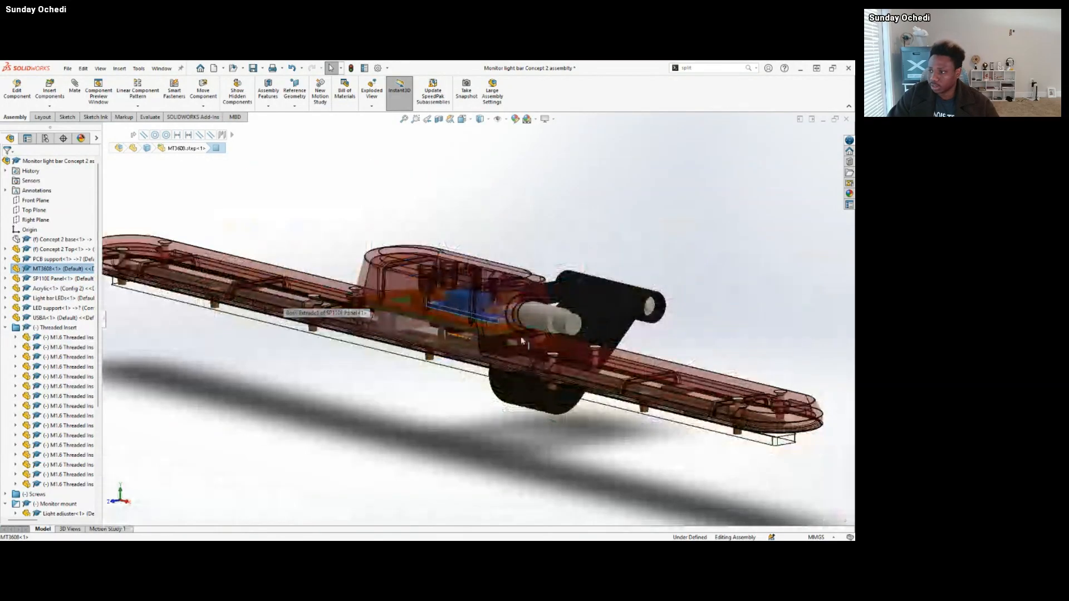
pyautogui.click(540, 314)
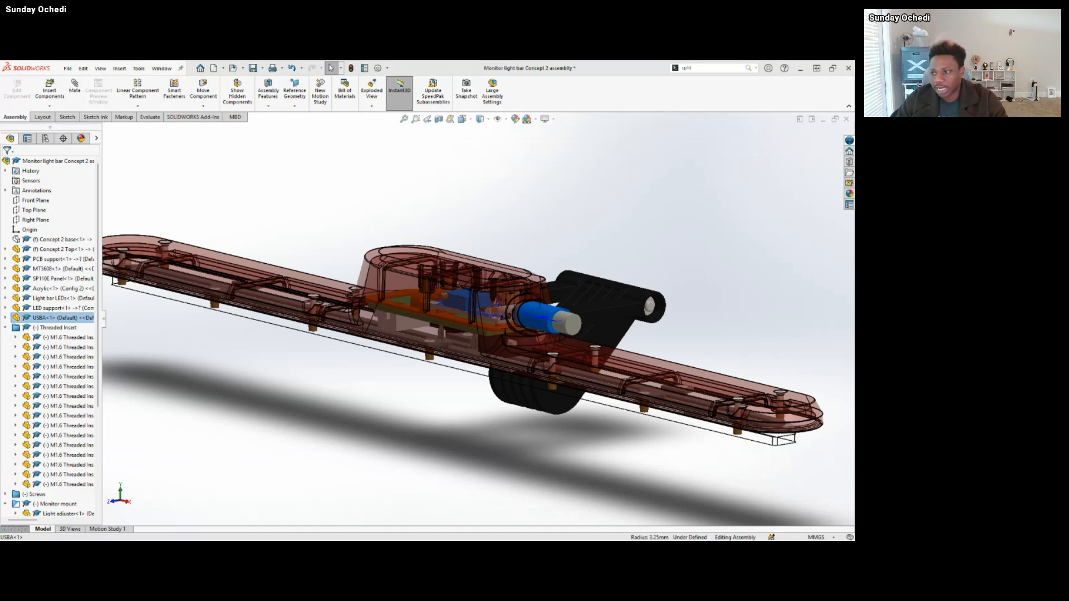
pyautogui.click(259, 387)
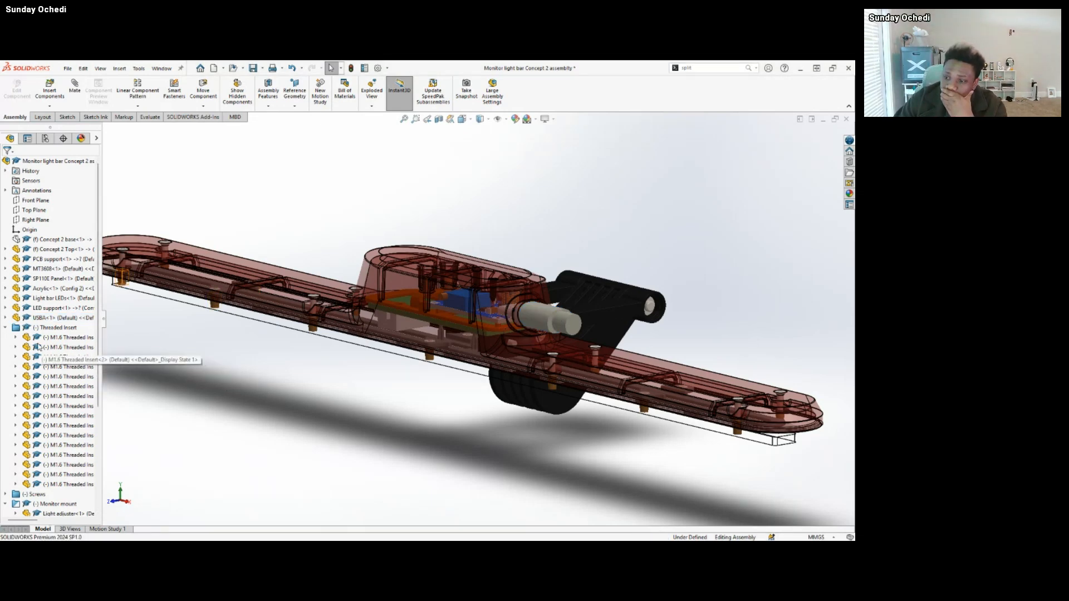
pyautogui.click(6, 328)
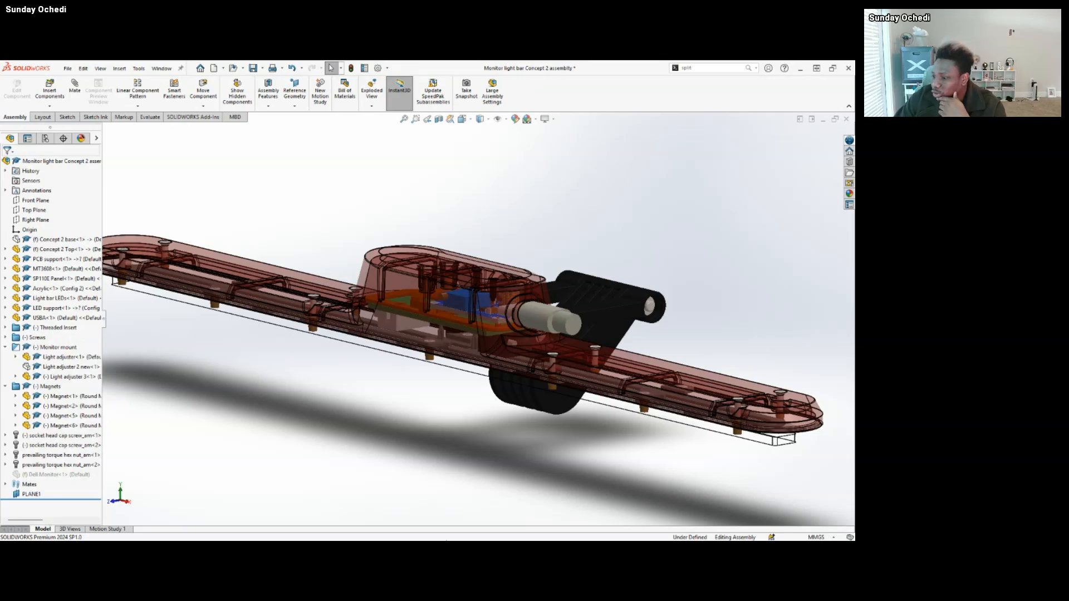
# Switch to the Monitor Light bar presentation in PowerPoint and show the Requirement slide.
pyautogui.moveTo(454, 532)
pyautogui.moveTo(512, 532)
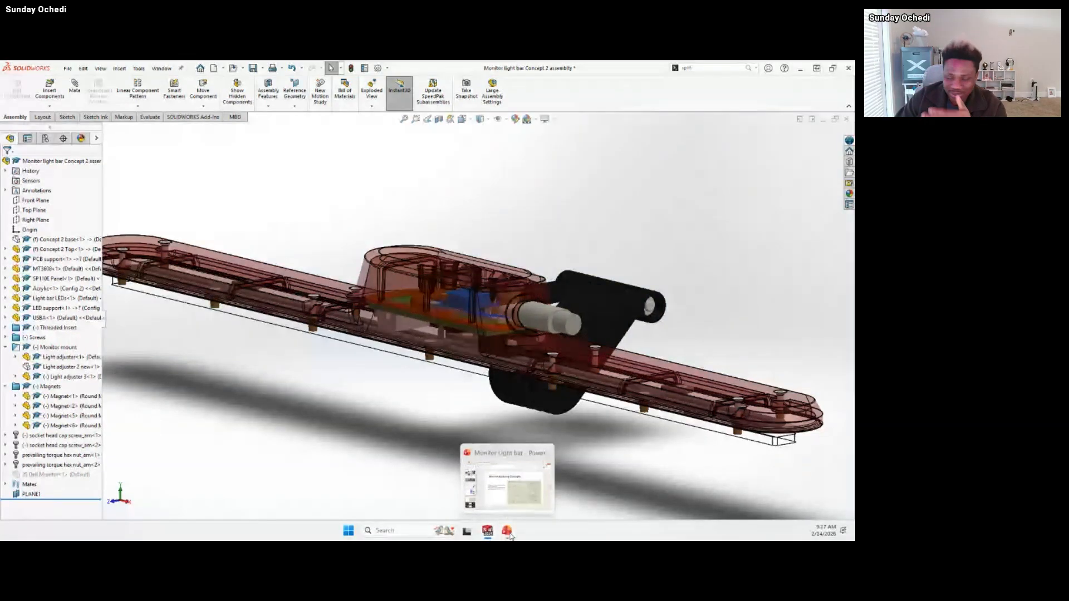
pyautogui.click(507, 532)
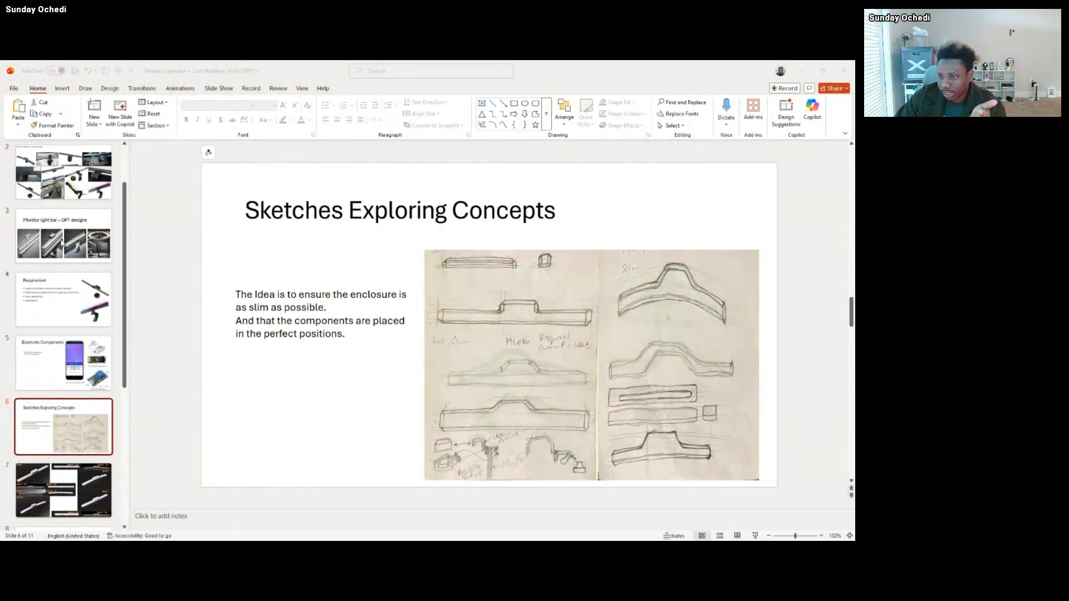
pyautogui.click(81, 182)
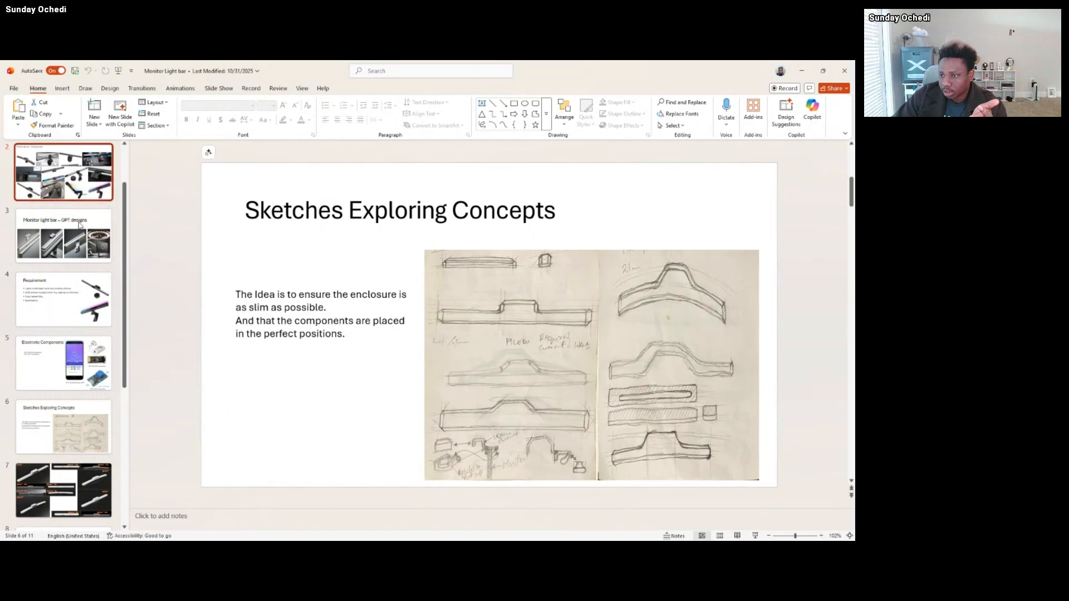
pyautogui.click(78, 220)
pyautogui.click(72, 285)
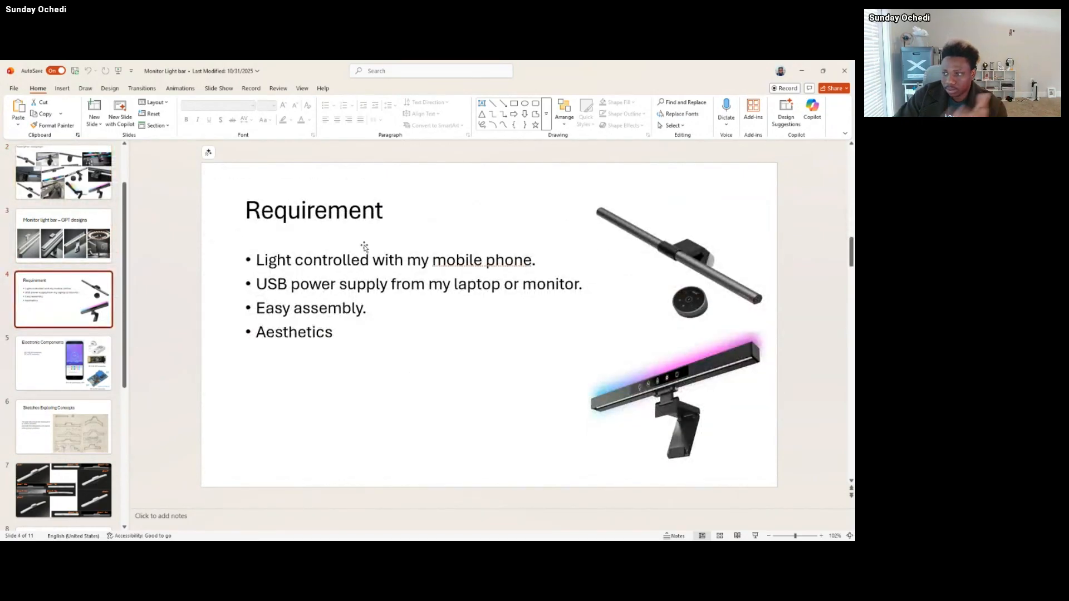